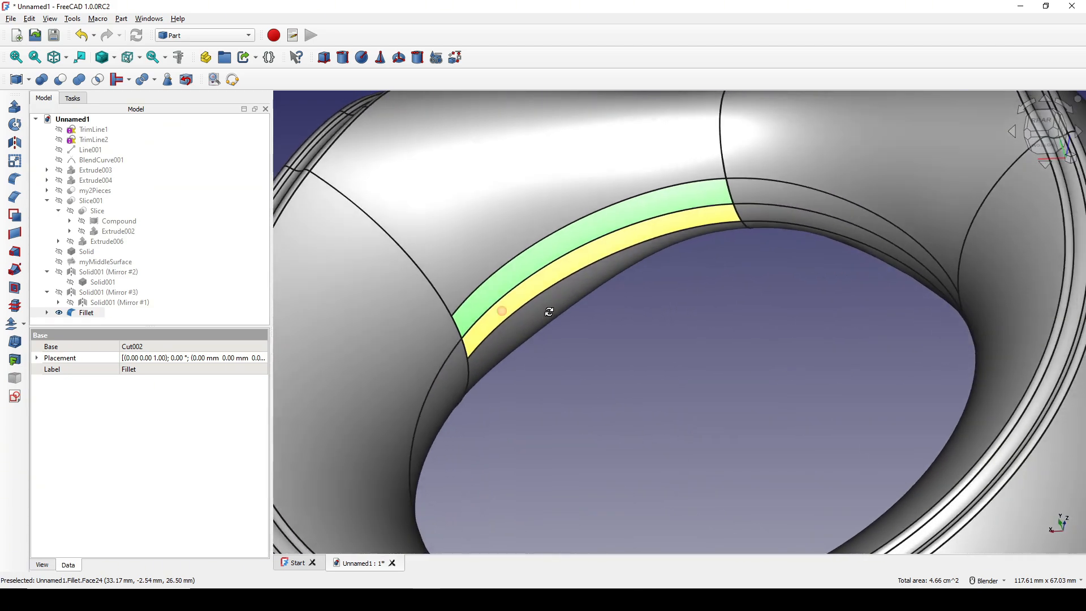
- Examine the narrow fillet faces and smooth surfaces around the opening of the finished model from several angles
scroll(598, 245, "down", 4)
middle_click_drag(648, 266, 615, 277)
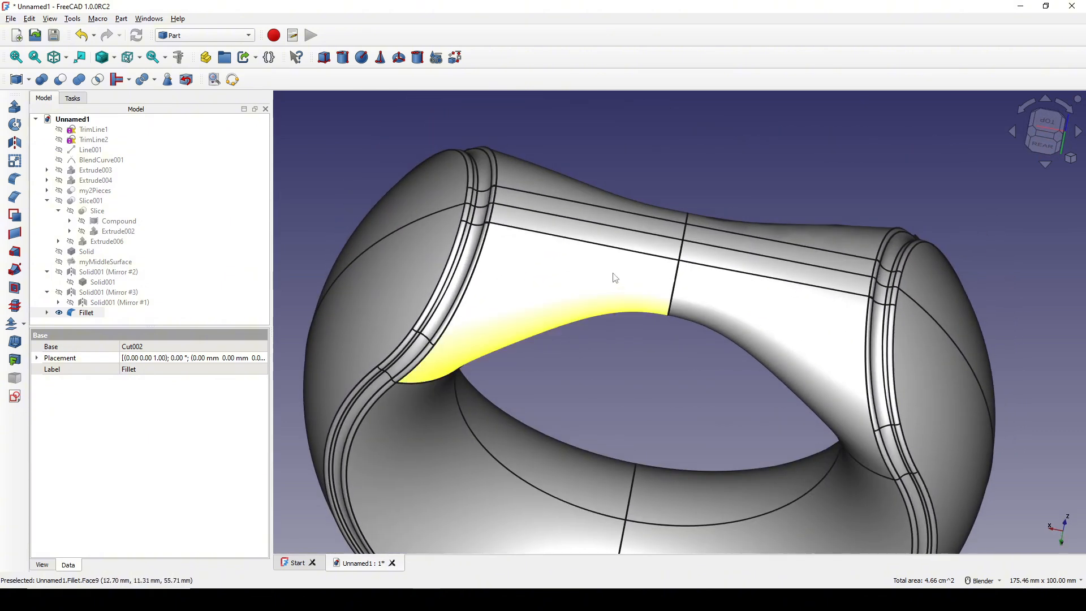
left_click(623, 239)
left_click(627, 214, "ctrl")
middle_click_drag(627, 221, 637, 174)
middle_click_drag(687, 310, 714, 342)
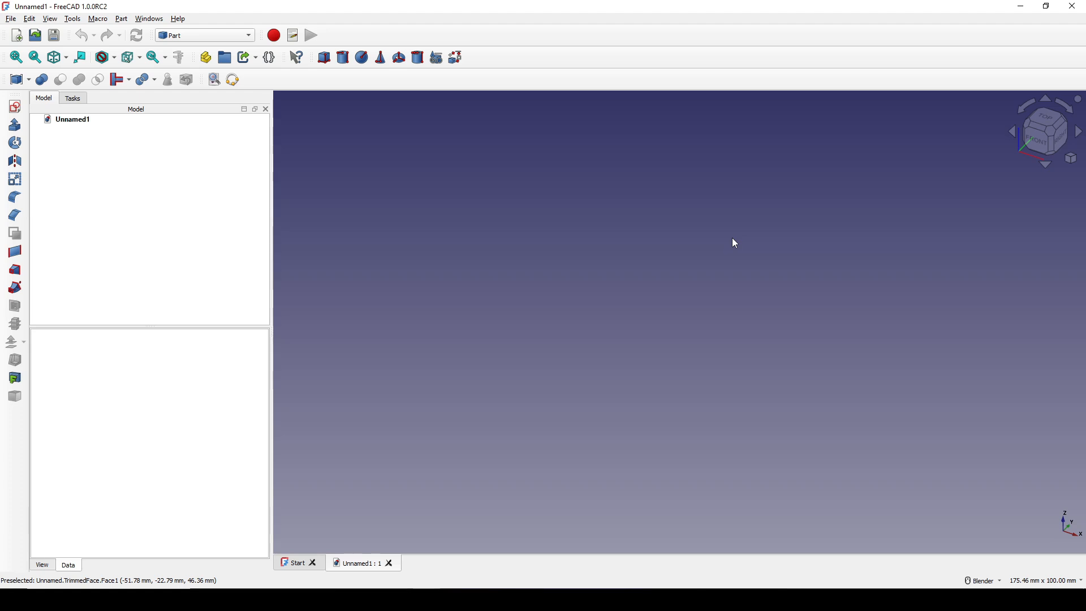
- Activate the Part workbench and create a new sketch on the XZ plane
left_click(170, 34)
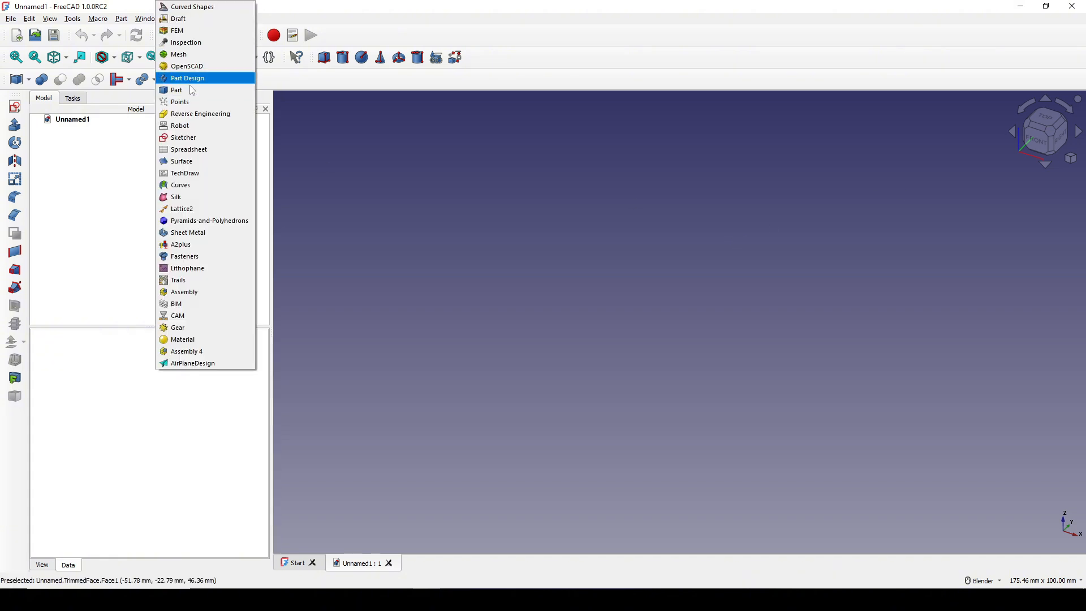
left_click(222, 92)
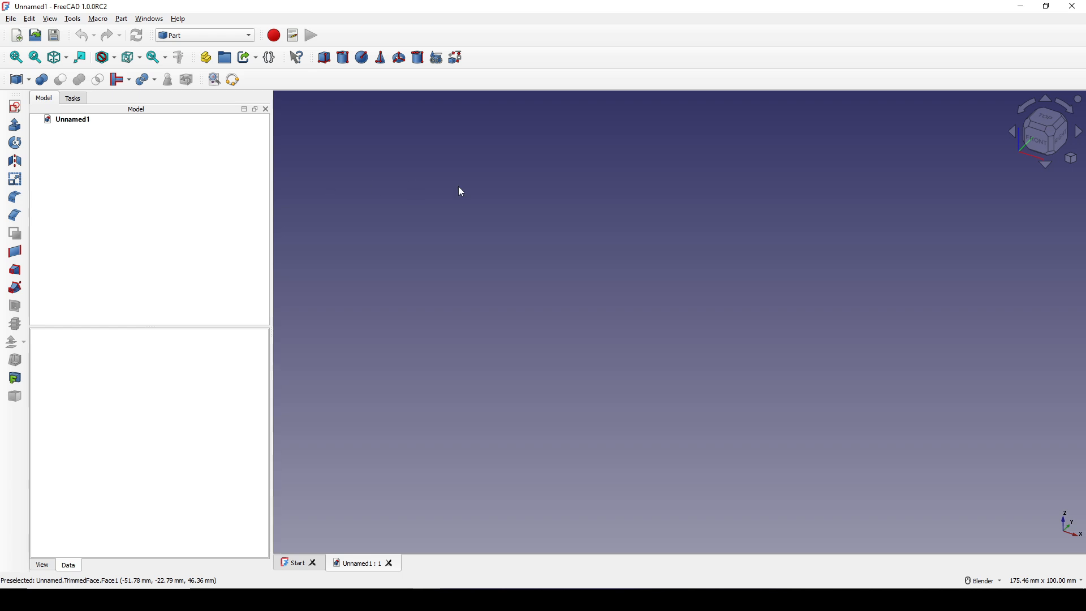
left_click(17, 108)
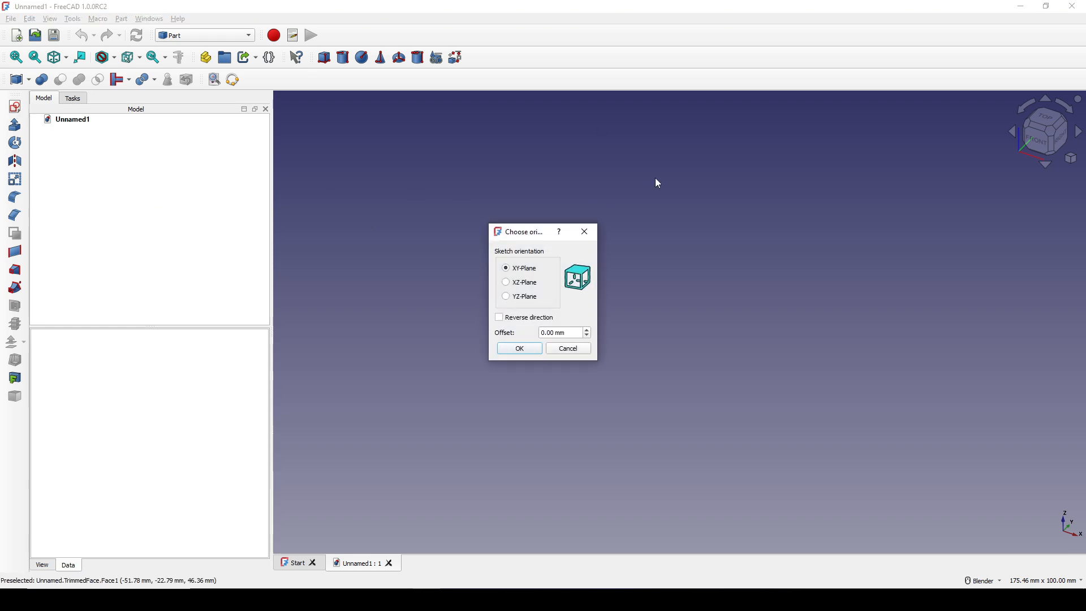
left_click(516, 288)
left_click(533, 349)
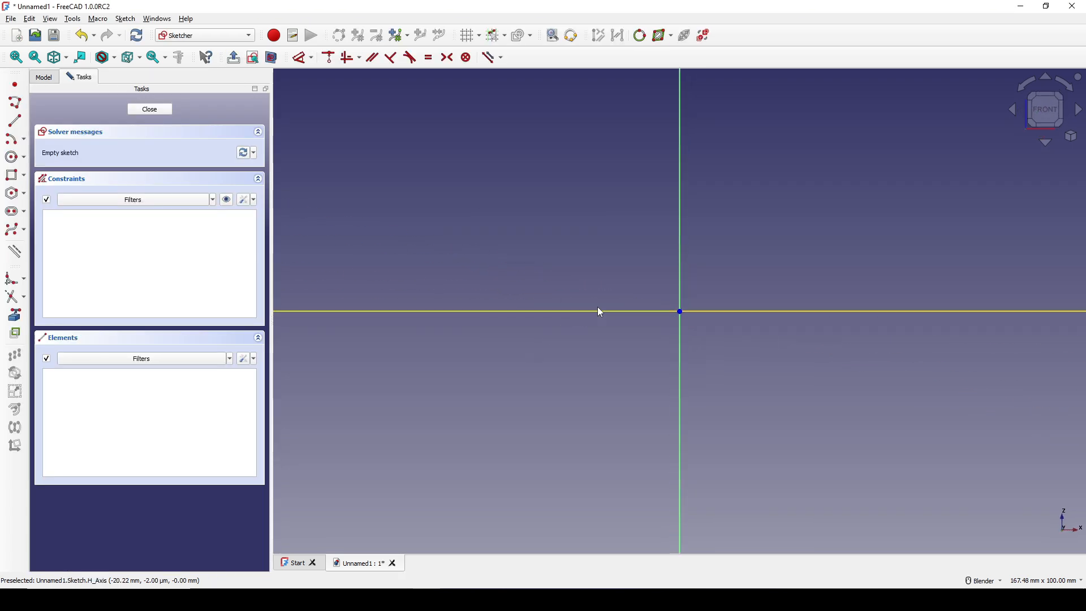
- Sketch a center arc on the origin with a radius of about 23 mm, bulging to the left of the vertical axis
middle_click_drag(695, 274, 566, 256, "shift")
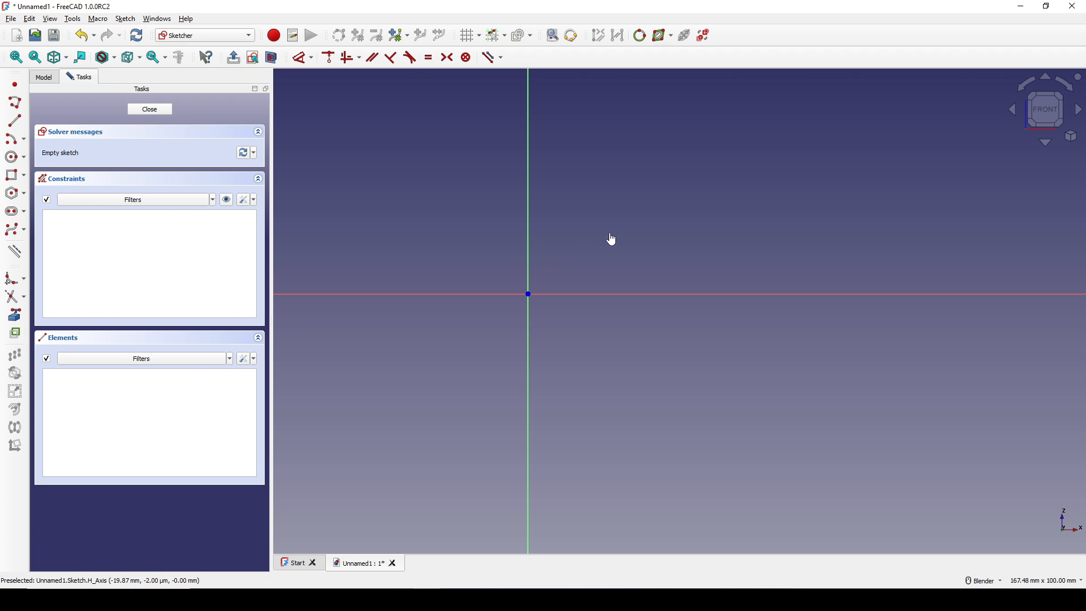
left_click(18, 142)
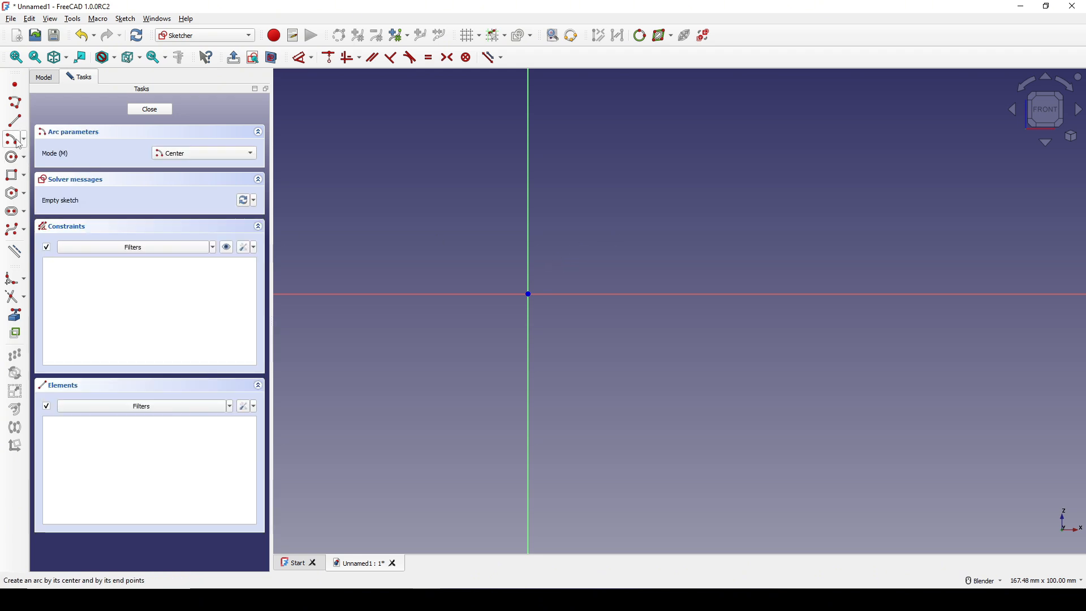
left_click(529, 294)
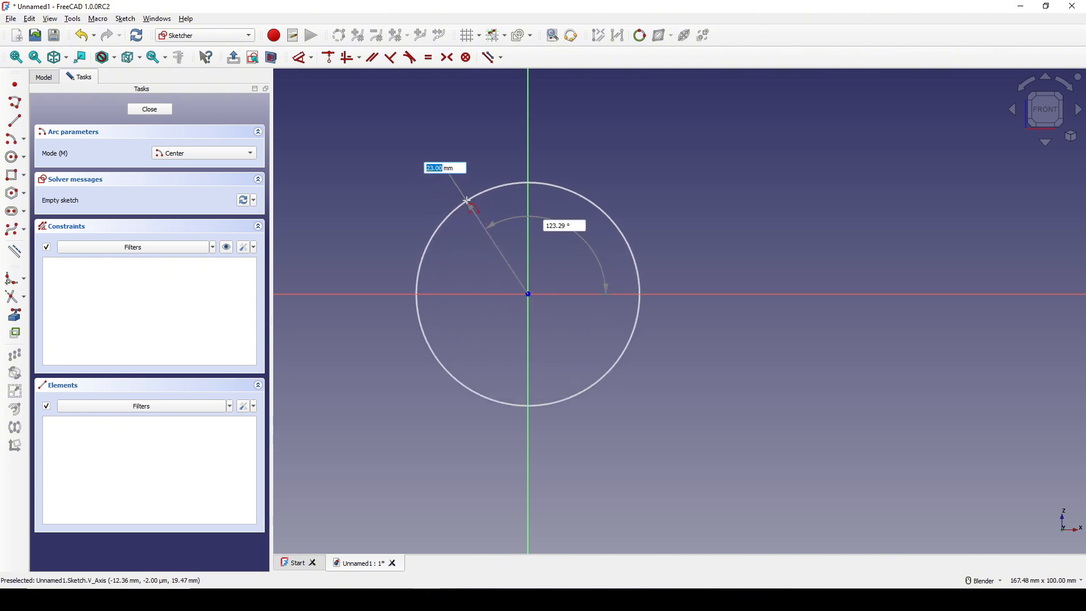
left_click(467, 202)
left_click(467, 388)
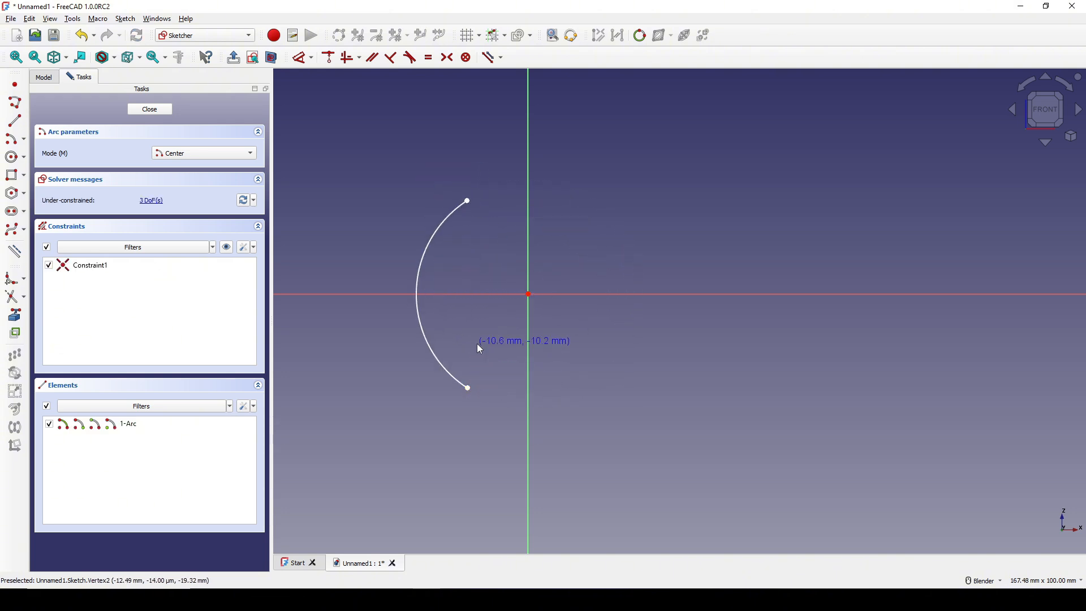
right_click(487, 317)
- Constrain both endpoints of the arc to lie on the vertical axis
middle_click_drag(488, 313, 502, 311, "shift")
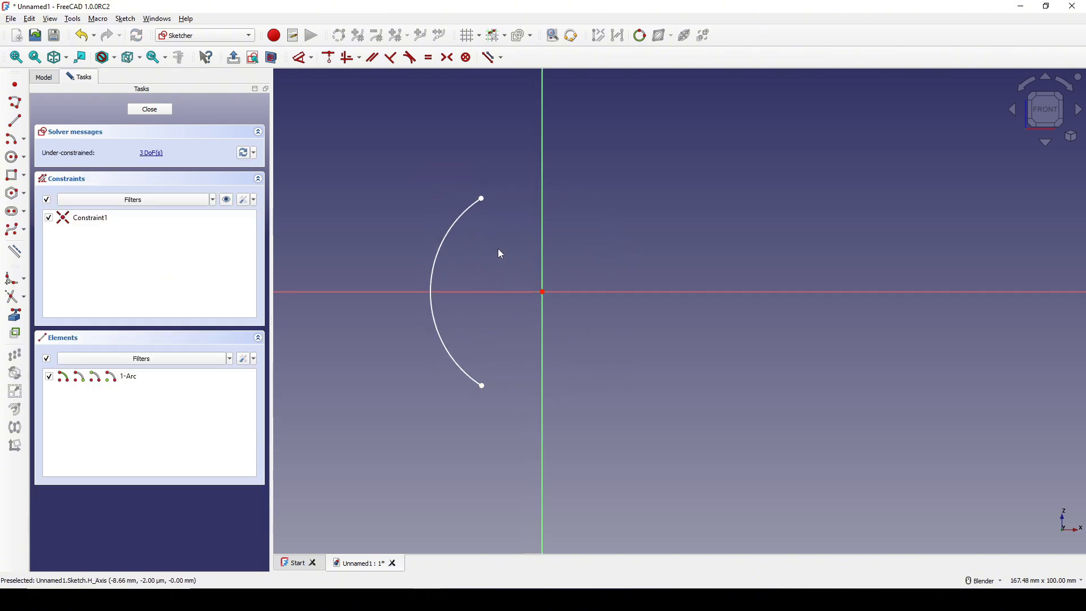
left_click(482, 200)
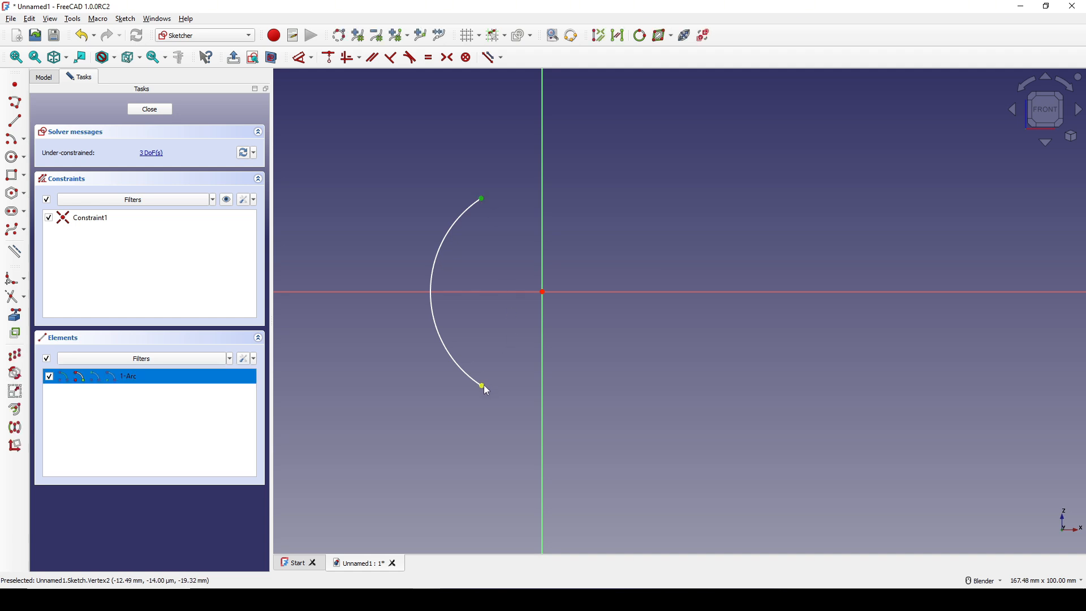
left_click(483, 386)
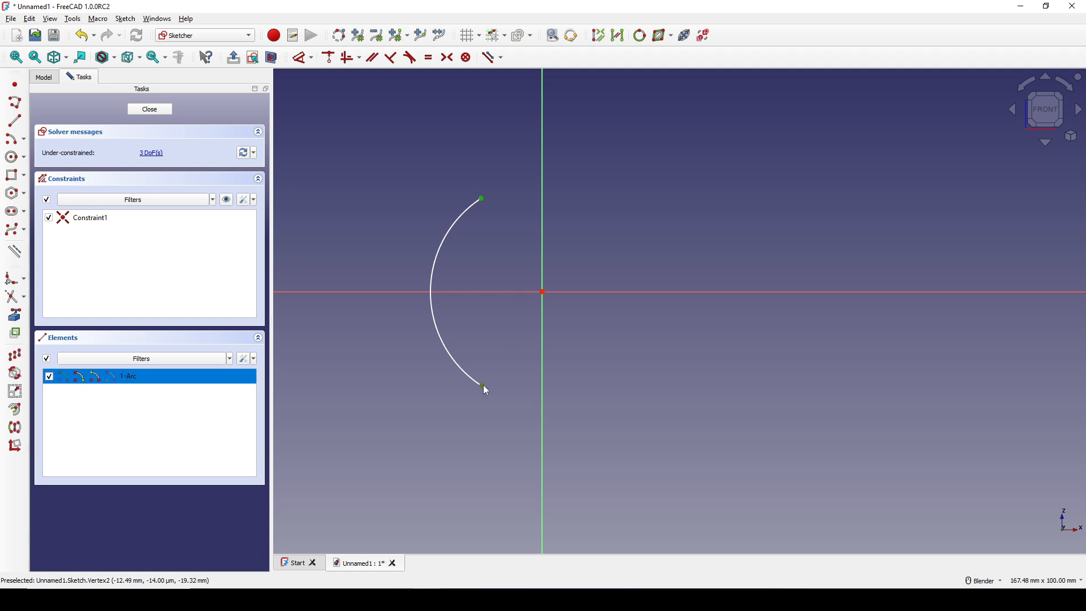
left_click(542, 375)
key("c")
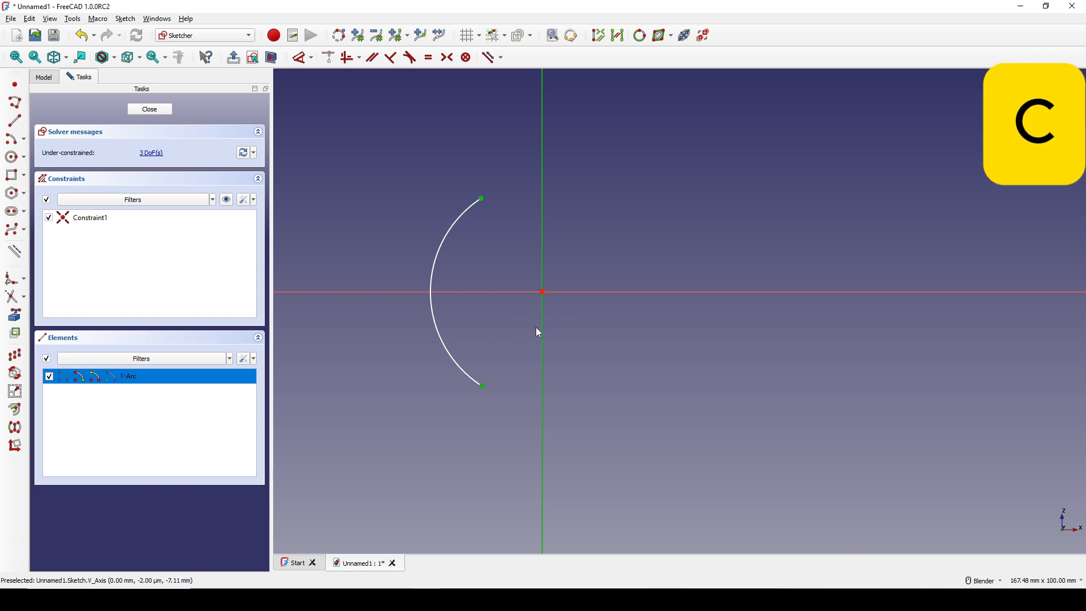
- Dimension the vertical distance between the arc's two endpoints as 117.5 mm and close the sketch
middle_click_drag(600, 233, 576, 232, "shift")
left_click(520, 198)
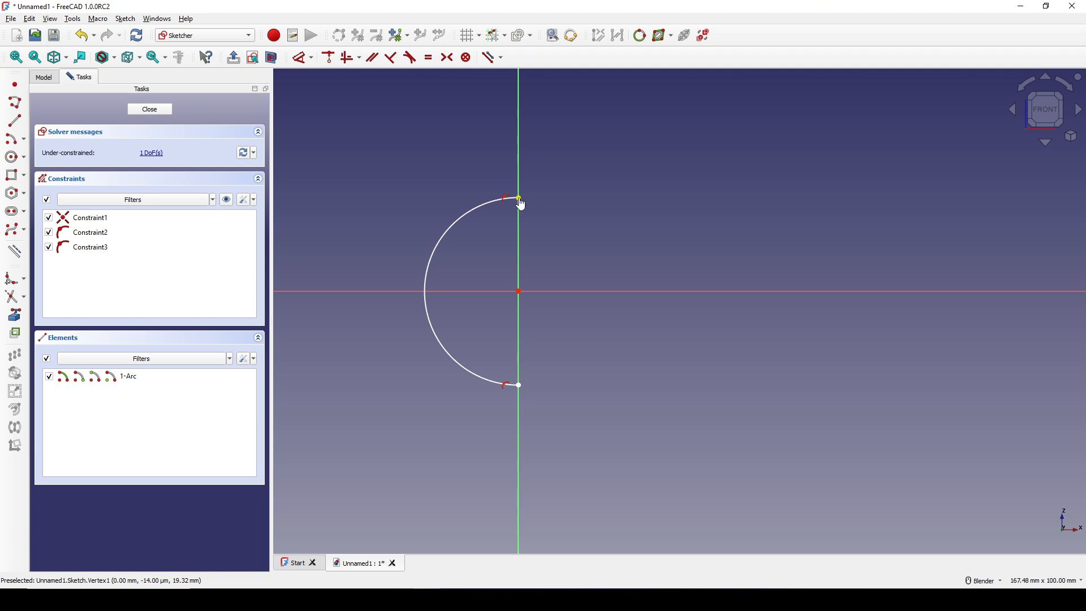
left_click(520, 385)
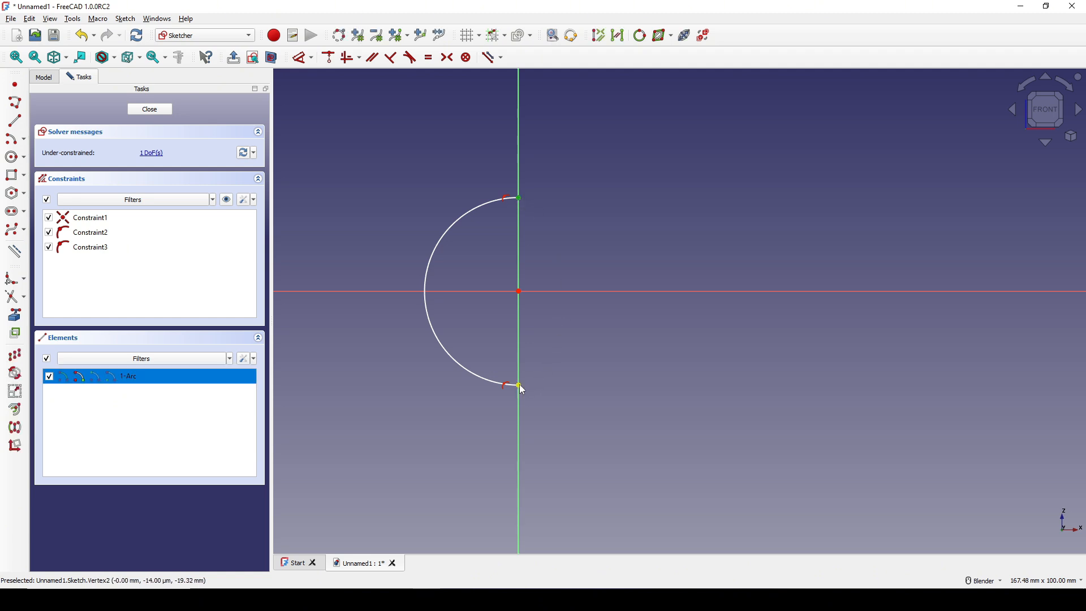
key("d")
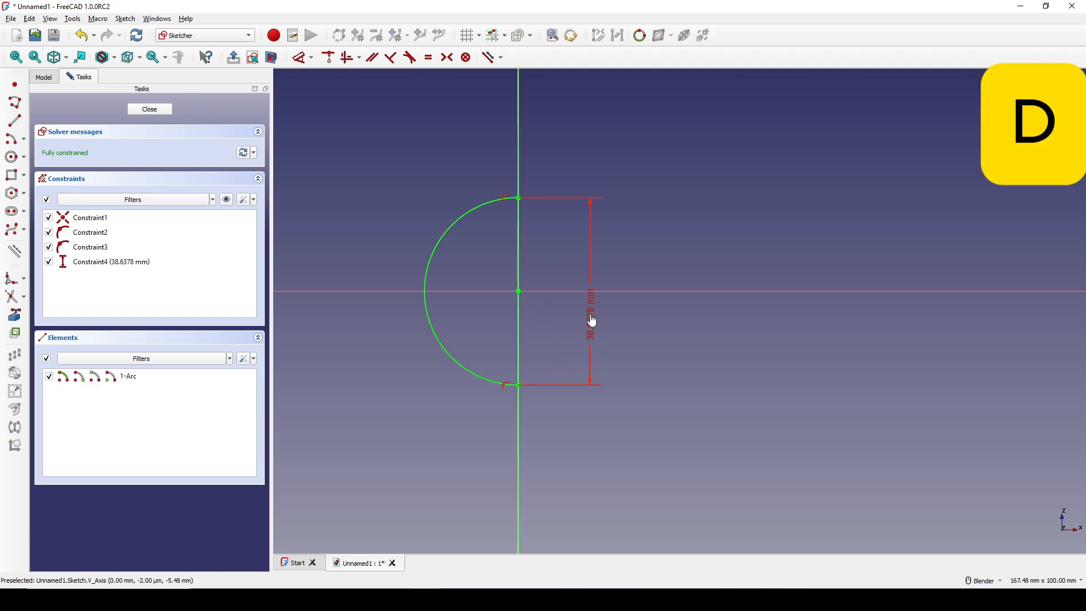
left_click(591, 317)
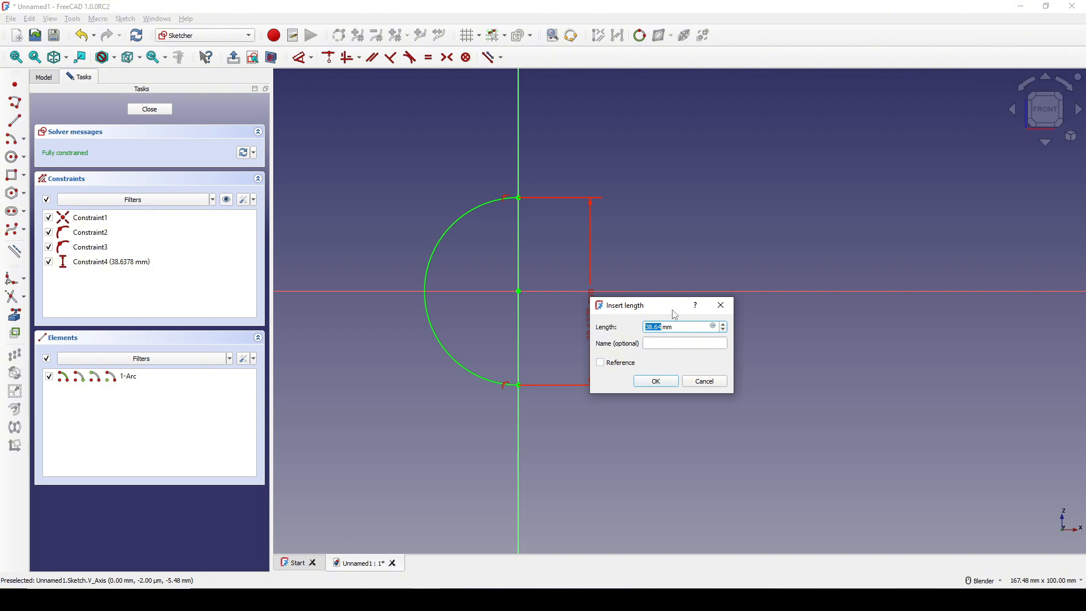
type("117")
left_click(663, 382)
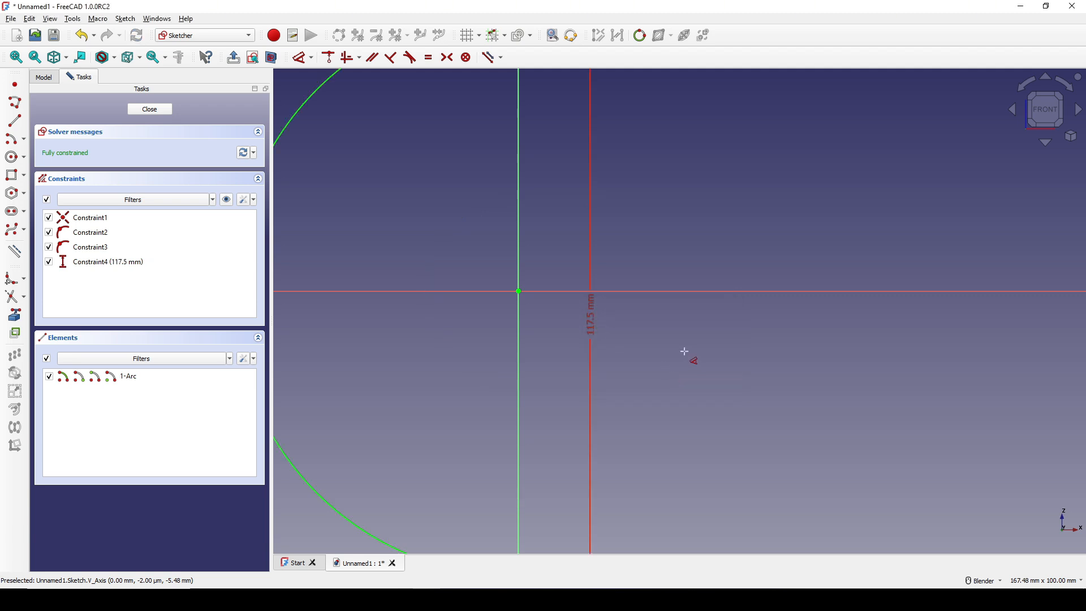
scroll(685, 352, "down", 4)
middle_click_drag(697, 299, 695, 275, "shift")
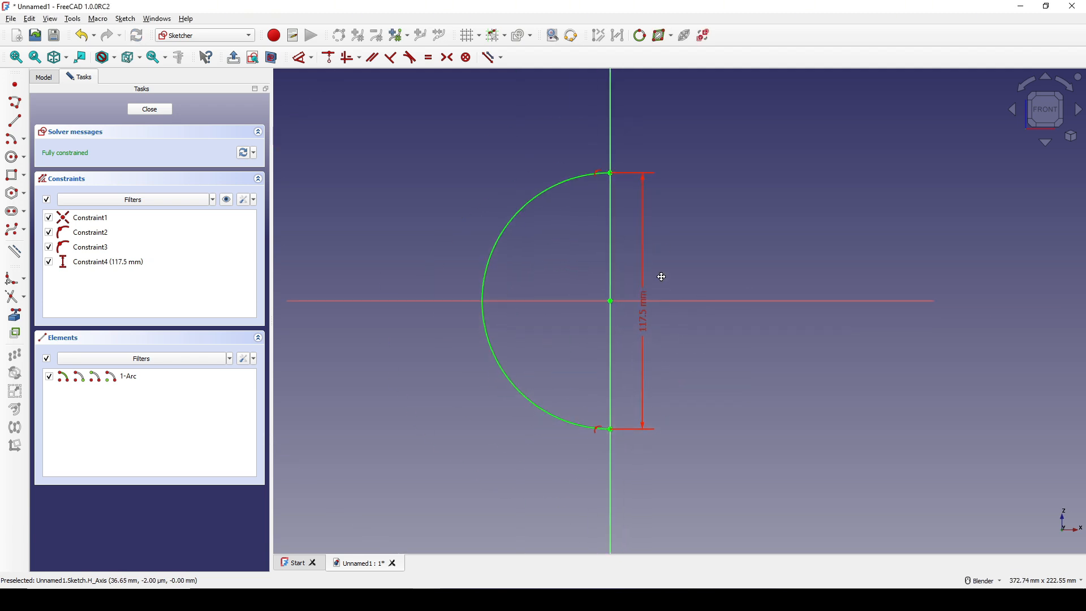
left_click(164, 109)
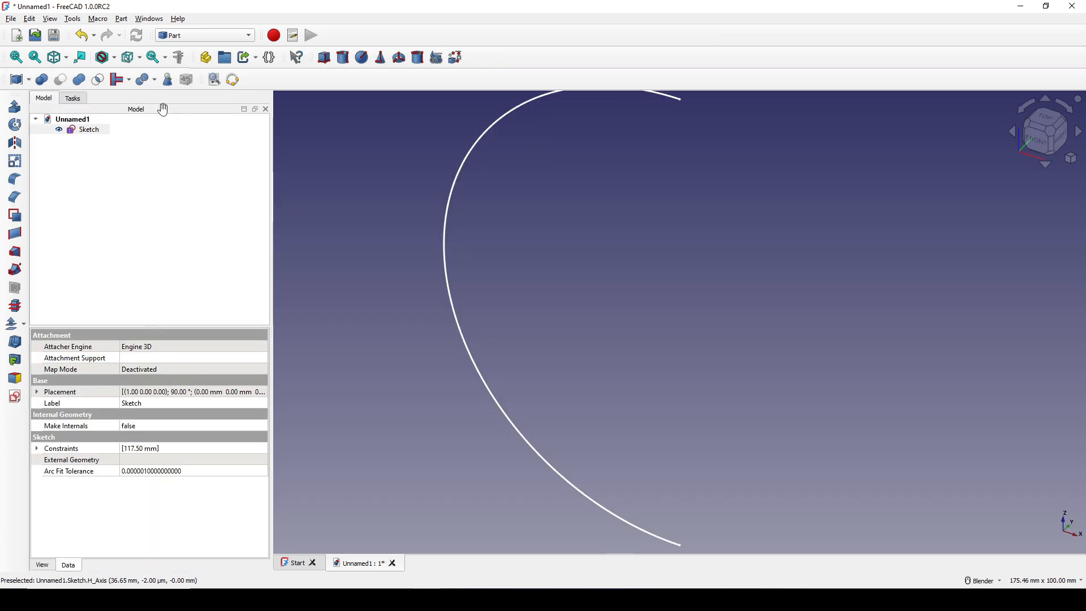
- Rename the arc sketch to Path
left_click(88, 129)
right_click(85, 129)
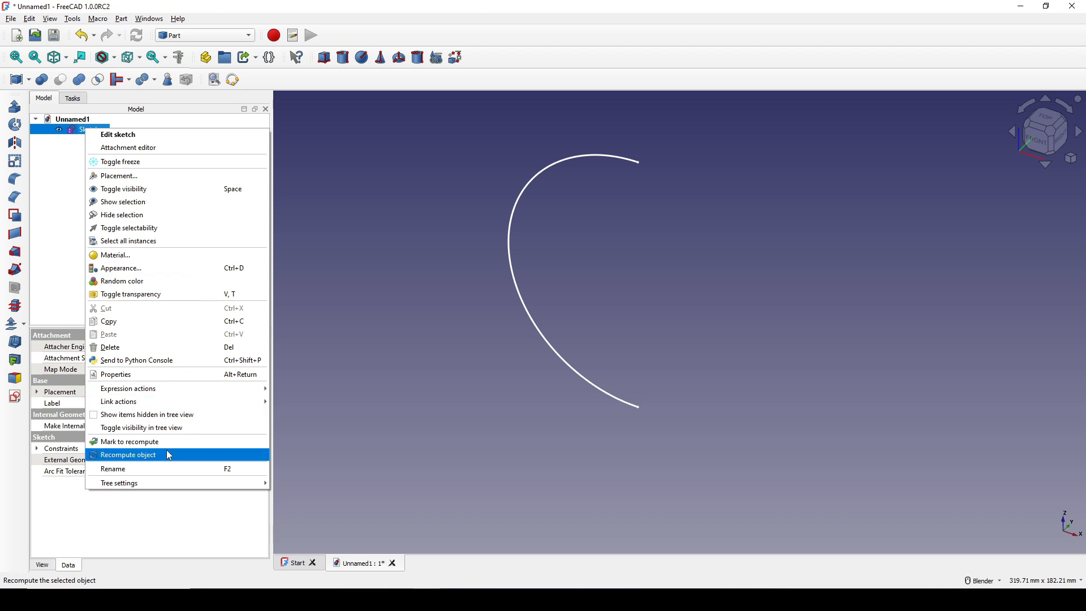
left_click(162, 469)
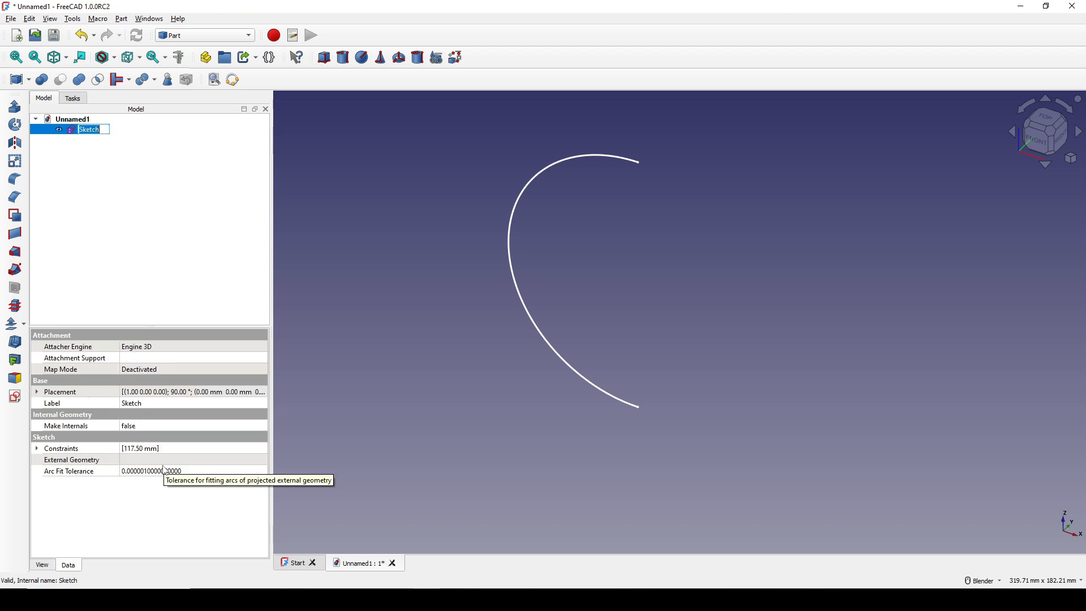
type("Path")
key("Return")
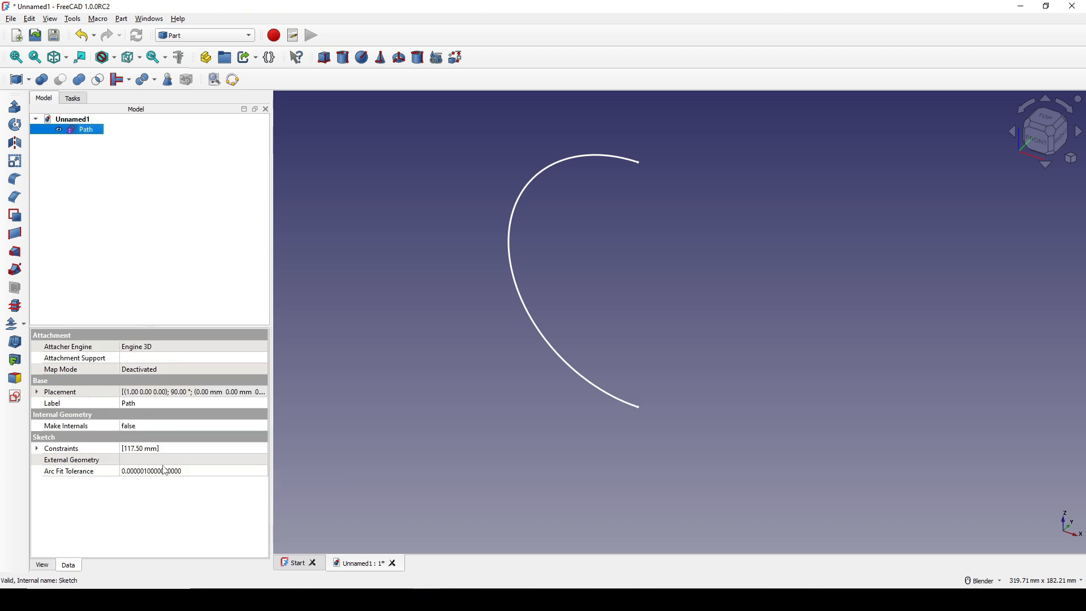
left_click(624, 261)
- Create a new sketch on the YZ plane
middle_click_drag(624, 261, 570, 269, "shift")
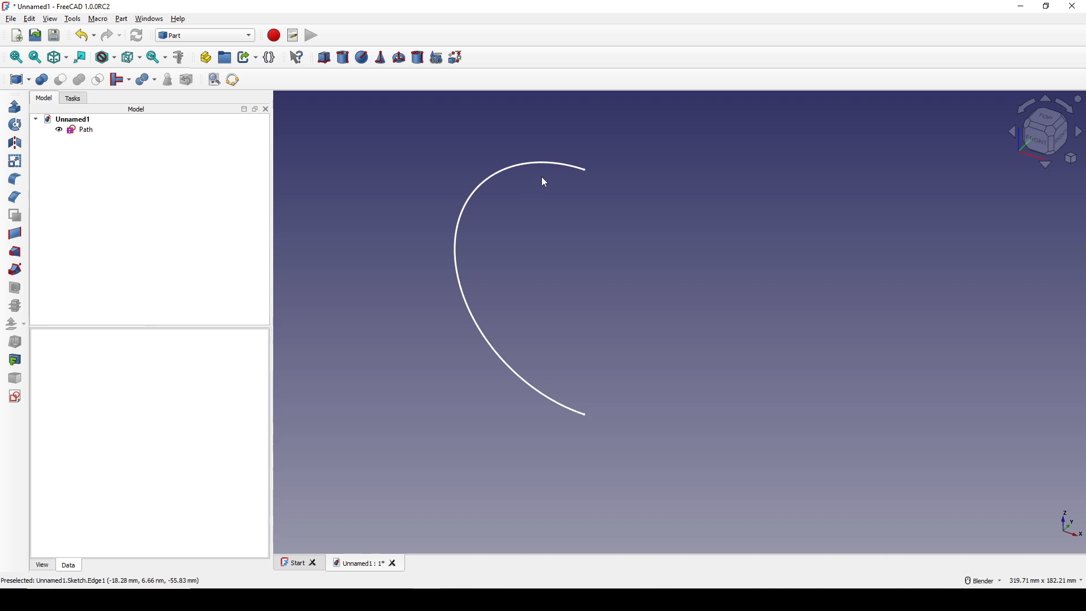
middle_click_drag(645, 267, 650, 256, "shift")
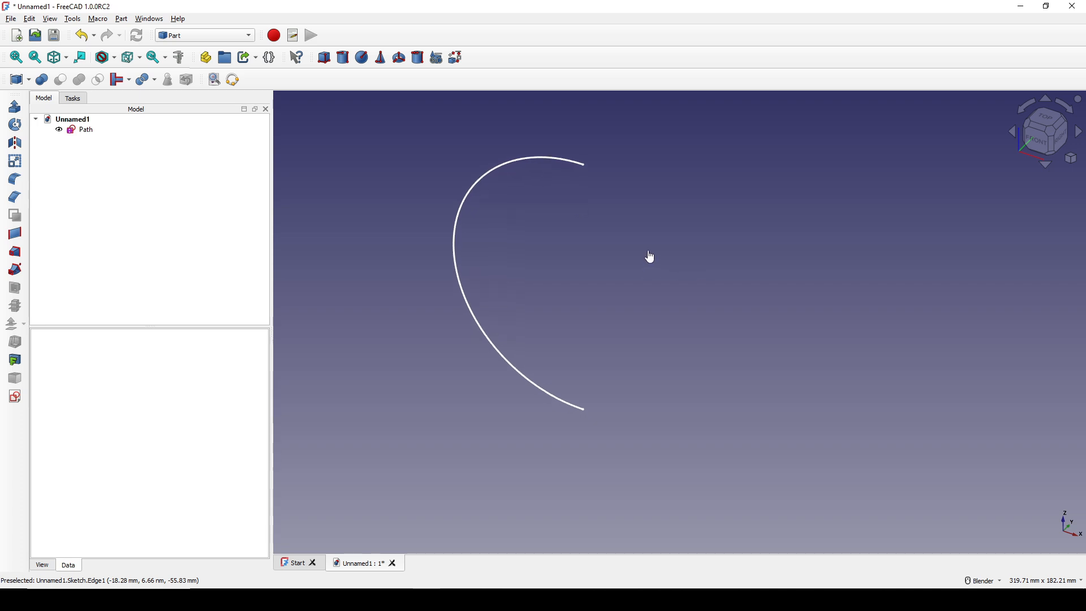
left_click(22, 402)
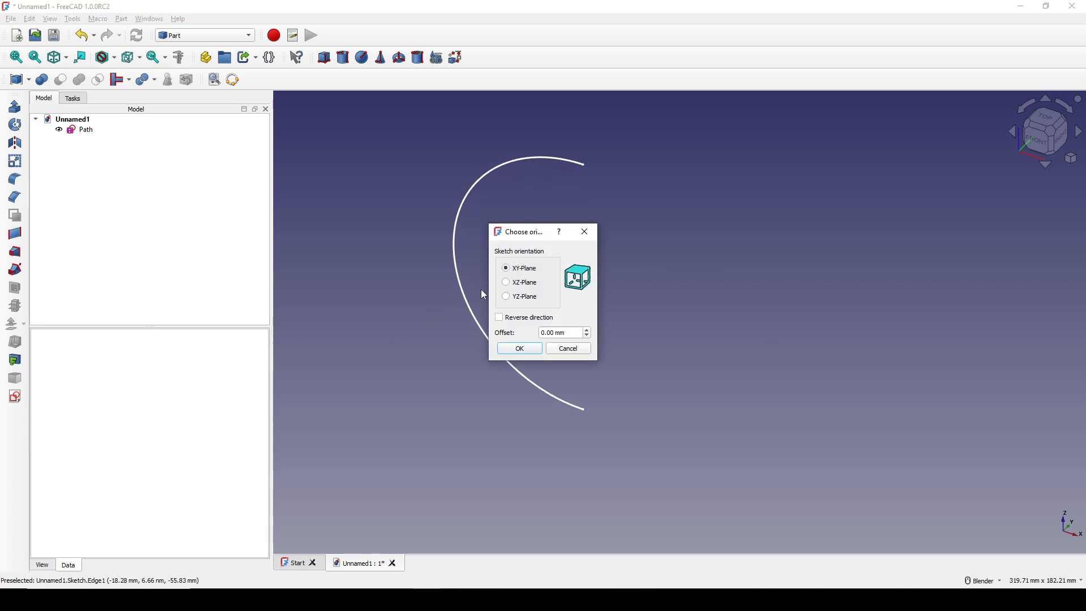
left_click(513, 283)
left_click(513, 297)
left_click(526, 346)
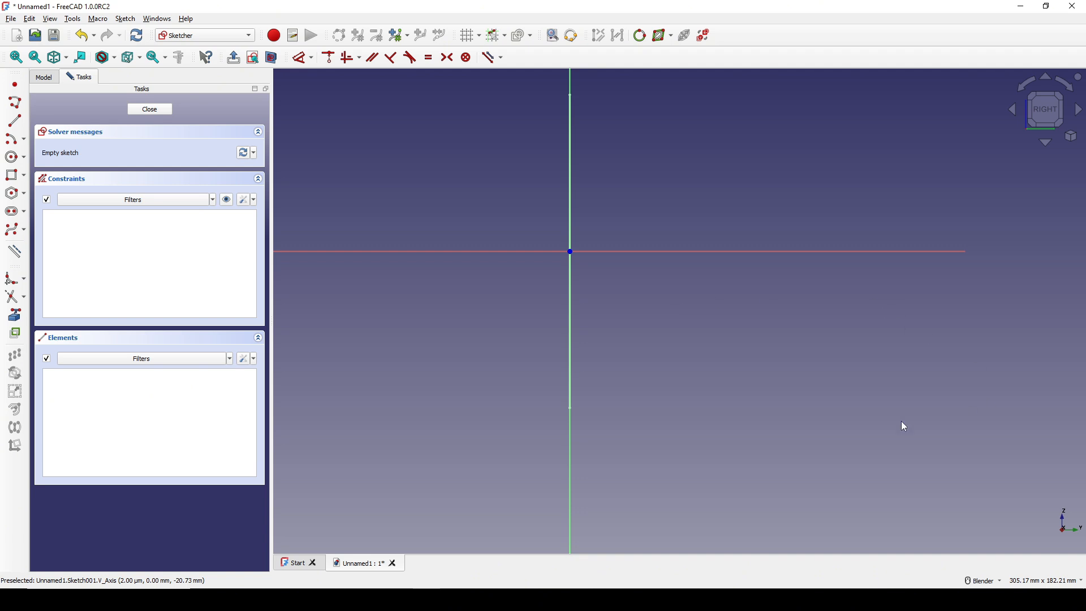
- Sketch a centered rectangle on the vertical axis, its upper right corner about 36 mm right of and 53 mm below the origin
left_click(28, 178)
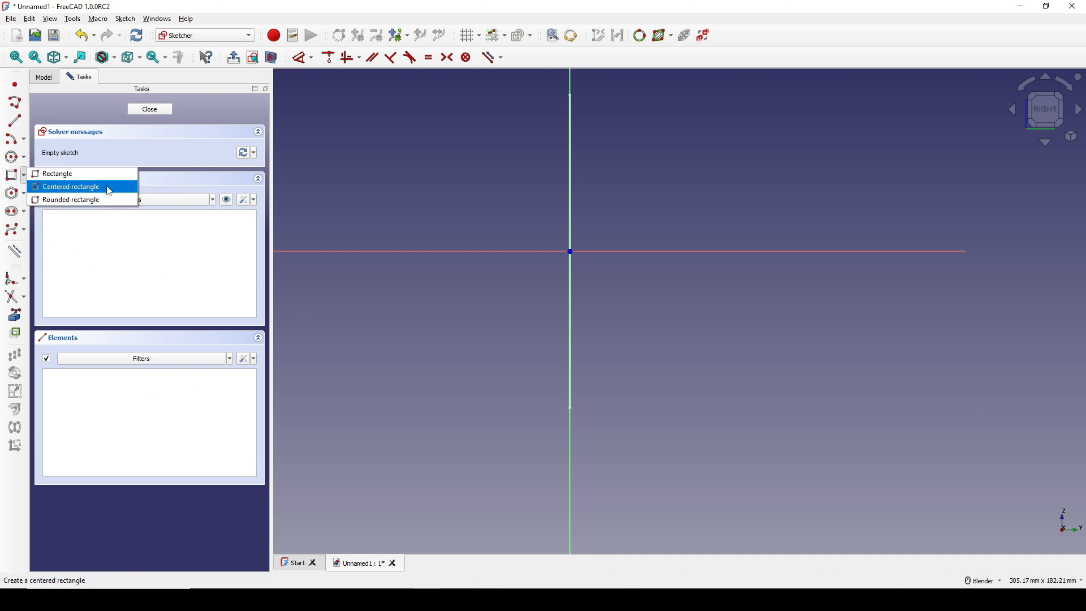
left_click(110, 187)
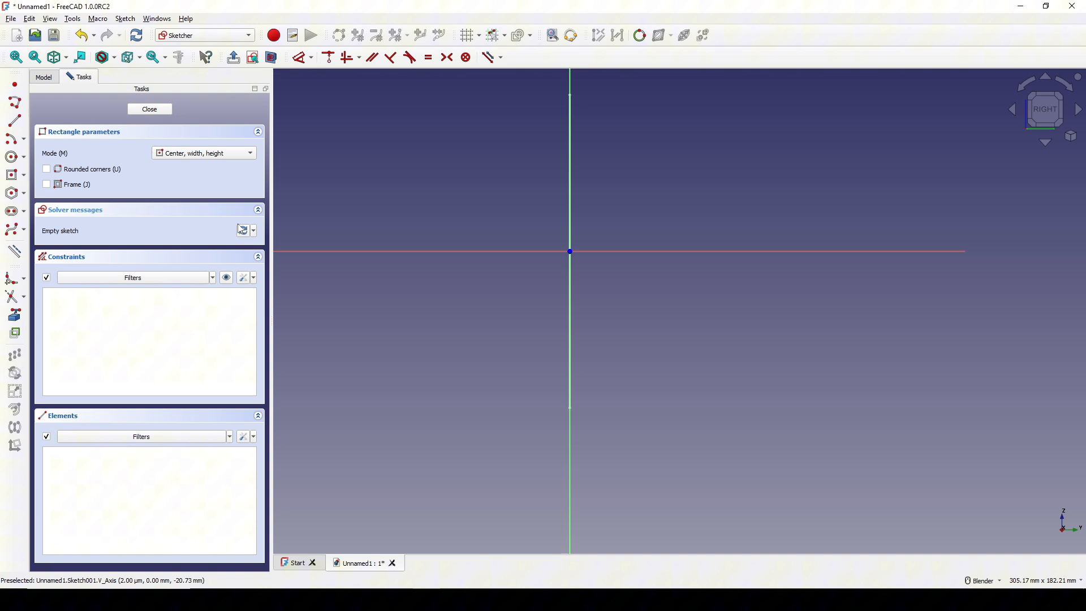
left_click(569, 440)
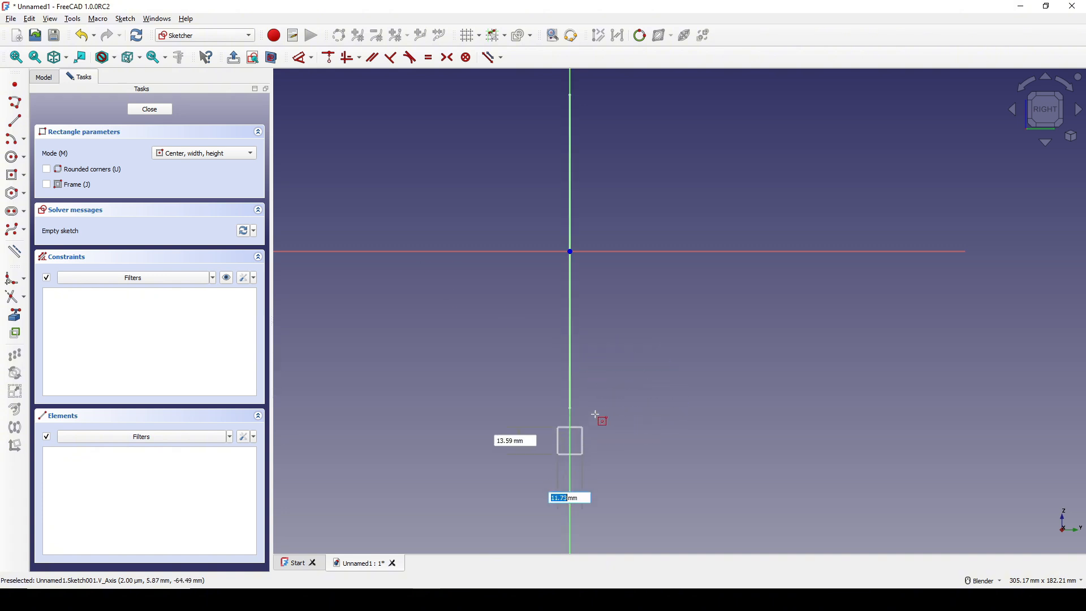
left_click(664, 394)
key("Escape")
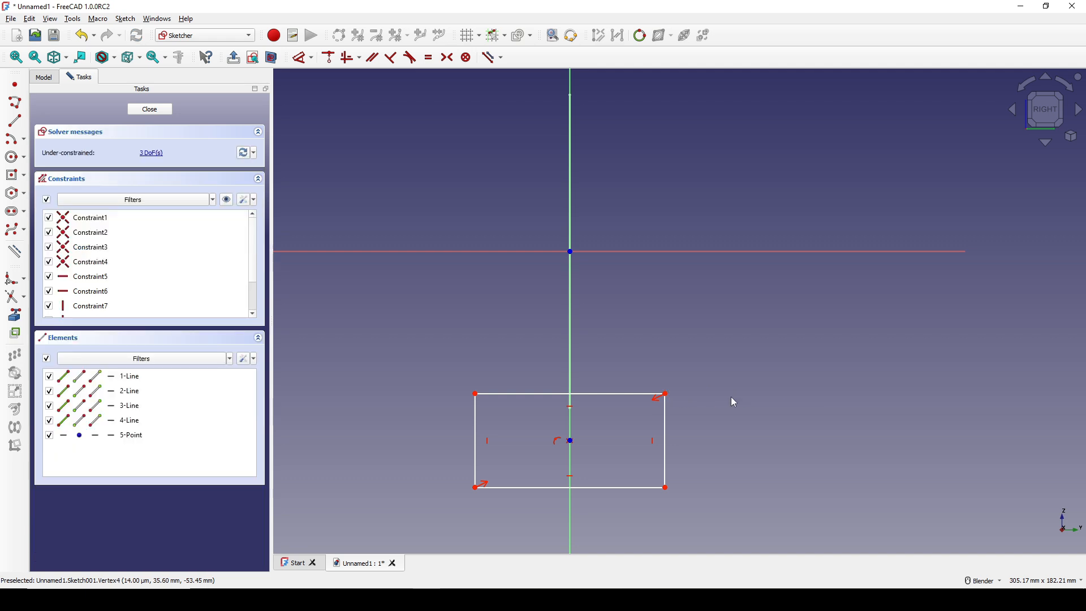
- Dimension the vertical distance from the origin to the rectangle's upper right corner as 42.5 mm
middle_click_drag(680, 397, 666, 388, "shift")
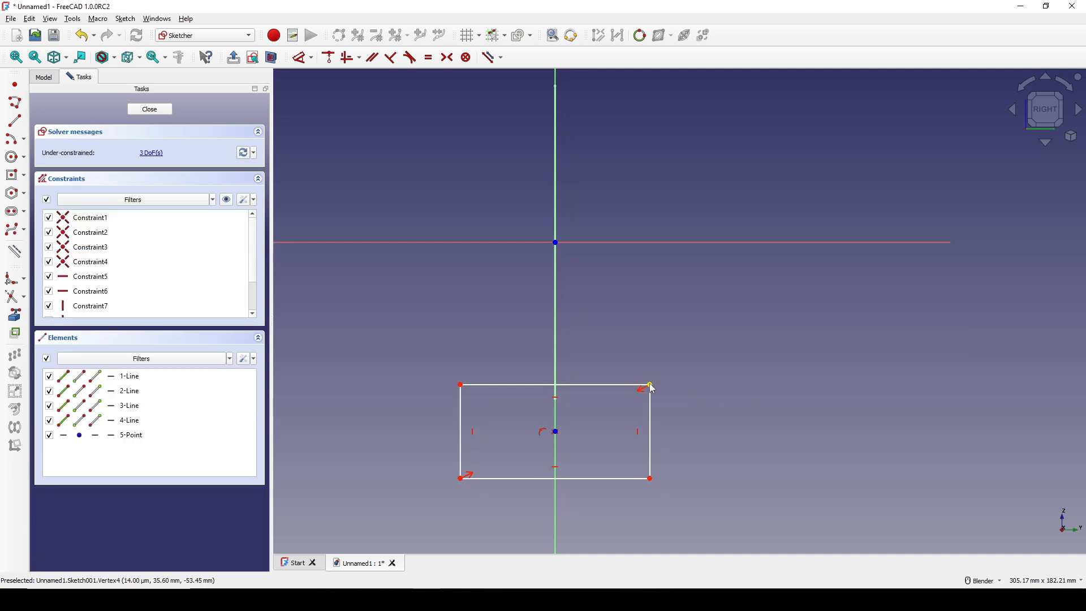
left_click(651, 386)
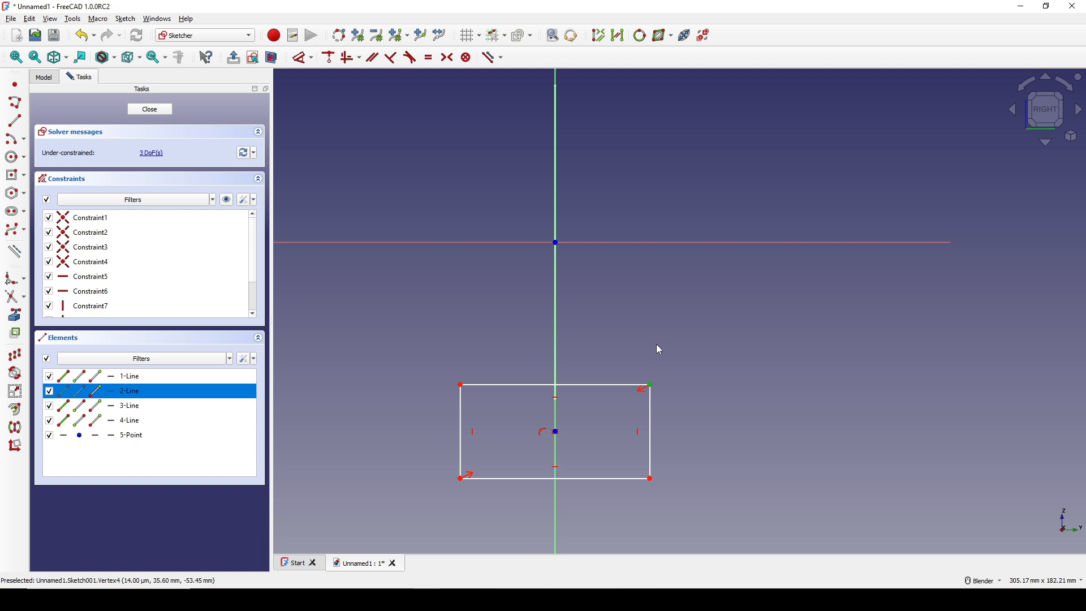
key("d")
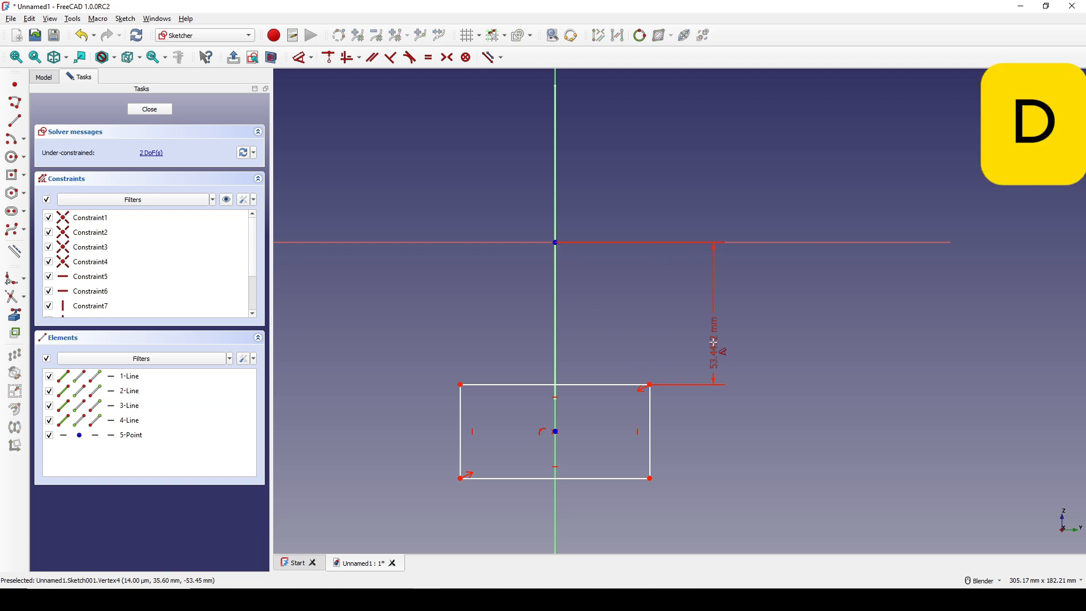
left_click(713, 343)
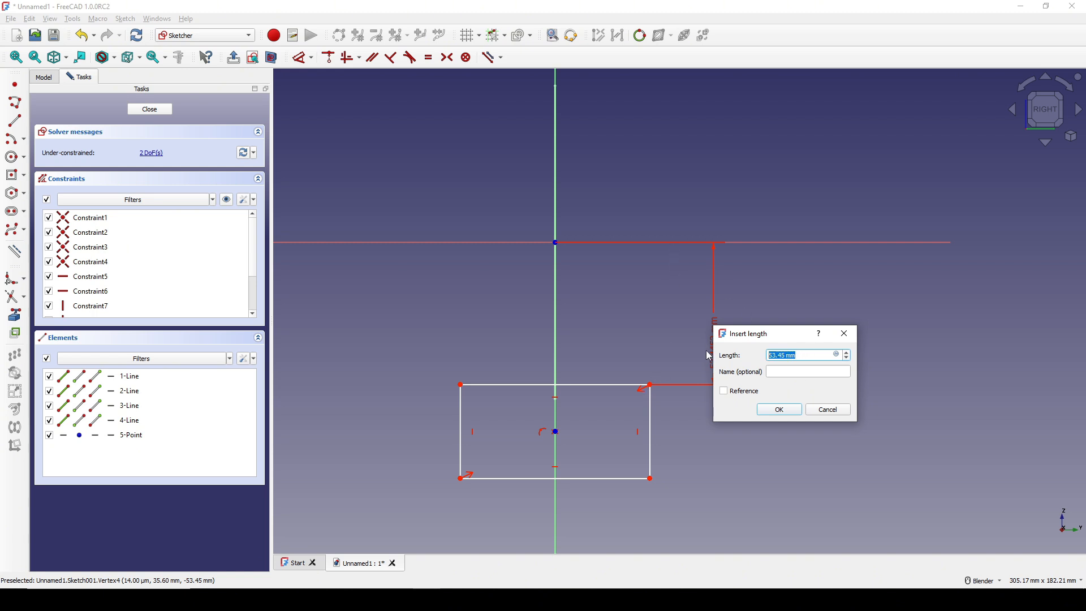
type("42.5")
key("Return")
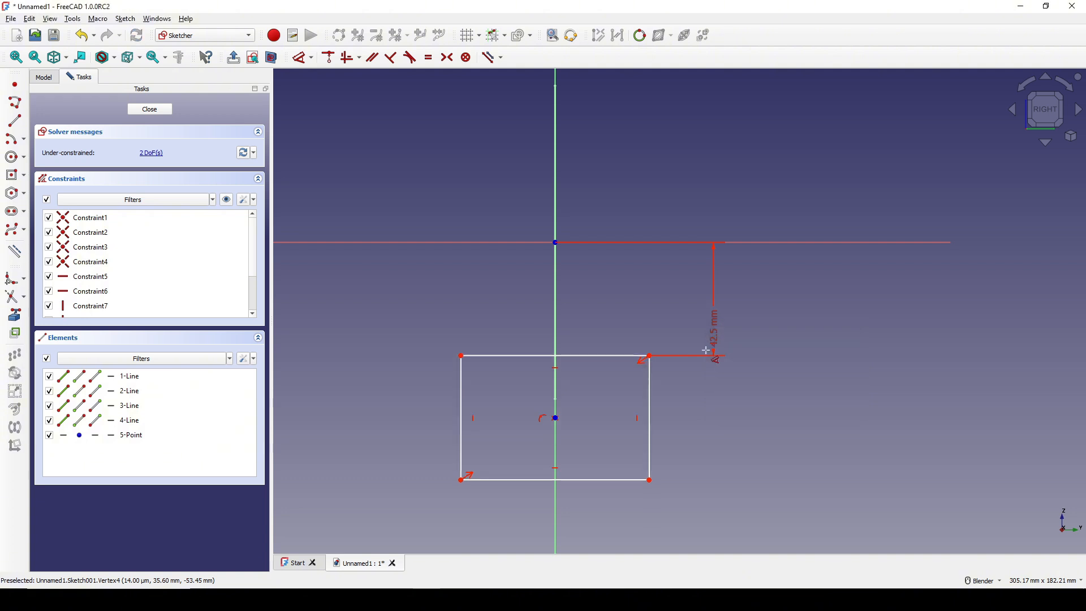
- Dimension the vertical distance from the origin to the rectangle's lower right corner as 75 mm
left_click(650, 480)
left_click(772, 415)
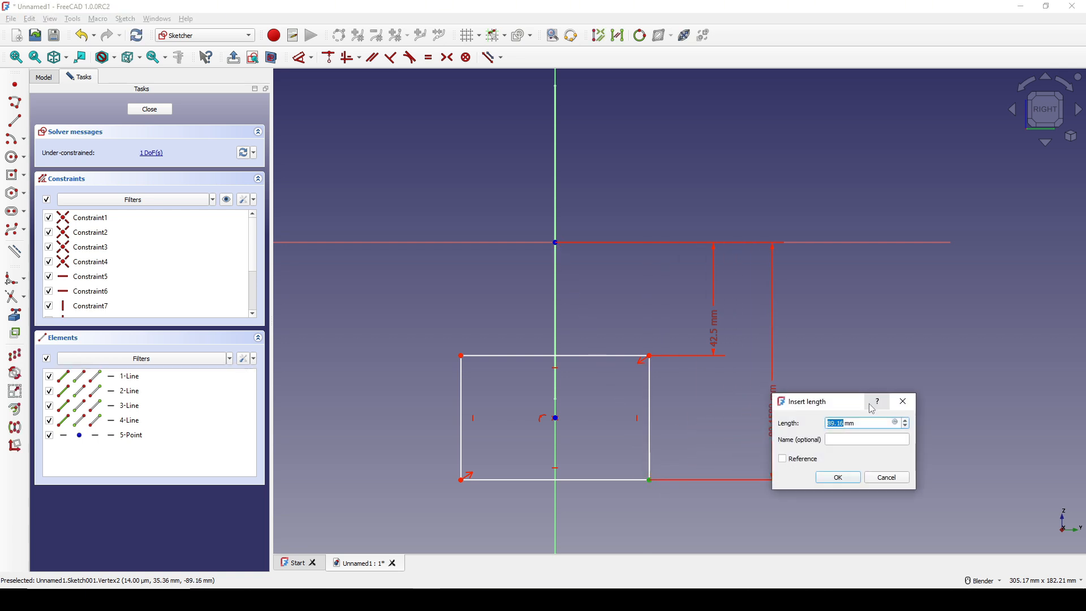
type("75")
key("Return")
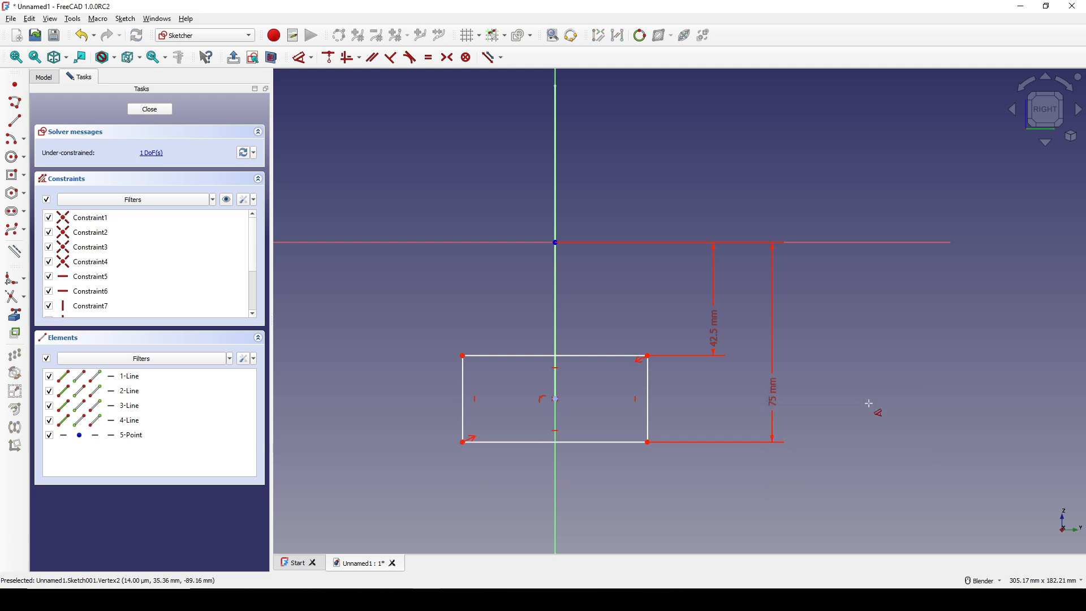
- Dimension the rectangle's lower edge as 60 mm long
left_click(577, 444)
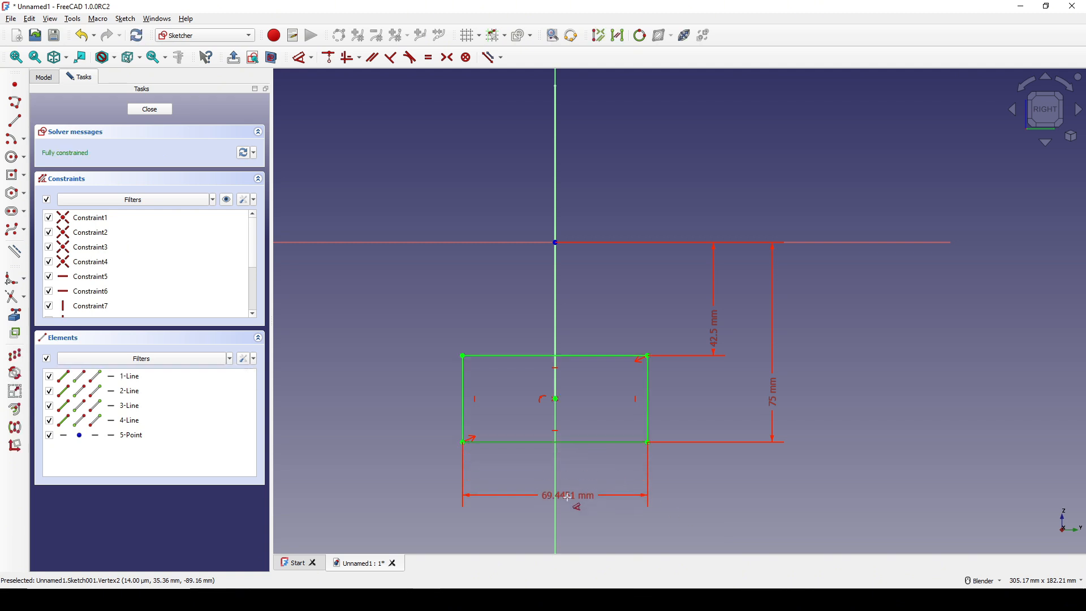
left_click(625, 483)
type("60")
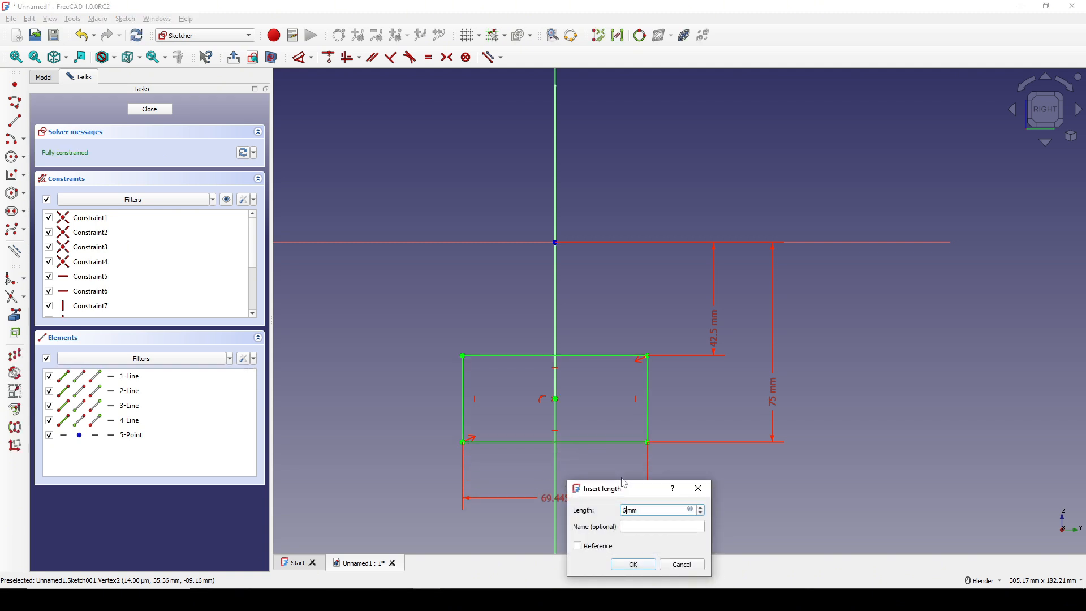
key("Return")
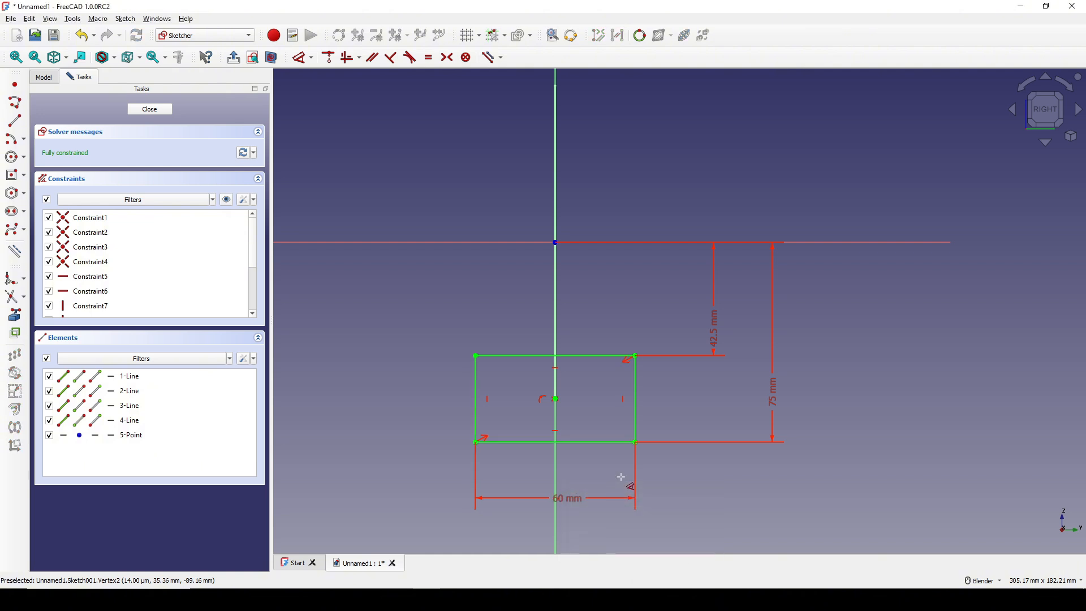
- Convert all four lines of the rectangle to construction geometry
middle_click_drag(668, 437, 676, 406, "shift")
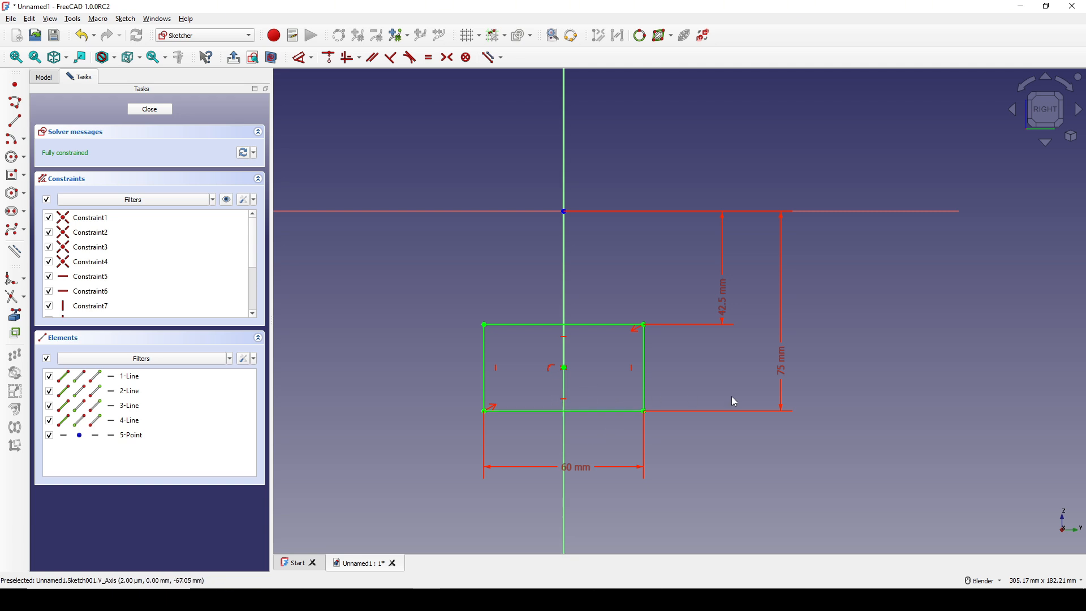
mouse_move(401, 264)
left_mouse_down()
mouse_move(575, 393)
mouse_move(733, 450)
left_mouse_up()
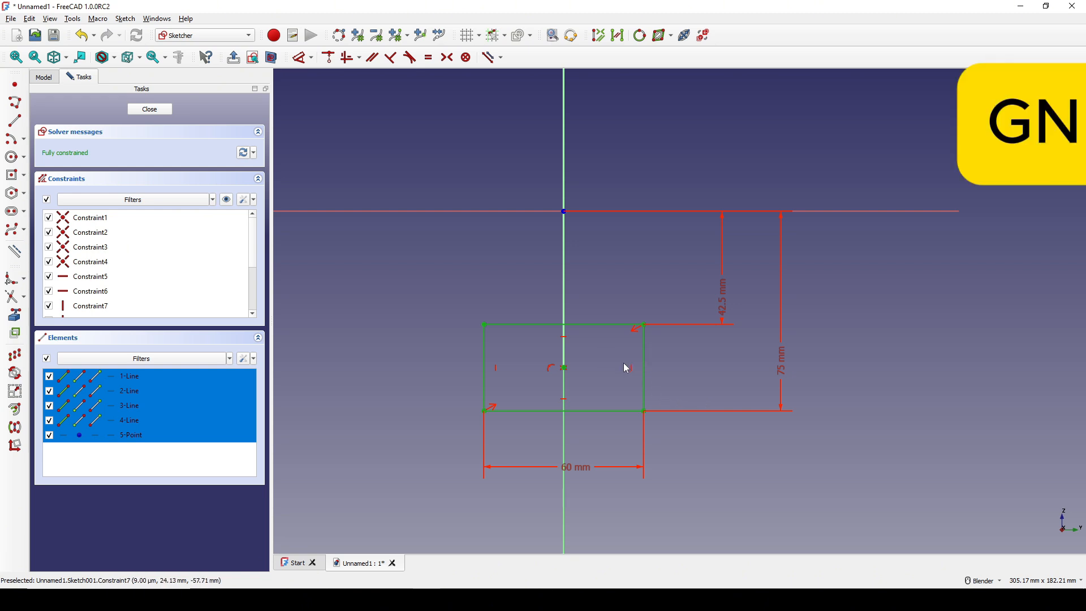
key("g")
key("n")
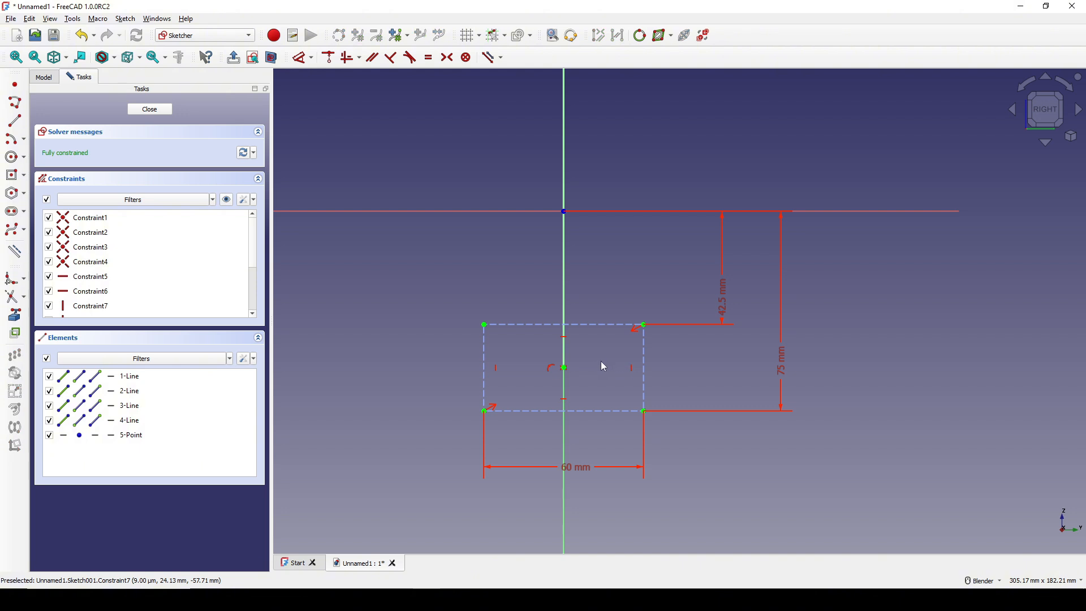
- Sketch an upward-bulging three-point arc inside the rectangle, its left end about 22 mm left of and 54 mm below the origin
middle_click_drag(601, 361, 605, 354, "shift")
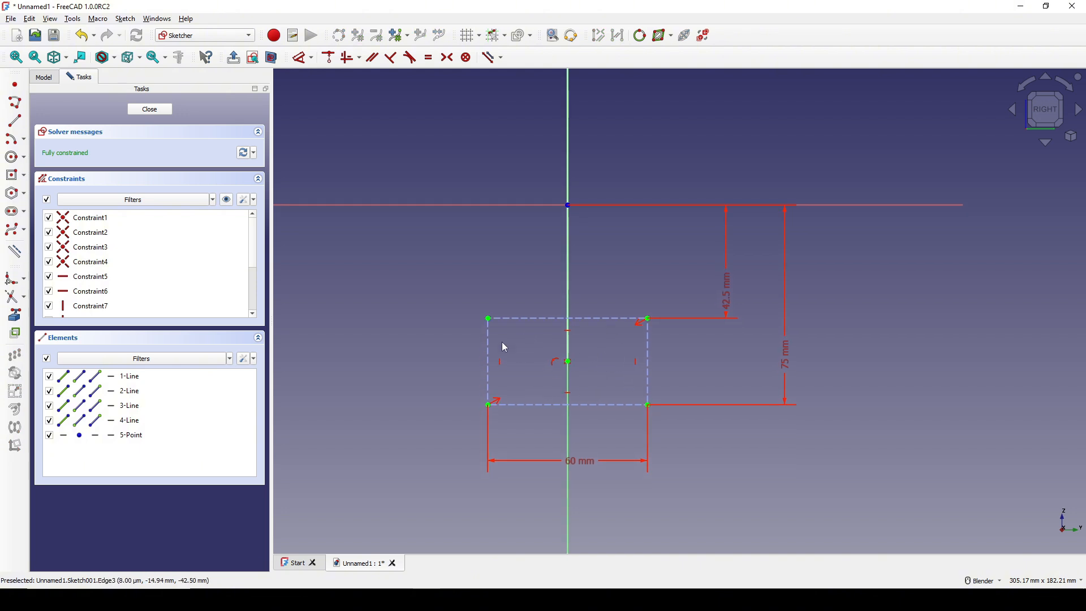
scroll(603, 366, "up", 4)
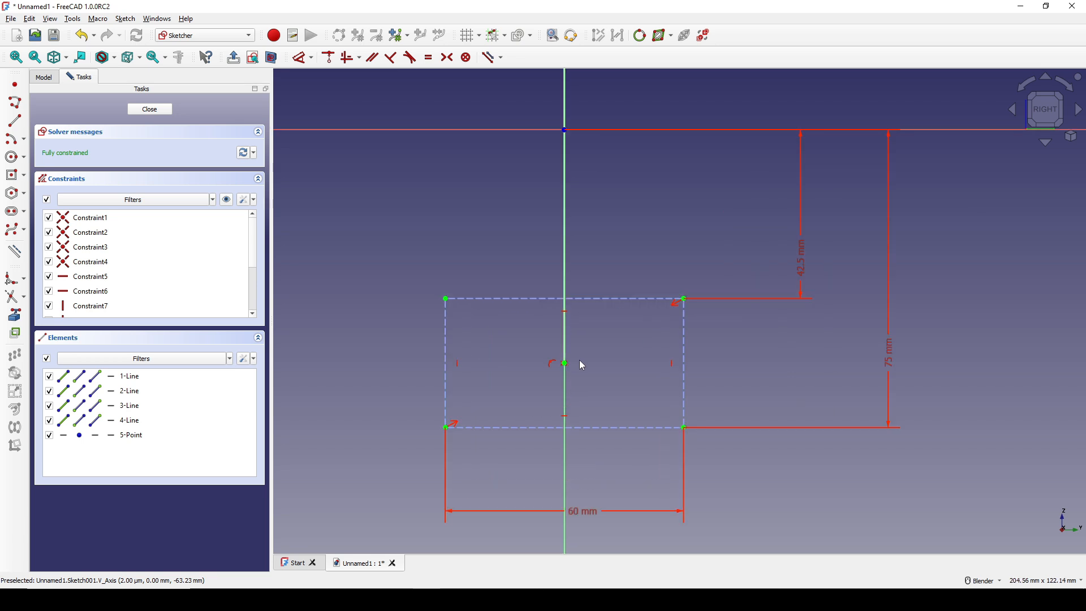
middle_click_drag(603, 329, 602, 329, "shift")
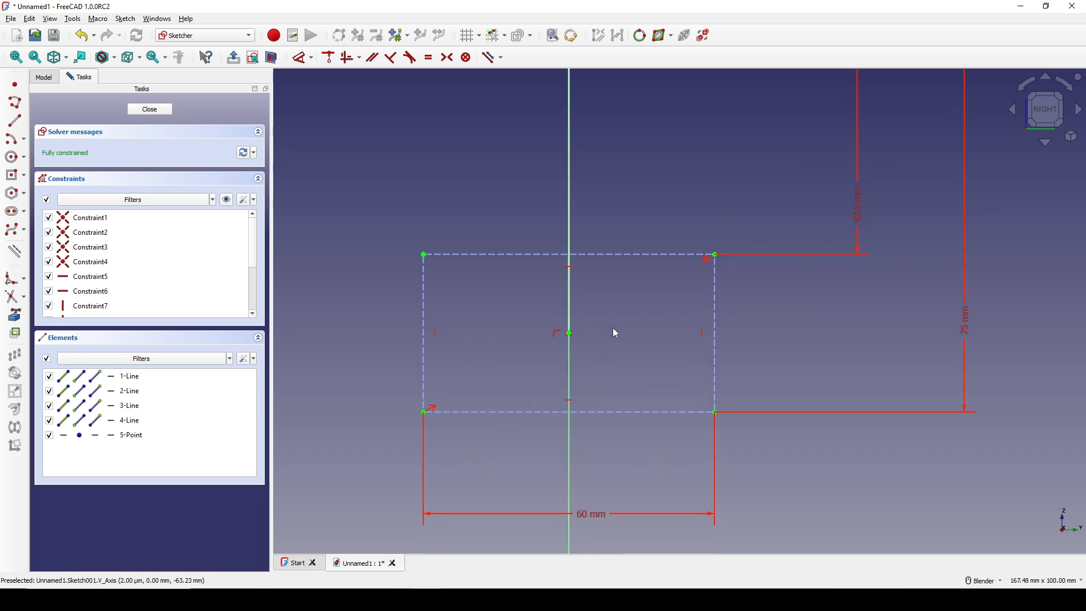
left_click(24, 140)
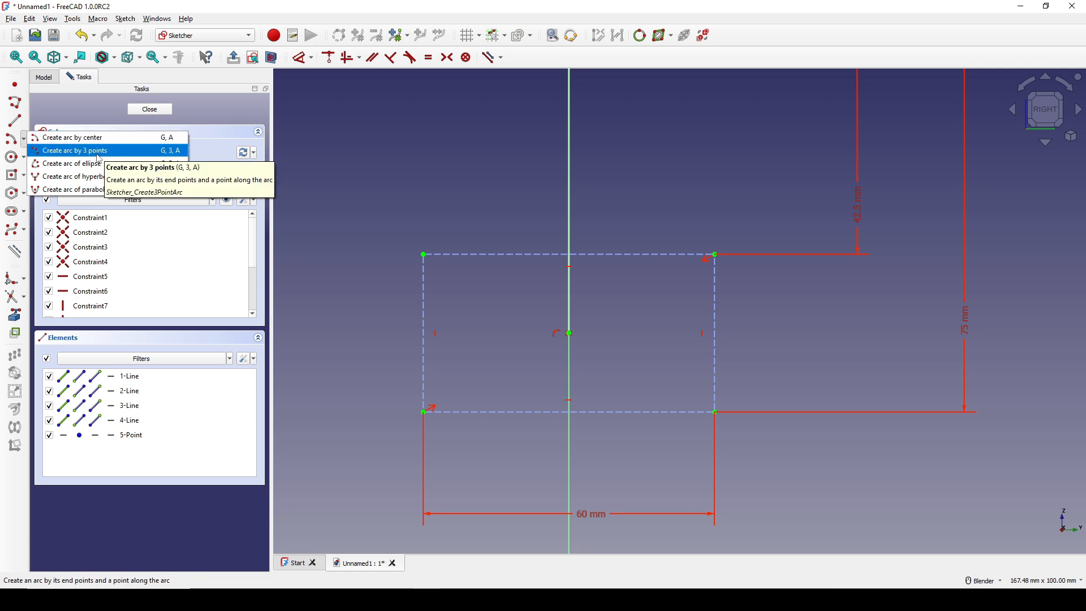
left_click(119, 151)
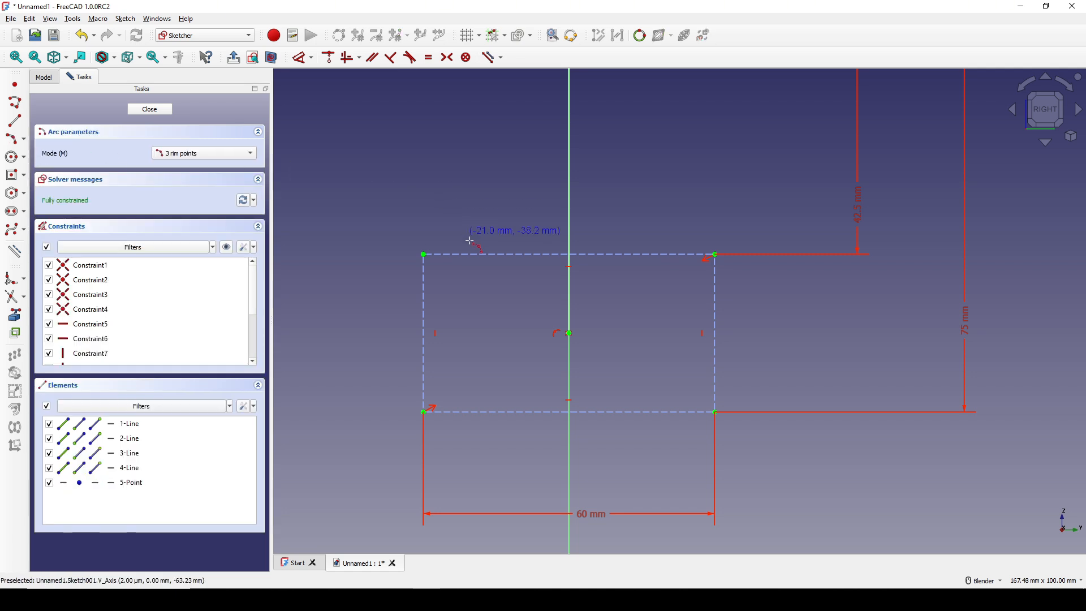
left_click(463, 310)
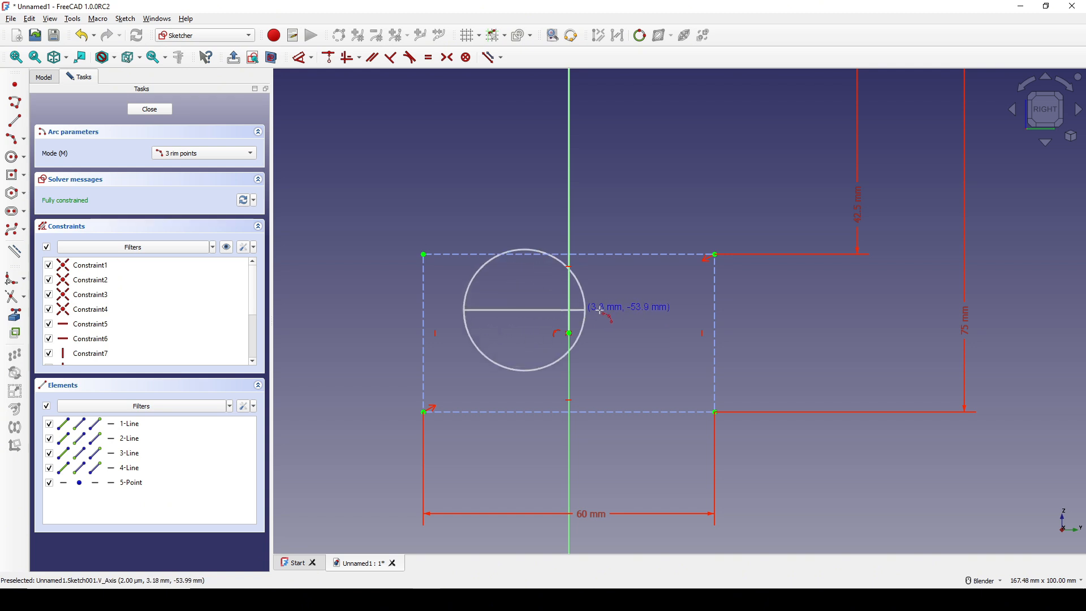
left_click(667, 310)
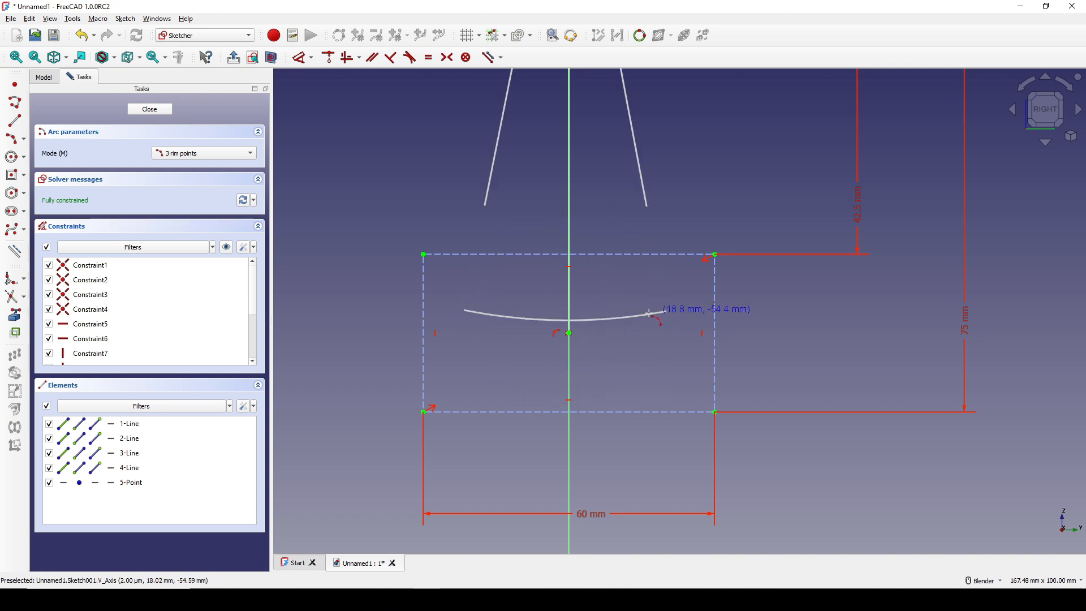
left_click(627, 292)
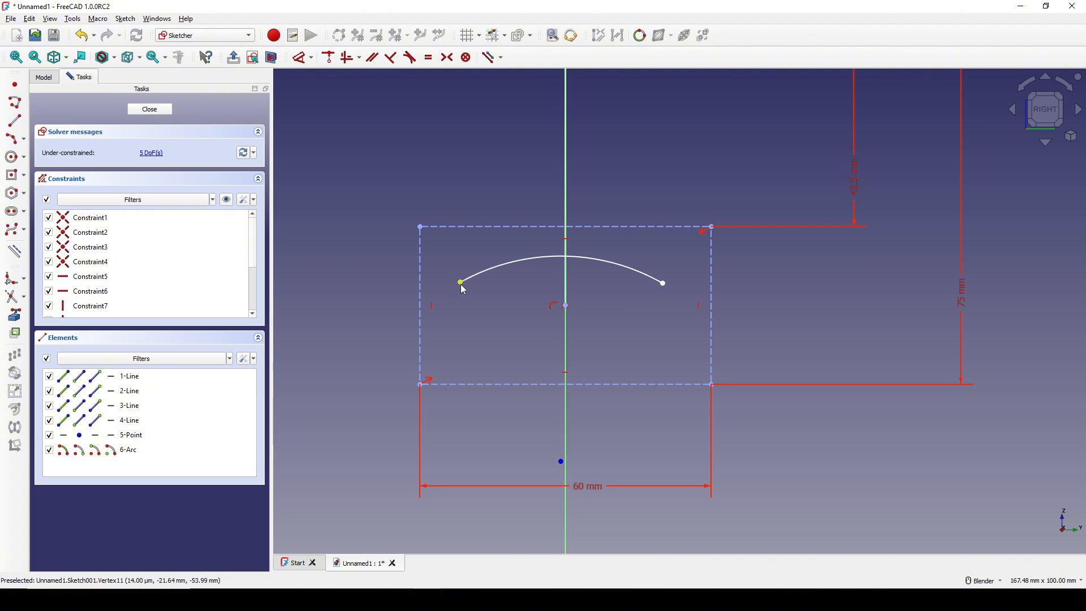
- Constrain the arc's two endpoints to be symmetric about the vertical axis
left_click(463, 283)
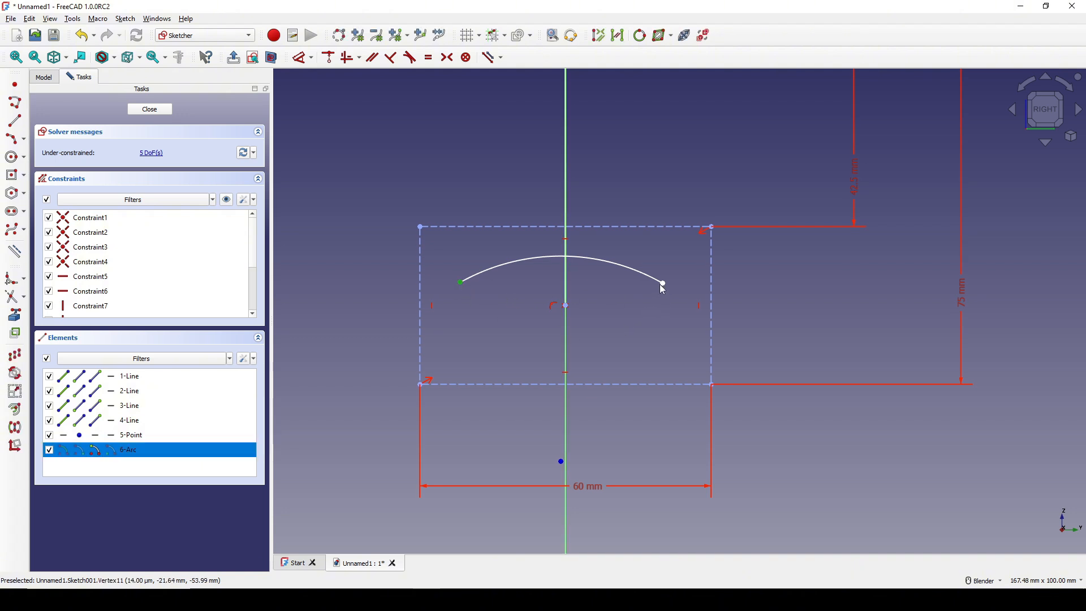
left_click(665, 284)
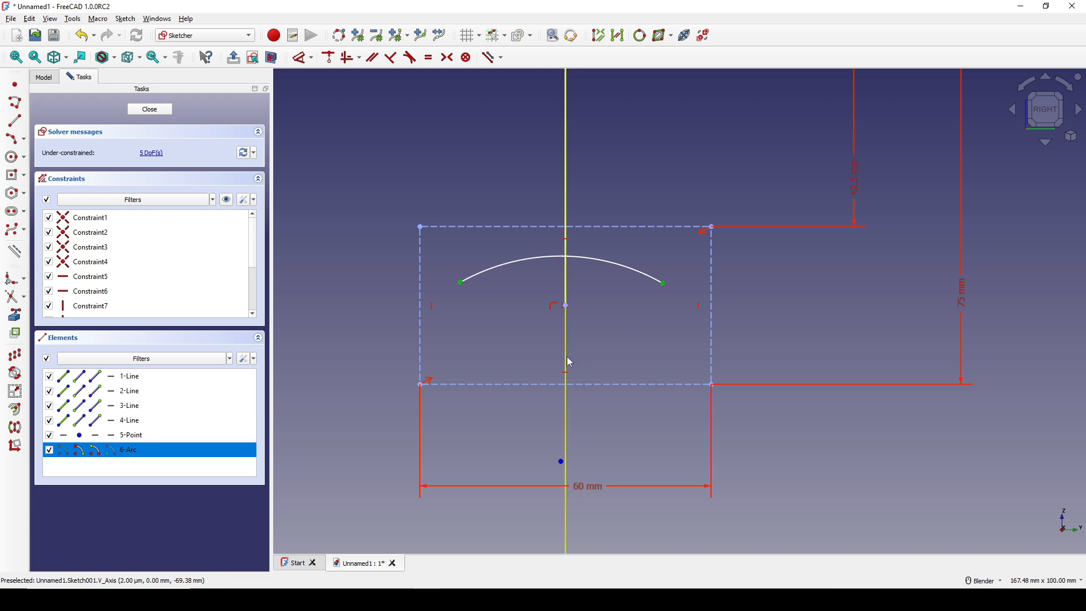
key("s")
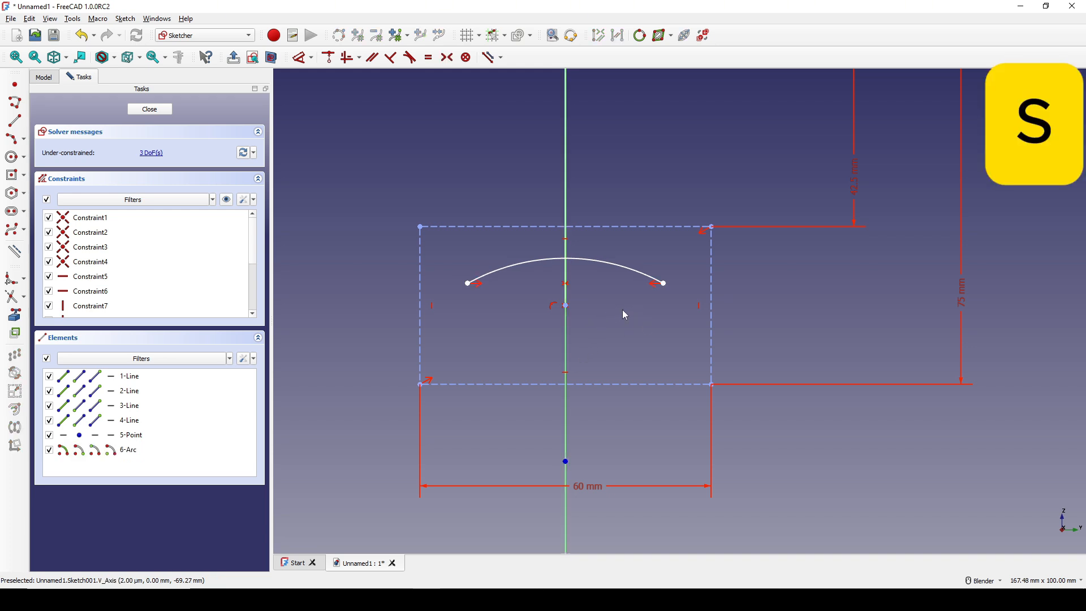
- Constrain the arc's left endpoint onto the construction rectangle's left side
middle_click_drag(620, 310, 633, 299, "shift")
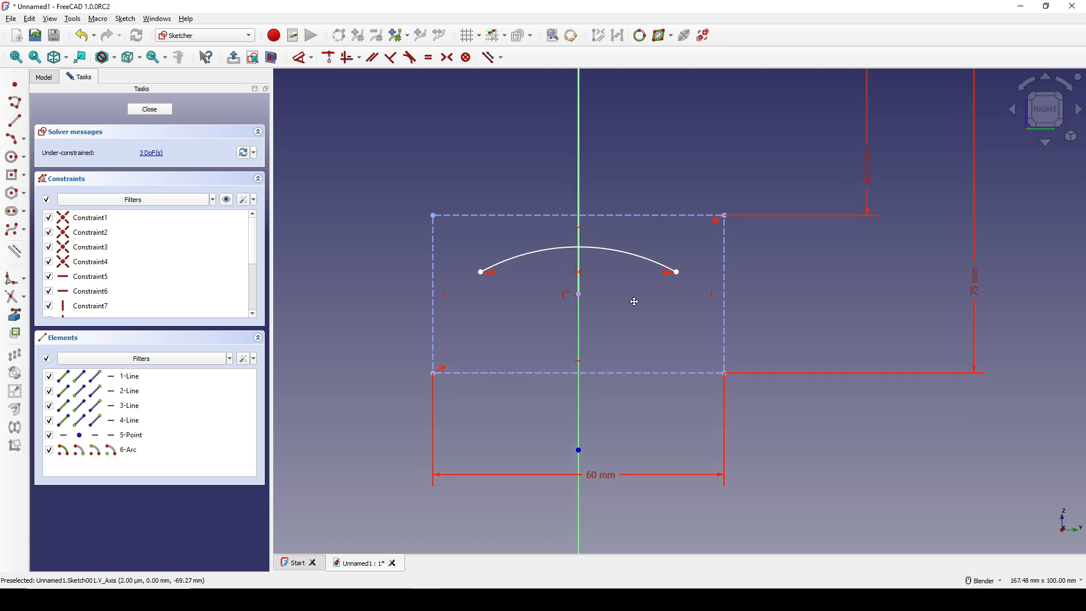
left_click(482, 277)
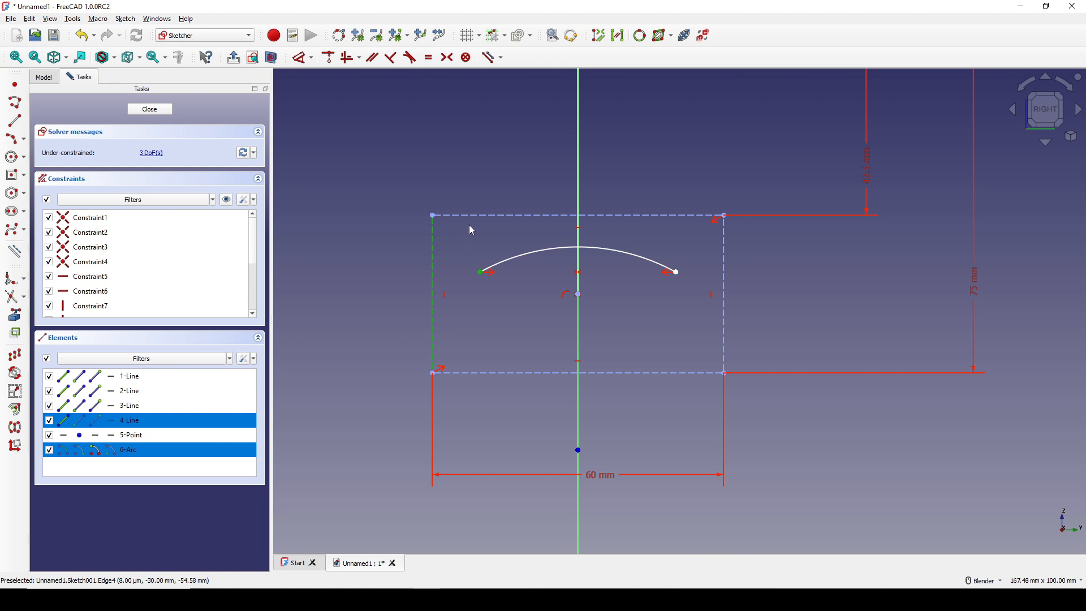
key("c")
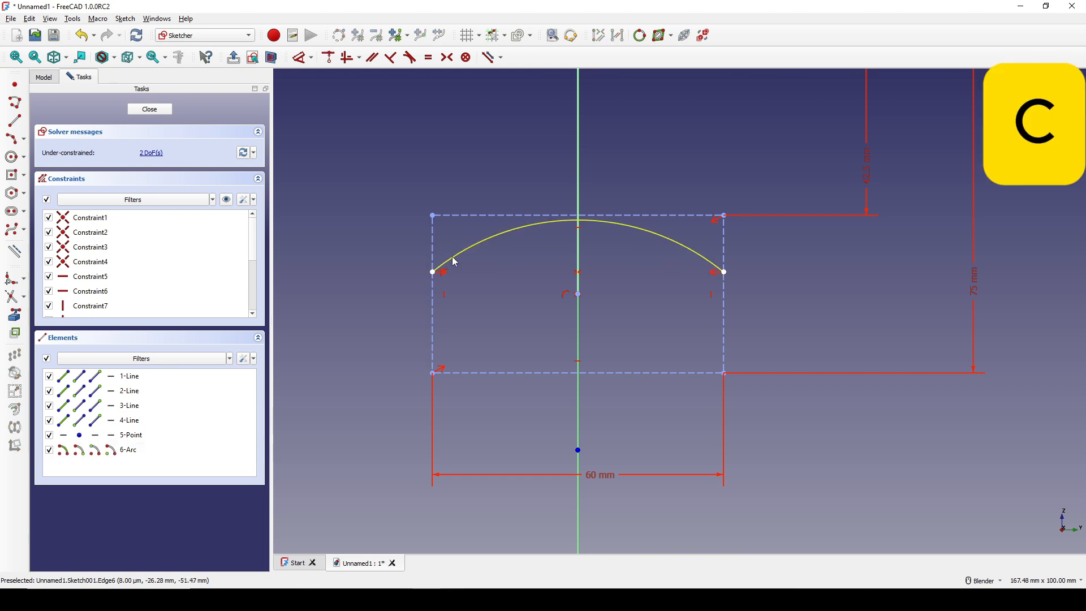
- Make the arc tangent to the construction rectangle's upper edge
middle_click_drag(541, 260, 531, 275, "shift")
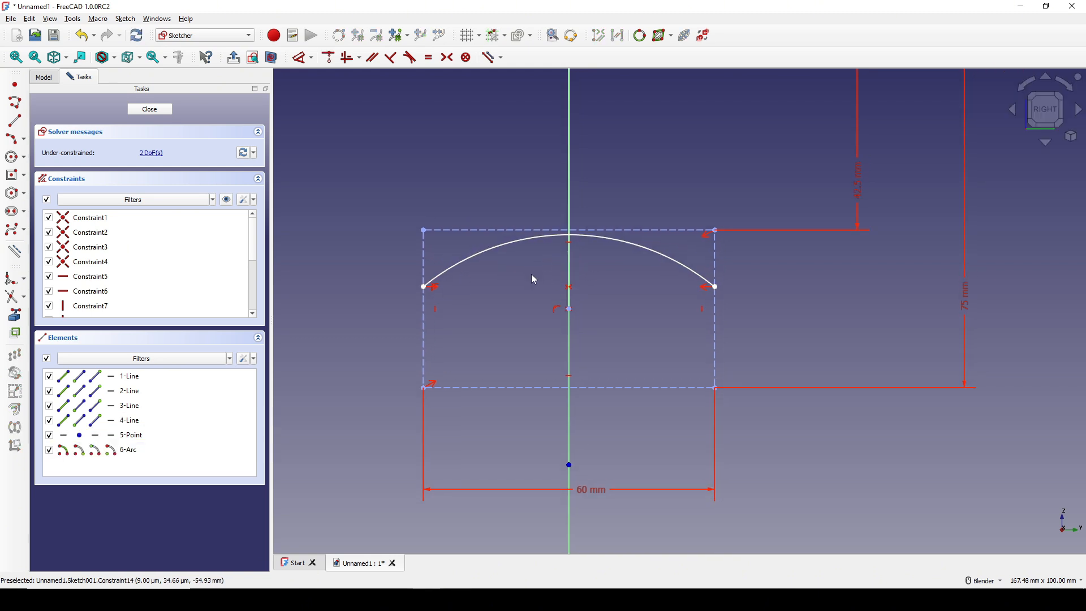
left_click(509, 244)
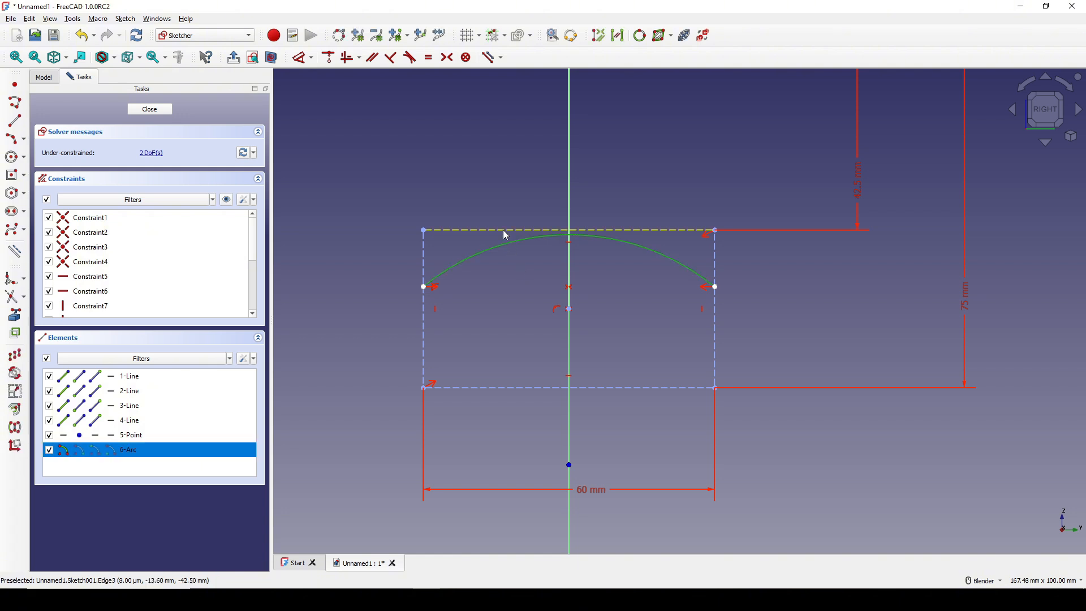
left_click(503, 230)
key("t")
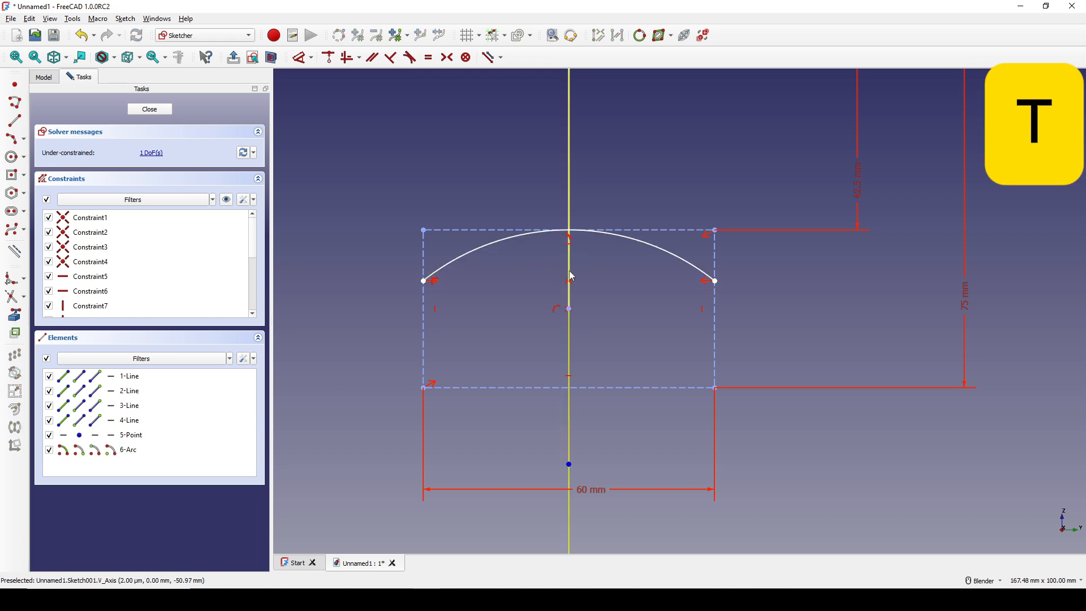
- Dimension the vertical distance from the origin to the arc's left endpoint as 65 mm
scroll(572, 276, "down", 2)
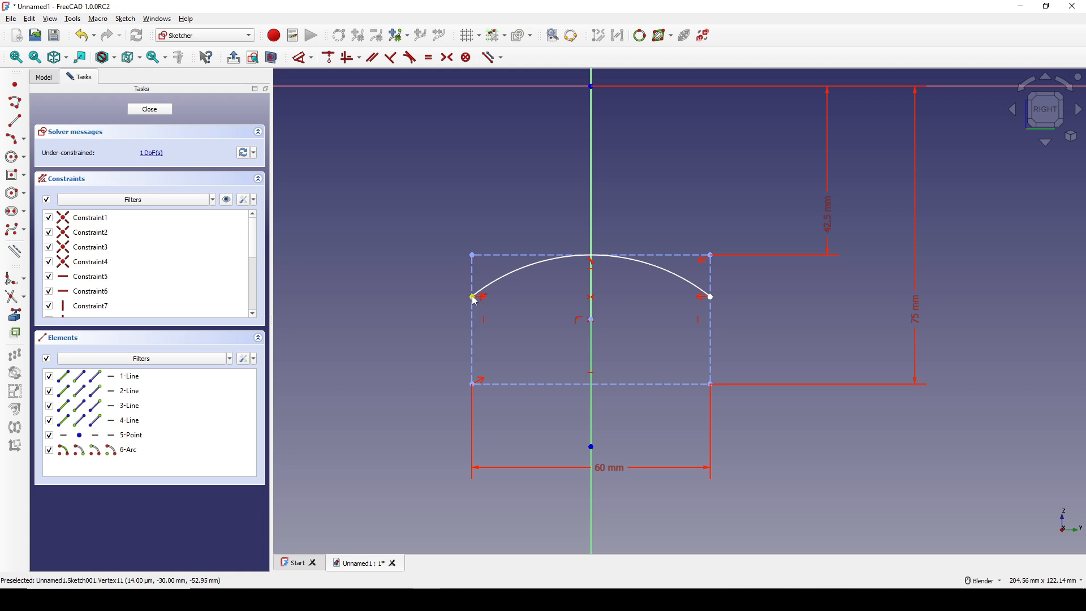
left_click(474, 298)
key("d")
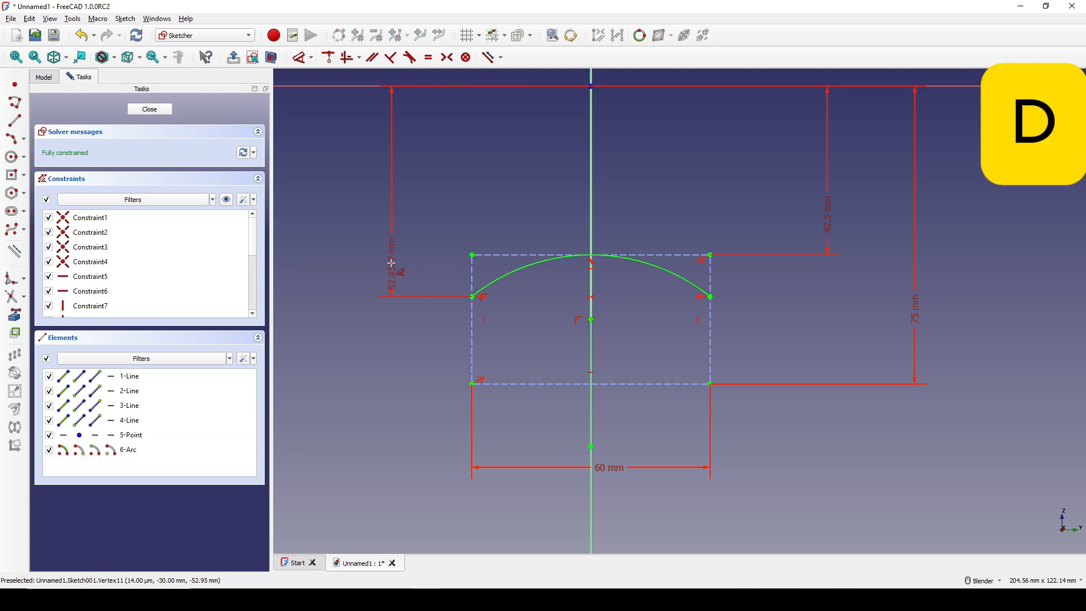
left_click(393, 268)
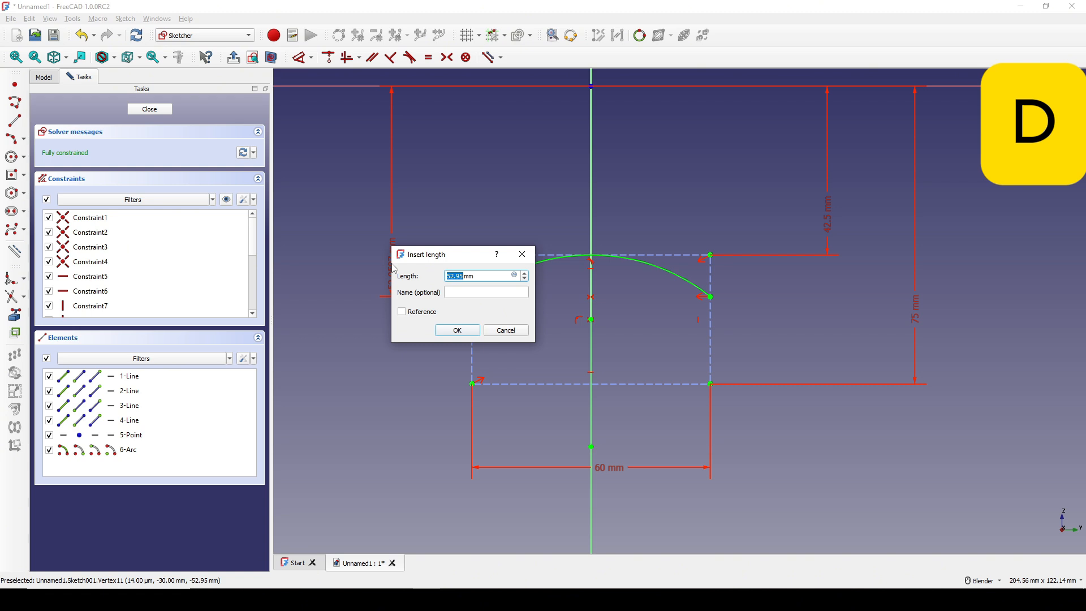
type("6")
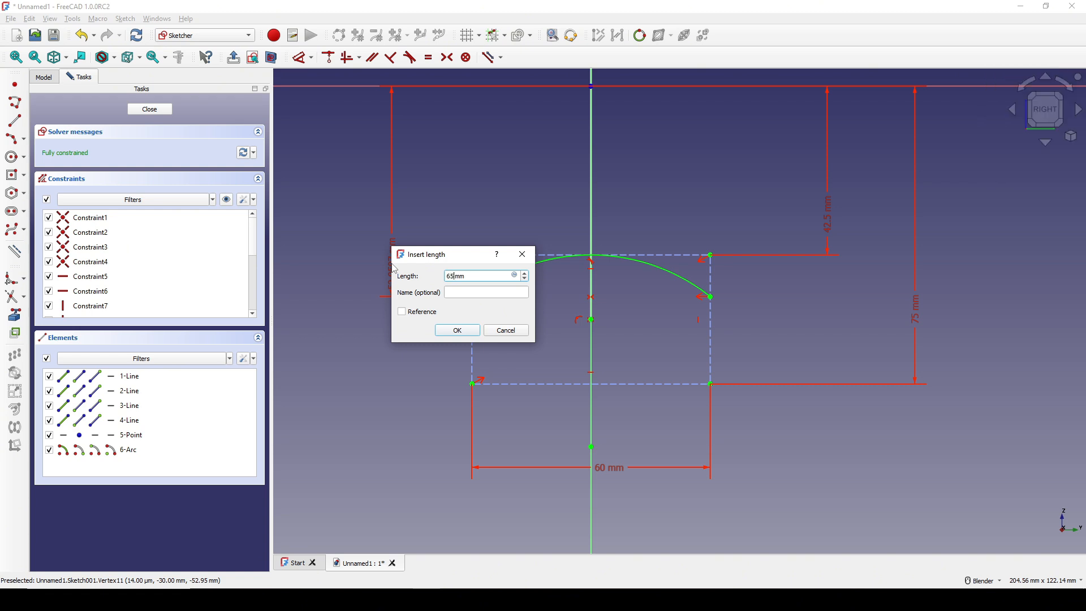
type("5")
key("Return")
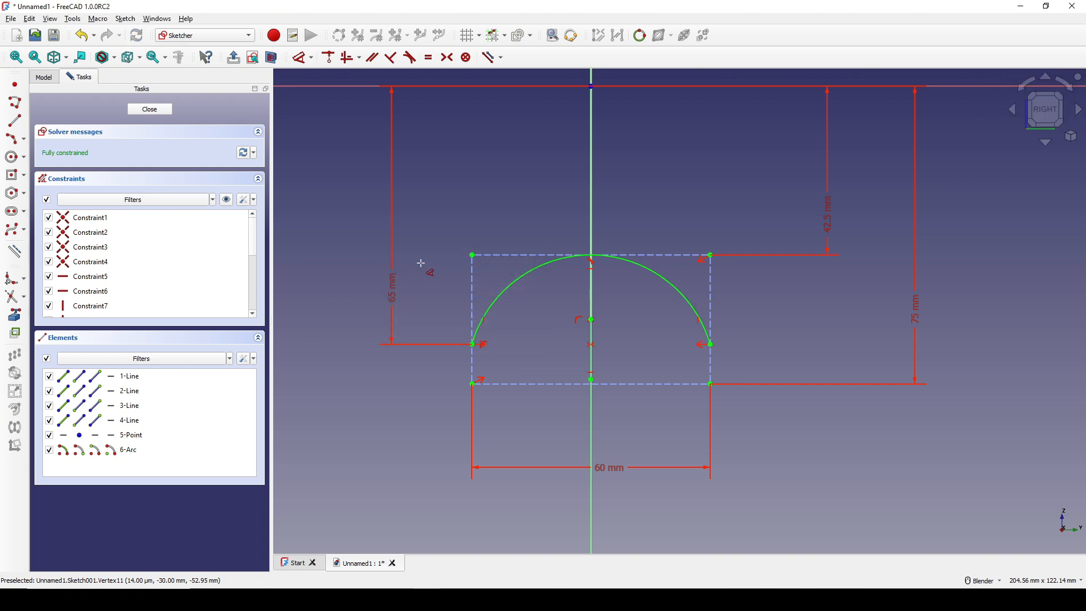
- Draw a downward-bulging three-point arc joining the two endpoints of the existing upper arc
middle_click_drag(473, 270, 466, 255, "shift")
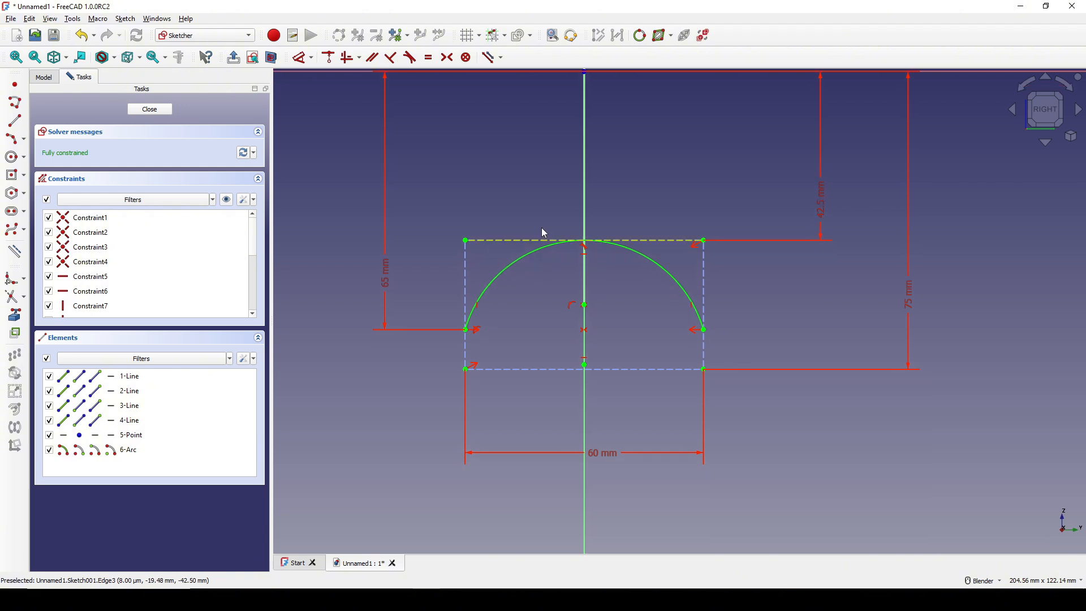
left_click(15, 142)
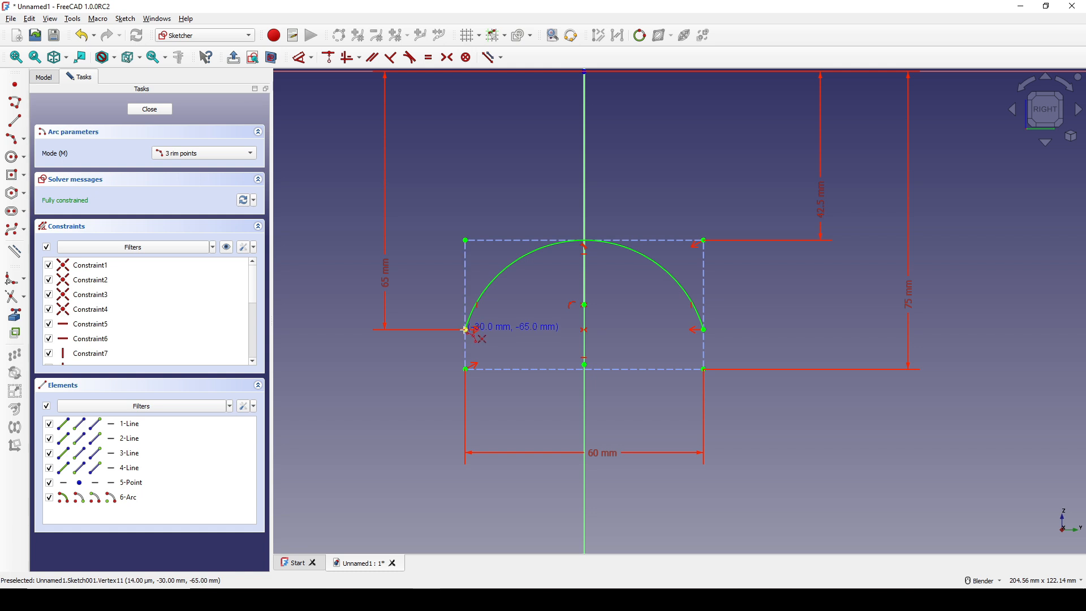
left_click(465, 329)
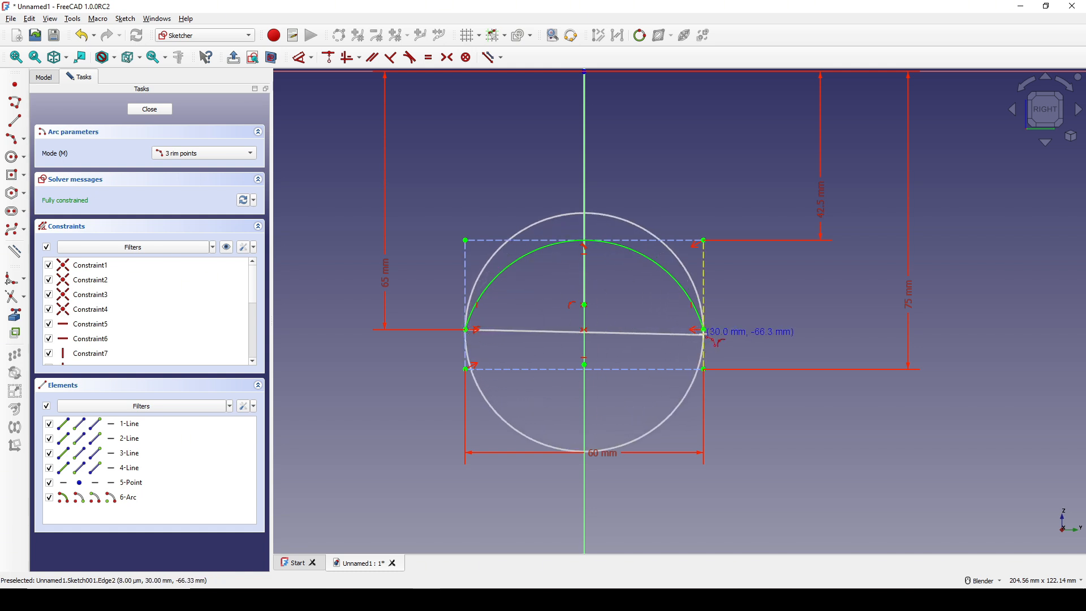
left_click(703, 329)
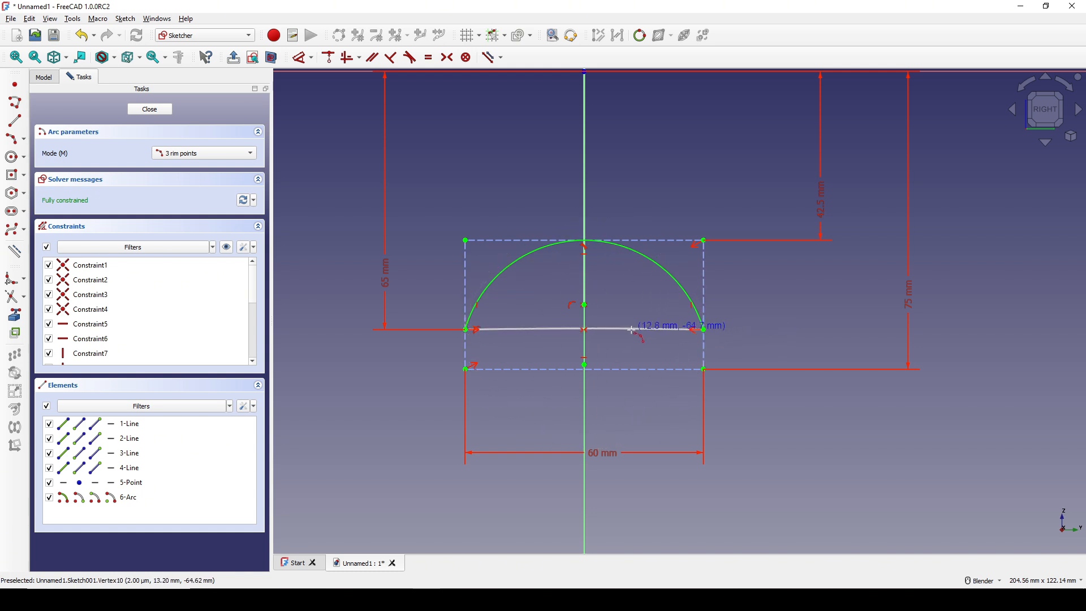
left_click(618, 350)
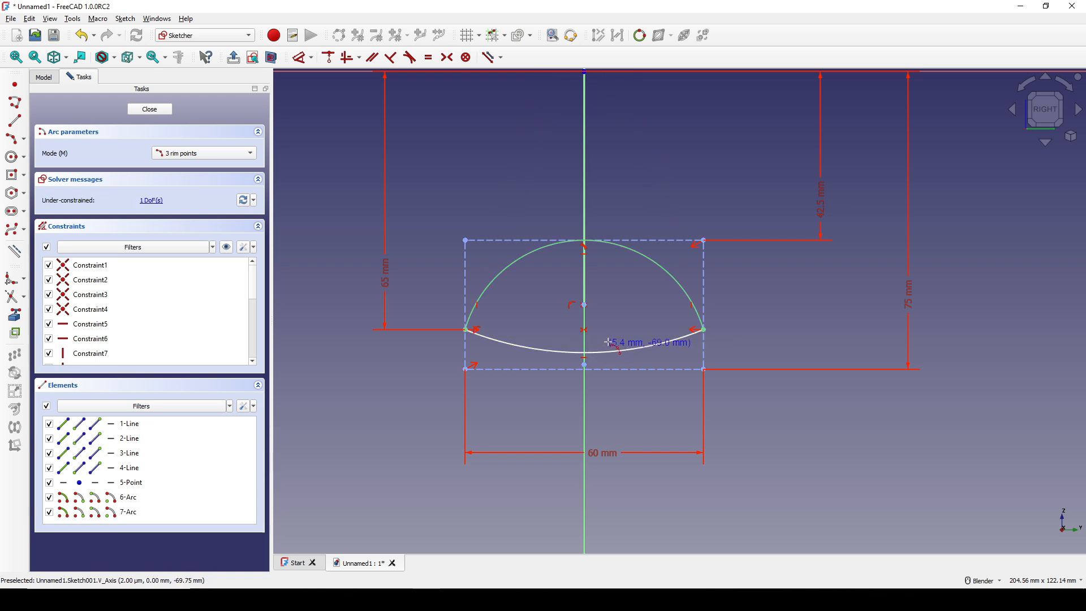
- Make the new lower arc tangent to the construction rectangle's lower edge and close the sketch
middle_click_drag(636, 295, 621, 295, "shift")
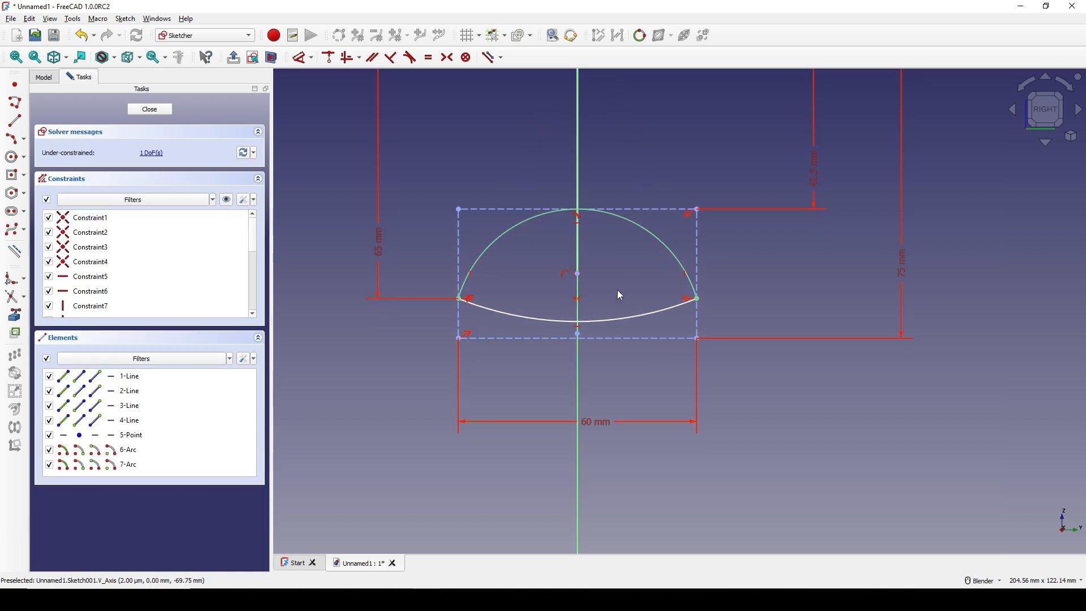
left_click(614, 321)
left_click(613, 339)
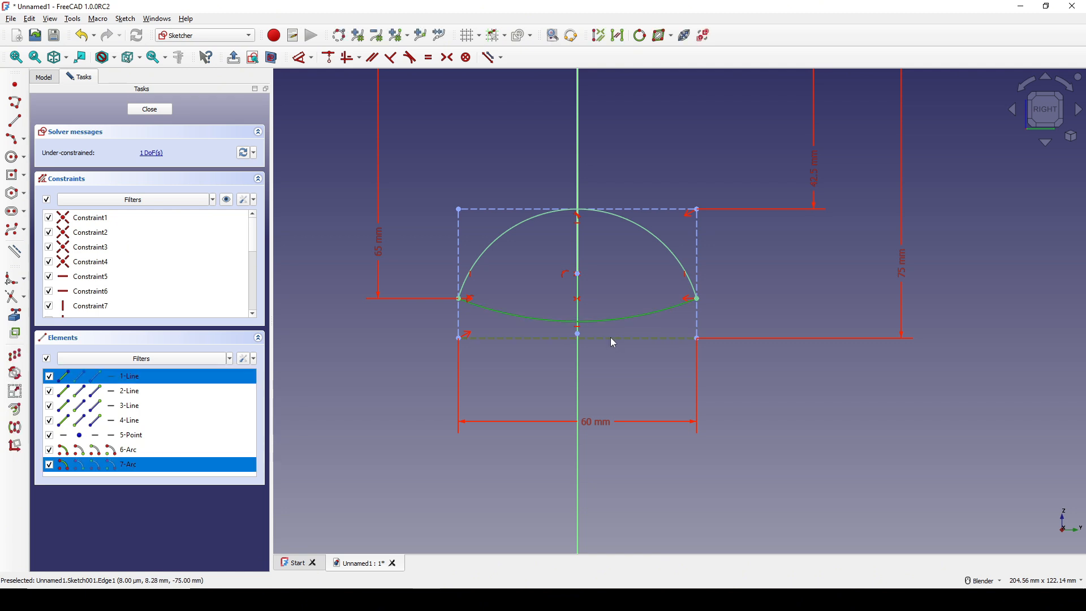
key("t")
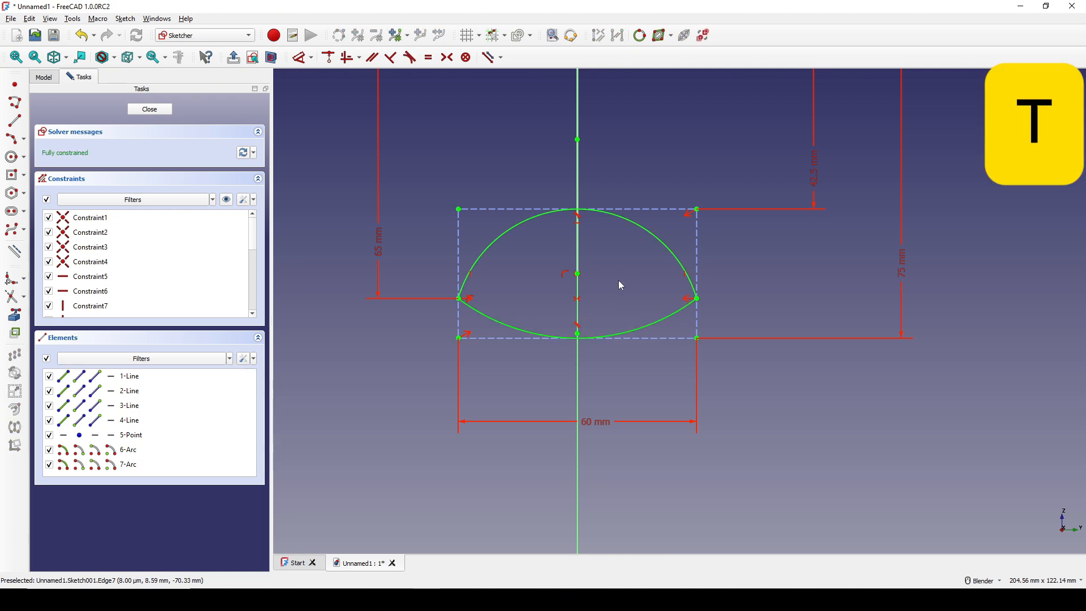
scroll(630, 293, "down", 4)
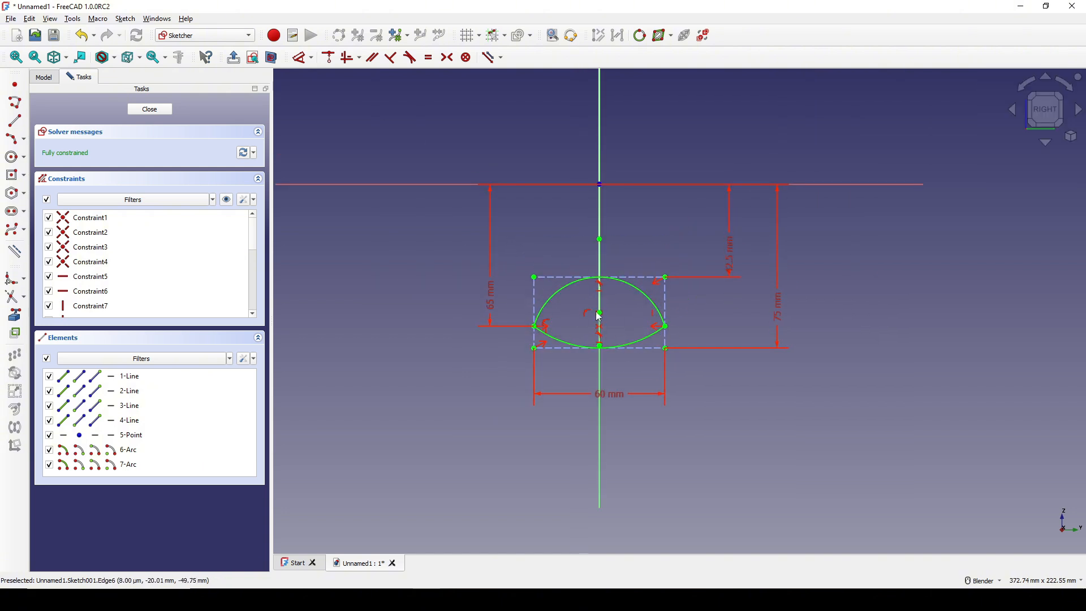
left_click(163, 113)
- Rename the newly finished arc sketch as Profile
left_click(91, 140)
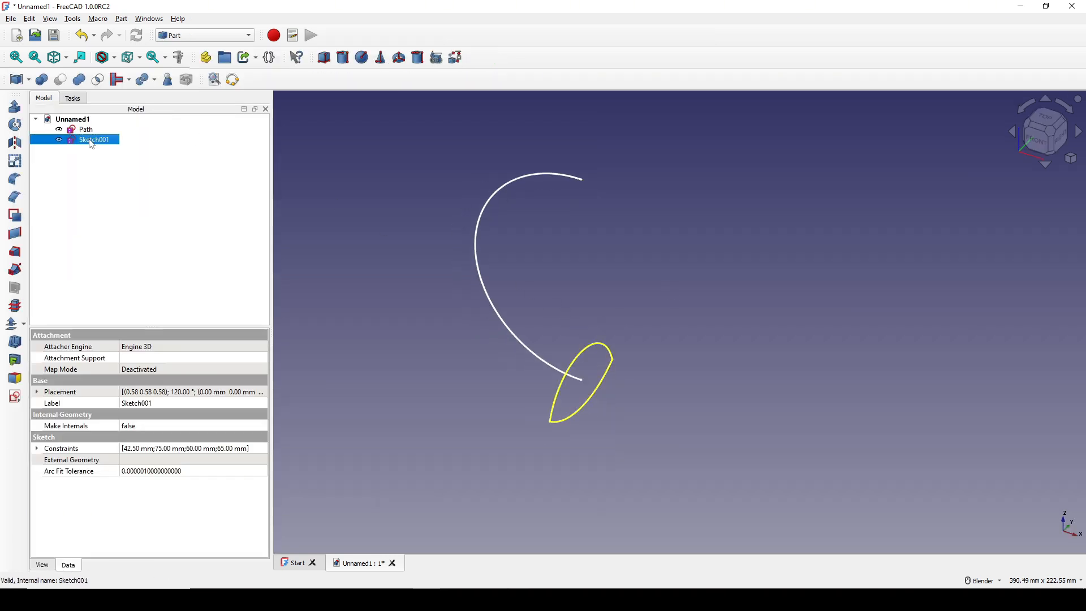
right_click(91, 139)
left_click(173, 480)
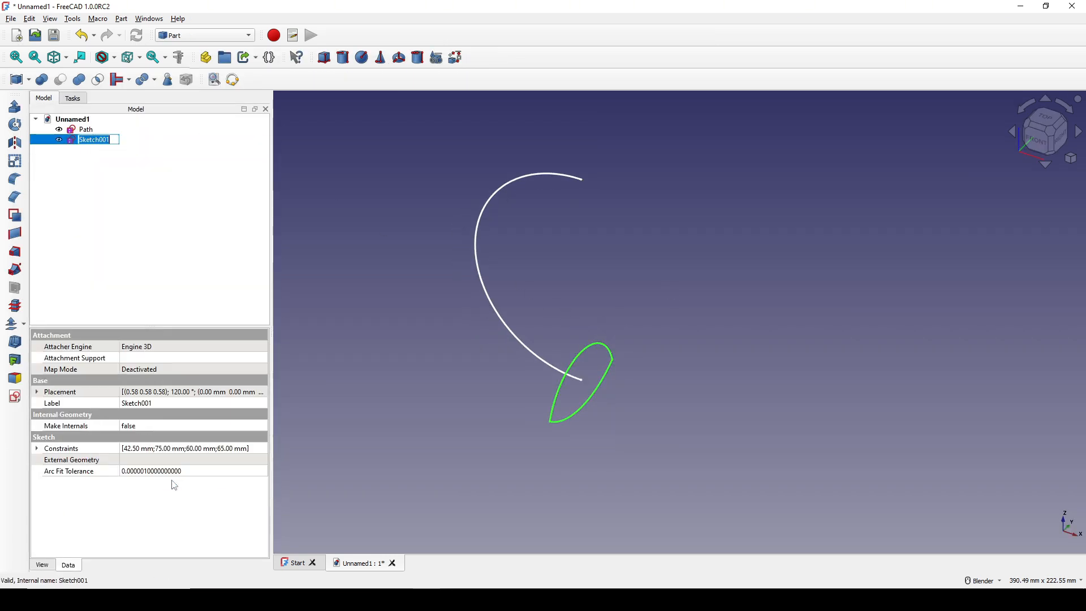
type("Profile")
key("Return")
left_click(183, 231)
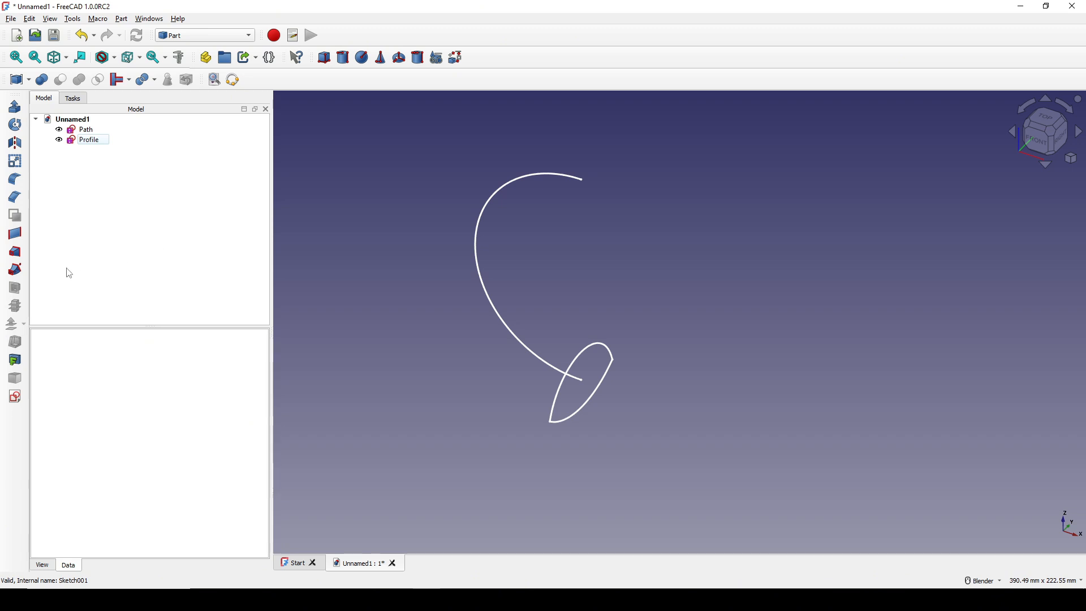
- Sweep the Profile sketch along the semicircular Path edge, with Frenet on and Create solid off
left_click(19, 276)
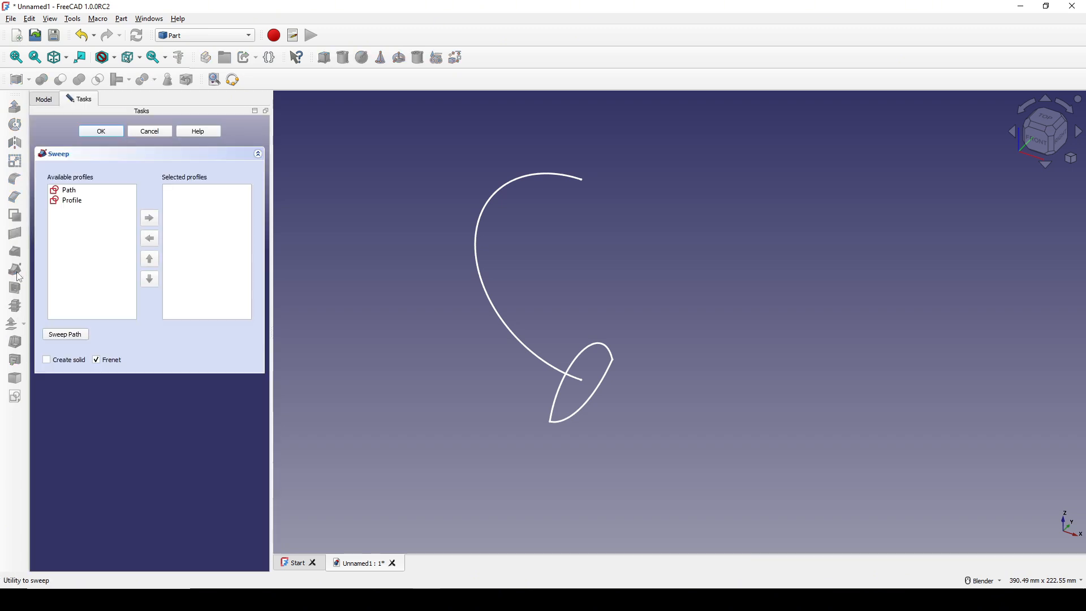
left_click(77, 202)
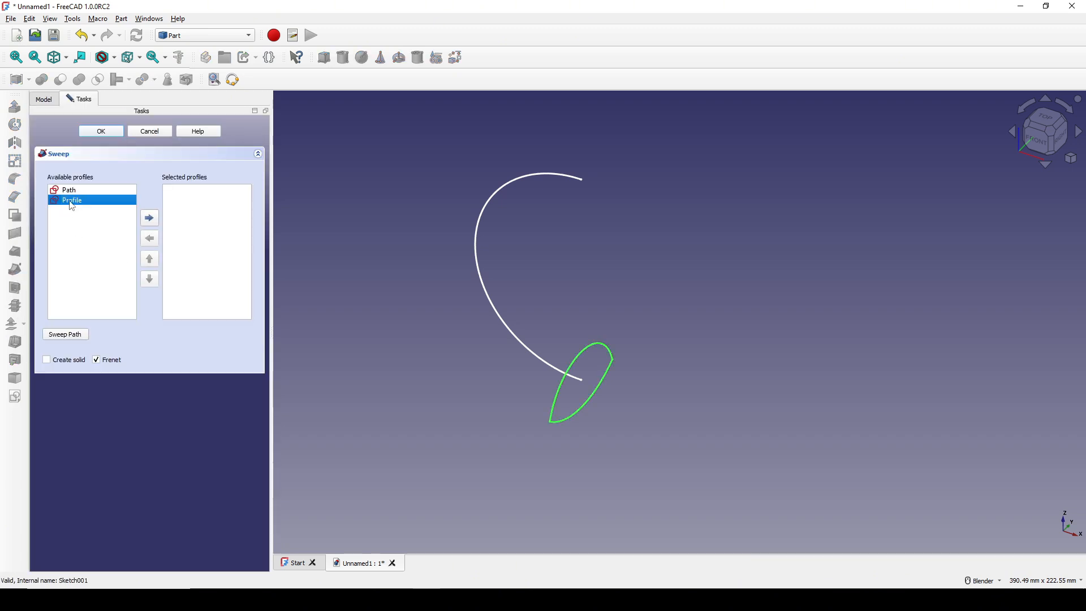
left_click(149, 217)
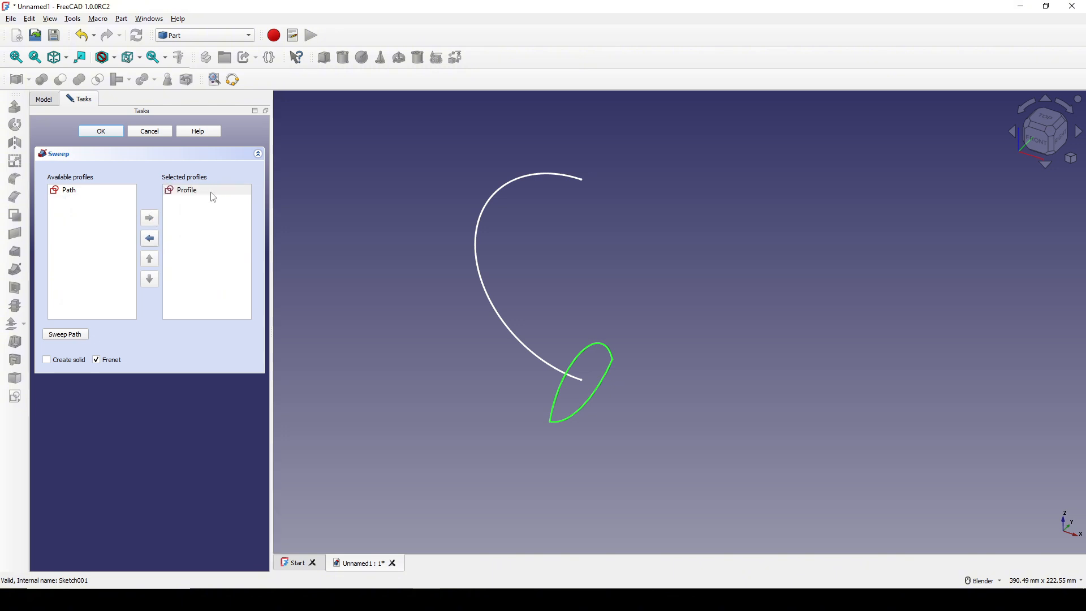
left_click(79, 338)
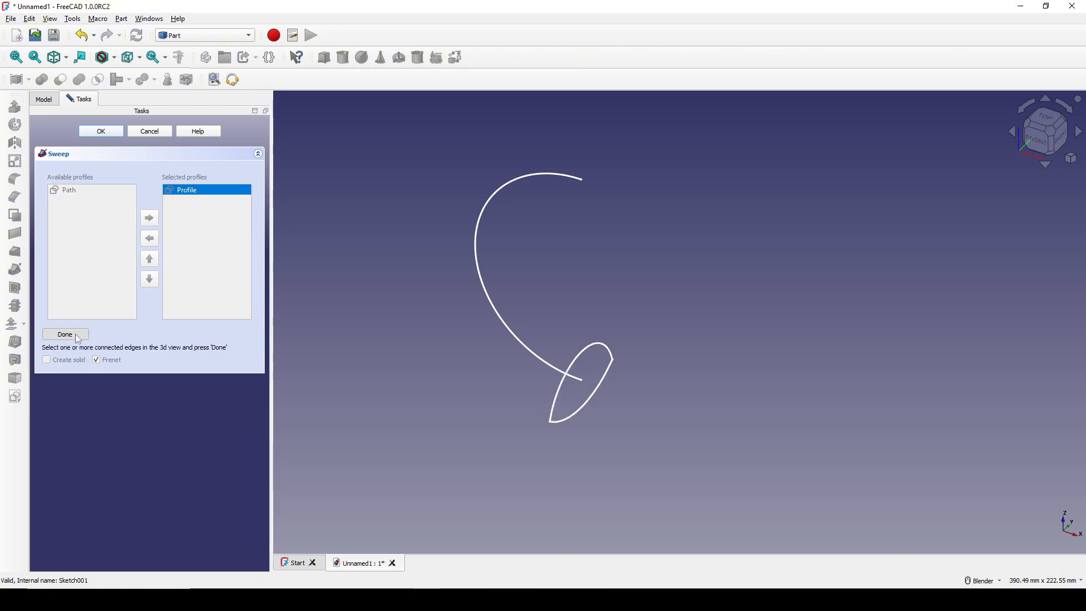
left_click(485, 286)
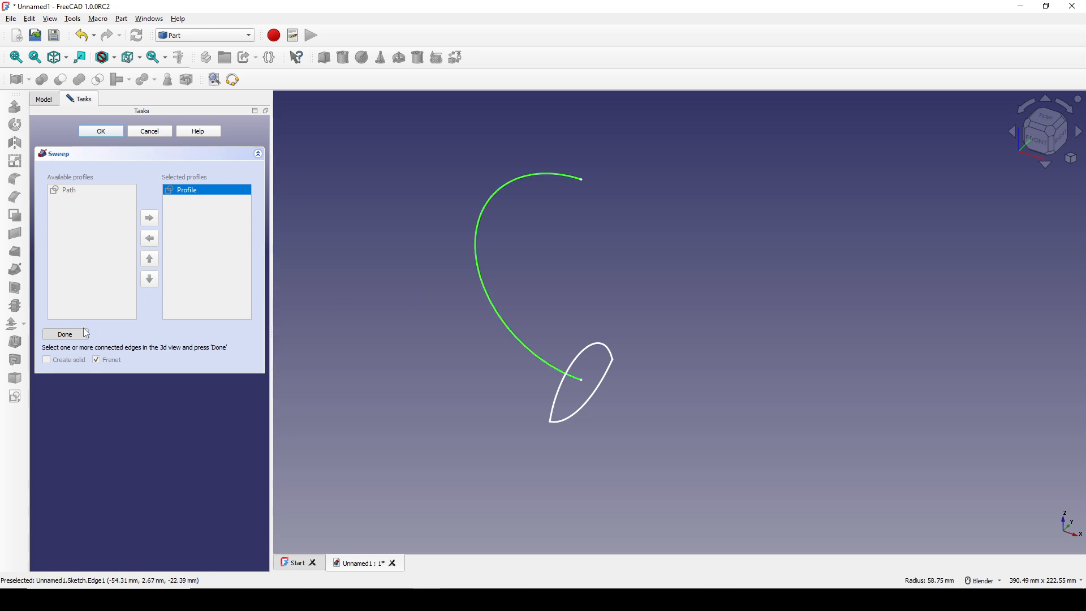
left_click(65, 334)
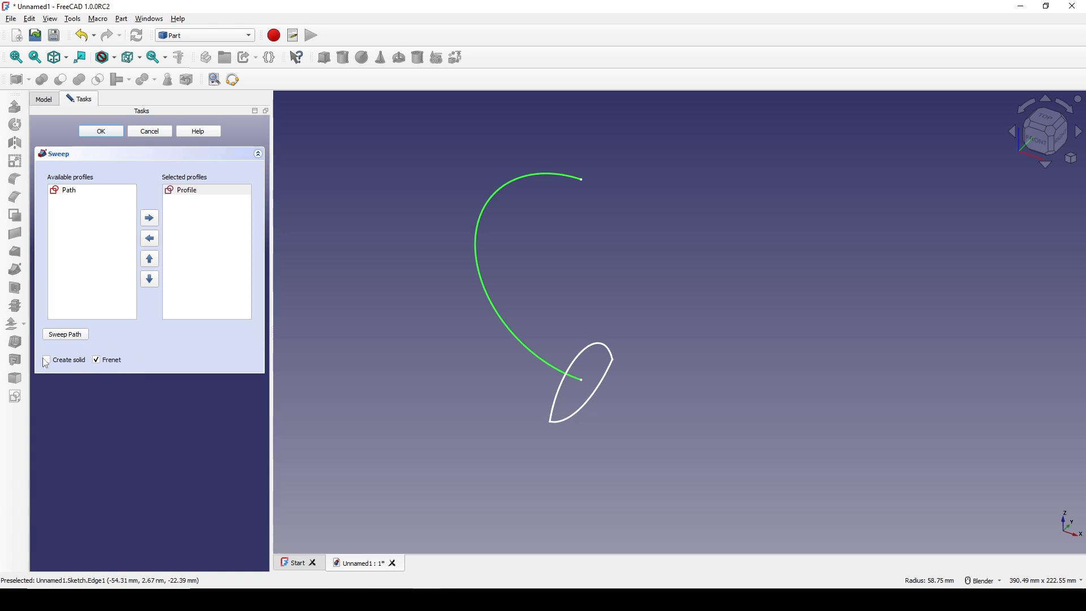
left_click(101, 131)
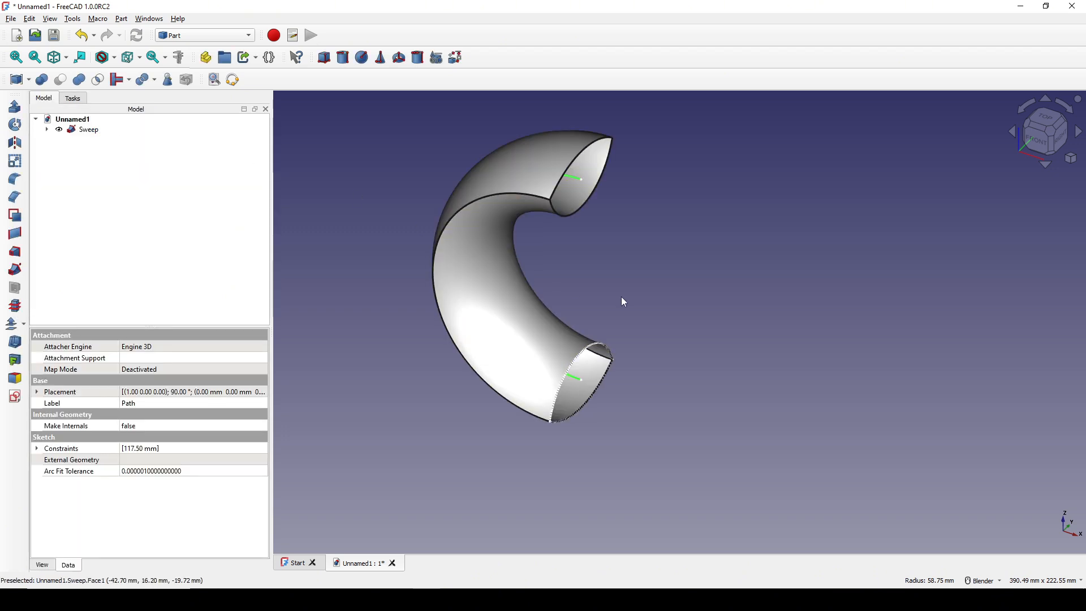
- Hide the Profile and Path sketches nested under the sweep
middle_click_drag(621, 296, 693, 287)
left_click(690, 282)
middle_click_drag(689, 235, 671, 295, "shift")
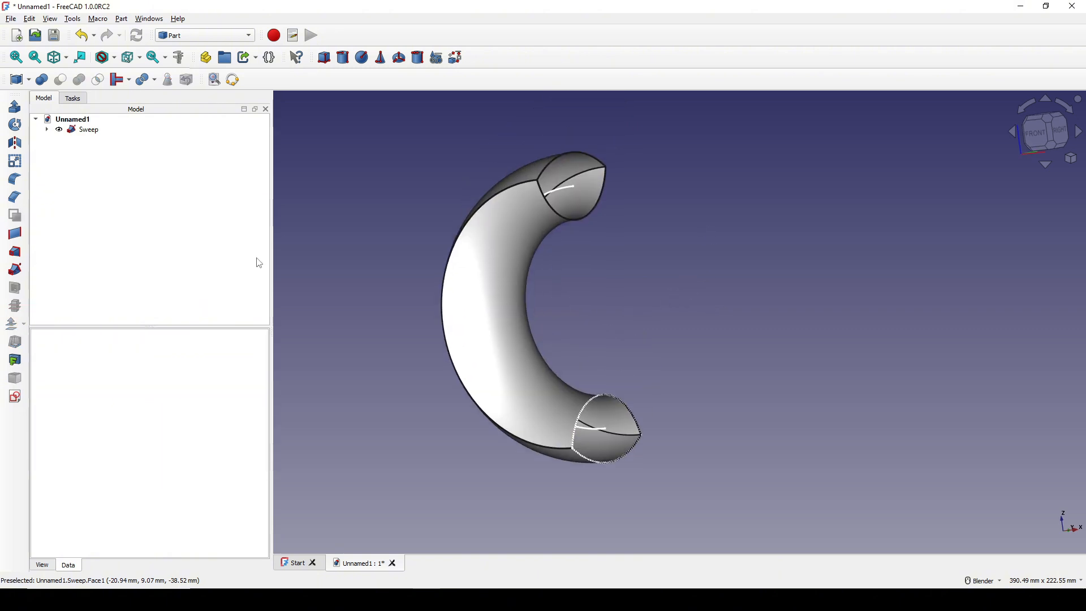
left_click(47, 129)
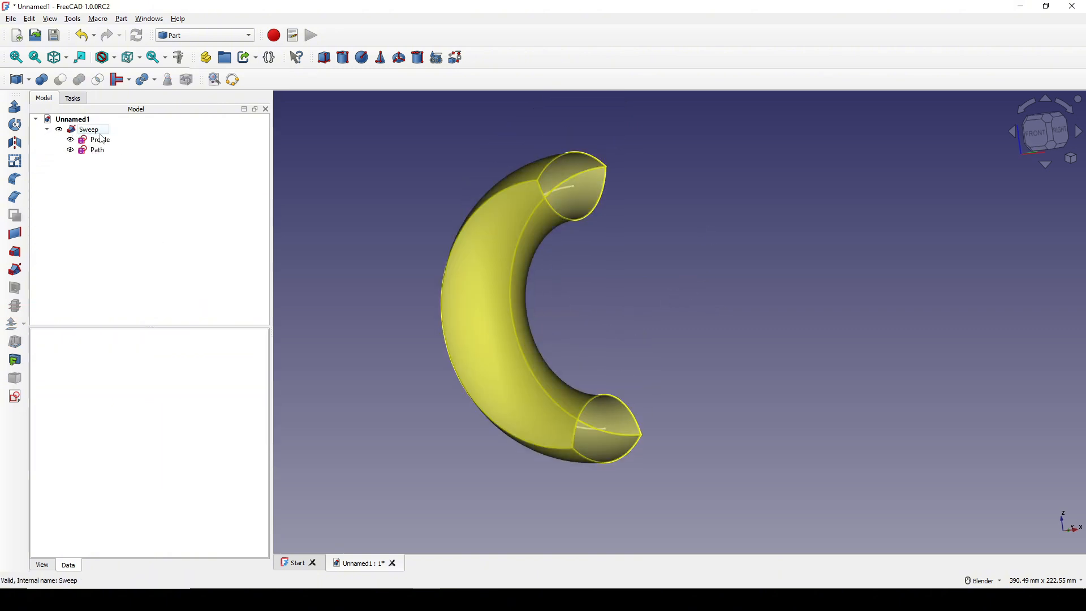
left_click(100, 139)
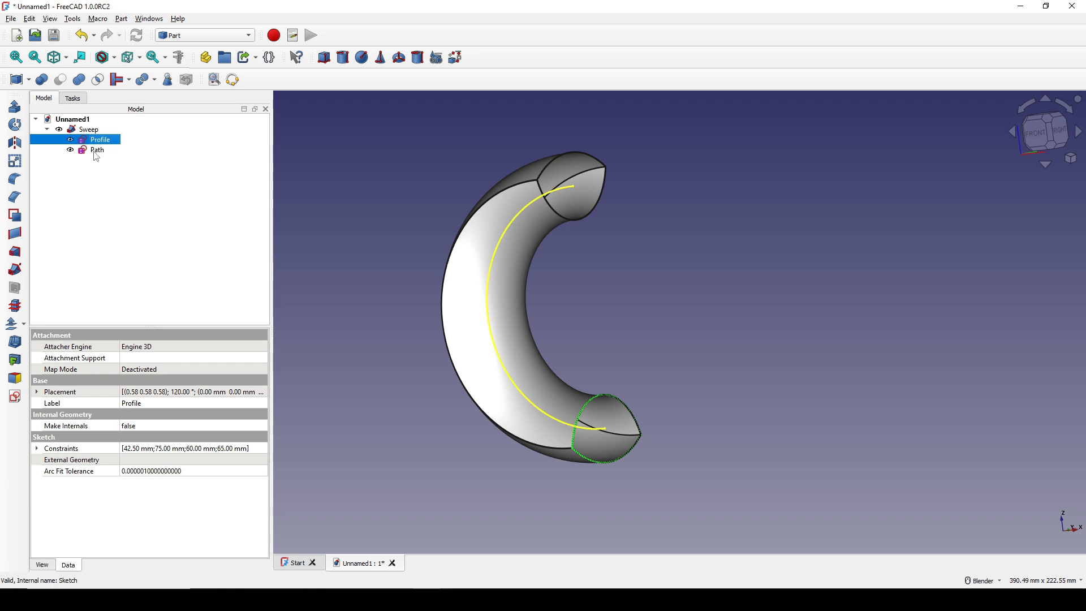
left_click(98, 150, "ctrl")
key("space")
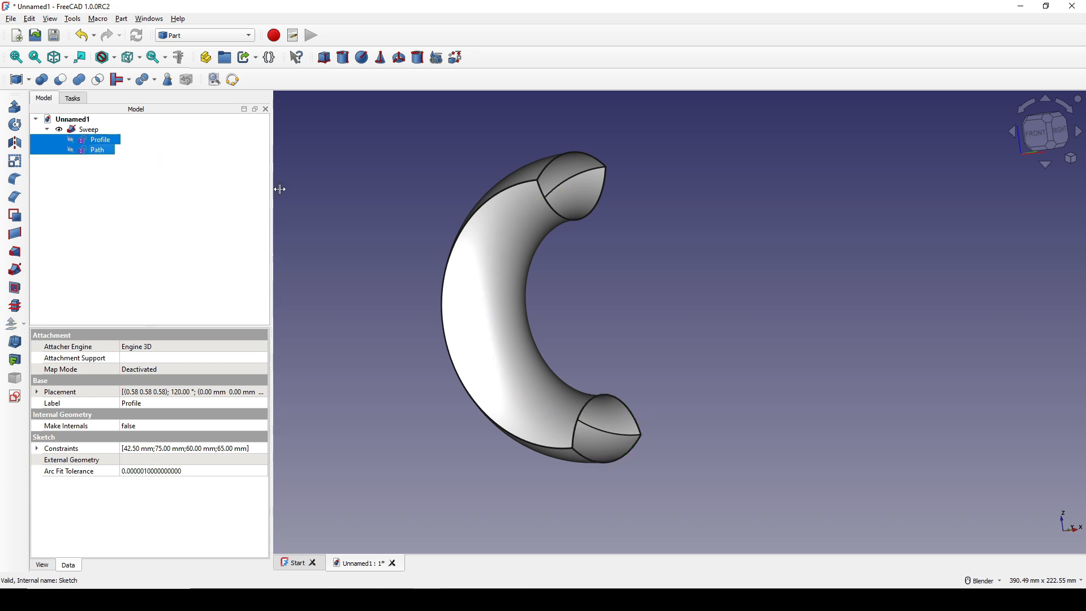
left_click(362, 240)
mouse_move(496, 388)
middle_mouse_down()
mouse_move(422, 387)
mouse_move(547, 339)
mouse_move(551, 351)
middle_mouse_up()
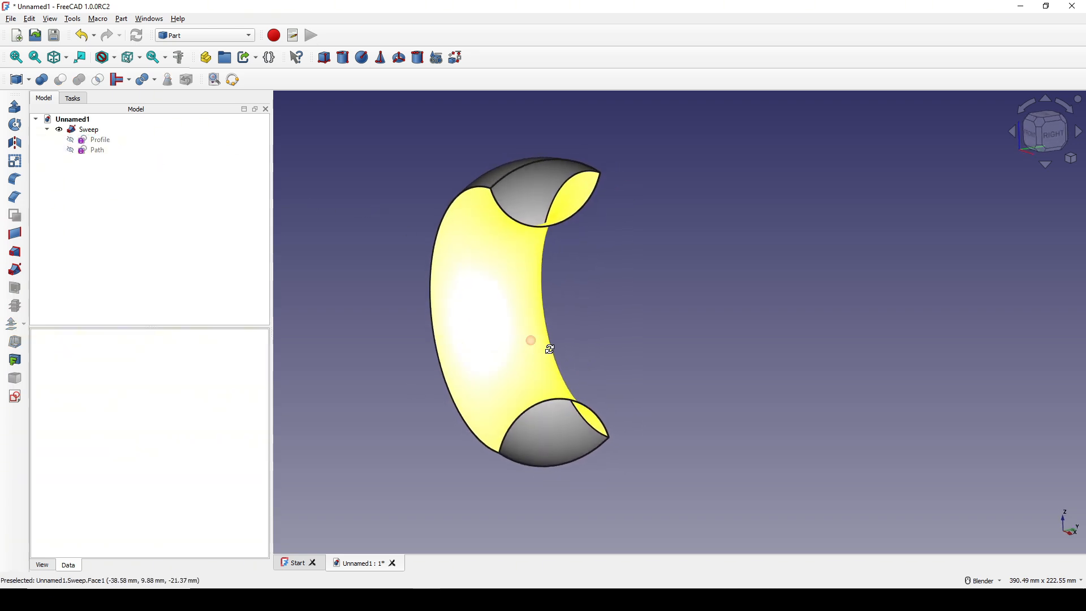
scroll(636, 292, "down", 4)
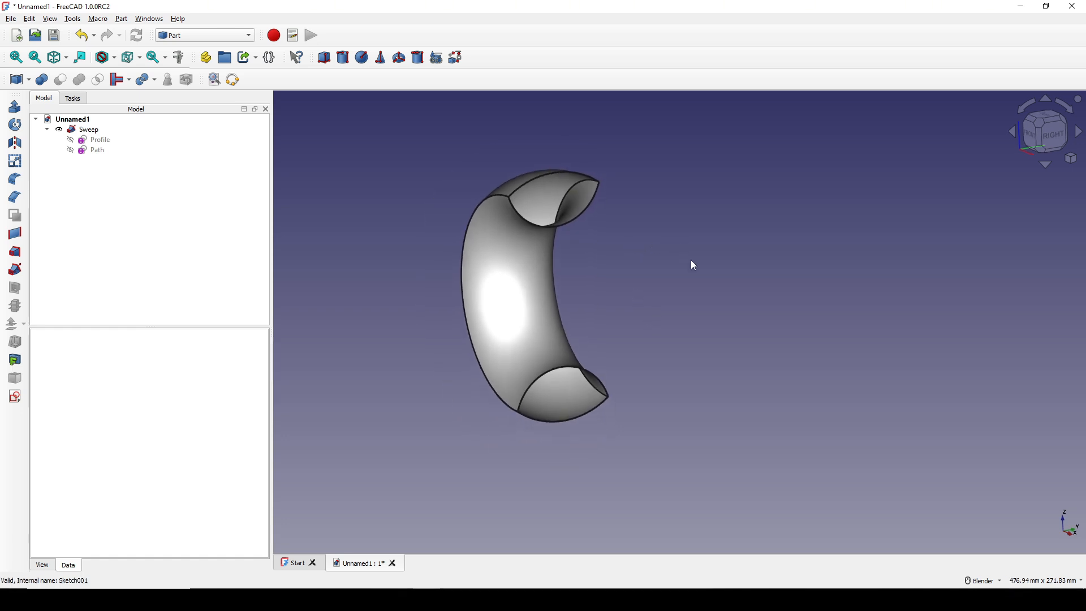
key("Print")
left_click_drag(322, 101, 796, 518)
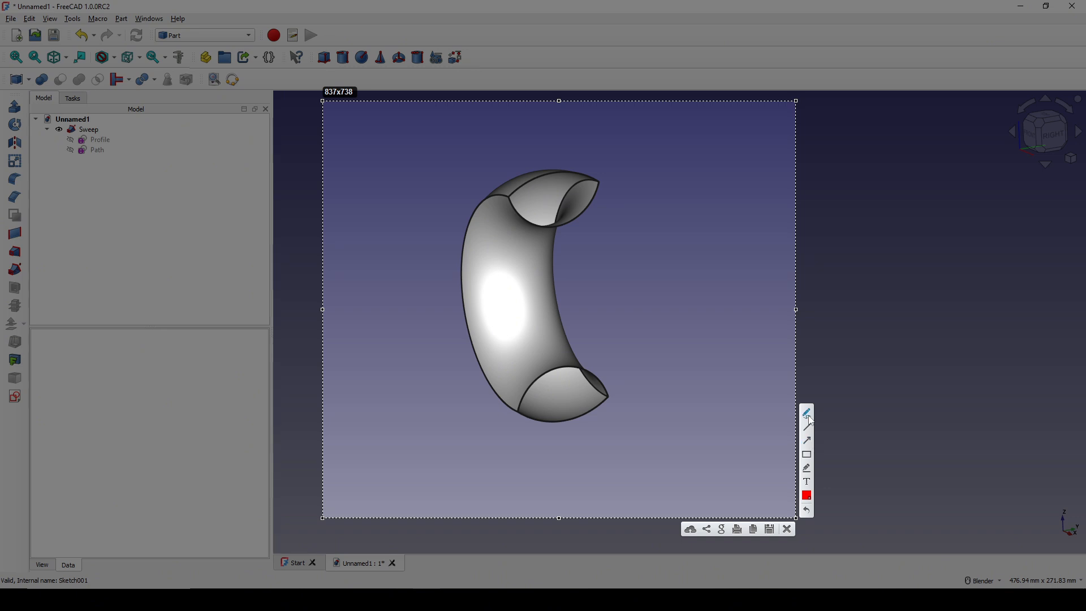
left_click_drag(535, 145, 760, 467)
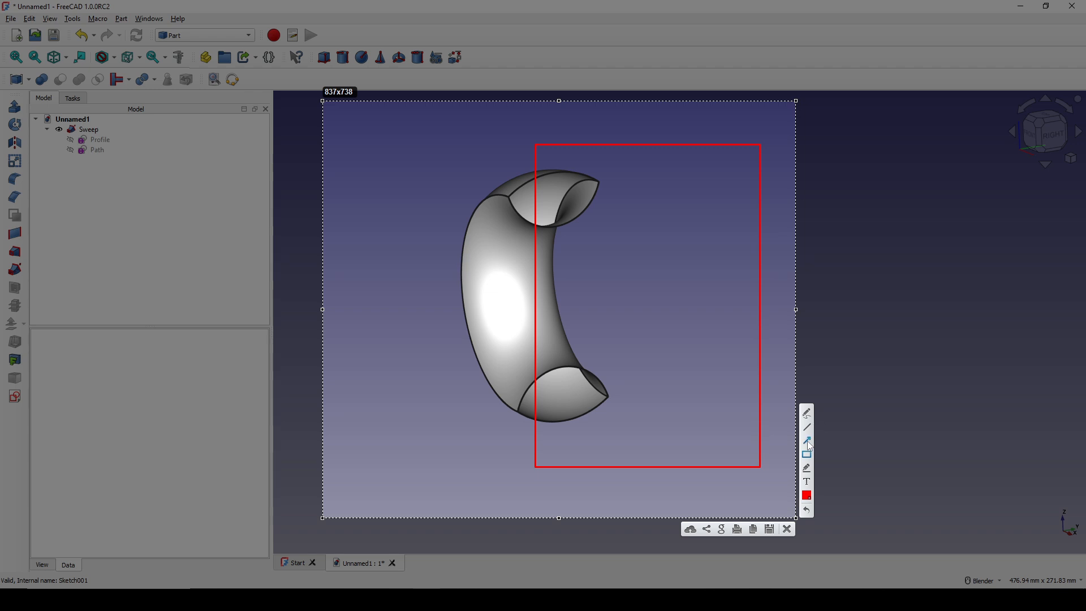
left_click_drag(505, 329, 616, 313)
left_click(786, 529)
- Create a new sketch on the YZ-Plane with no offset
middle_click_drag(602, 356, 609, 280)
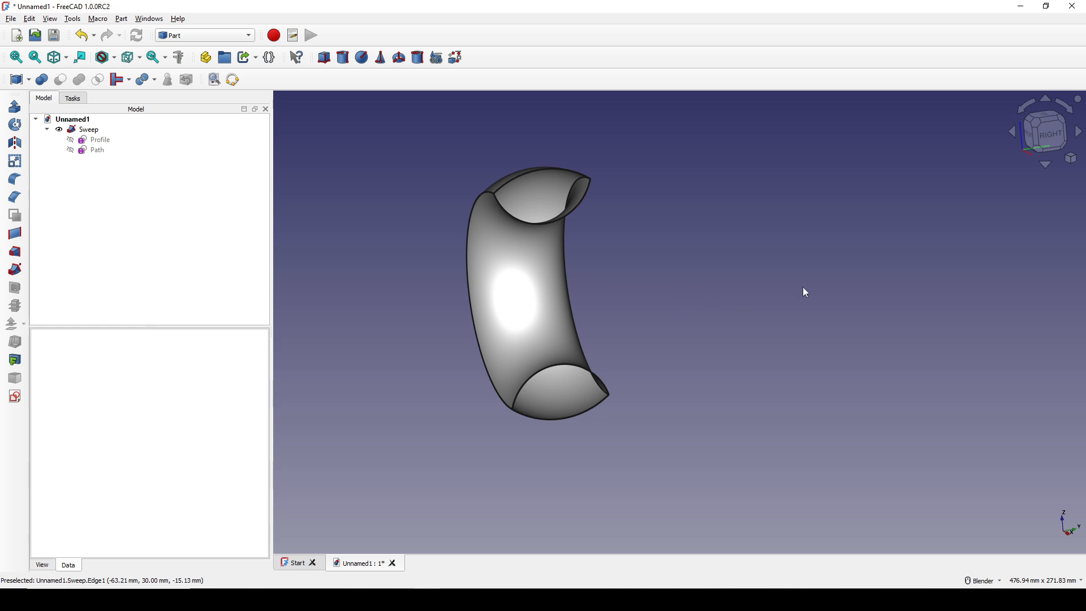
left_click(15, 397)
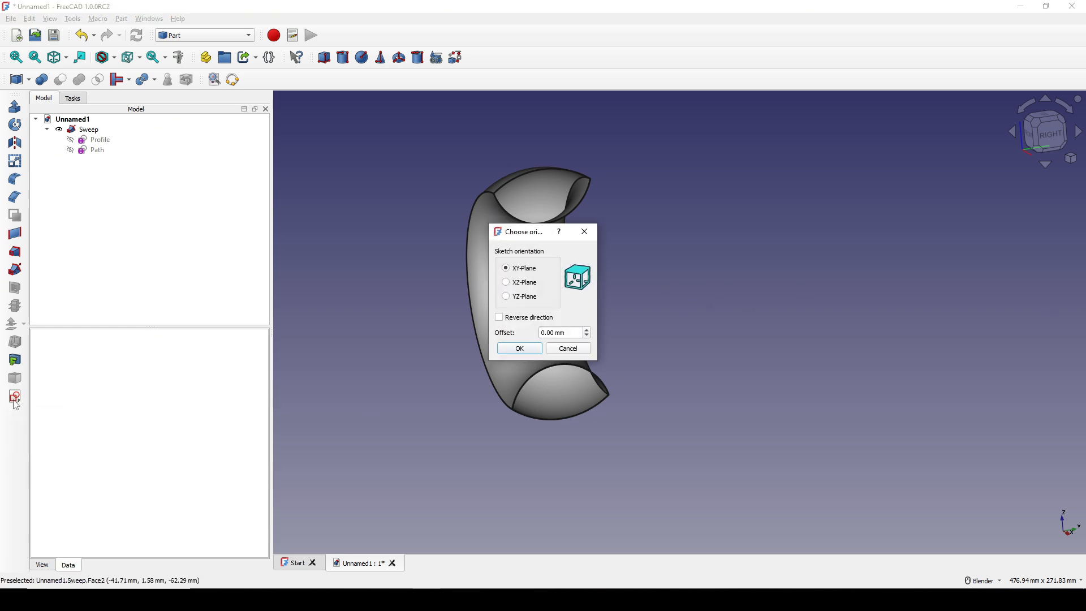
left_click(518, 297)
left_click(540, 348)
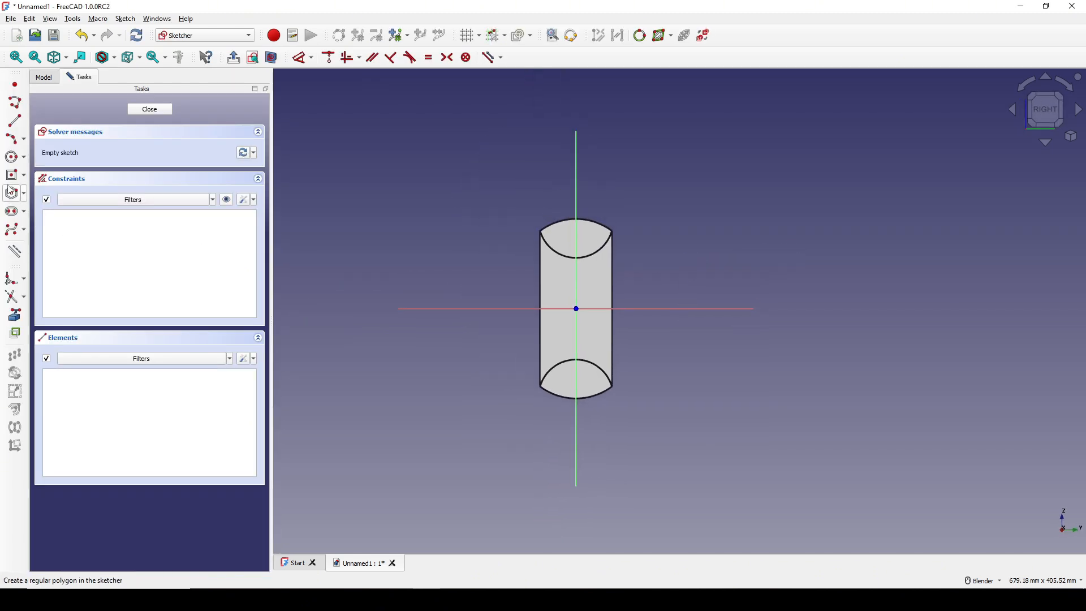
- Sketch a rectangle about 75.5 mm wide from the vertical axis, extending above and below the sweep, and close the sketch
left_click(23, 176)
left_click(71, 177)
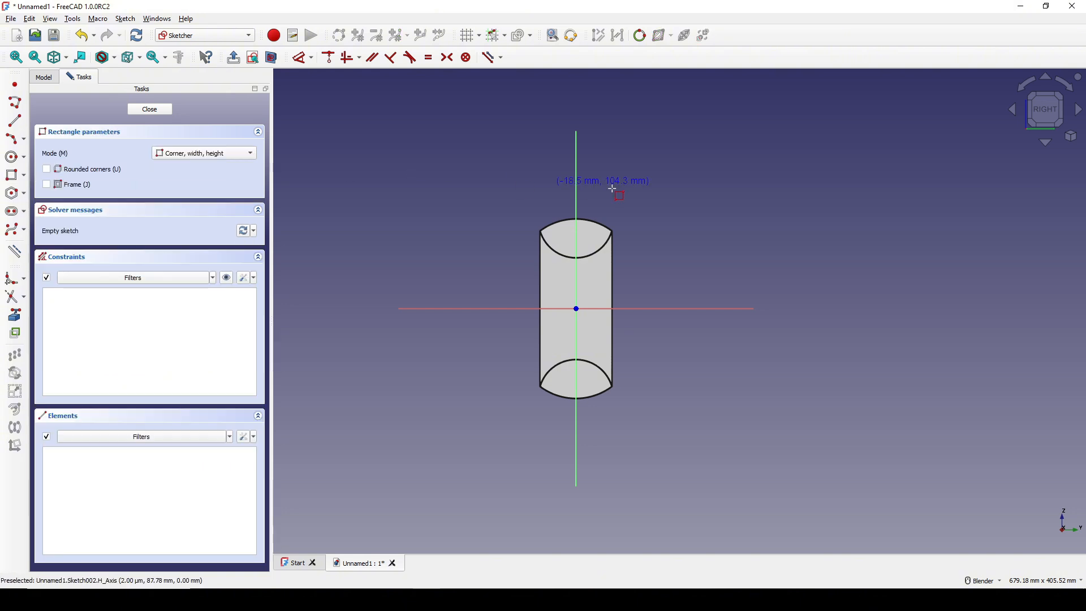
left_click(576, 182)
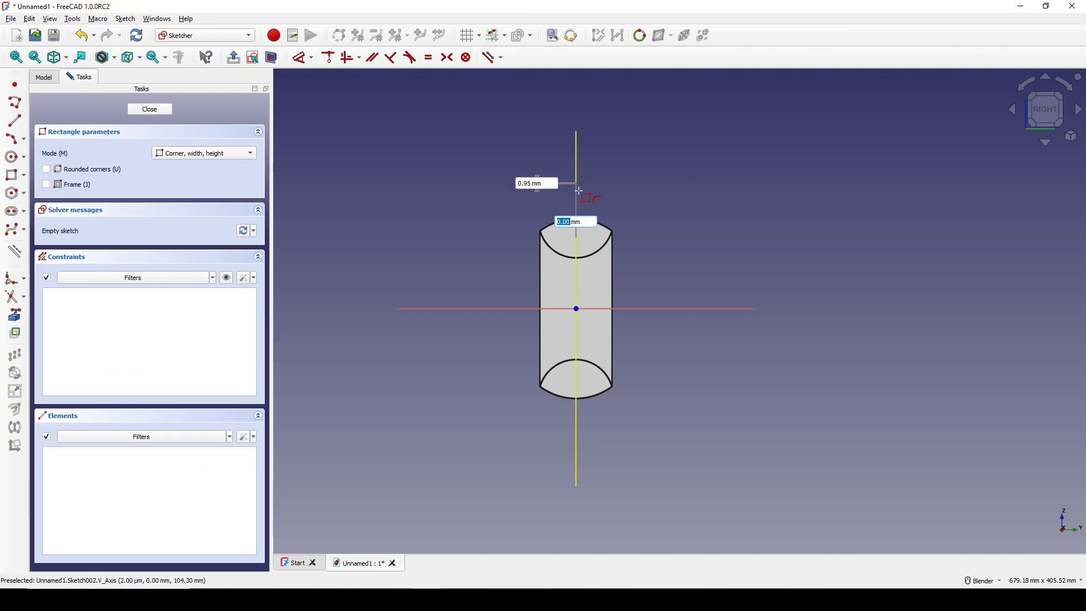
left_click(668, 437)
right_click(705, 362)
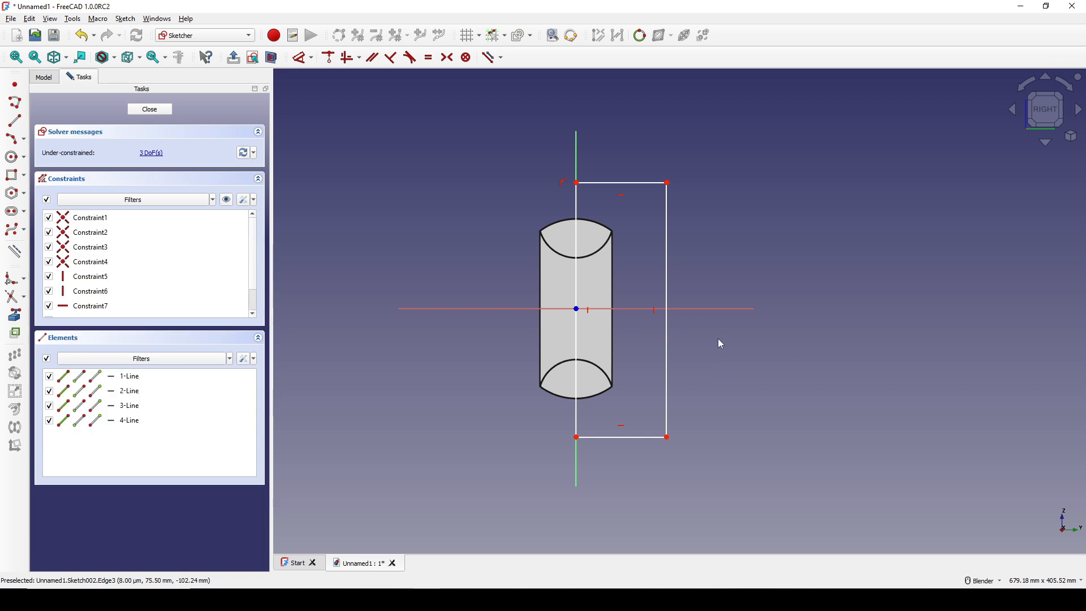
scroll(717, 339, "up", 2)
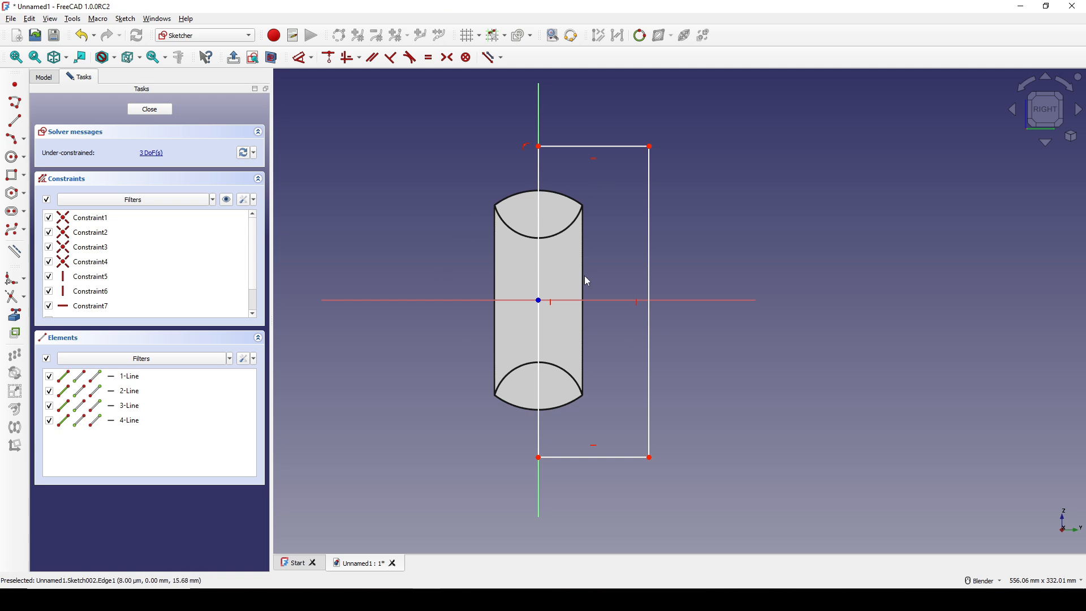
left_click(149, 109)
mouse_move(686, 281)
middle_mouse_down()
mouse_move(425, 297)
mouse_move(569, 305)
middle_mouse_up()
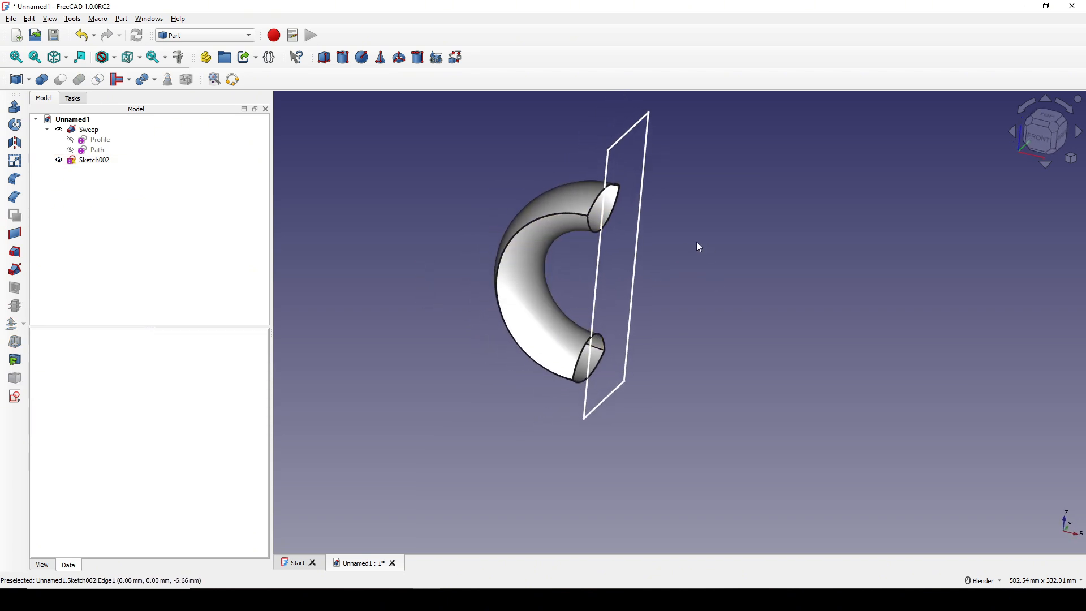
- Extrude the rectangle sketch 100 mm along the custom direction X -1 as a solid
left_click(95, 161)
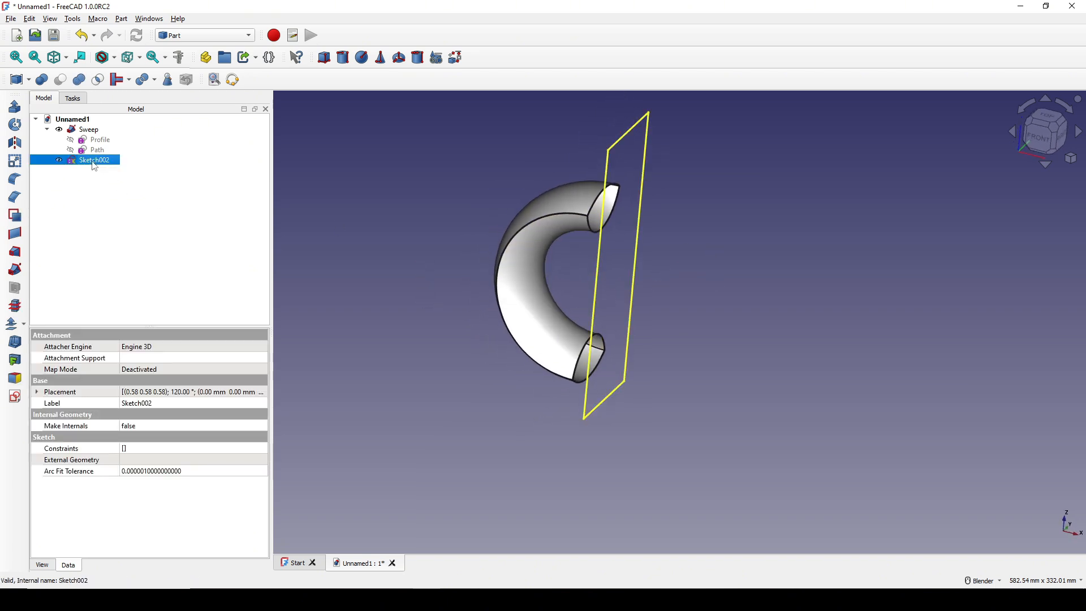
left_click(14, 107)
middle_click_drag(717, 277, 721, 271)
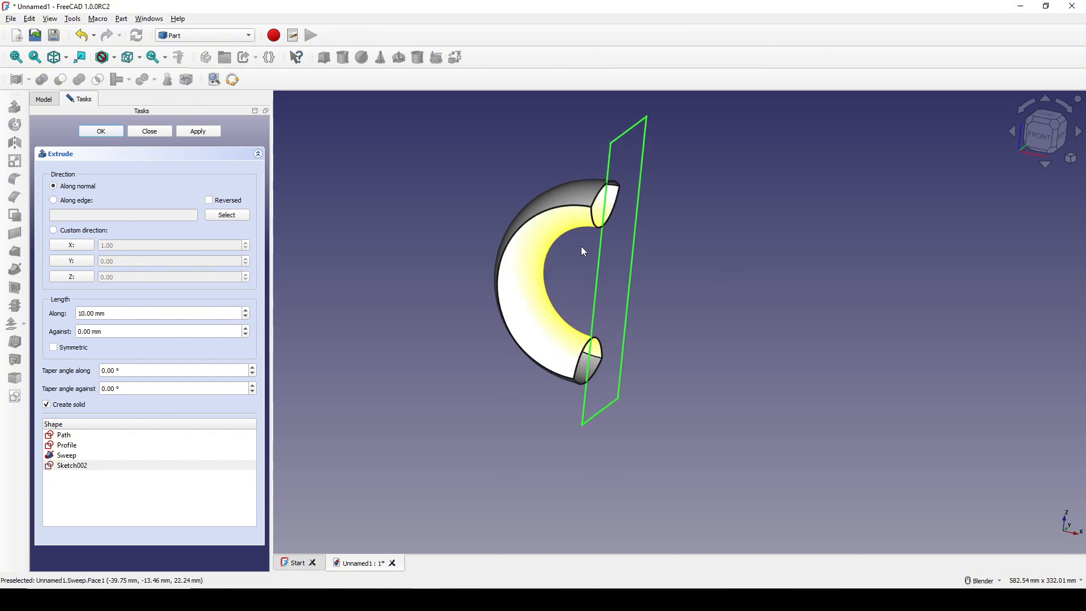
middle_click_drag(582, 246, 598, 263)
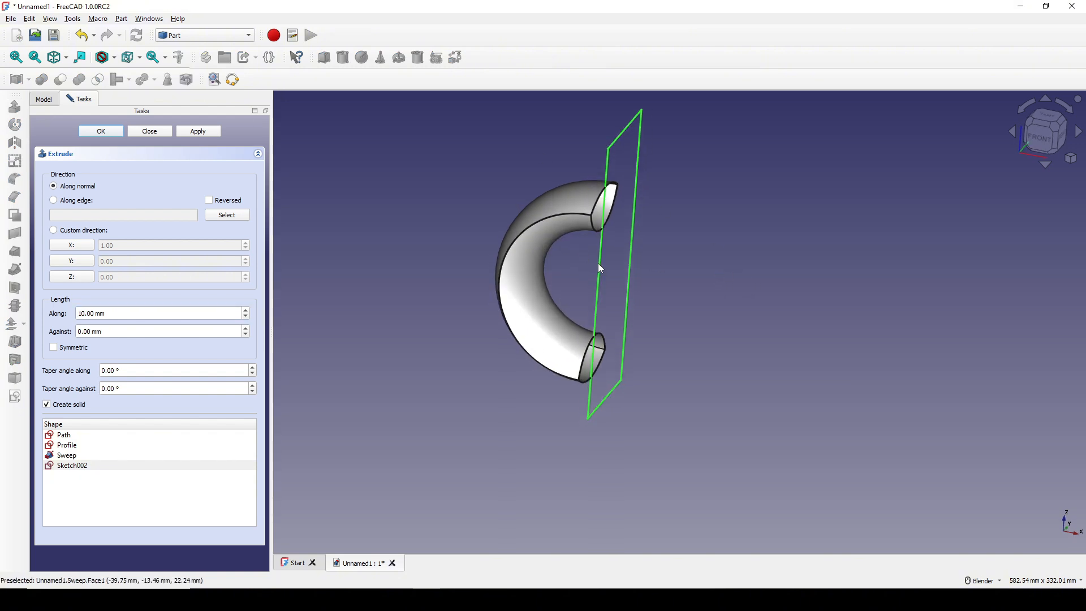
left_click(84, 247)
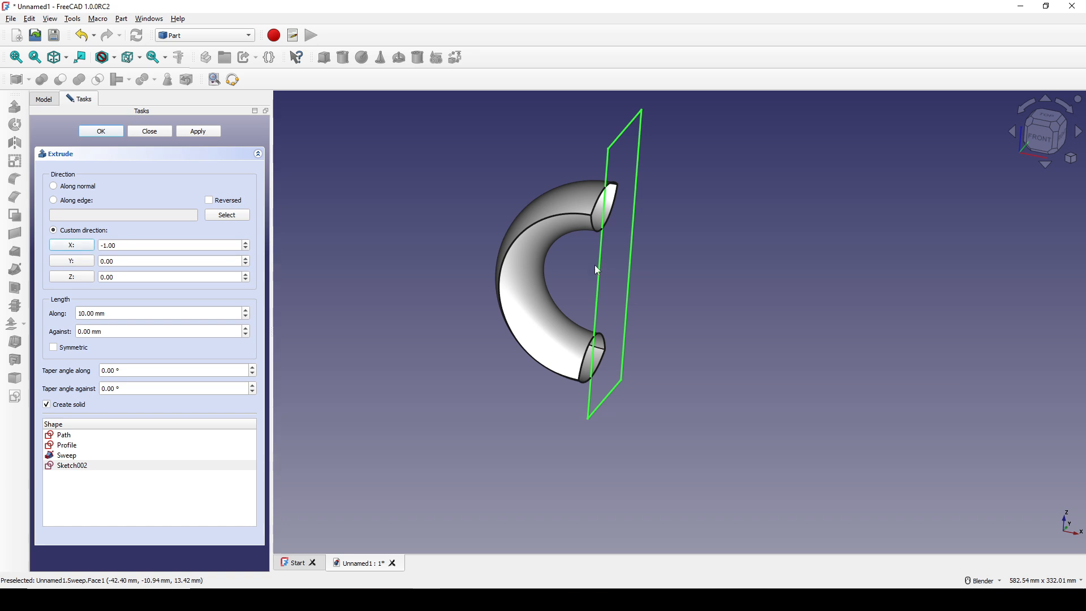
middle_click_drag(621, 238, 620, 253, "shift")
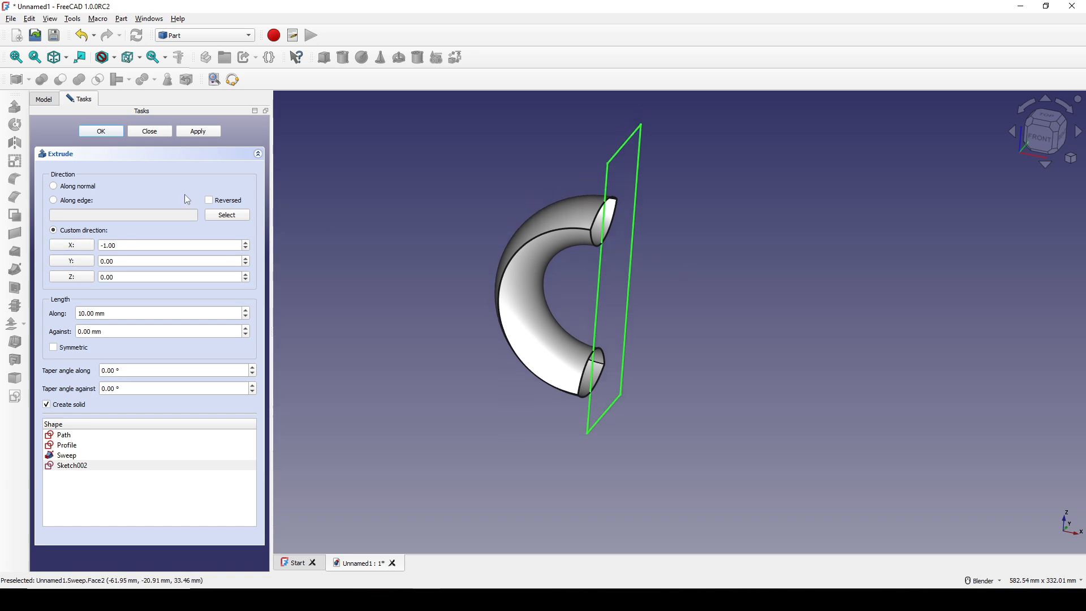
triple_click(123, 315)
type("100")
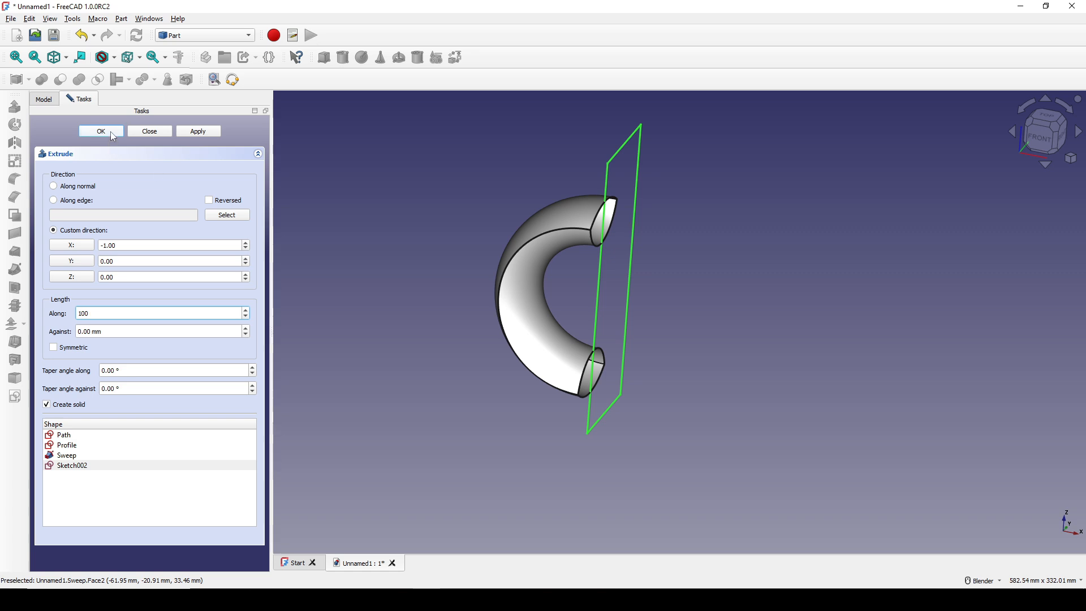
left_click(110, 131)
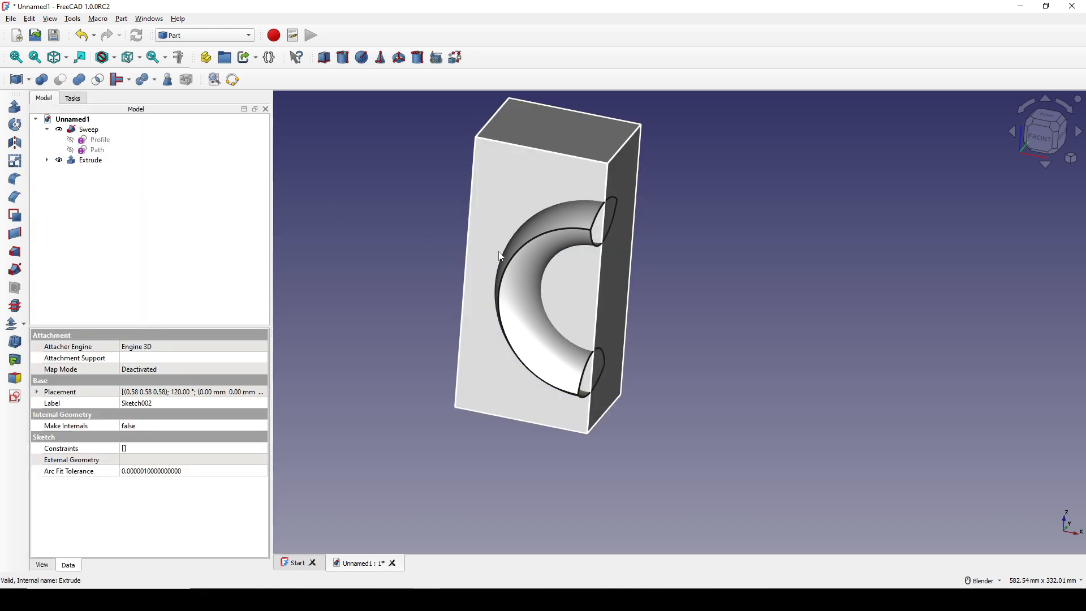
mouse_move(632, 281)
middle_mouse_down()
mouse_move(604, 241)
mouse_move(639, 277)
middle_mouse_up()
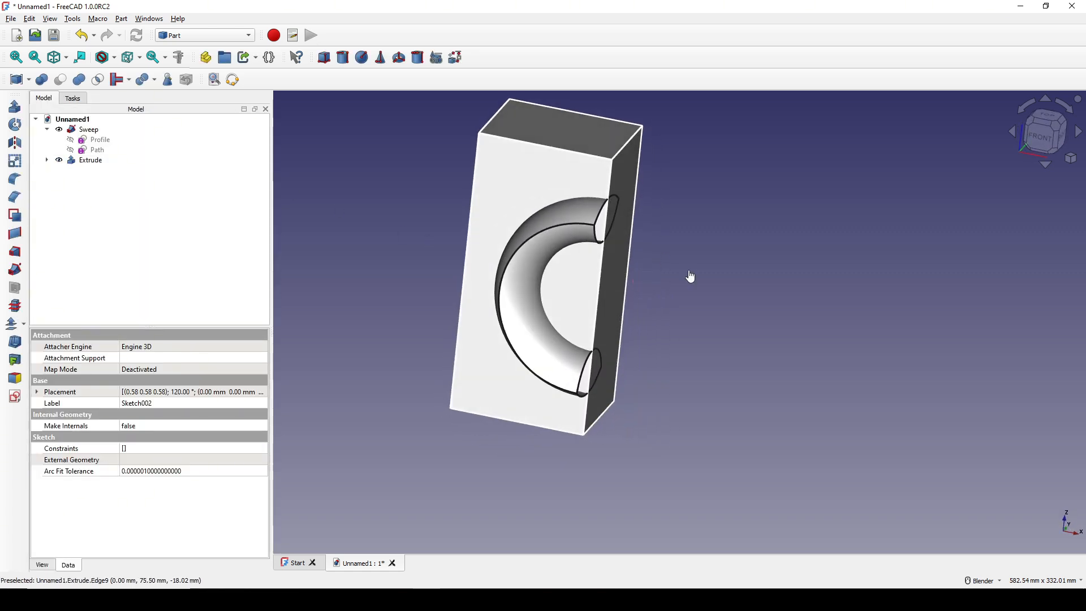
left_click(690, 276)
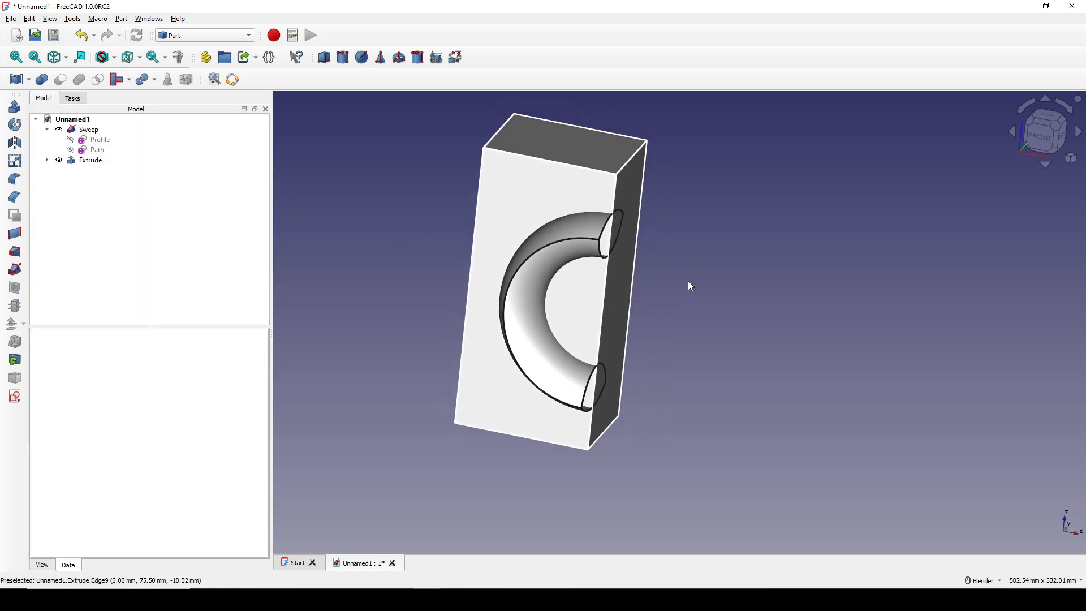
- Cut the extruded block from the sweep, leaving the trimmed curved surface
left_click(89, 132)
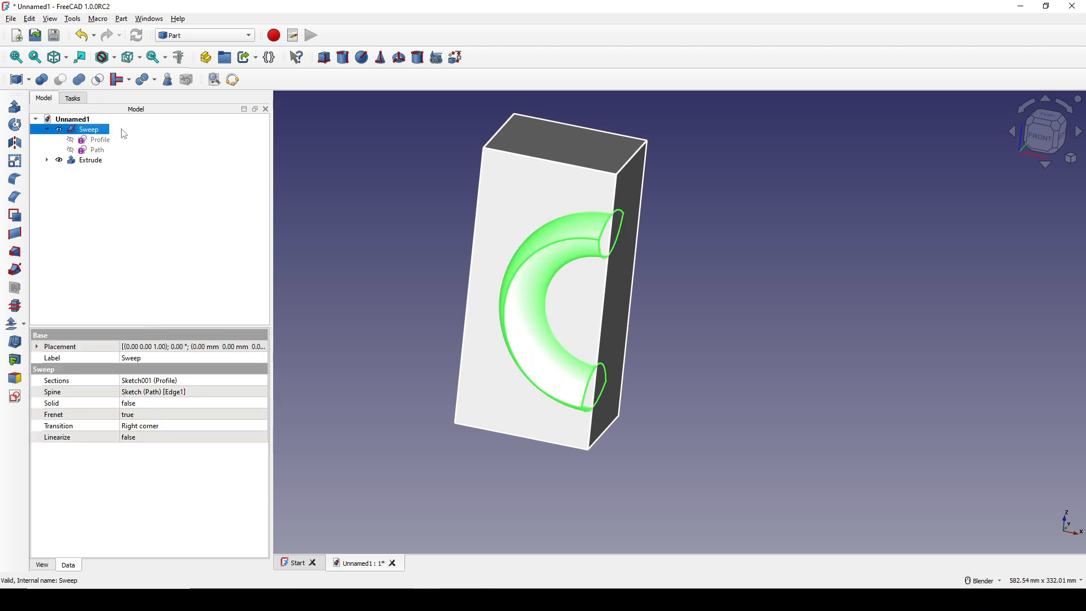
left_click(96, 162, "ctrl")
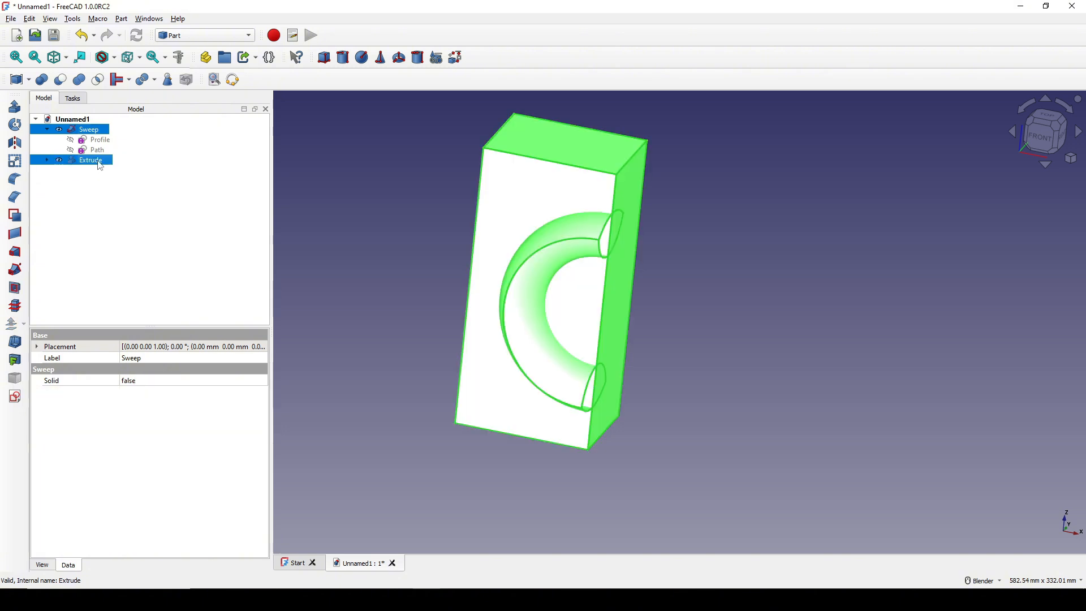
left_click(61, 80)
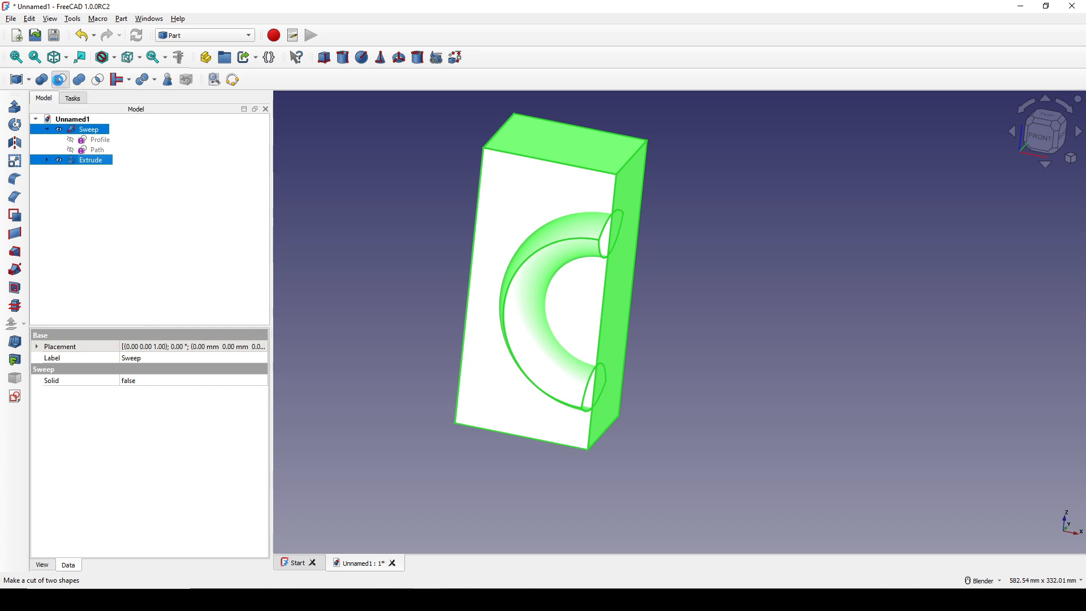
middle_click_drag(625, 341, 547, 333)
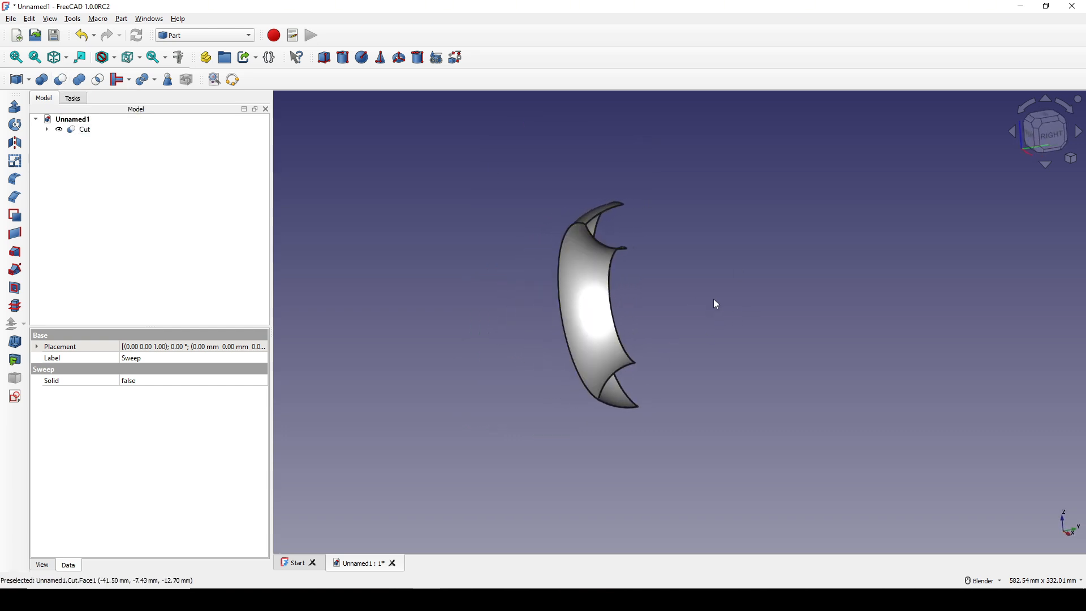
left_click(714, 299)
scroll(618, 306, "up", 1)
middle_click_drag(617, 307, 648, 310)
middle_click_drag(652, 230, 657, 394)
scroll(667, 390, "up", 3)
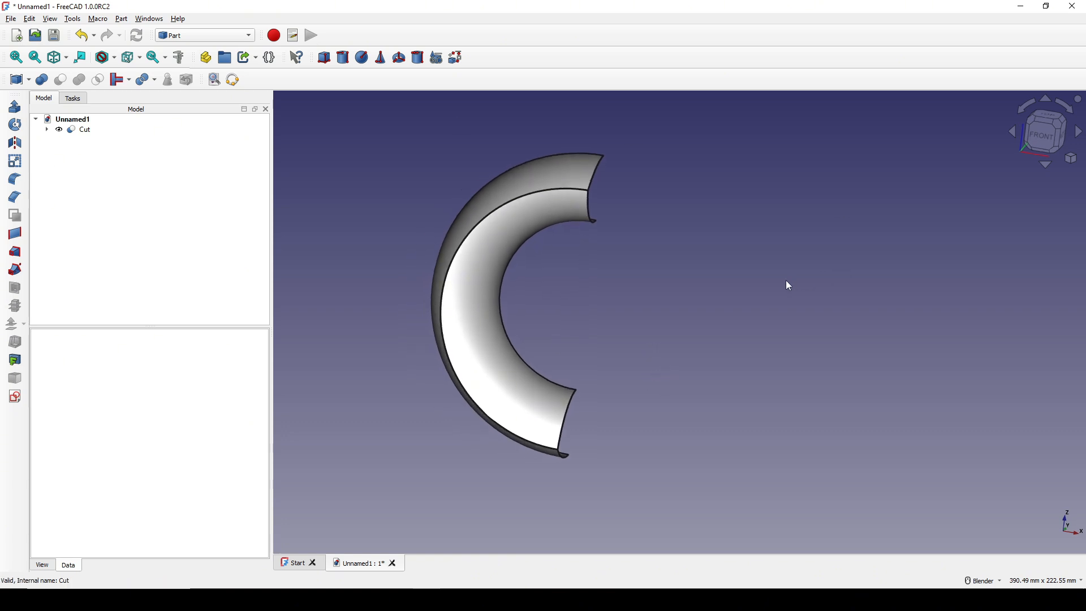
key("Print")
left_click_drag(333, 102, 840, 524)
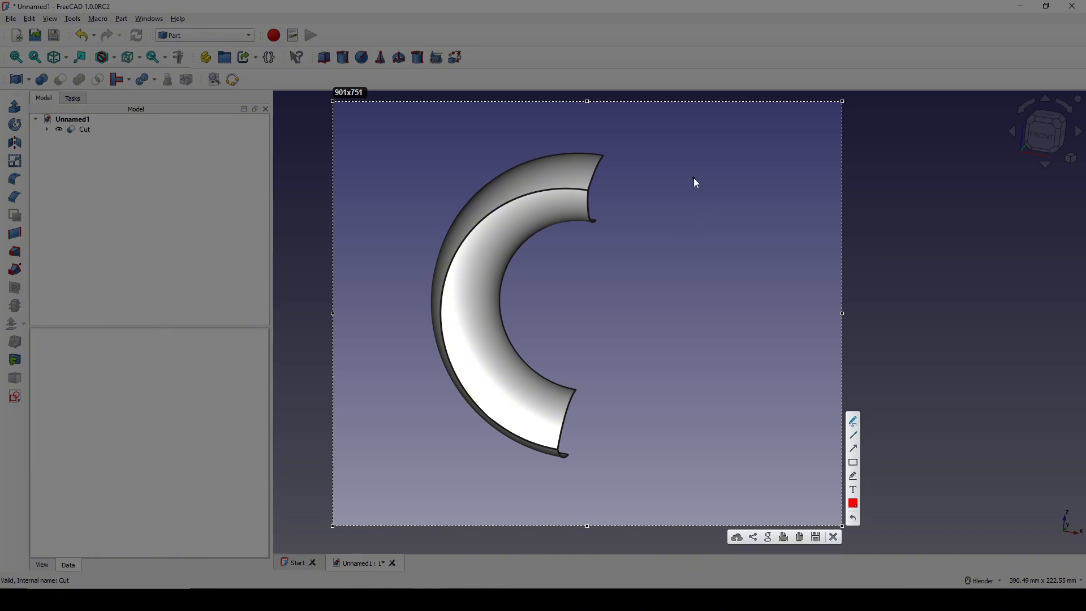
left_click_drag(675, 170, 675, 170)
left_click_drag(721, 206, 721, 206)
left_click_drag(717, 198, 722, 201)
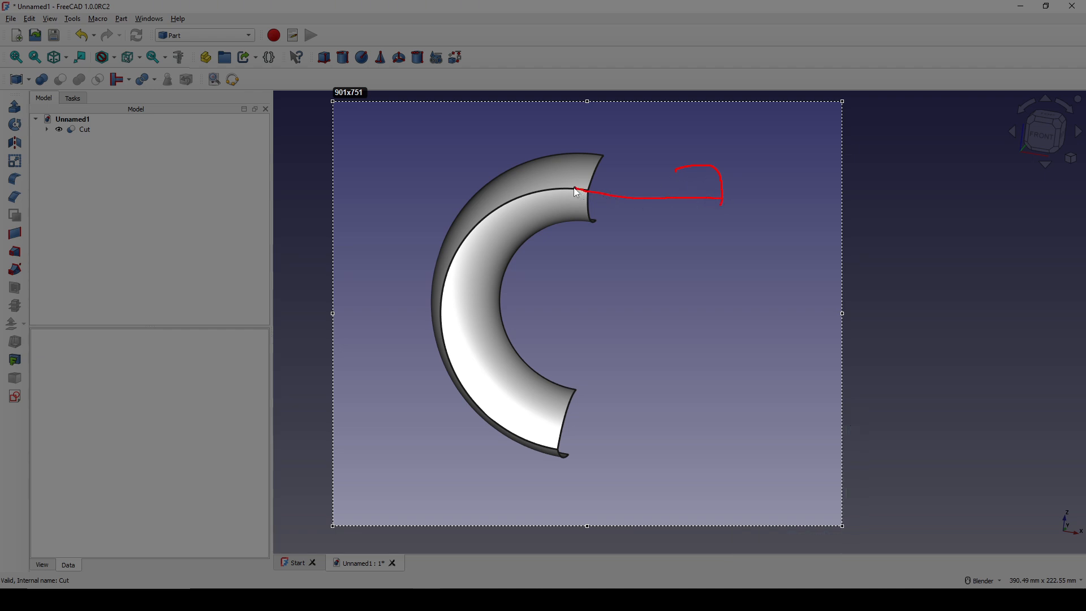
mouse_move(453, 177)
left_mouse_down()
mouse_move(455, 159)
mouse_move(437, 191)
left_mouse_up()
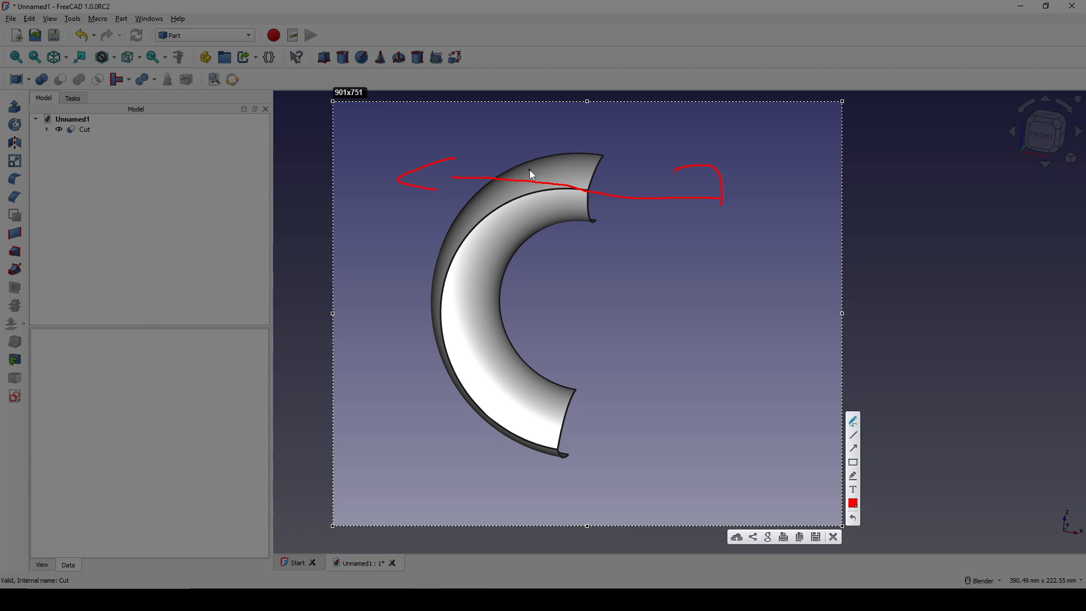
left_click_drag(521, 164, 552, 172)
mouse_move(584, 157)
left_mouse_down()
mouse_move(567, 173)
mouse_move(582, 185)
left_mouse_up()
left_click_drag(581, 176, 571, 185)
left_click_drag(484, 196, 494, 200)
left_click_drag(474, 202, 450, 247)
mouse_move(433, 262)
left_mouse_down()
mouse_move(446, 272)
mouse_move(435, 311)
left_mouse_up()
left_click(833, 536)
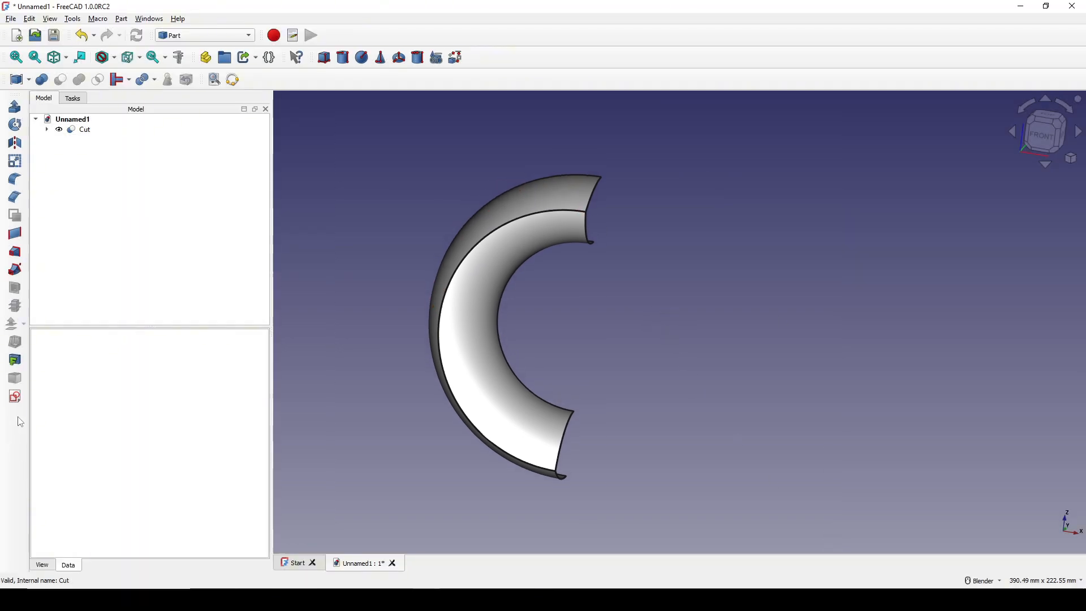
- Create a new sketch on the YZ-Plane with reversed direction and no offset, and turn on its section view
left_click(15, 397)
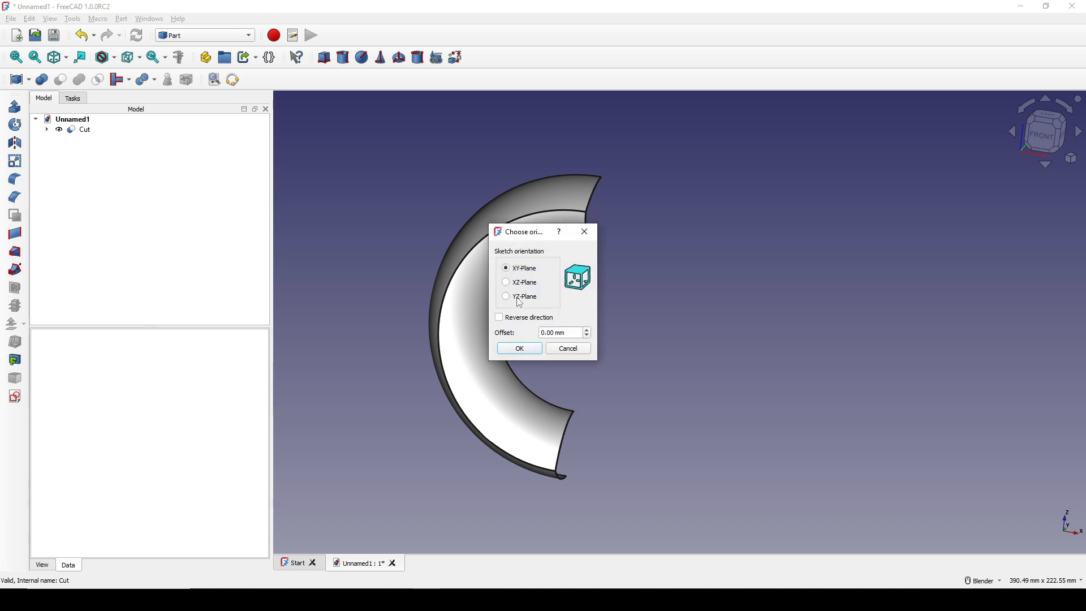
left_click(518, 298)
left_click(524, 319)
left_click(520, 349)
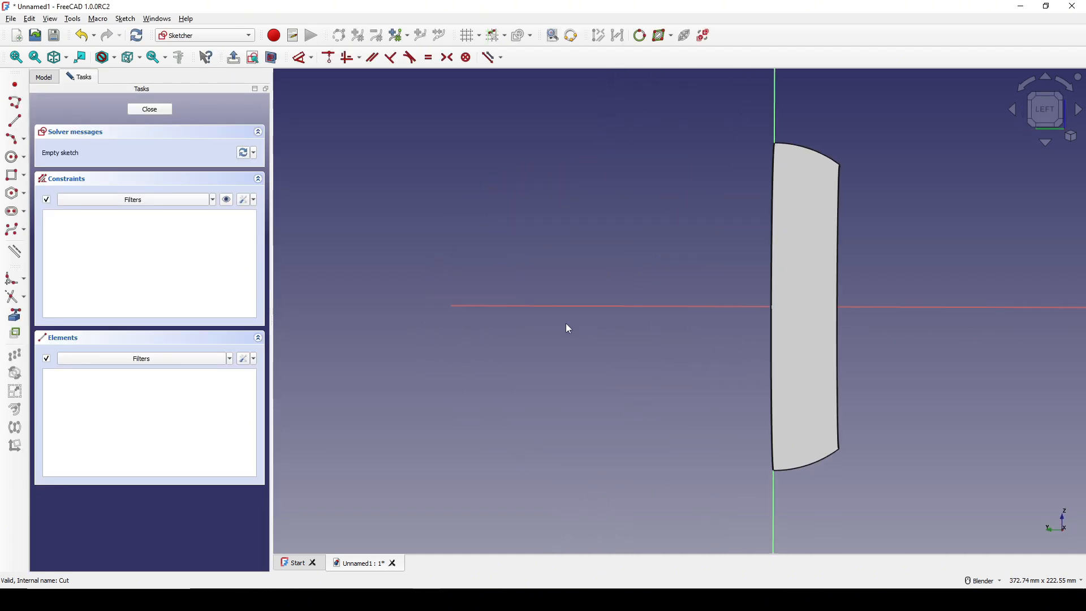
middle_click_drag(794, 256, 751, 238, "shift")
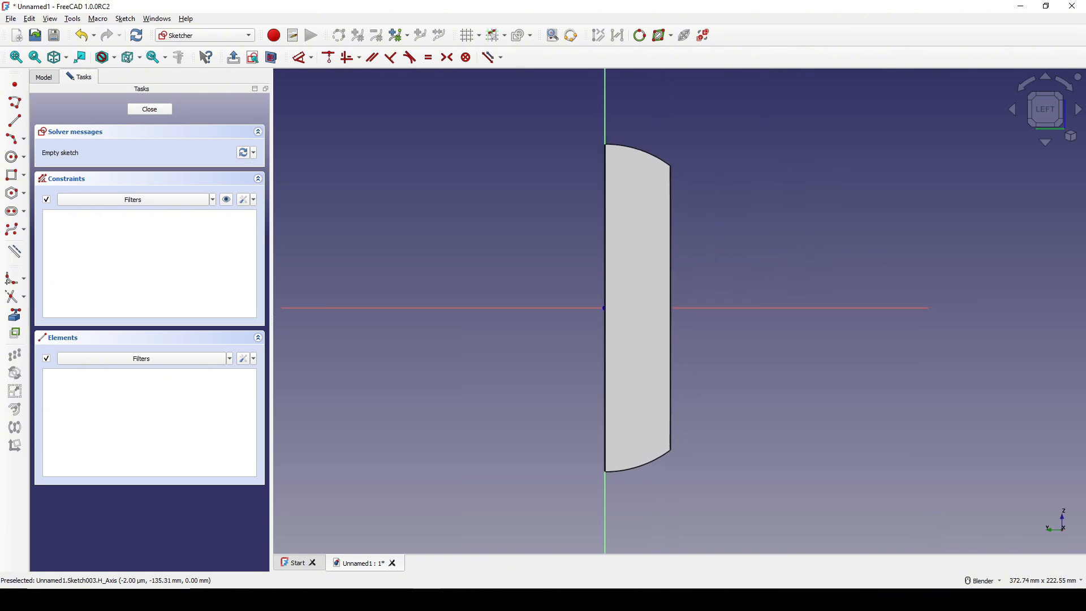
left_click(273, 58)
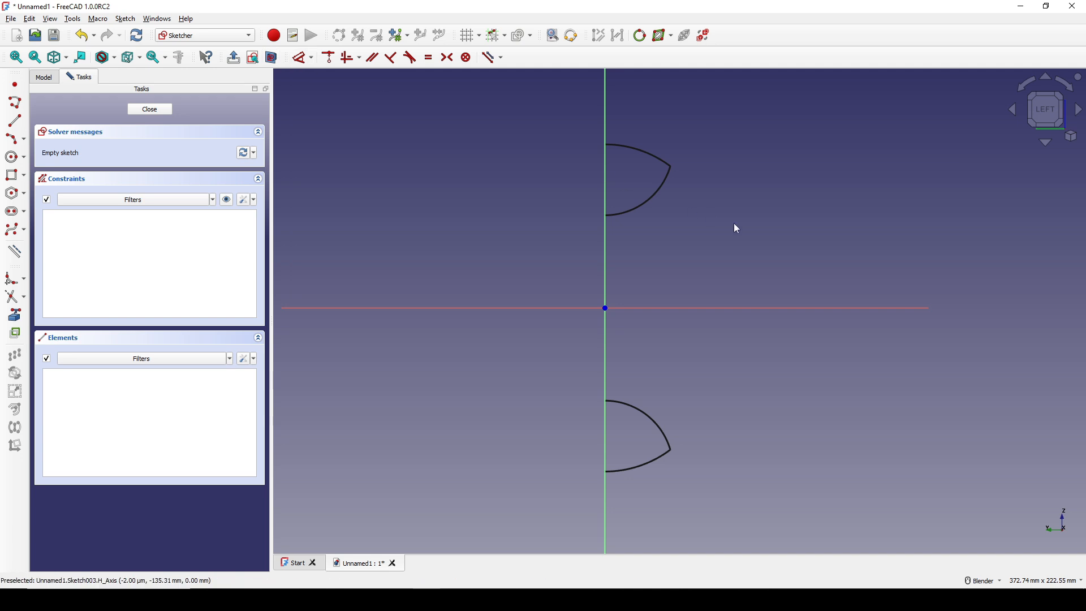
middle_click_drag(735, 226, 680, 210, "shift")
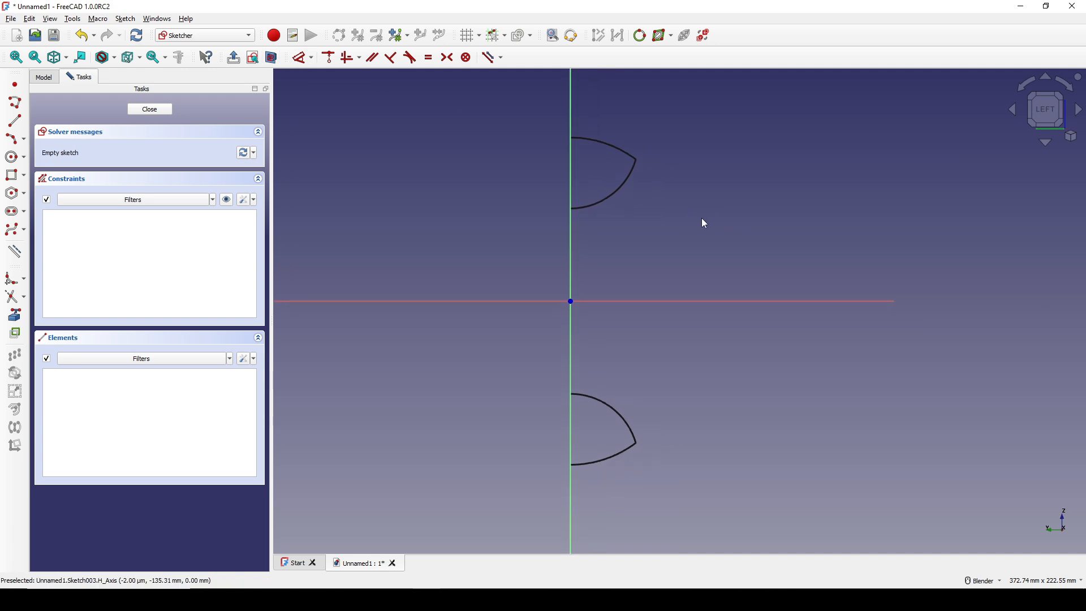
- Sketch a circle about 51 mm in diameter centred on the vertical axis above the origin, and make it tangent to the horizontal axis
left_click(14, 158)
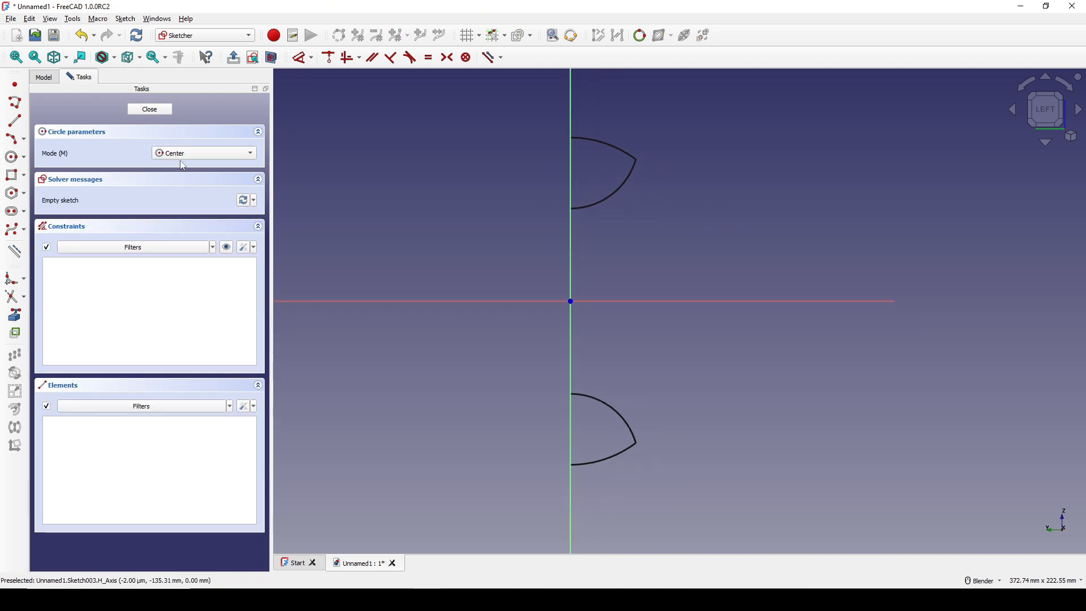
left_click(571, 238)
left_click(618, 214)
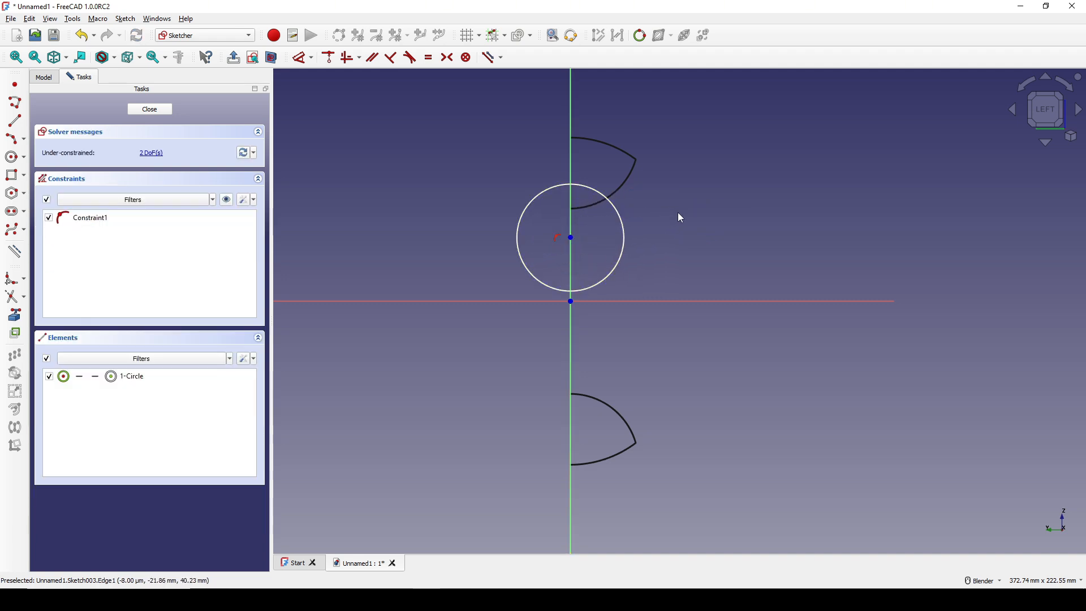
left_click(621, 261)
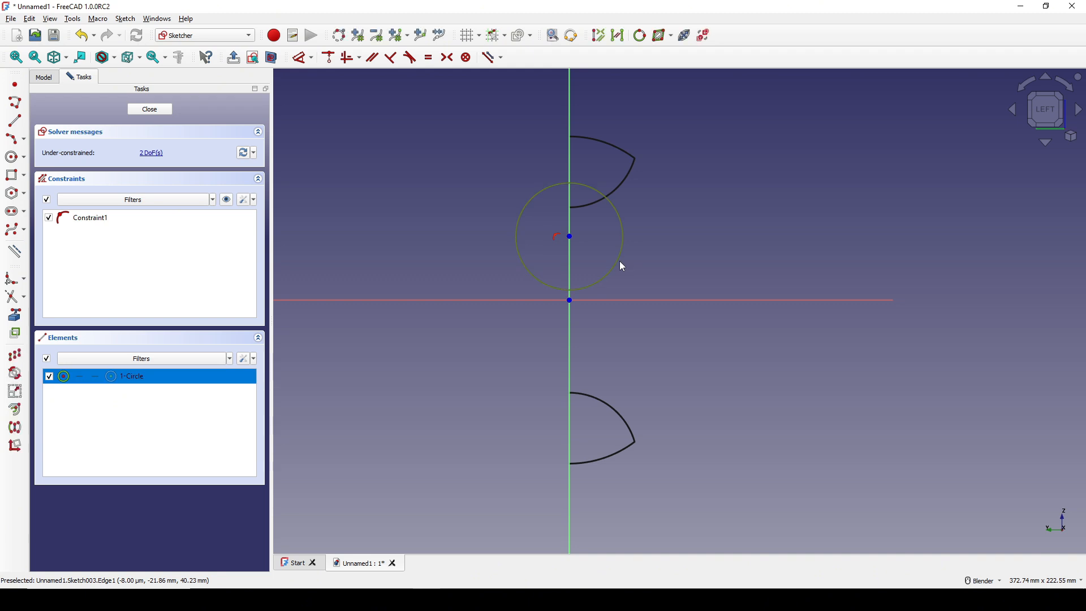
left_click(625, 298)
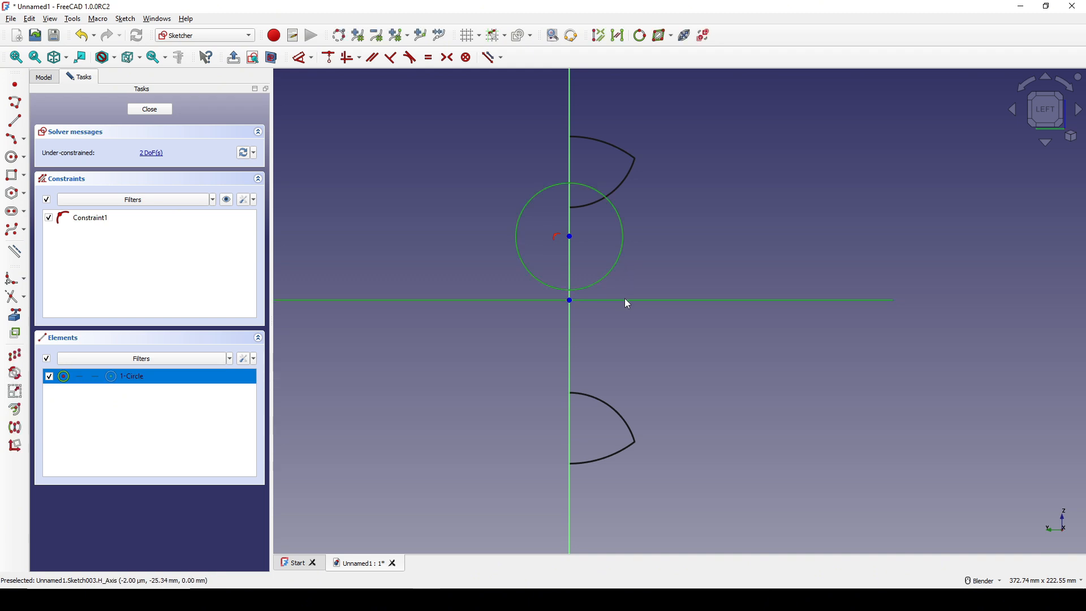
key("t")
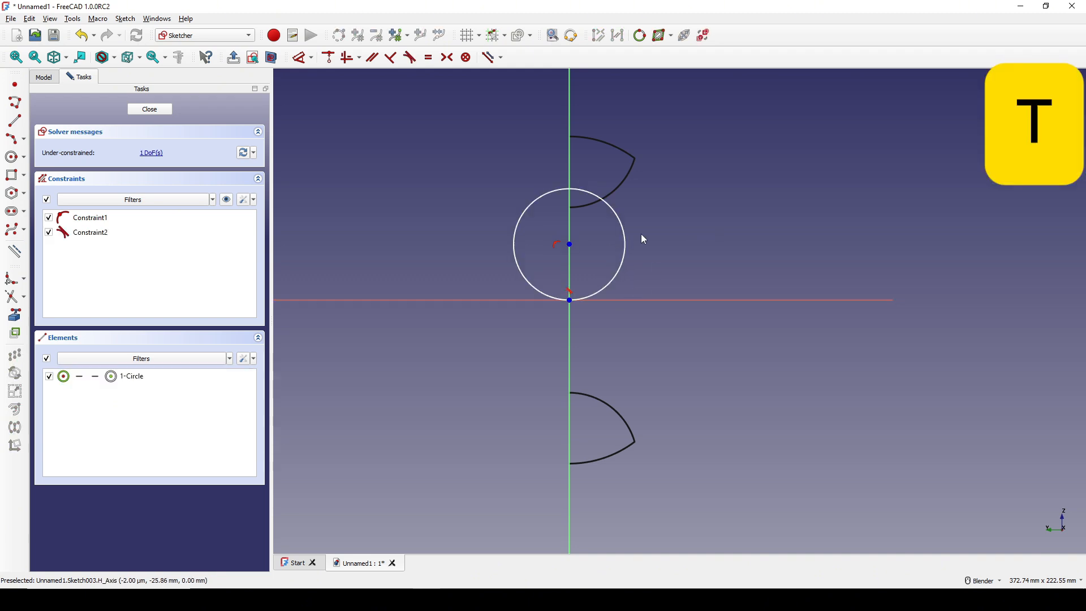
- Constrain the circle's diameter to 60 mm and place the dimension label outside the circle
left_click(620, 264)
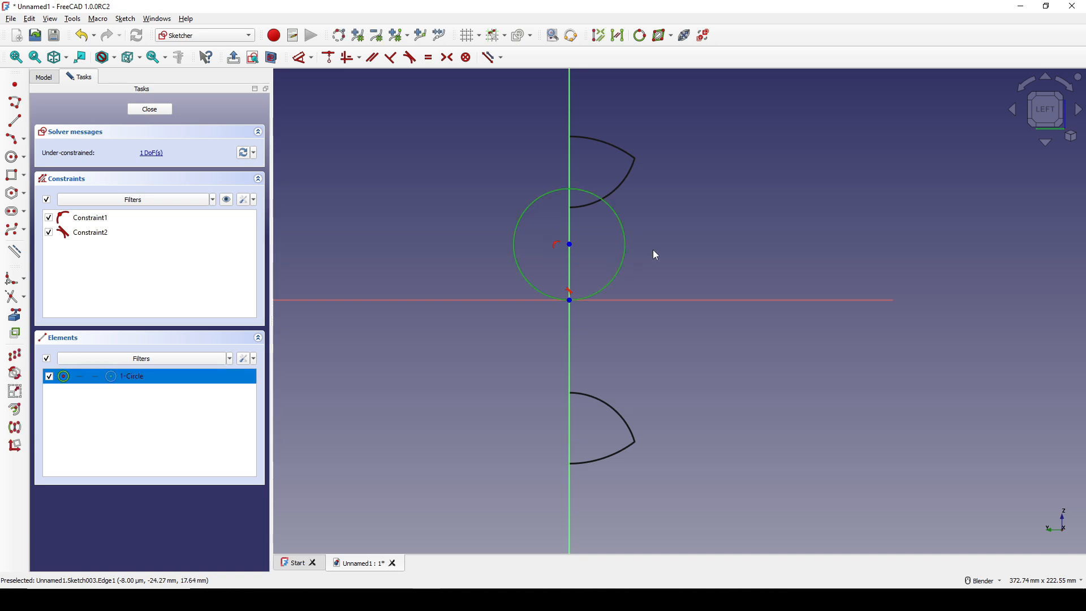
key("d")
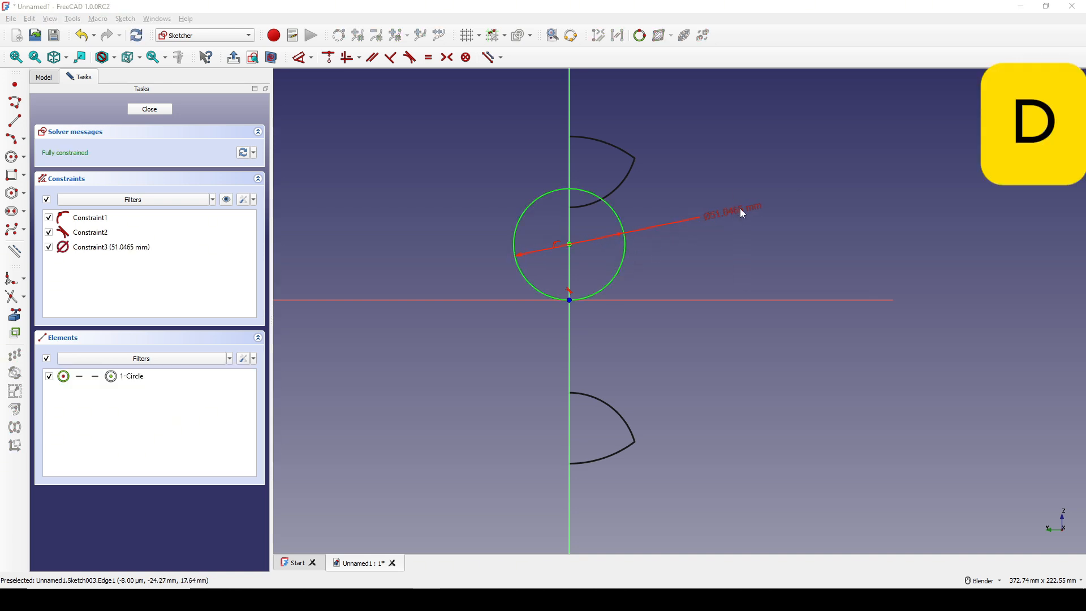
type("60")
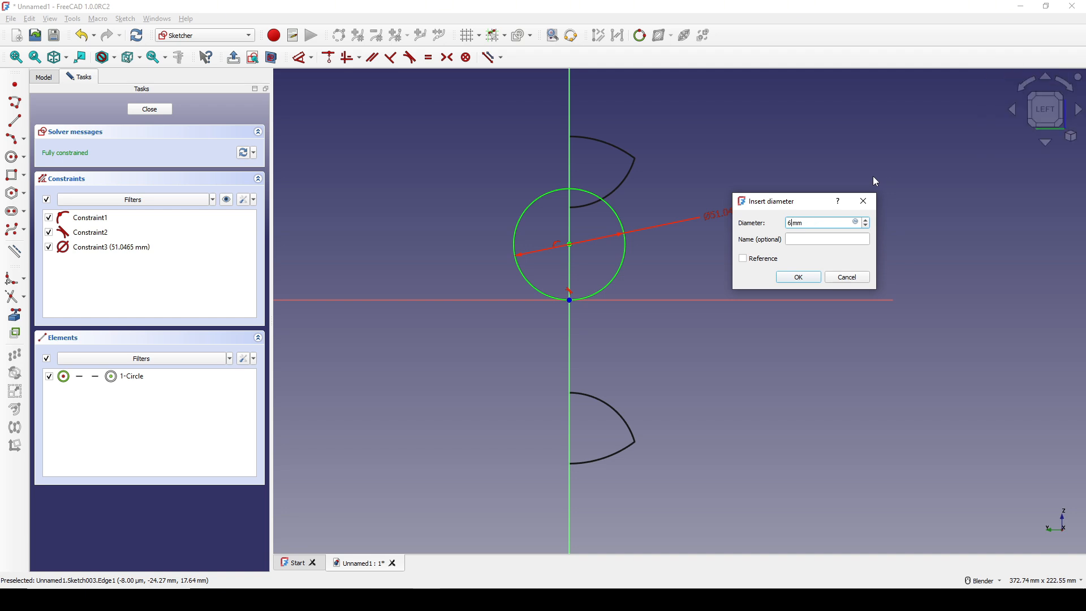
key("Return")
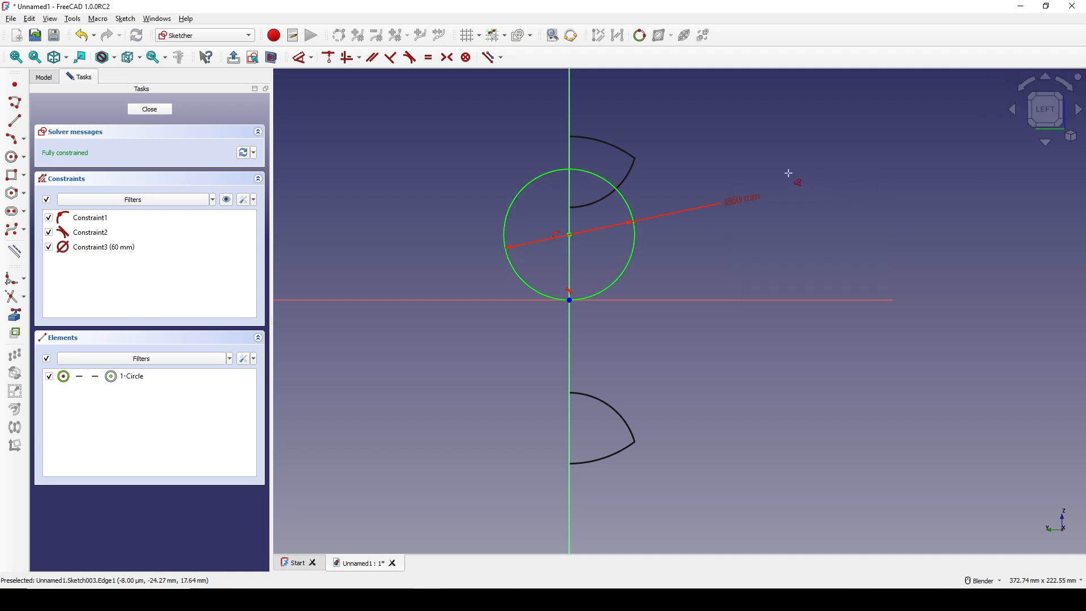
middle_click_drag(717, 163, 732, 148, "shift")
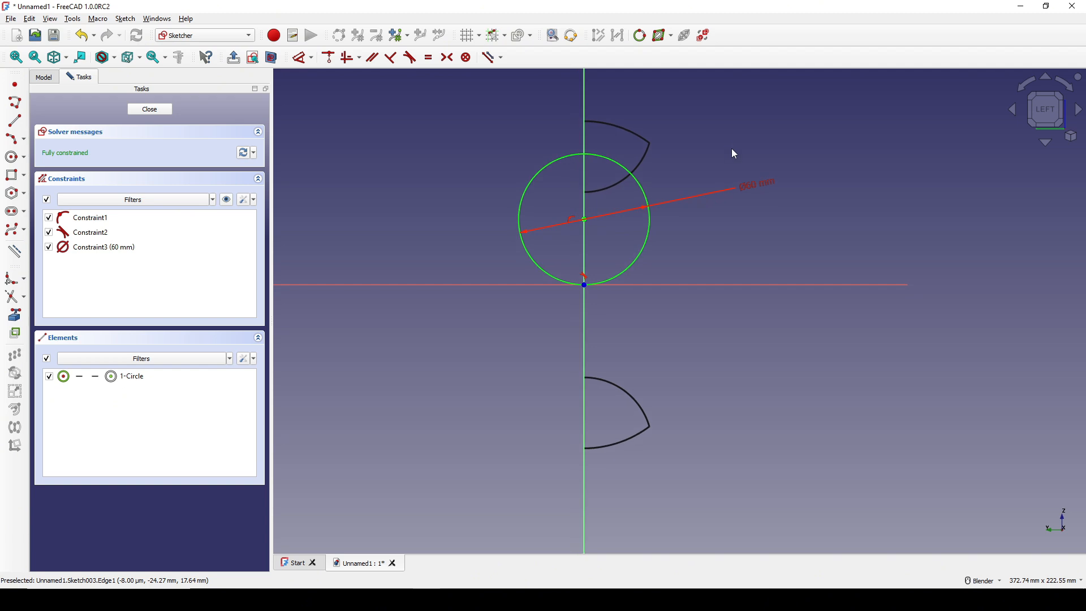
left_click_drag(751, 185, 762, 184)
- Sketch a horizontal line right across the circle, just below its centre and about 23 mm above the horizontal axis
left_click(15, 121)
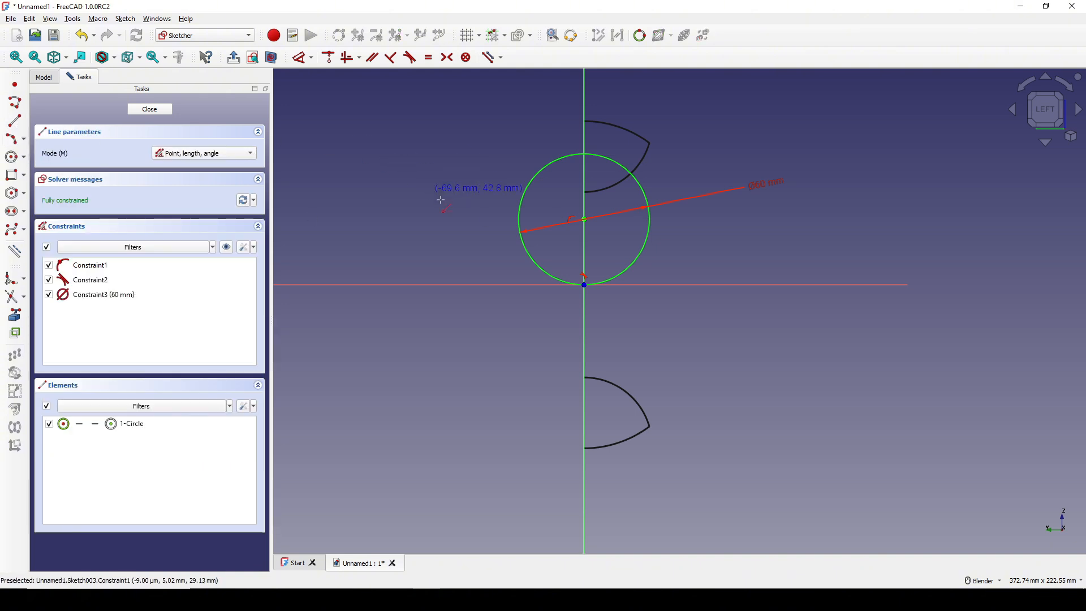
left_click(419, 236)
left_click(751, 235)
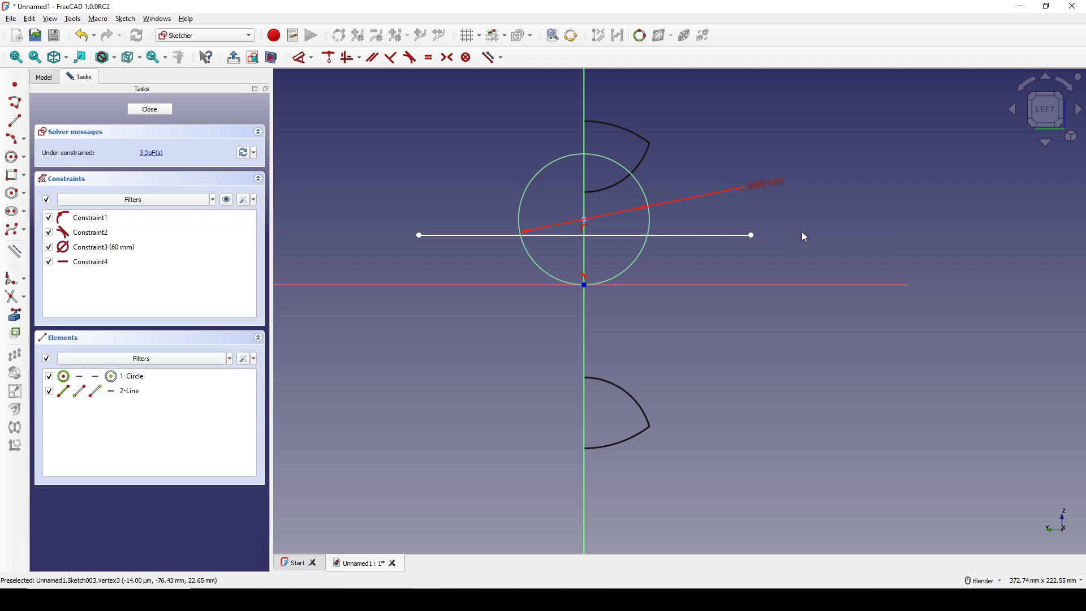
middle_click_drag(758, 225, 730, 226, "shift")
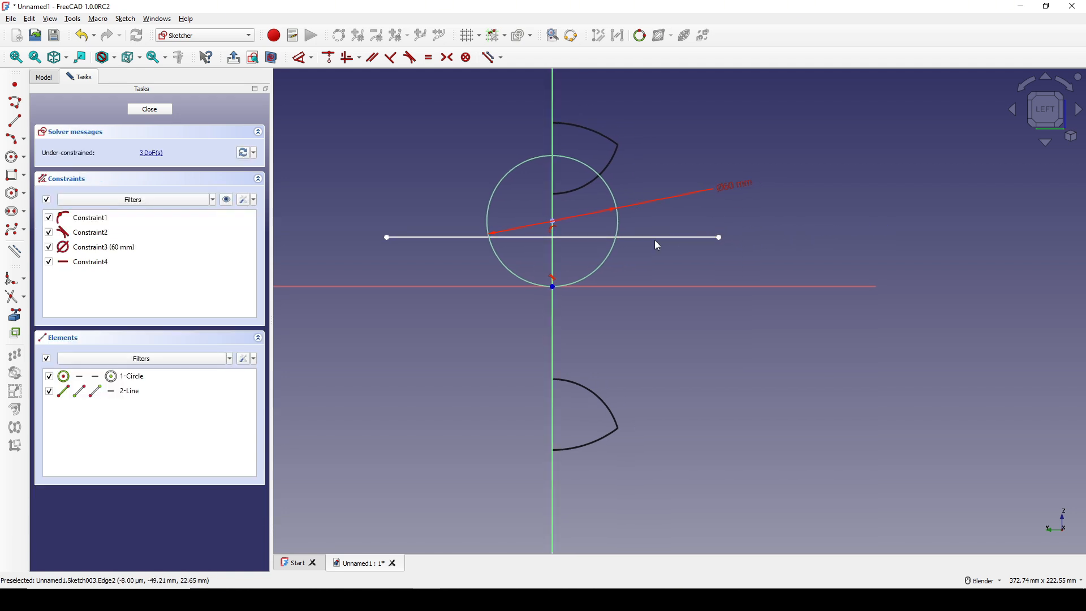
left_click_drag(655, 238, 707, 148)
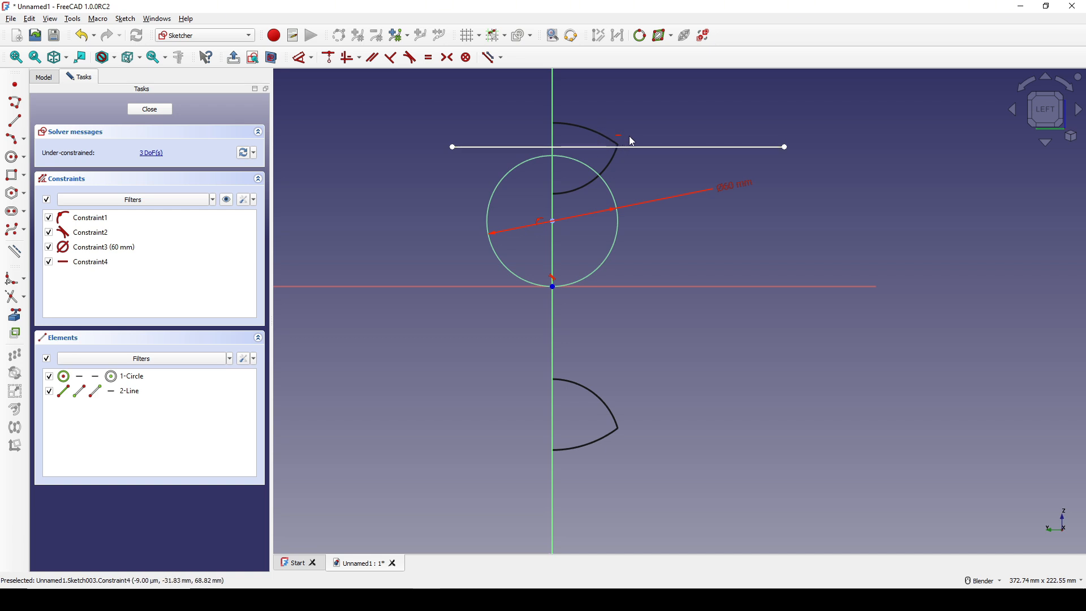
left_click_drag(675, 150, 621, 239)
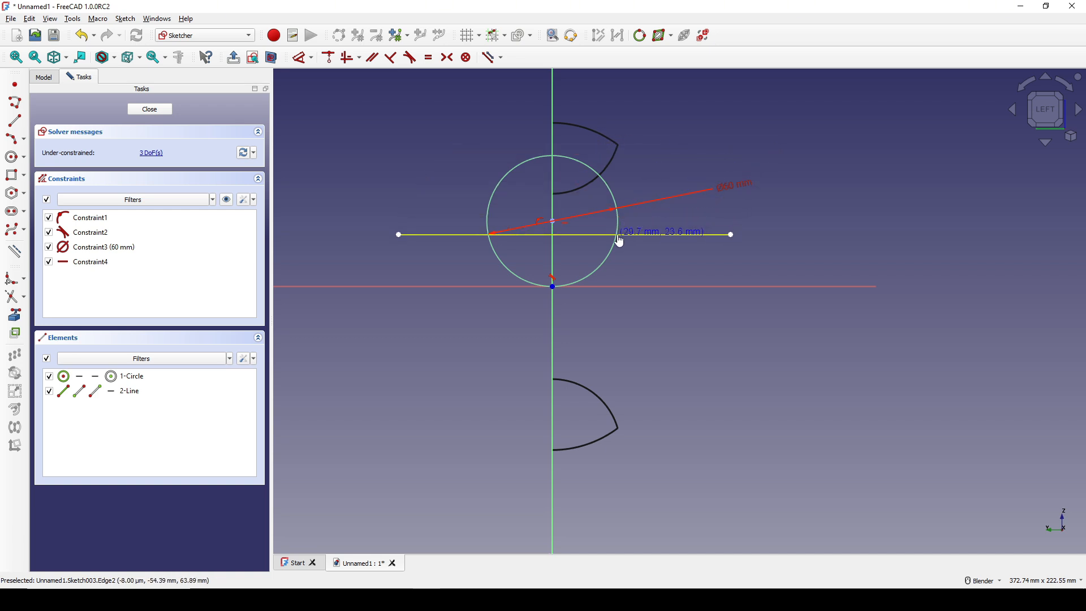
- Add a coincident constraint so the horizontal line passes through the circle's centre
scroll(677, 233, "up", 2)
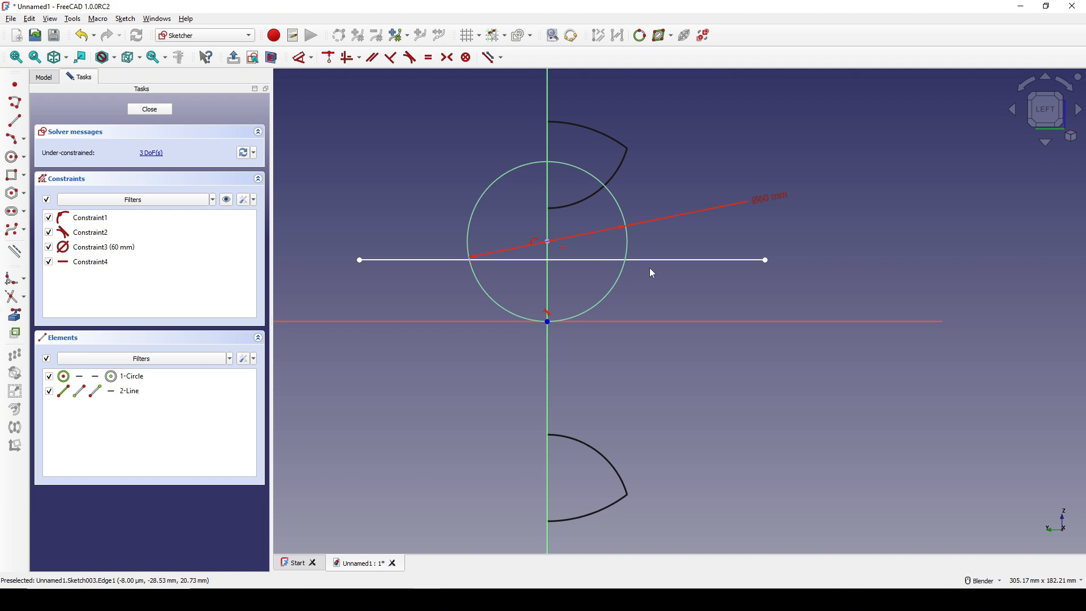
left_click(654, 261)
scroll(552, 254, "up", 4)
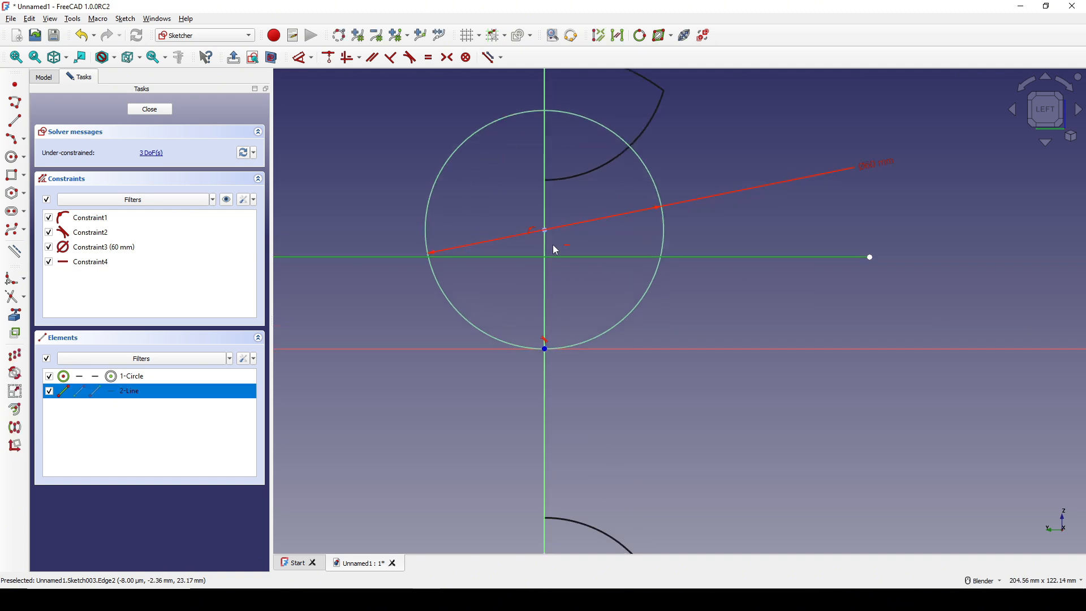
left_click(545, 231)
scroll(597, 243, "down", 2)
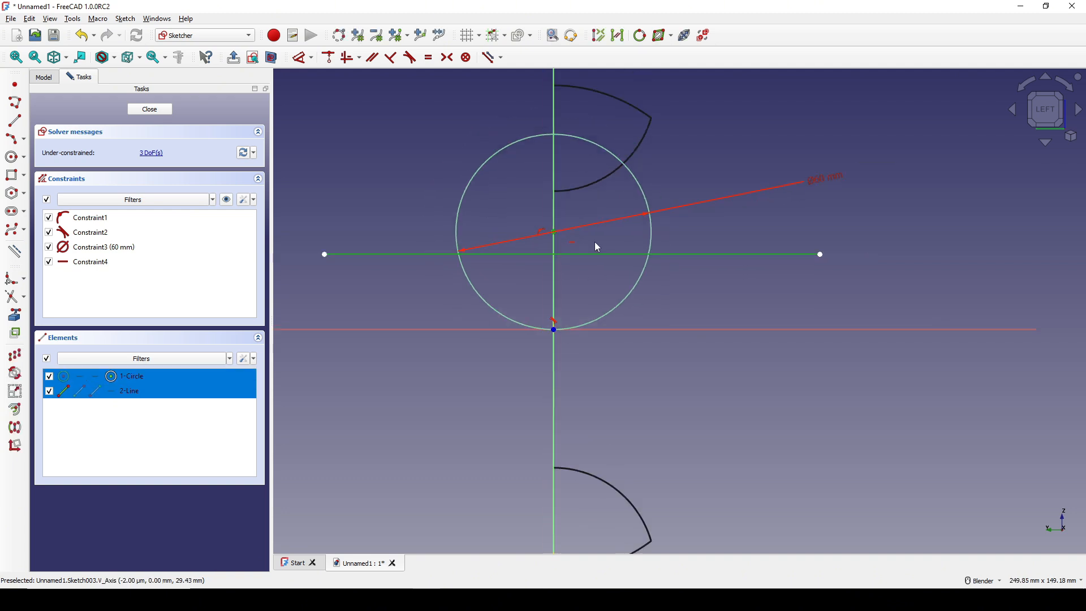
key("c")
scroll(595, 242, "down", 4)
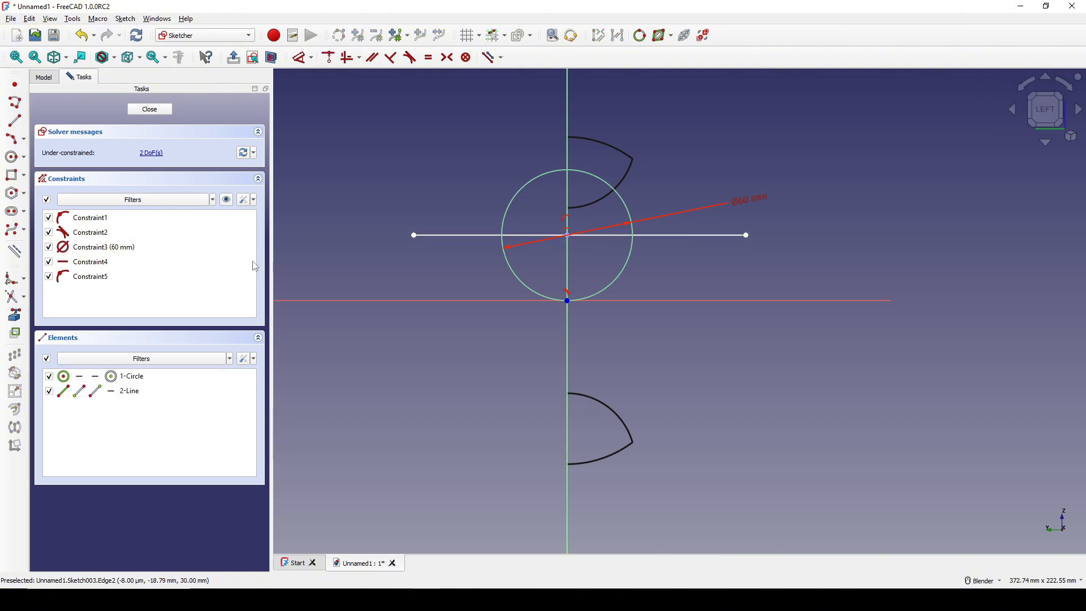
- Trim away the half of the circle below the line and convert the line to construction geometry
left_click(13, 300)
left_click(521, 286)
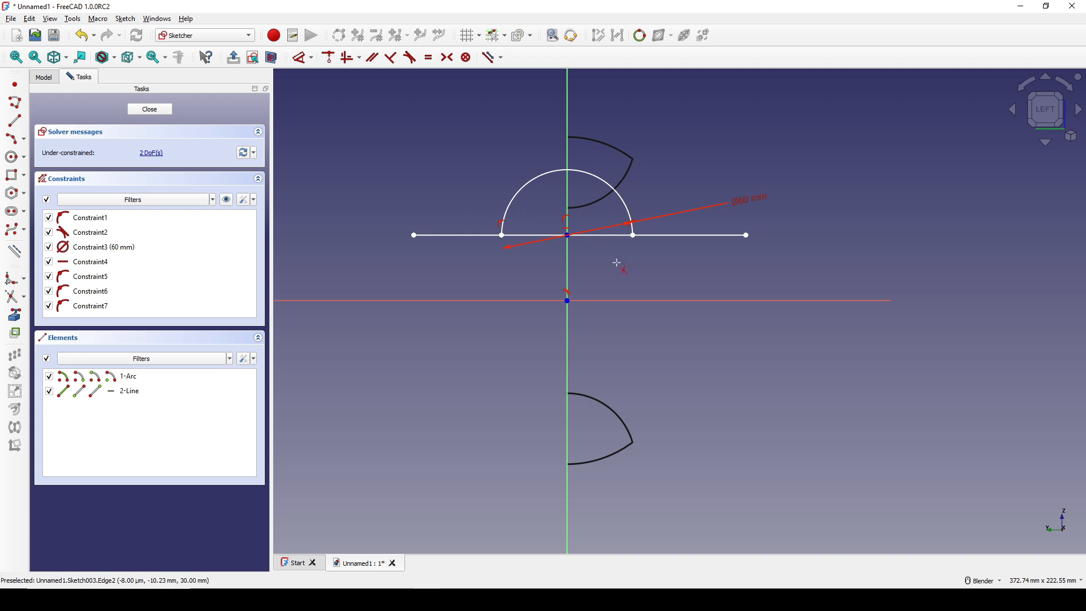
left_click(670, 235)
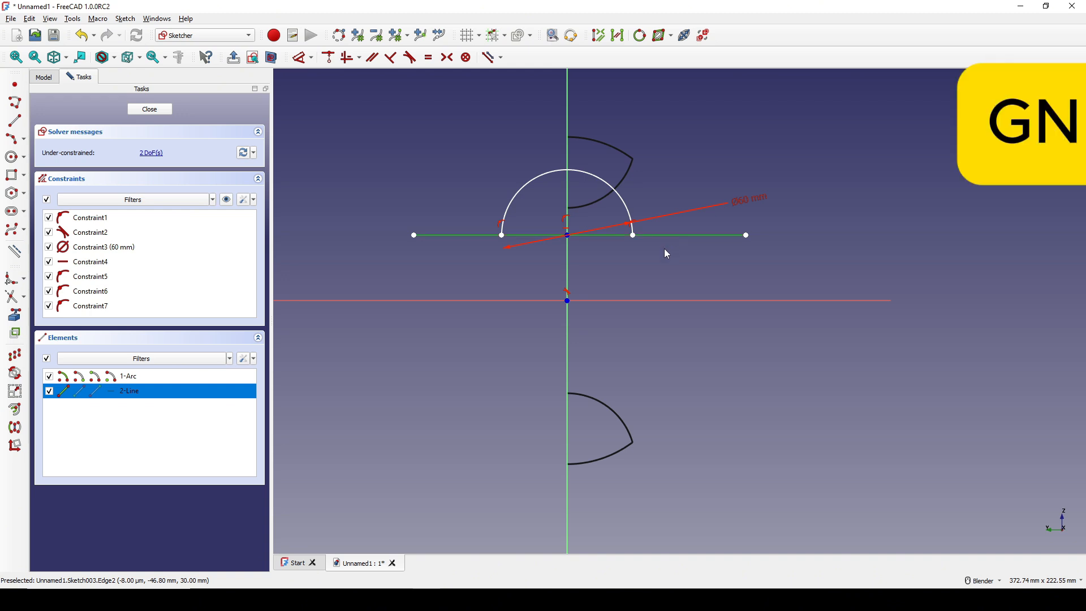
key("g")
key("n")
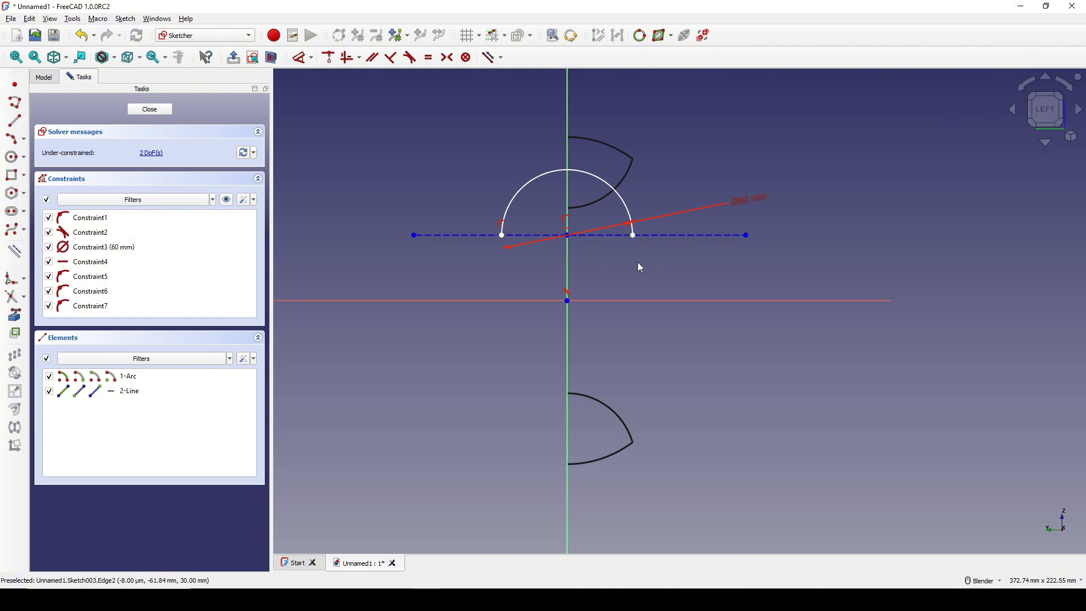
- Check the sketch's unconstrained points, move the diameter label nearer the arc and close the sketch
left_click(152, 155)
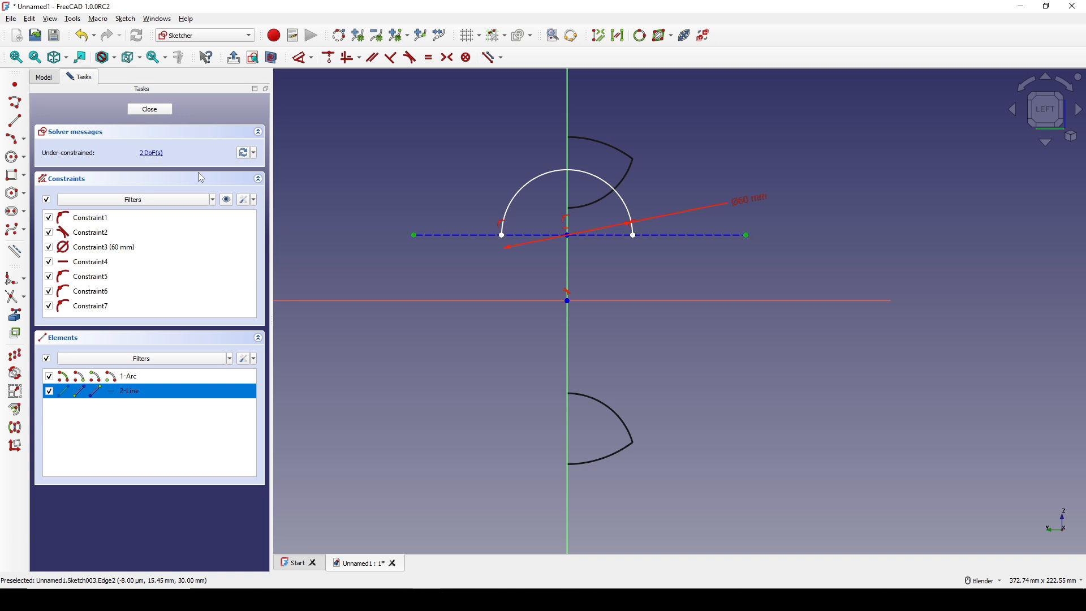
mouse_move(414, 235)
left_mouse_down()
mouse_move(430, 237)
mouse_move(411, 238)
left_mouse_up()
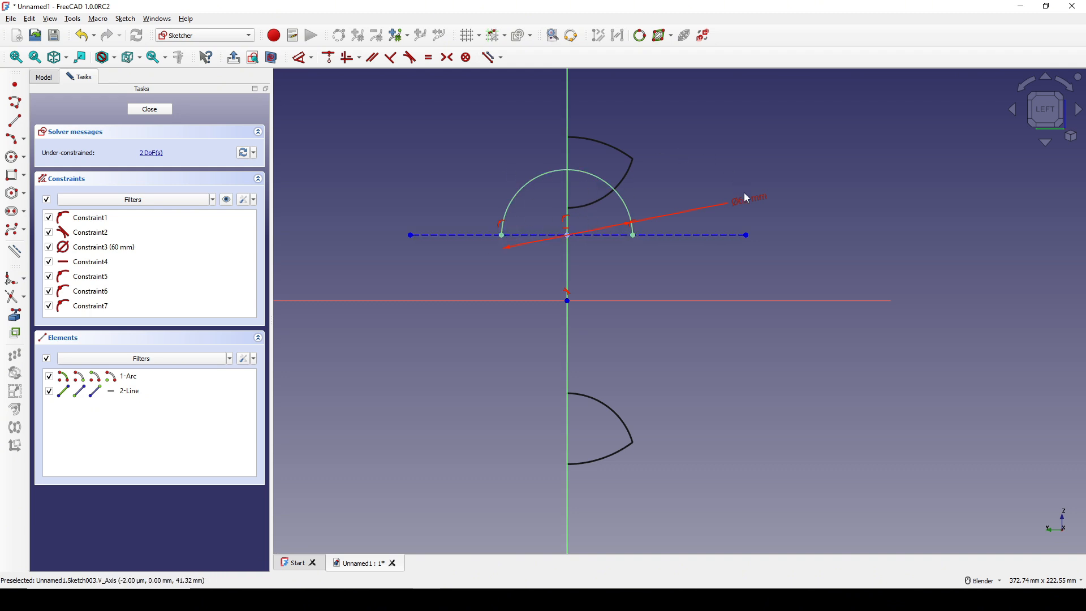
left_click_drag(746, 198, 707, 161)
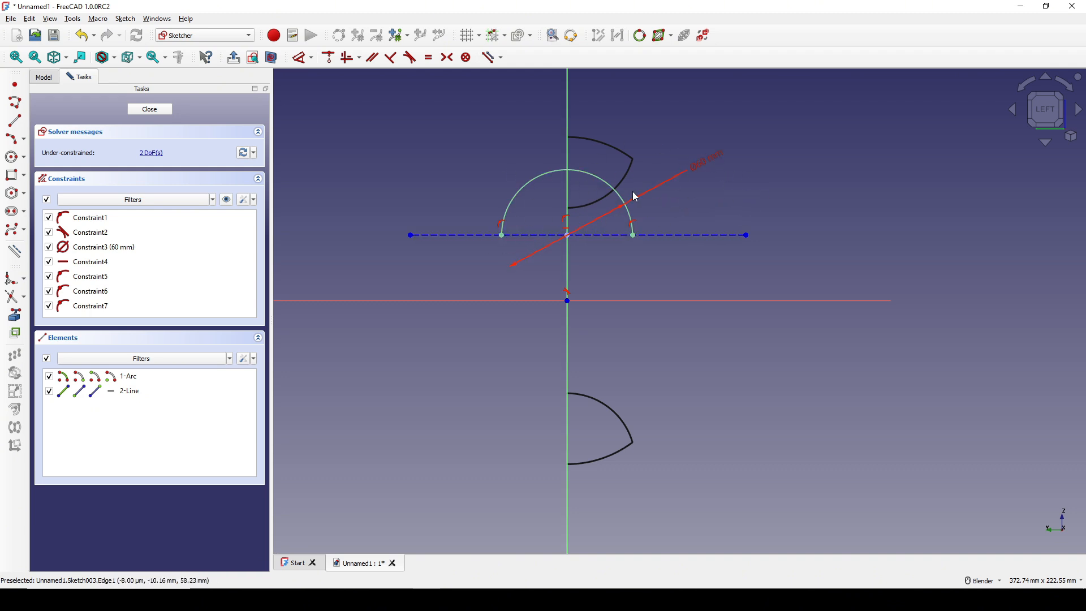
left_click(158, 112)
- Switch to the Curves workbench
middle_click_drag(610, 276, 592, 310)
left_click(610, 295)
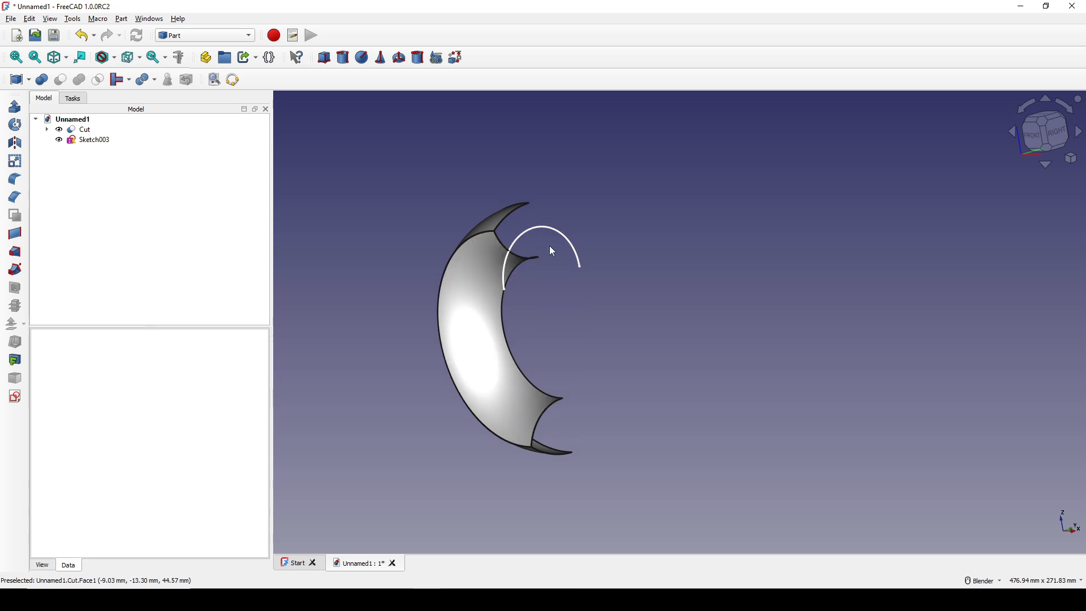
middle_click_drag(552, 251, 541, 334)
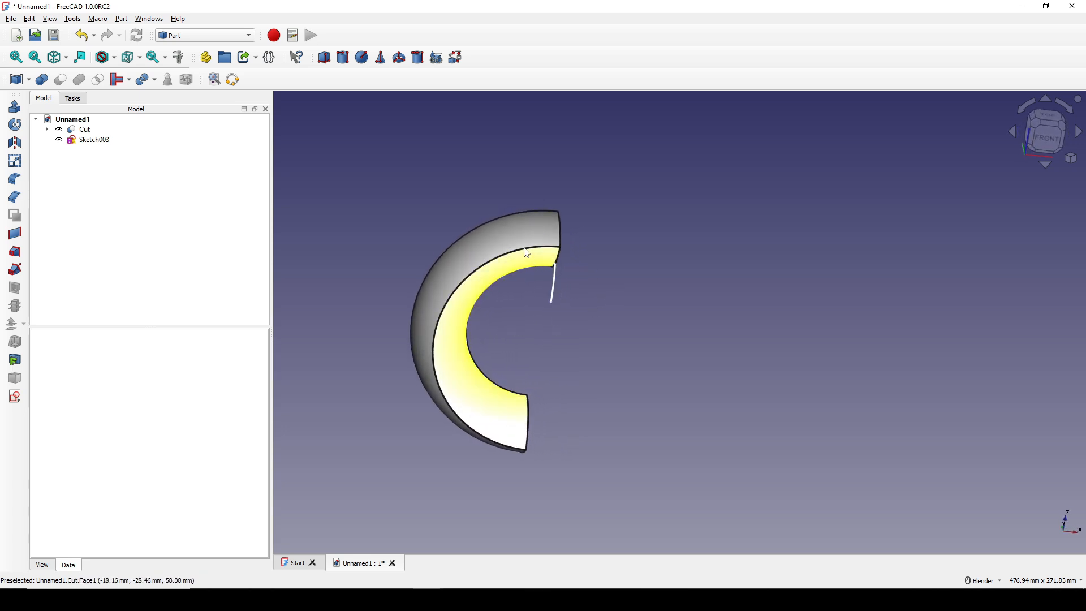
middle_click_drag(512, 240, 627, 332)
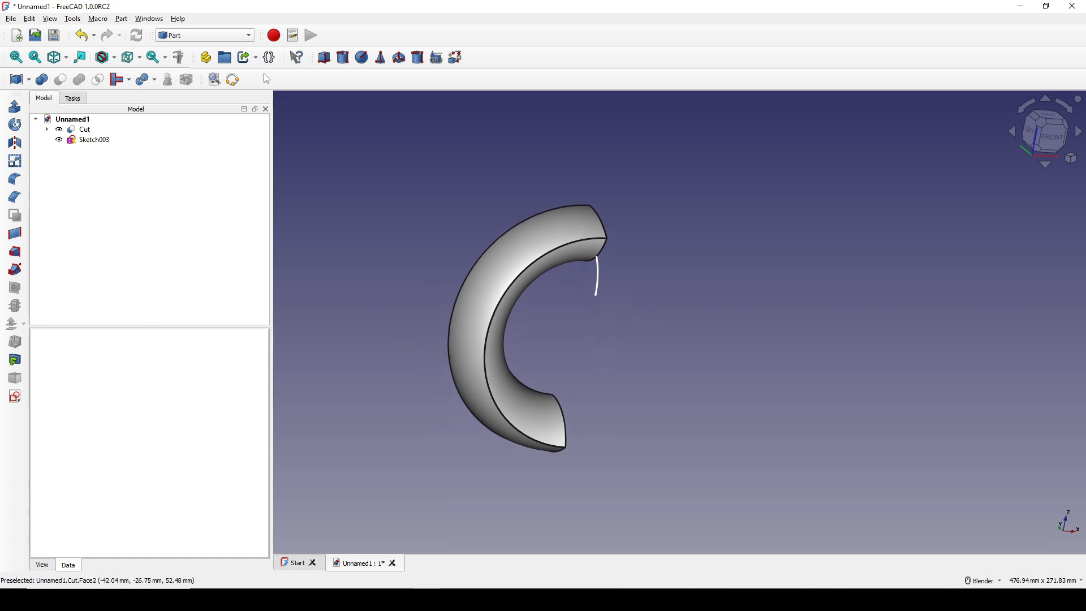
left_click(226, 37)
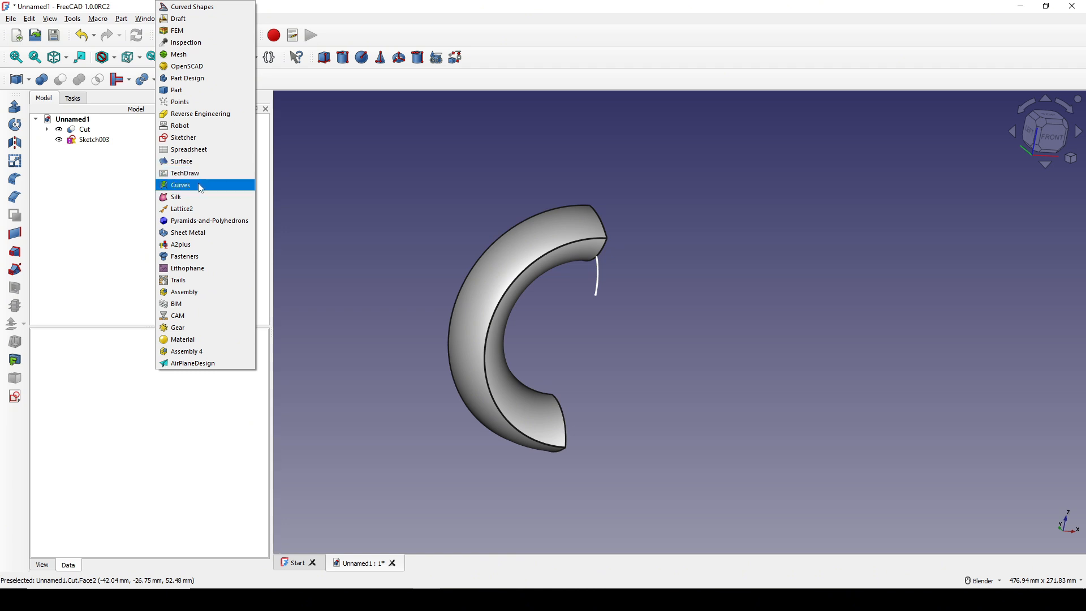
left_click(215, 189)
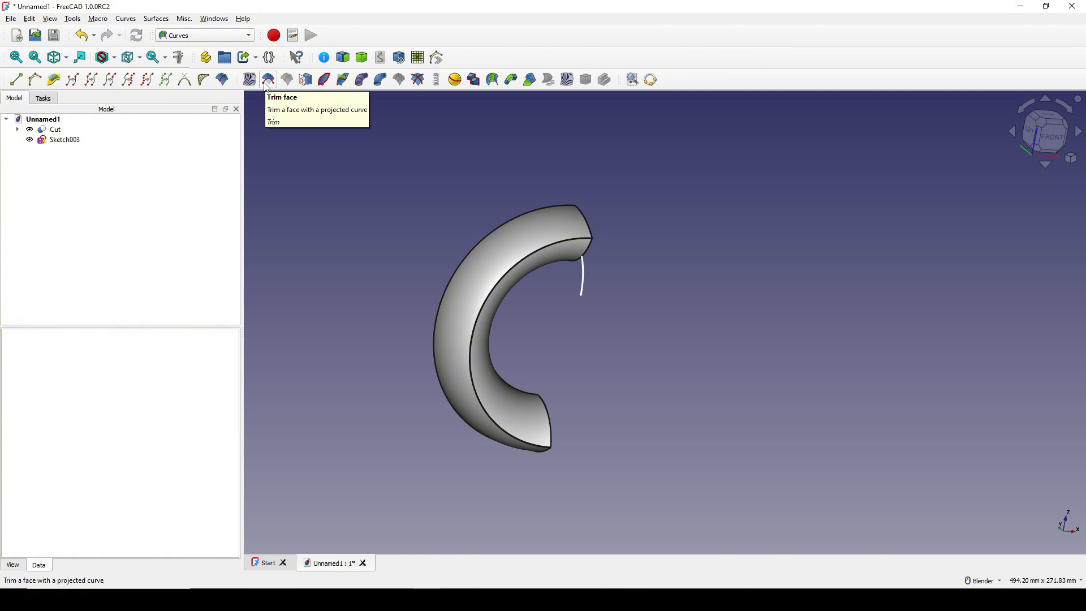
- Select the semicircular arc of Sketch003 and set the model to the standard left view
middle_click_drag(626, 274, 611, 318)
scroll(621, 292, "up", 1)
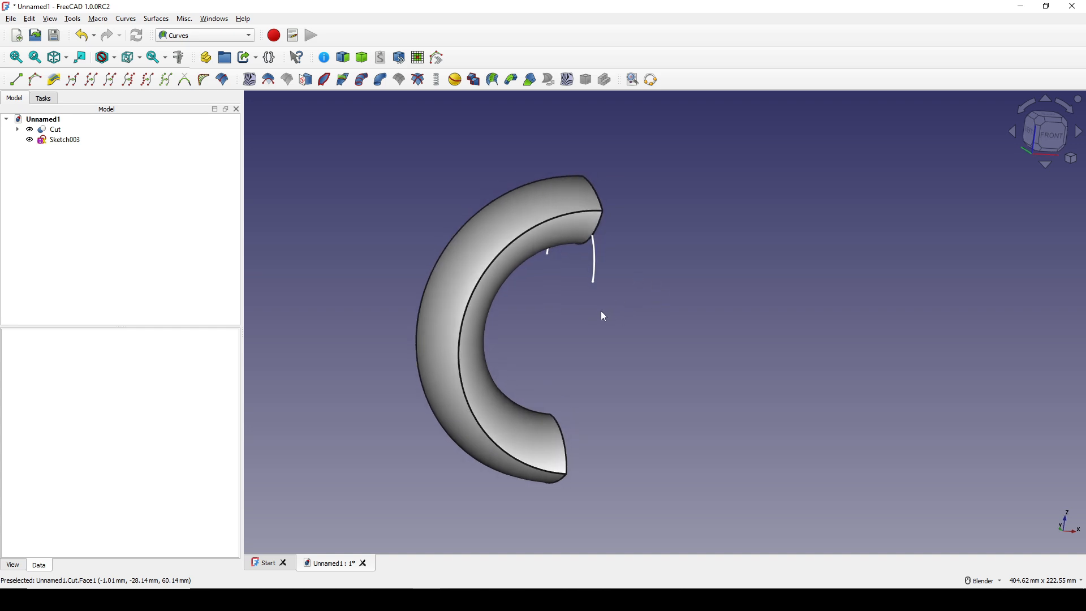
left_click(597, 268)
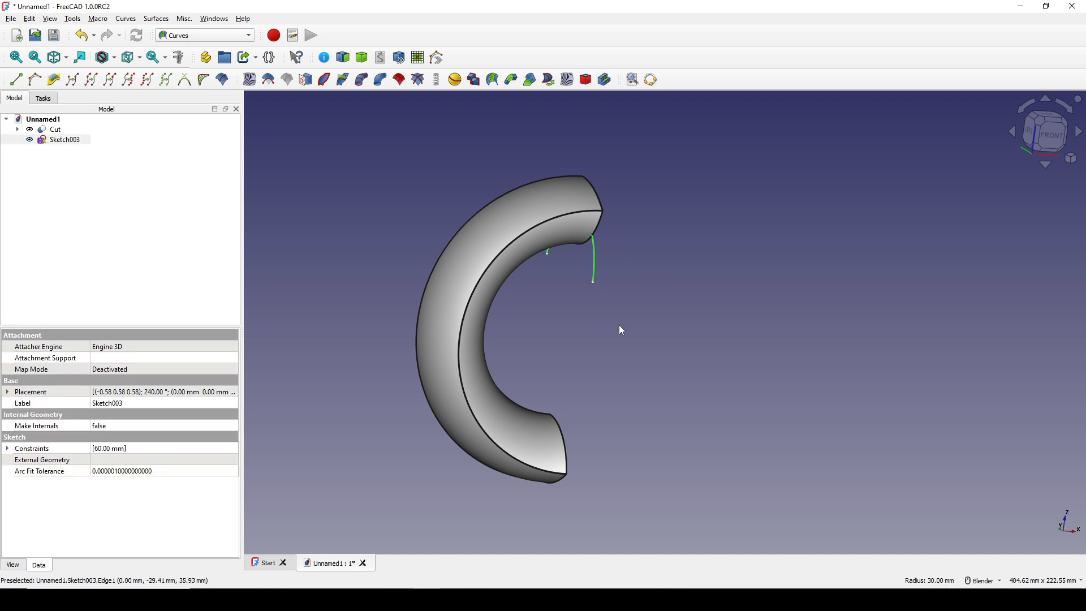
middle_click_drag(560, 345, 603, 318)
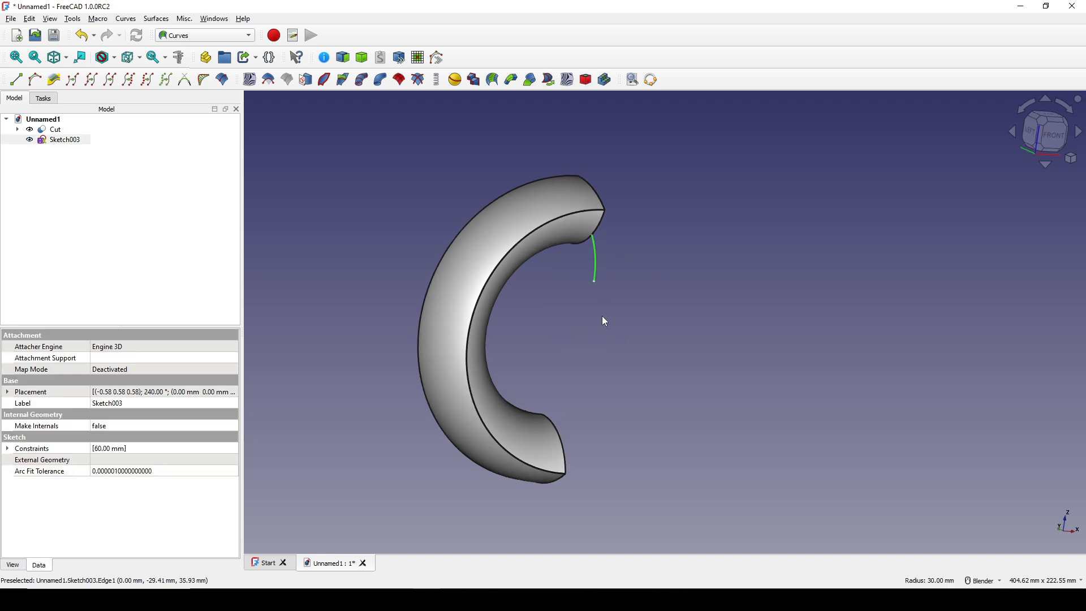
left_click(1032, 136)
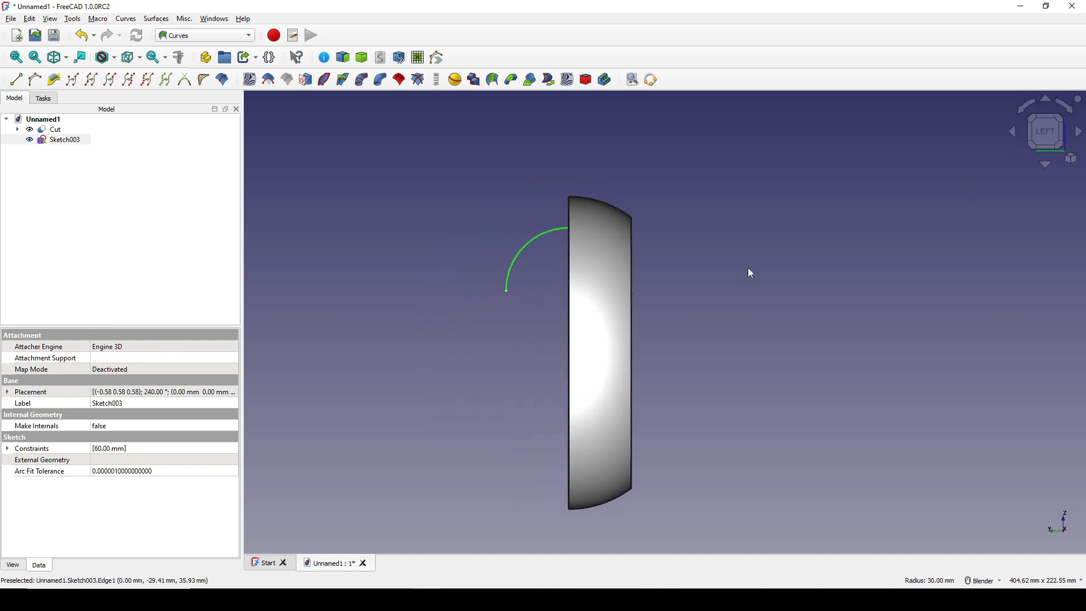
middle_click_drag(720, 254, 709, 235, "shift")
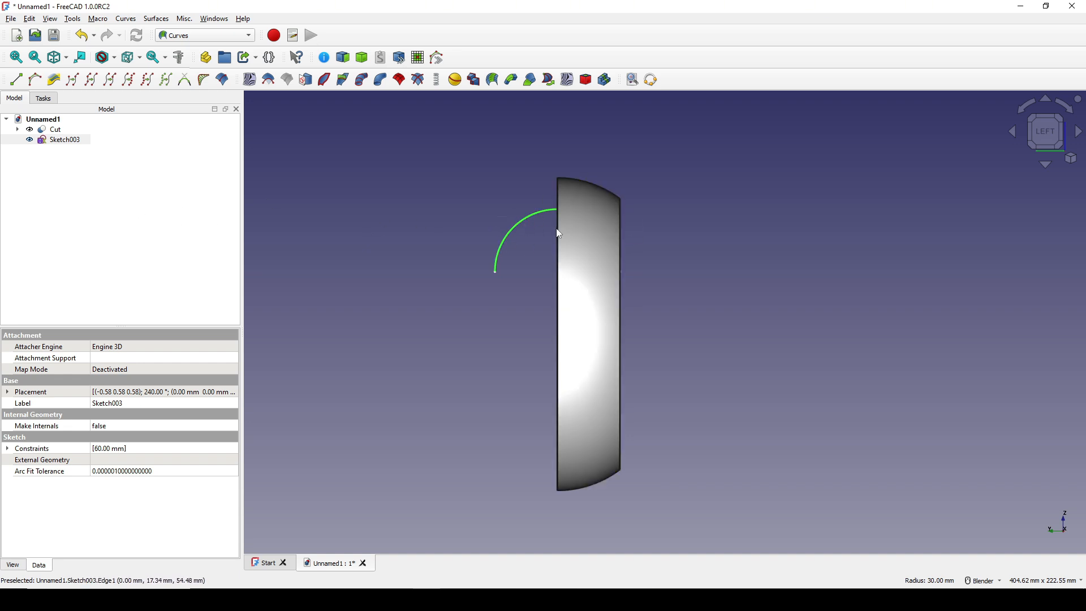
- Annotate a screen capture with the arc's projection across the outer face, the area to remove and the area to keep, and discard it
key("Print")
left_click_drag(330, 128, 791, 534)
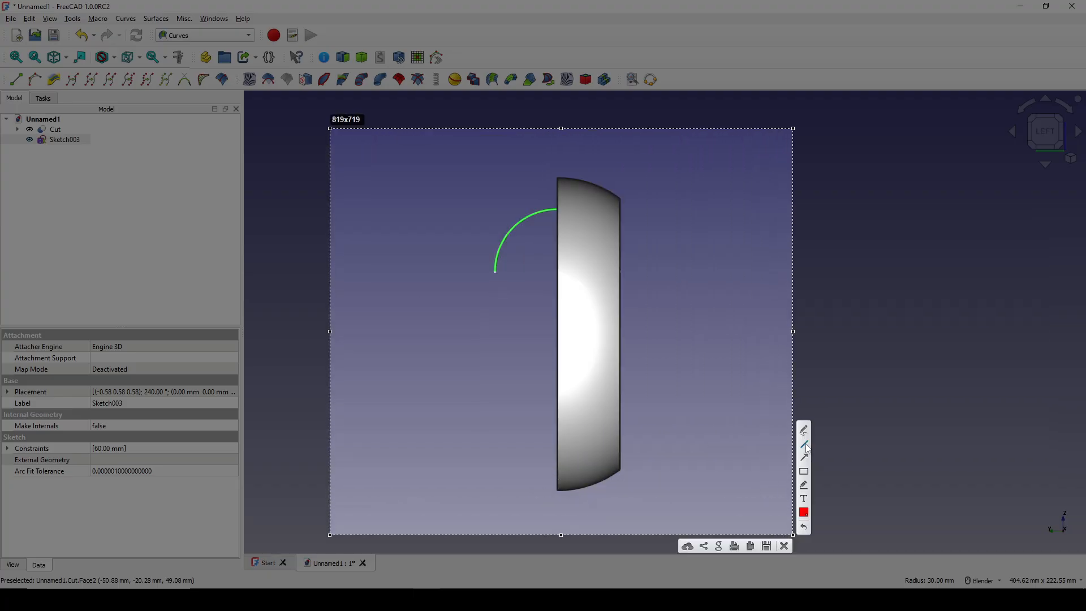
left_click_drag(549, 209, 567, 212)
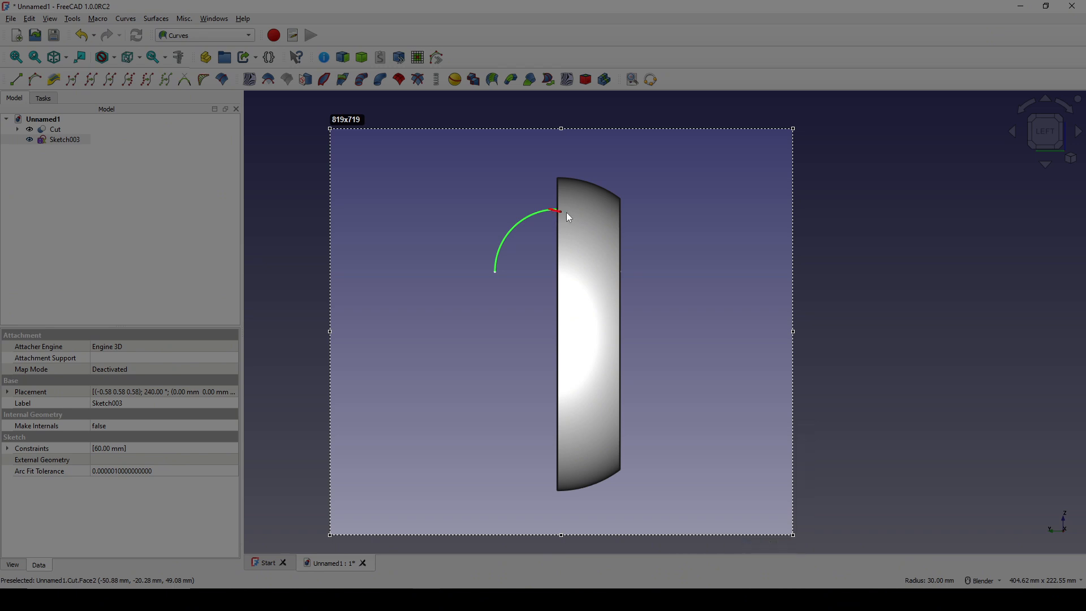
left_click_drag(637, 239, 637, 238)
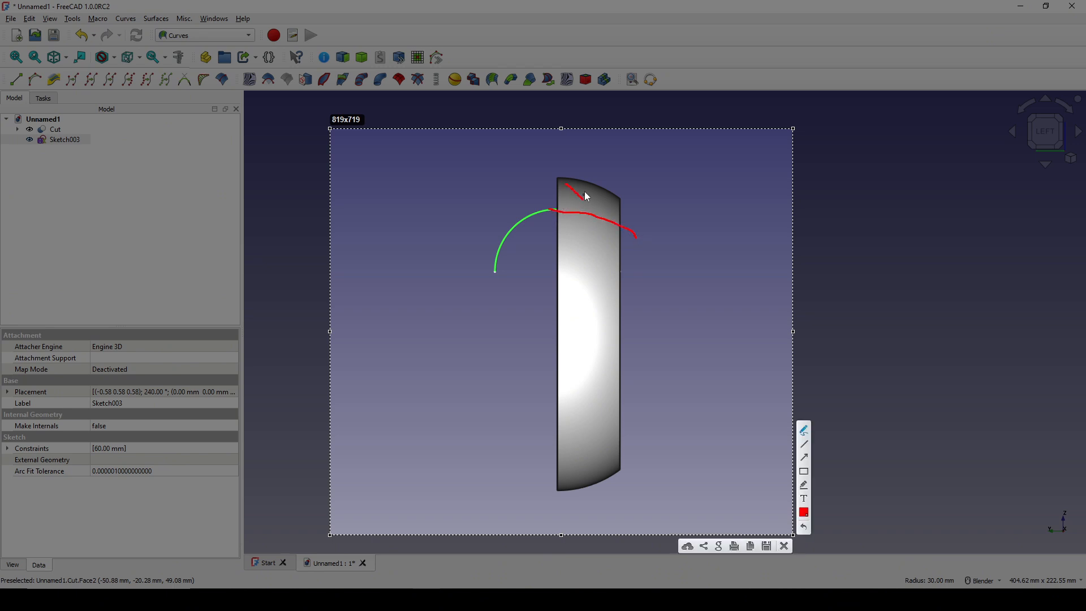
mouse_move(584, 183)
left_mouse_down()
mouse_move(565, 193)
mouse_move(622, 213)
left_mouse_up()
left_click_drag(576, 254, 598, 253)
left_click_drag(582, 290, 614, 279)
left_click_drag(587, 331, 620, 330)
left_click_drag(574, 380, 612, 377)
left_click_drag(579, 416, 619, 418)
left_click_drag(583, 461, 611, 472)
mouse_move(465, 325)
left_mouse_down()
mouse_move(544, 329)
mouse_move(546, 354)
left_mouse_up()
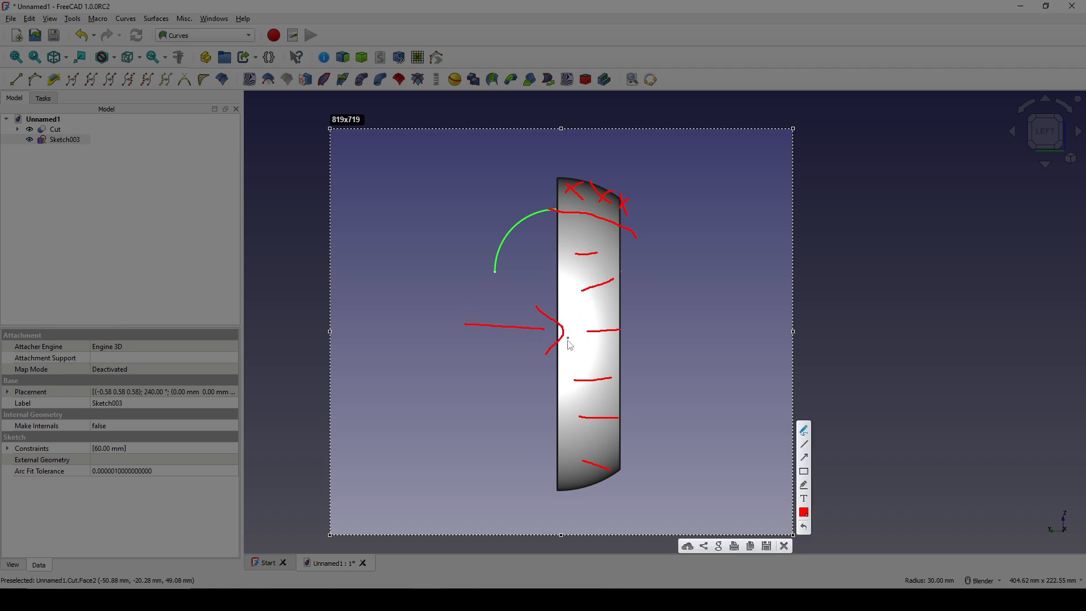
left_click(784, 546)
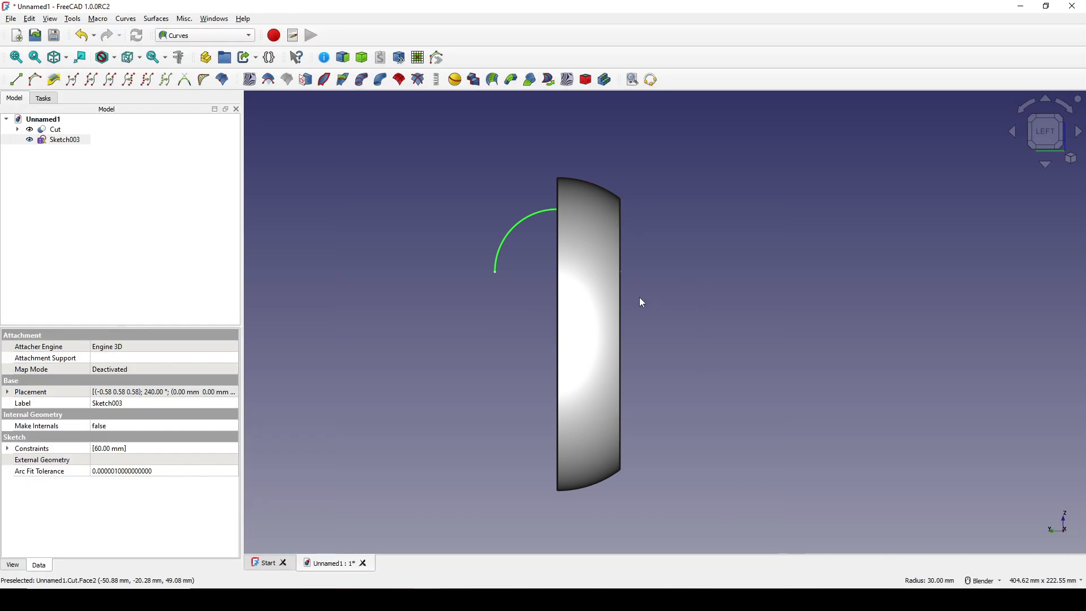
- Trim the solid's outer face with the projected sketch arc using Trim face, keeping the portion below the arc
left_click(585, 341, "ctrl")
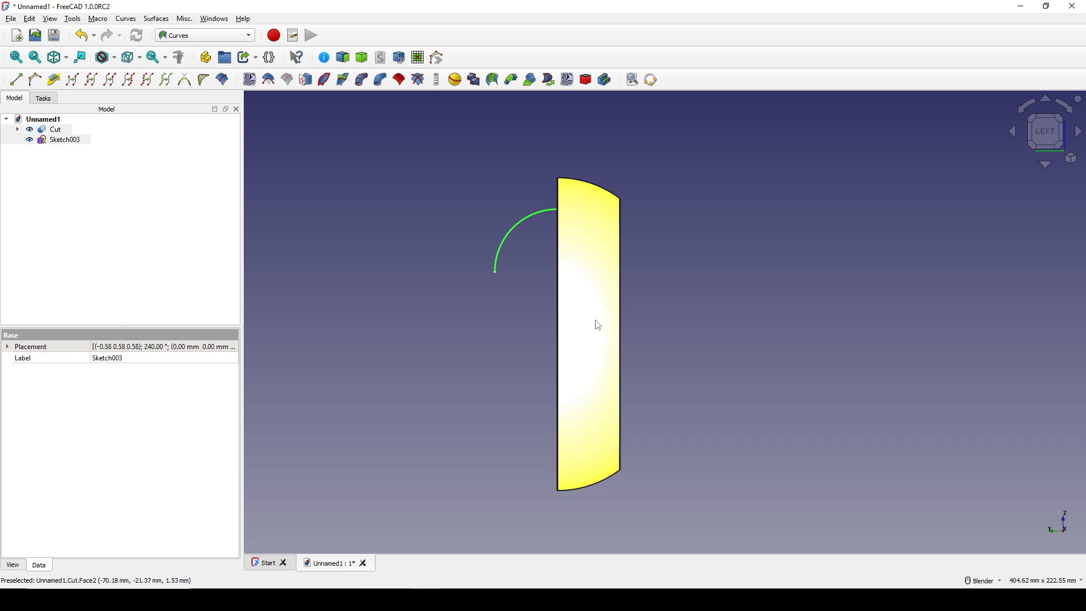
left_click(268, 83)
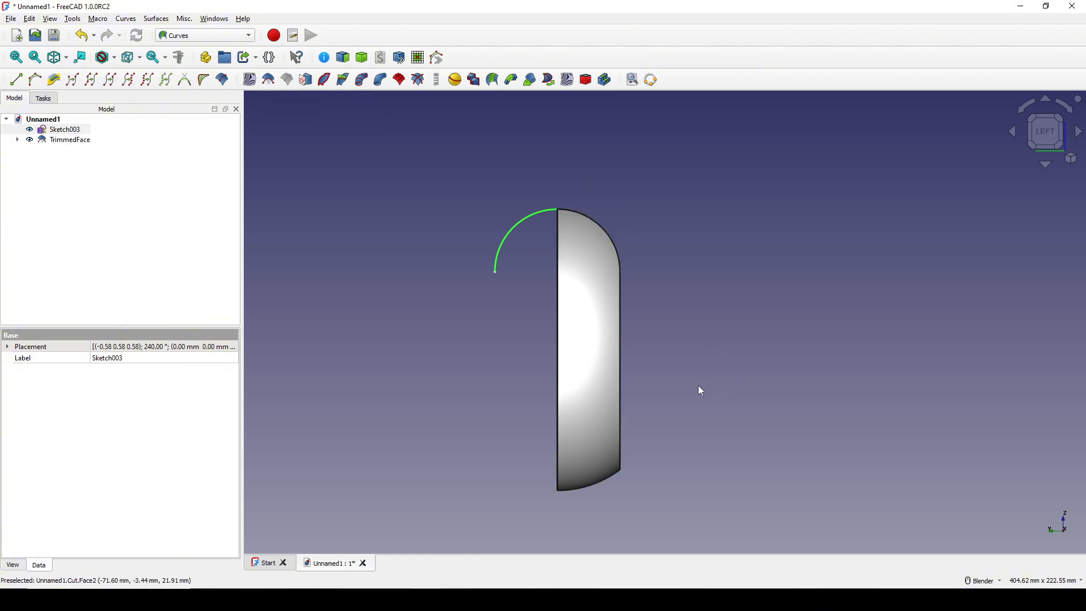
middle_click_drag(699, 388, 584, 308)
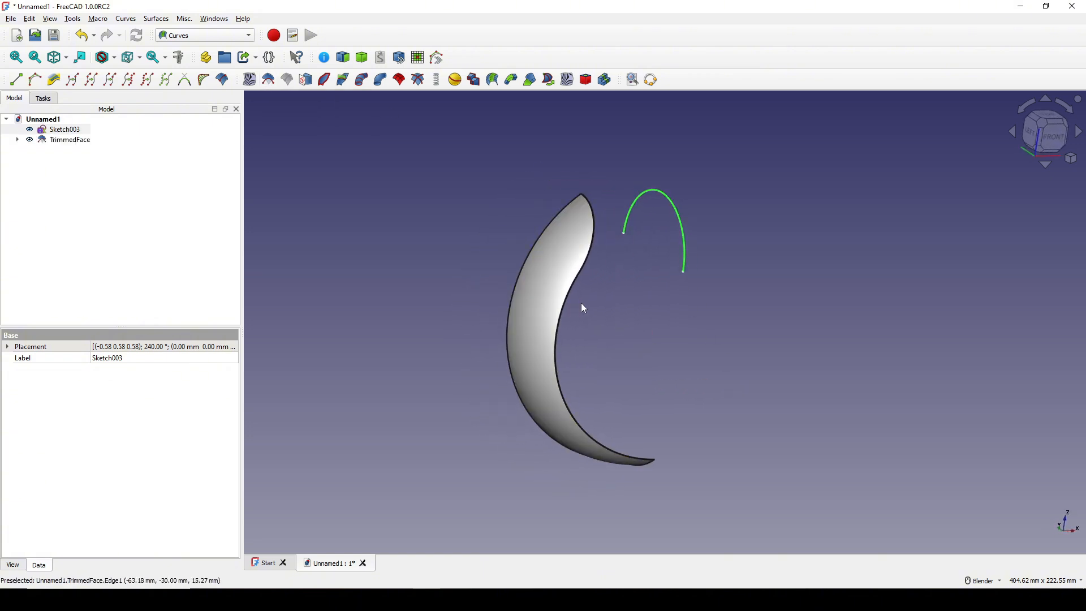
- Show the original Cut solid nested under the trimmed face again
left_click(61, 142)
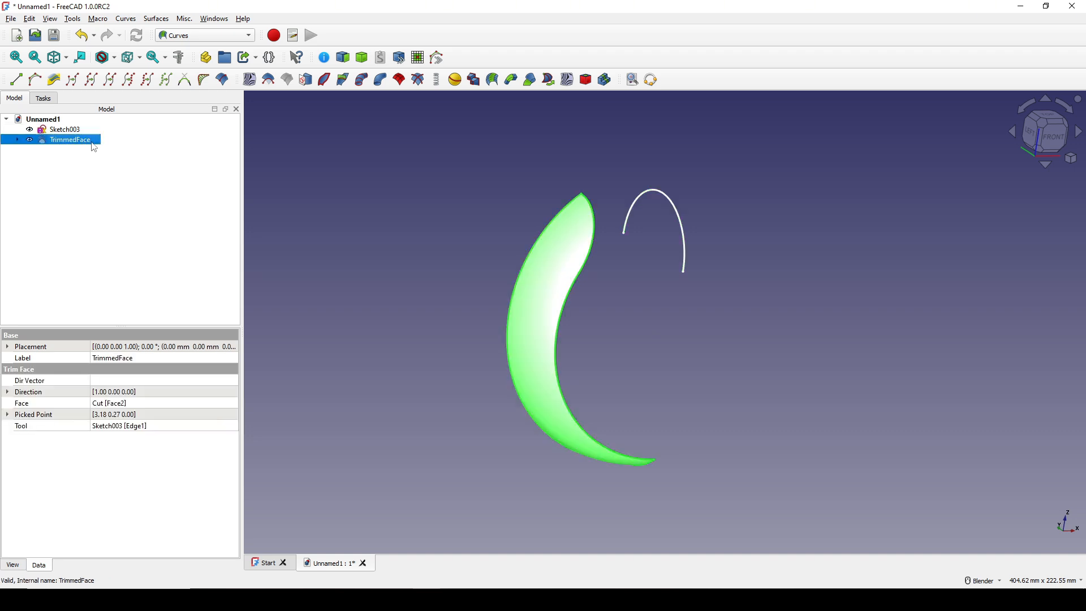
left_click(18, 140)
left_click(65, 150)
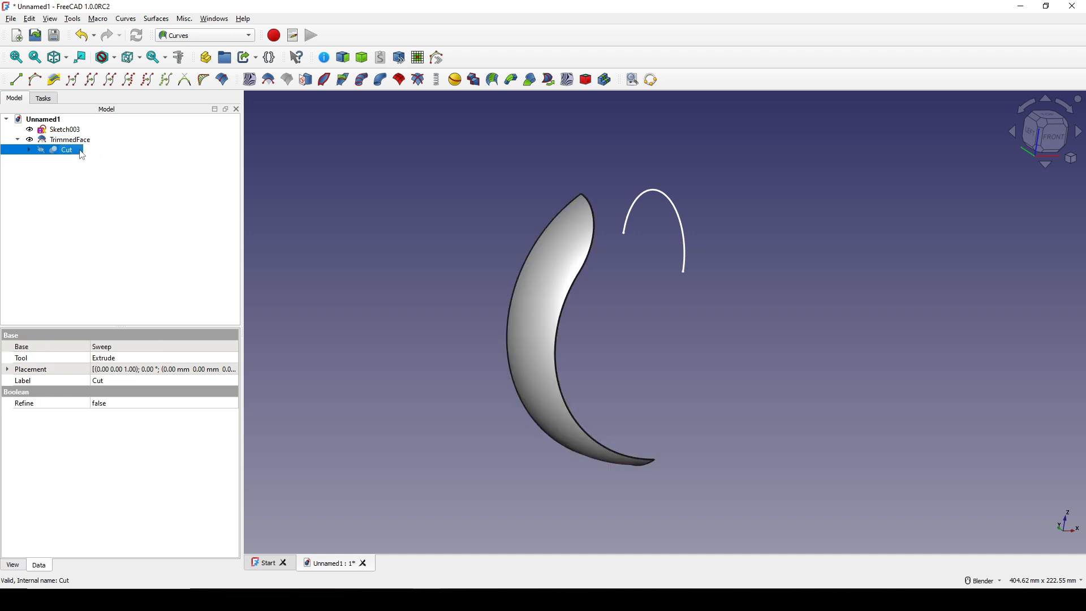
key("space")
middle_click_drag(688, 298, 663, 293, "shift")
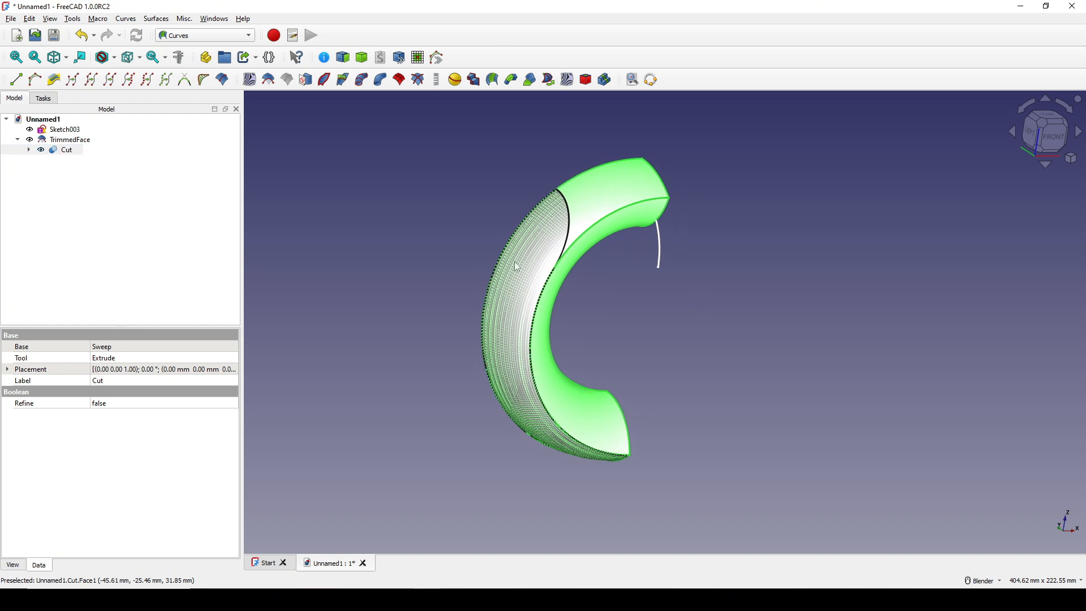
middle_click_drag(620, 264, 565, 298)
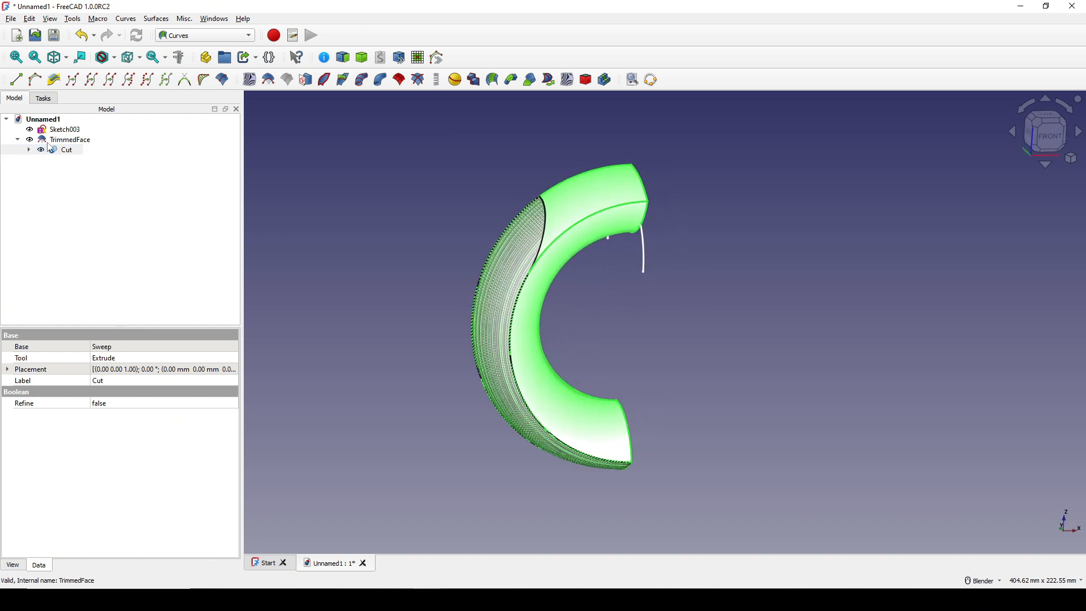
- Highlight the trimmed outer face to check its extent, and set the model to the standard front view
left_click(68, 141)
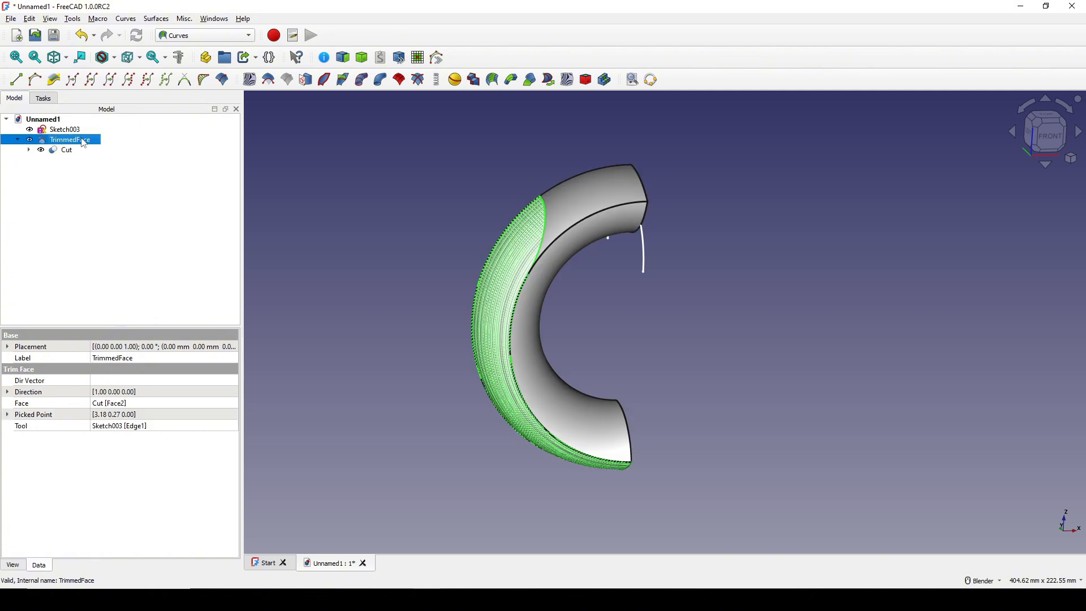
left_click(106, 210)
mouse_move(622, 290)
middle_mouse_down()
mouse_move(623, 305)
mouse_move(604, 294)
middle_mouse_up()
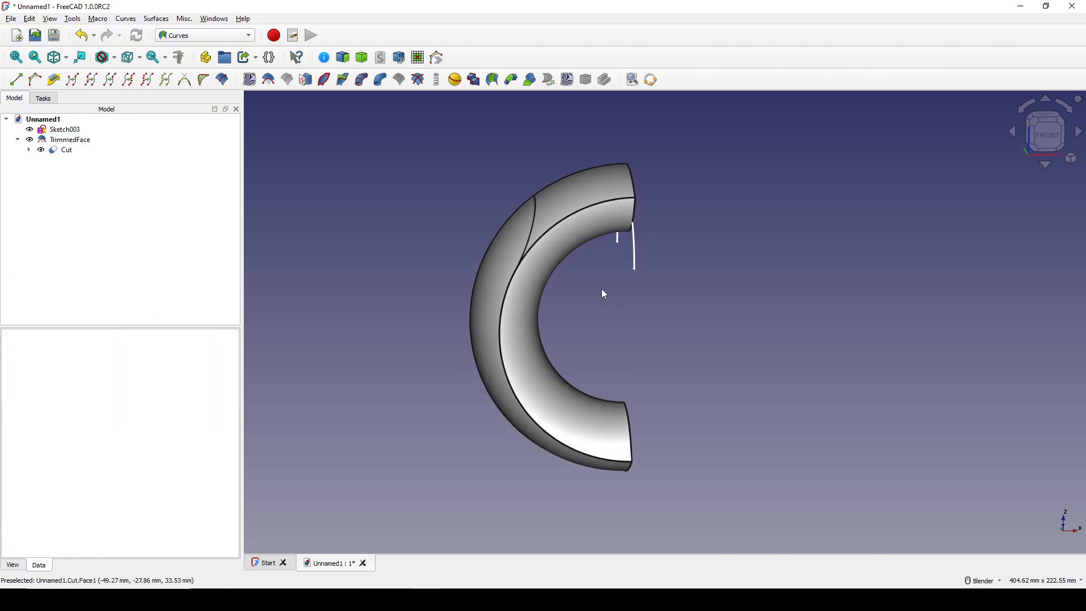
left_click(1050, 141)
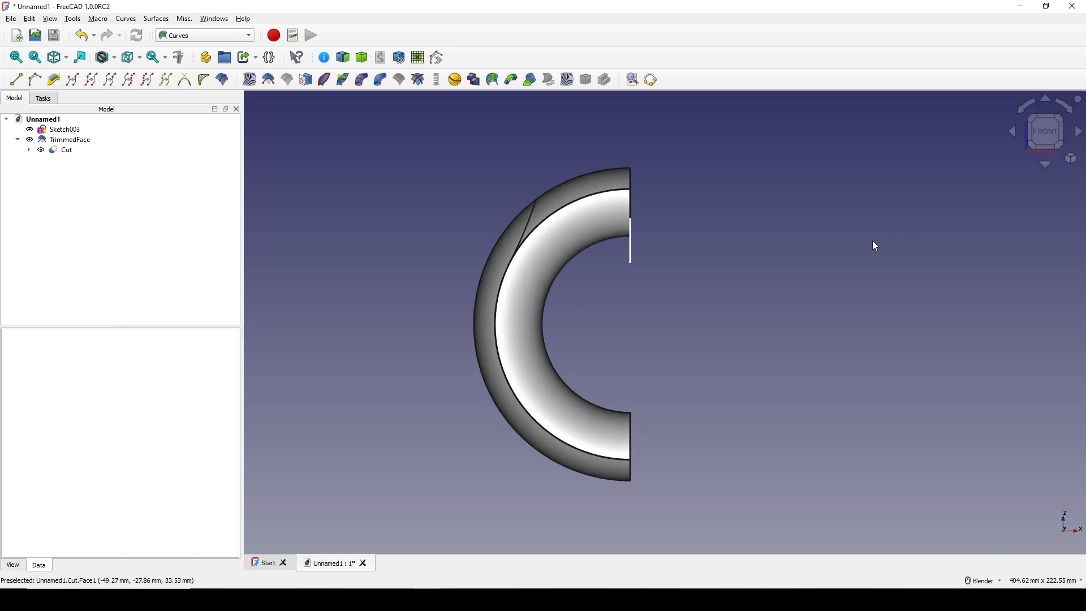
- Annotate a screen capture with a line from the ring's centre through the trimmed edge's lower end, the inner-face areas to remove and keep, and discard it
middle_click_drag(872, 239, 834, 238, "shift")
key("Print")
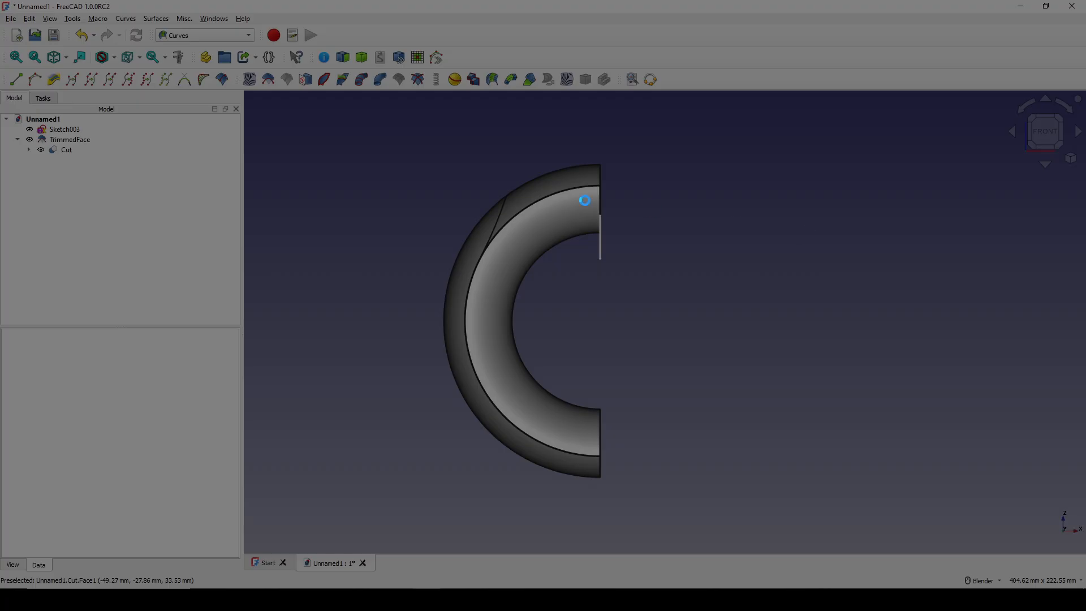
left_click_drag(293, 96, 809, 538)
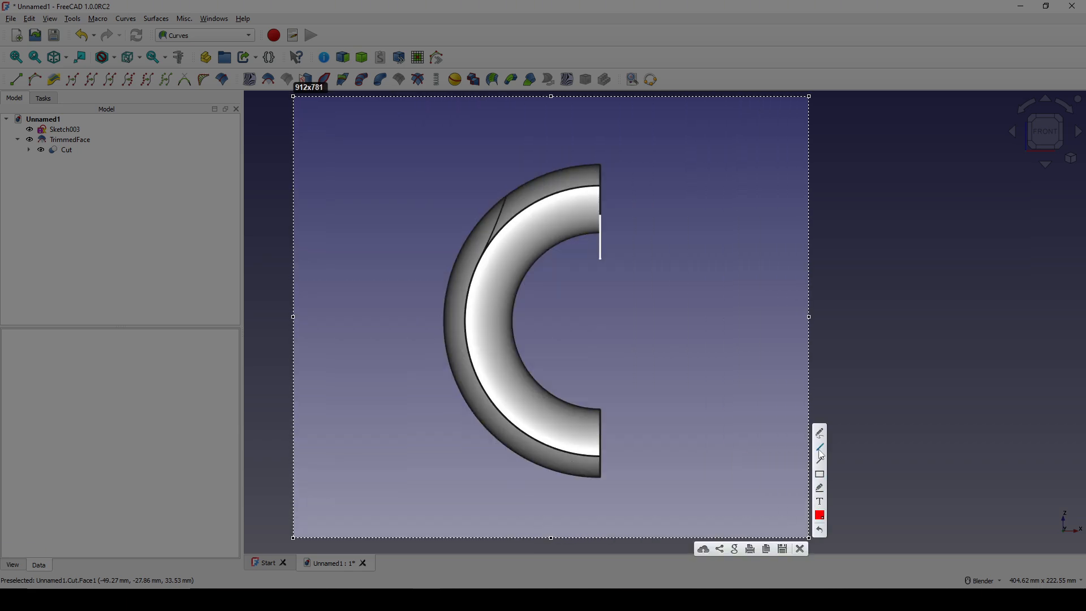
mouse_move(598, 320)
left_mouse_down()
mouse_move(379, 211)
mouse_move(375, 189)
left_mouse_up()
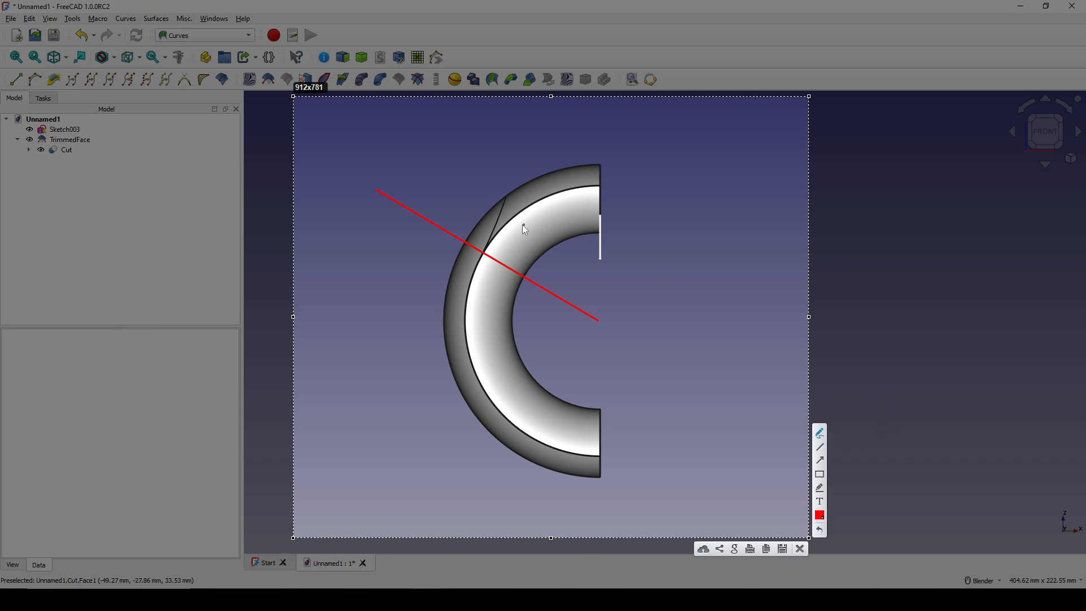
left_click_drag(484, 252, 485, 257)
left_click_drag(512, 236, 550, 243)
left_click_drag(551, 227, 534, 240)
left_click_drag(558, 209, 580, 225)
left_click_drag(585, 208, 573, 217)
mouse_move(490, 299)
left_mouse_down()
mouse_move(513, 298)
mouse_move(511, 312)
left_mouse_up()
left_click_drag(483, 339, 507, 338)
left_click_drag(496, 373, 518, 373)
left_click_drag(523, 398, 554, 399)
left_click_drag(549, 417, 583, 414)
left_click_drag(566, 432, 589, 434)
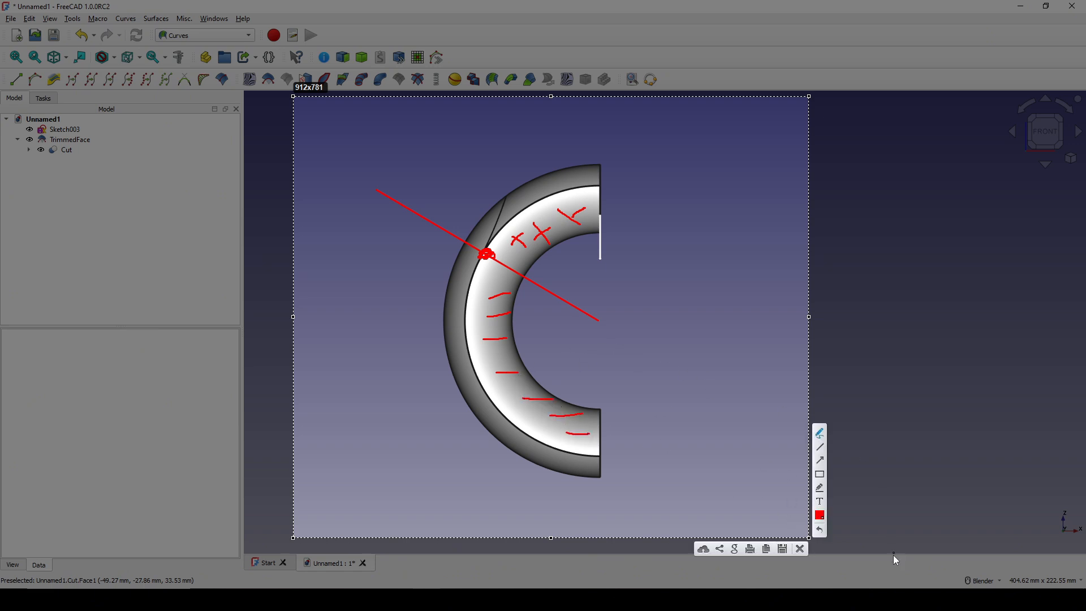
left_click(800, 549)
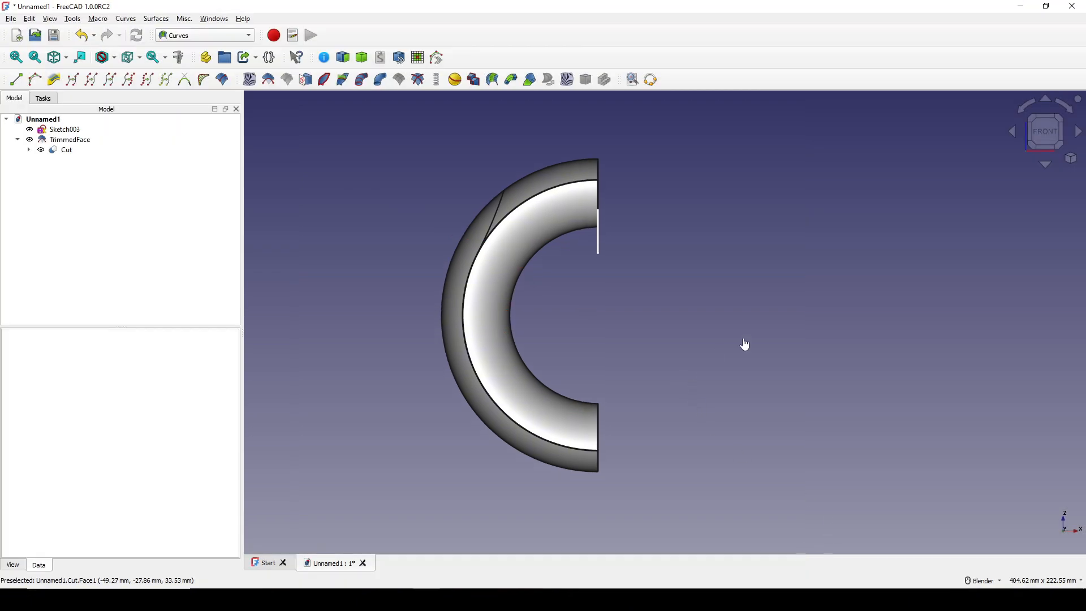
- Switch to the Part workbench and create a new sketch on the XZ-Plane
left_click(187, 36)
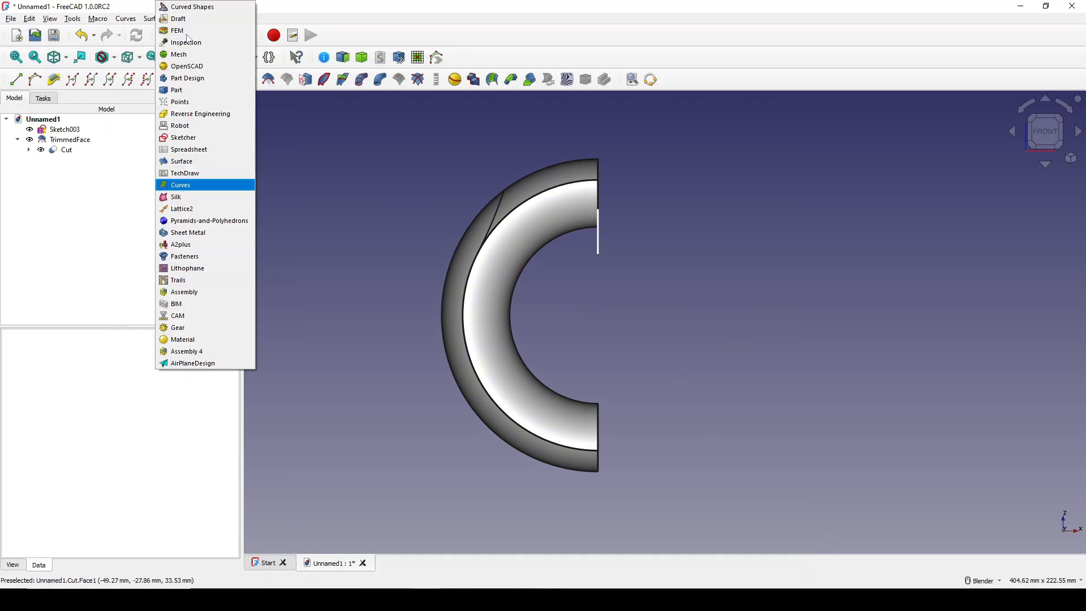
left_click(203, 92)
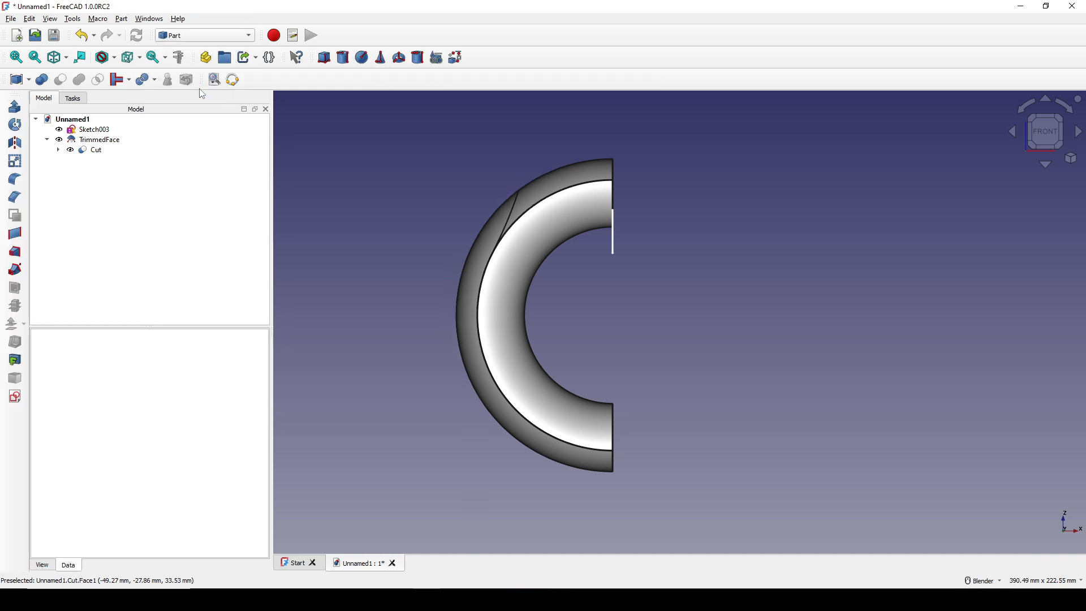
left_click(17, 398)
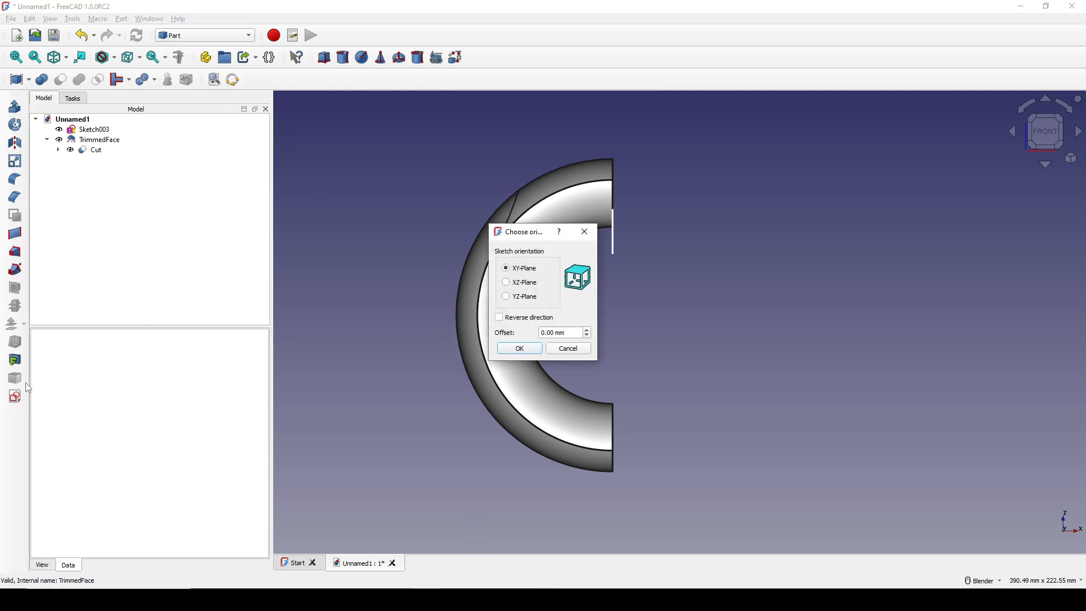
left_click(510, 285)
left_click(528, 347)
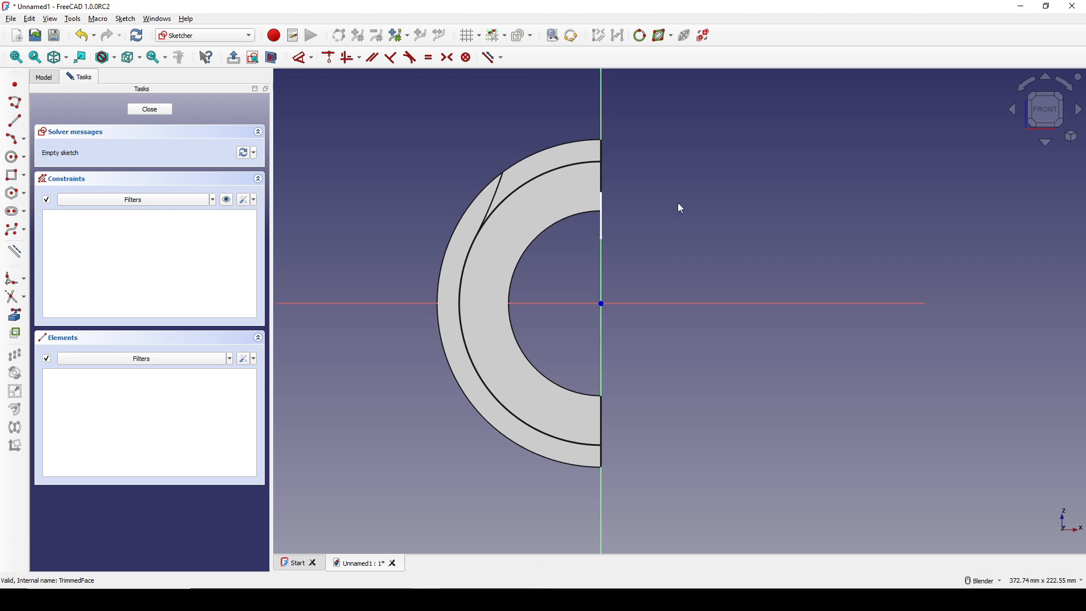
- Link the trimmed face's curved cut edge into the sketch as external geometry, and turn on the section view
left_click(15, 315)
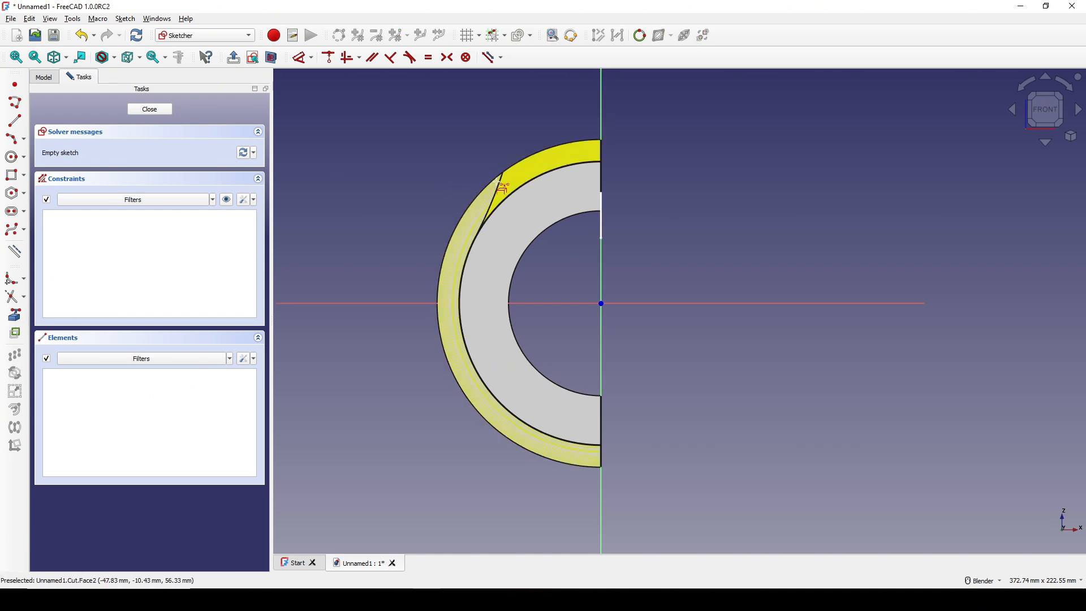
left_click(496, 202)
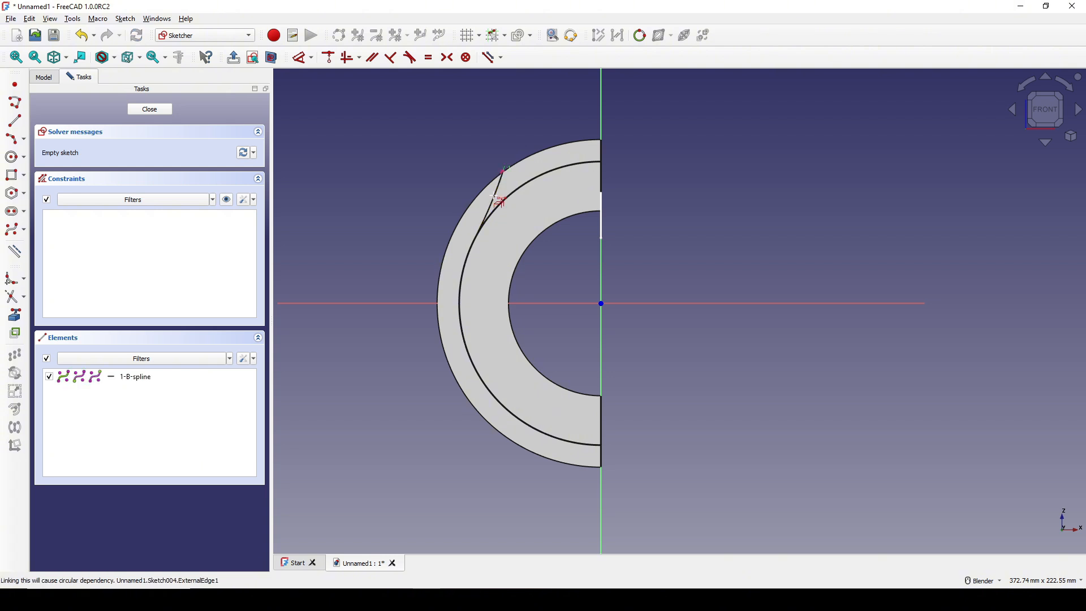
scroll(559, 209, "up", 3)
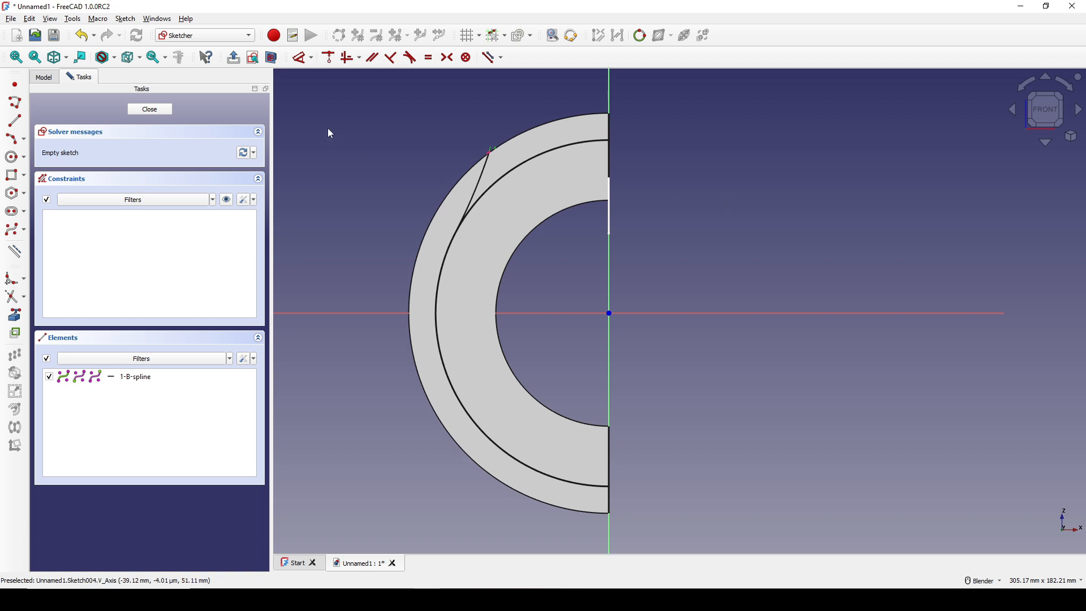
left_click(272, 59)
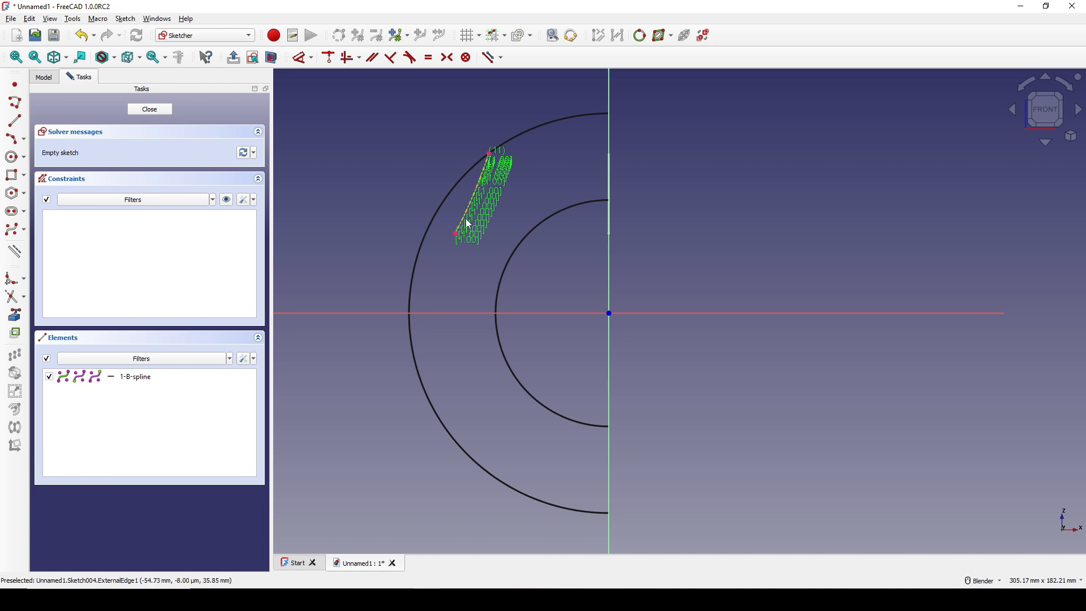
middle_click_drag(815, 230, 820, 219, "shift")
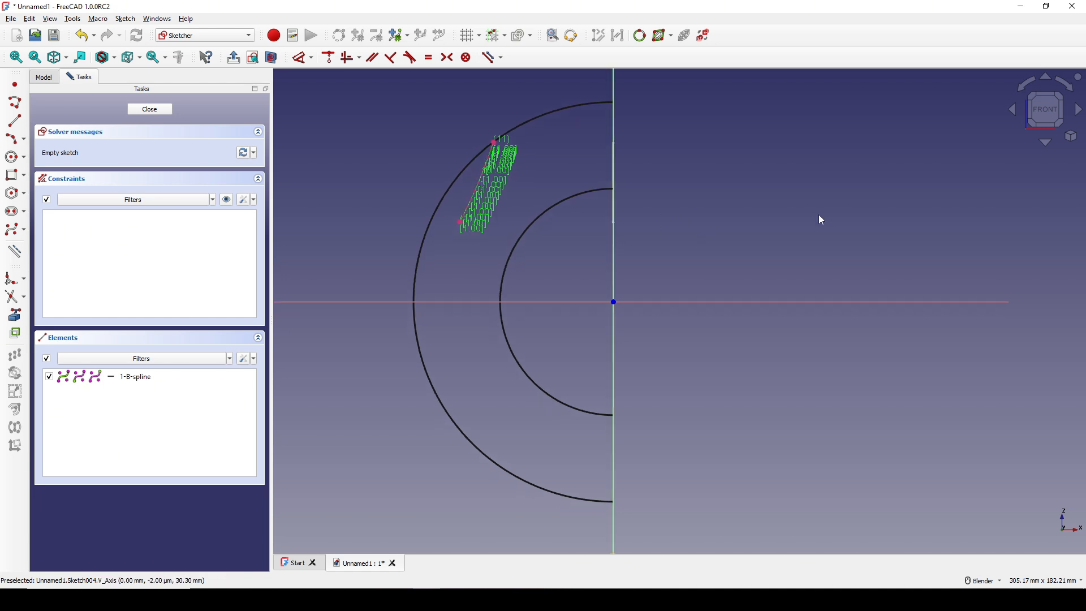
- Draw a line about 118 mm long from the origin to the upper left, constrain it onto the external edge's lower endpoint, and close the sketch
left_click(16, 120)
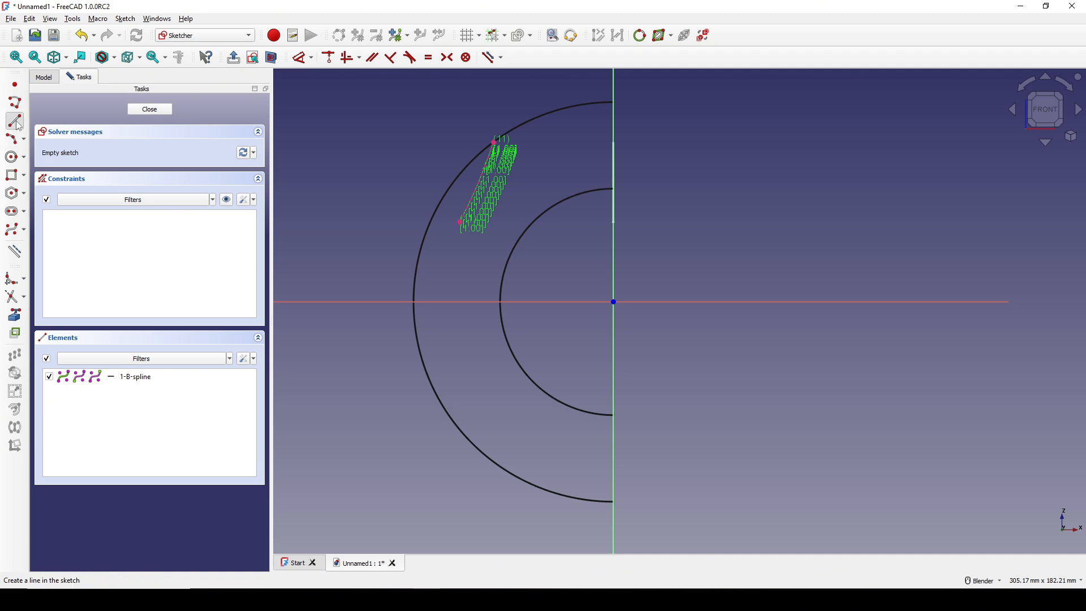
left_click(614, 302)
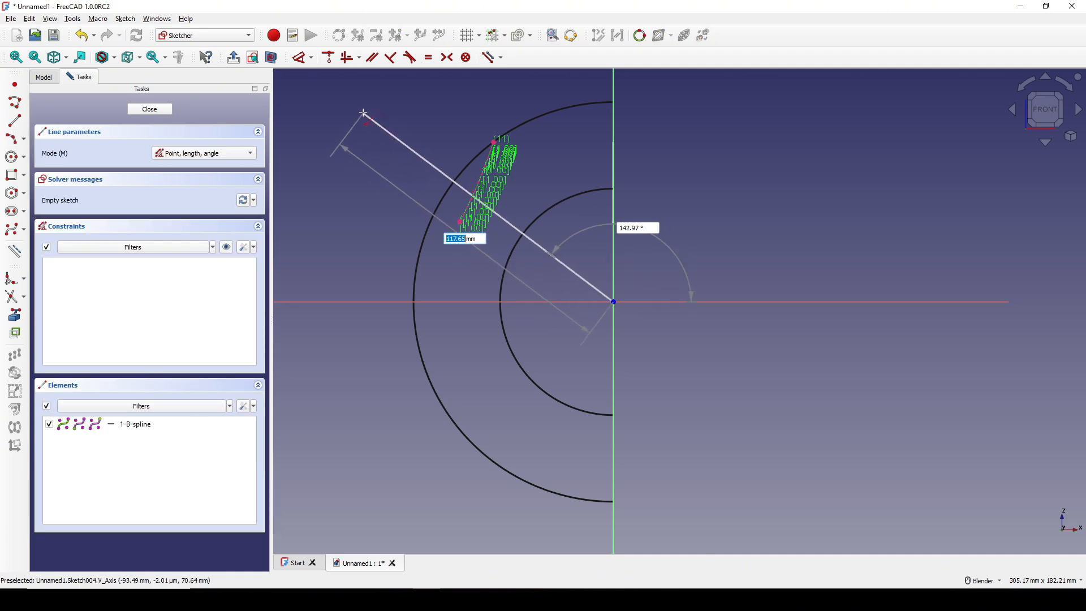
left_click(363, 113)
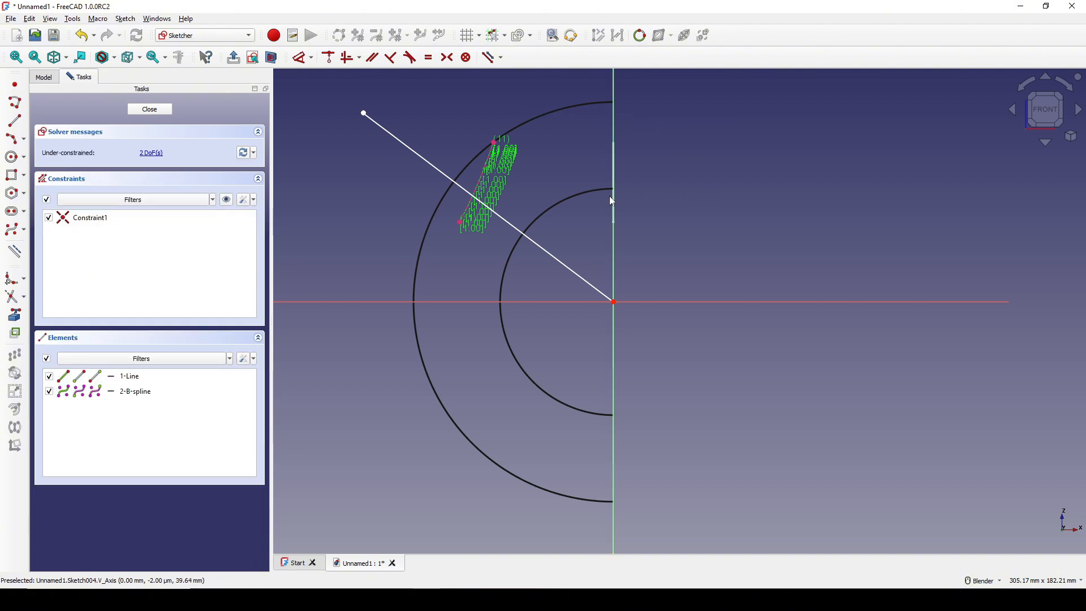
left_click(511, 223)
left_click(460, 223)
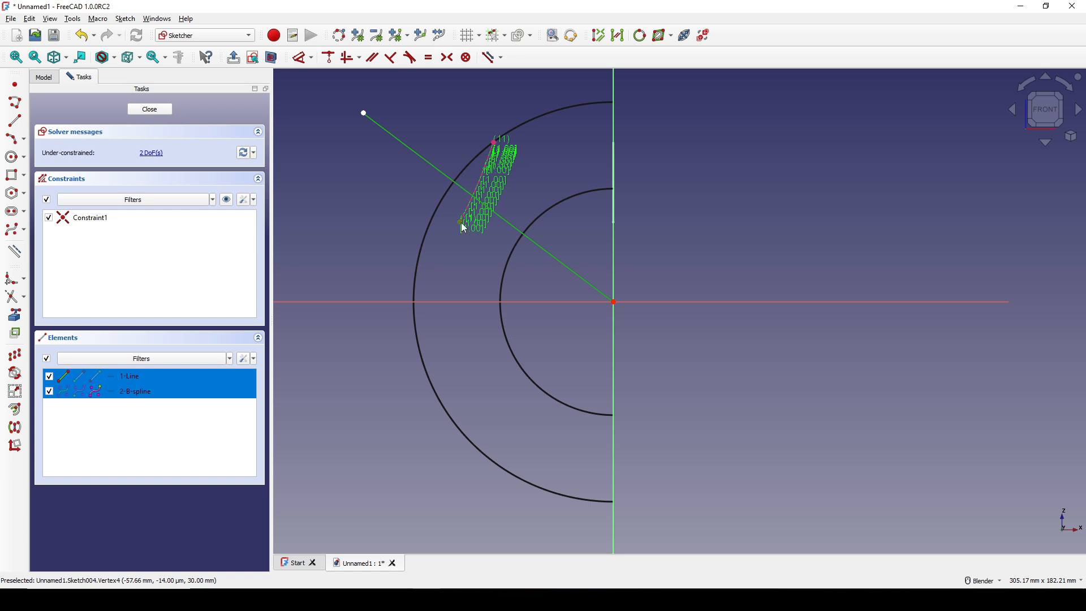
key("c")
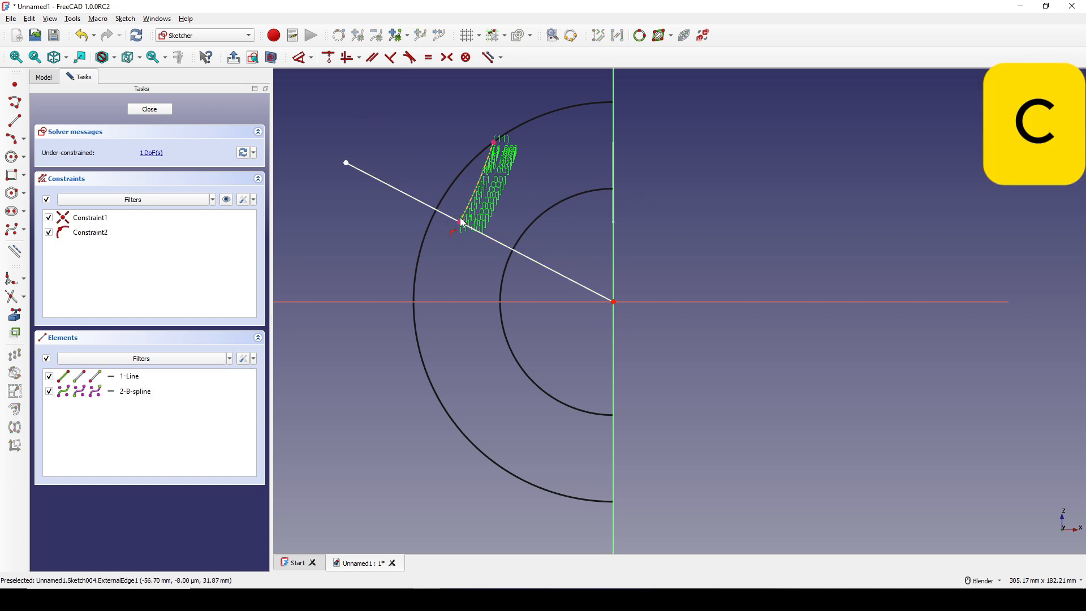
left_click(150, 109)
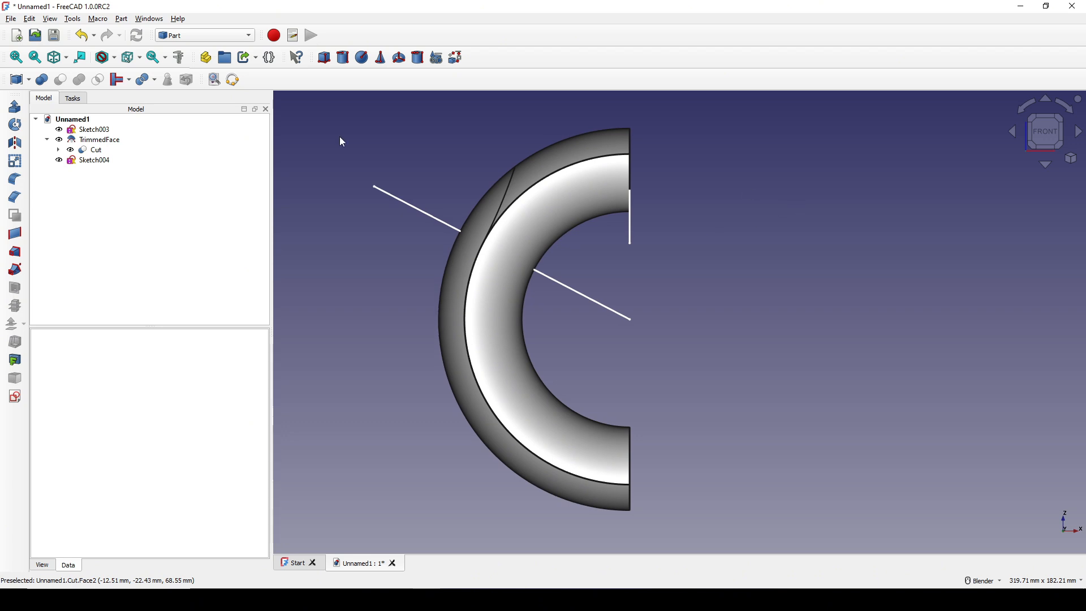
- In the Curves workbench, trim the Cut solid's inner face with the Sketch004 line, removing the portion above the line
left_click(208, 37)
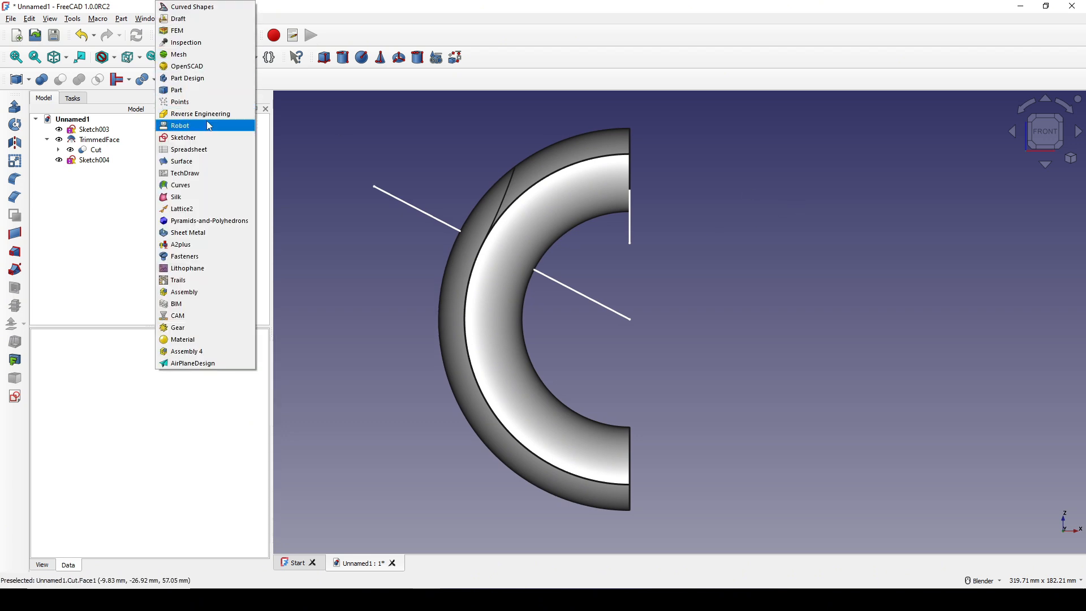
left_click(202, 185)
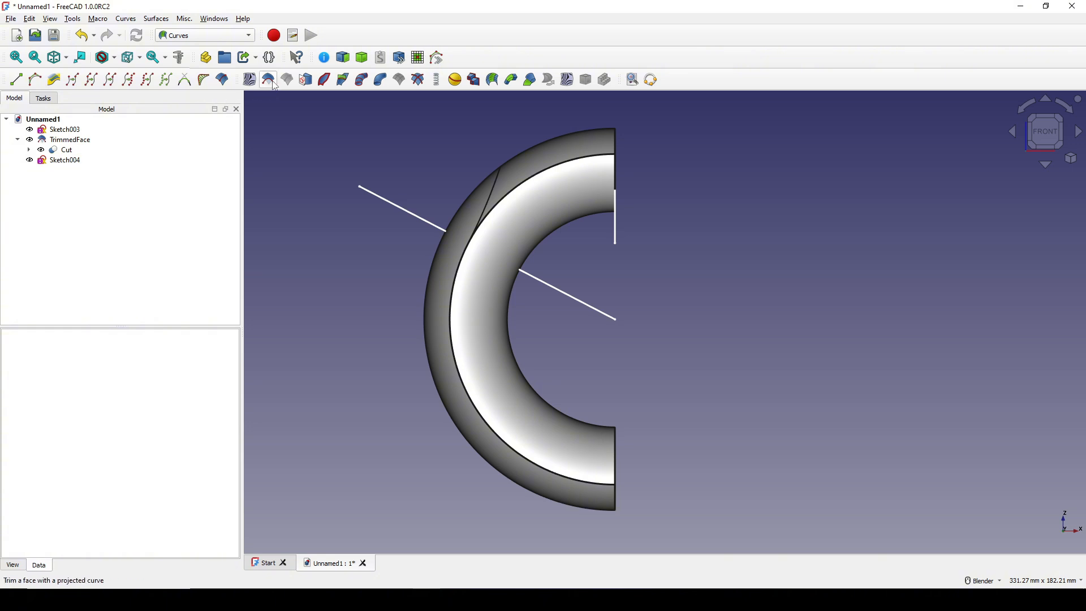
middle_click_drag(717, 211, 707, 222, "shift")
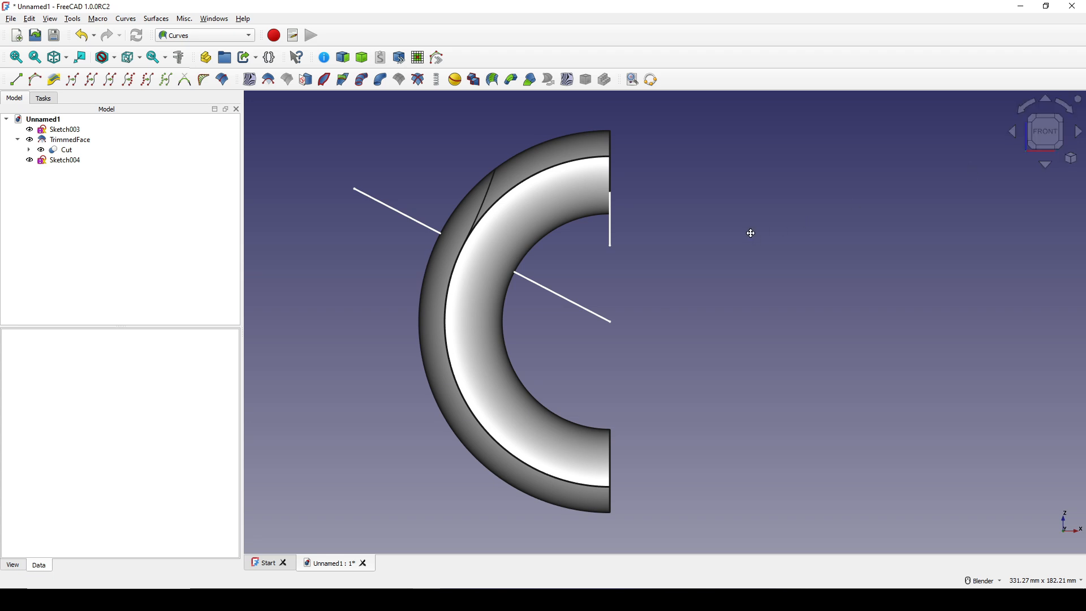
middle_click_drag(696, 242, 688, 240, "shift")
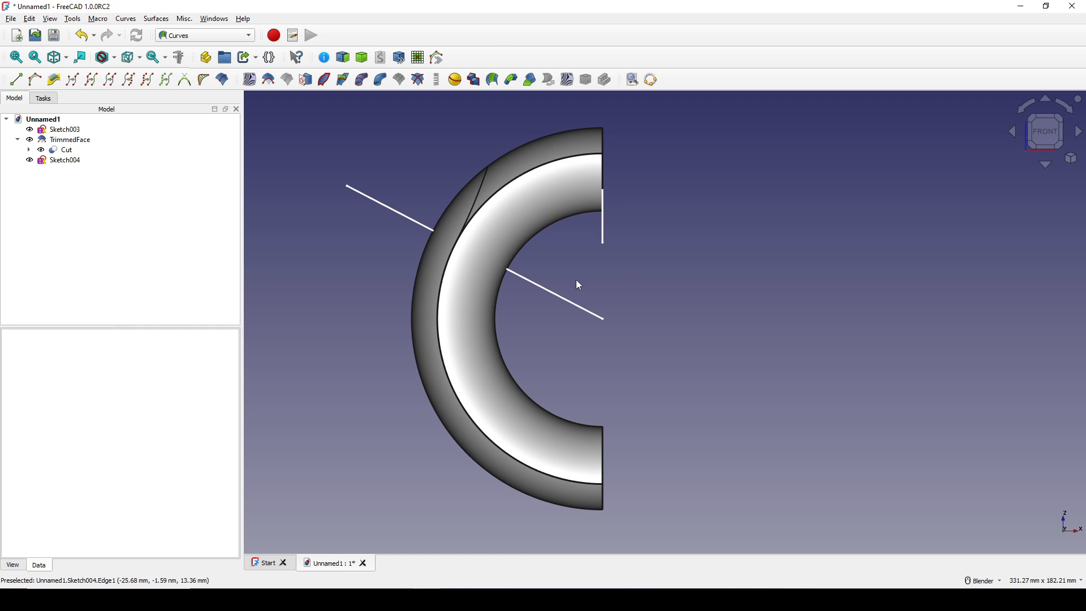
left_click(561, 294)
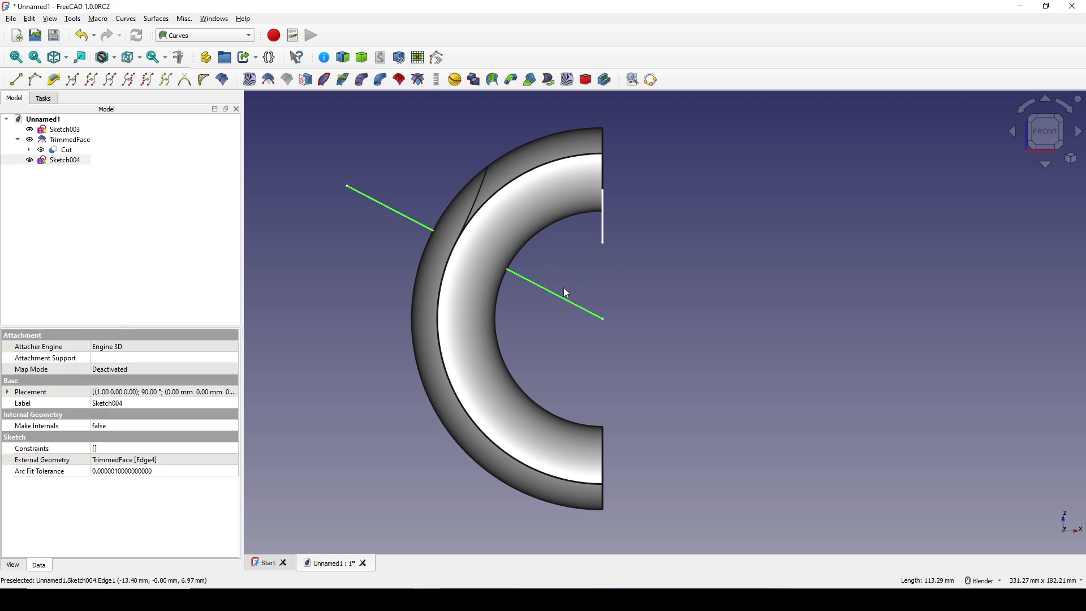
left_click(493, 394, "ctrl")
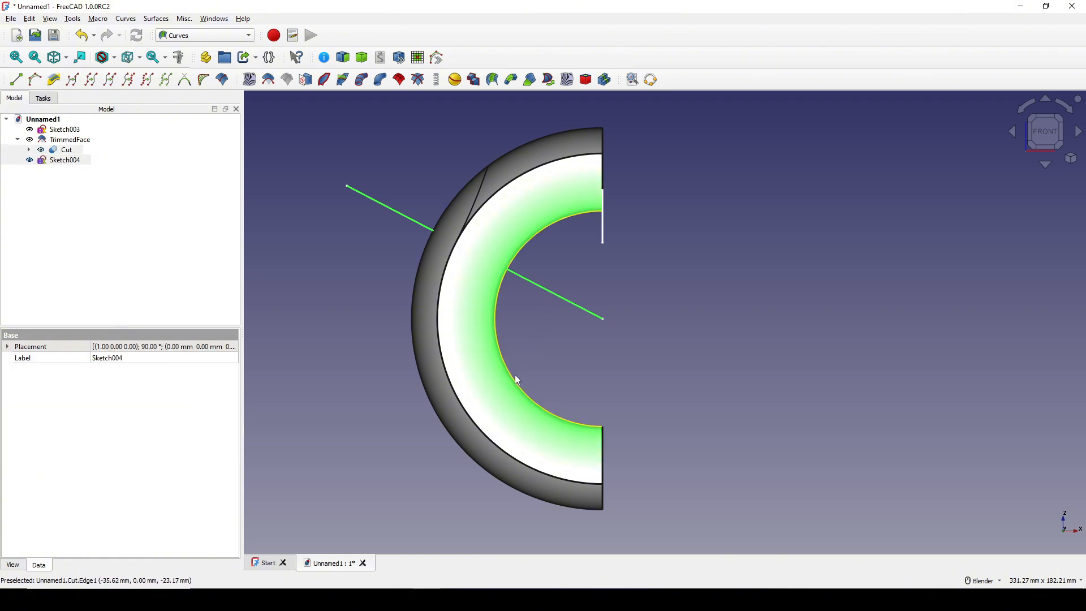
left_click(268, 82)
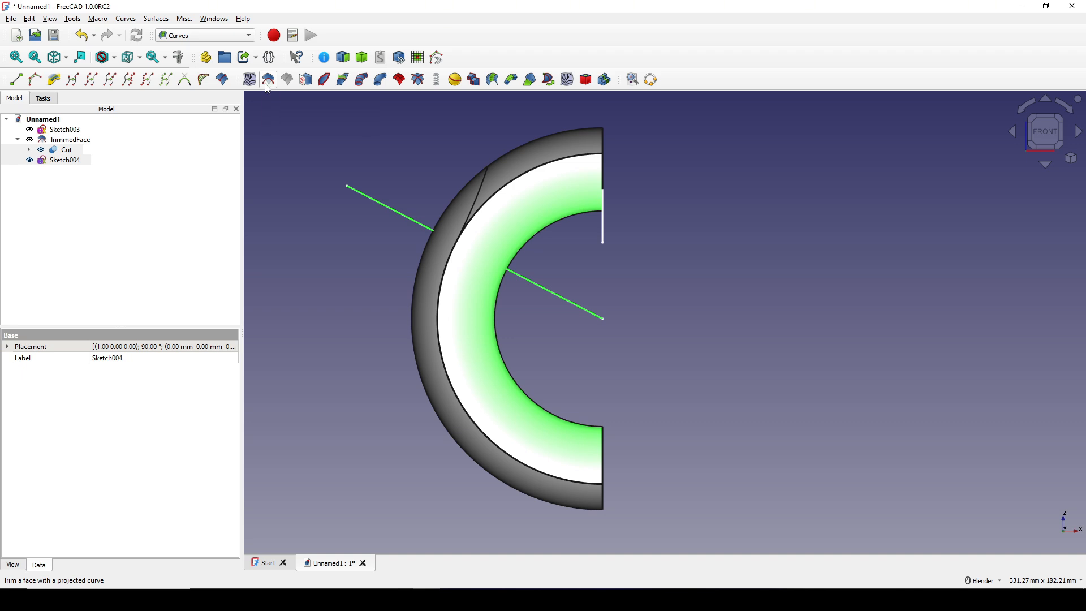
left_click(543, 200)
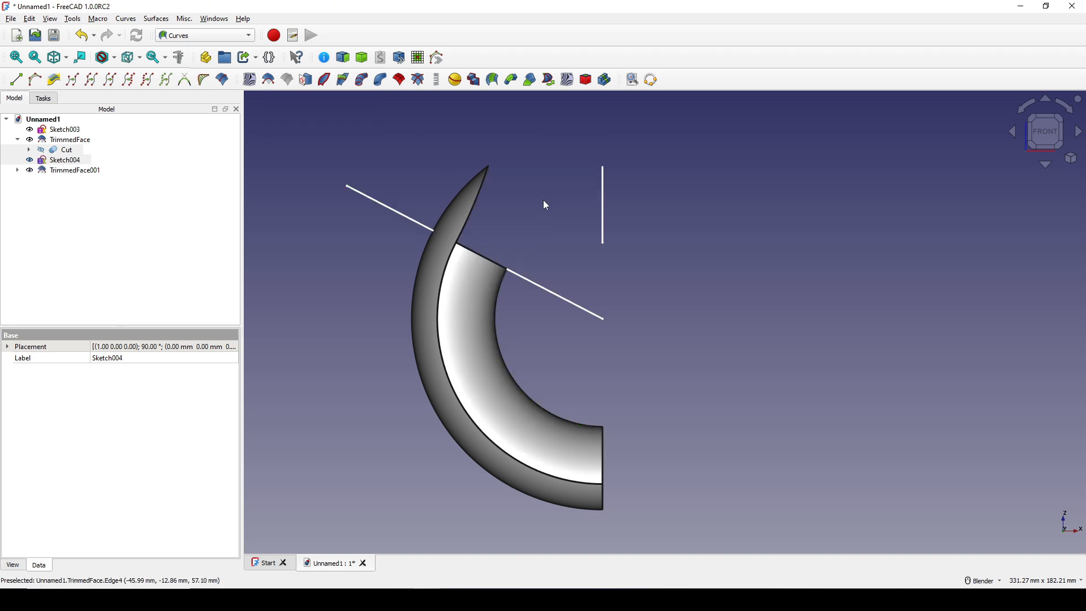
- Highlight the newly trimmed inner face and examine both trimmed faces from an oblique angle
left_click(76, 171)
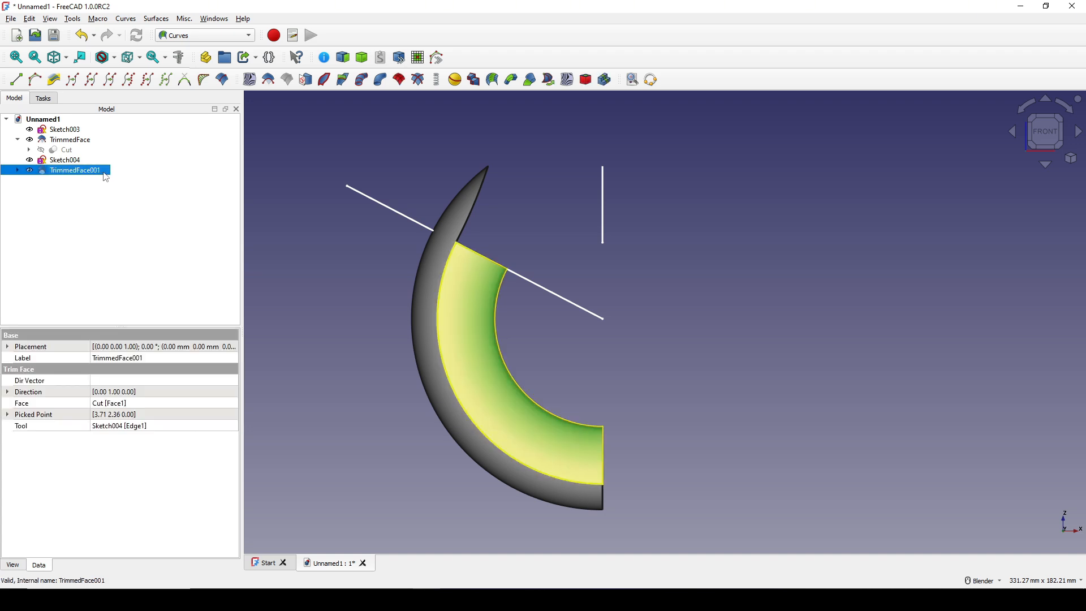
left_click(685, 303)
middle_click_drag(685, 304, 560, 329)
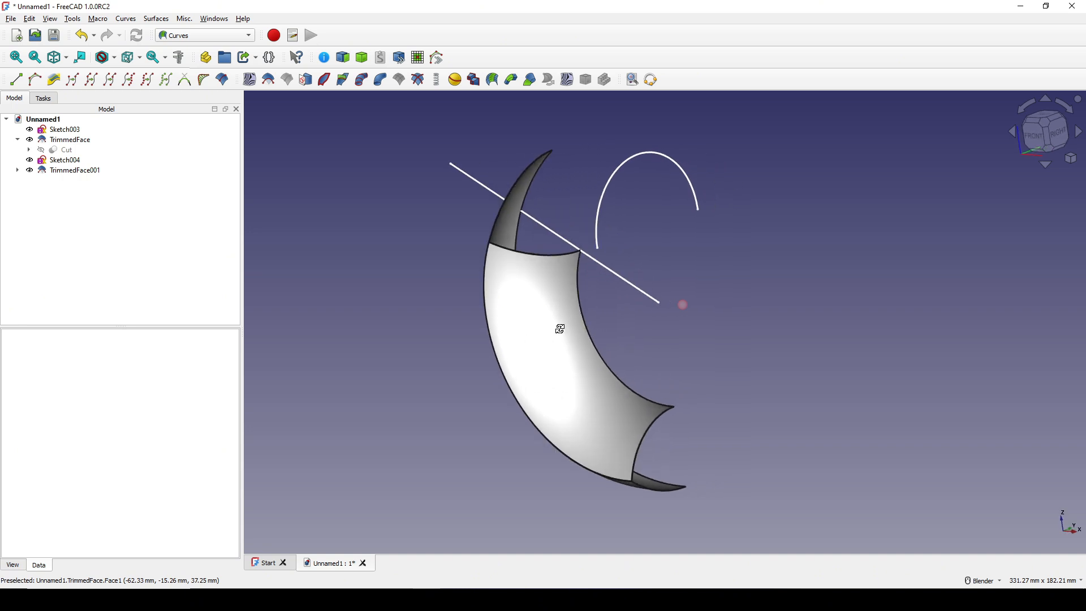
mouse_move(724, 376)
middle_mouse_down()
mouse_move(674, 332)
mouse_move(672, 345)
middle_mouse_up()
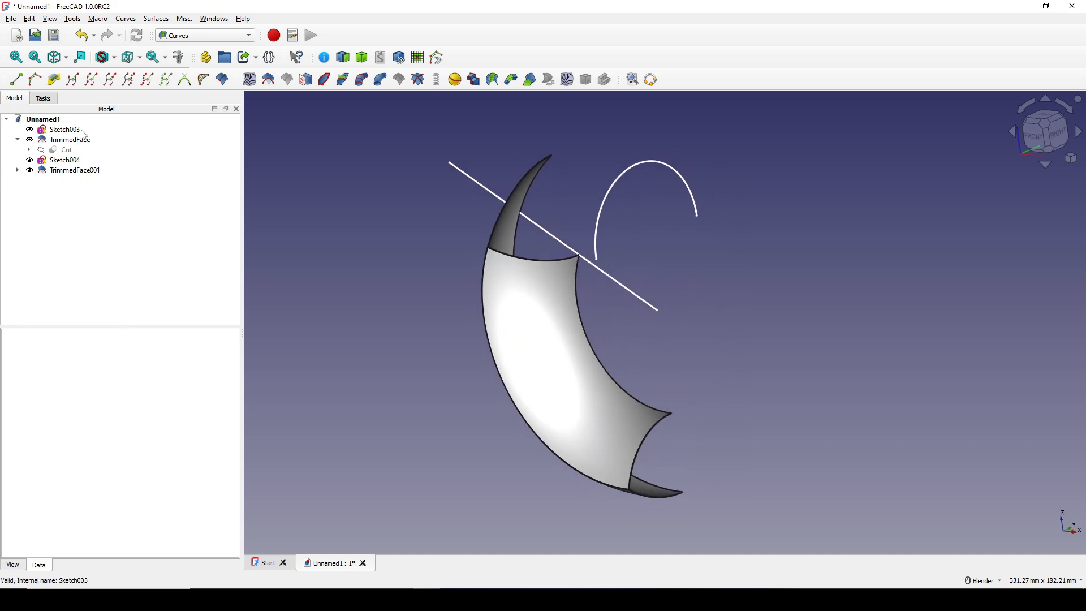
- Rename Sketch003 to TrimLine1 and Sketch004 to TrimLine2
left_click(61, 130)
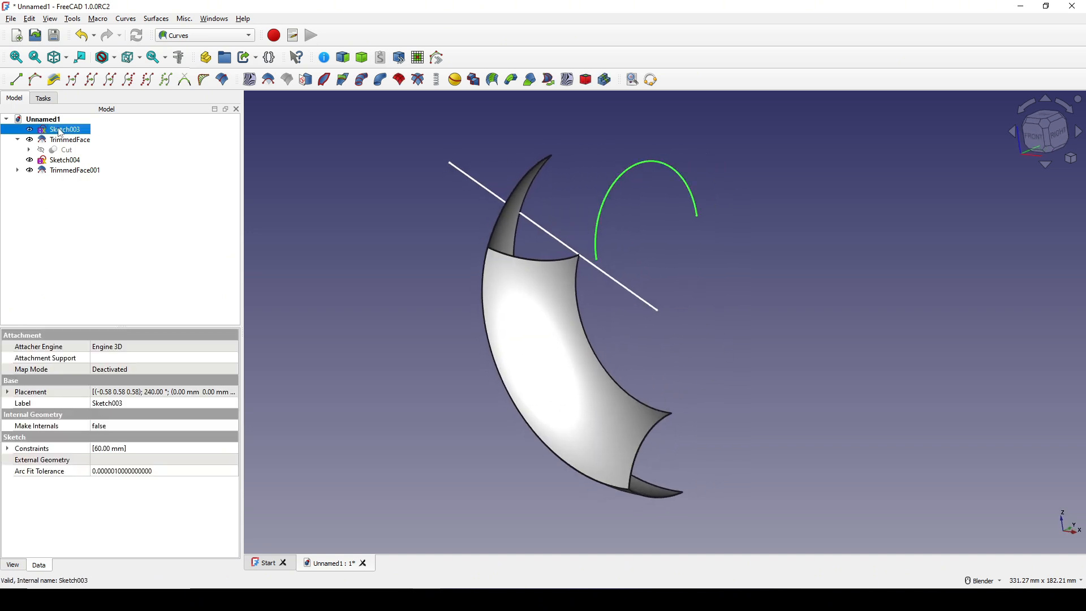
right_click(61, 131)
left_click(138, 462)
type("TrimLine1")
key("Return")
right_click(78, 162)
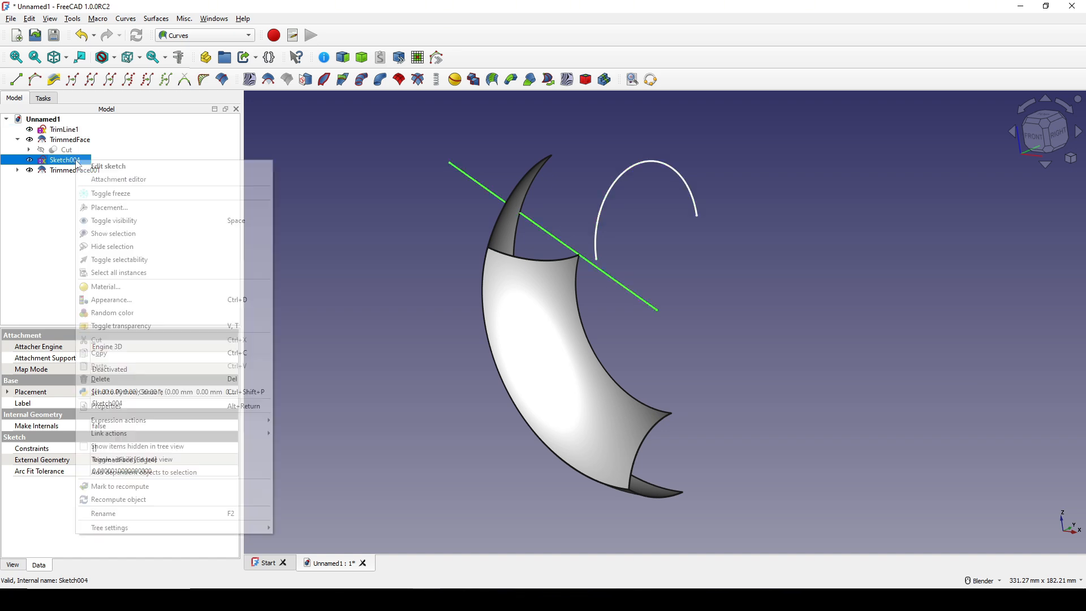
left_click(158, 514)
type("TrimLine2")
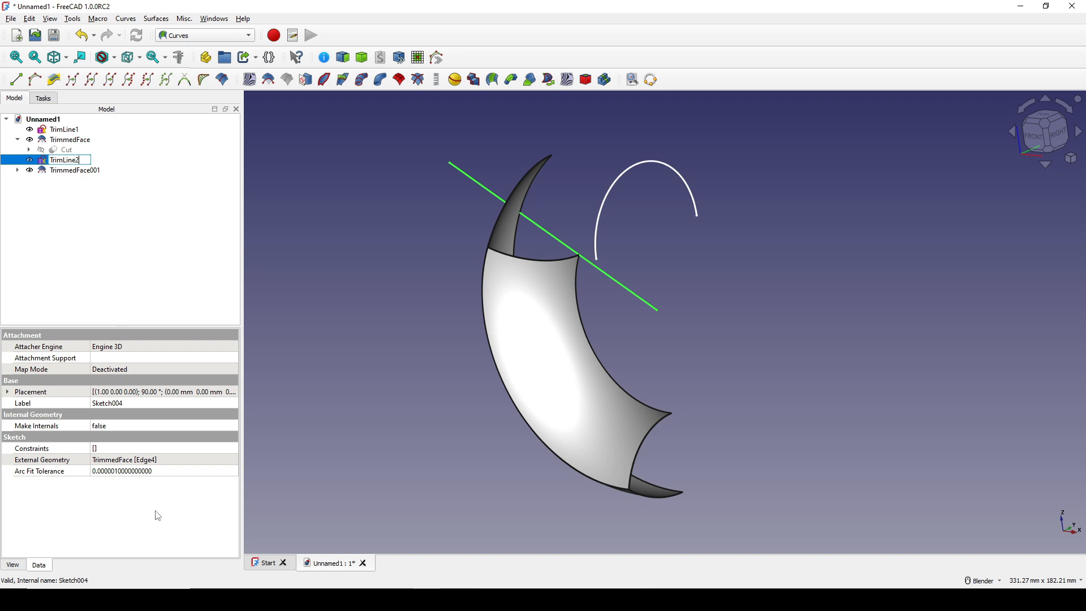
key("Return")
- Hide the TrimLine1 and TrimLine2 sketches and clear the selection
left_click(73, 132)
left_click(80, 162, "ctrl")
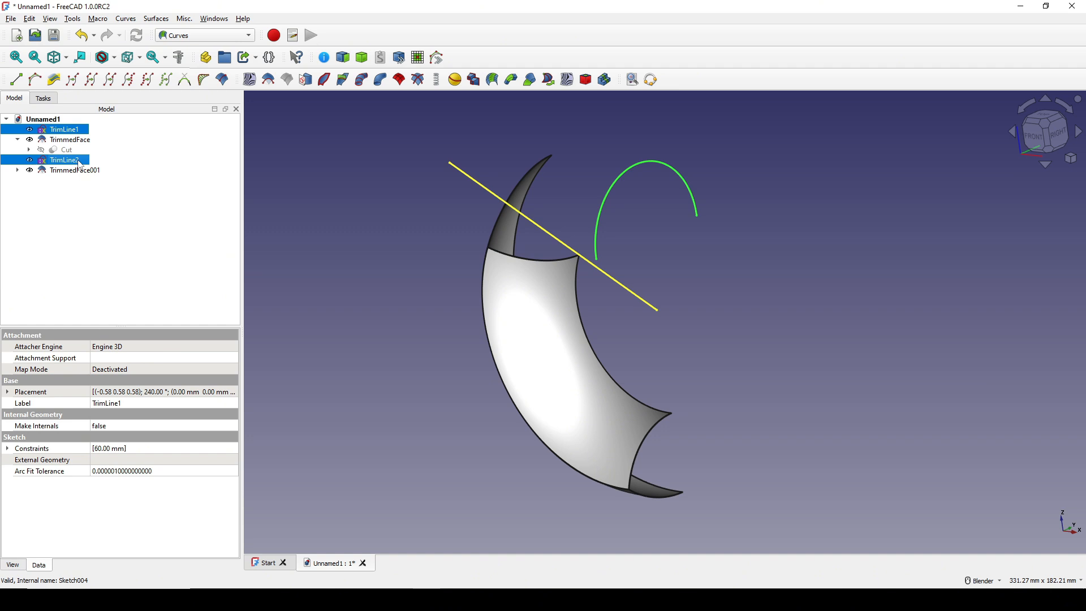
key("space")
middle_click_drag(648, 201, 631, 206, "shift")
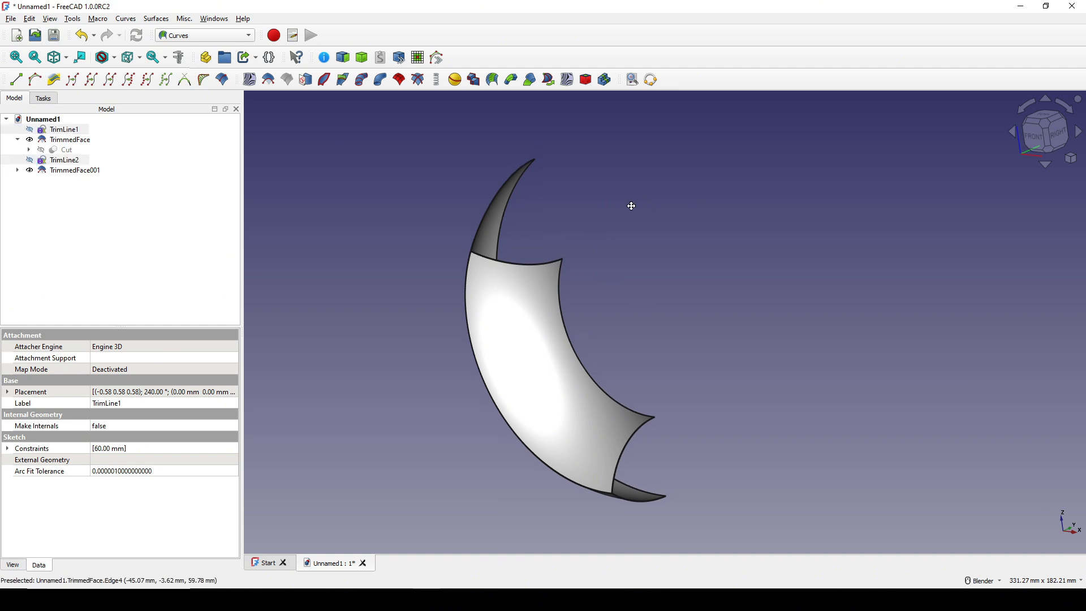
left_click(718, 216)
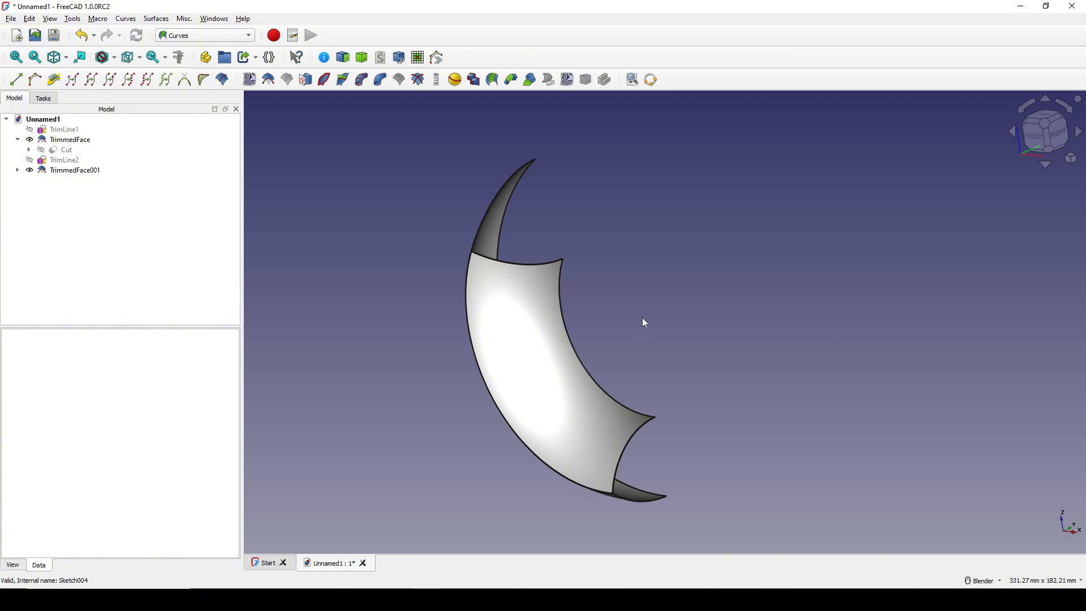
- Capture the model view for annotation and draw a hatched, rounded block freehand in red beside the trimmed faces
middle_click_drag(643, 320, 703, 315)
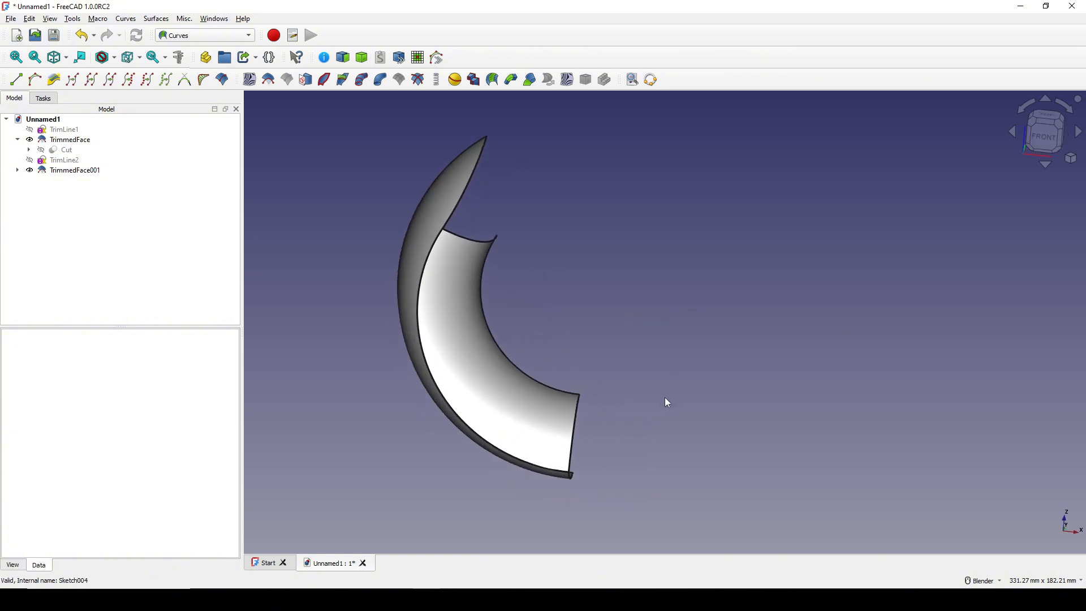
middle_click_drag(664, 397, 620, 398)
key("Print")
left_click_drag(336, 87, 841, 521)
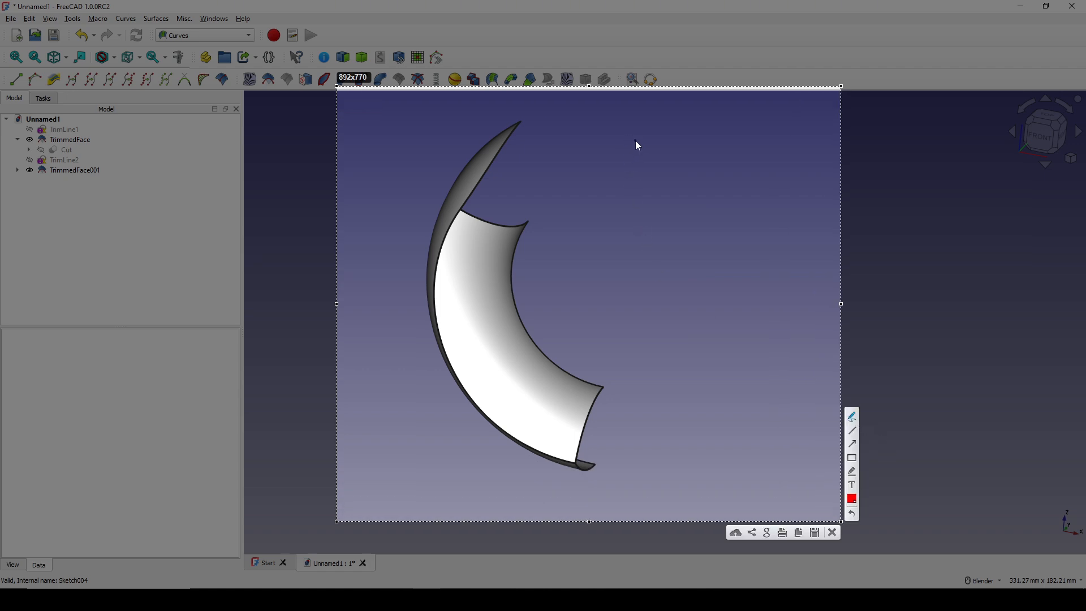
left_click_drag(636, 140, 626, 143)
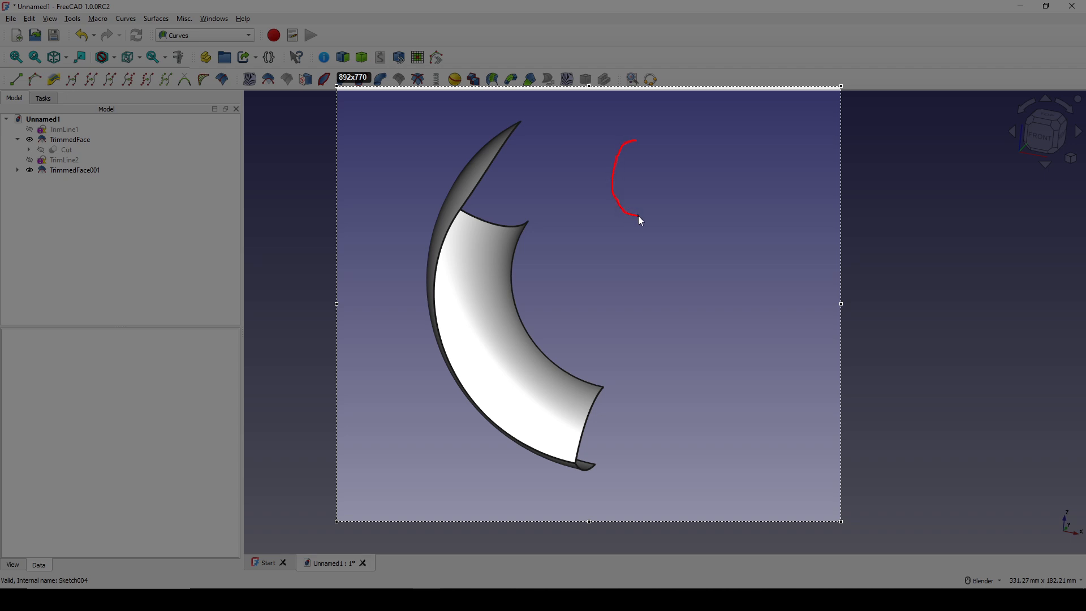
left_click_drag(638, 216, 640, 216)
left_click_drag(634, 139, 634, 140)
left_click_drag(637, 211, 715, 215)
left_click_drag(725, 143, 725, 142)
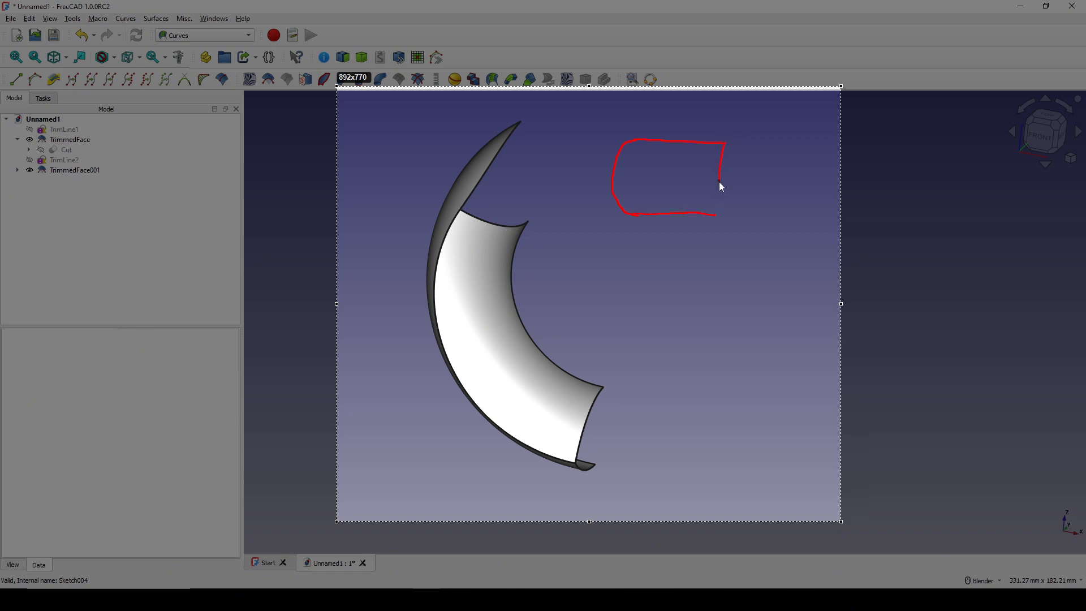
left_click_drag(725, 215, 727, 218)
left_click_drag(676, 155, 647, 180)
mouse_move(688, 164)
left_mouse_down()
mouse_move(668, 183)
mouse_move(679, 198)
left_mouse_up()
left_click_drag(711, 188, 693, 202)
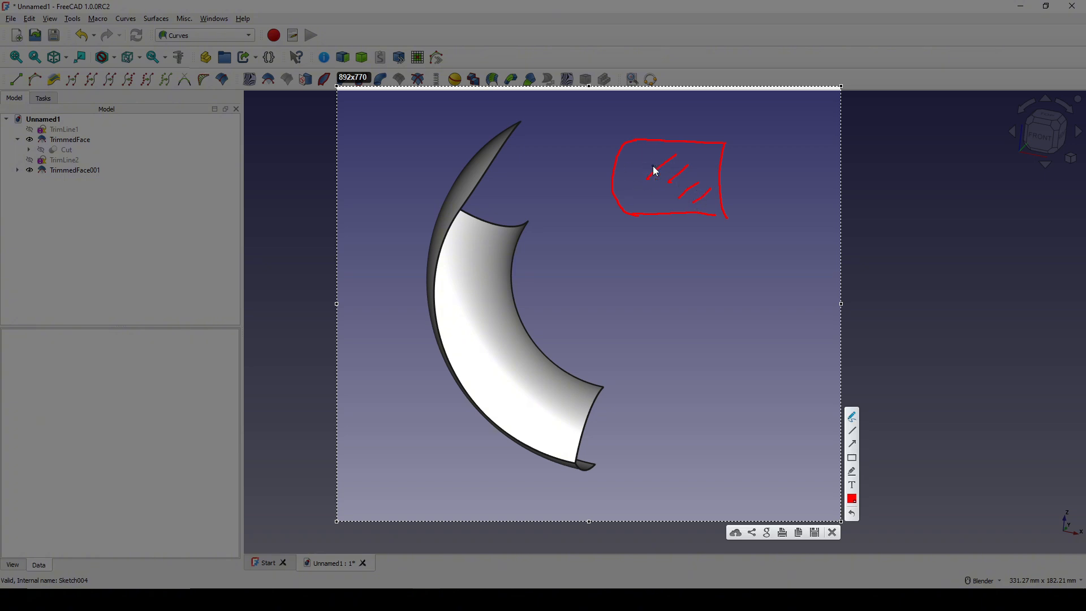
left_click_drag(629, 140, 615, 139)
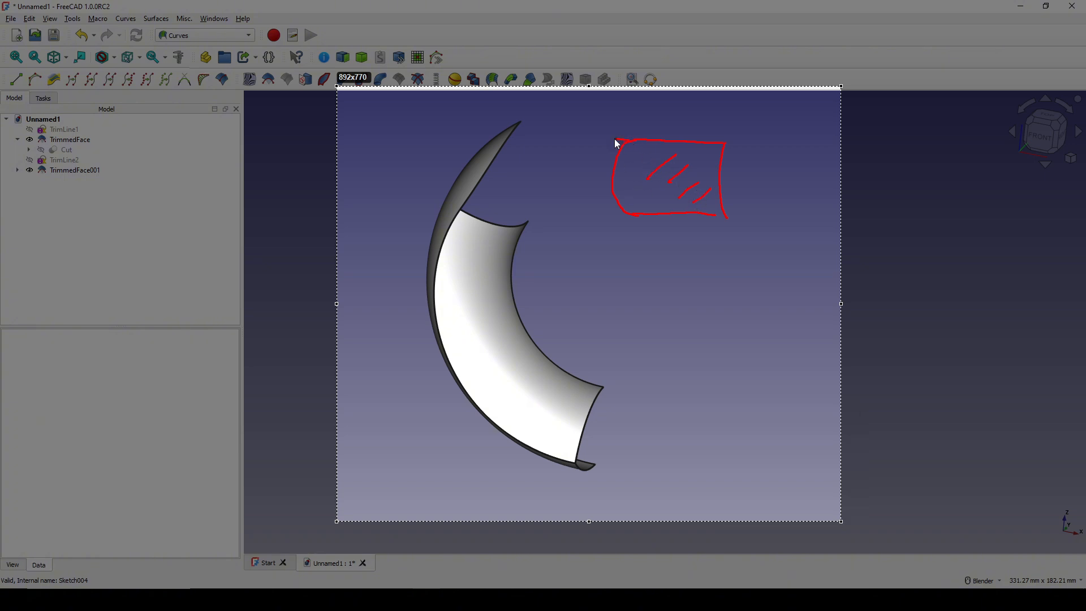
- Mark freehand connecting curves and hatching between the trimmed faces' open ends and the drawn block, and discard the annotated capture
left_click_drag(517, 129, 514, 128)
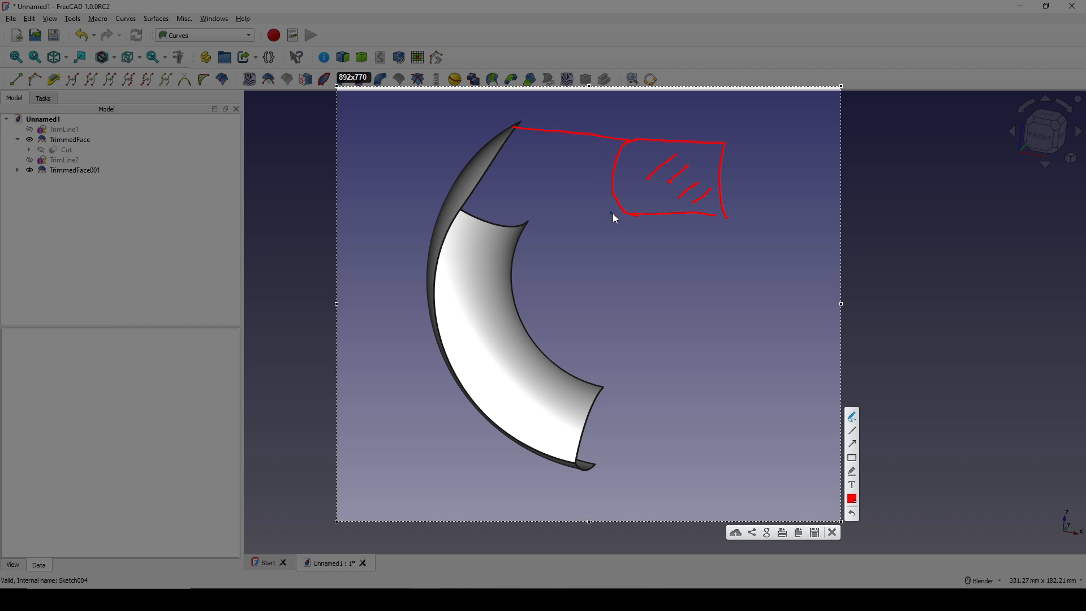
left_click_drag(524, 232, 525, 225)
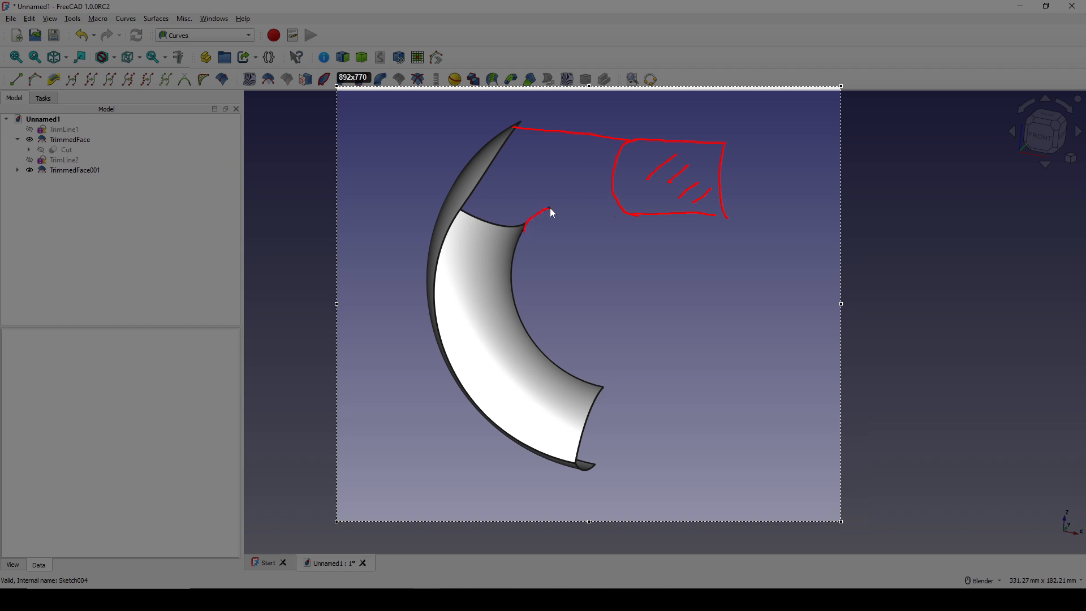
left_click_drag(634, 215, 633, 216)
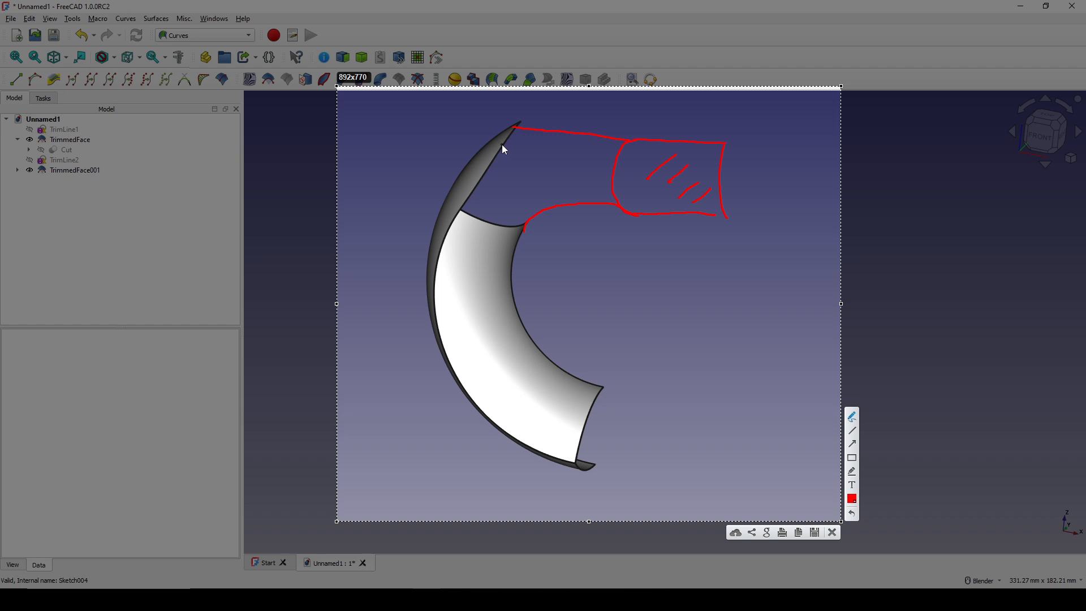
left_click_drag(502, 144, 618, 154)
left_click_drag(505, 232, 511, 215)
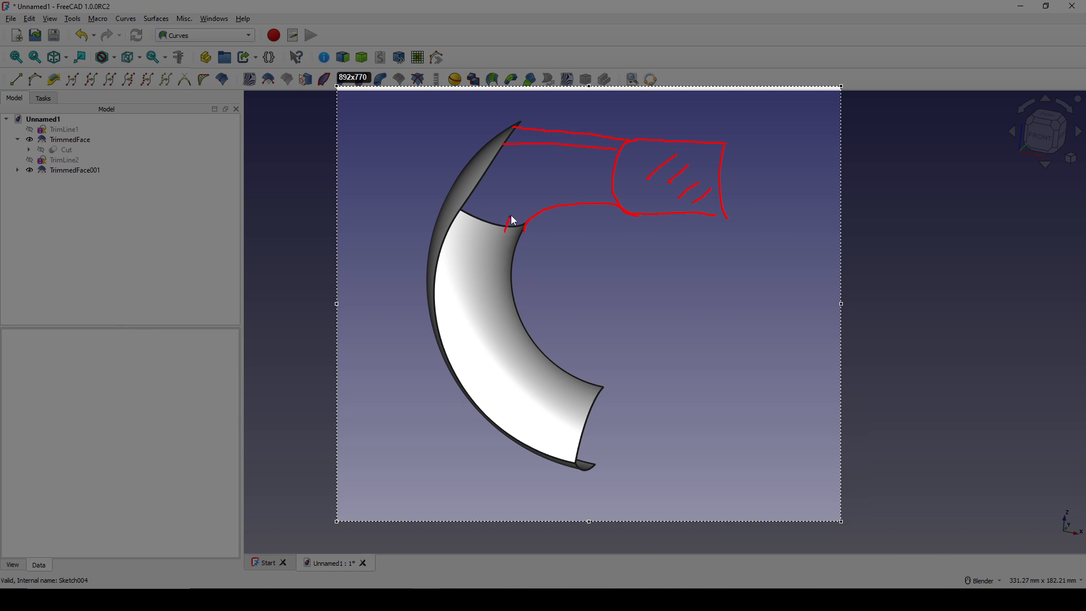
left_click_drag(592, 178, 614, 177)
left_click_drag(490, 181, 503, 193)
left_click_drag(507, 161, 532, 173)
left_click_drag(542, 152, 569, 163)
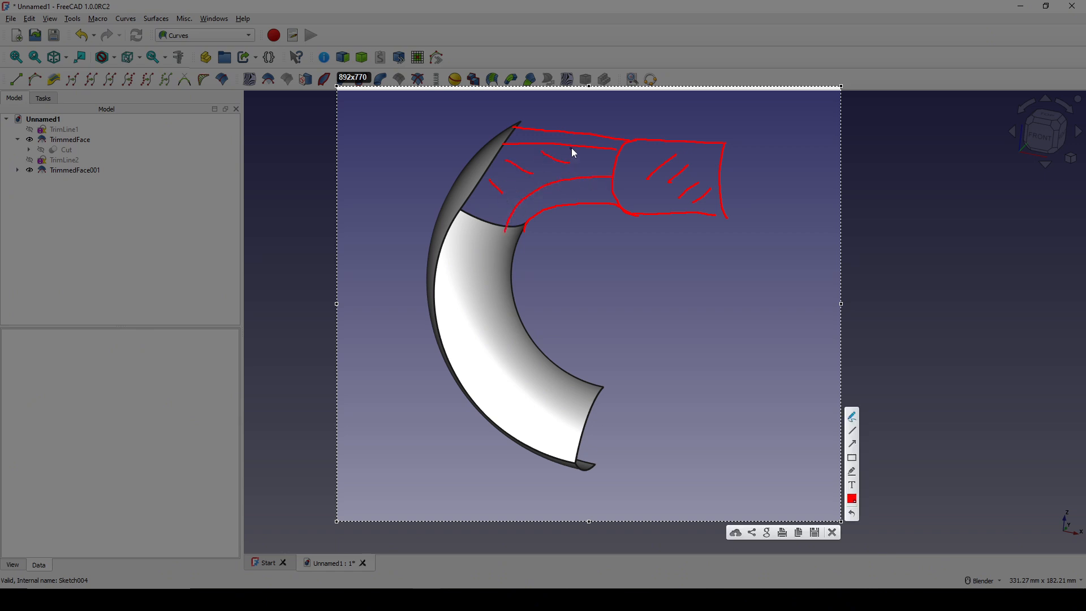
left_click(833, 532)
- Switch to the Part workbench and create a new sketch on the YZ-plane
mouse_move(705, 288)
middle_mouse_down()
mouse_move(715, 255)
mouse_move(733, 250)
middle_mouse_up()
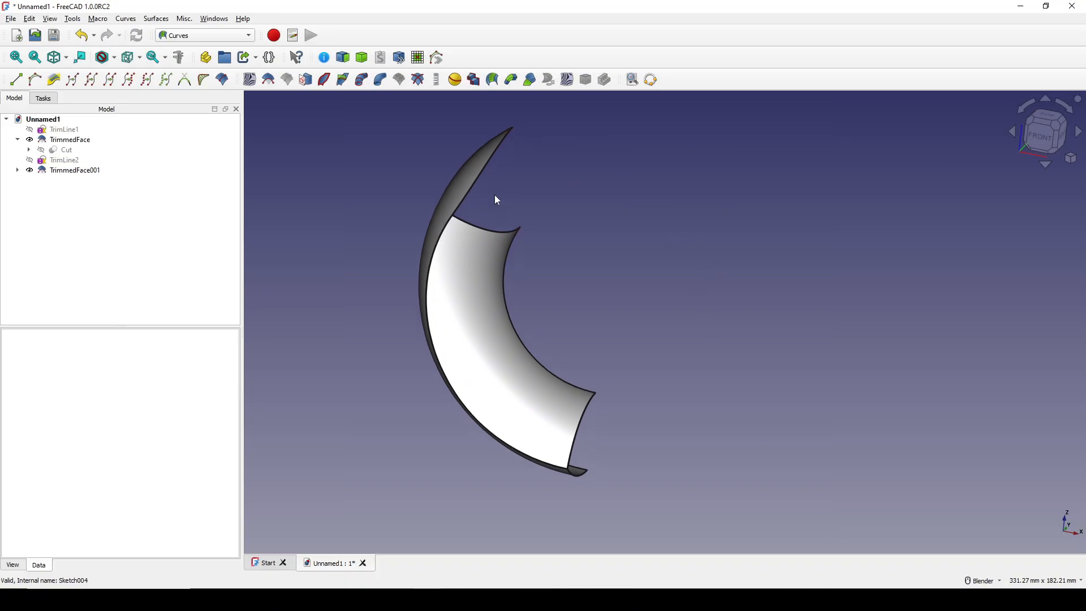
left_click(196, 35)
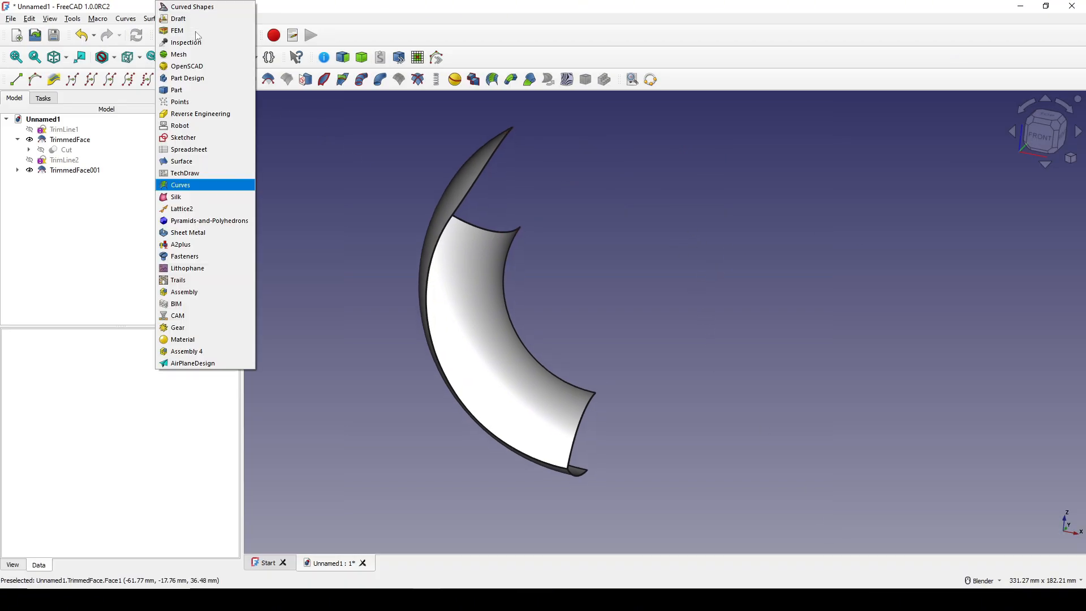
left_click(192, 91)
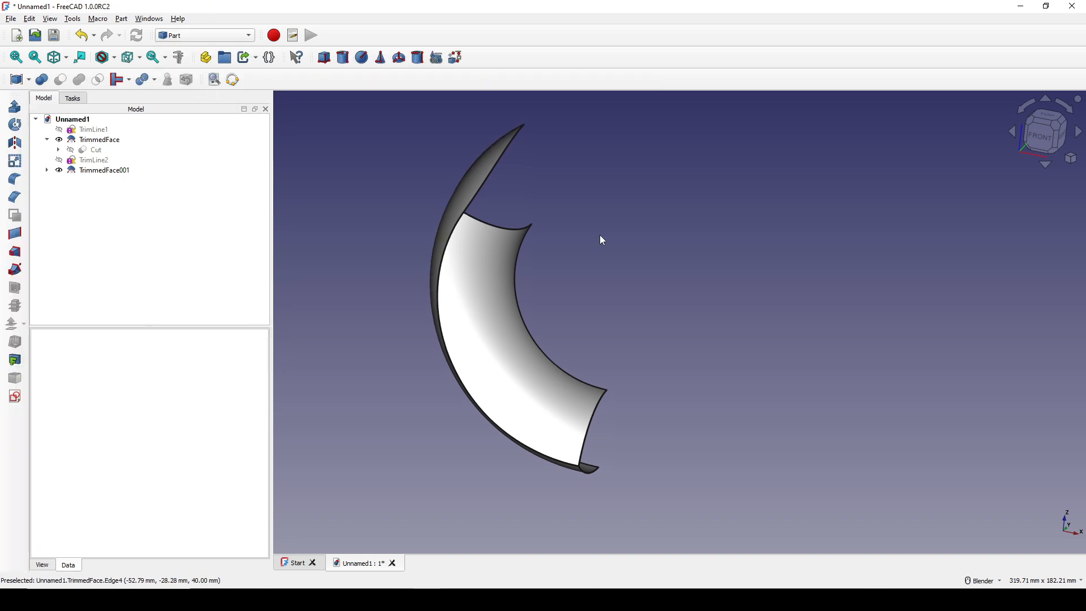
left_click(15, 396)
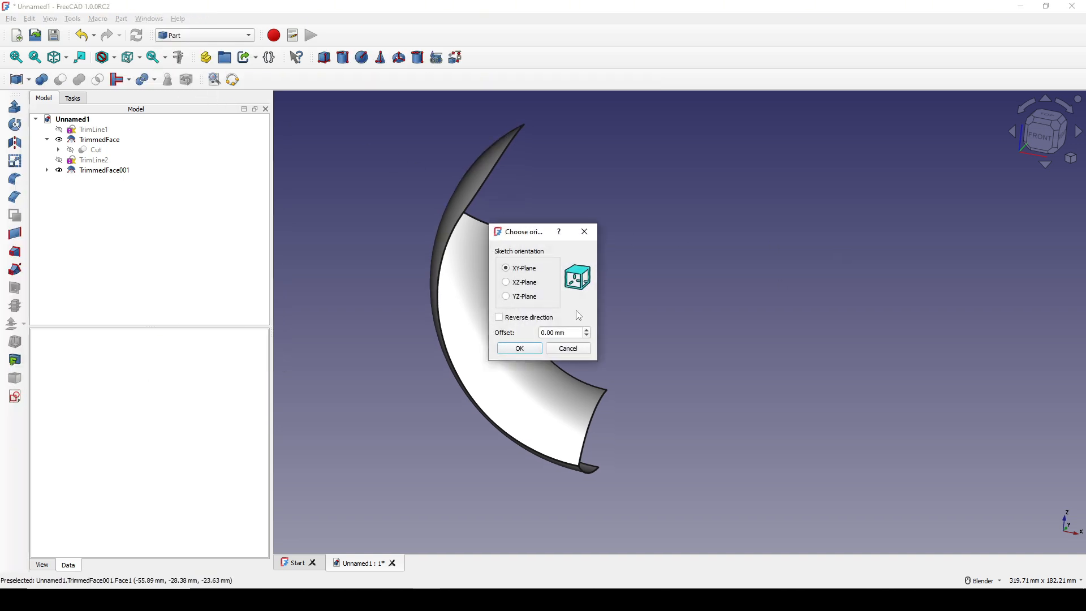
left_click(523, 282)
left_click(521, 296)
left_click(526, 348)
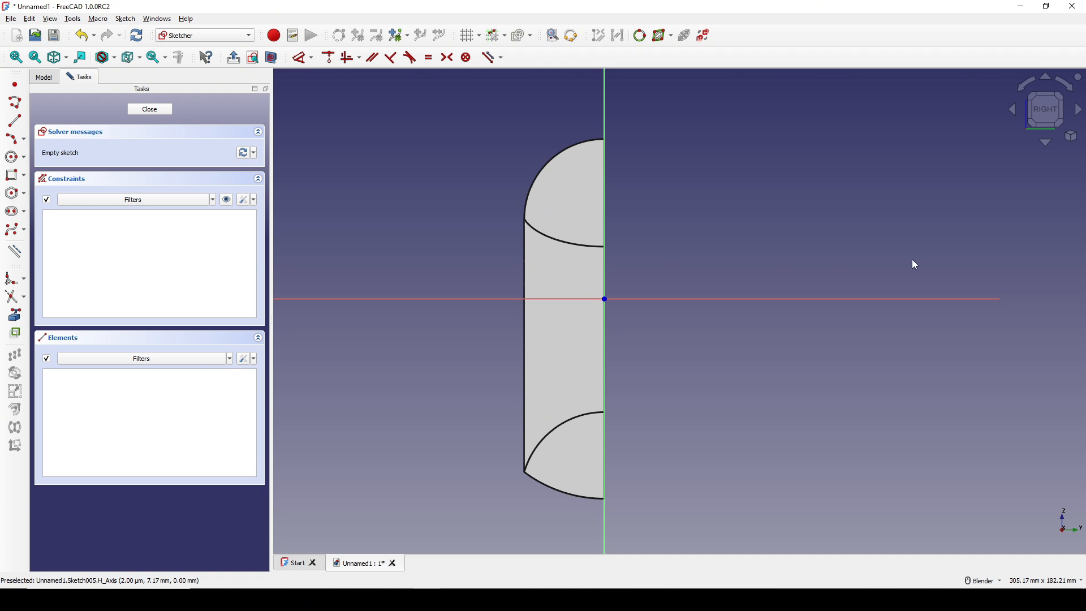
- Draw a centre ellipse with a minor radius of about 23 mm, above the horizontal axis on the empty side of the vertical axis
left_click(24, 160)
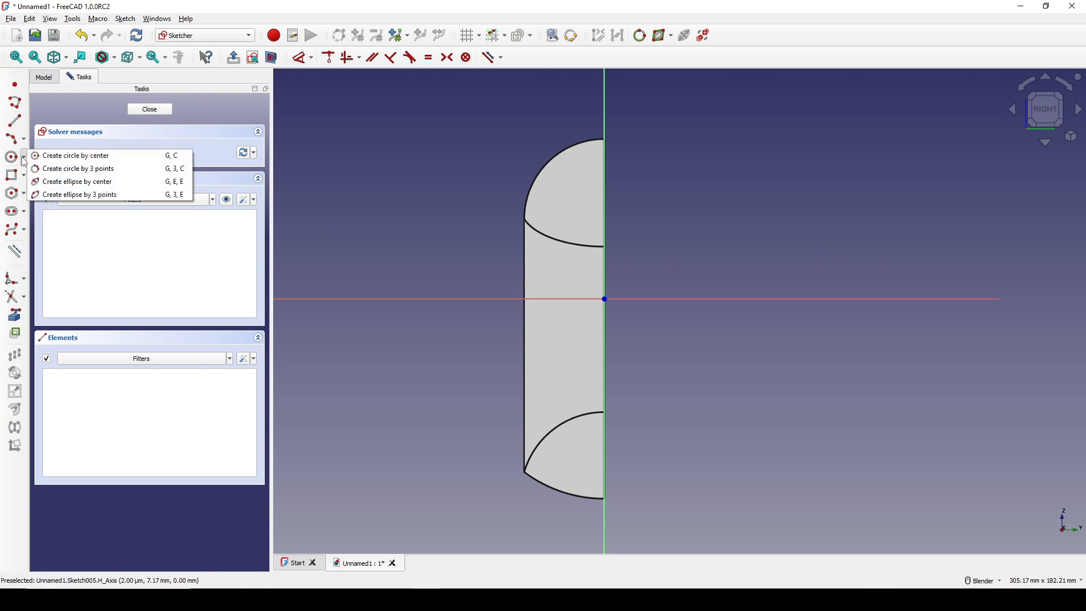
left_click(83, 182)
left_click(717, 209)
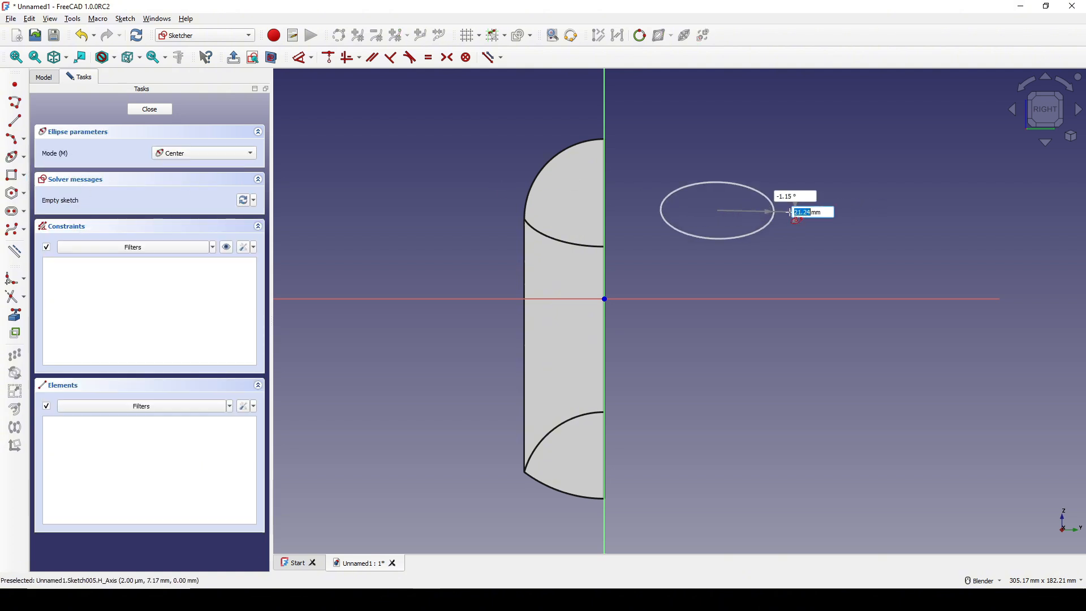
left_click(830, 210)
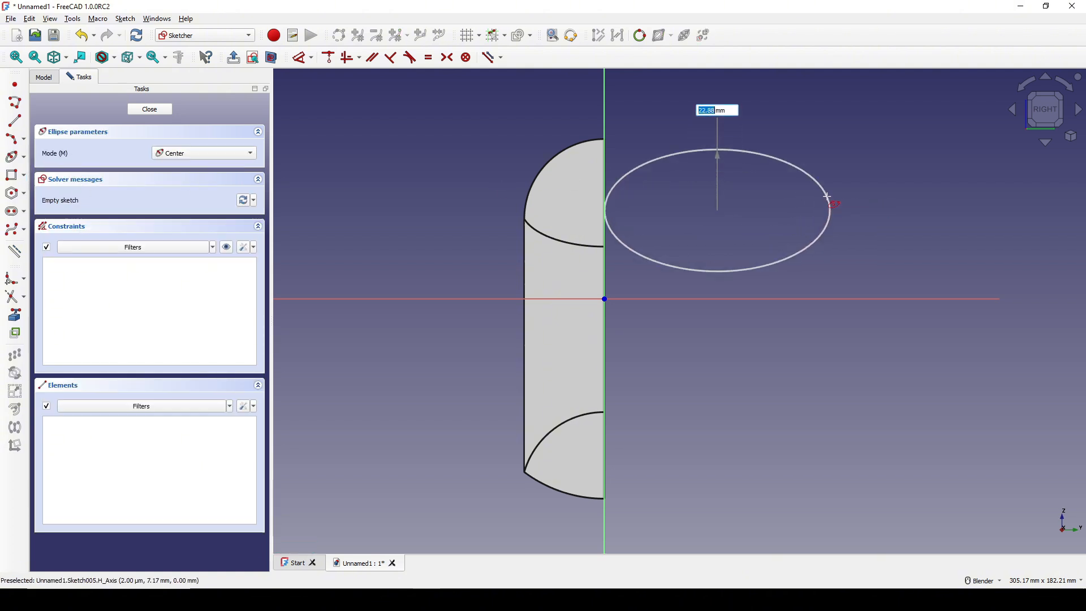
left_click(831, 206)
right_click(881, 177)
middle_click_drag(877, 178, 838, 183, "shift")
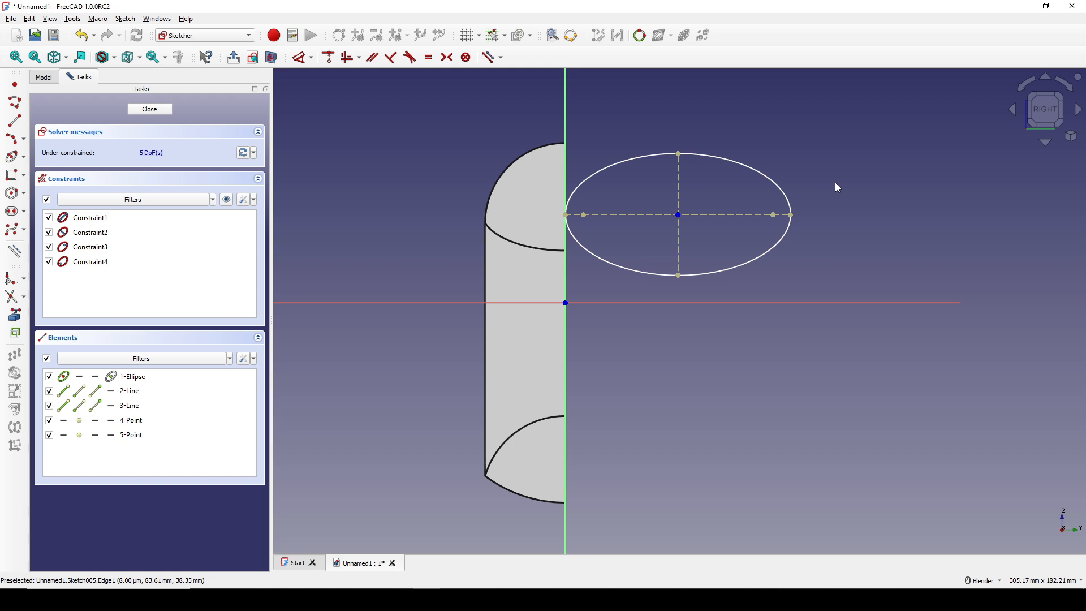
- Constrain the ellipse's major axis horizontal and set its centre 51.25 mm above the horizontal axis
left_click(726, 213)
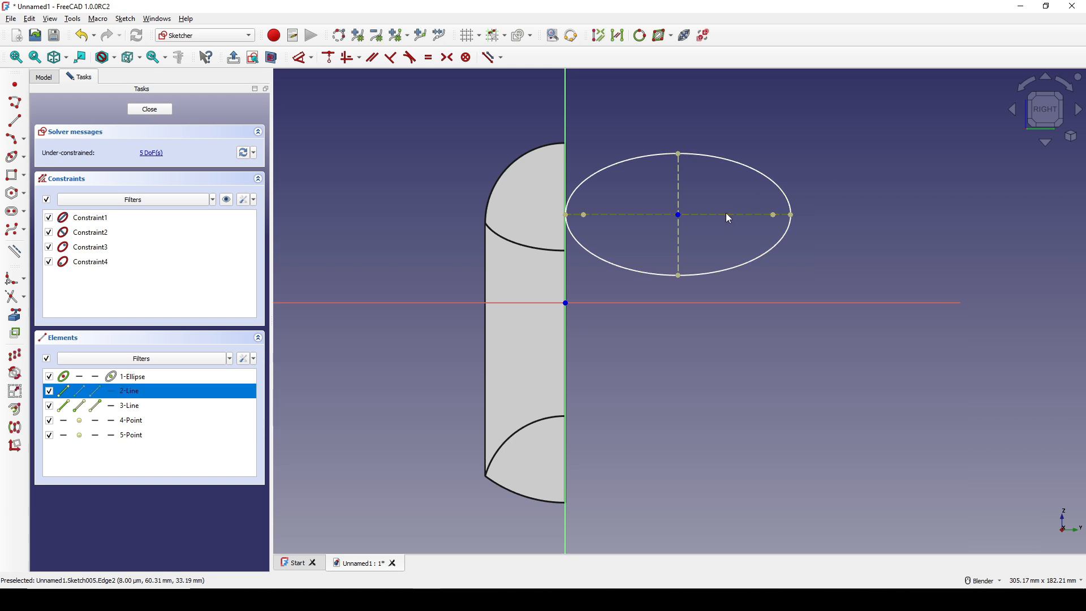
key("h")
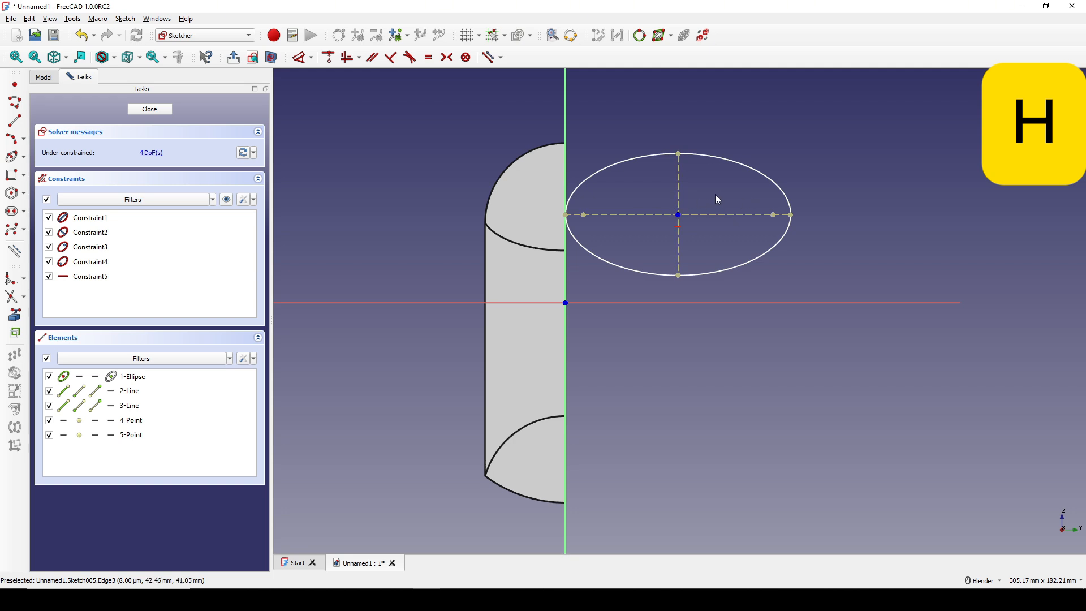
left_click(681, 219)
key("d")
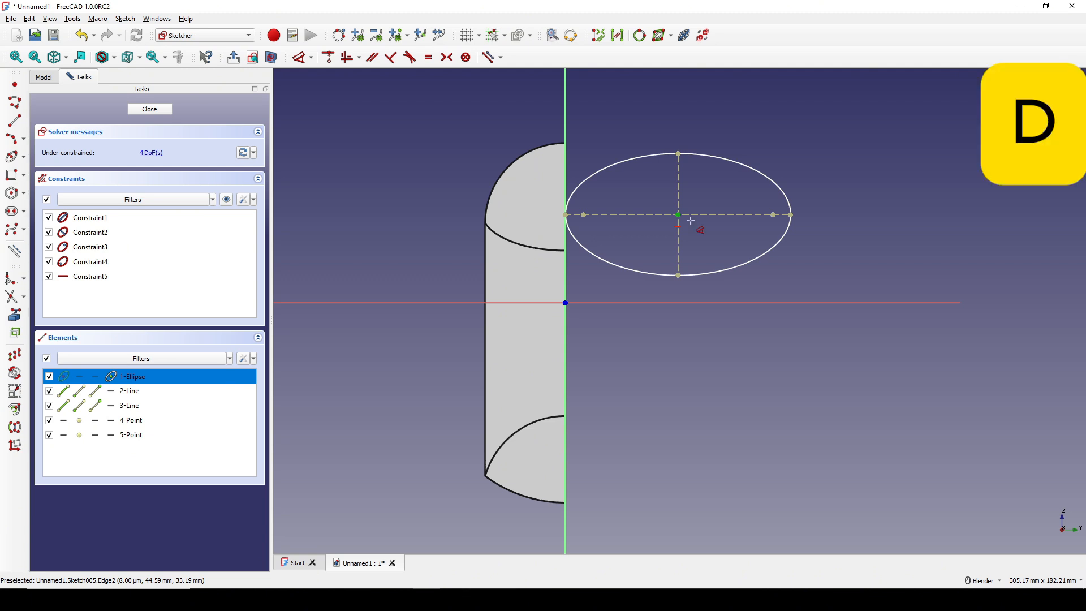
left_click(843, 235)
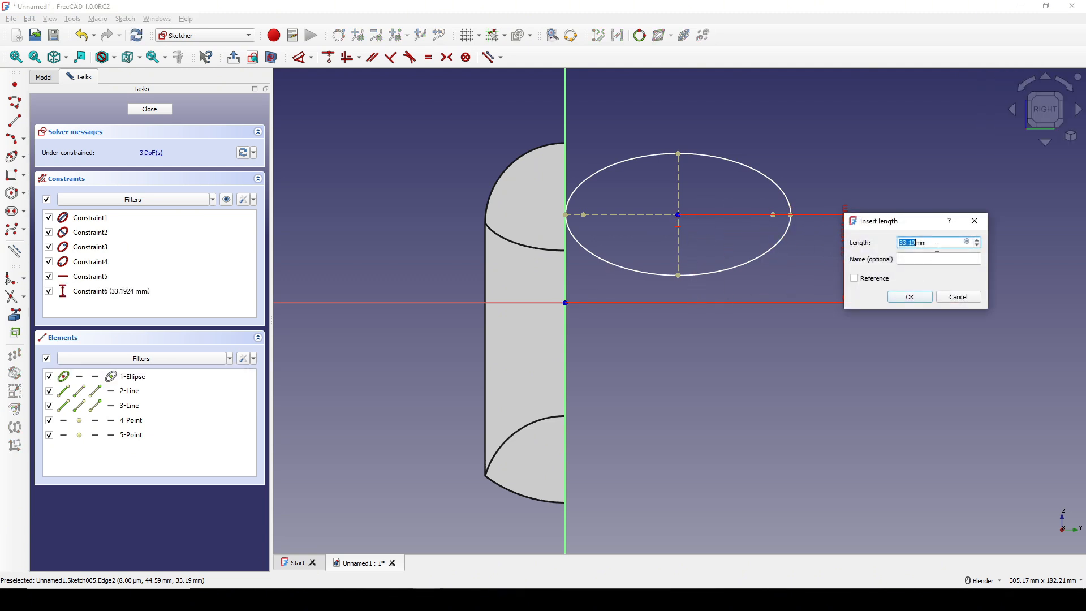
type("51.25")
key("Return")
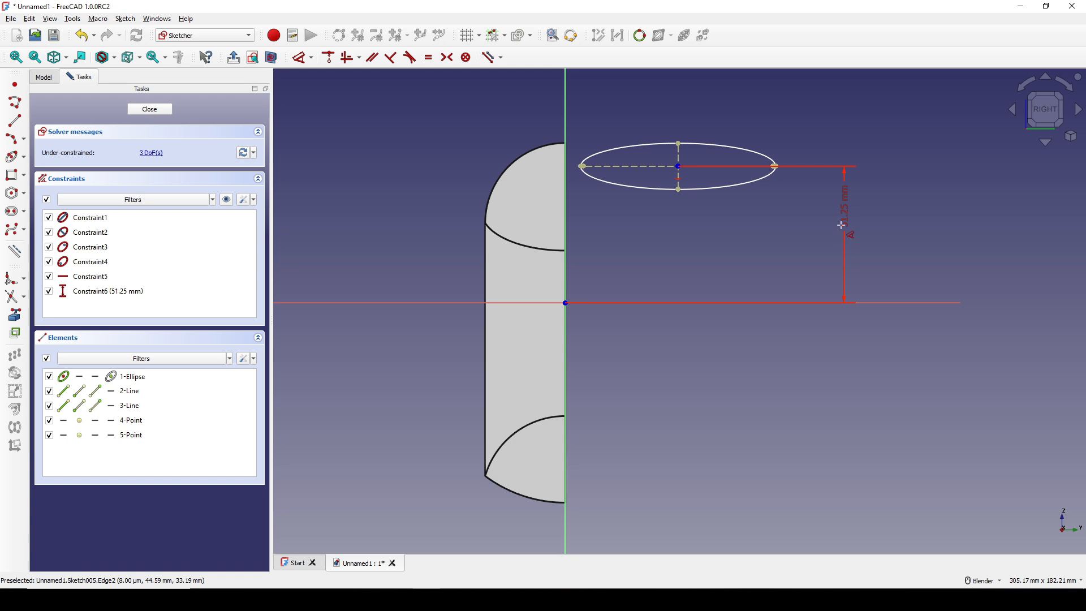
- Set the length of the ellipse's minor axis to 17.5 mm
left_click(680, 173)
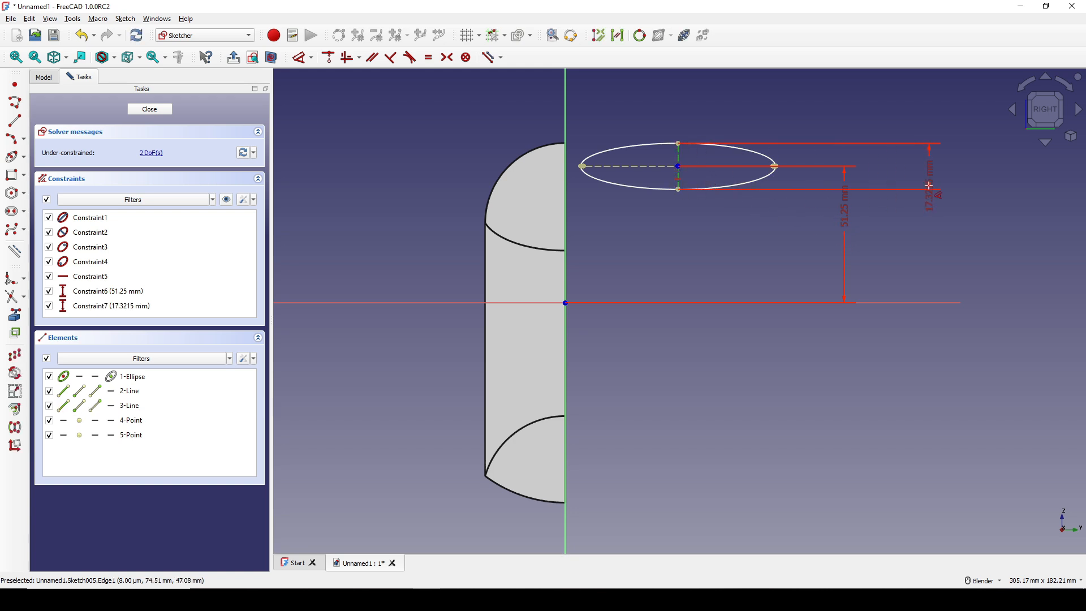
left_click(929, 189)
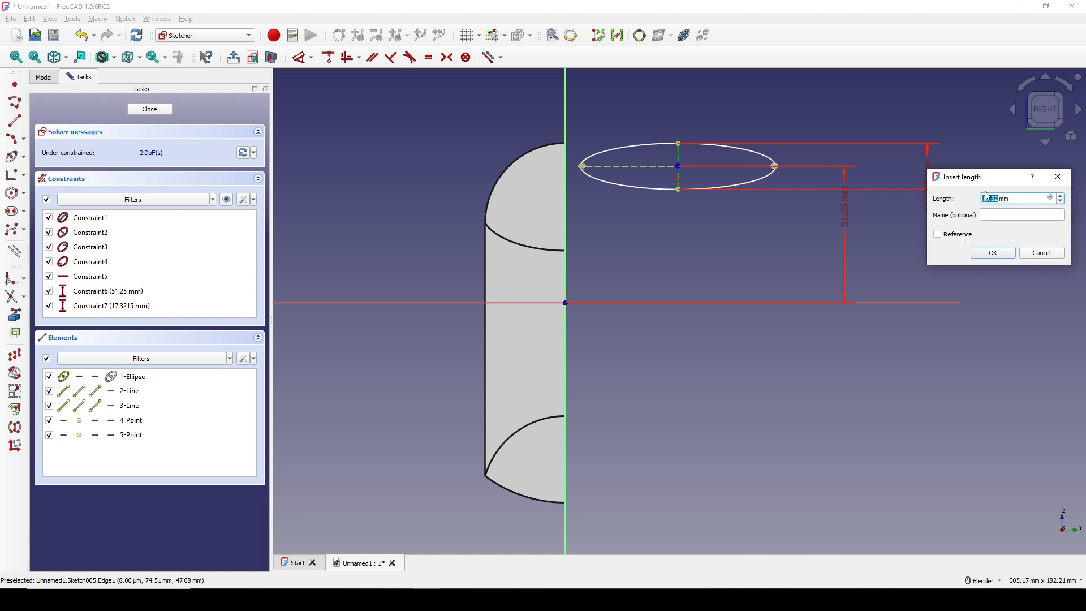
type("1")
key("Return")
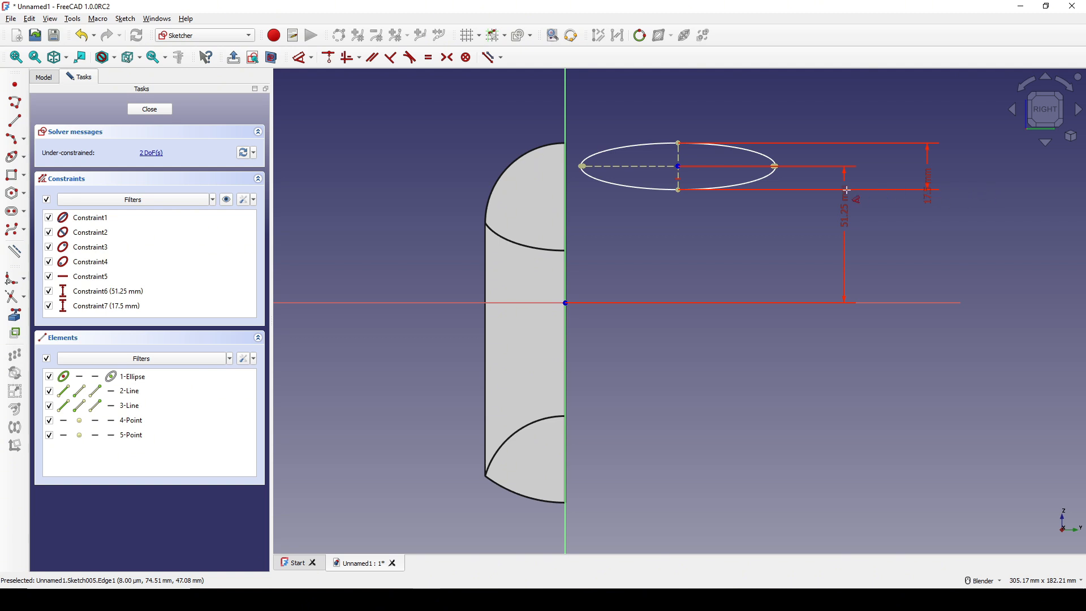
- Set the length of the ellipse's major axis to 25 mm and move the 17.5 mm dimension label above the ellipse
left_click(644, 166)
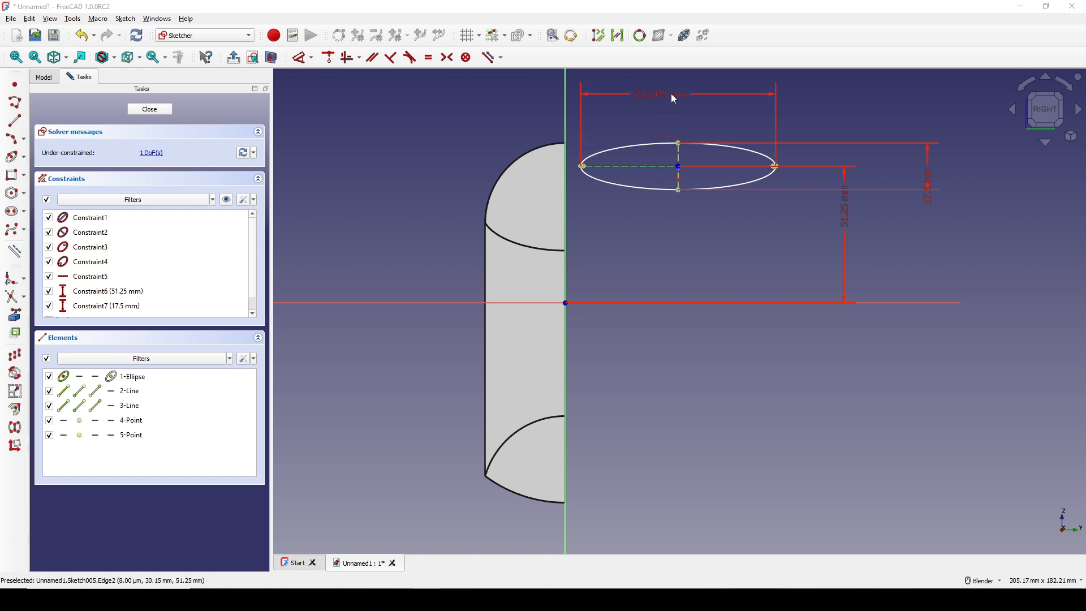
left_click(642, 95)
type("25")
left_click(728, 161)
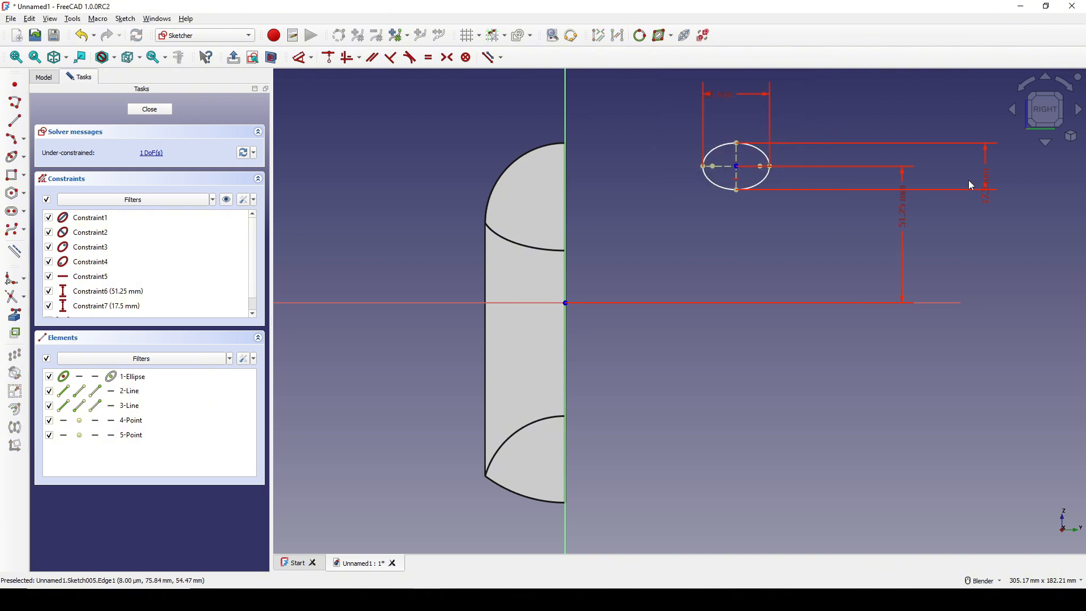
left_click_drag(987, 189, 990, 93)
- Constrain the ellipse's centre onto the vertical axis and move the 25 mm dimension label outside the ellipse
left_click(740, 167)
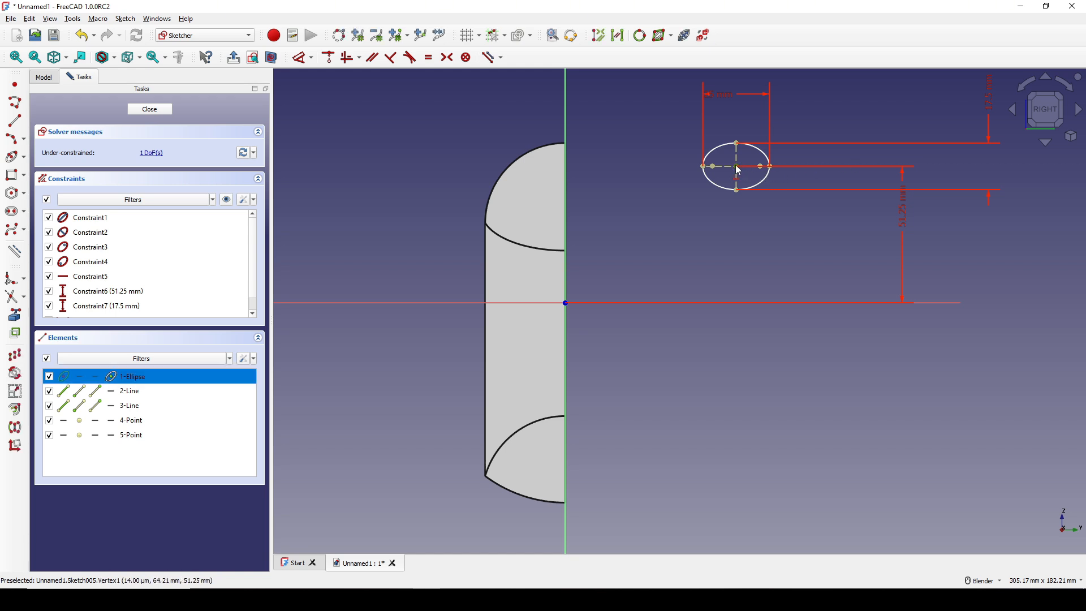
left_click(566, 130)
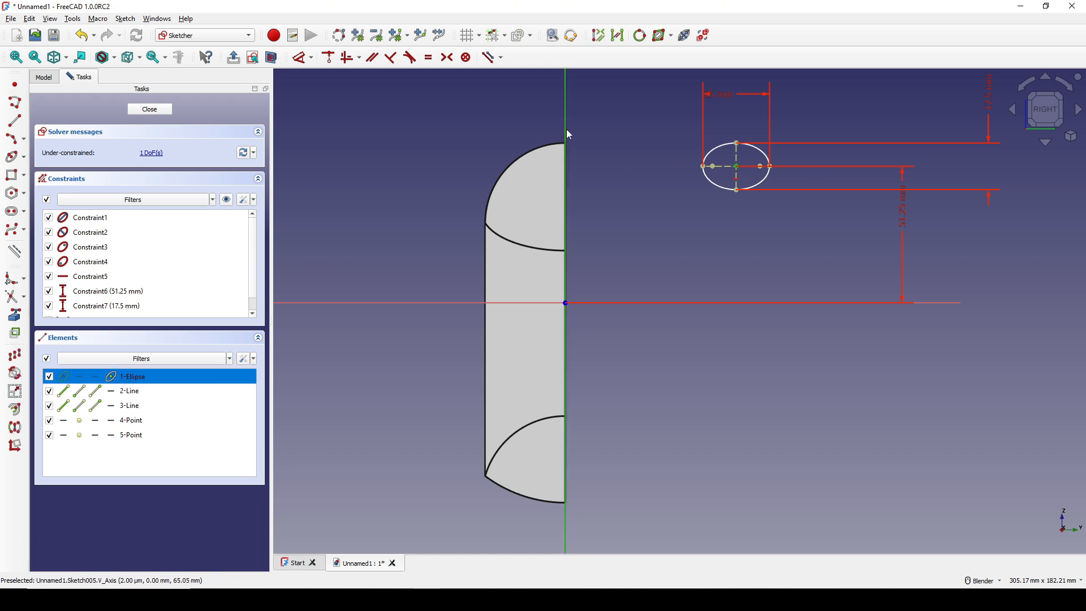
key("c")
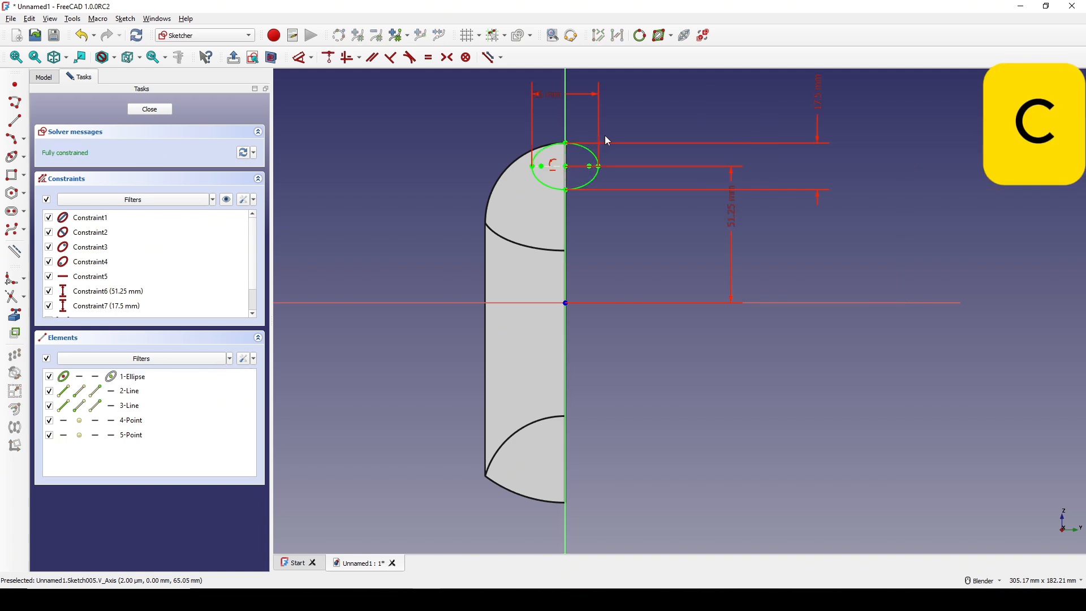
left_click_drag(548, 96, 644, 99)
middle_click_drag(712, 101, 708, 124, "shift")
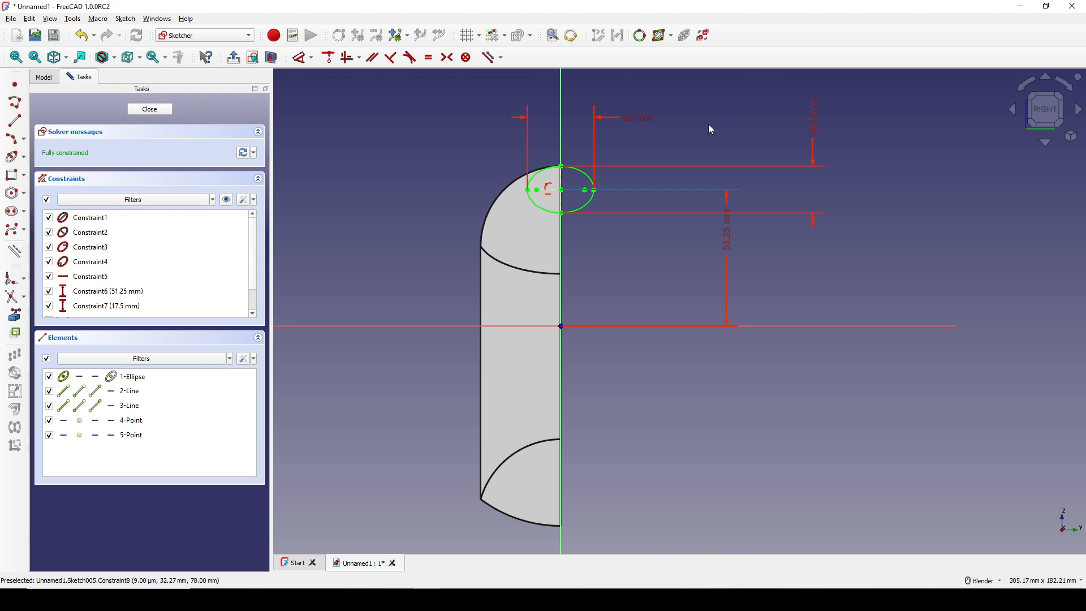
- Trim away the half of the ellipse on the empty side of the vertical axis and close the sketch
left_click(14, 297)
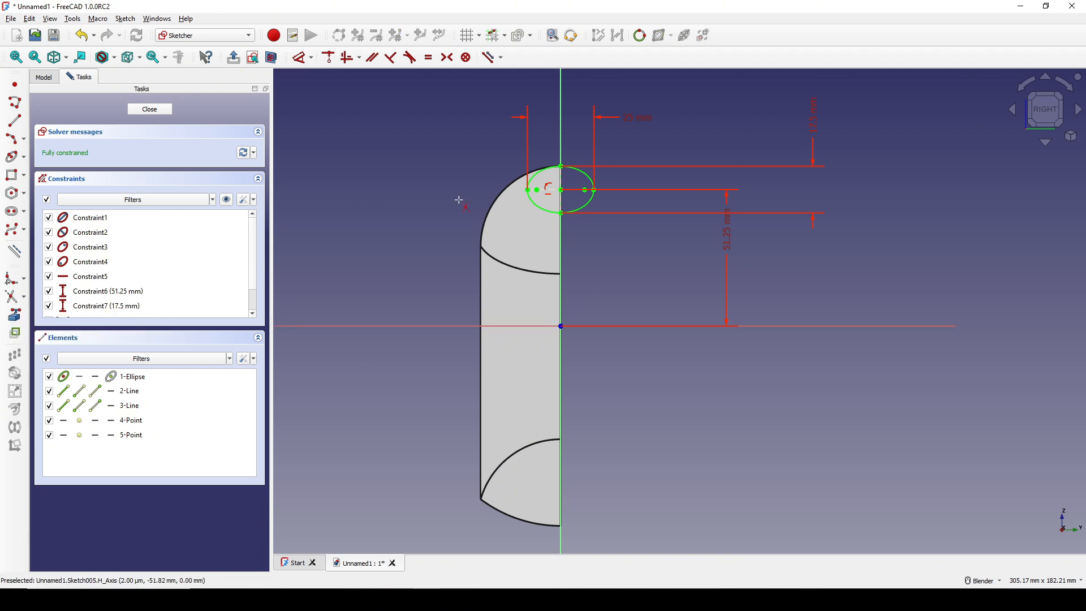
scroll(624, 207, "up", 2)
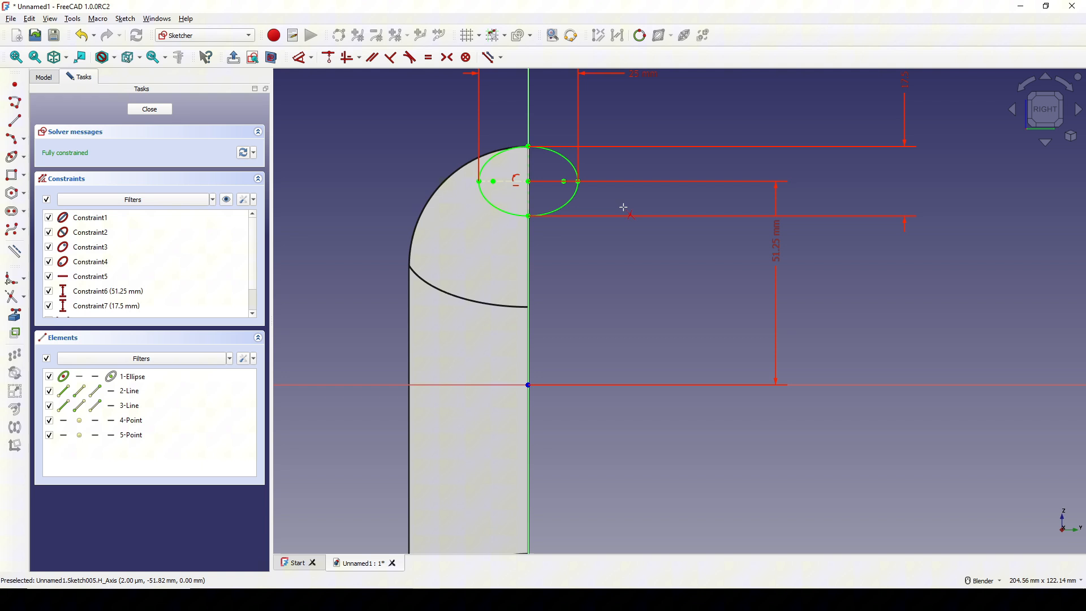
left_click(572, 205)
left_click(563, 159)
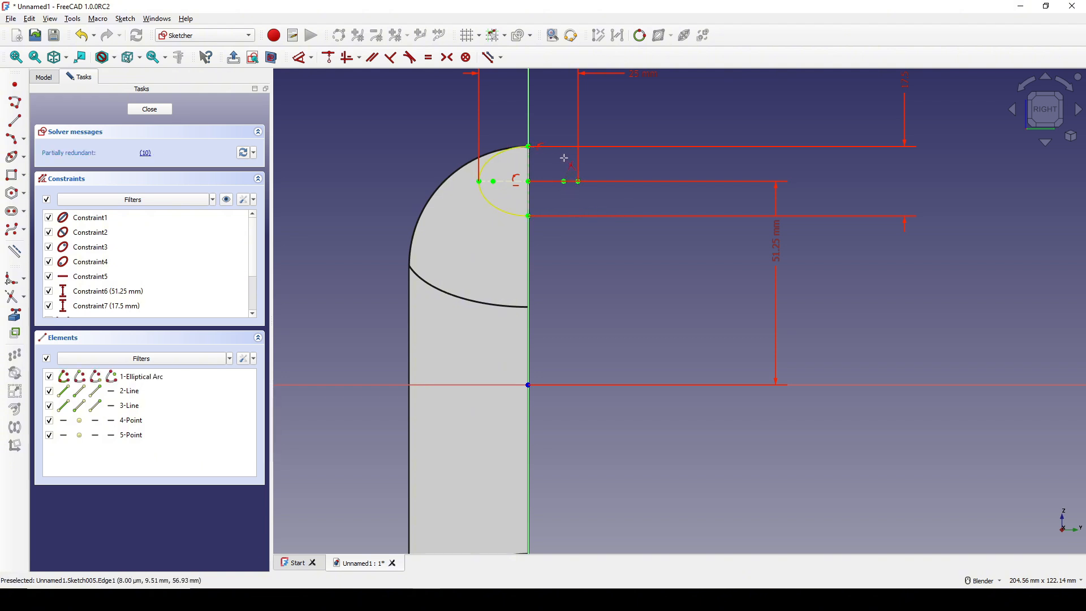
scroll(613, 165, "down", 3)
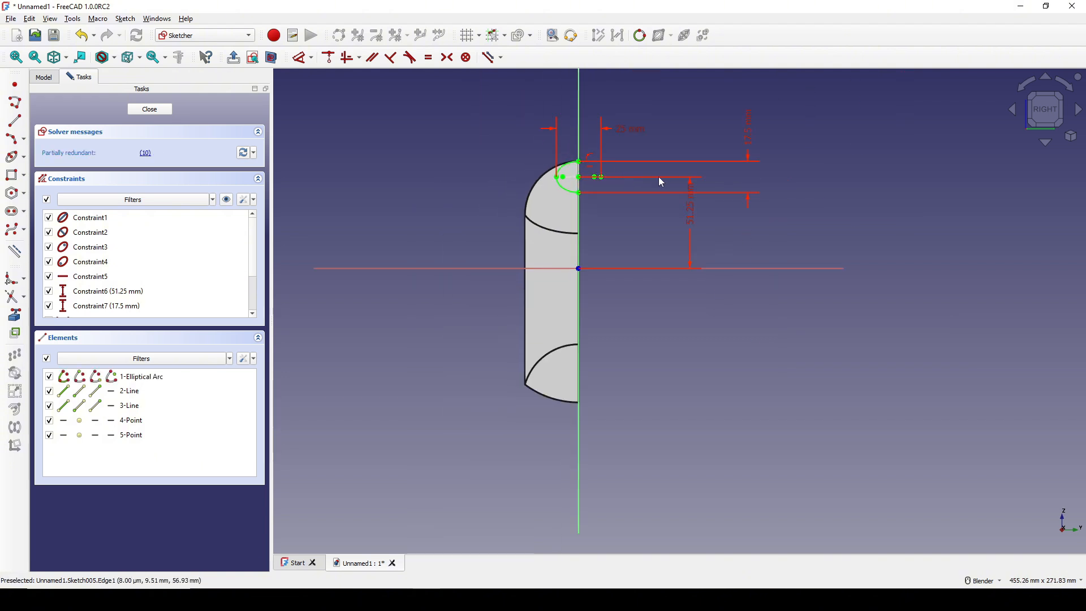
left_click(150, 109)
mouse_move(576, 281)
middle_mouse_down()
mouse_move(599, 253)
mouse_move(639, 242)
mouse_move(586, 257)
middle_mouse_up()
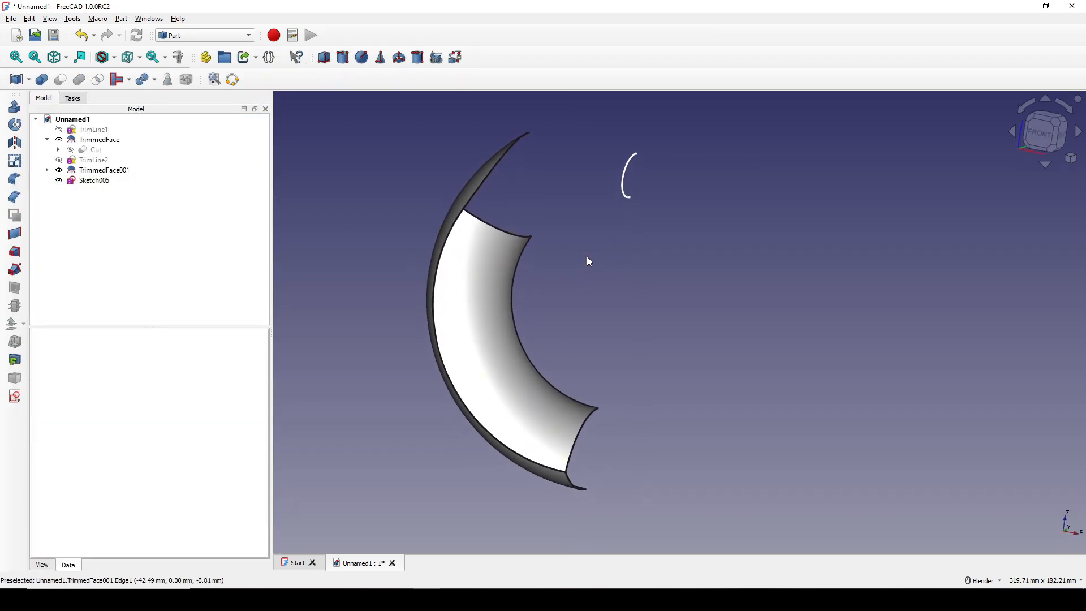
- Extrude the half-ellipse sketch 10 mm along its normal without creating a solid
left_click(93, 181)
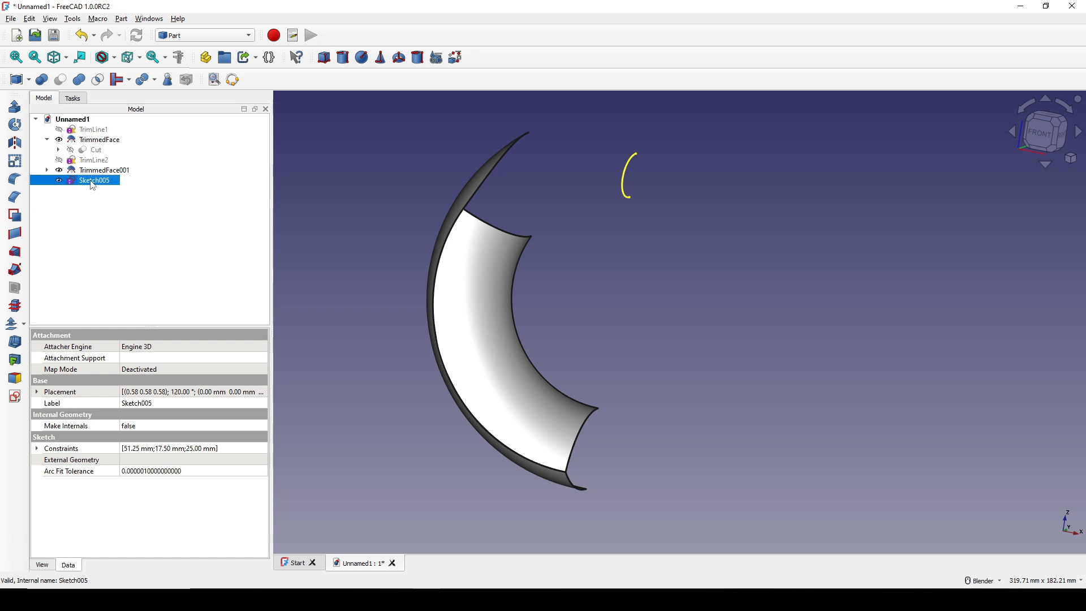
left_click(15, 109)
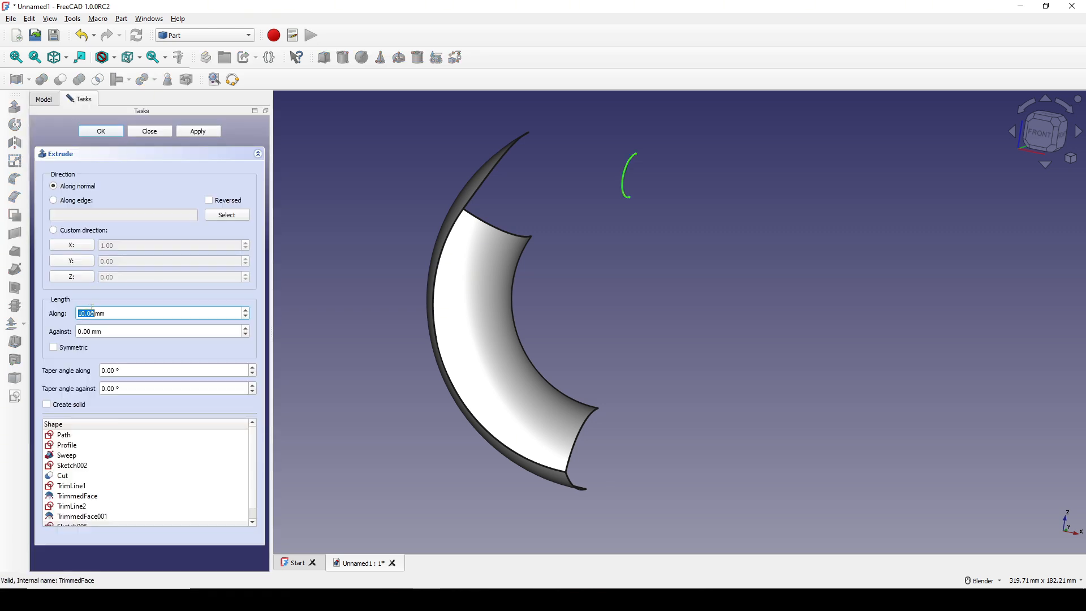
left_click(108, 132)
left_click(654, 260)
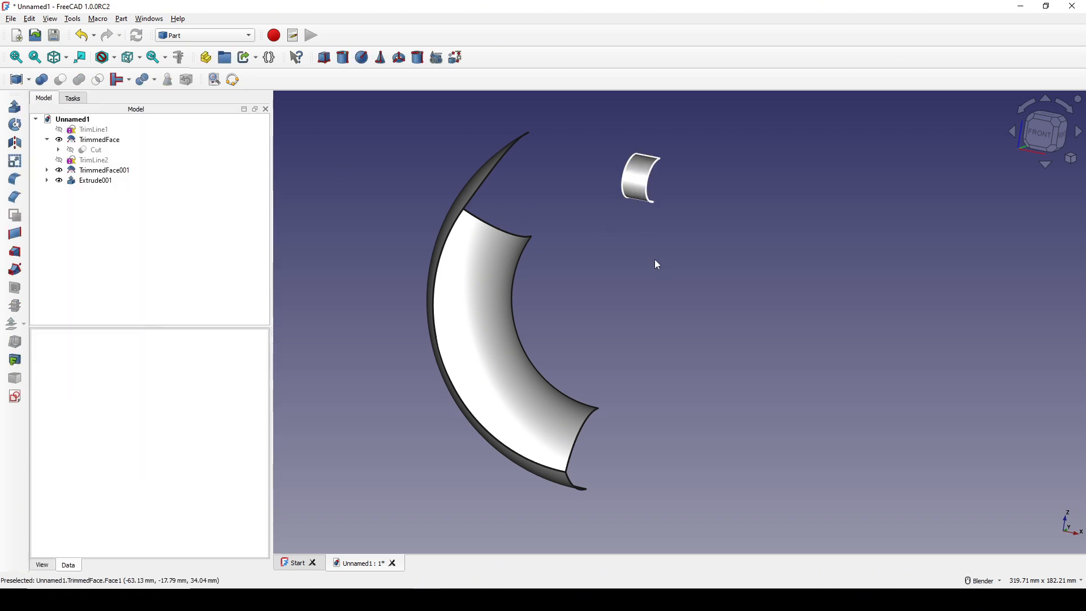
- Examine the gap between the trimmed faces' upper ends and the extruded half-ellipse surface from several angles
middle_click_drag(654, 259, 661, 232)
middle_click_drag(602, 199, 576, 244)
middle_click_drag(654, 300, 610, 328)
middle_click_drag(612, 280, 614, 360, "shift")
scroll(638, 357, "up", 2)
mouse_move(614, 360)
middle_mouse_down()
mouse_move(633, 363)
mouse_move(619, 359)
middle_mouse_up()
middle_click_drag(537, 359, 501, 356)
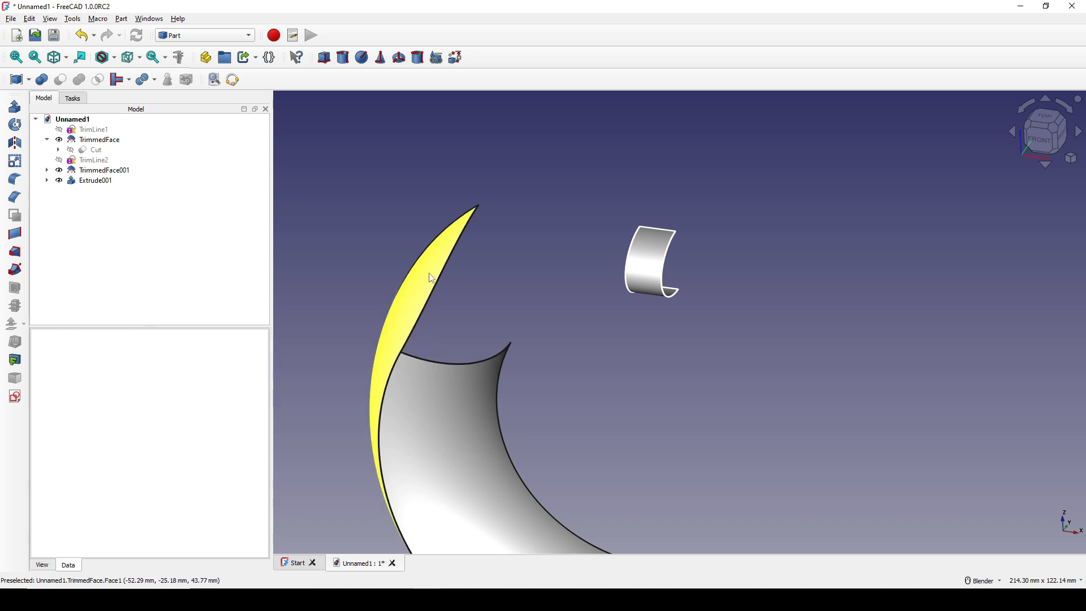
middle_click_drag(588, 330, 591, 304)
- Capture the area around the surfaces and trace both facing edges and the planned lower boundary curve between them in red
key("F1")
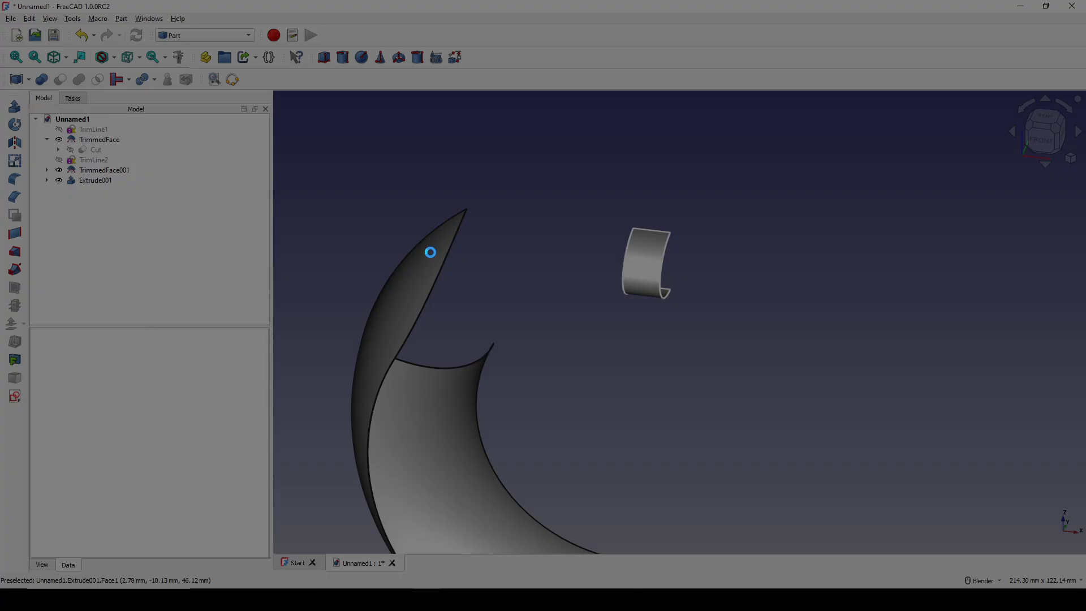
left_click_drag(292, 140, 820, 502)
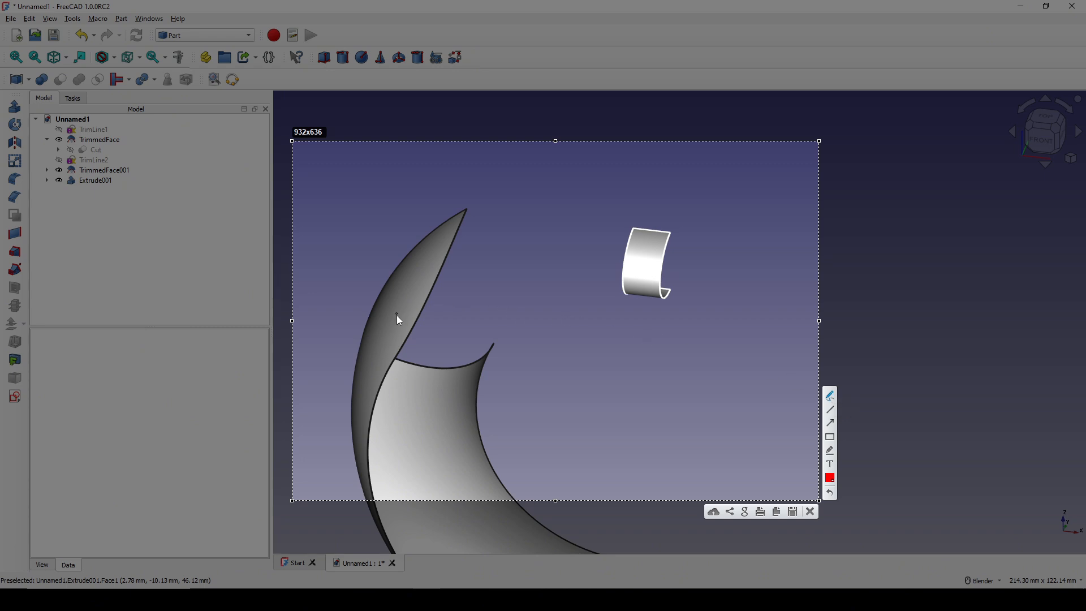
mouse_move(395, 310)
left_mouse_down()
mouse_move(422, 309)
mouse_move(432, 287)
left_mouse_up()
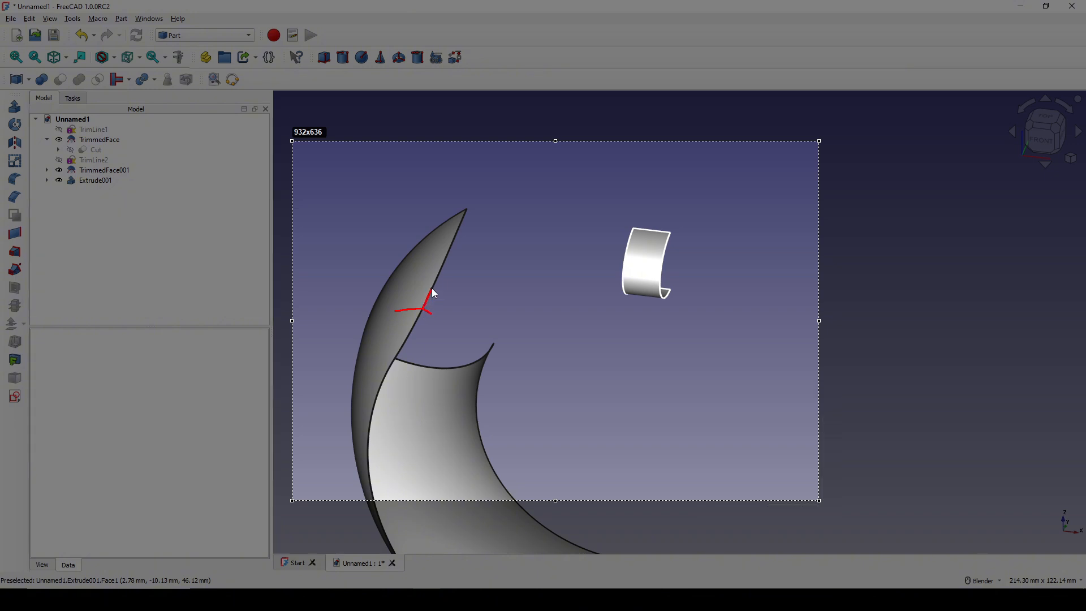
left_click_drag(463, 215, 464, 213)
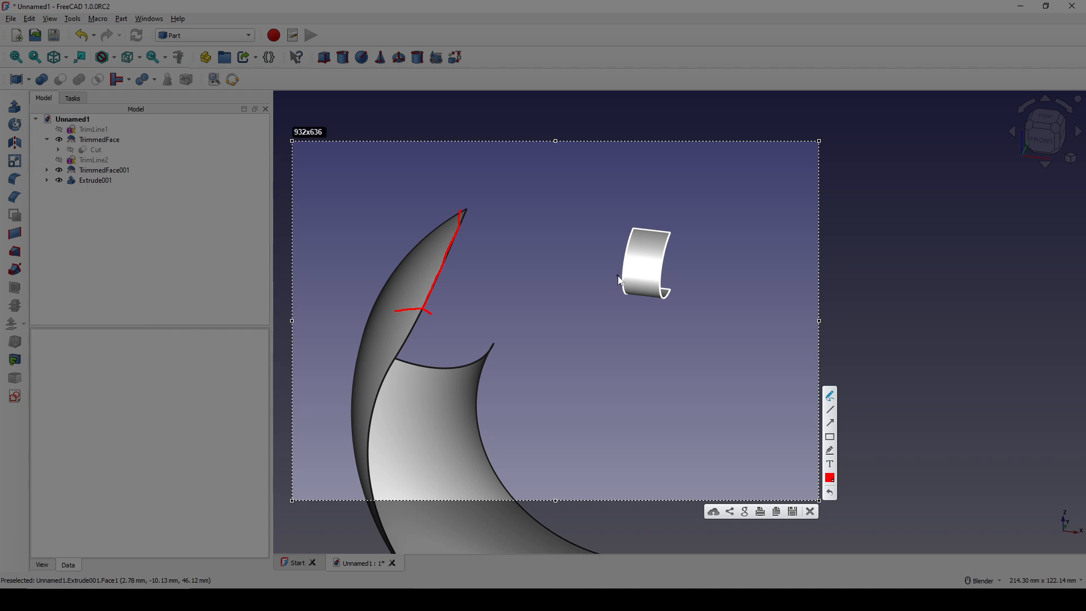
left_click_drag(620, 281, 635, 232)
left_click_drag(418, 315, 422, 314)
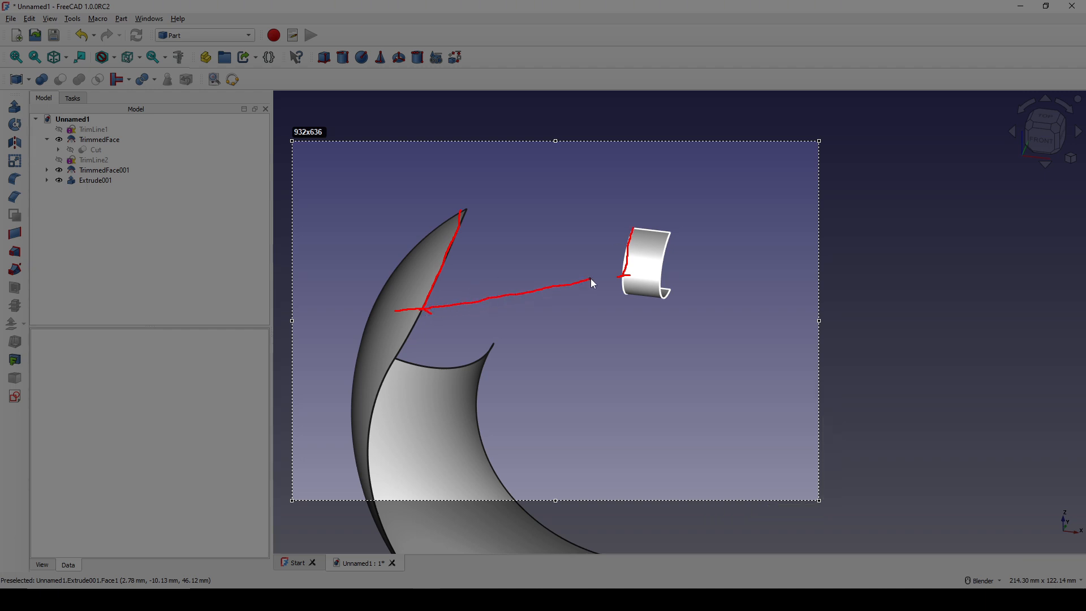
left_click_drag(625, 283, 624, 281)
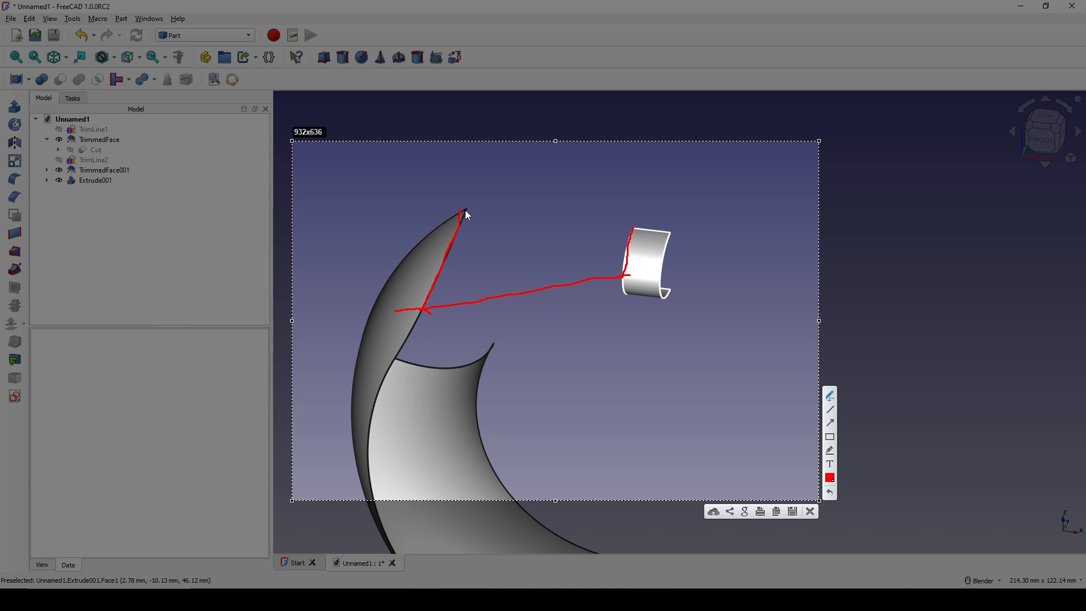
- Draw the planned upper boundary curve between the surfaces' top corners on the capture, with a dashed support strip above it
left_click_drag(464, 211, 469, 208)
left_click_drag(632, 231, 632, 220)
left_click_drag(632, 220, 641, 225)
left_click_drag(466, 209, 493, 183)
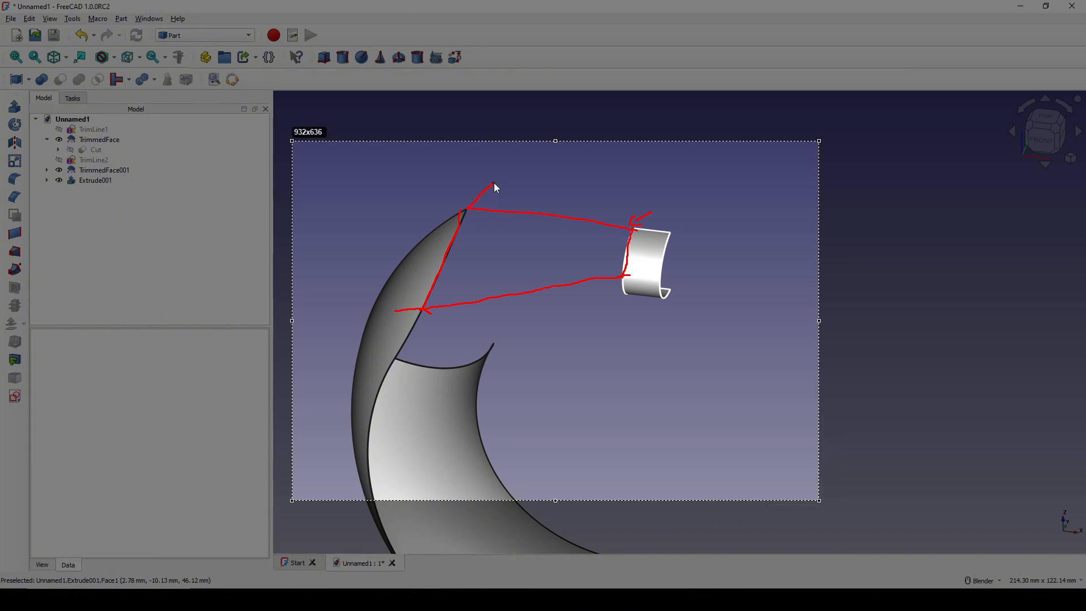
left_click_drag(652, 205, 638, 224)
left_click_drag(496, 204, 610, 209)
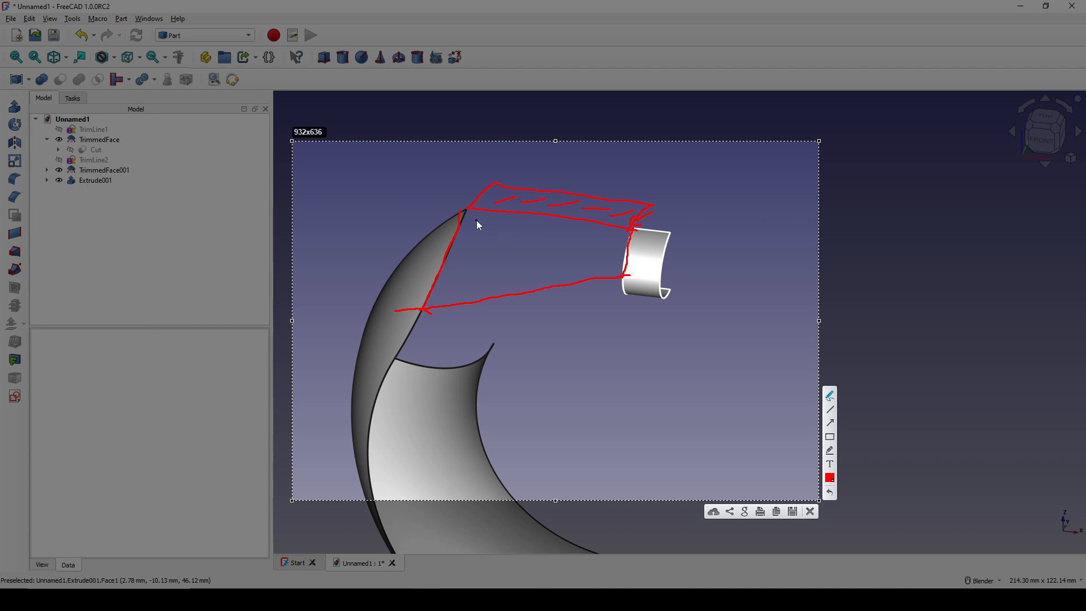
- Mark the planned blend region with red crosses, label both ends G1, and add an arrow to the lower boundary curve
mouse_move(477, 221)
left_mouse_down()
mouse_move(490, 250)
mouse_move(466, 257)
mouse_move(473, 283)
left_mouse_up()
mouse_move(471, 265)
left_mouse_down()
mouse_move(456, 283)
mouse_move(520, 276)
mouse_move(504, 273)
left_mouse_up()
mouse_move(544, 258)
left_mouse_down()
mouse_move(559, 280)
mouse_move(539, 274)
mouse_move(594, 262)
left_mouse_up()
left_click_drag(578, 262, 610, 251)
left_click_drag(485, 200, 479, 221)
mouse_move(456, 180)
left_mouse_down()
mouse_move(436, 206)
mouse_move(443, 211)
mouse_move(447, 195)
mouse_move(461, 203)
left_mouse_up()
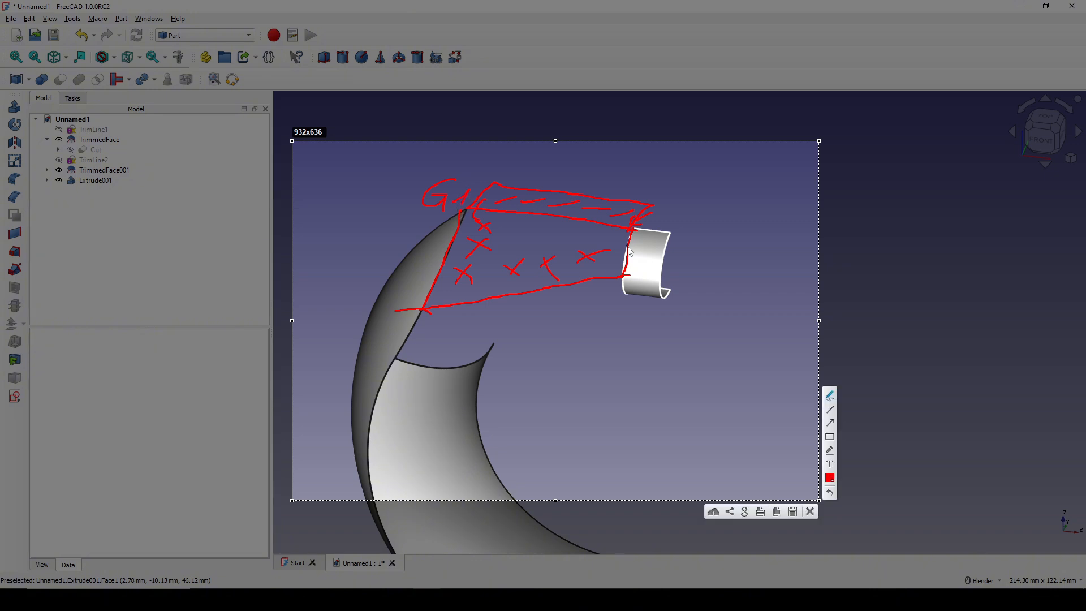
left_click_drag(617, 255, 634, 256)
mouse_move(700, 252)
left_mouse_down()
mouse_move(685, 272)
mouse_move(706, 284)
left_mouse_up()
mouse_move(481, 320)
left_mouse_down()
mouse_move(462, 338)
mouse_move(488, 318)
left_mouse_up()
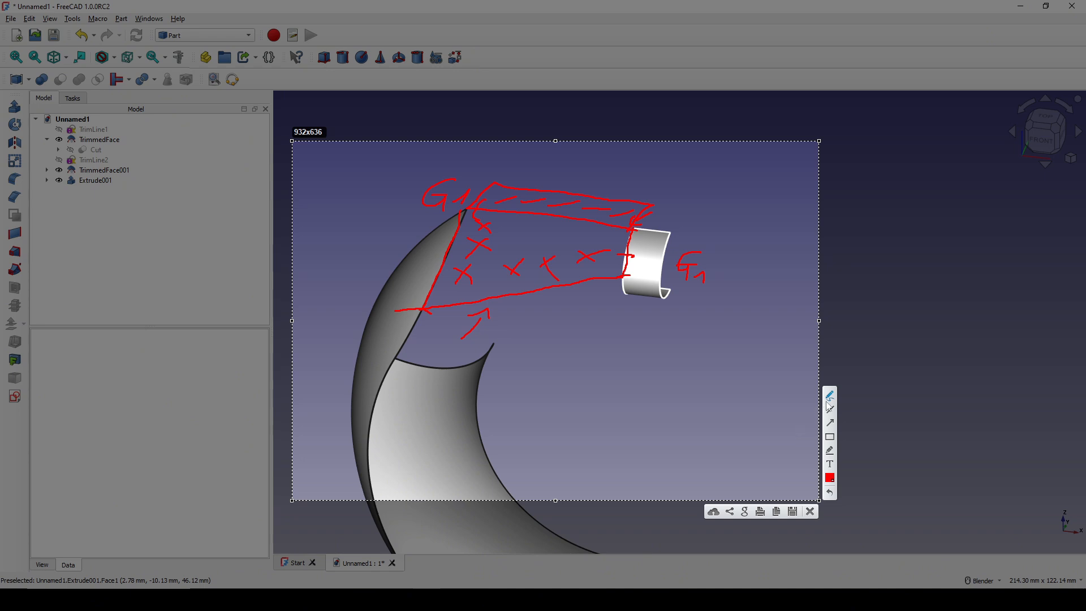
- Highlight the upper part of the planned blend region in yellow with the marker
left_click(829, 453)
mouse_move(470, 215)
left_mouse_down()
mouse_move(459, 248)
mouse_move(620, 257)
mouse_move(636, 232)
mouse_move(622, 240)
left_mouse_up()
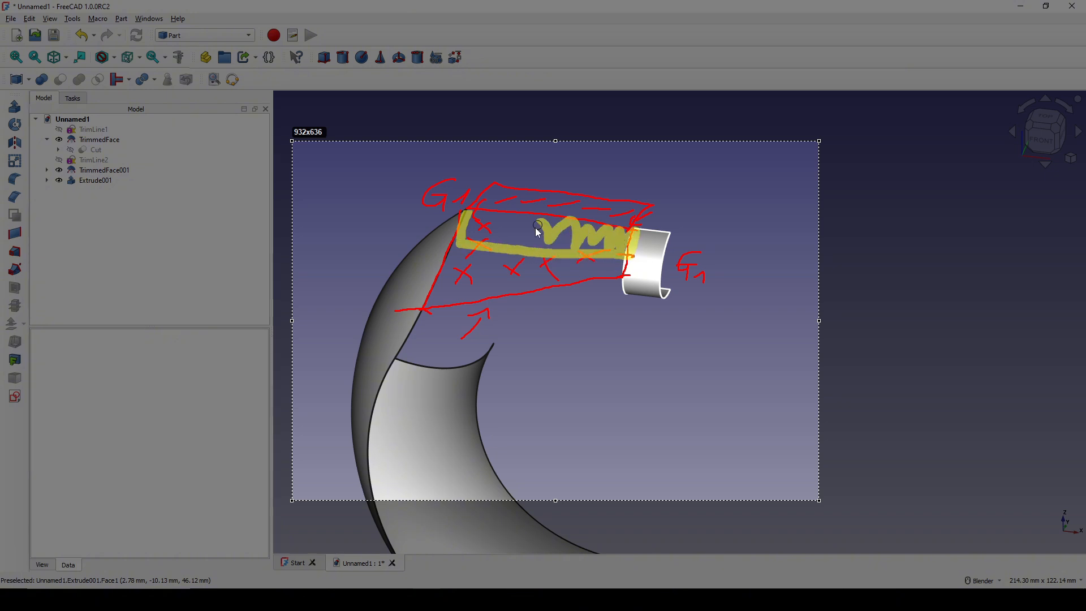
mouse_move(526, 234)
left_mouse_down()
mouse_move(600, 239)
mouse_move(472, 215)
left_mouse_up()
left_click_drag(538, 243, 602, 240)
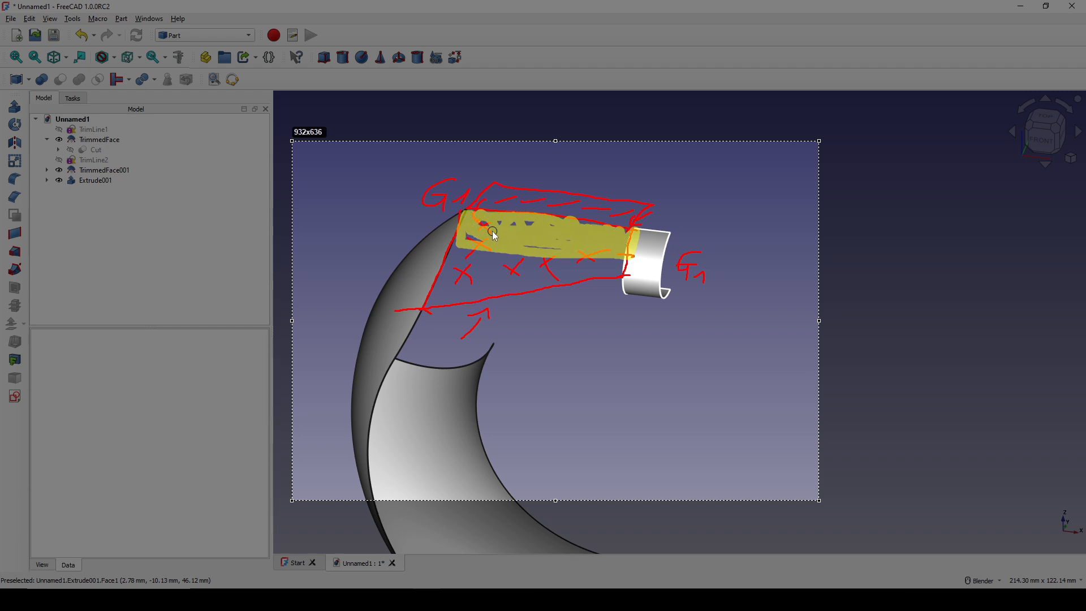
left_click_drag(492, 230, 606, 244)
- Write a circled red number 1 beside the marked-up blend region and discard the annotated capture
left_click(833, 398)
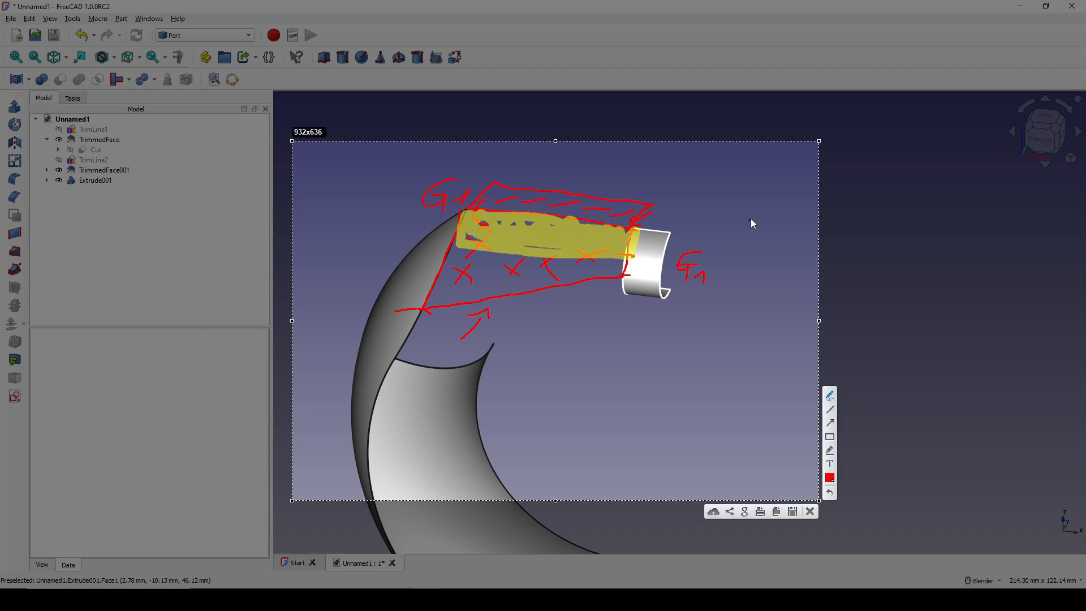
mouse_move(753, 221)
left_mouse_down()
mouse_move(765, 201)
mouse_move(763, 218)
left_mouse_up()
left_click_drag(766, 169, 733, 225)
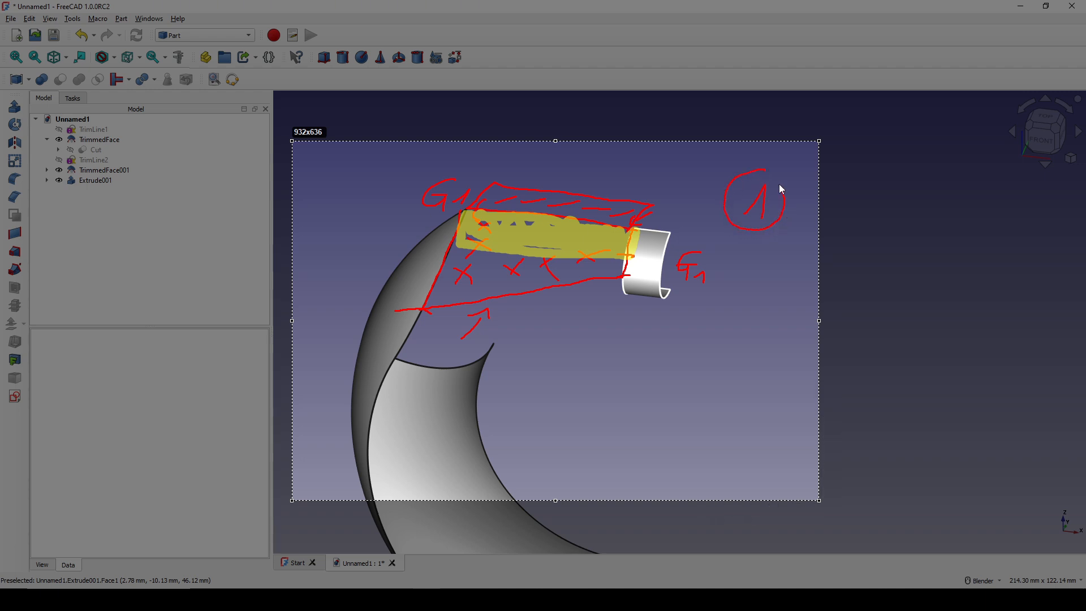
left_click_drag(761, 178, 773, 182)
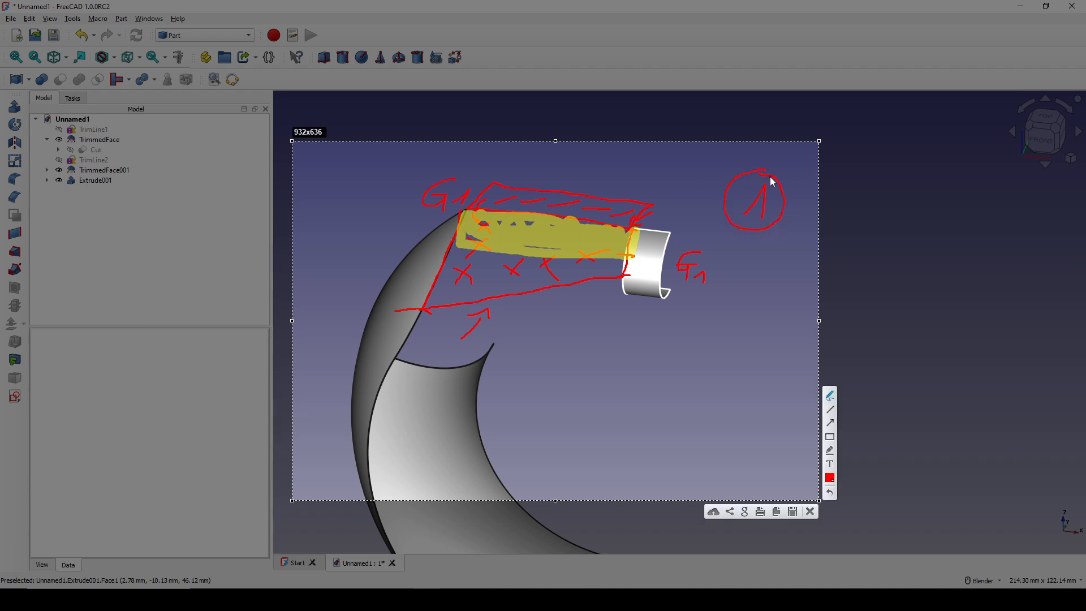
left_click(810, 511)
- Capture both surfaces from the inner side and draw a red tangent curve from the trimmed face's end edge to the extrusion
mouse_move(638, 399)
middle_mouse_down()
mouse_move(596, 321)
mouse_move(623, 274)
mouse_move(649, 274)
mouse_move(617, 309)
middle_mouse_up()
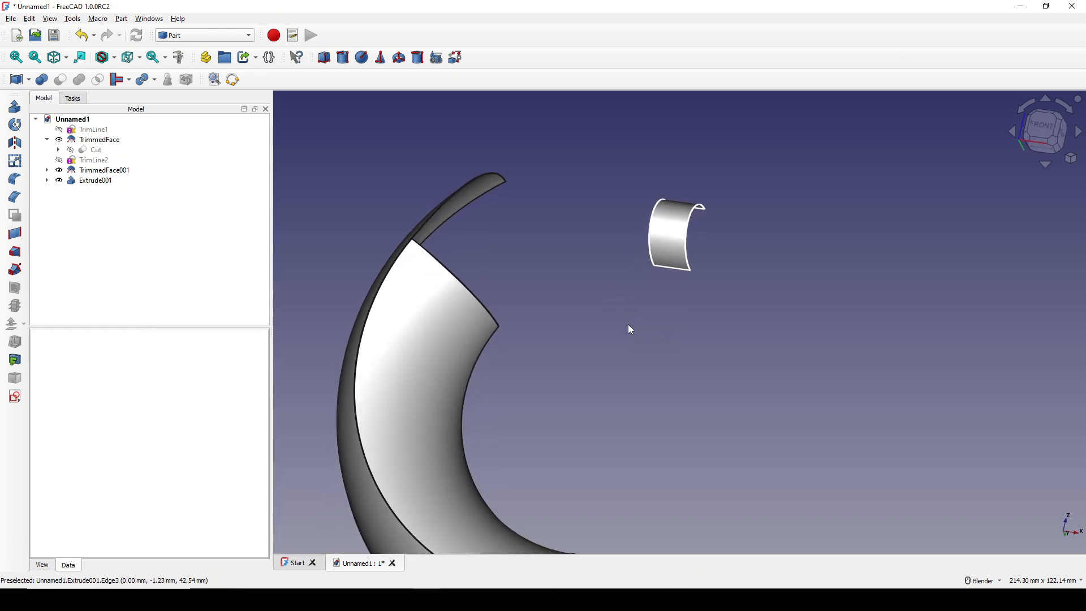
key("F1")
left_click_drag(310, 118, 808, 482)
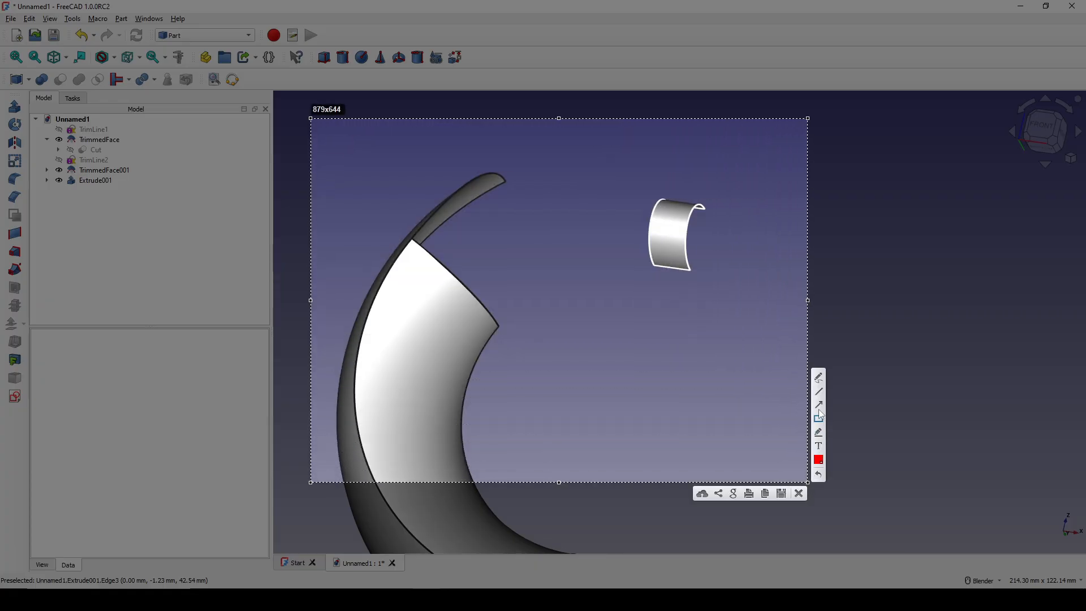
left_click_drag(460, 318, 464, 304)
left_click_drag(638, 232, 672, 238)
left_click_drag(469, 302, 472, 298)
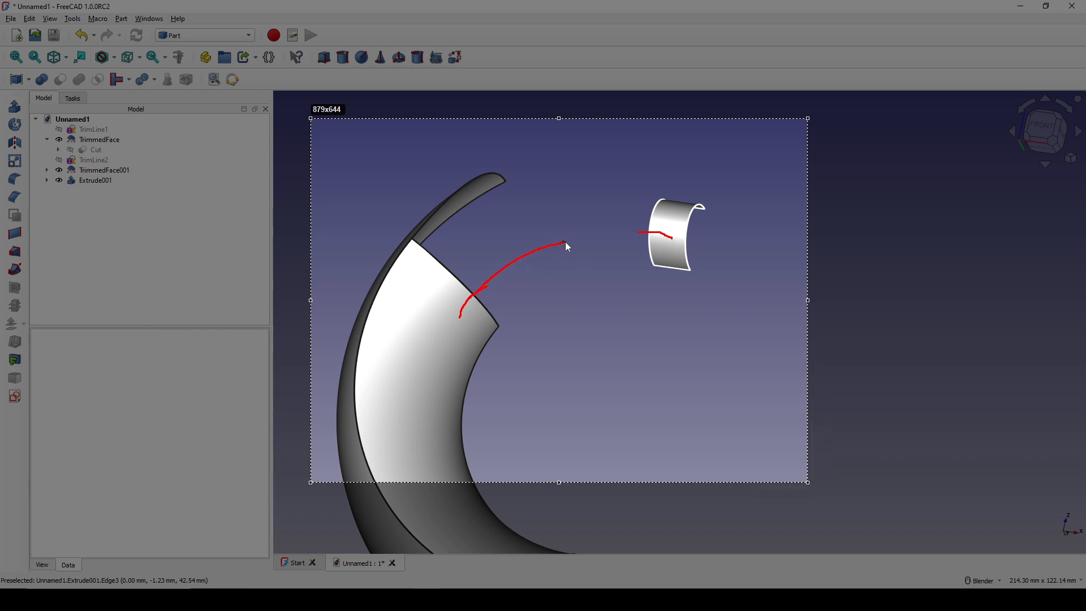
left_click_drag(629, 232, 654, 232)
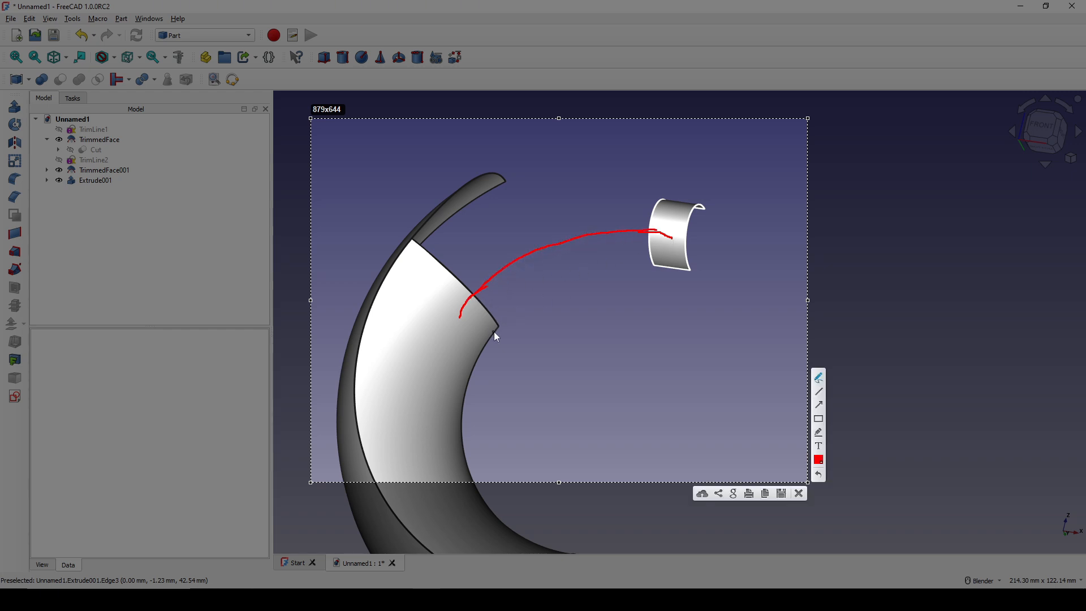
- Draw a narrow red band from the trimmed face's lower corner to the extrusion's lower corner and hatch its inside
left_click_drag(497, 333, 584, 285)
left_click_drag(648, 265, 659, 266)
left_click_drag(502, 327, 500, 330)
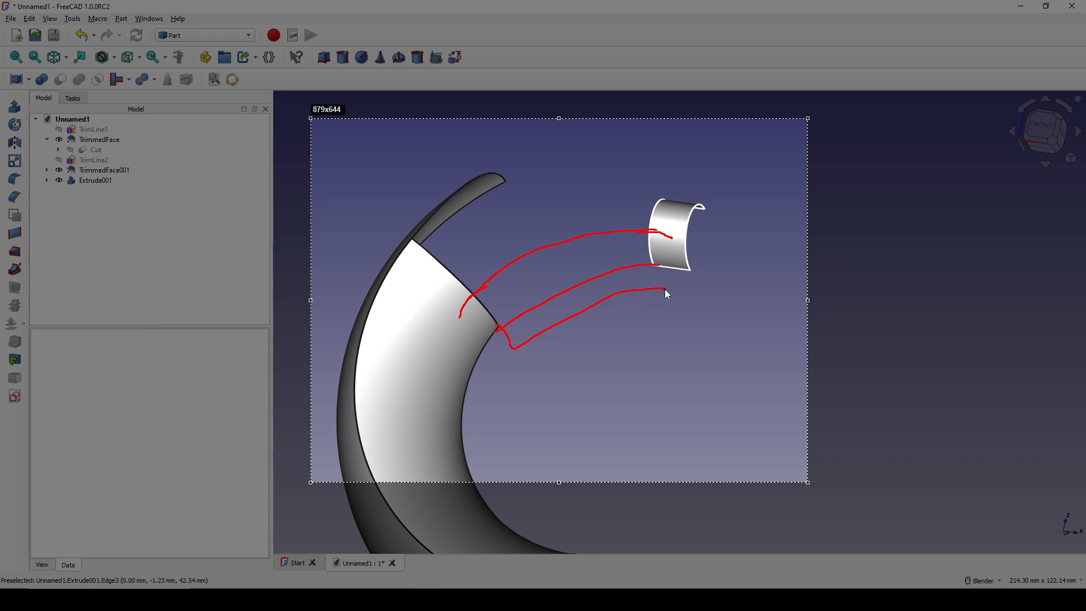
left_click_drag(667, 289, 655, 265)
left_click_drag(531, 314, 523, 337)
left_click_drag(551, 306, 548, 326)
mouse_move(568, 297)
left_mouse_down()
mouse_move(566, 312)
mouse_move(646, 289)
left_mouse_up()
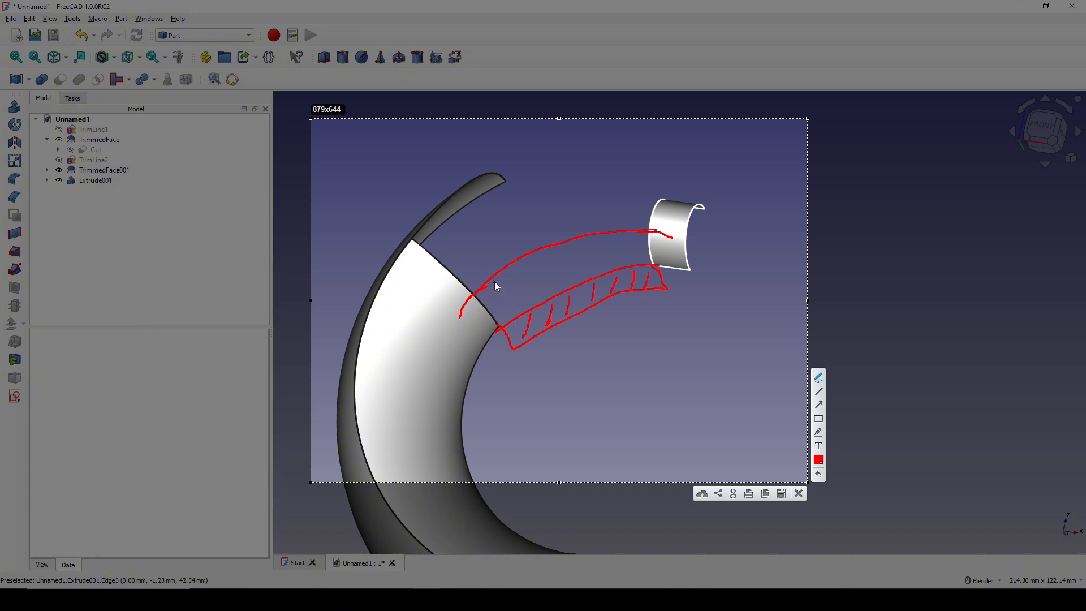
- Mark the planned blend region above the hatched band with red crosses
left_click_drag(485, 287, 511, 296)
mouse_move(504, 285)
left_mouse_down()
mouse_move(489, 305)
mouse_move(542, 289)
mouse_move(531, 289)
left_mouse_up()
left_click_drag(563, 246, 602, 265)
left_click_drag(603, 247, 571, 266)
left_click_drag(636, 241, 621, 255)
- Highlight the lower part of the blend region in yellow from the trimmed face to the extrusion with the marker
left_click(818, 434)
left_click_drag(496, 321, 504, 307)
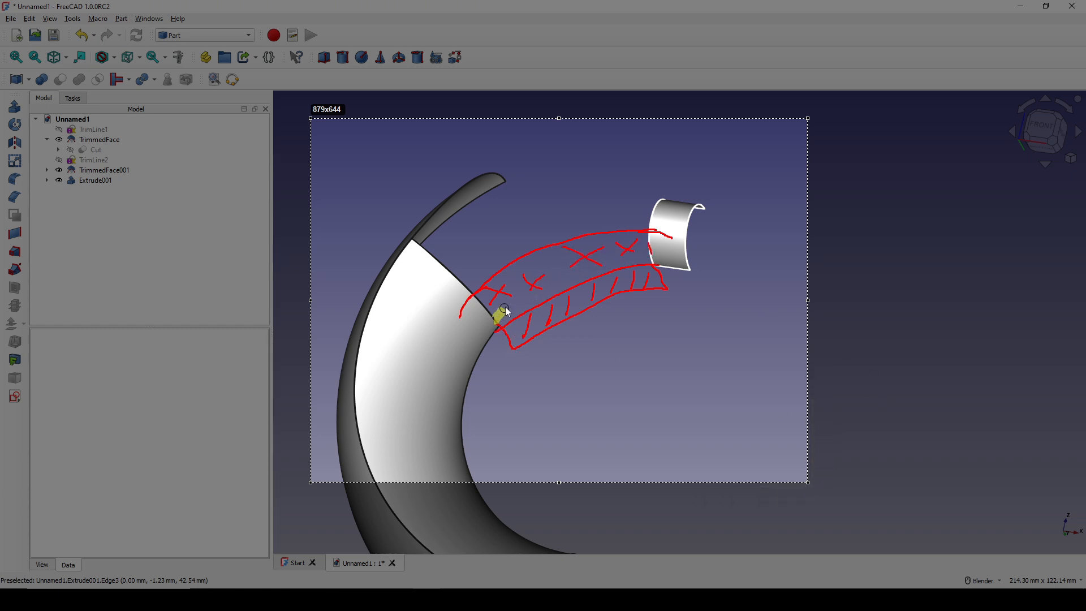
mouse_move(608, 263)
left_mouse_down()
mouse_move(665, 252)
mouse_move(493, 315)
mouse_move(636, 261)
mouse_move(514, 308)
left_mouse_up()
mouse_move(595, 258)
left_mouse_down()
mouse_move(560, 272)
mouse_move(669, 254)
left_mouse_up()
- Add short red pen strokes across both ends and the lower edge of the yellow highlighted region
left_click(818, 378)
left_click_drag(507, 310, 477, 332)
left_click_drag(548, 293, 569, 314)
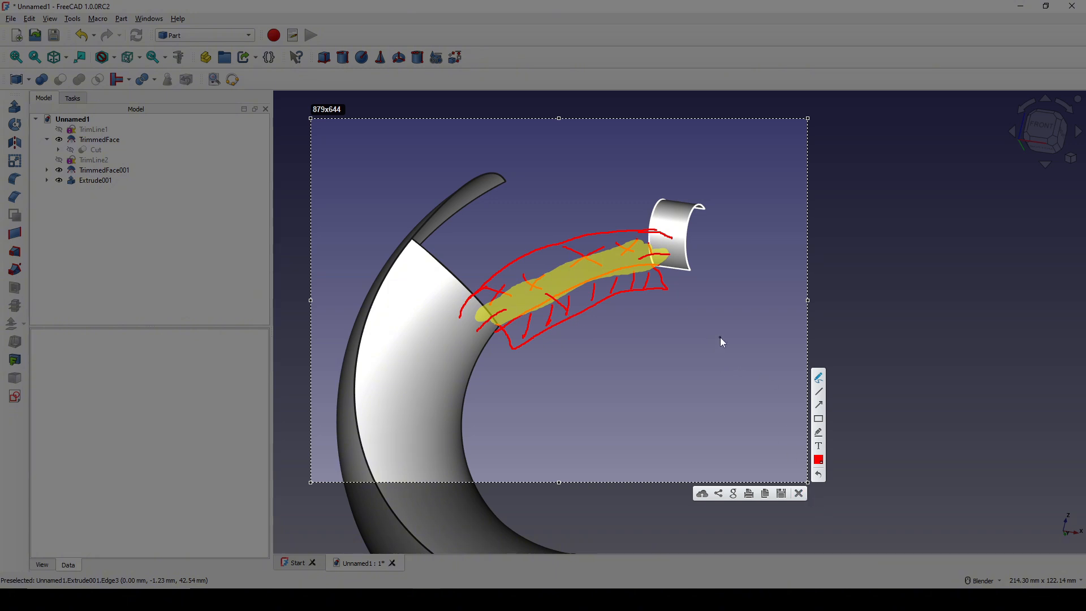
- Write a circled red number 2 beside the marked-up blend region and discard the annotated capture
mouse_move(702, 334)
left_mouse_down()
mouse_move(727, 333)
mouse_move(678, 326)
left_mouse_up()
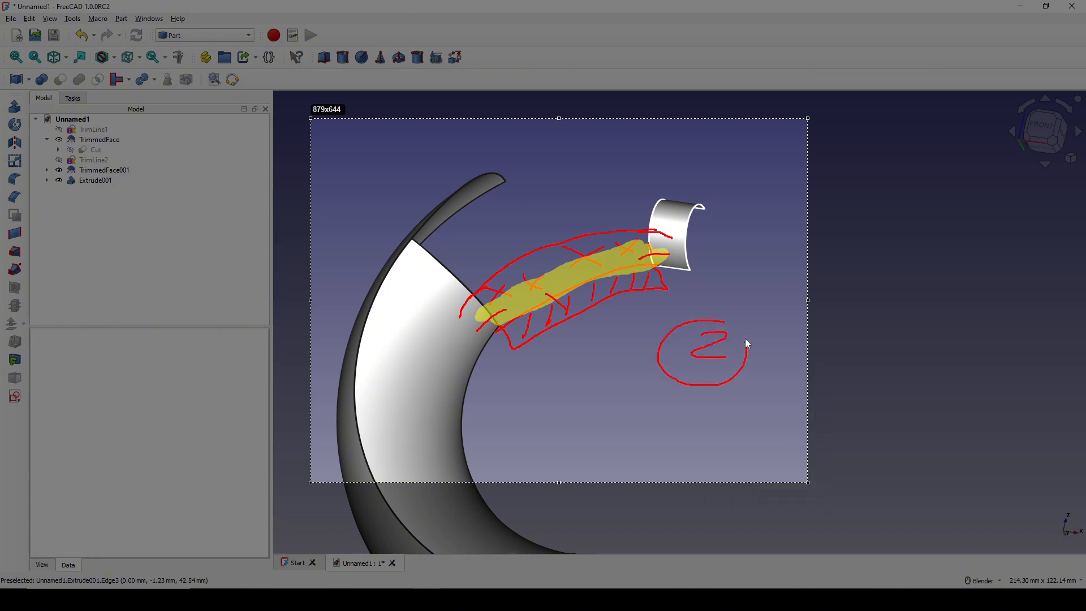
left_click_drag(747, 342, 711, 317)
left_click(799, 493)
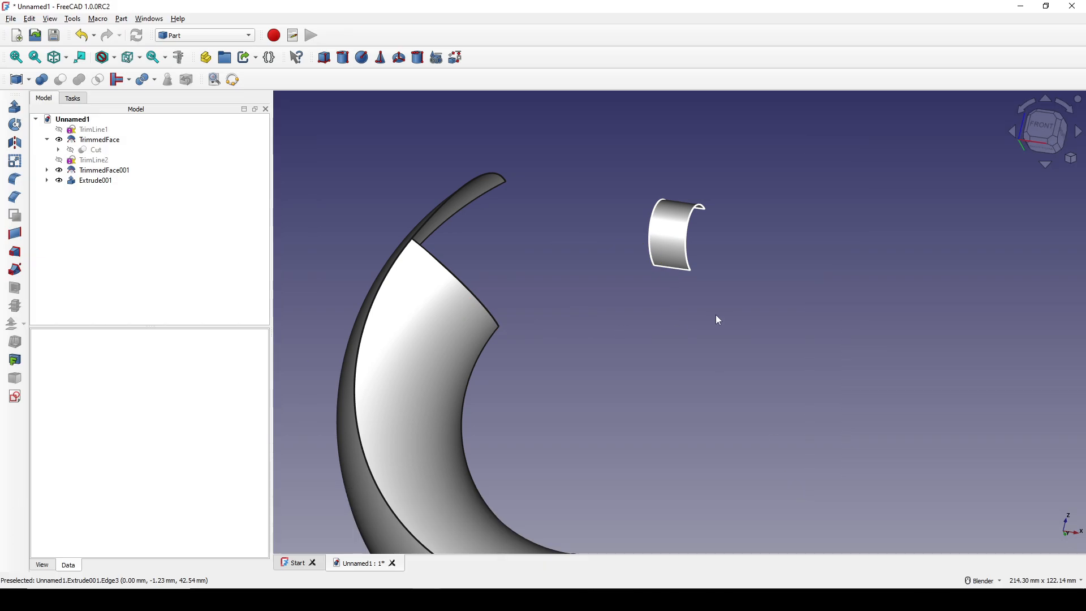
- Create a new sketch on the XY-plane with a 0 mm offset
middle_click_drag(616, 272, 641, 372)
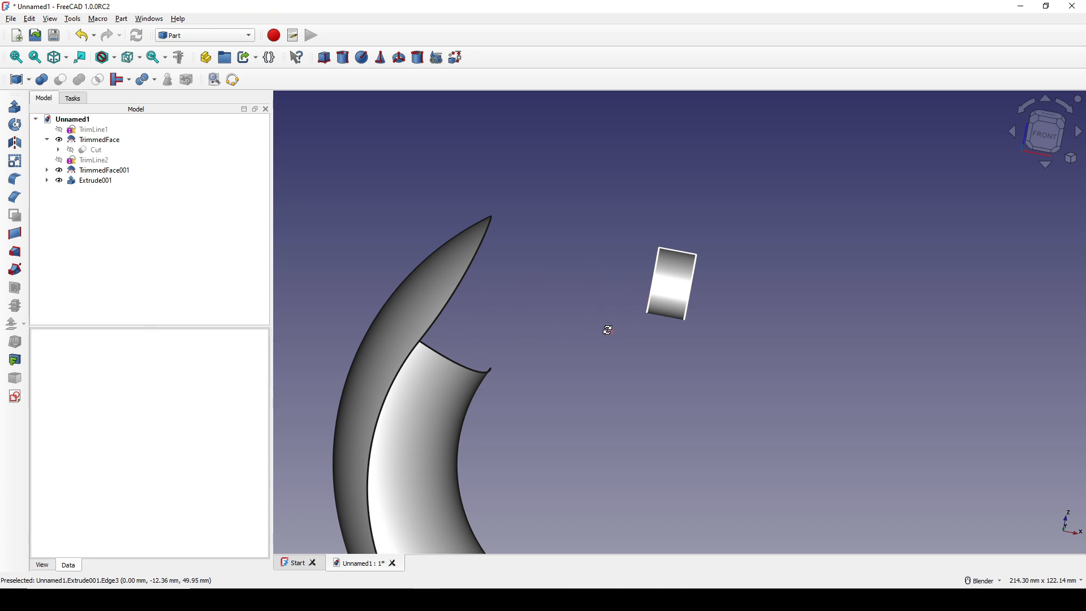
middle_click_drag(608, 329, 592, 358)
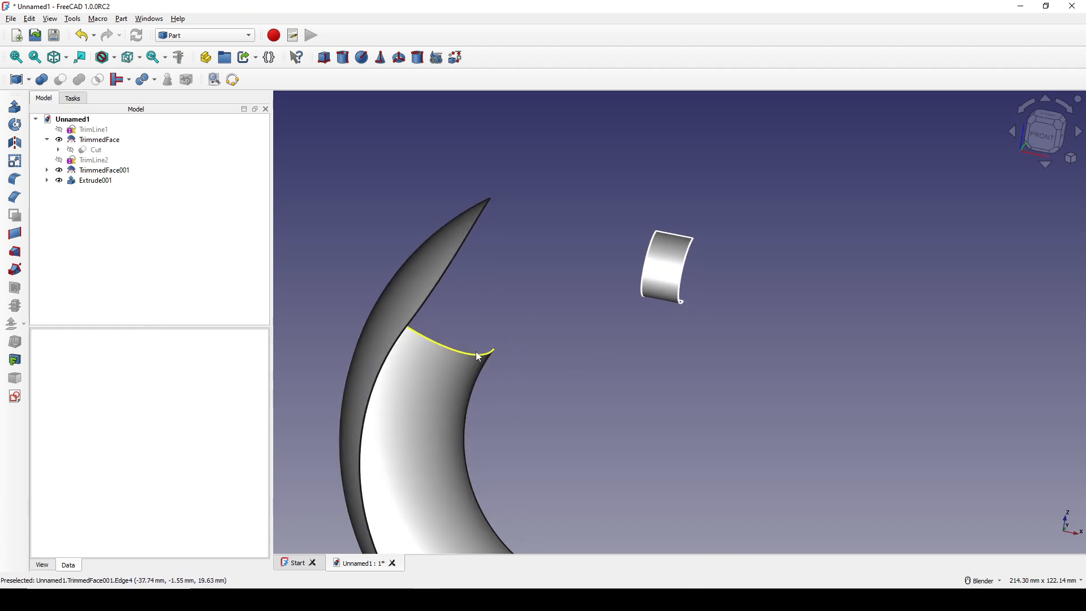
middle_click_drag(526, 337, 605, 327)
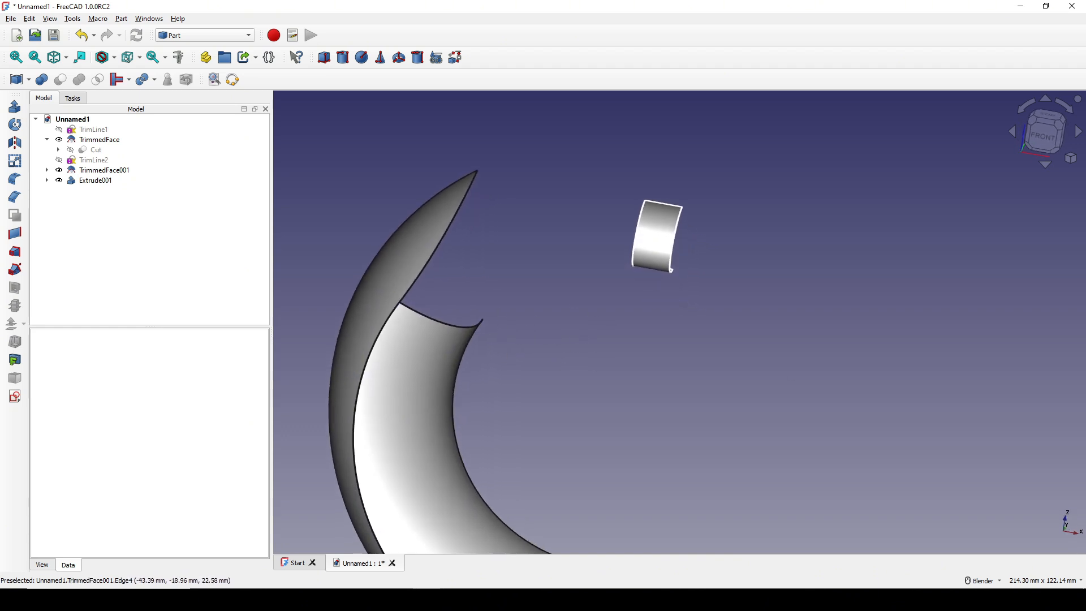
left_click(15, 396)
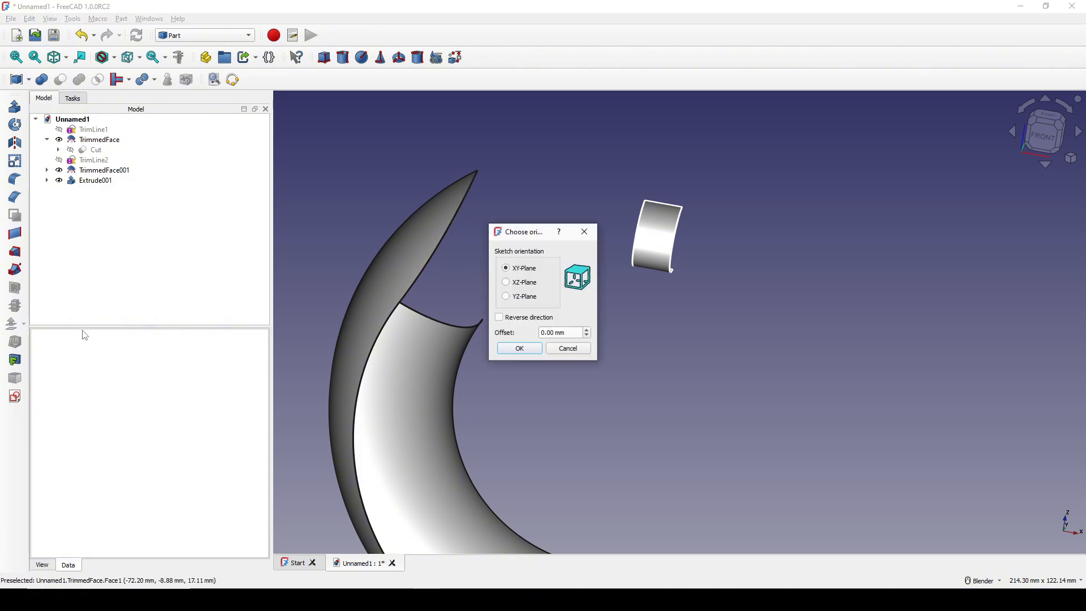
left_click(520, 348)
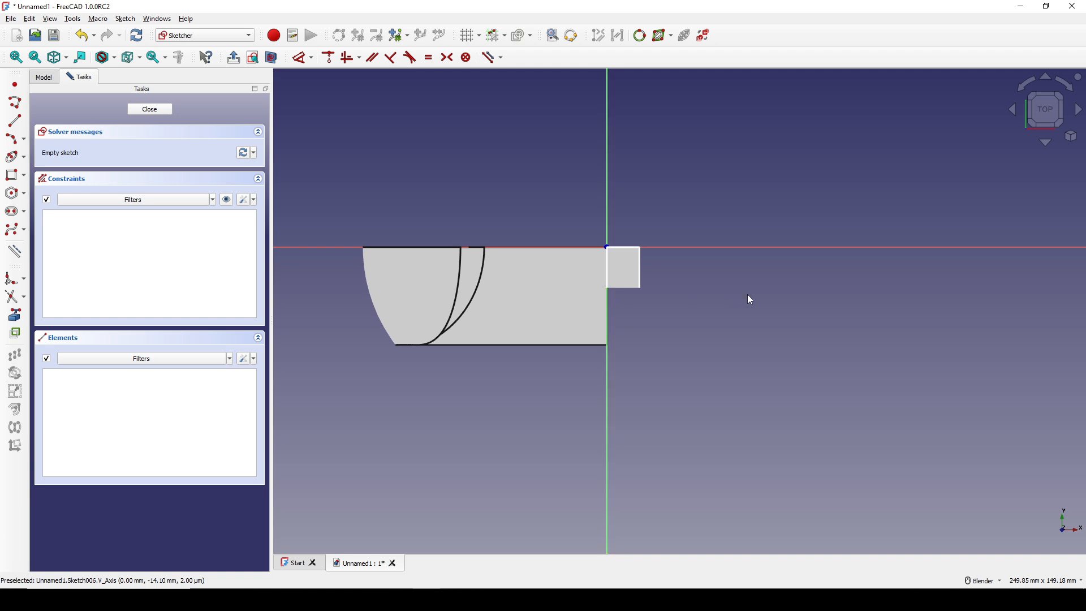
- Sketch two horizontal lines below the horizontal axis: a short one across the extrusion and one about 150 mm long spanning the trimmed faces
left_click(21, 126)
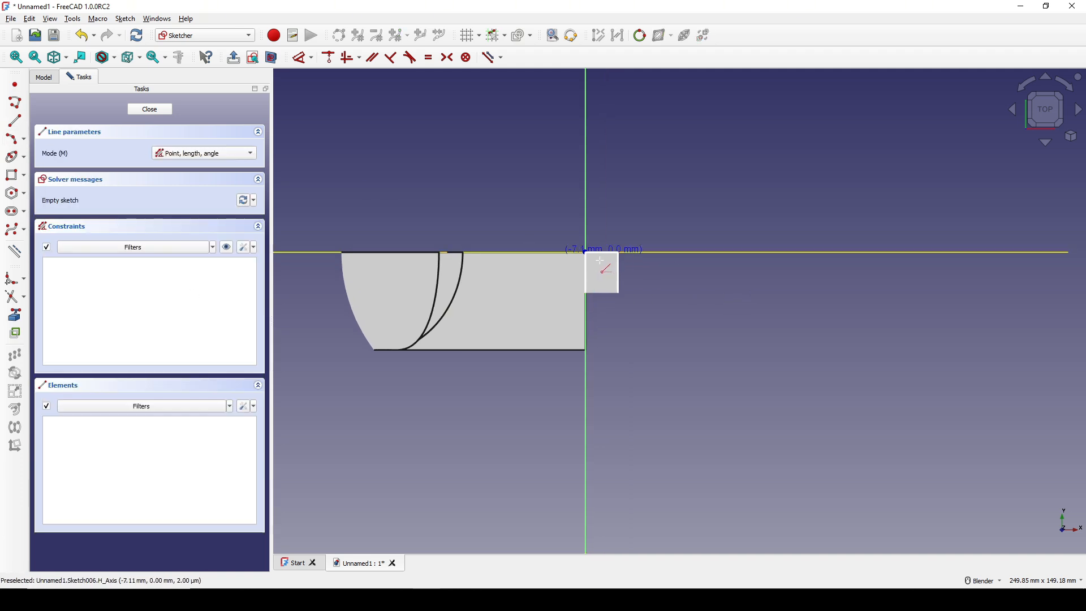
left_click(570, 278)
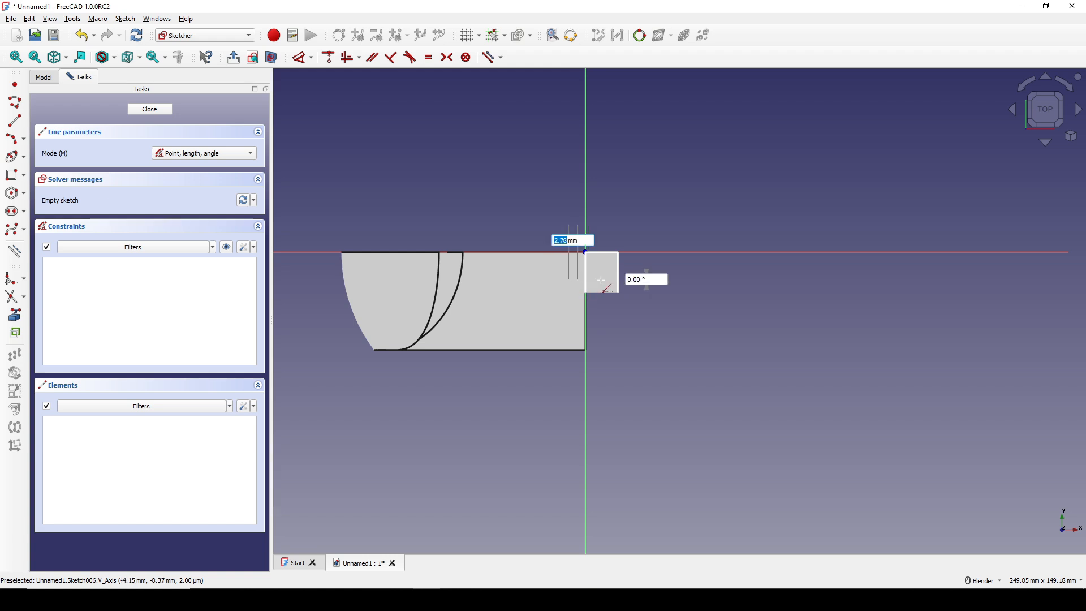
left_click(764, 281)
scroll(668, 302, "down", 1)
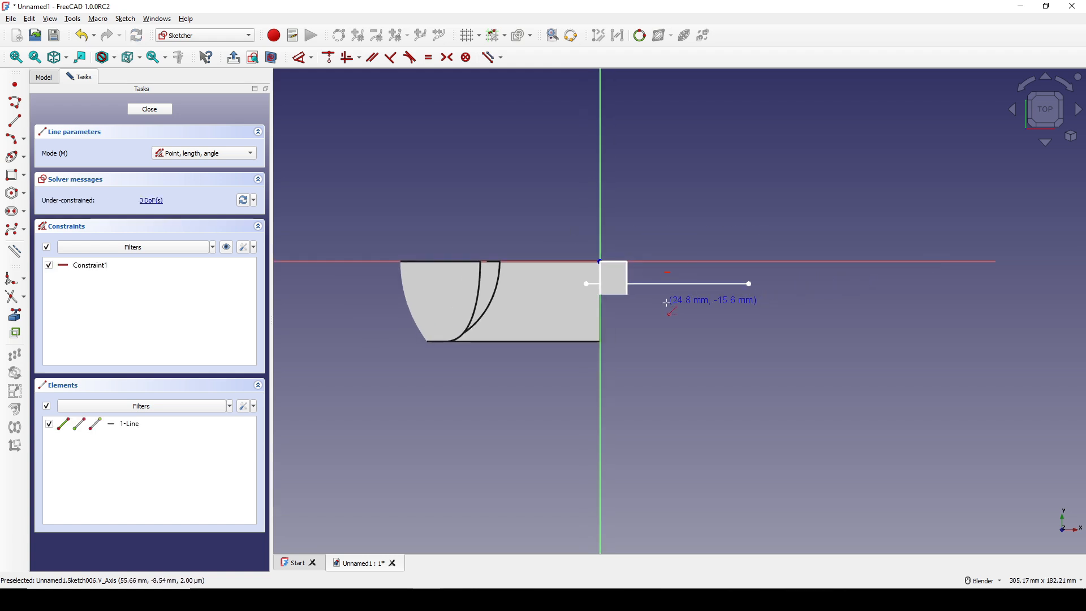
left_click(371, 325)
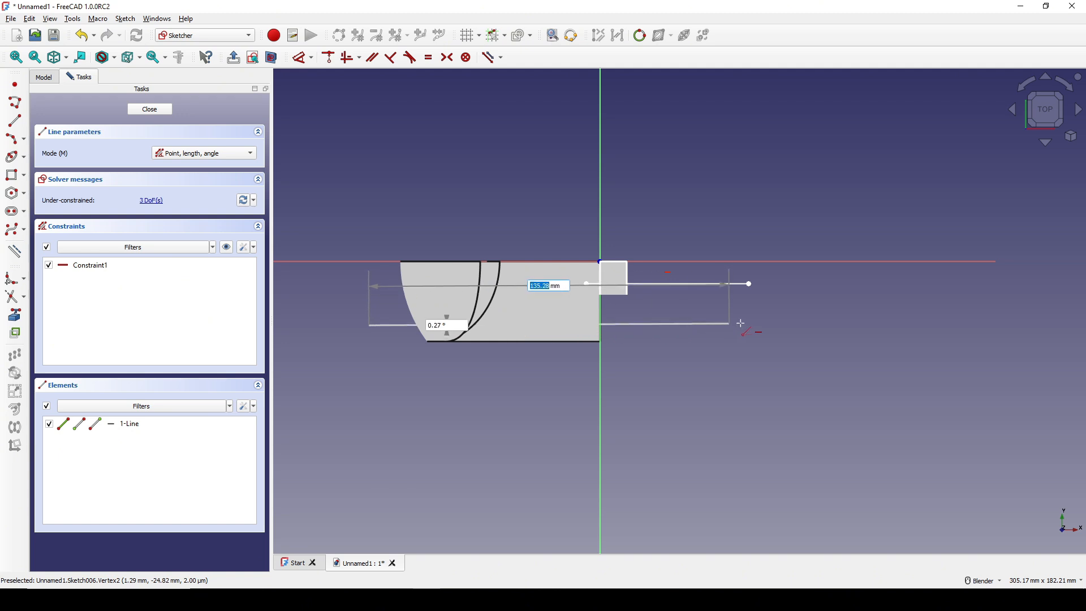
left_click(766, 324)
right_click(839, 327)
middle_click_drag(817, 311, 784, 331, "shift")
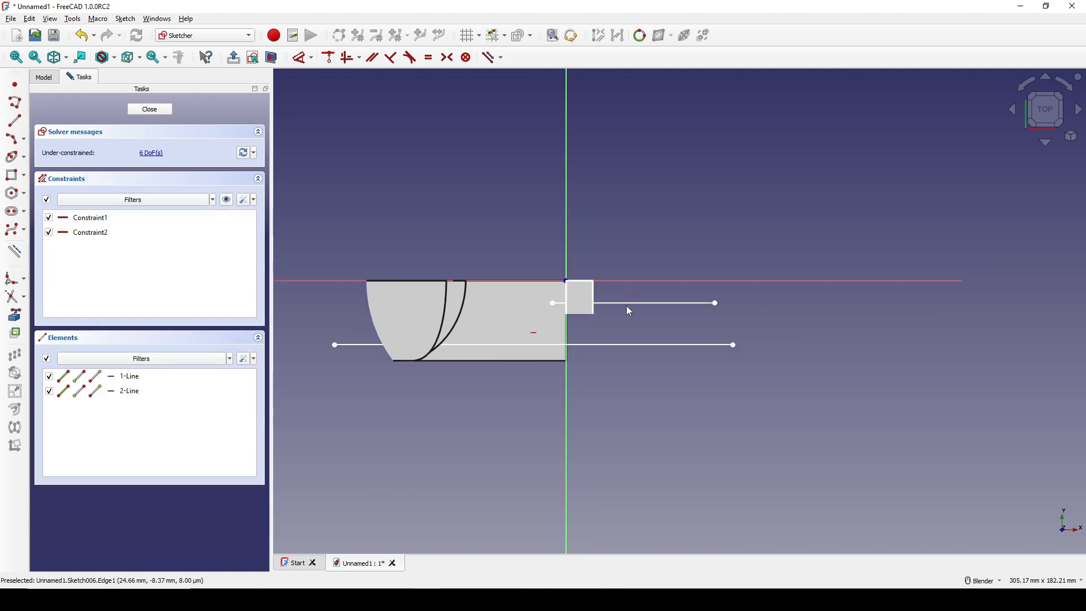
- Constrain the short line 12 mm below the horizontal axis and move its dimension label above the axis
left_click(716, 303)
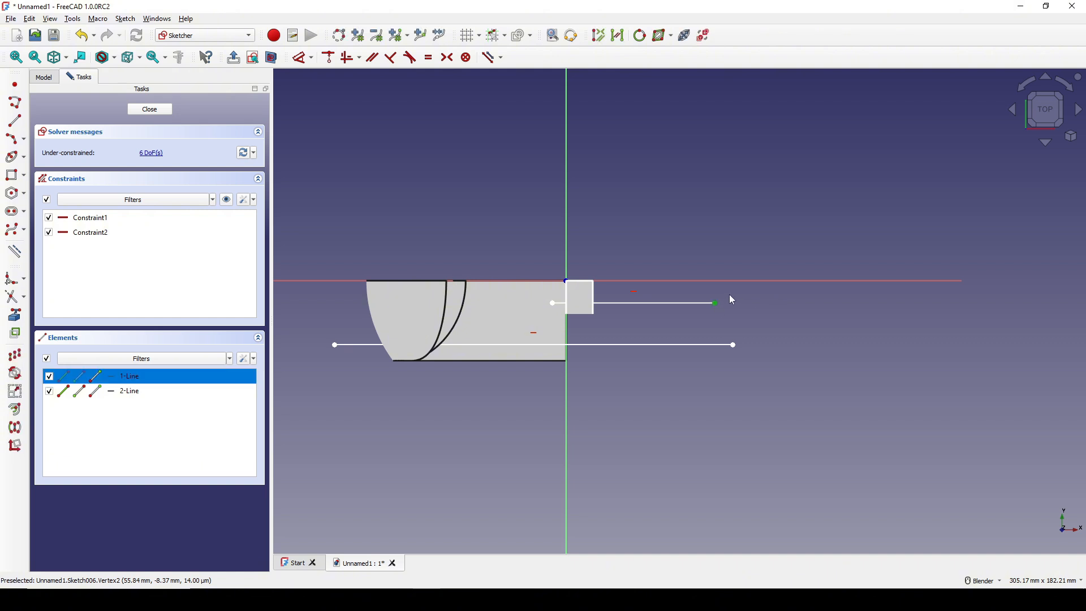
key("d")
left_click(763, 299)
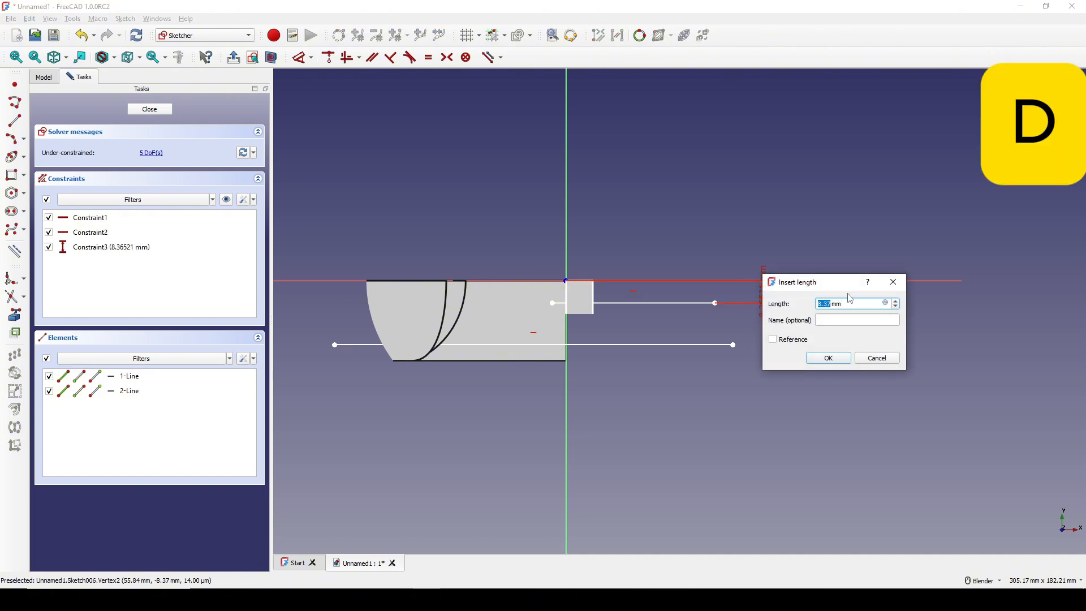
type("12")
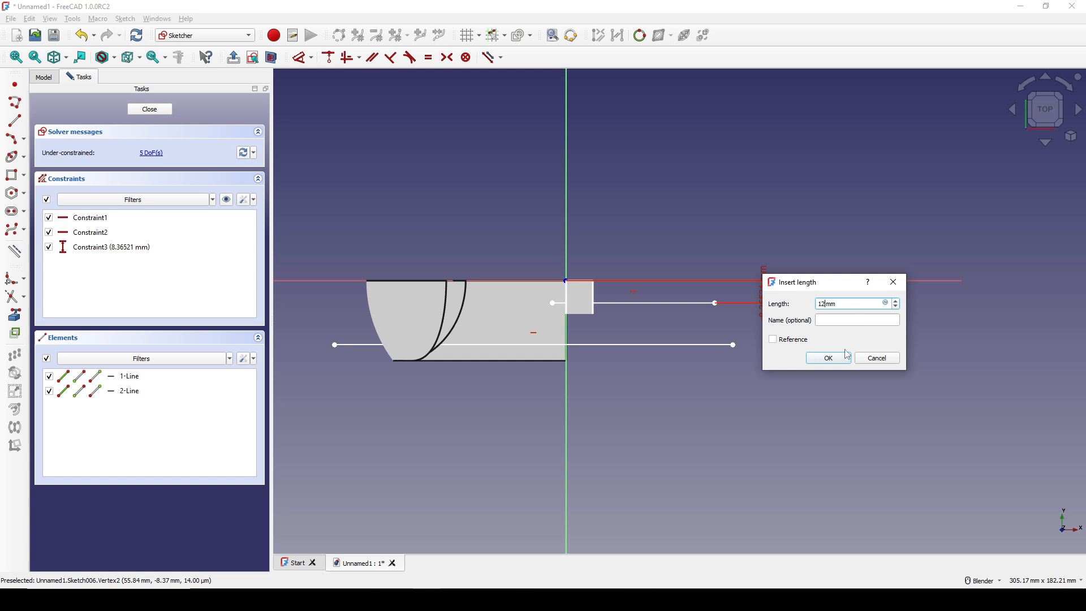
left_click(839, 357)
scroll(637, 317, "up", 5)
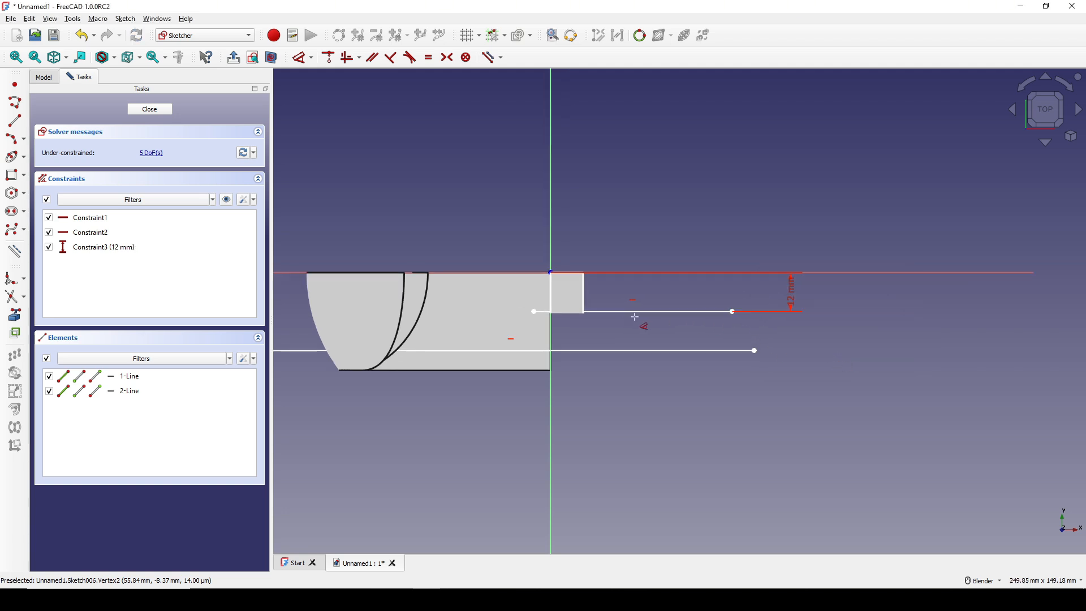
scroll(503, 311, "down", 5)
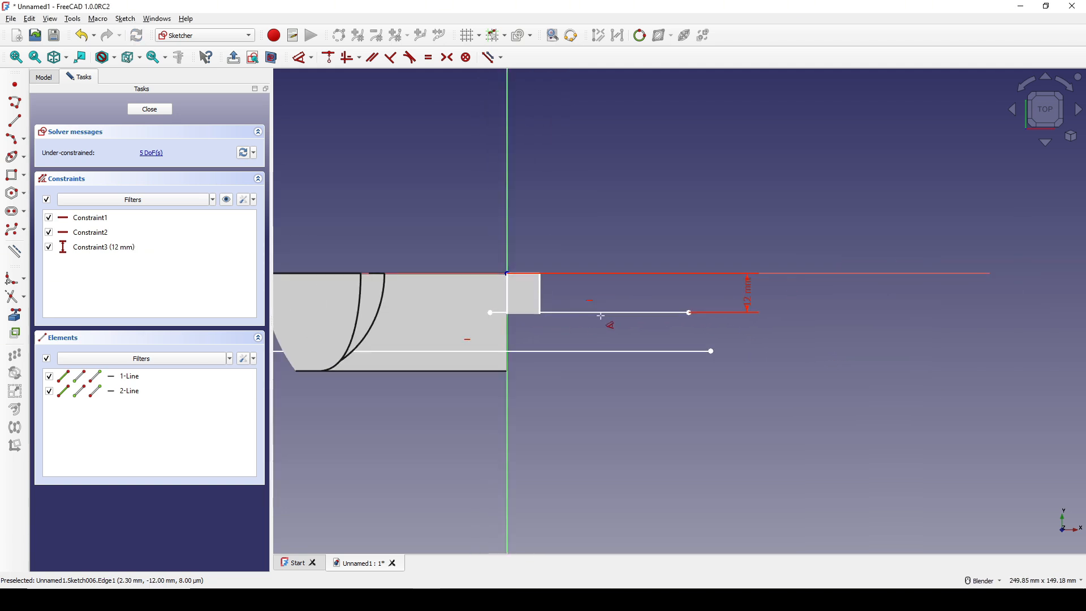
middle_click_drag(617, 328, 653, 328, "shift")
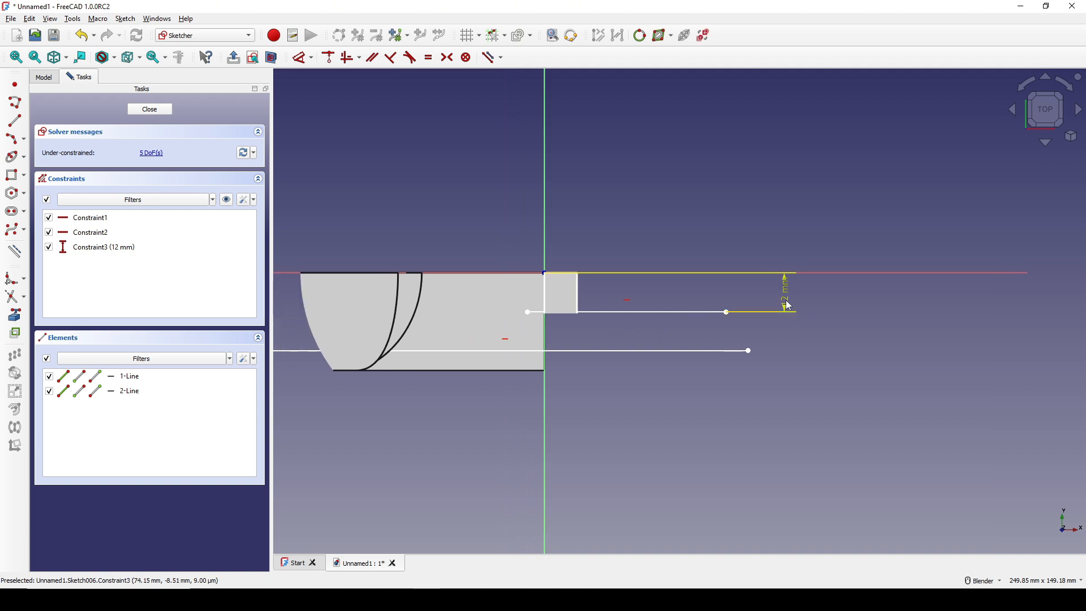
left_click_drag(785, 300, 819, 219)
scroll(670, 277, "up", 1)
middle_click_drag(670, 278, 740, 265, "shift")
scroll(809, 372, "down", 1)
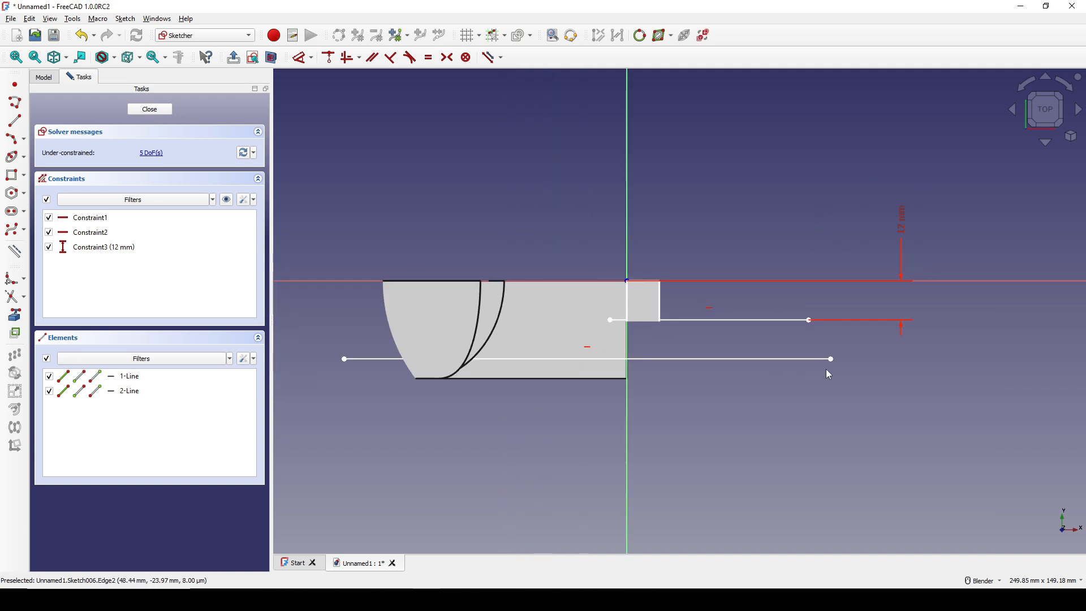
- Constrain the long line 26 mm below the horizontal axis
middle_click_drag(826, 369, 765, 371, "shift")
left_click(764, 363)
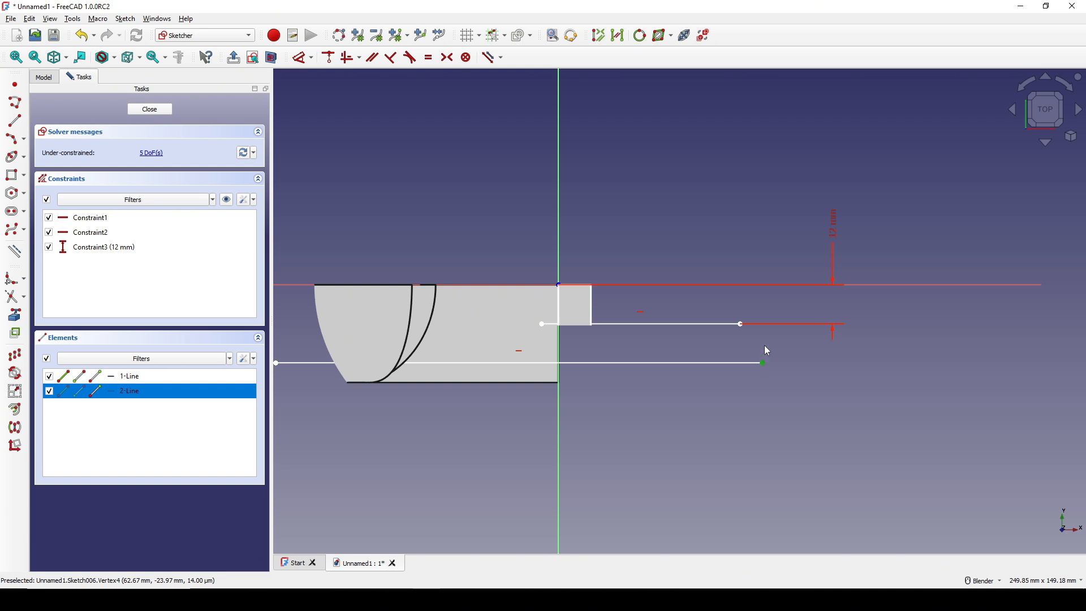
key("d")
left_click(919, 334)
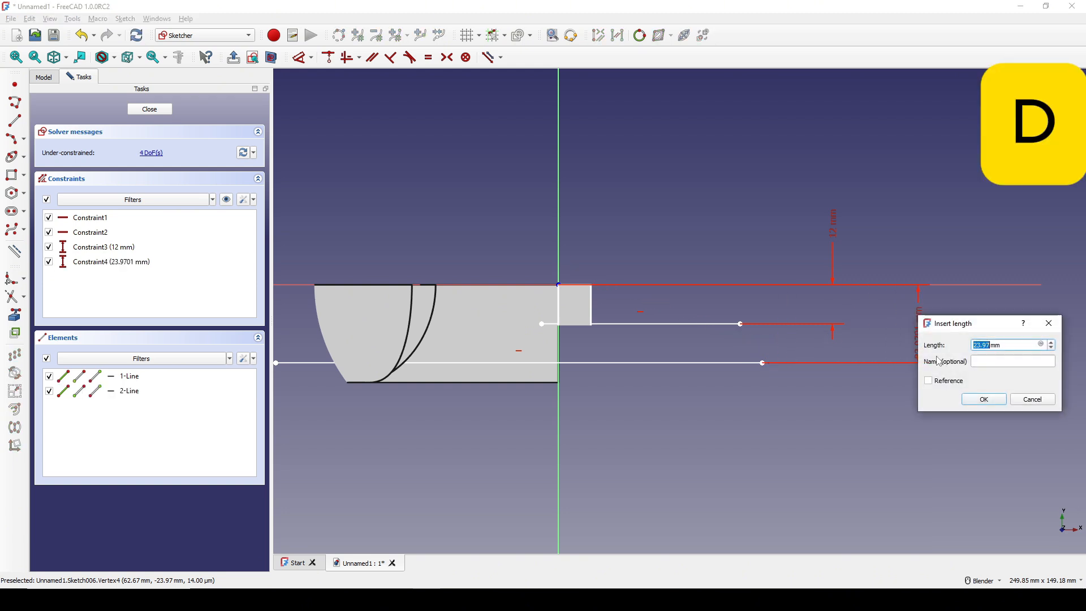
type("2")
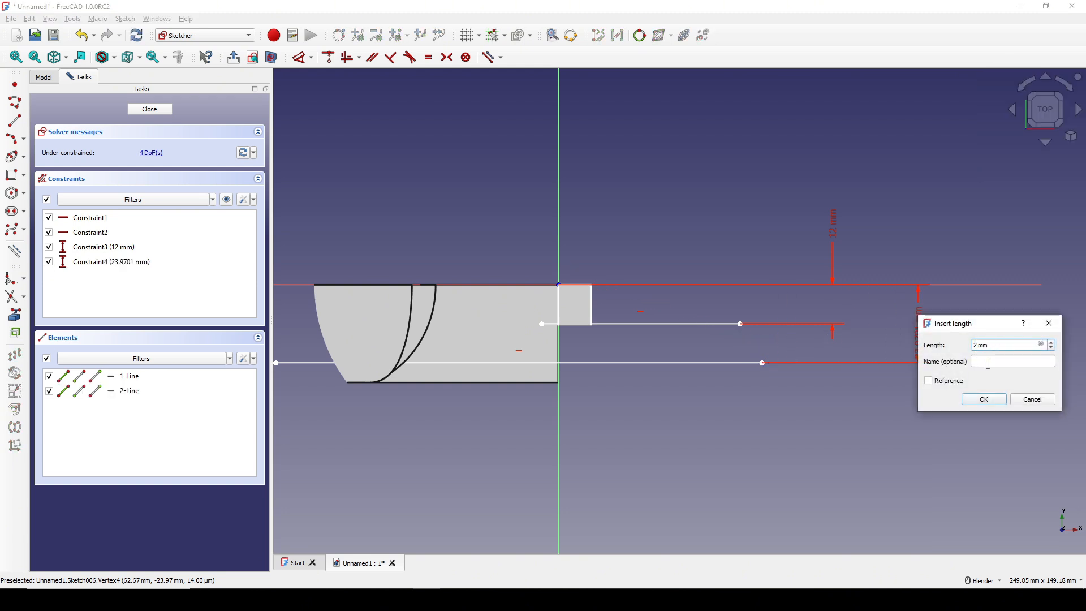
type("6")
left_click(987, 399)
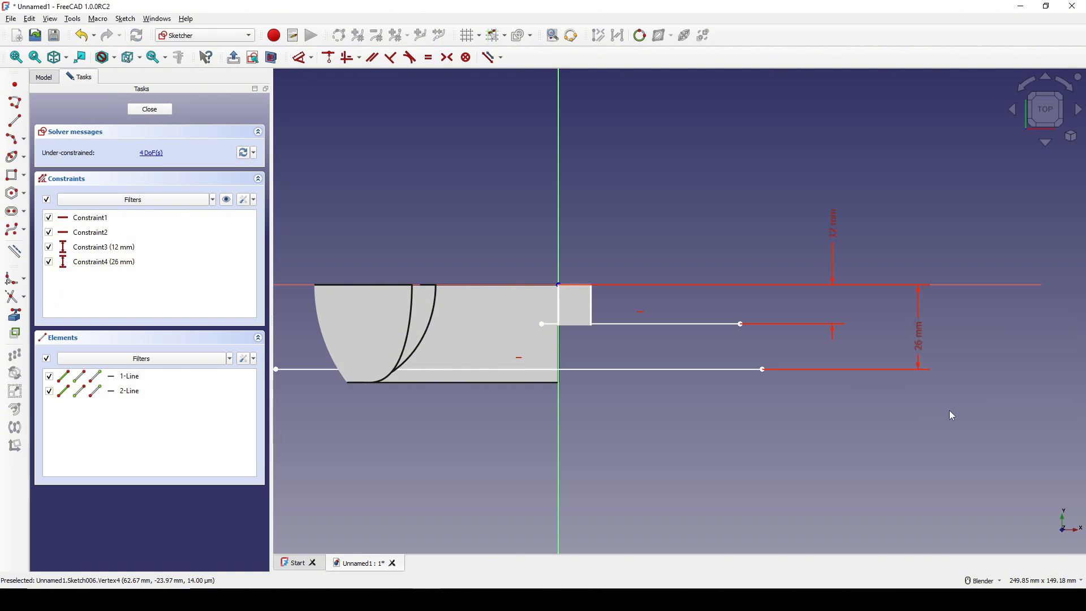
- Change the long line's distance from the horizontal axis to 27 mm
double_click(919, 339)
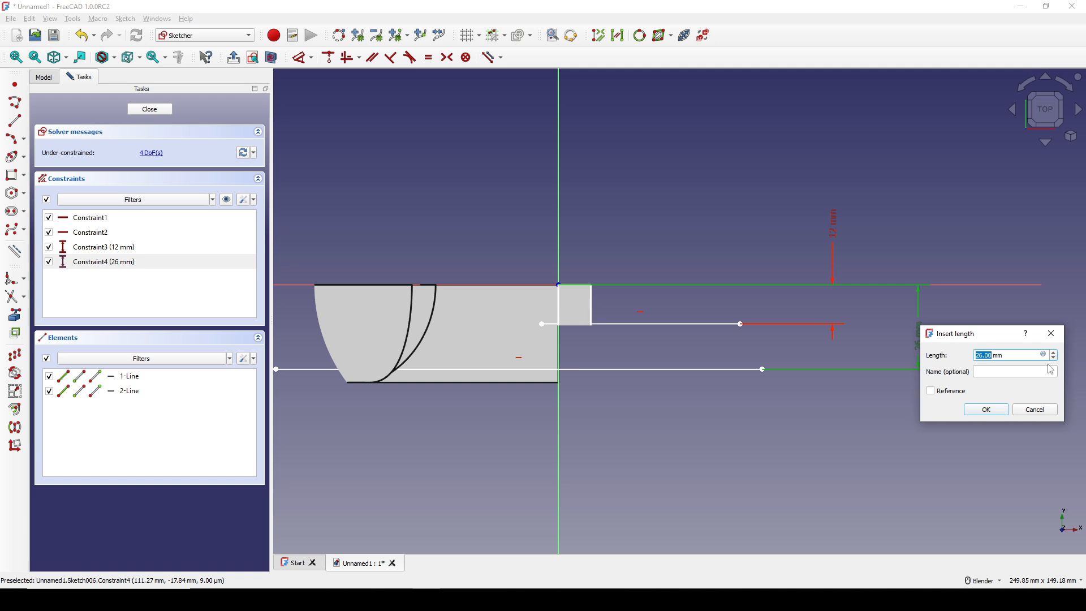
type("27")
key("Return")
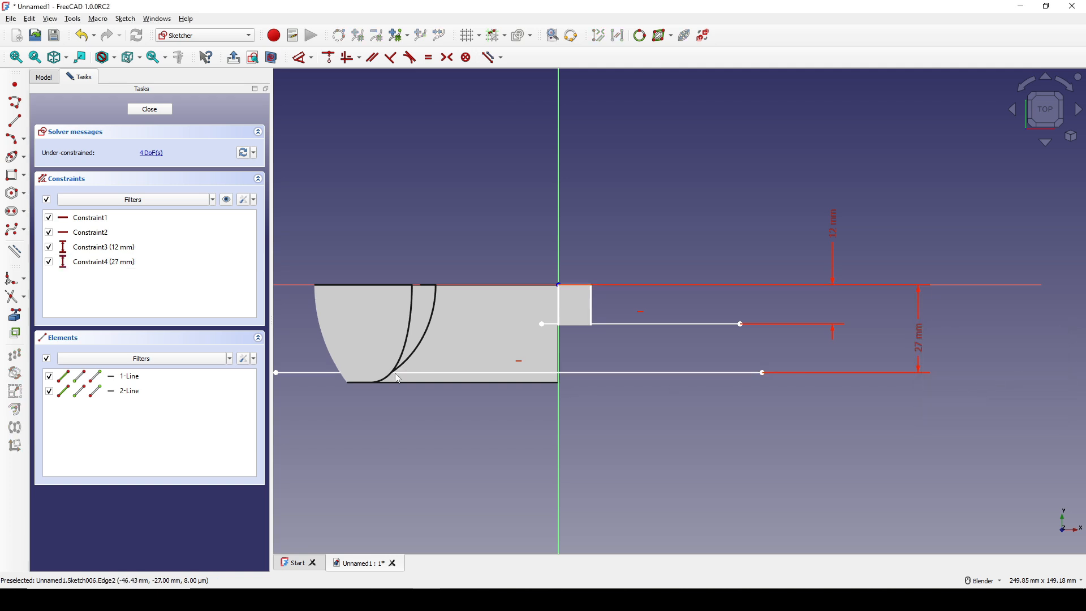
- Extend the long line's outer end further past the trimmed face and nudge the short line's inner end slightly towards the vertical axis
scroll(381, 378, "up", 2)
scroll(451, 373, "down", 2)
scroll(470, 365, "down", 2)
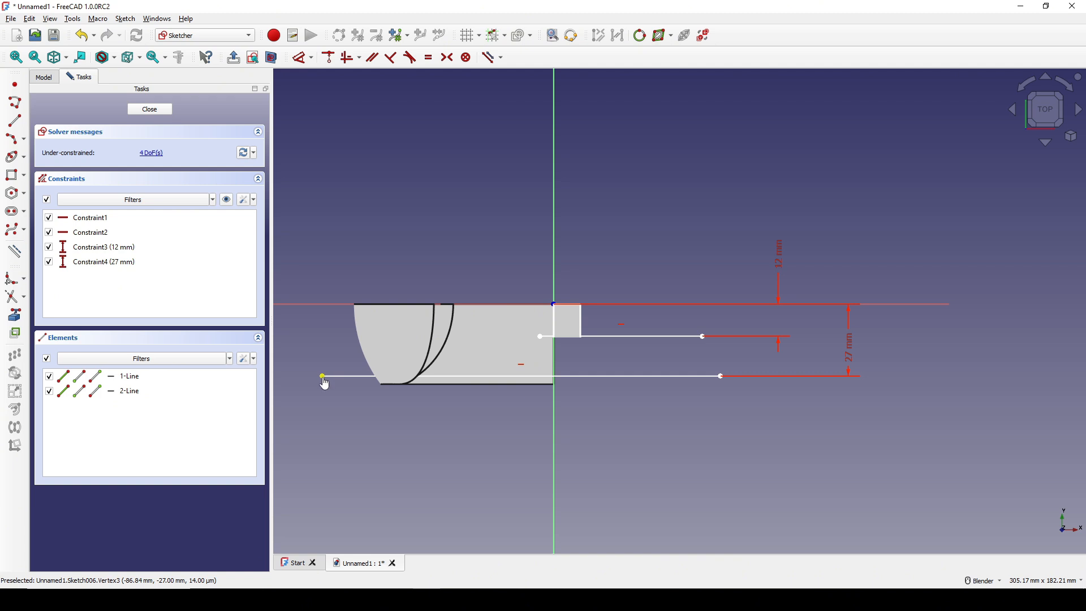
left_click_drag(323, 376, 305, 377)
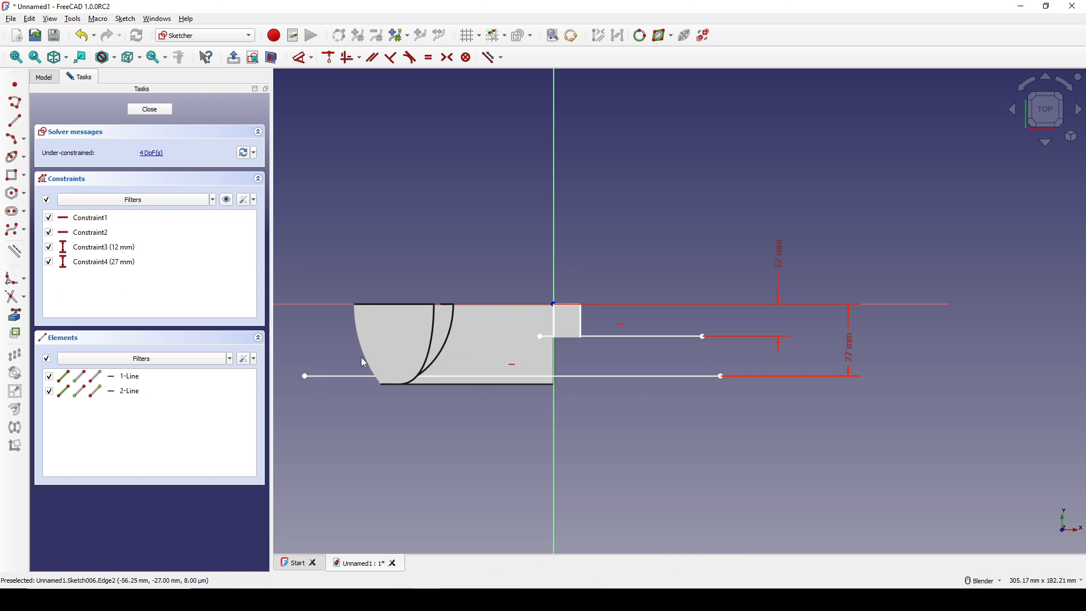
scroll(623, 320, "up", 2)
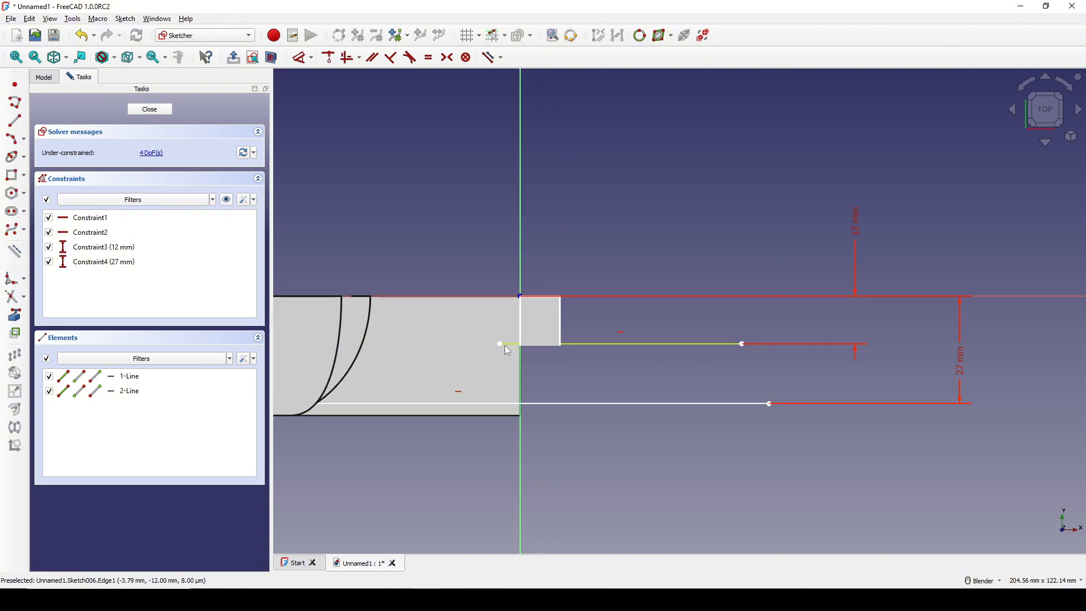
left_click_drag(500, 344, 503, 343)
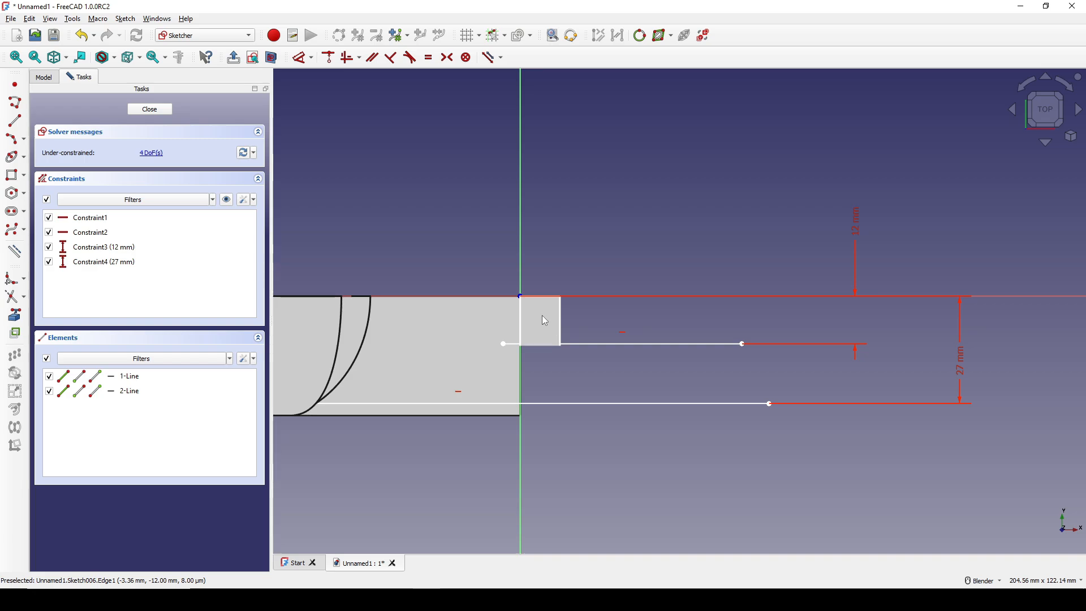
- Capture the sketch area around the extrusion and draw a red circle around the extrusion
key("Print")
left_click_drag(326, 203, 663, 484)
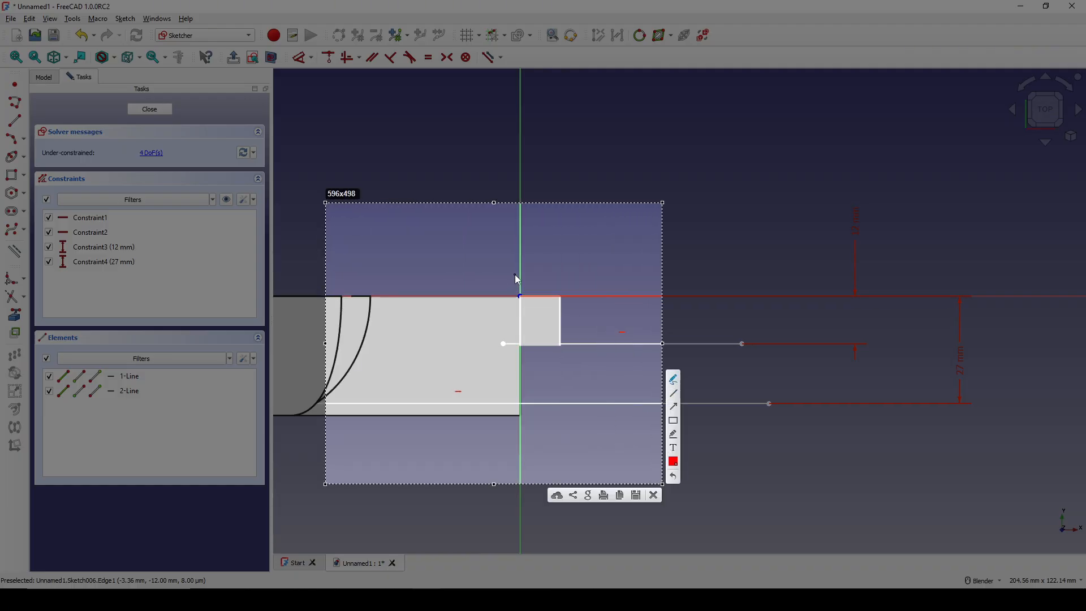
mouse_move(515, 274)
left_mouse_down()
mouse_move(498, 310)
mouse_move(589, 327)
mouse_move(501, 279)
left_mouse_up()
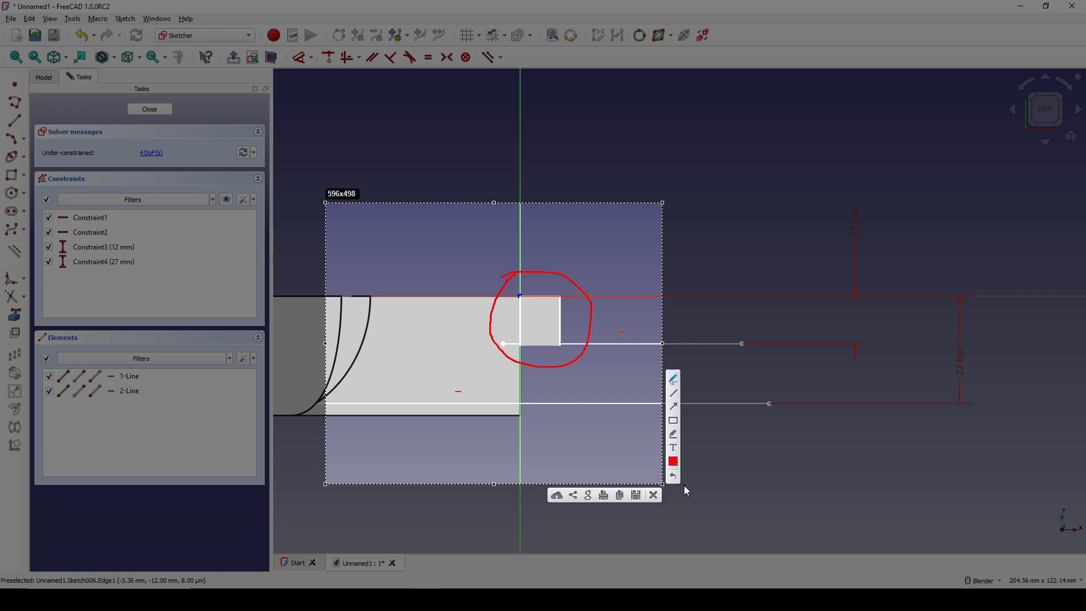
- Discard the screen capture and close the sketch with the two trim lines
left_click(654, 495)
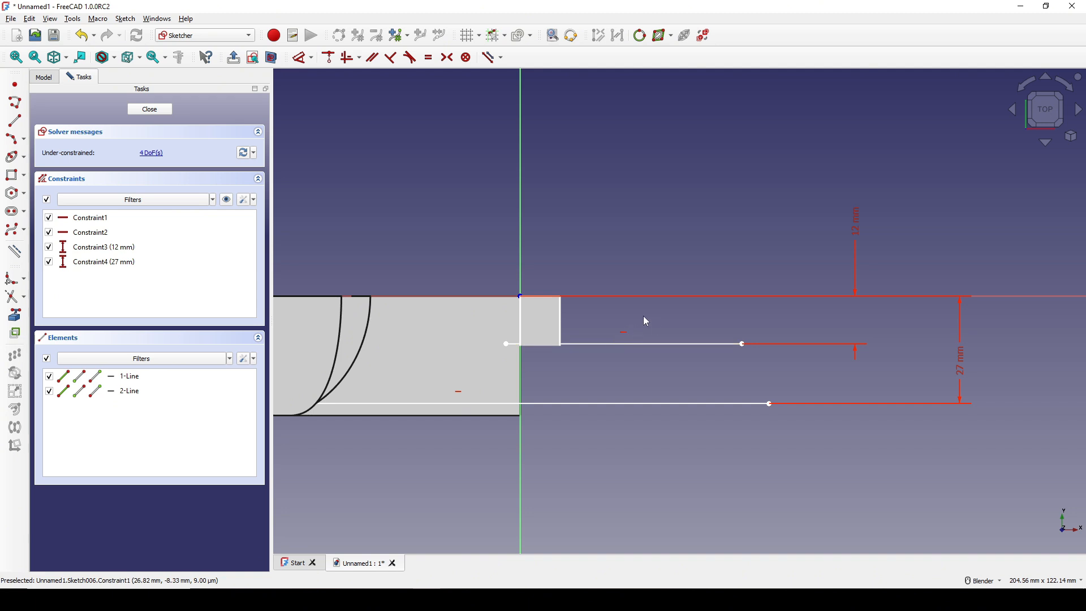
left_click(149, 109)
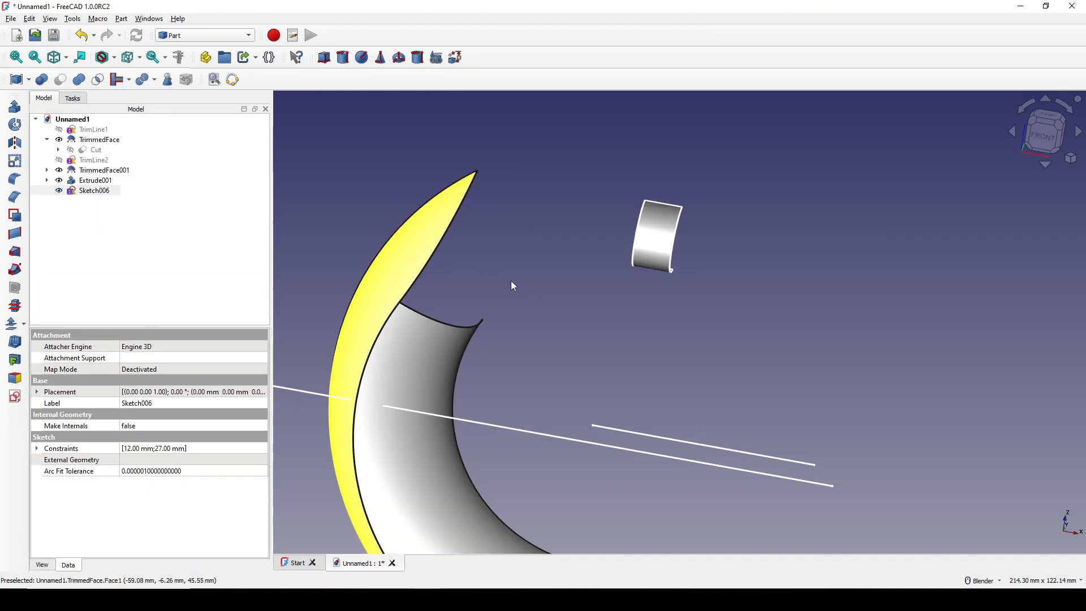
middle_click_drag(706, 332, 696, 301)
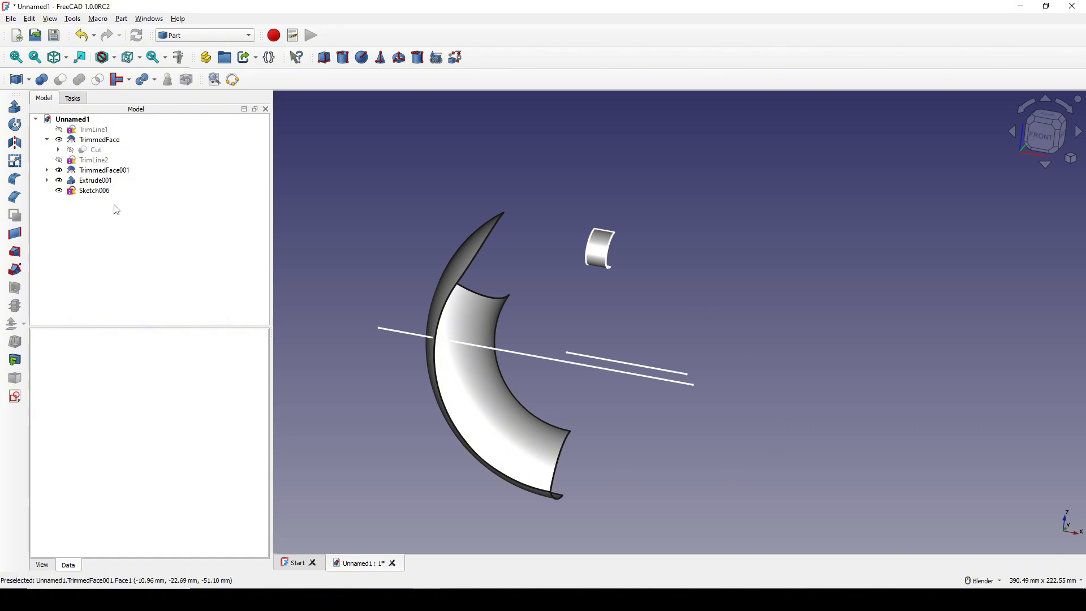
- Extrude the two-line sketch symmetrically along its normal with a length of 200 mm
left_click(94, 191)
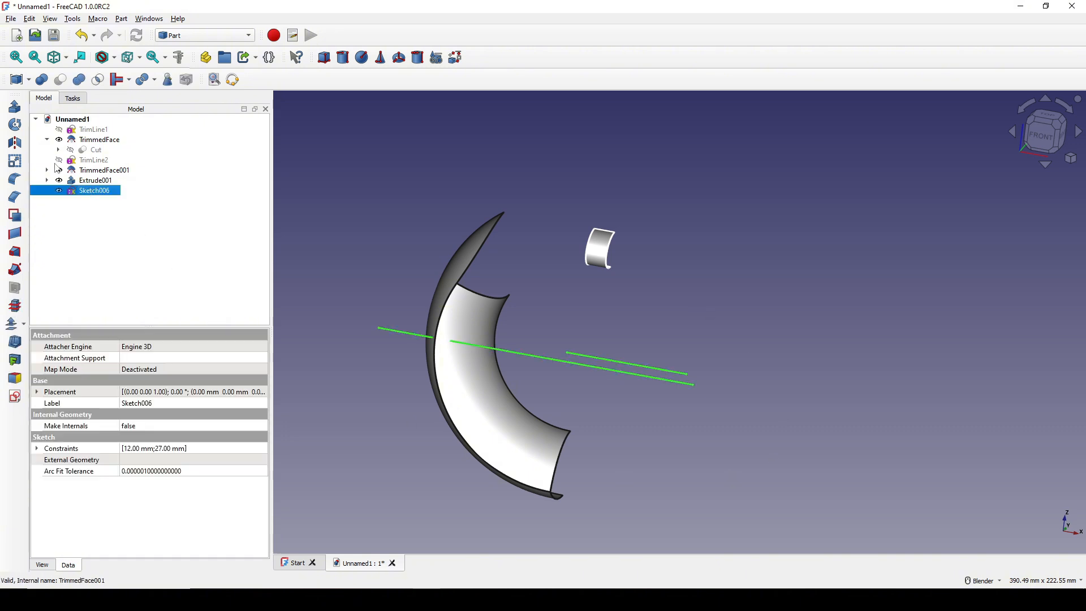
left_click(12, 108)
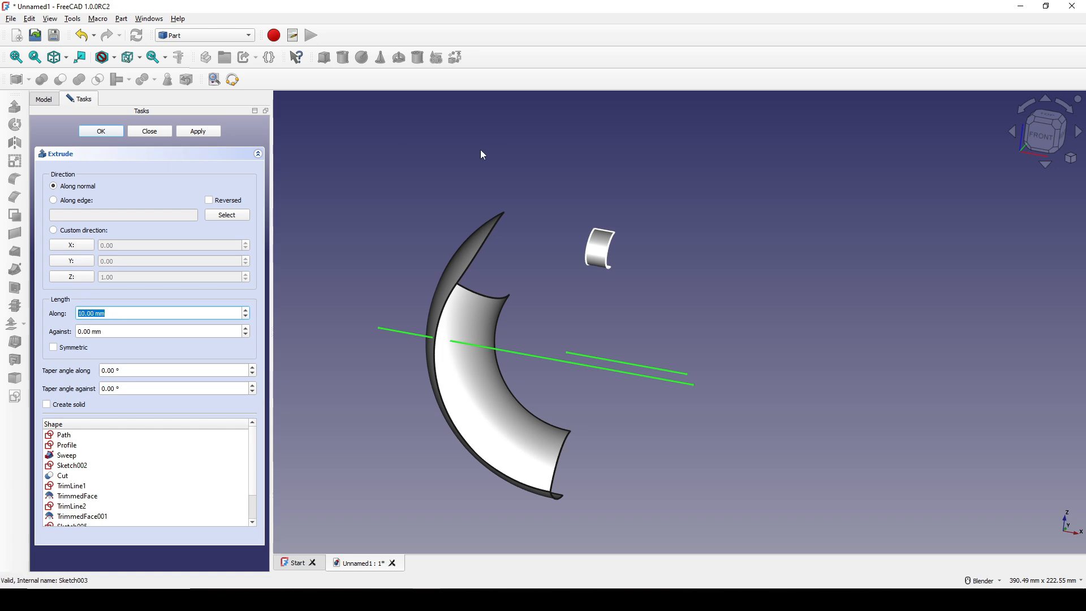
type("200")
left_click(67, 349)
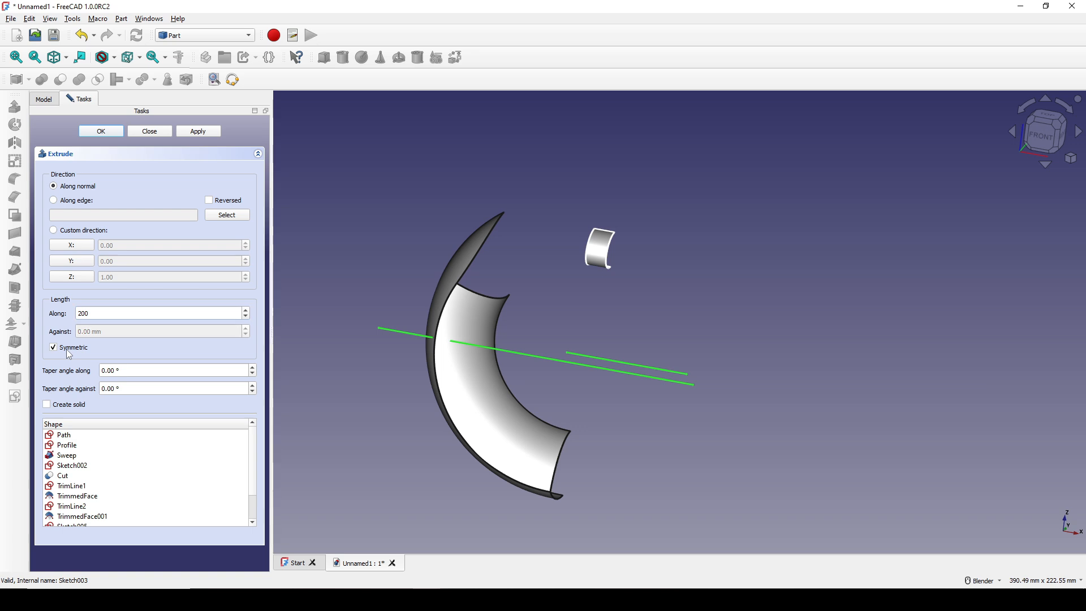
left_click(101, 131)
middle_click_drag(691, 230, 679, 324)
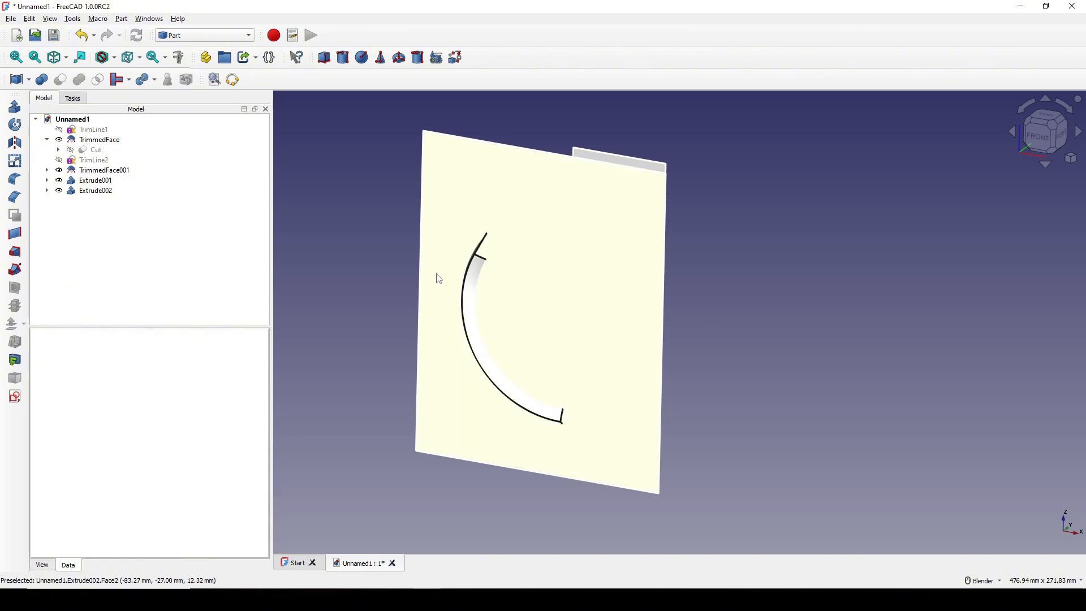
- Hide the extruded trim planes (Extrude002) to expose the faces behind them
left_click(97, 191)
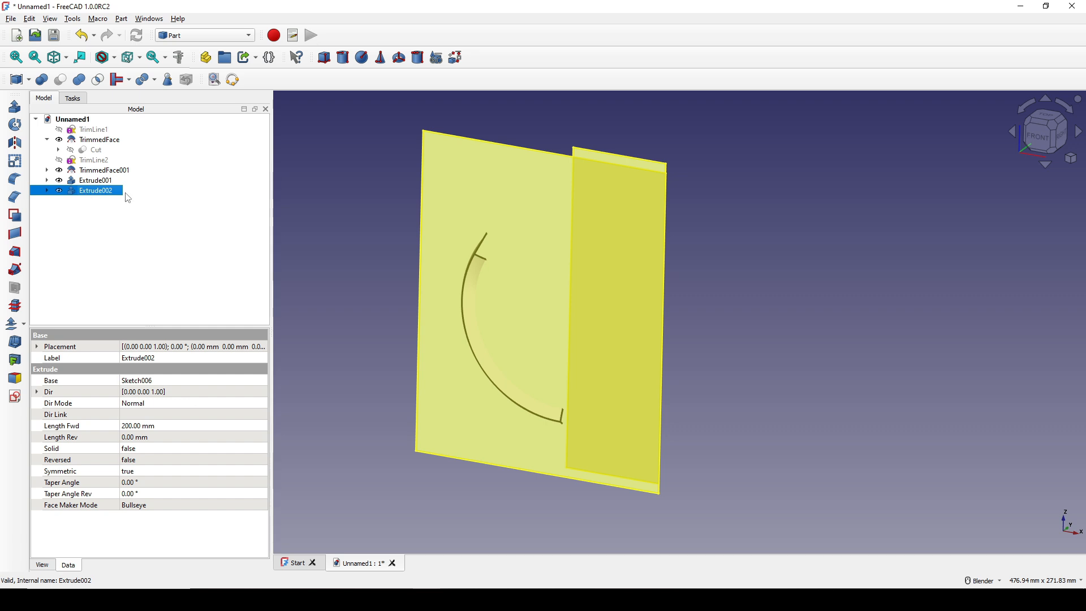
key("space")
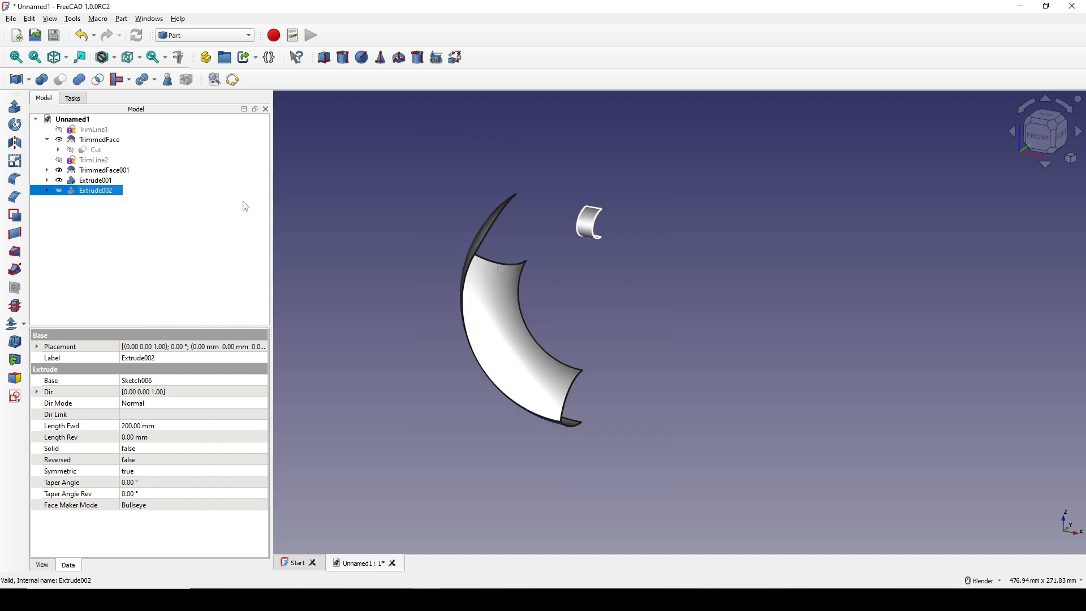
left_click(568, 270)
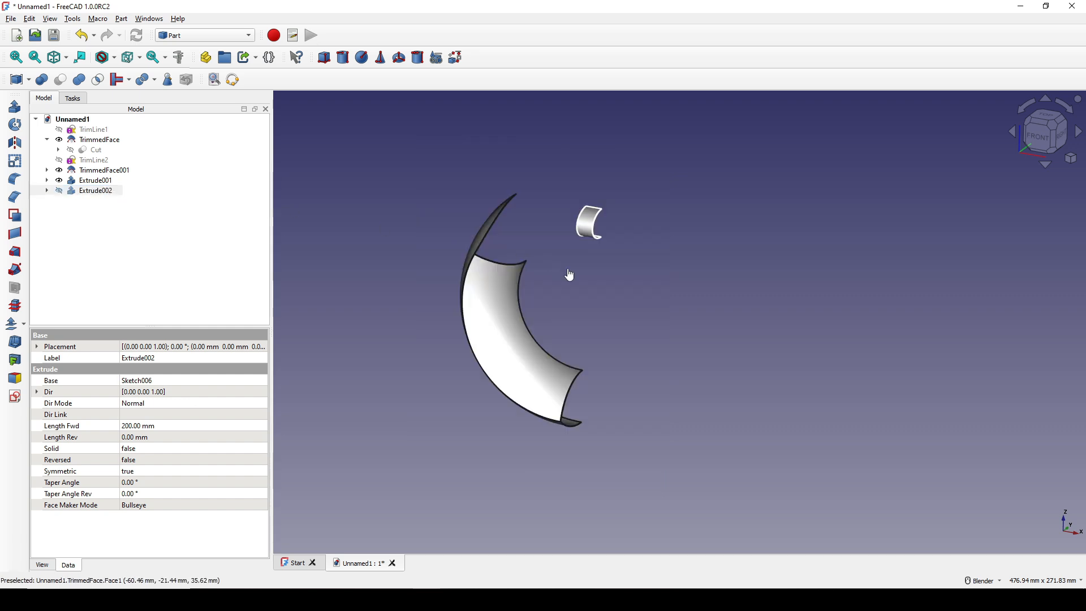
- Combine both trimmed ring faces and the small half-ellipse extrusion into one compound
left_click(503, 296)
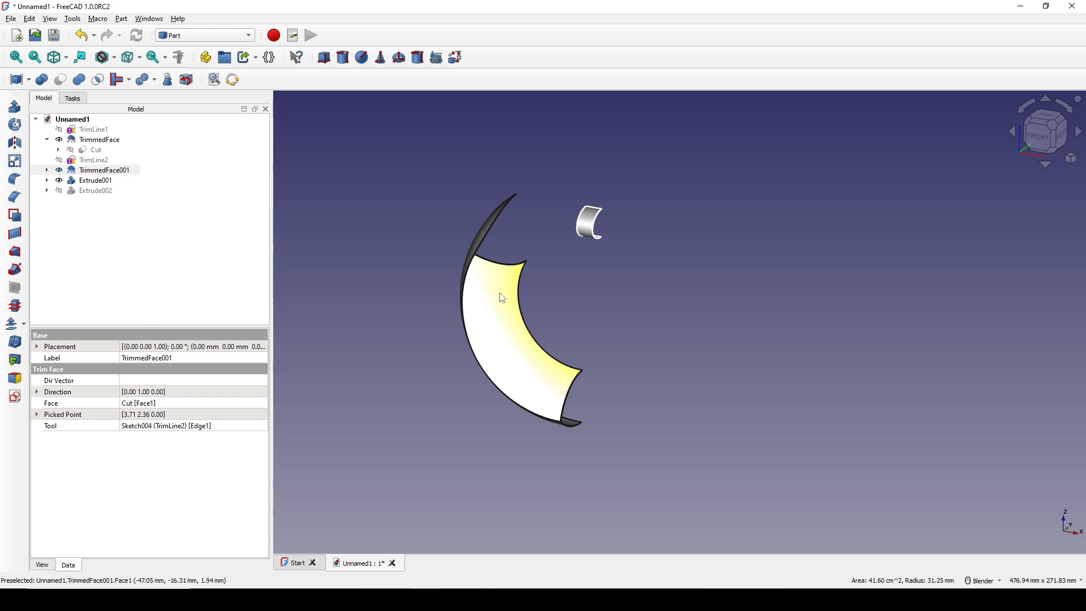
middle_click_drag(471, 314, 513, 317)
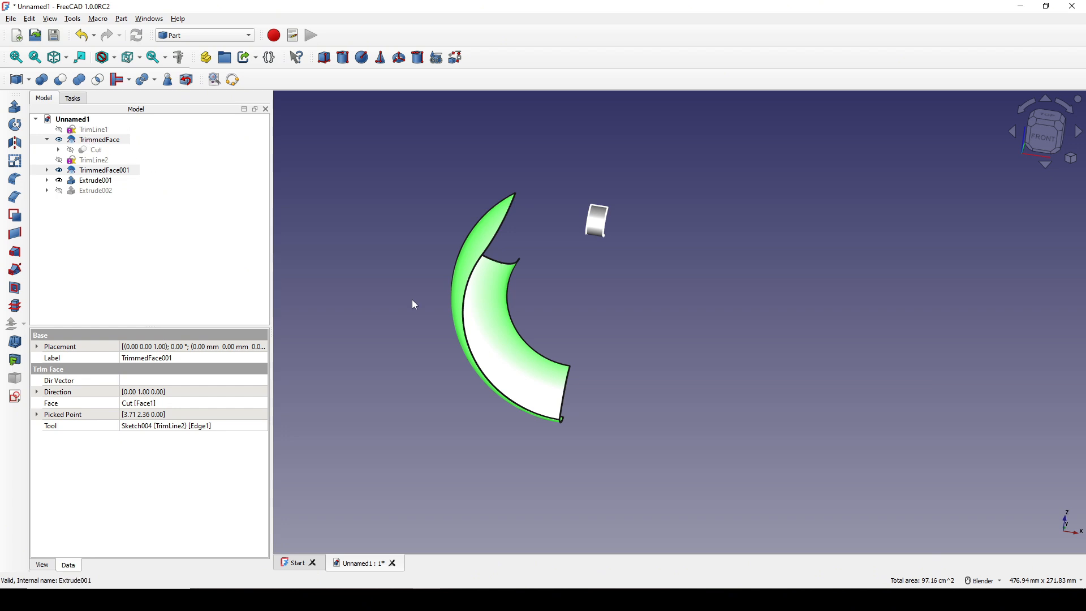
left_click(601, 227, "ctrl")
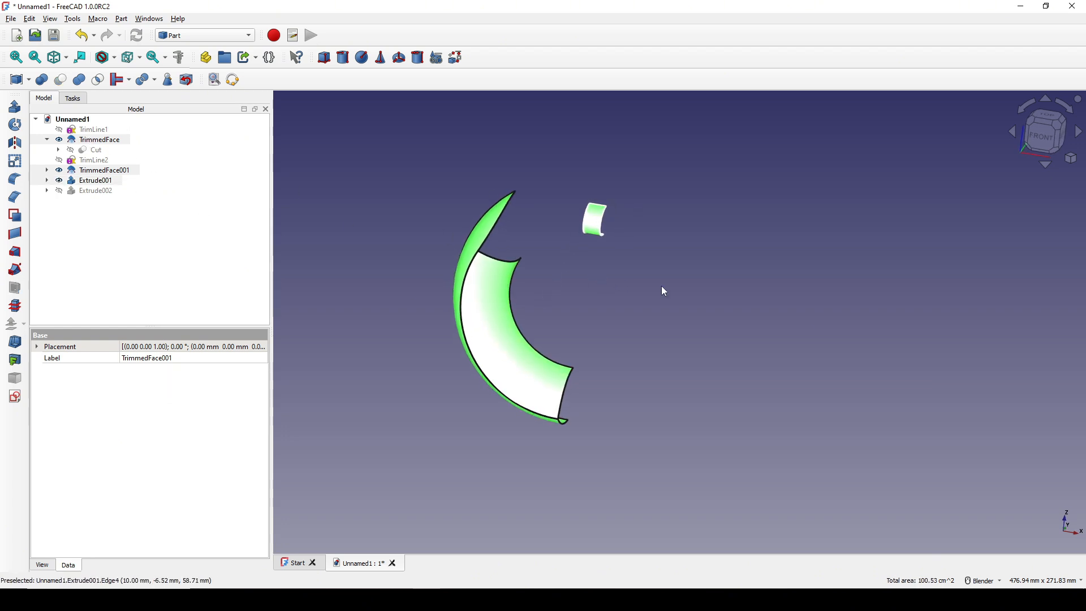
left_click(121, 18)
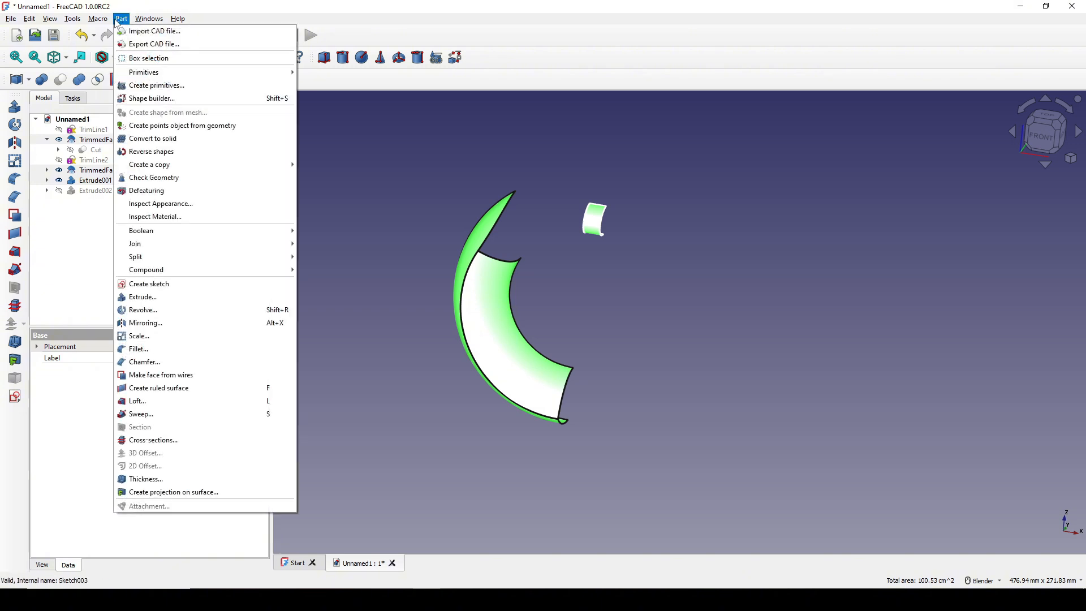
mouse_move(161, 271)
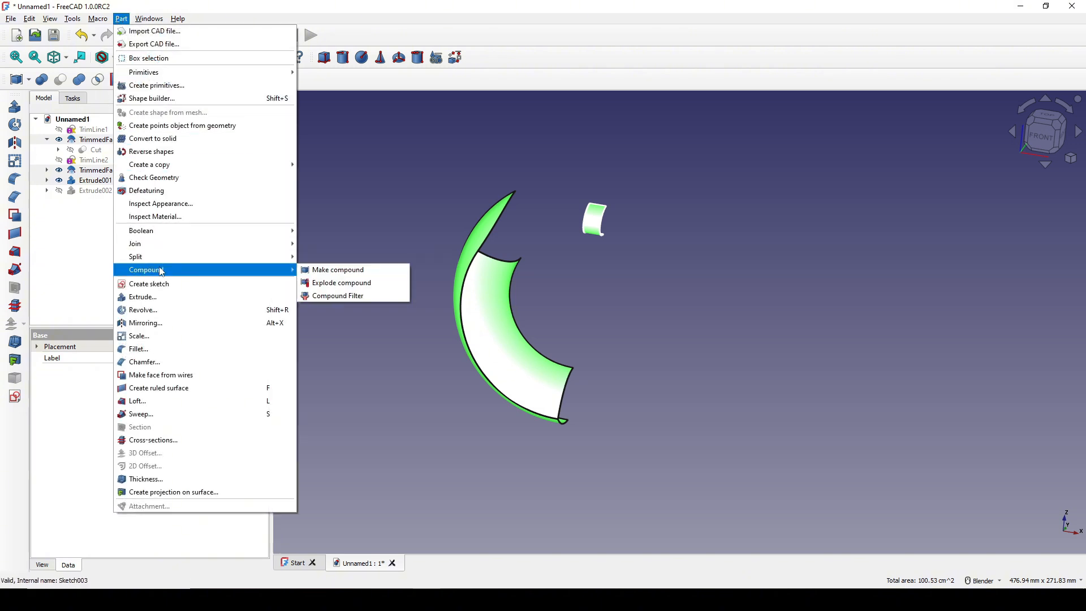
left_click(356, 271)
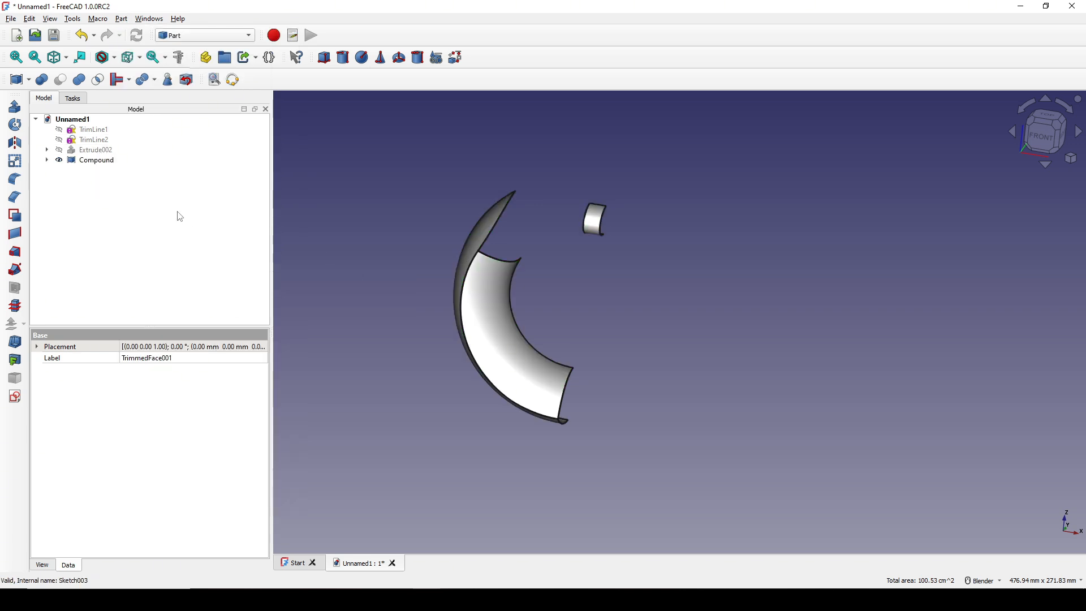
left_click(87, 161)
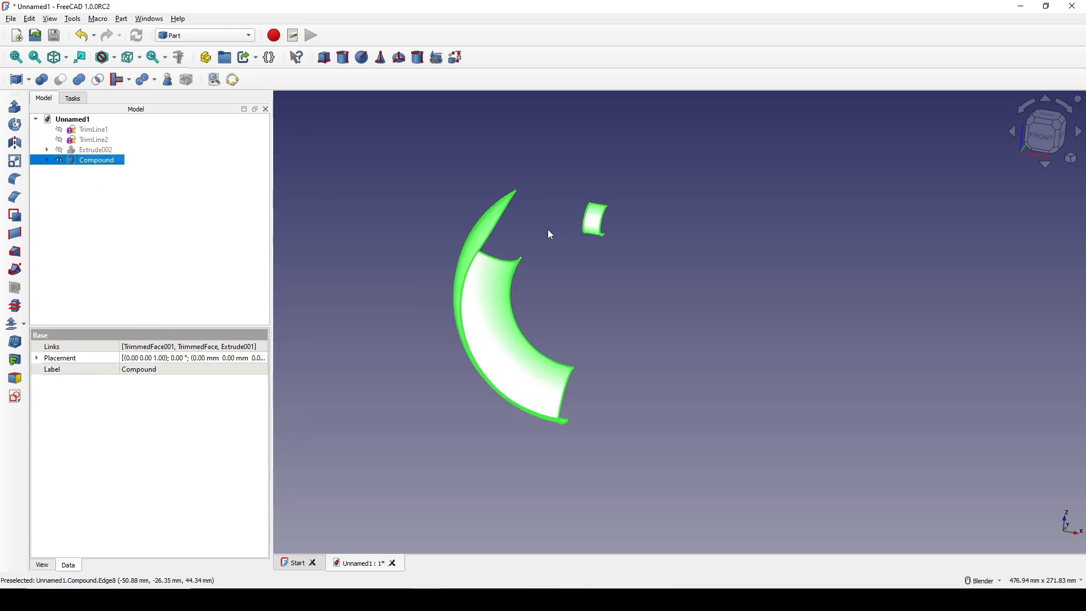
left_click(409, 227)
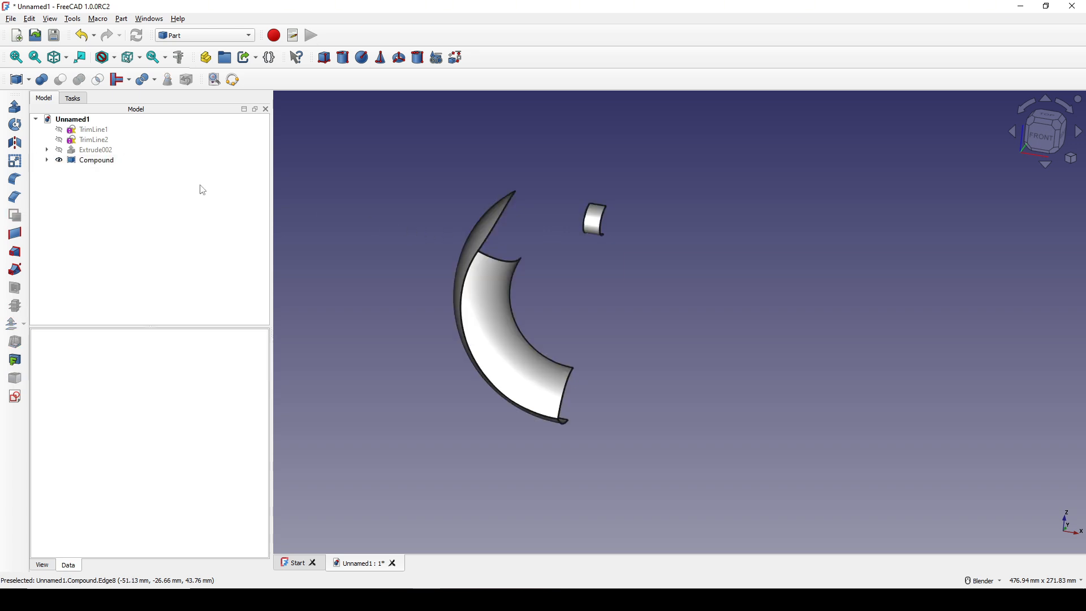
- Show the extruded trim planes again and slice the compound with them using Slice to compound
left_click(87, 151)
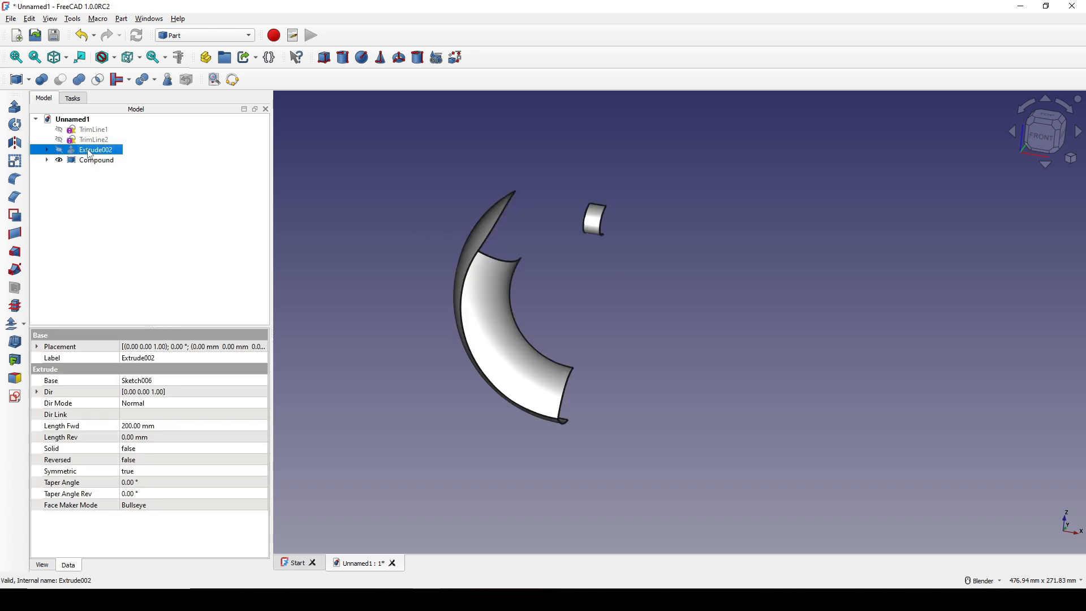
key("space")
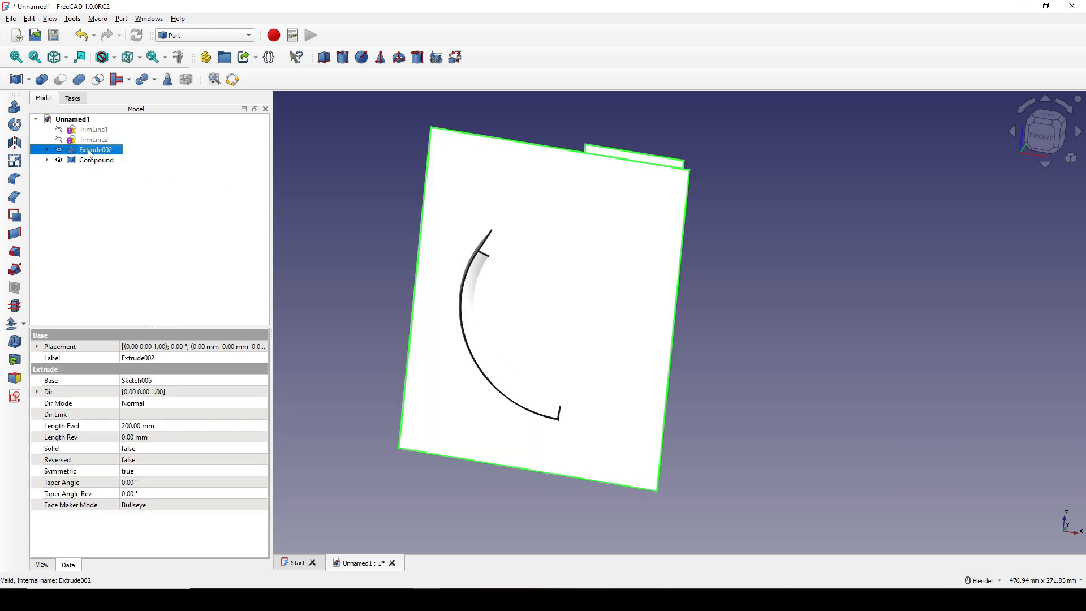
left_click(98, 203)
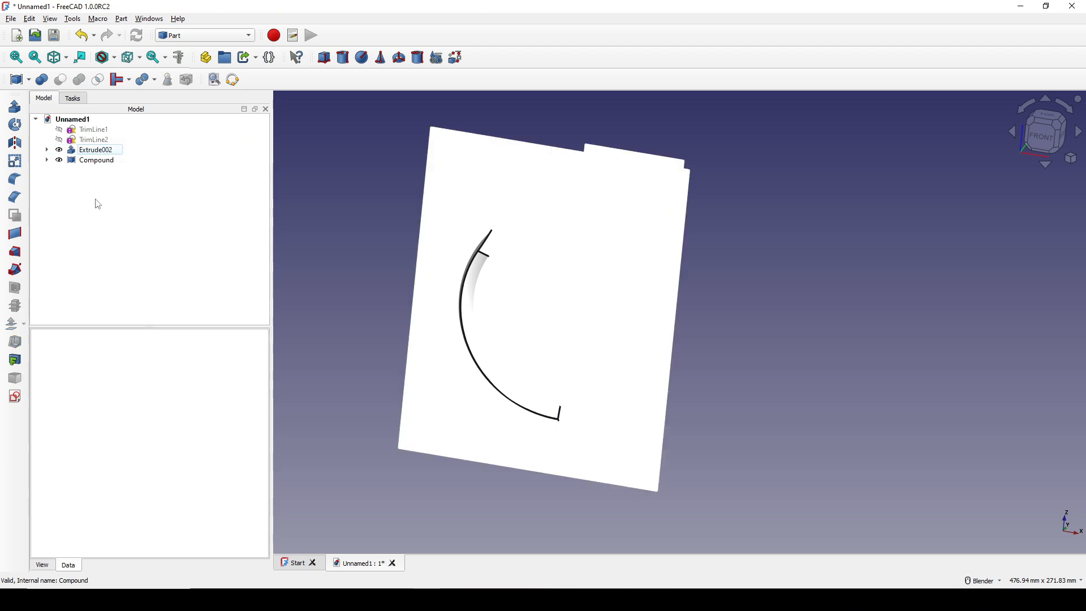
left_click(96, 160)
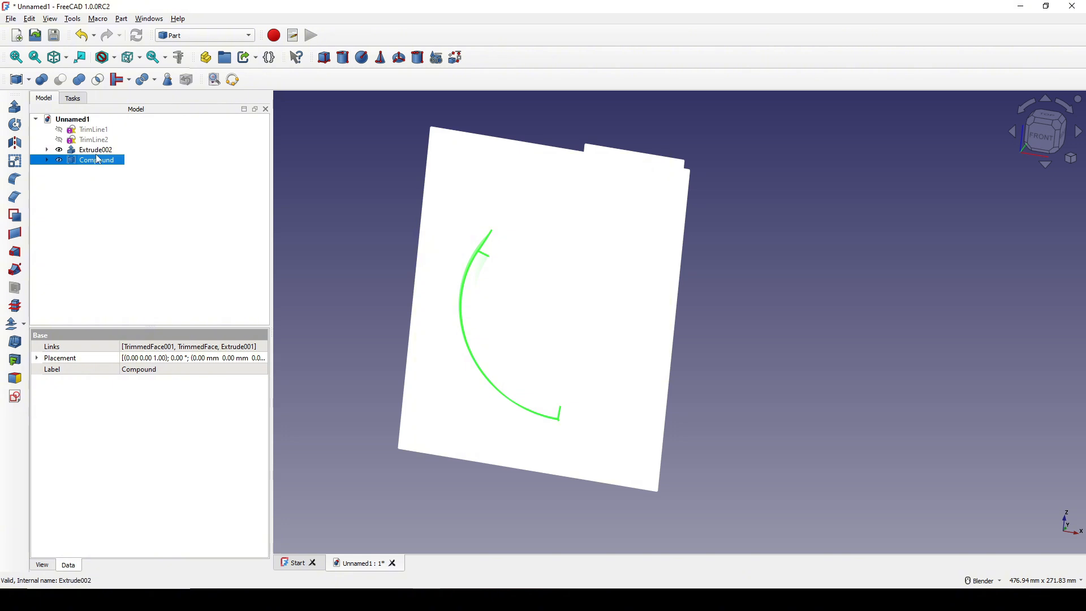
left_click(96, 154, "ctrl")
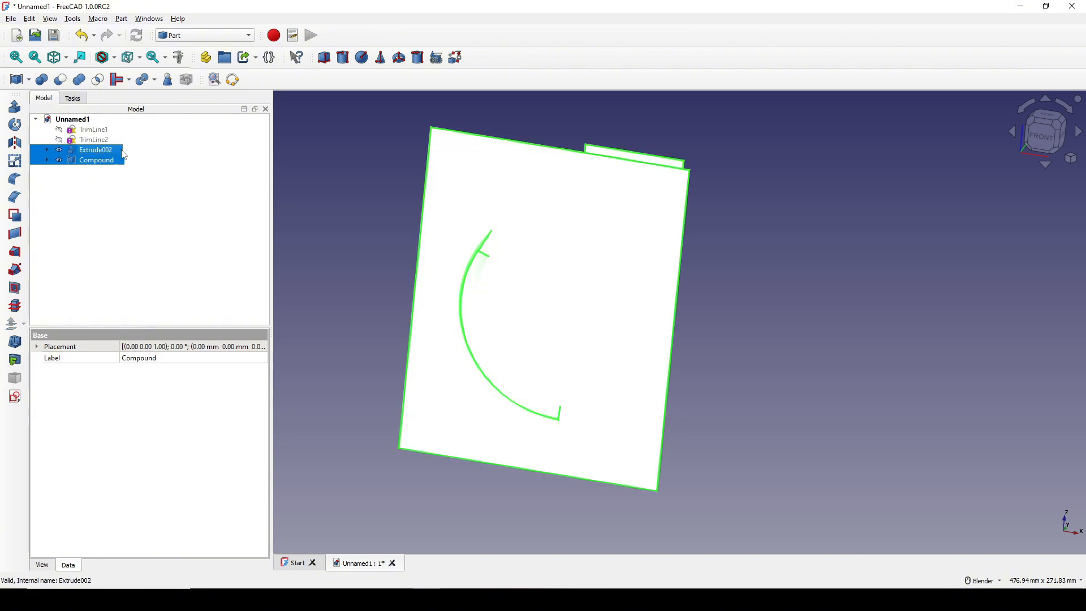
left_click(121, 19)
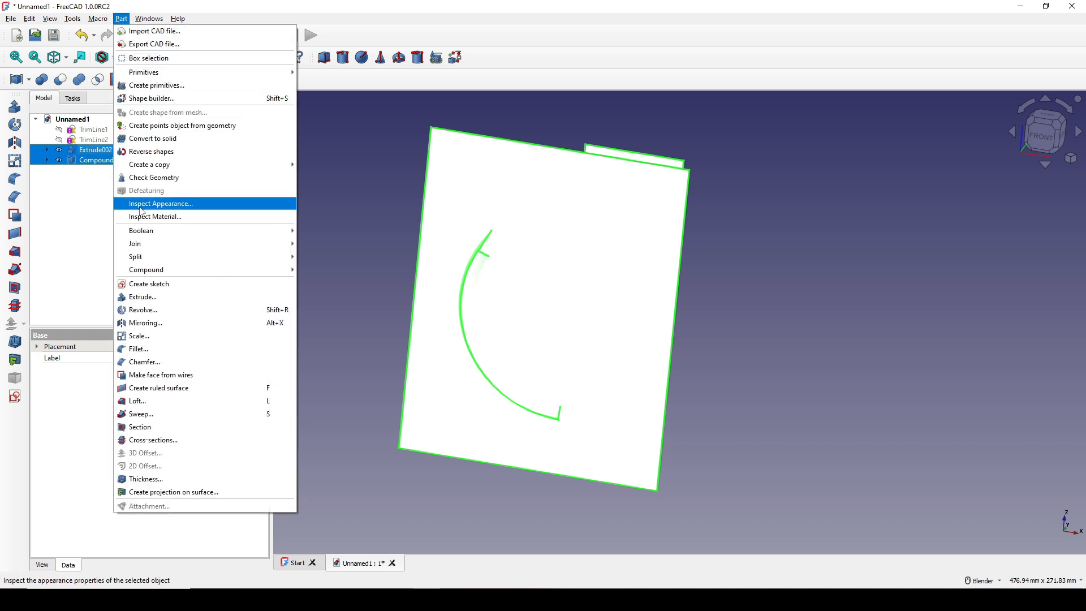
mouse_move(141, 257)
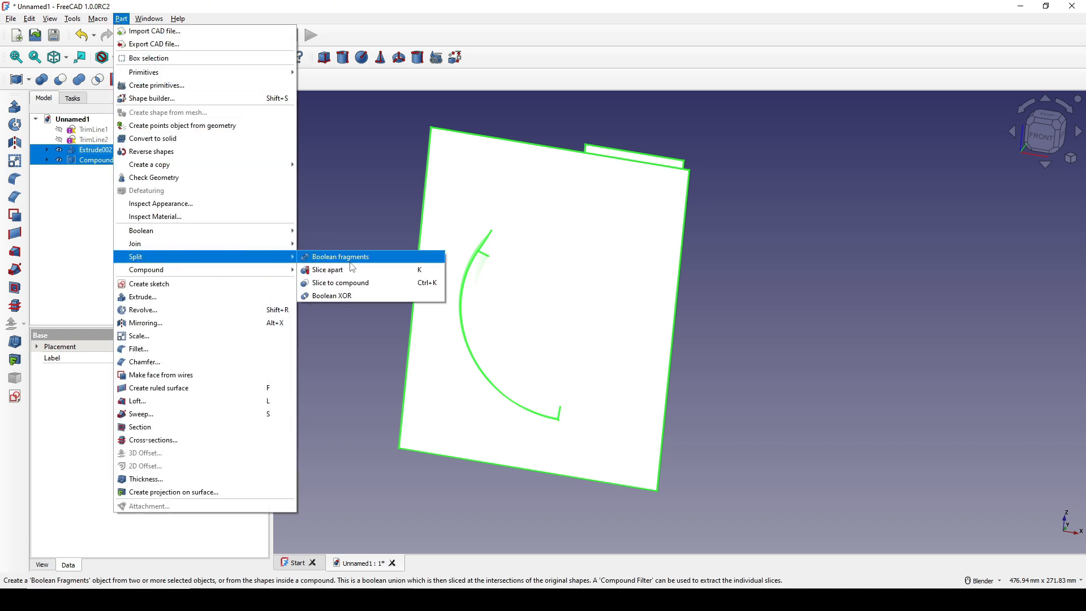
left_click(383, 283)
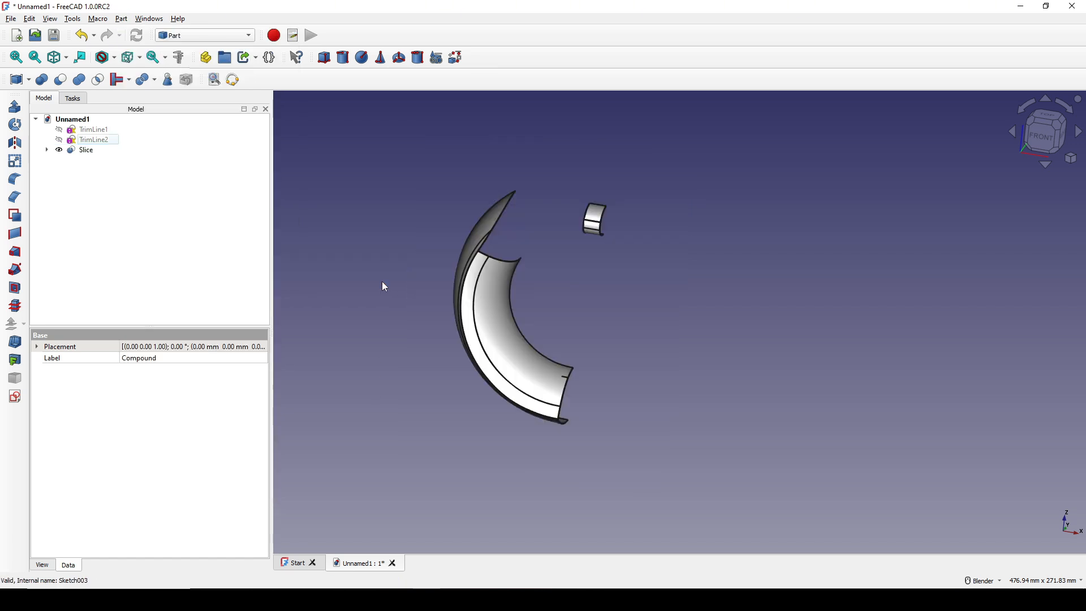
left_click(619, 300)
- Examine the split end edges of the sliced ring faces and the matching edge segments on the half-ellipse extrusion
scroll(591, 295, "up", 2)
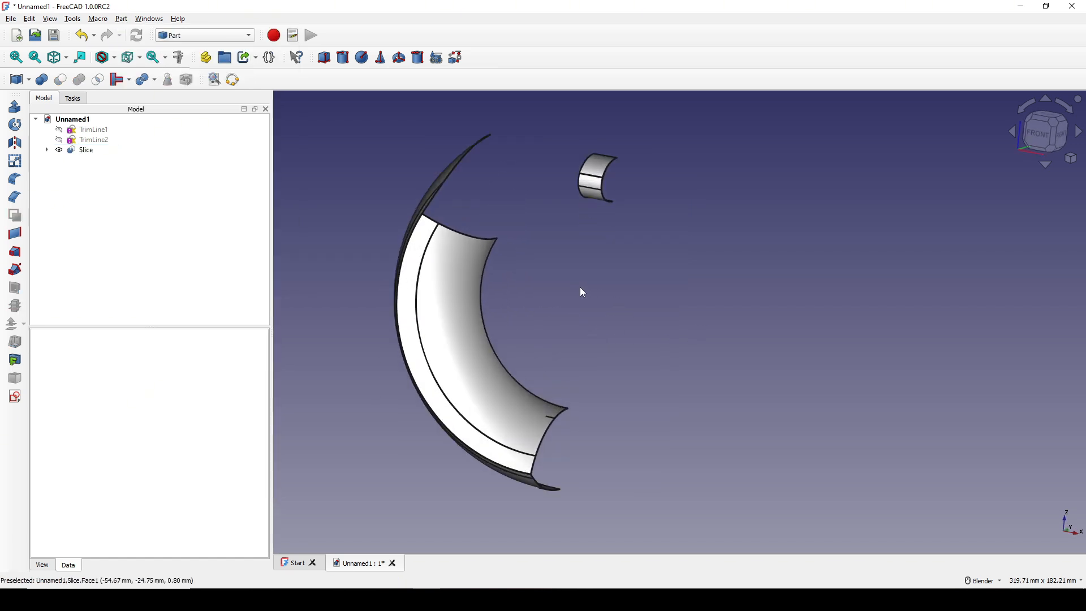
middle_click_drag(579, 287, 577, 323, "shift")
middle_click_drag(574, 327, 692, 411)
scroll(568, 331, "up", 2)
middle_click_drag(573, 354, 694, 363)
scroll(694, 362, "up", 3)
middle_click_drag(629, 355, 637, 430, "shift")
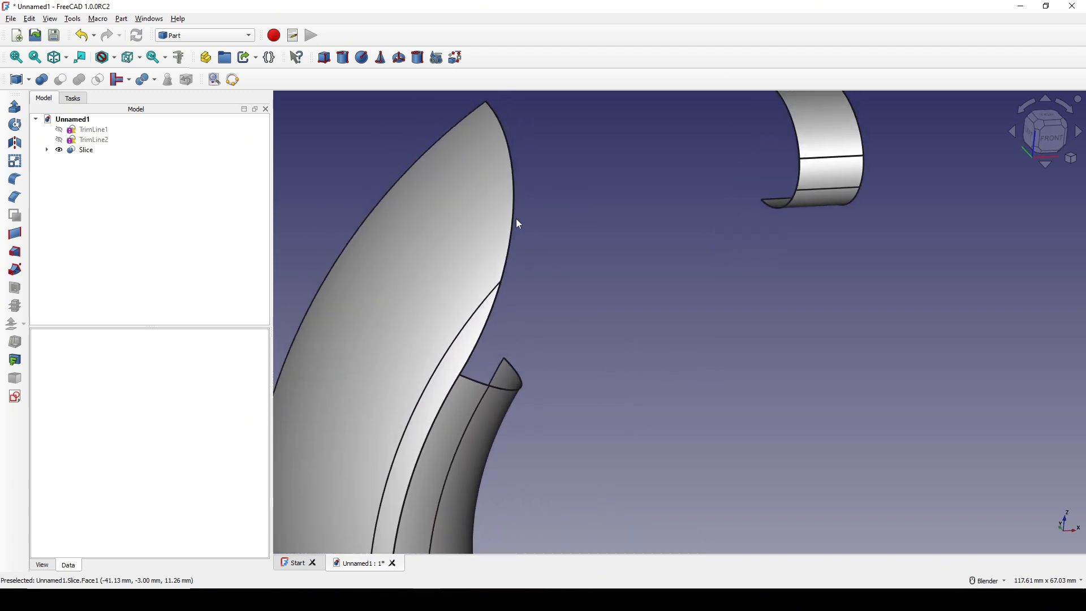
left_click(515, 219)
middle_click_drag(576, 344, 532, 253)
left_click(499, 288)
middle_click_drag(536, 313, 515, 345)
left_click(675, 191)
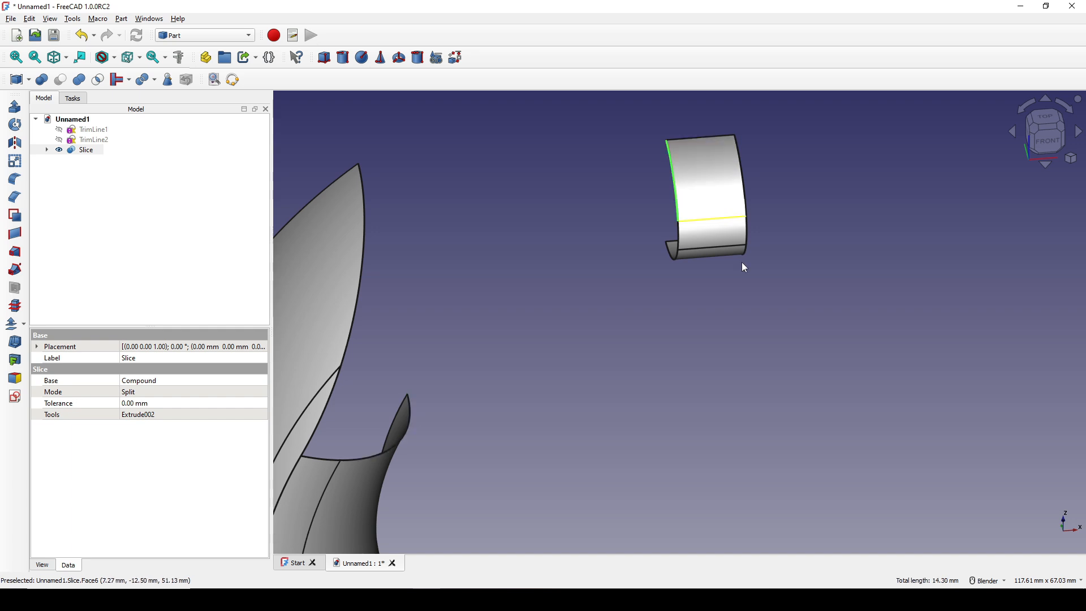
middle_click_drag(744, 267, 617, 338)
left_click(586, 339)
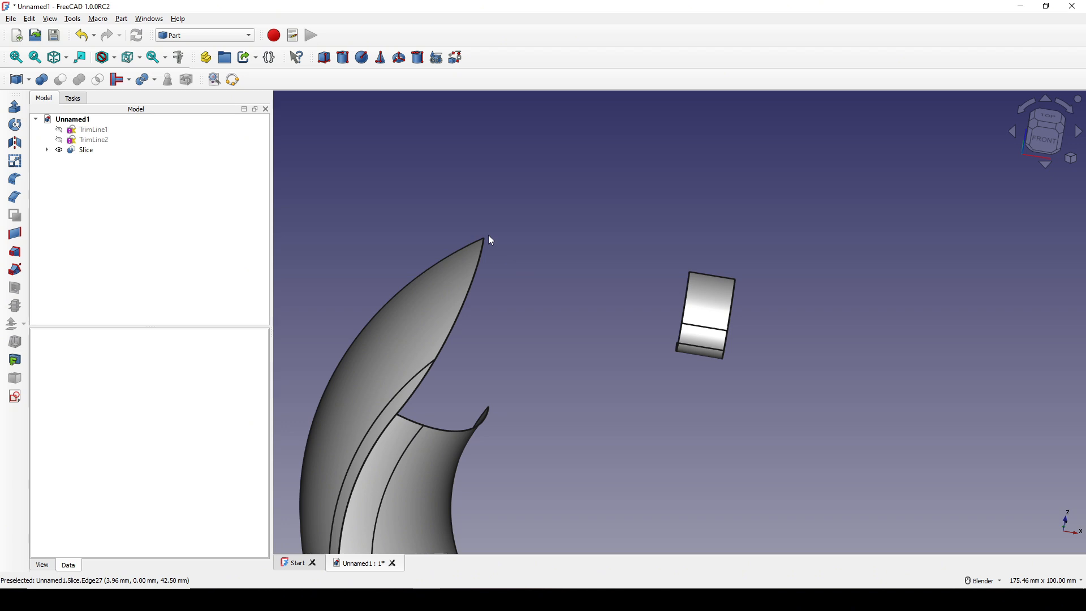
middle_click_drag(612, 310, 613, 284, "shift")
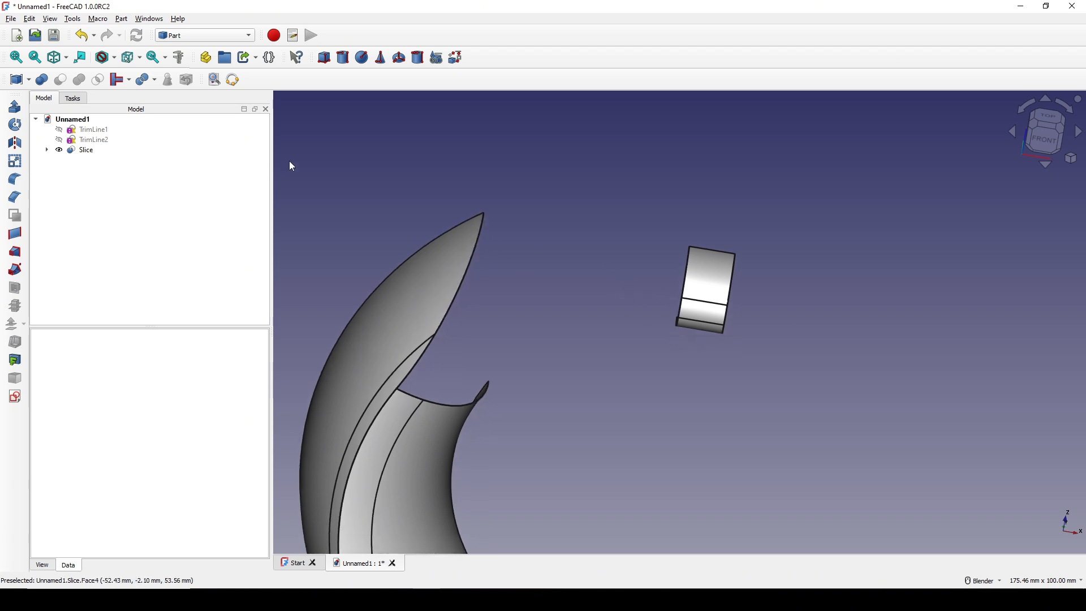
- Switch to the Curves workbench with the gap between the ring faces and the half-ellipse extrusion in view
left_click(200, 36)
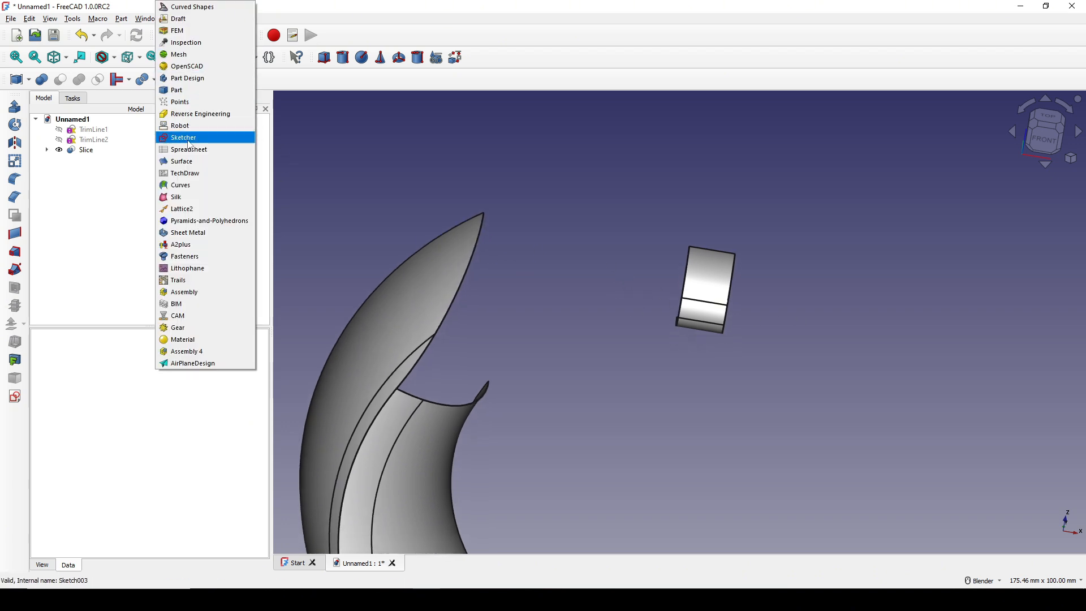
left_click(219, 188)
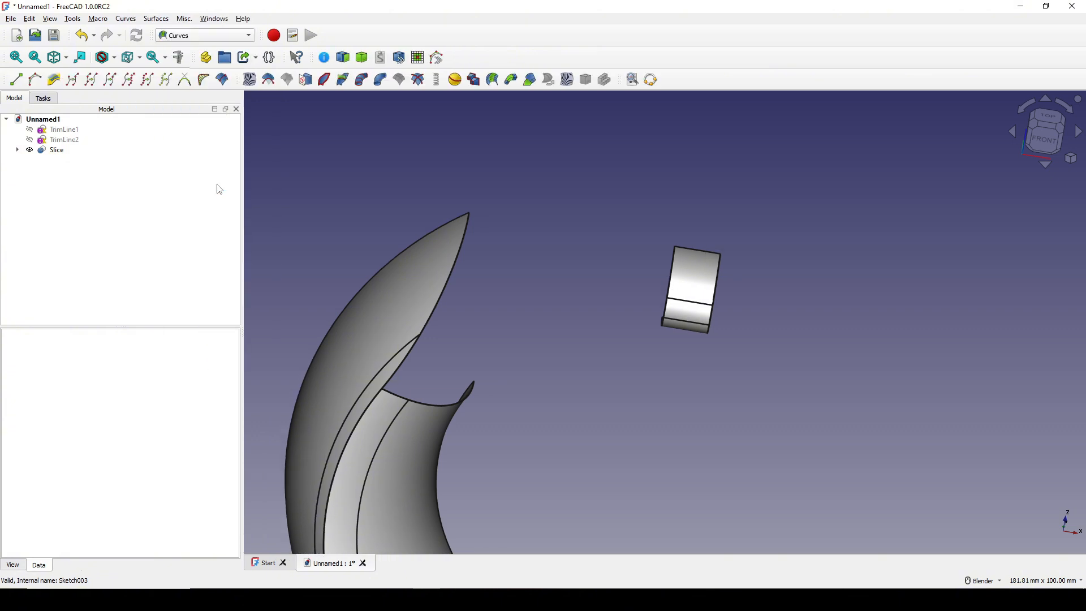
middle_click_drag(559, 243, 538, 266)
middle_click_drag(564, 320, 550, 320)
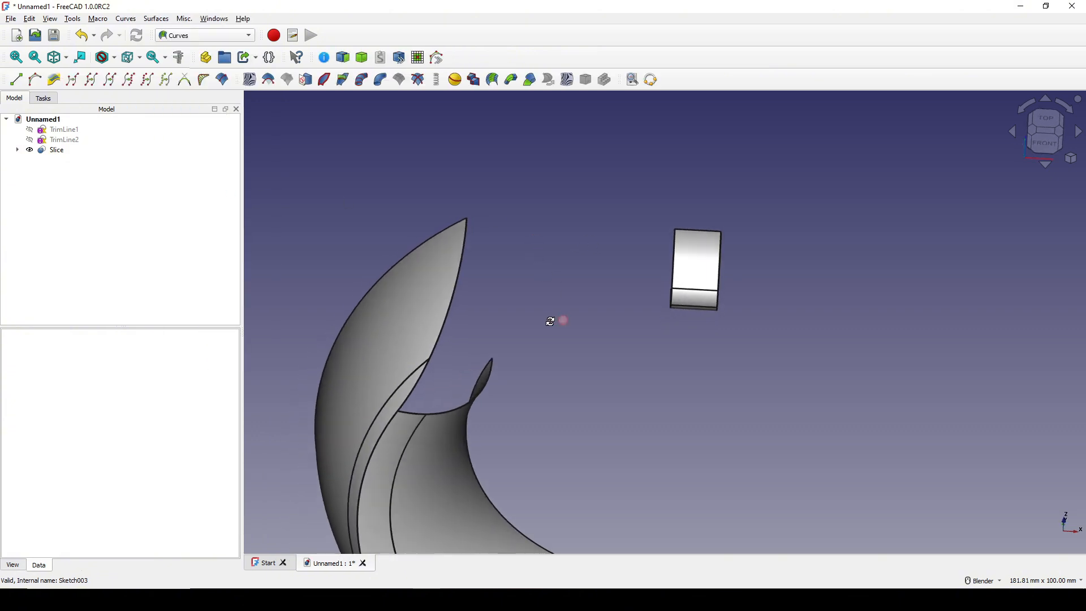
scroll(557, 320, "up", 1)
scroll(561, 317, "up", 1)
middle_click_drag(580, 366, 554, 327)
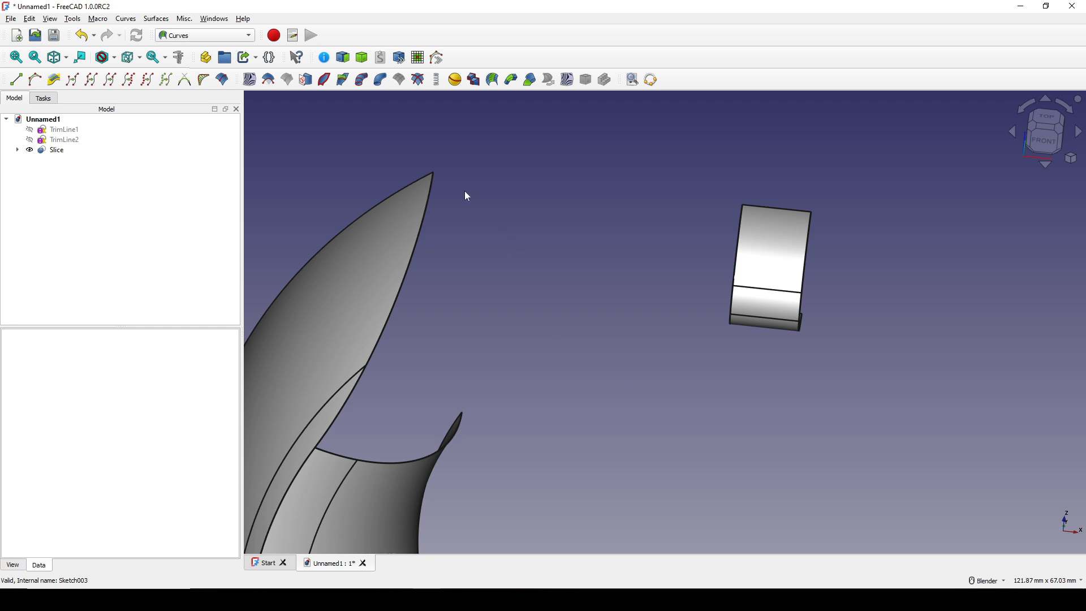
- Create a Curves line from the upper ring face's tip to the nearest top corner of the half-ellipse extrusion
left_click(436, 172)
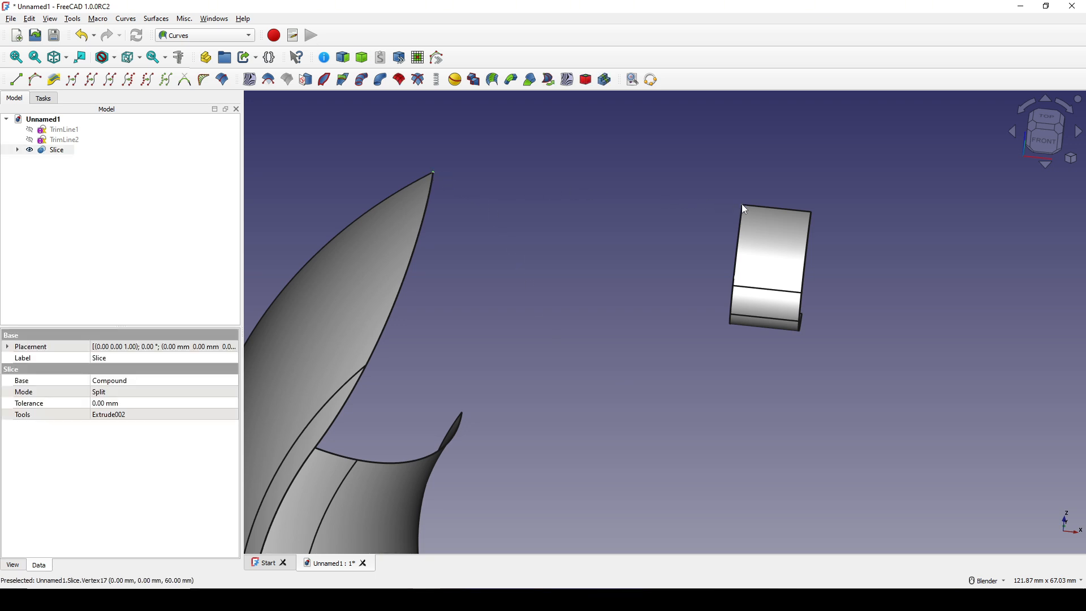
scroll(628, 283, "down", 1)
scroll(565, 272, "down", 1)
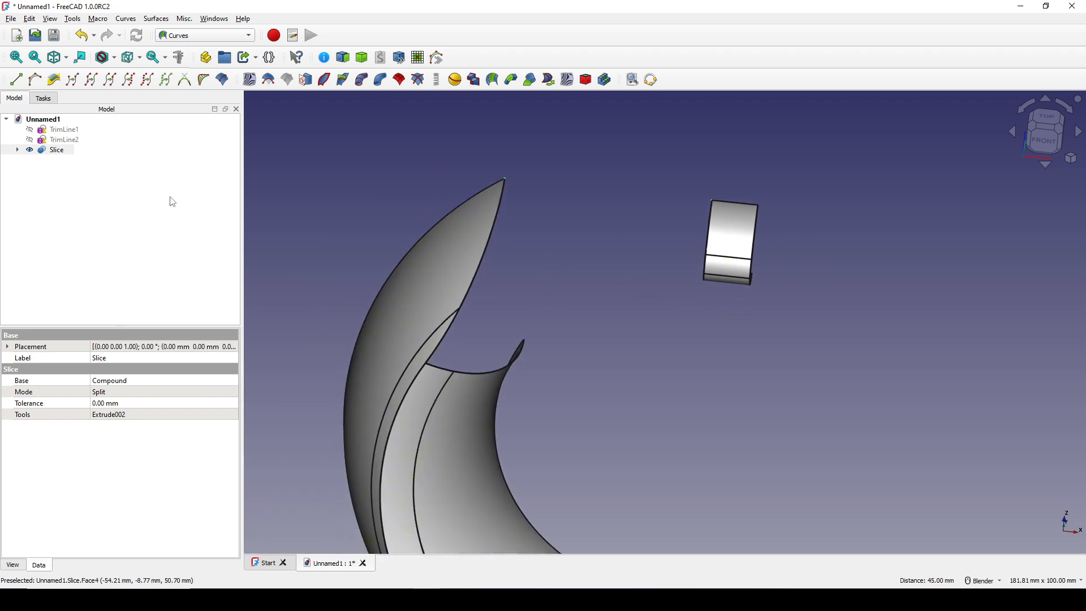
left_click(13, 85)
middle_click_drag(499, 272, 515, 250)
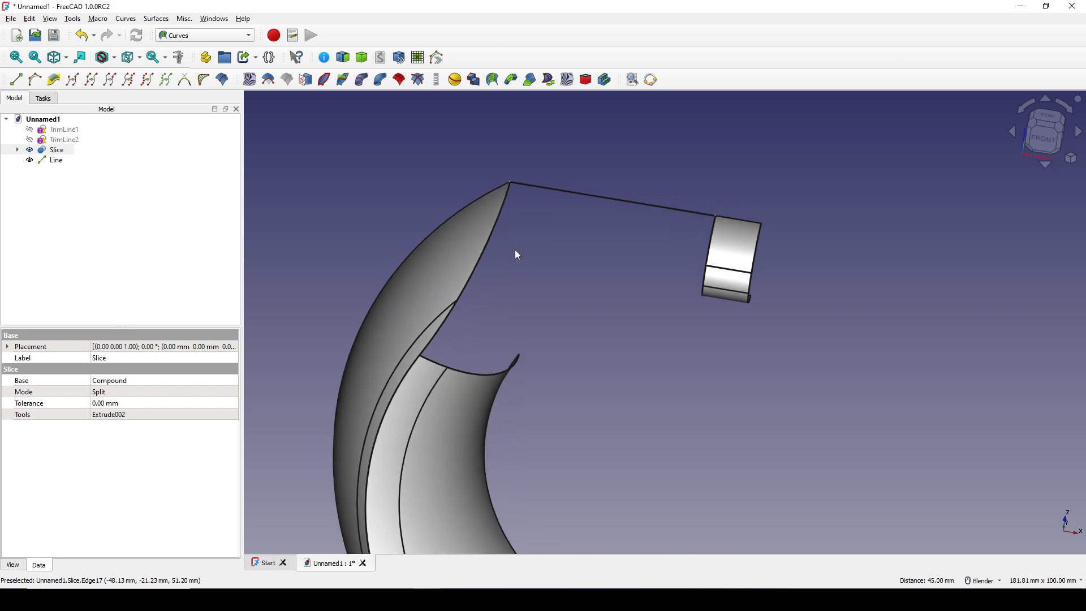
left_click(603, 279)
- Create a second line from the split vertex on the upper ring face's end edge to the matching split vertex on the half-ellipse extrusion
mouse_move(586, 265)
middle_mouse_down()
mouse_move(582, 243)
mouse_move(592, 242)
middle_mouse_up()
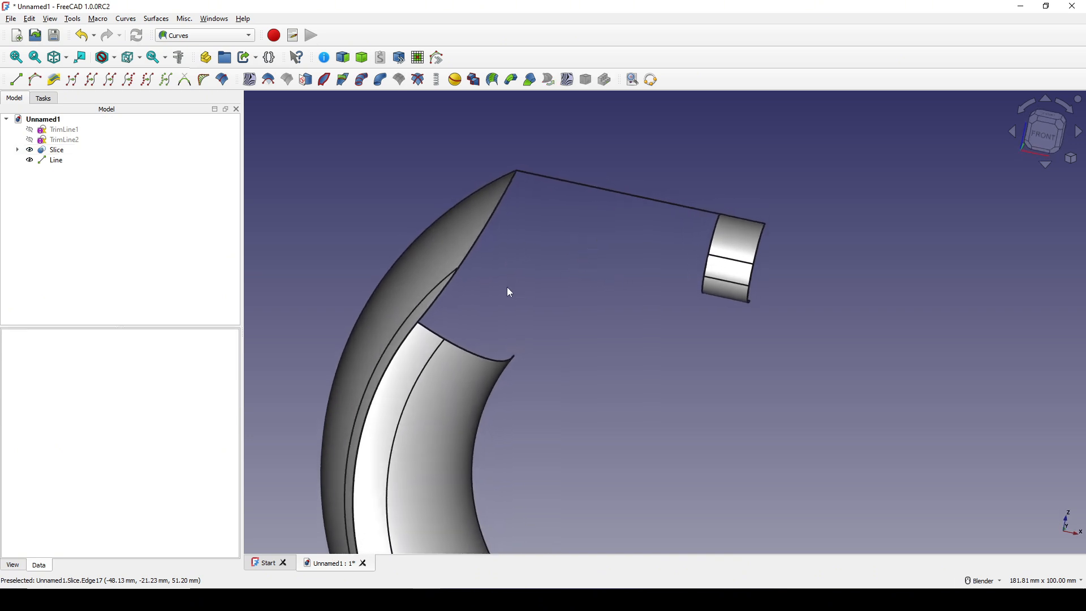
middle_click_drag(500, 293, 500, 294)
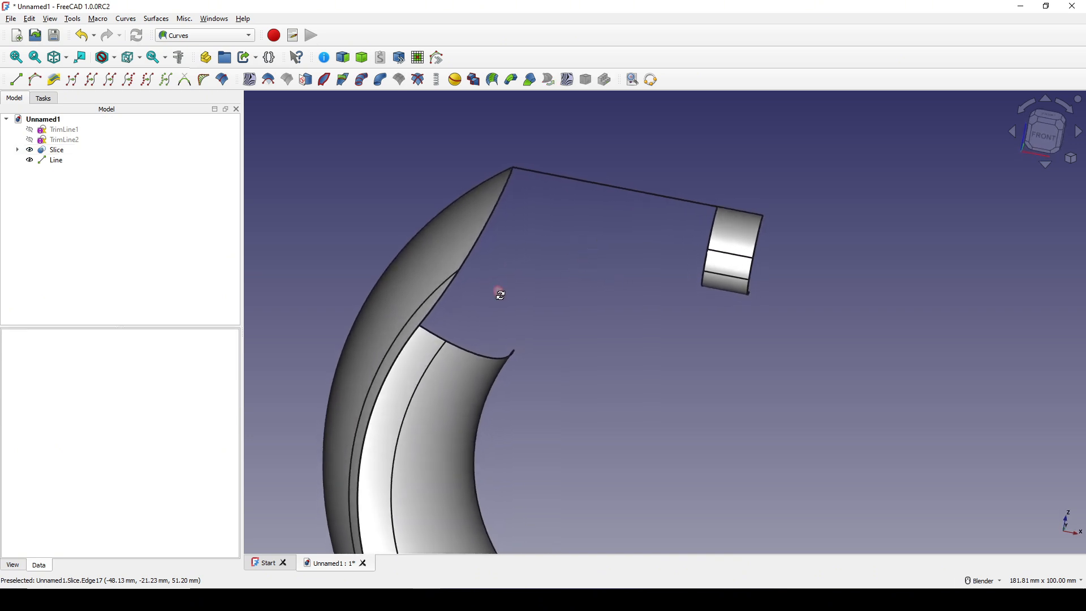
left_click(459, 271)
middle_click_drag(632, 293, 674, 279)
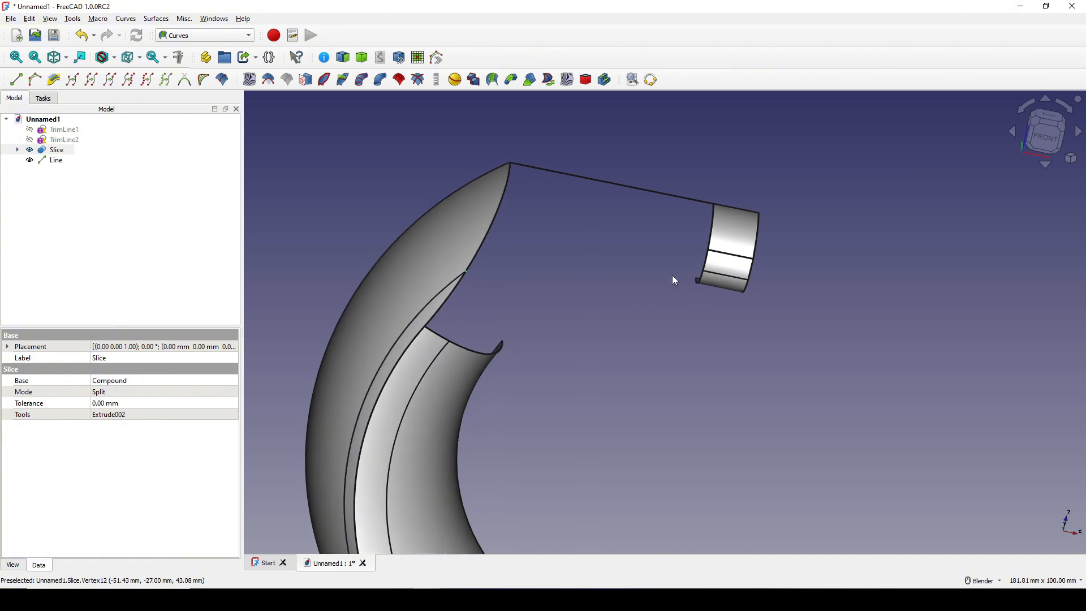
left_click(707, 249, "ctrl")
middle_click_drag(573, 281, 561, 283)
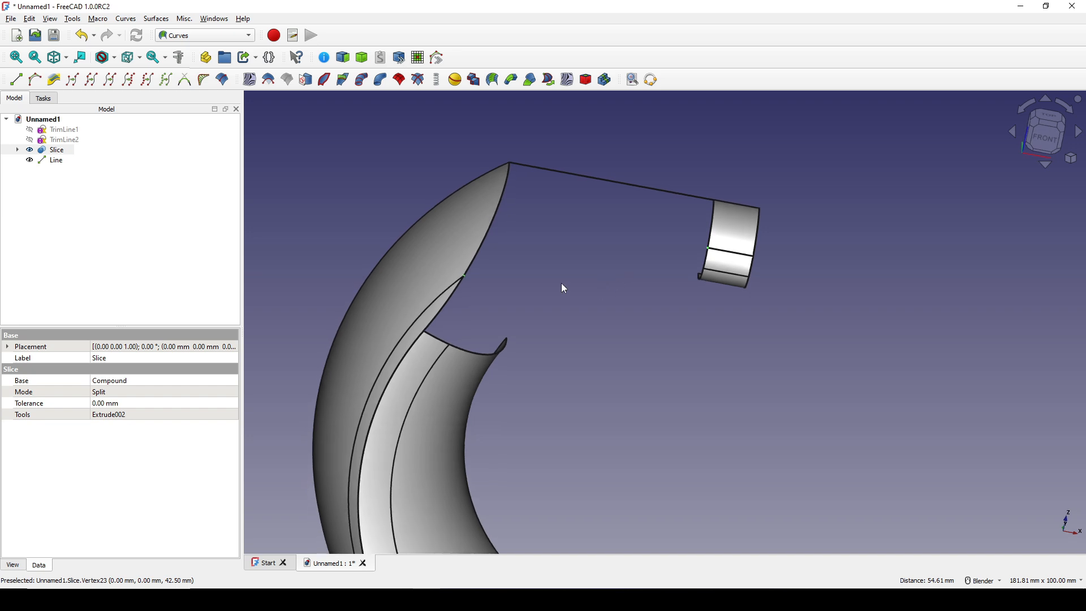
left_click(20, 81)
middle_click_drag(607, 255, 584, 254)
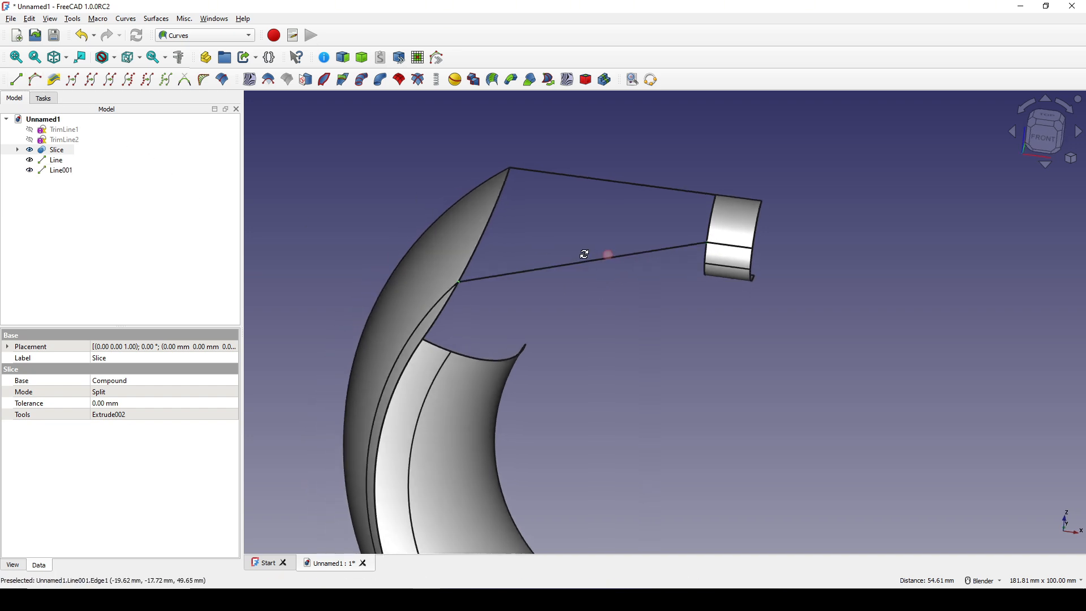
left_click(714, 441)
- Switch to the Surface workbench with the inner ring face and the half-ellipse extrusion in view
middle_click_drag(714, 441, 442, 315)
scroll(706, 351, "up", 5)
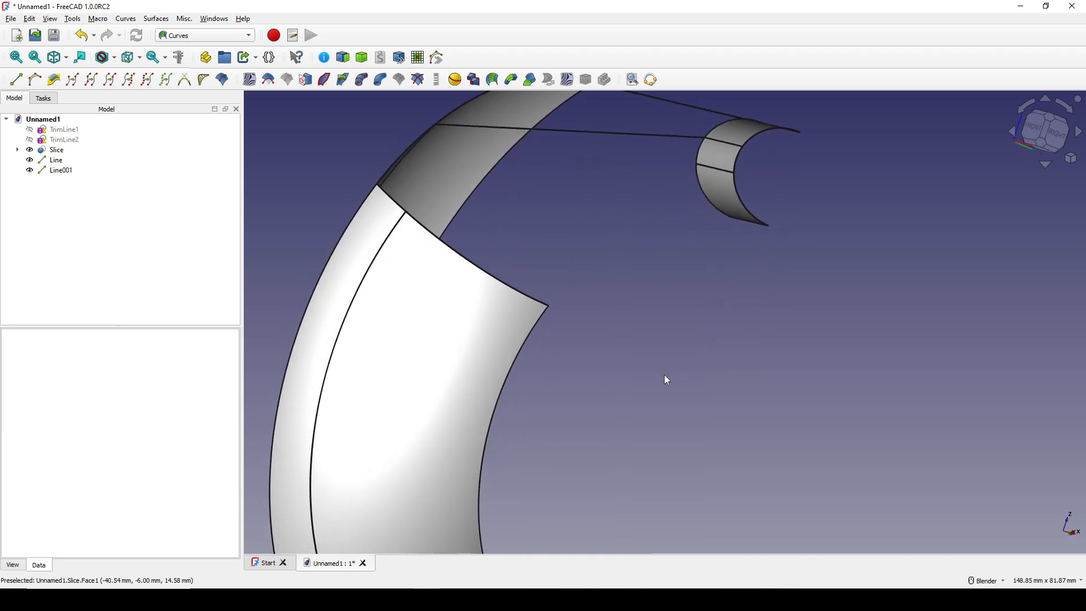
middle_click_drag(664, 375, 624, 375)
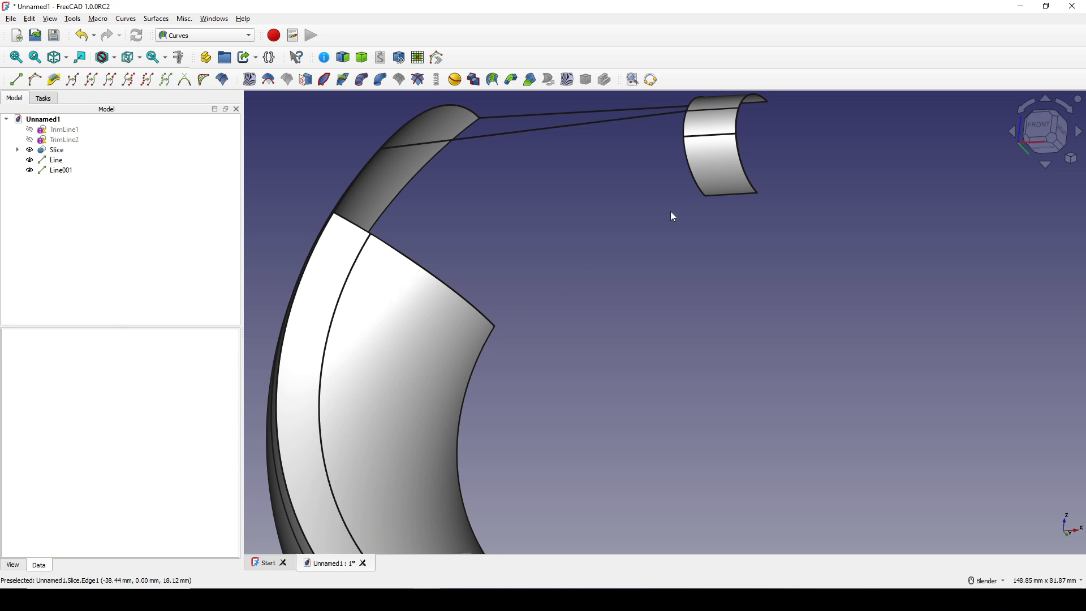
middle_click_drag(558, 313, 662, 328)
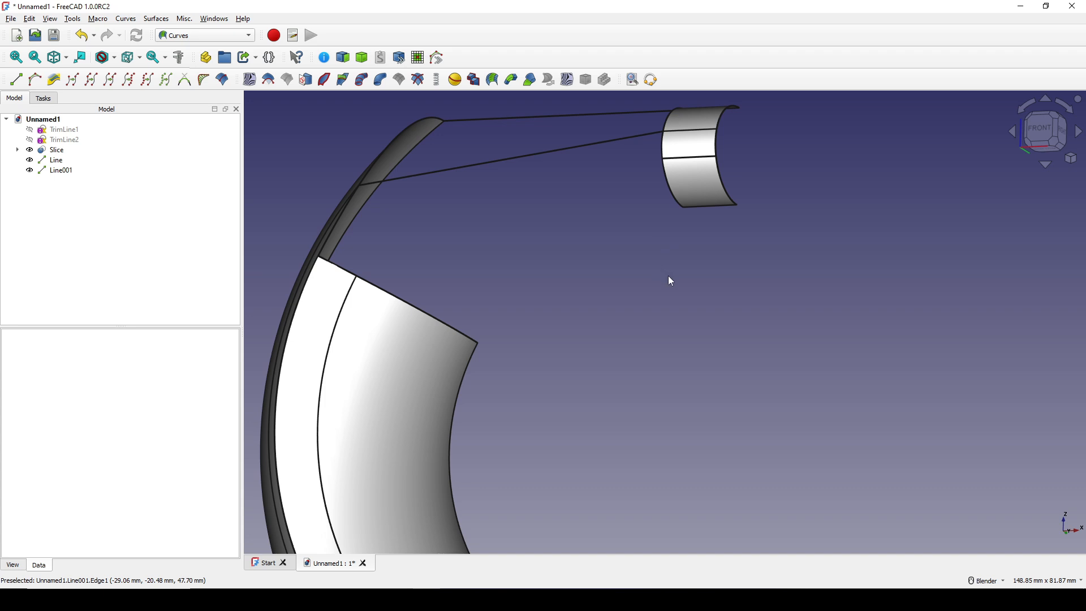
scroll(670, 280, "down", 2)
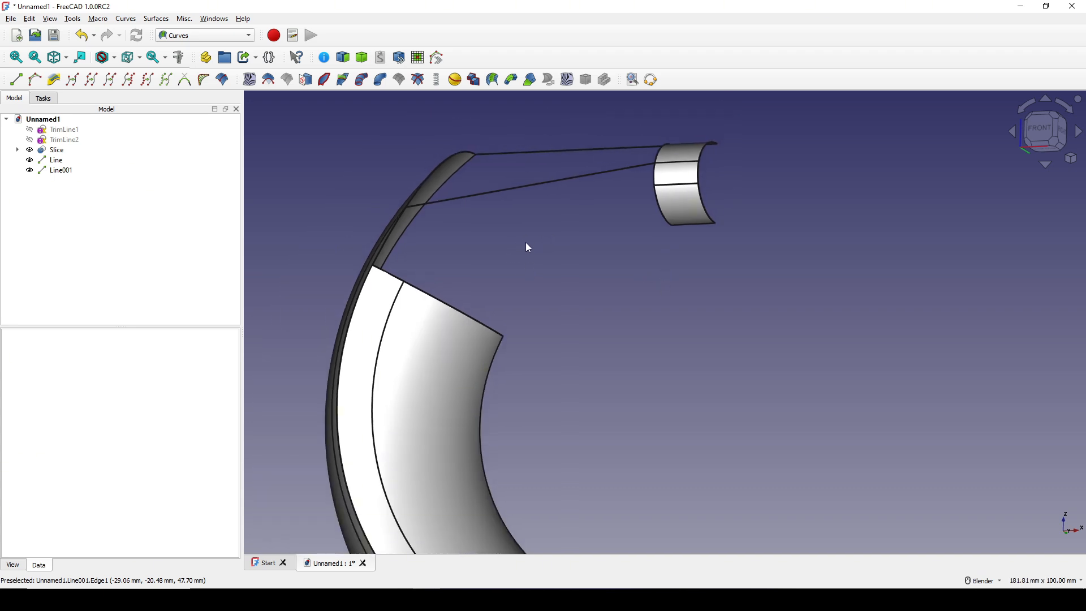
left_click(205, 35)
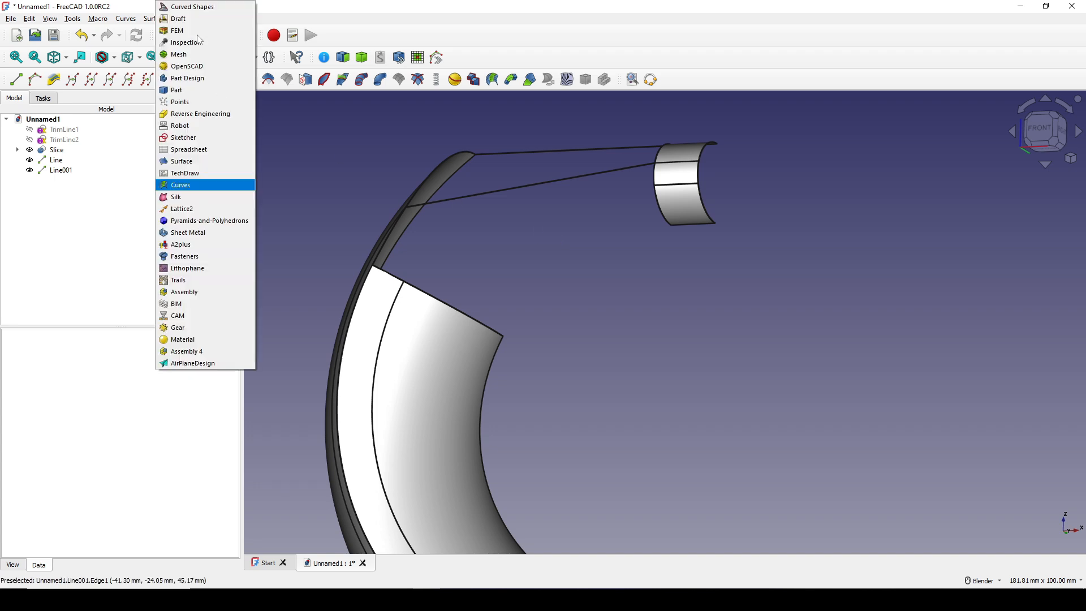
left_click(219, 167)
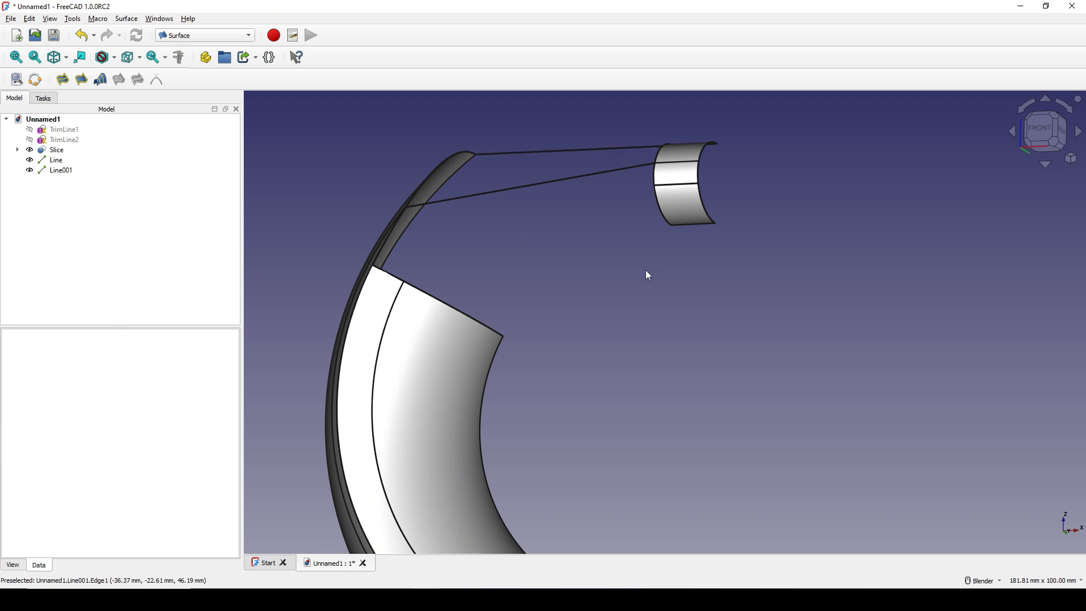
- Create a blend curve between the inner ring face's curved side edge and the lower straight edge of the half-ellipse extrusion
middle_click_drag(646, 270, 609, 281, "shift")
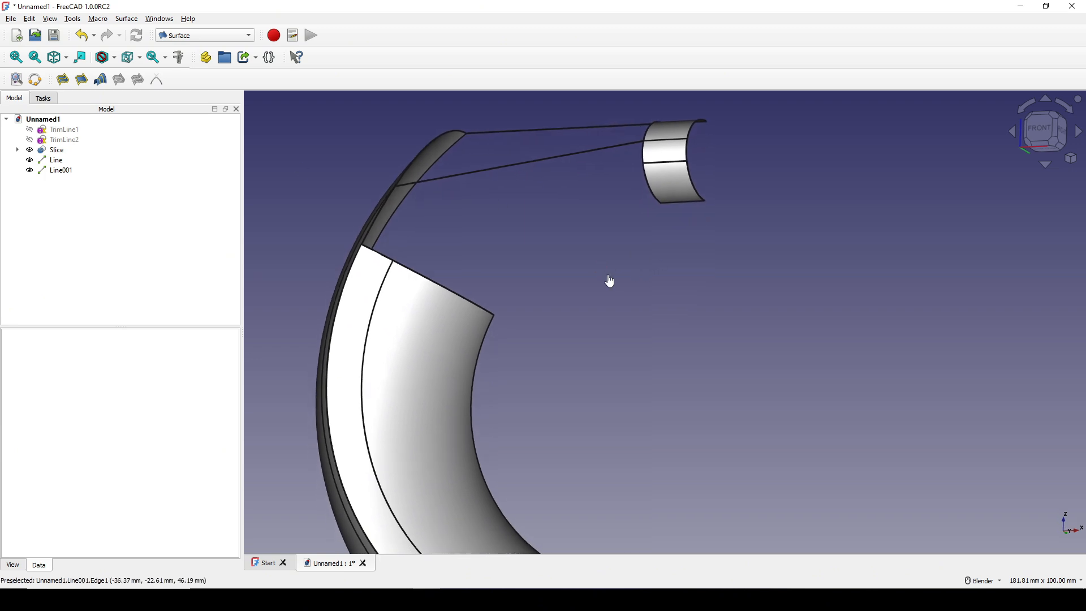
left_click(487, 340)
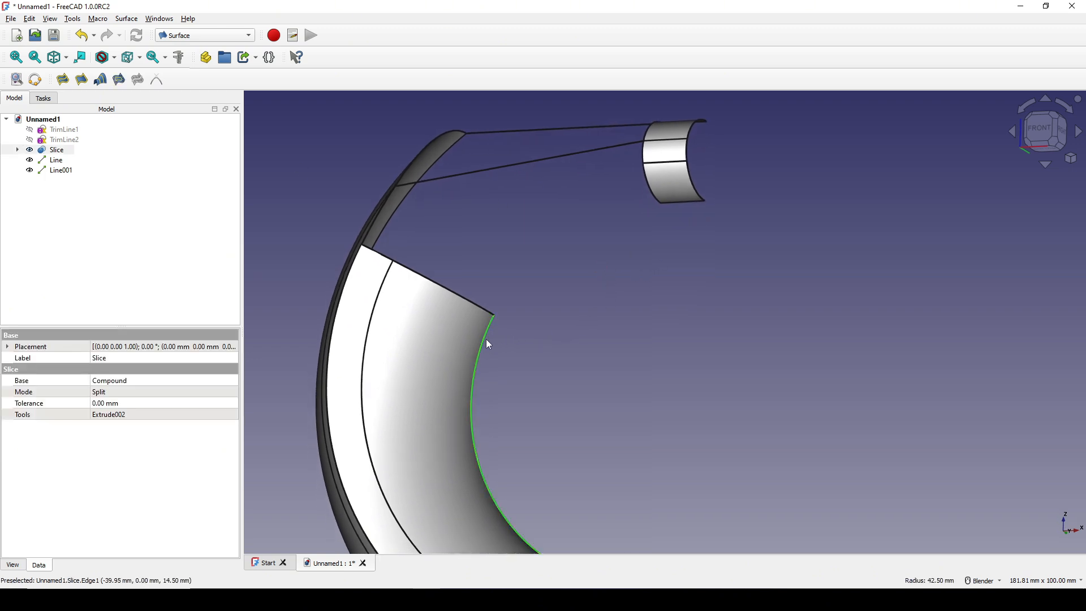
left_click(678, 204, "ctrl")
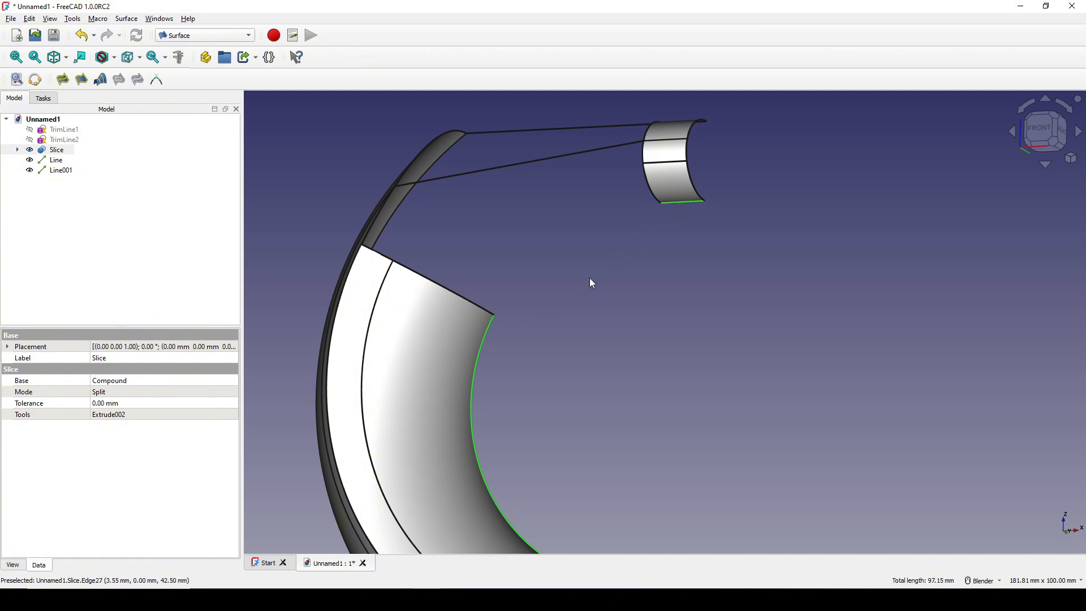
middle_click_drag(544, 283, 555, 273)
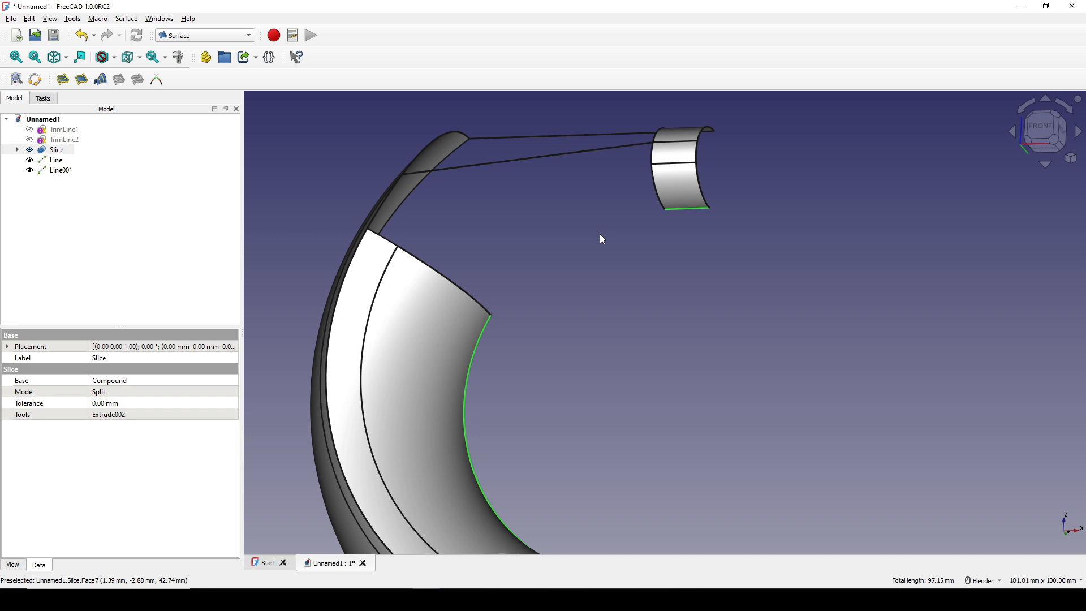
middle_click_drag(640, 284, 551, 261)
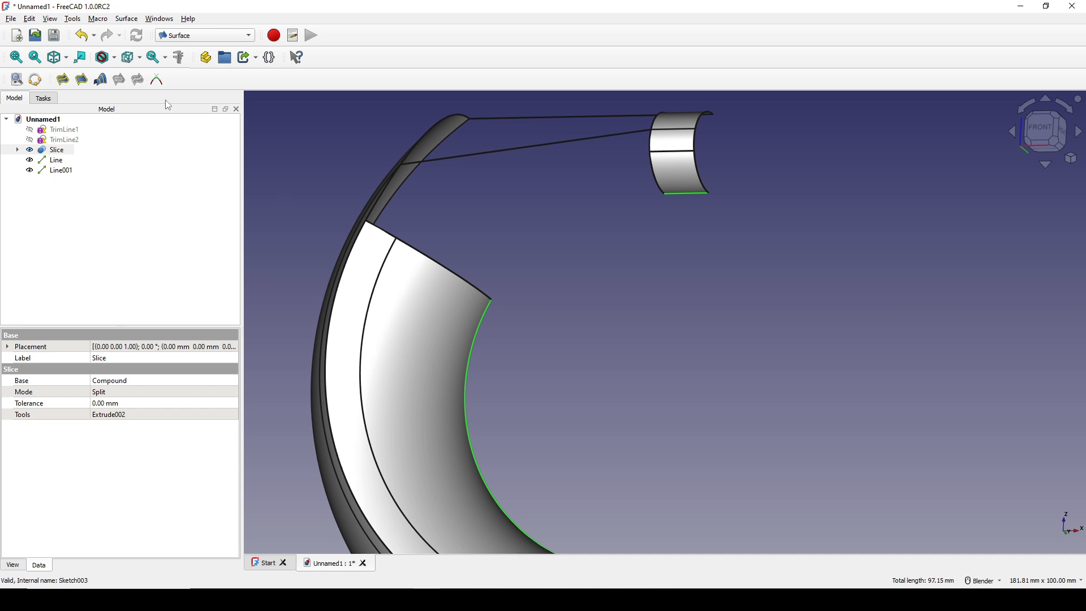
left_click(157, 79)
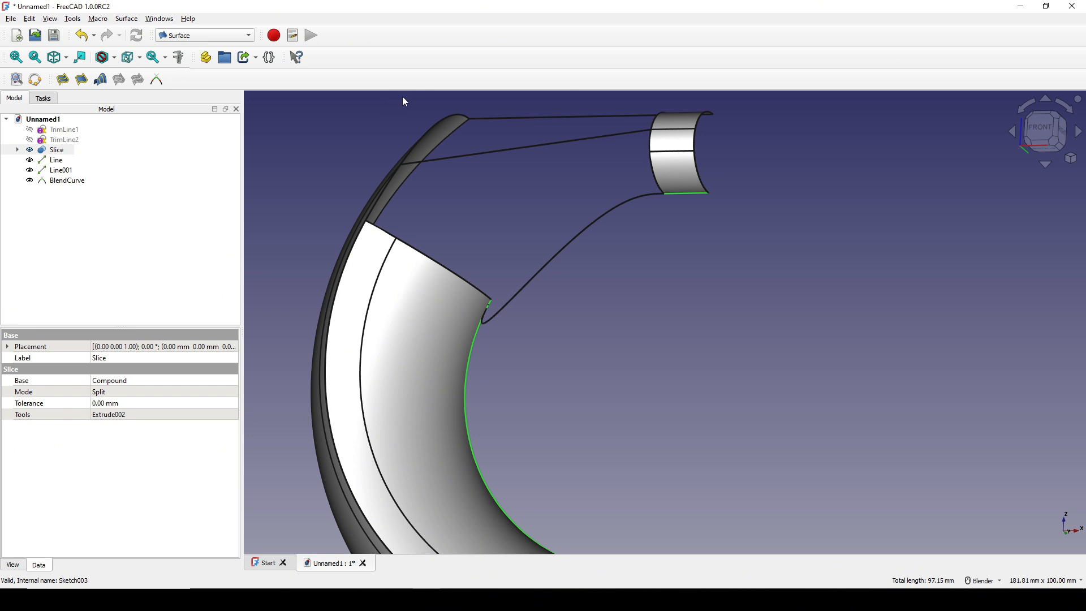
- Set the blend curve's start size to 0 and open its end size for editing
left_click(77, 183)
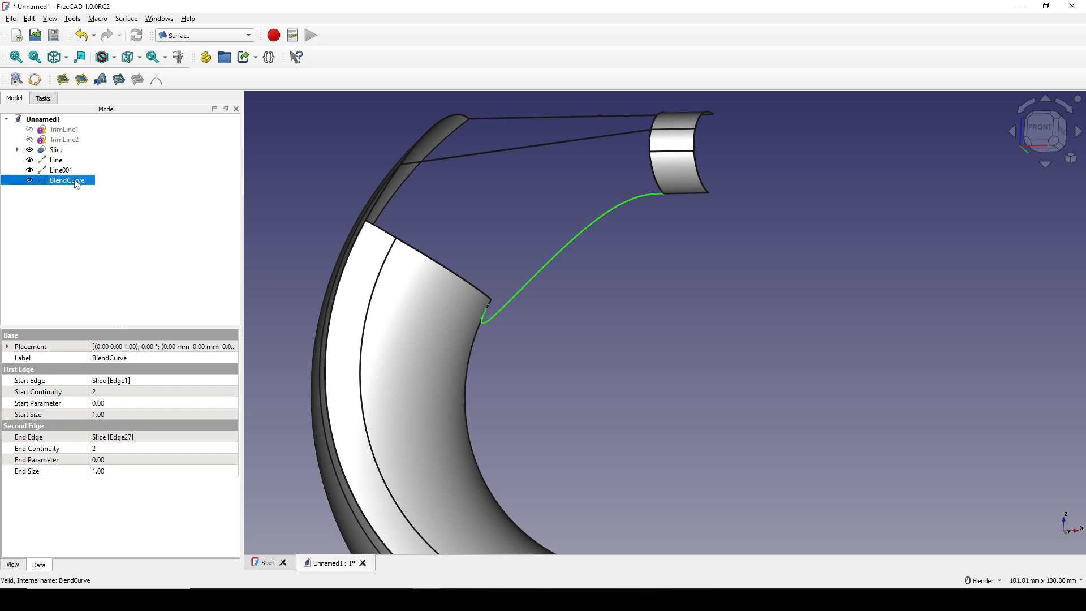
left_click(51, 417)
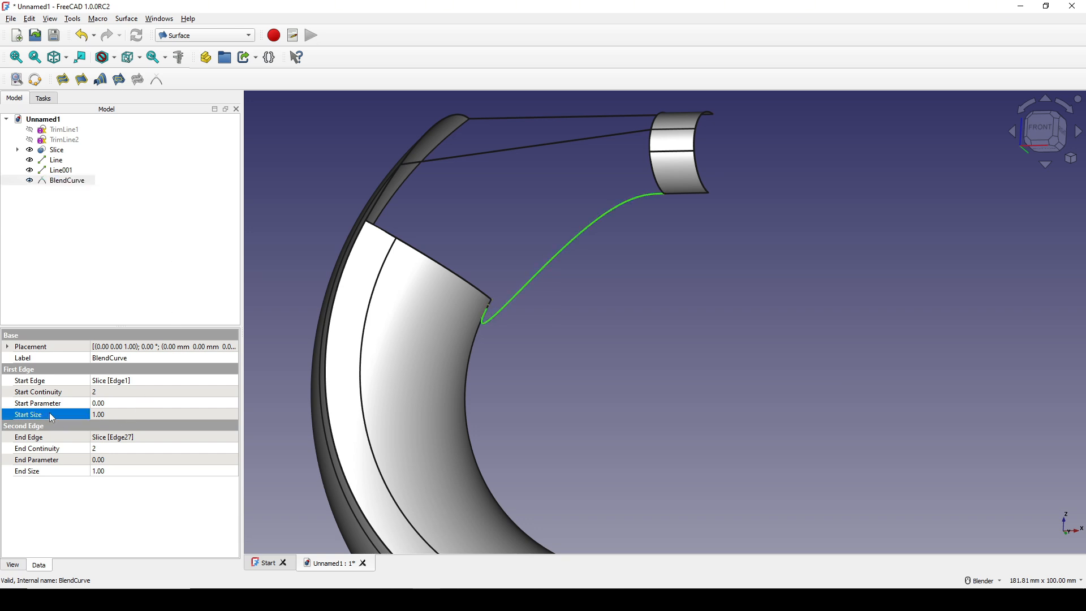
left_click(112, 416)
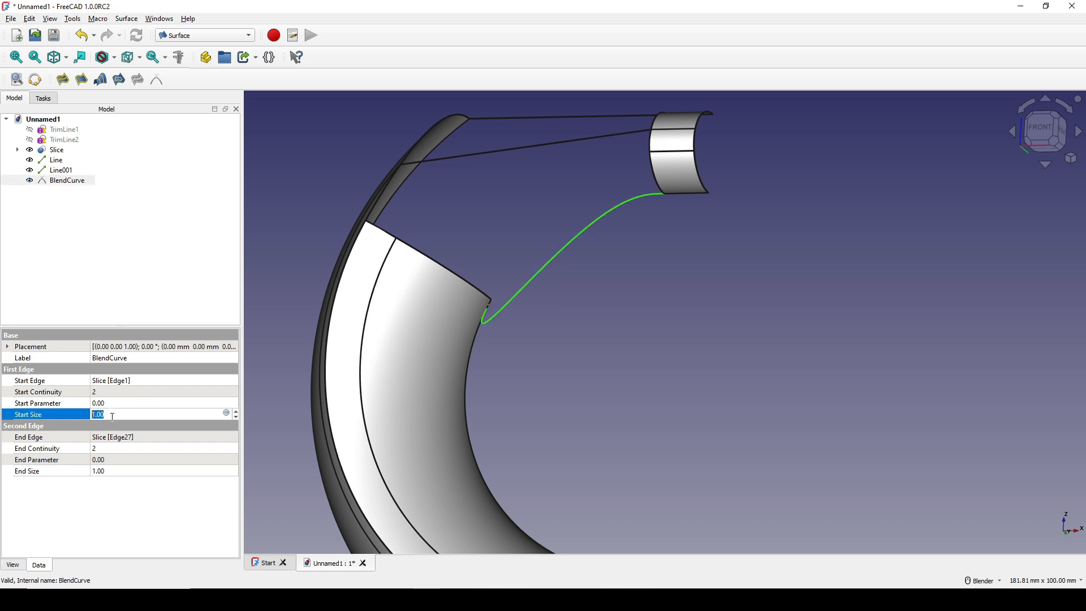
type("0")
left_click(105, 471)
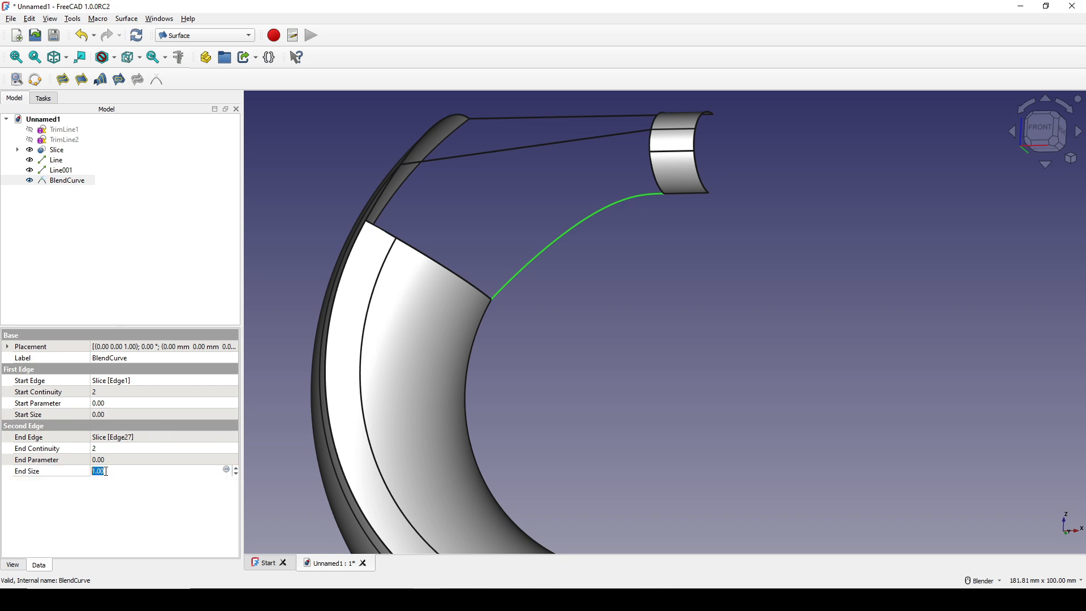
- Set the blend curve's end size to 0 and inspect how it joins the large ring and the small tube
type("0")
left_click(79, 473)
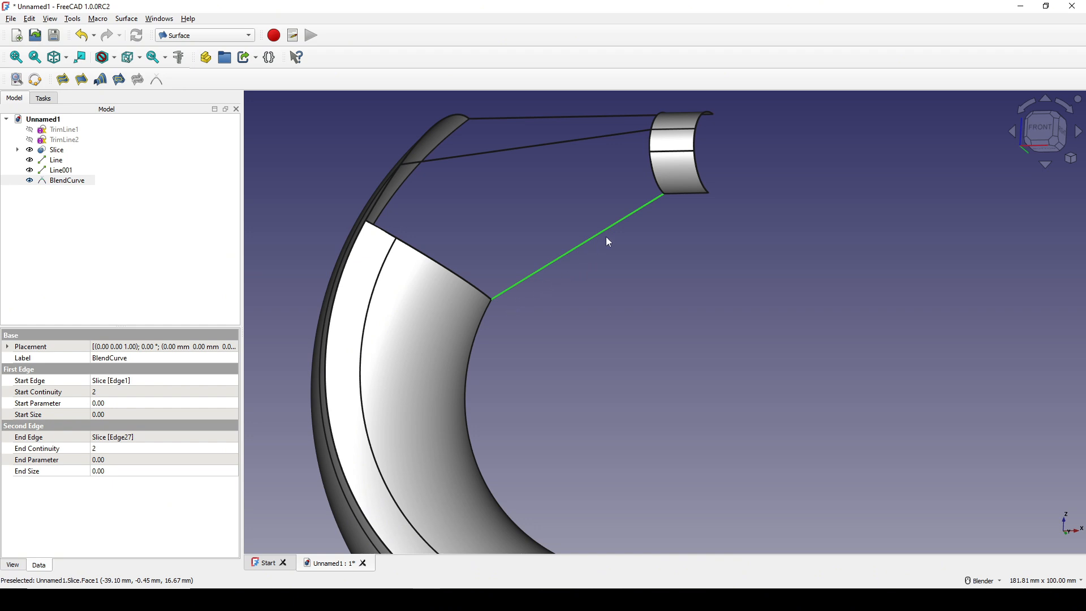
middle_click_drag(560, 226, 560, 214)
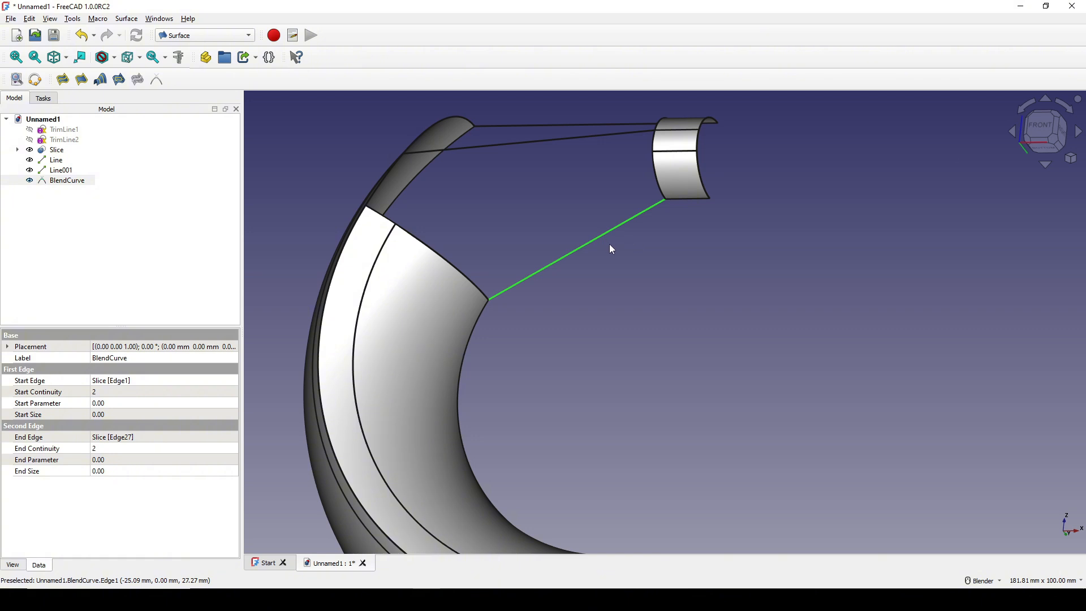
mouse_move(609, 243)
middle_mouse_down()
mouse_move(622, 235)
mouse_move(615, 242)
middle_mouse_up()
scroll(614, 242, "up", 2)
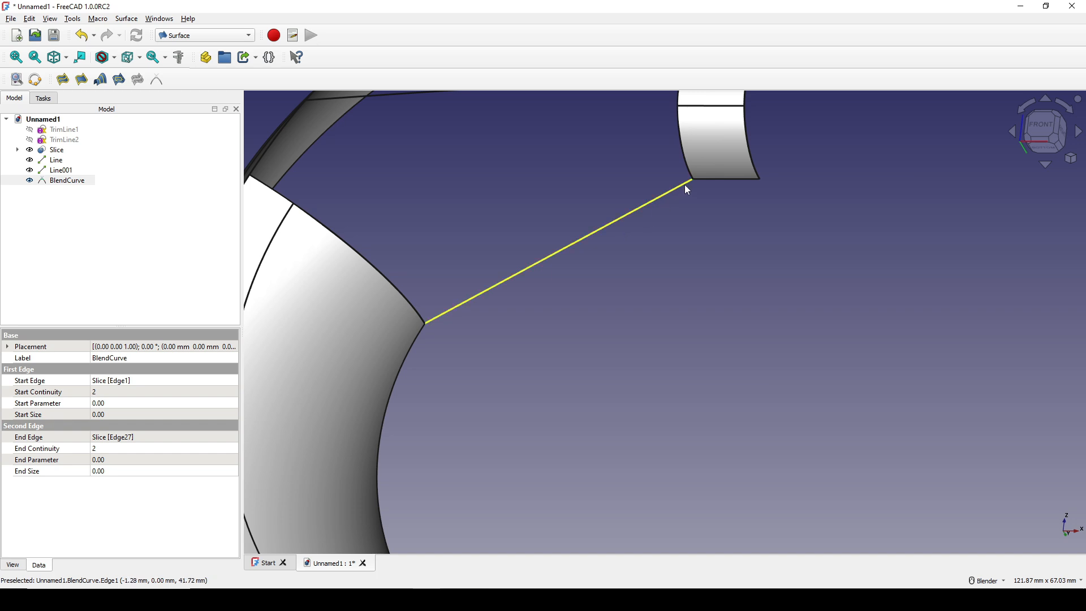
middle_click_drag(625, 247, 678, 202)
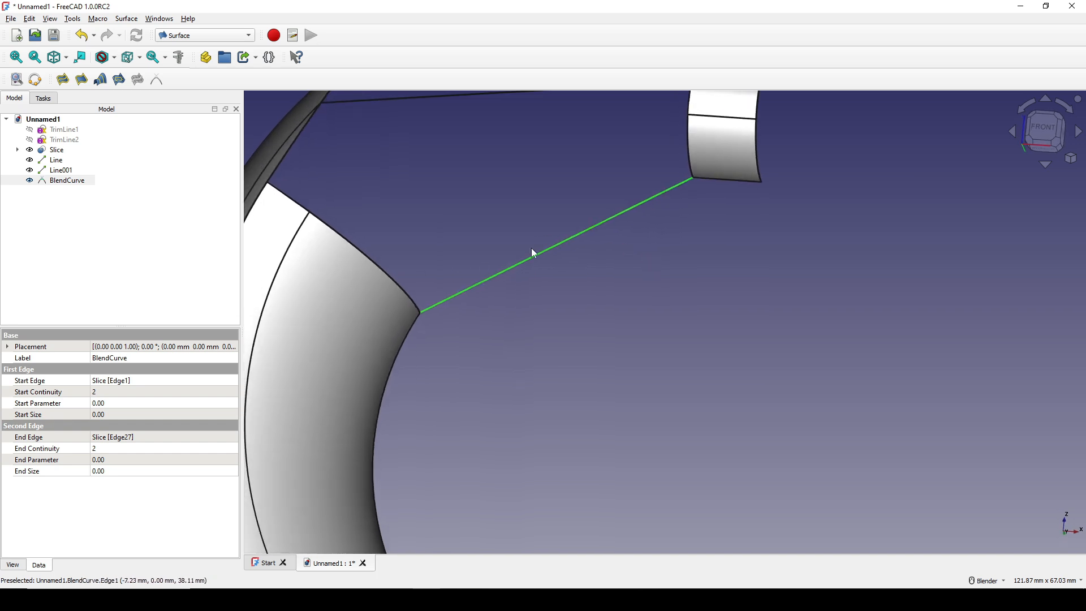
scroll(559, 265, "down", 2)
middle_click_drag(558, 263, 546, 265)
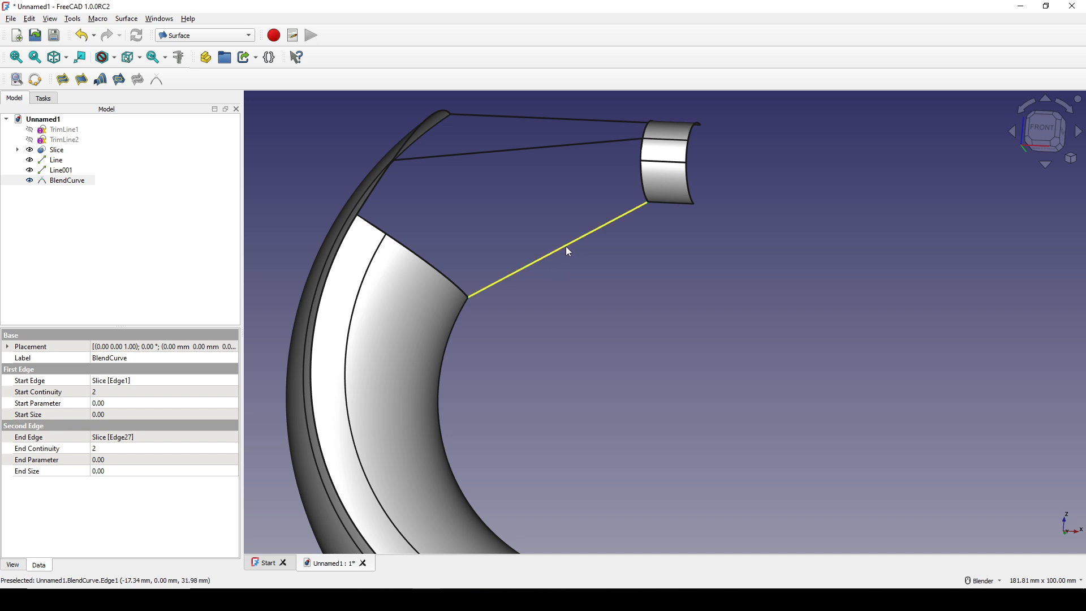
- Set both the start continuity and the end continuity of the blend curve to 1
left_click(48, 395)
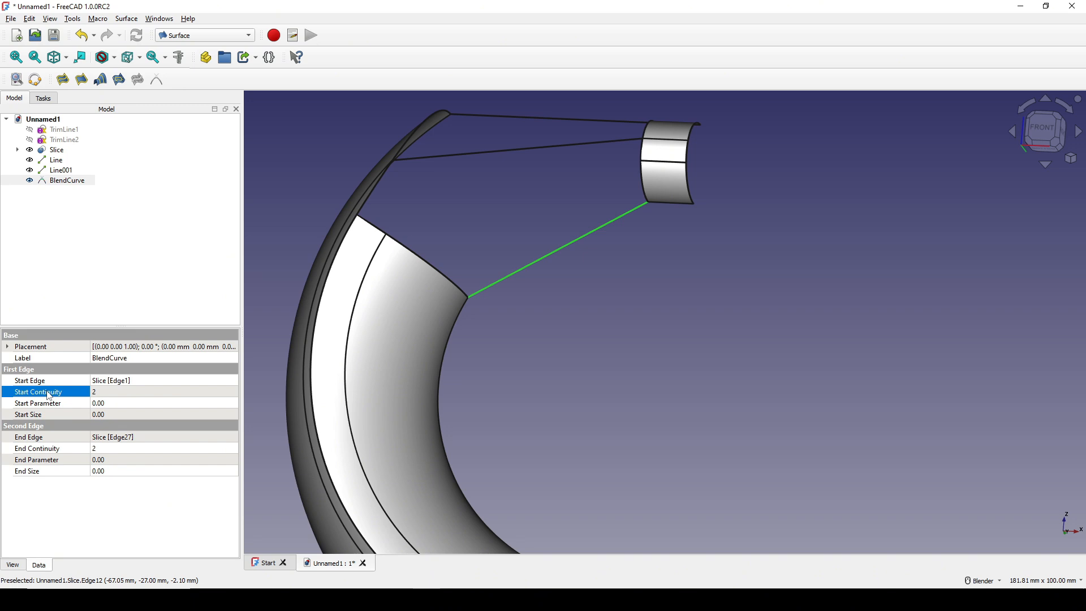
left_click(53, 451)
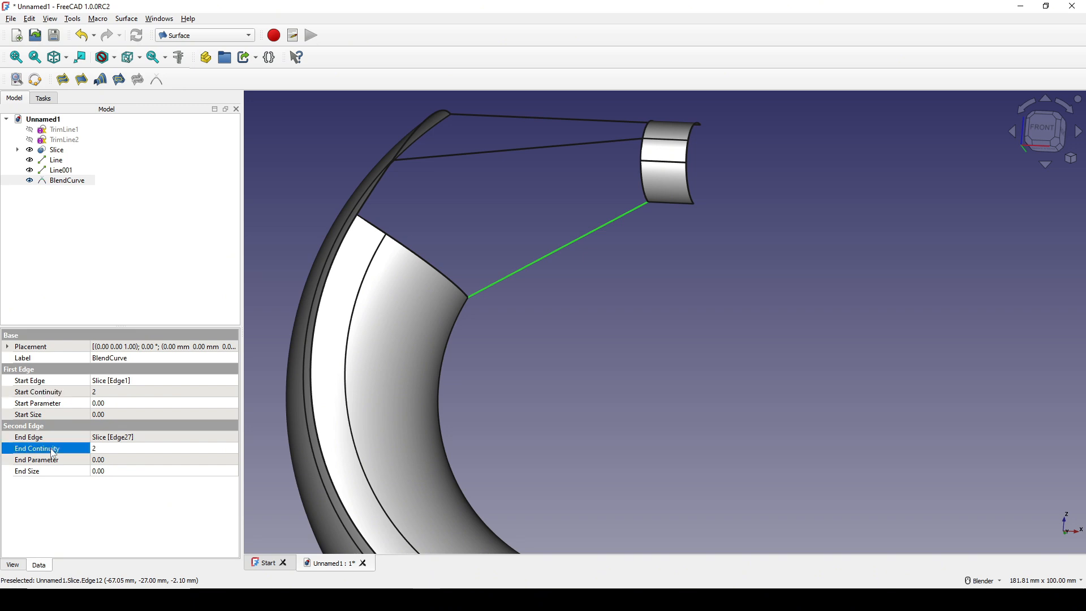
left_click(104, 392)
type("1")
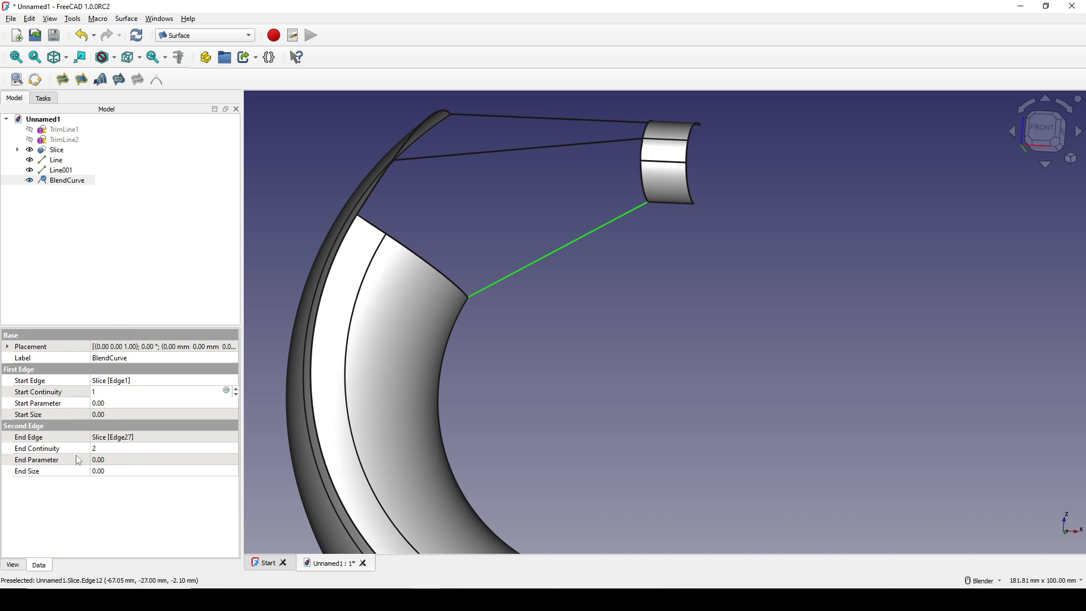
left_click(104, 449)
type("1")
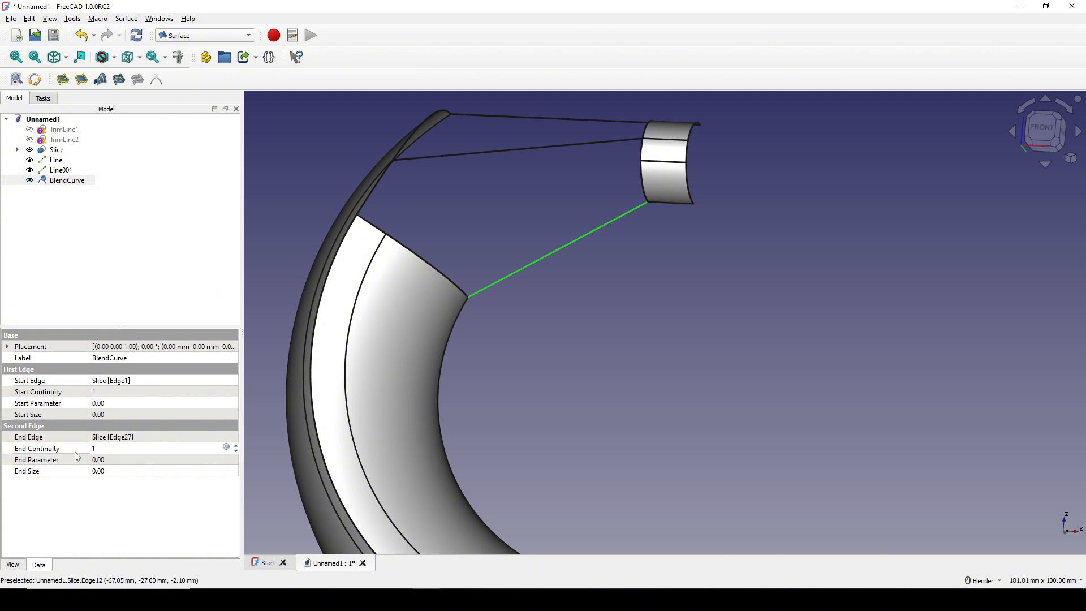
key("Return")
- Try a start size of 1 for the blend curve
left_click(54, 416)
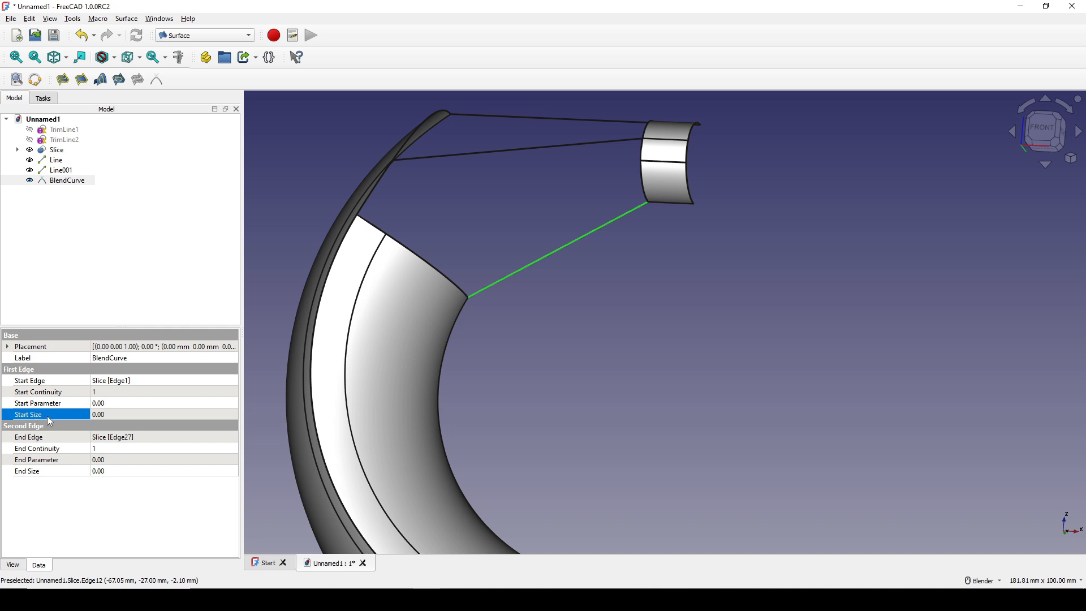
left_click(119, 415)
type("1")
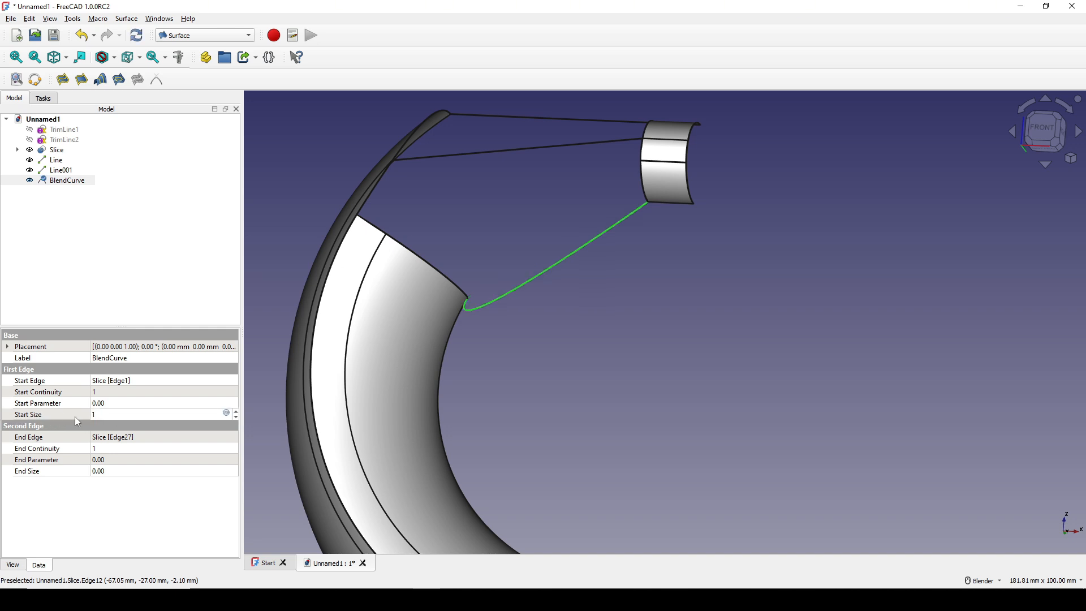
key("Return")
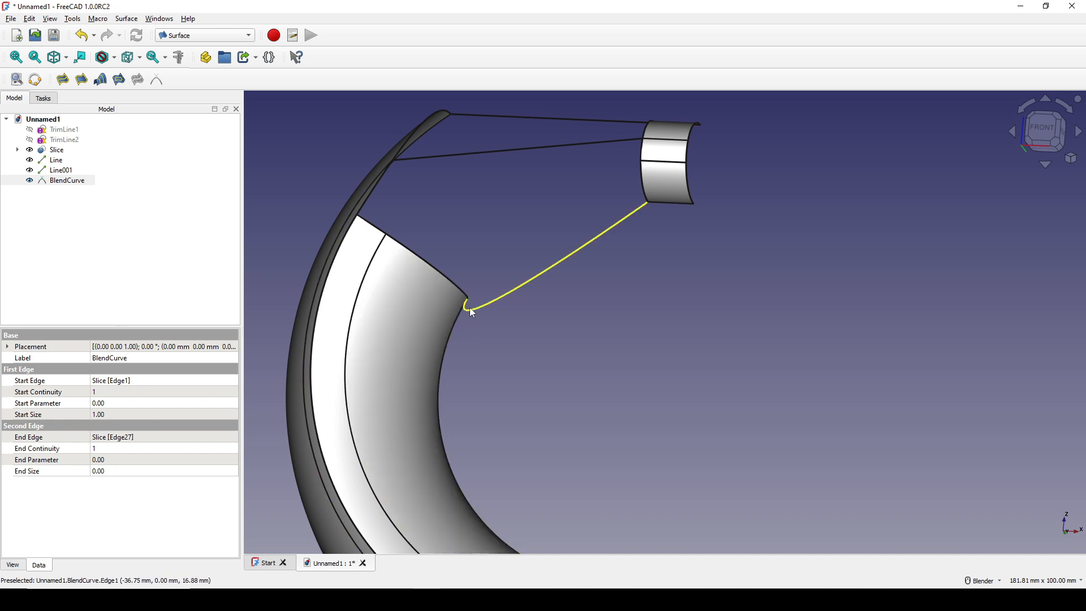
- Set the blend curve's start size to -1 to reverse its direction where it leaves the large ring
left_click(120, 415)
type("-1")
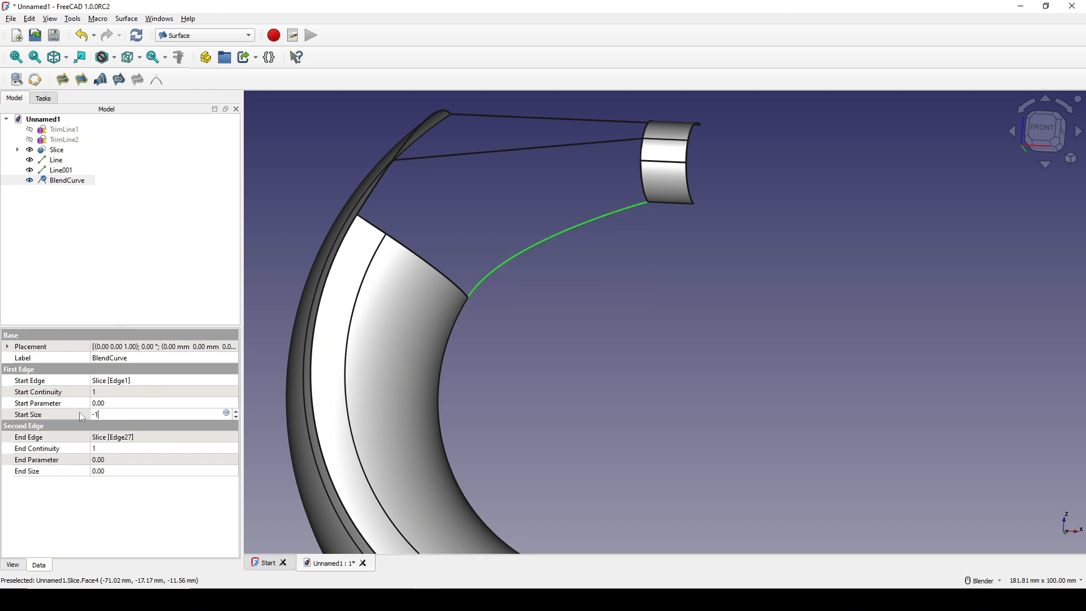
key("Return")
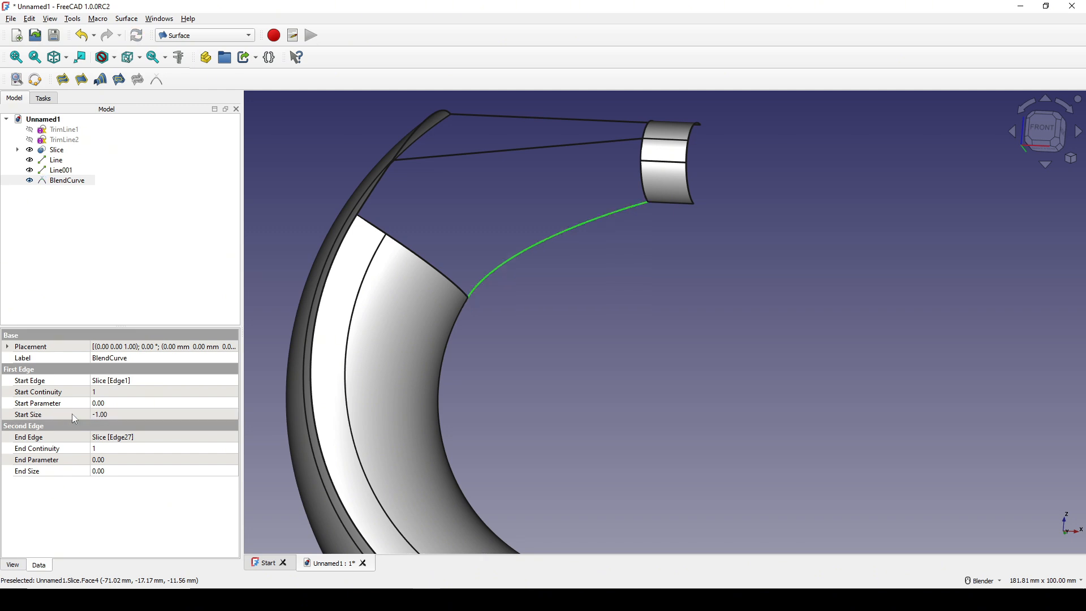
mouse_move(573, 312)
middle_mouse_down()
mouse_move(451, 303)
mouse_move(575, 315)
middle_mouse_up()
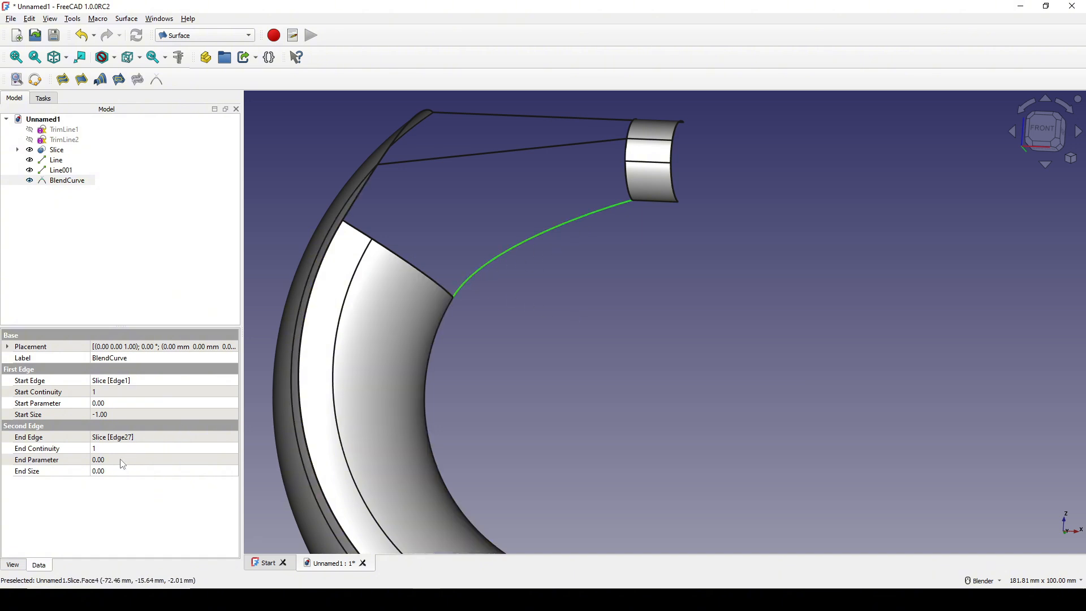
- Set the blend curve's end size to 1, inspect its shape between the ring and the tube, and deselect it
left_click(51, 471)
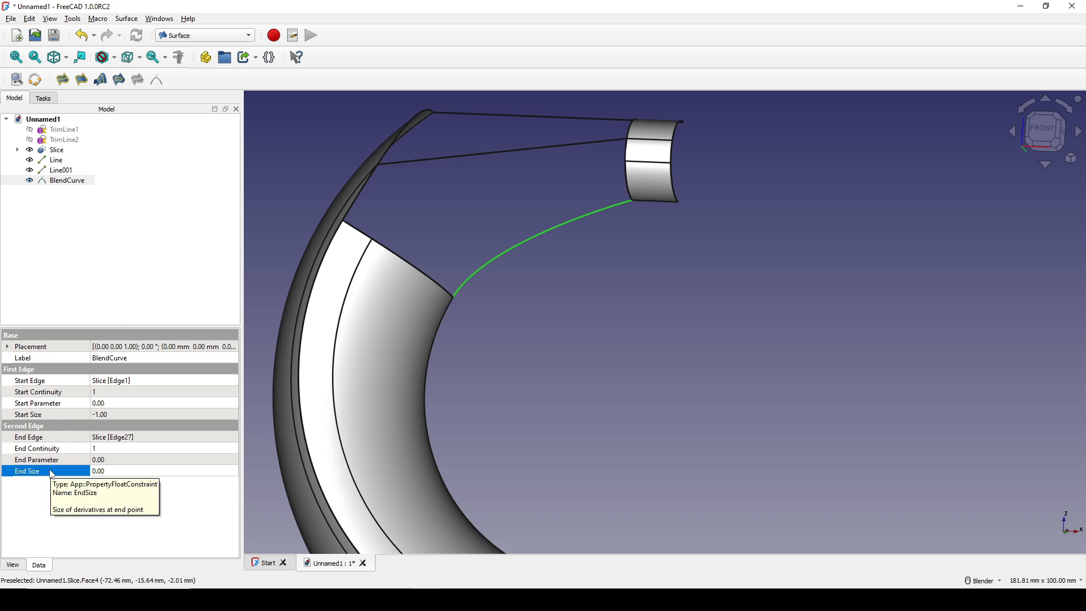
left_click(105, 471)
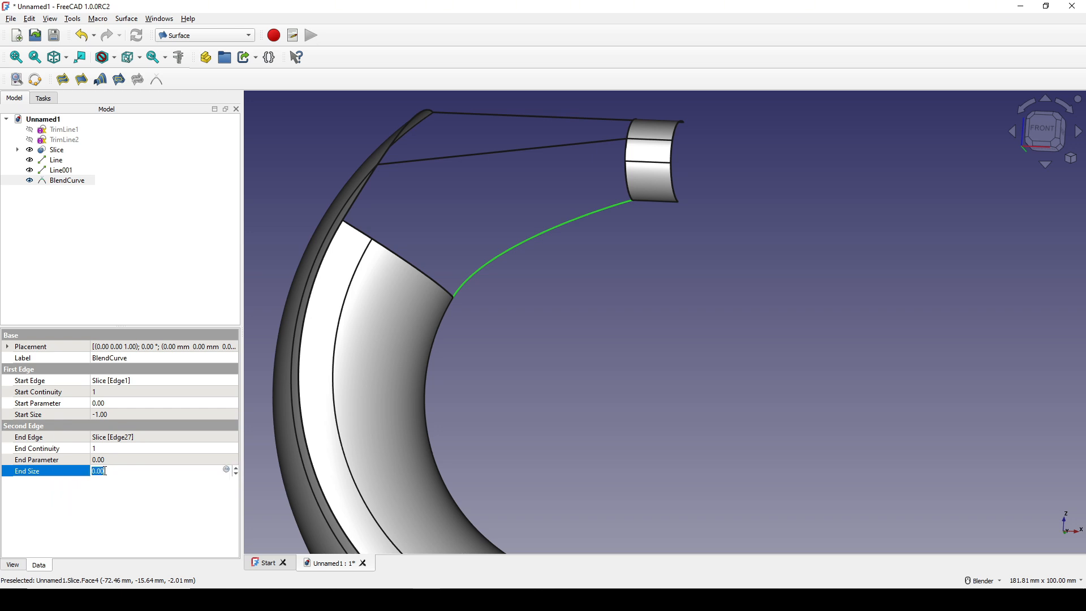
type("1")
key("Return")
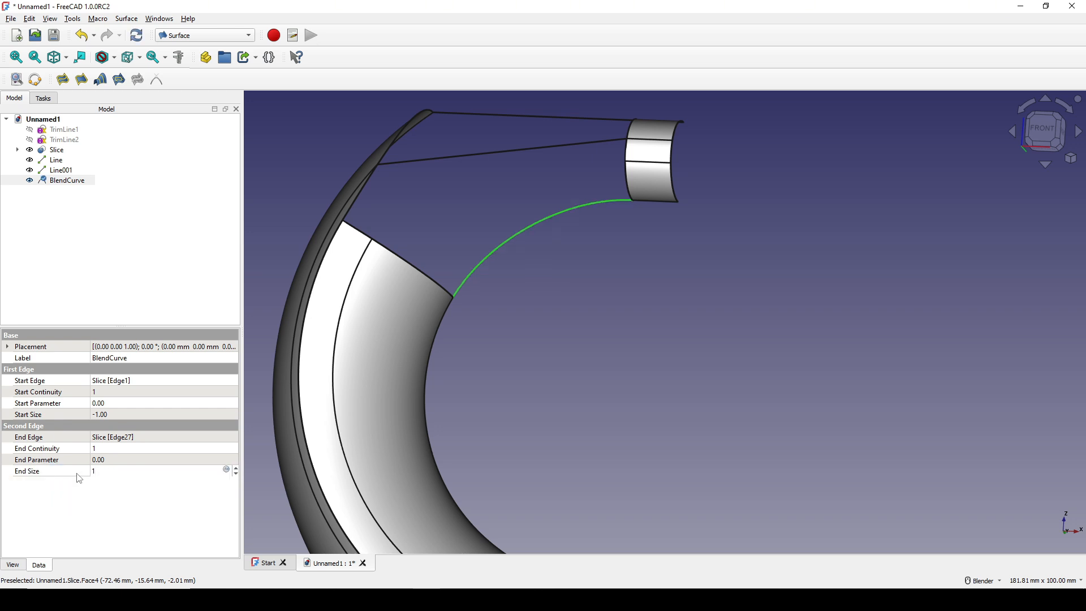
left_click(76, 474)
middle_click_drag(664, 345, 642, 342)
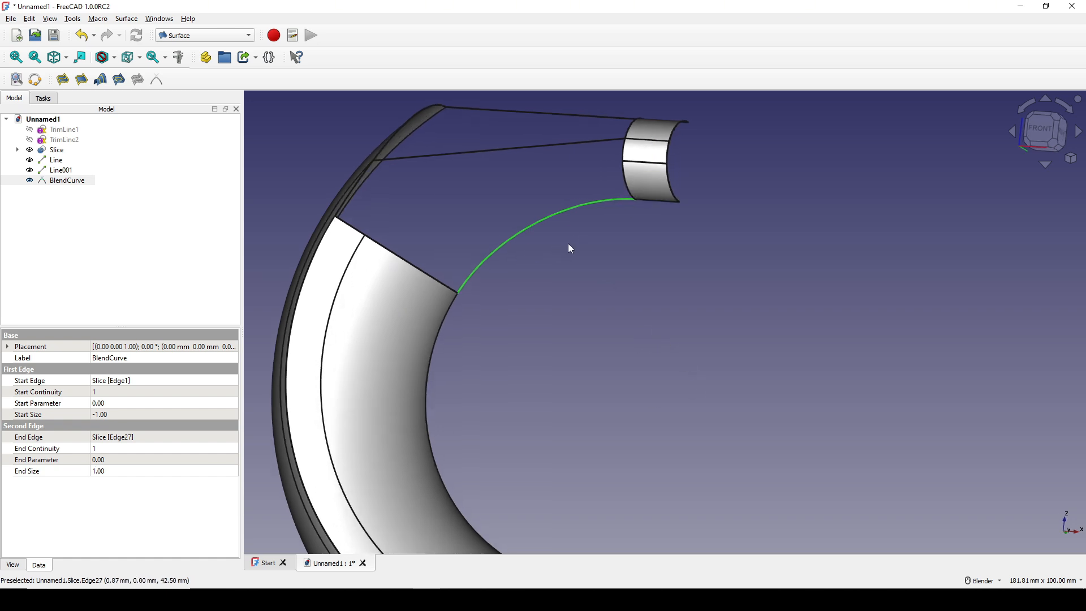
middle_click_drag(567, 255, 583, 329, "shift")
left_click(585, 295)
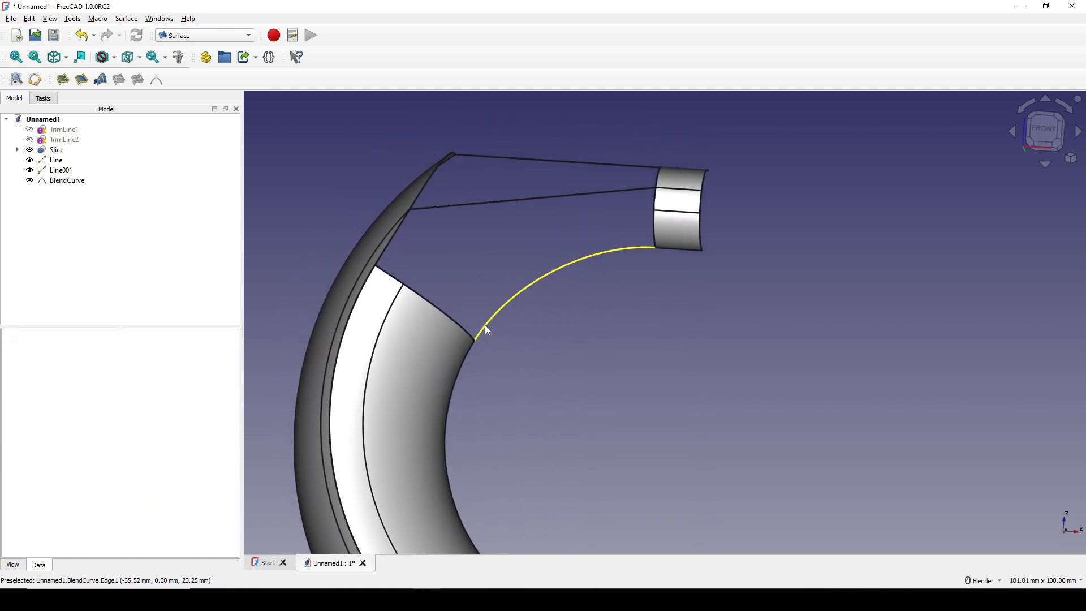
- Create a second blend curve between the large ring's lengthwise edge inside its front face and the small tube's lower-middle edge
left_click(390, 313)
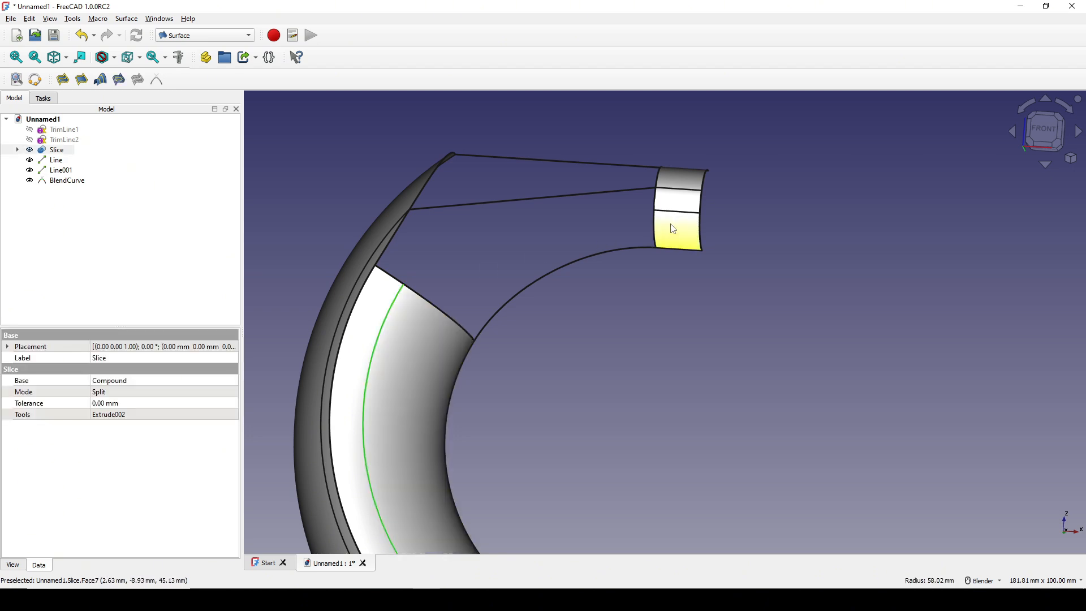
left_click(680, 212, "ctrl")
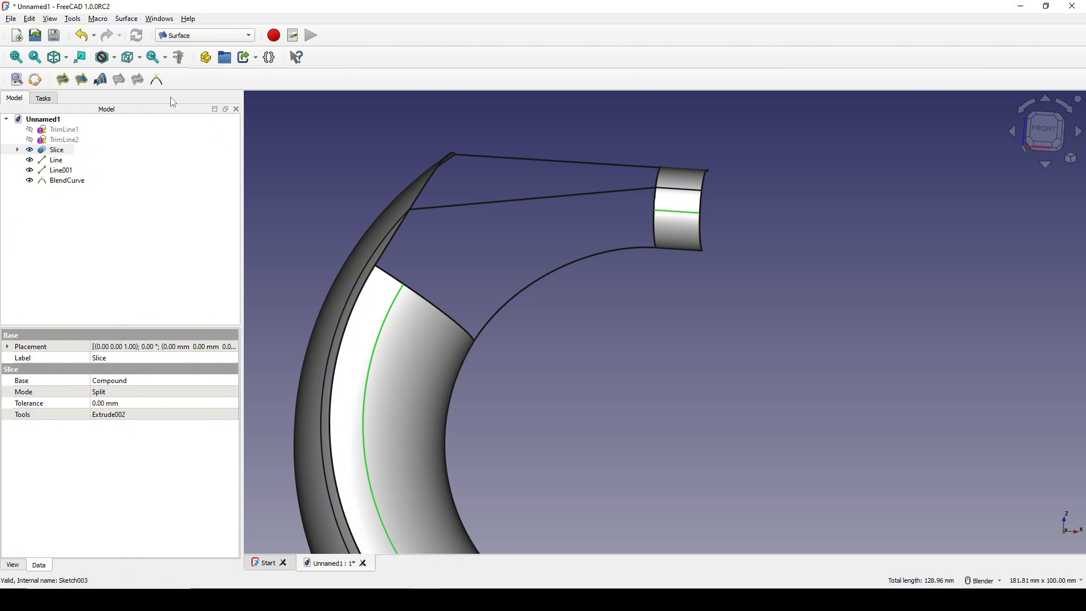
left_click(156, 80)
middle_click_drag(562, 250, 553, 260)
- Set the start size and end size of the new blend curve, BlendCurve001, to 0
left_click(79, 192)
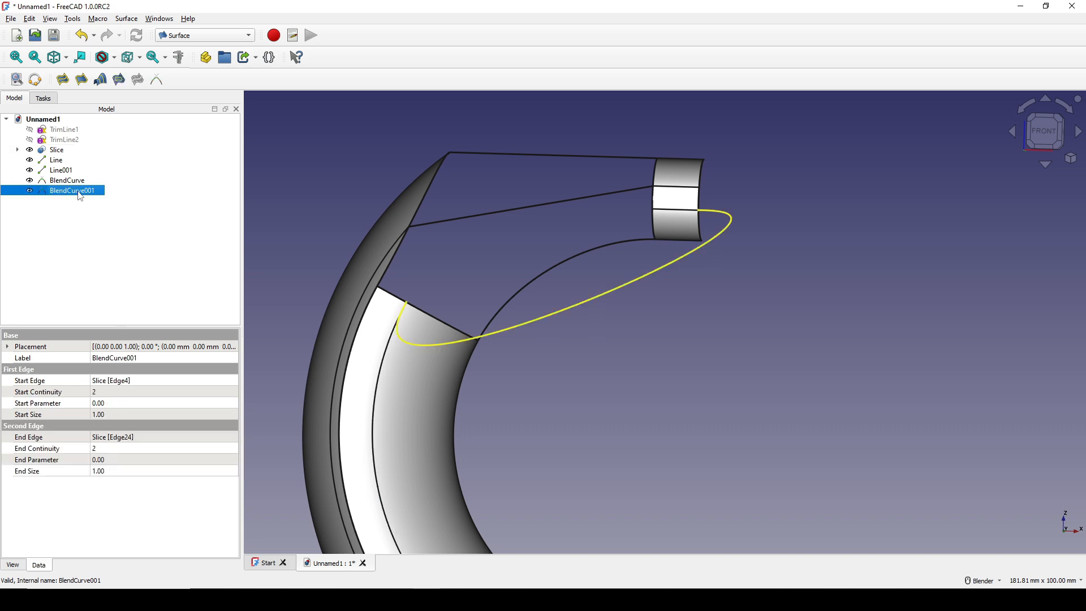
left_click(110, 415)
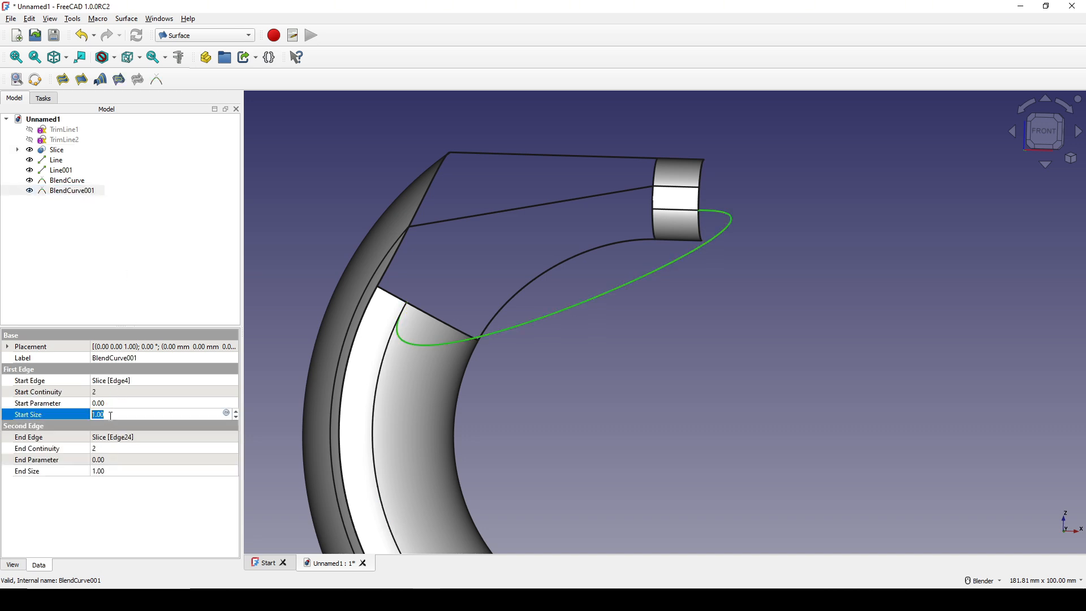
type("0")
left_click(111, 471)
type("0")
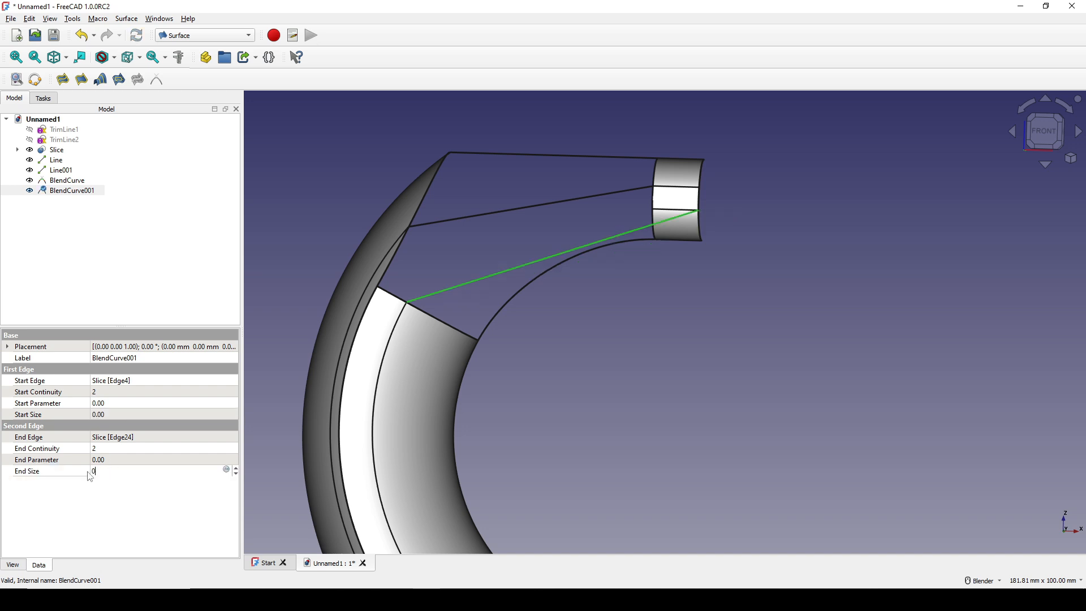
key("Return")
middle_click_drag(691, 337, 668, 290)
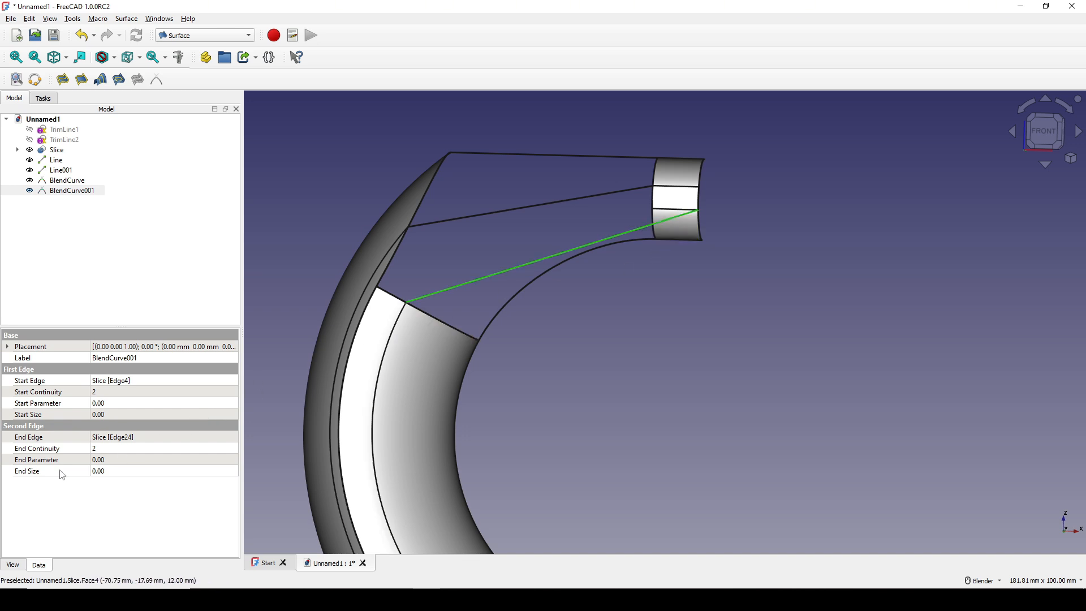
- Set BlendCurve001's end parameter to 1 so it attaches to the near end of the small tube's edge
left_click(44, 461)
left_click(111, 458)
type("1")
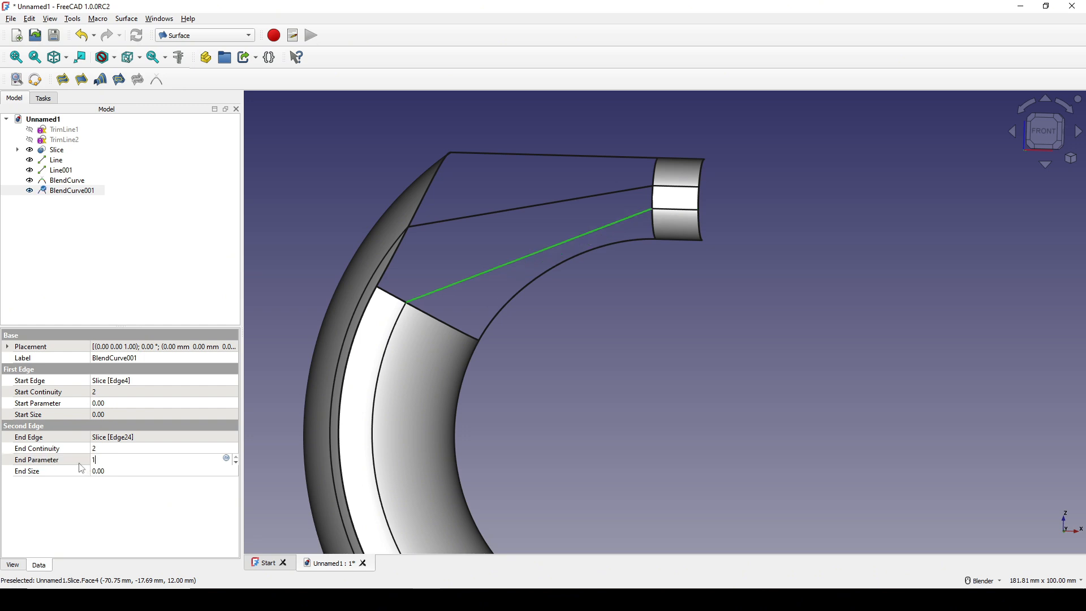
key("Return")
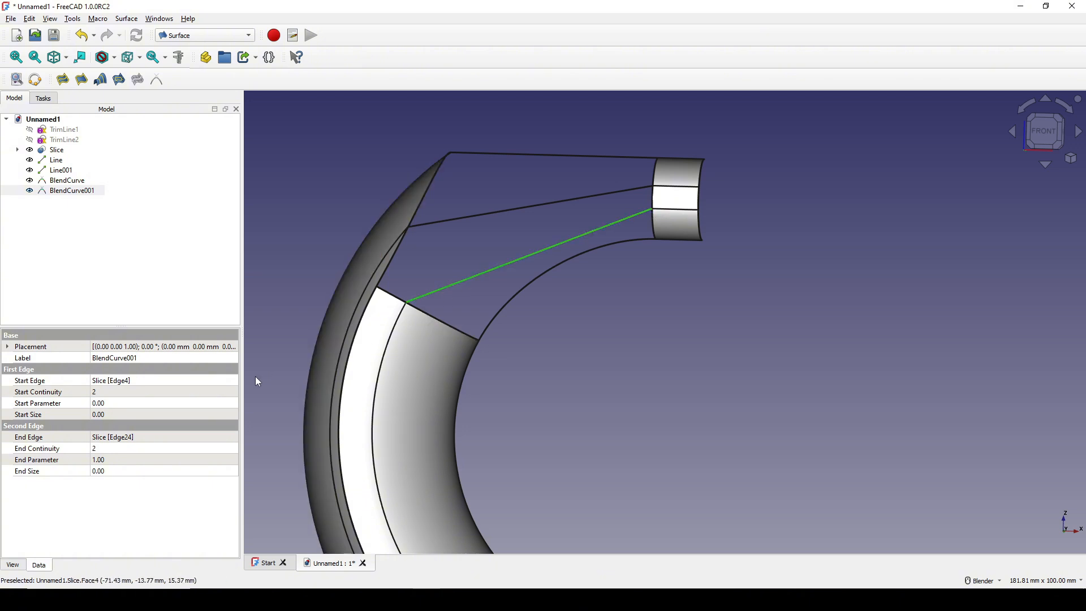
- Set the start continuity and end continuity of BlendCurve001 to 1
left_click(29, 394)
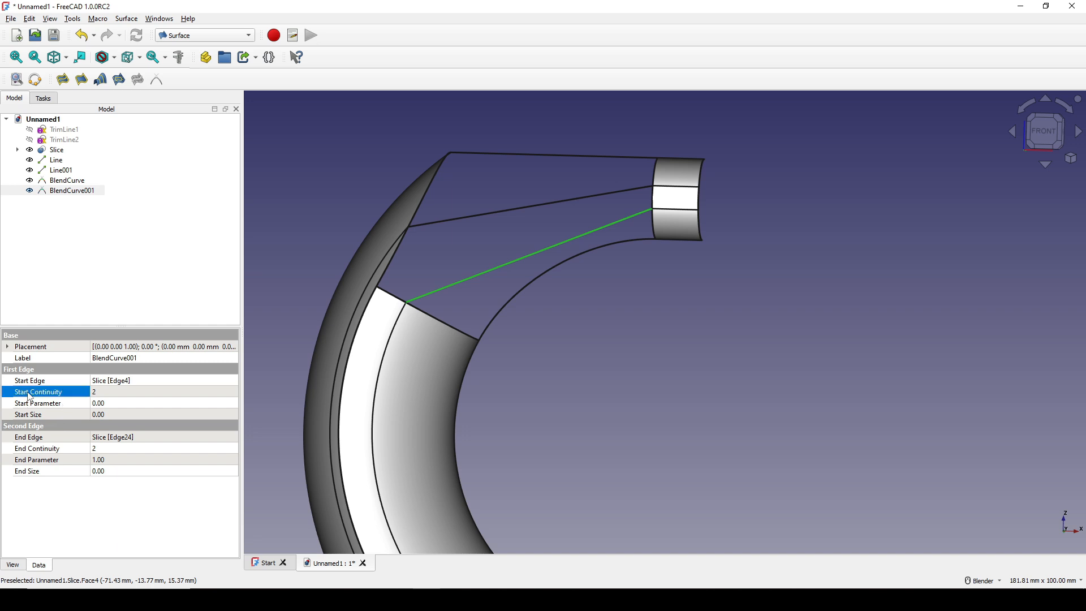
left_click(109, 392)
type("1")
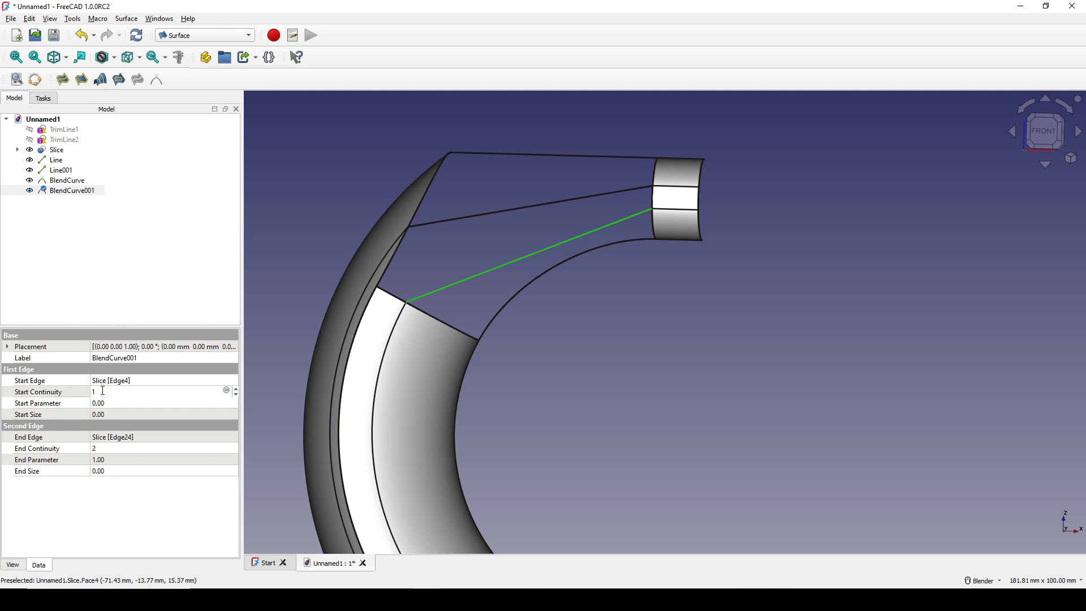
key("Return")
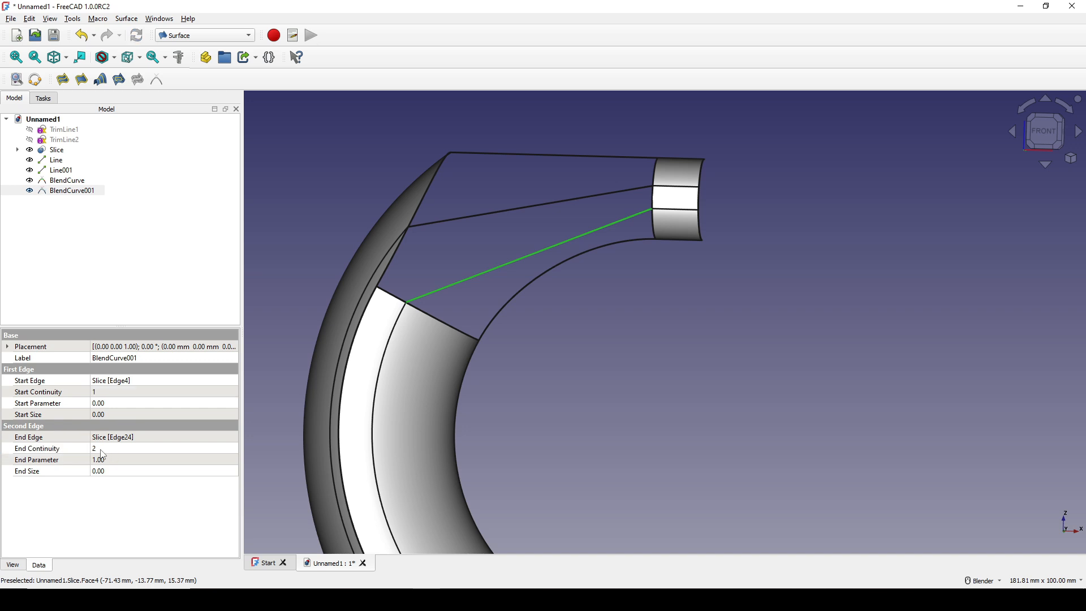
left_click(102, 451)
left_click(104, 450)
type("1")
key("Return")
- Set the start size of BlendCurve001 to 1
left_click(48, 416)
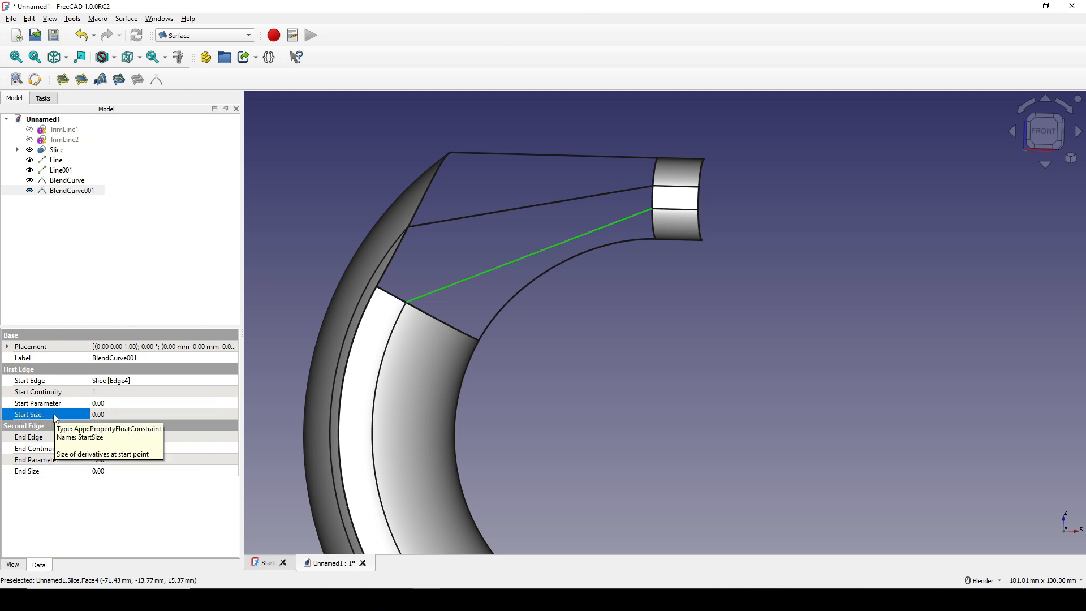
left_click(114, 415)
type("1")
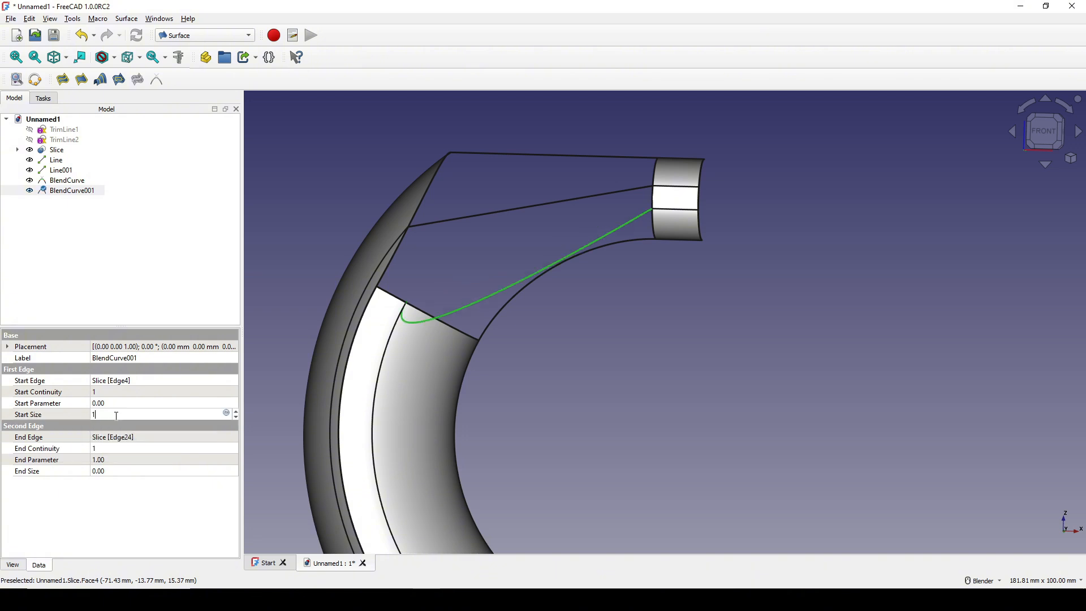
key("Return")
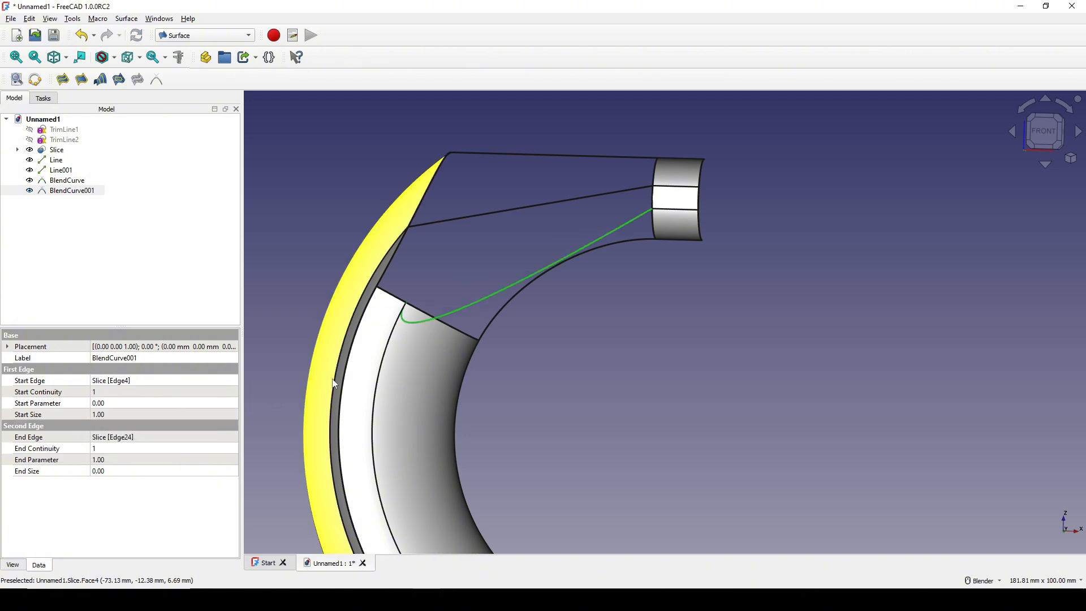
- Set the start size of BlendCurve001 to -1 to reverse its direction at the ring end
left_click(101, 415)
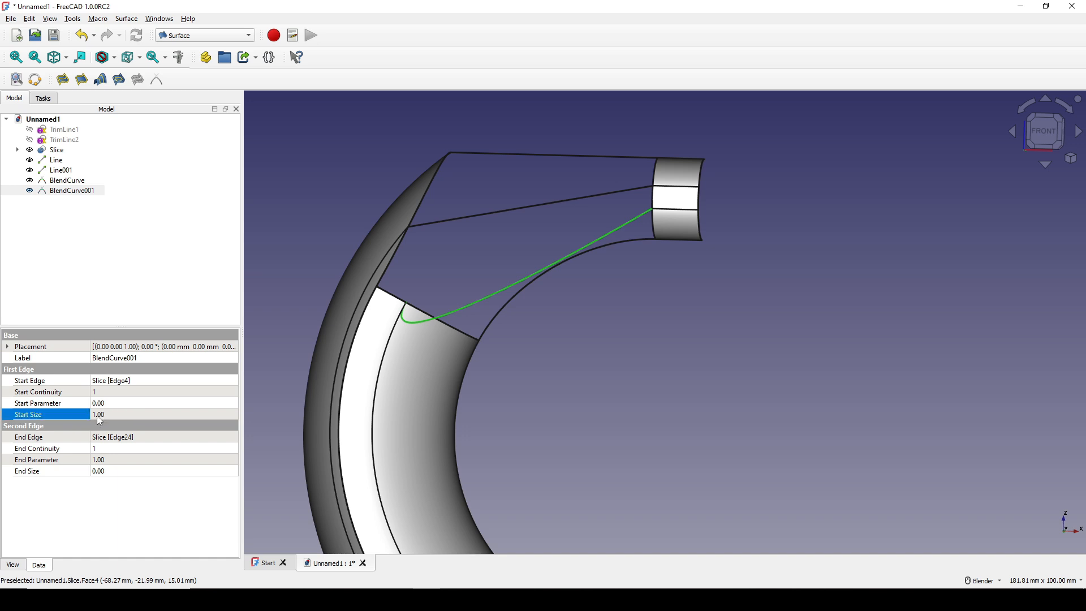
type("-1")
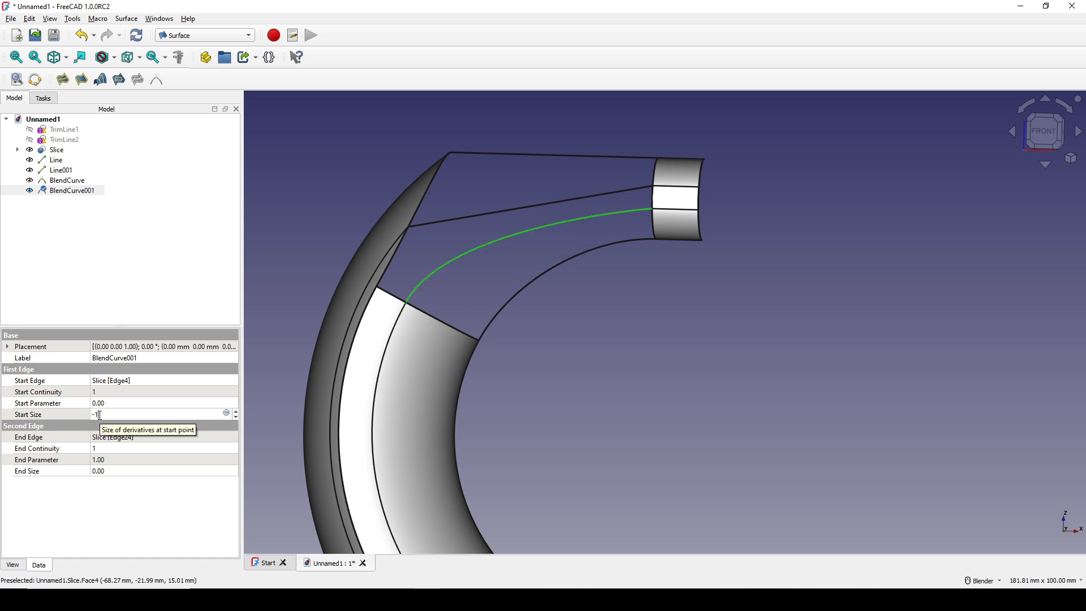
key("Return")
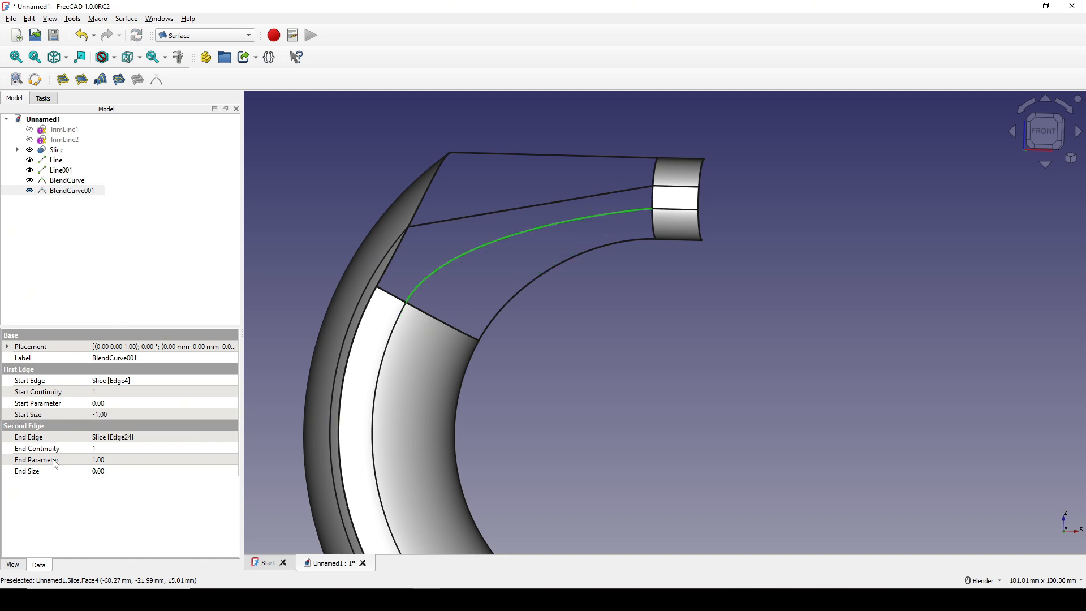
- Set the end size of BlendCurve001 to 1
left_click(49, 474)
left_click(110, 471)
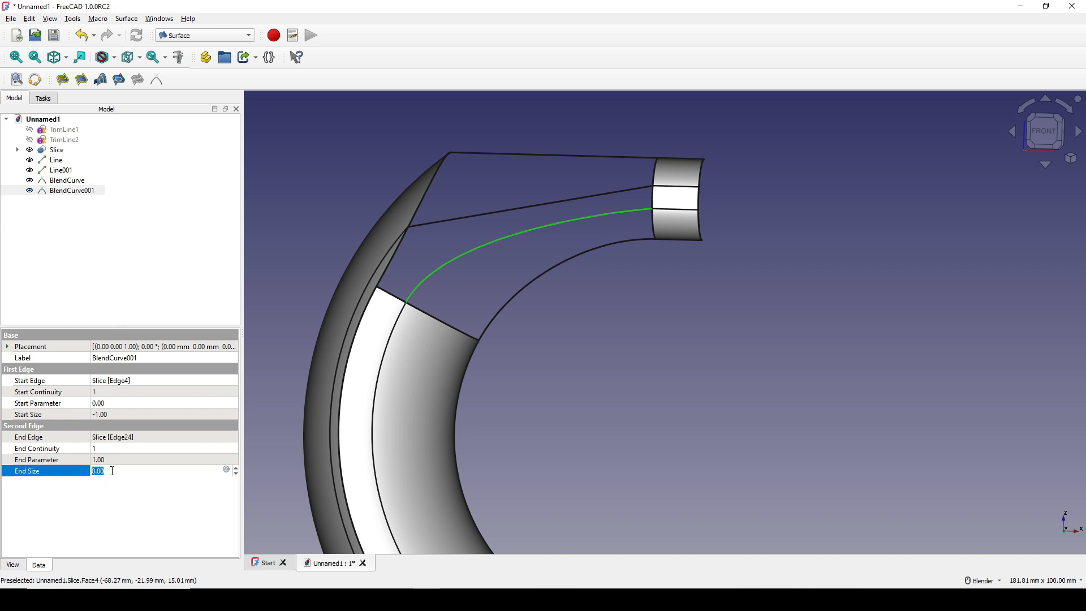
type("1")
key("Return")
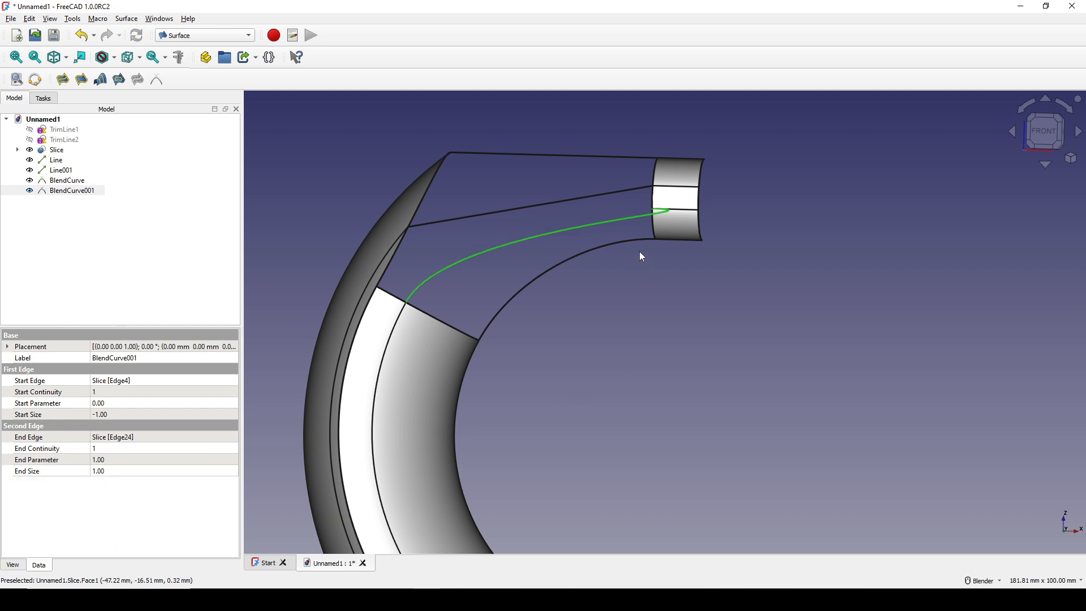
- Set the end size of BlendCurve001 to -1 and clear the selection
double_click(111, 473)
type("-")
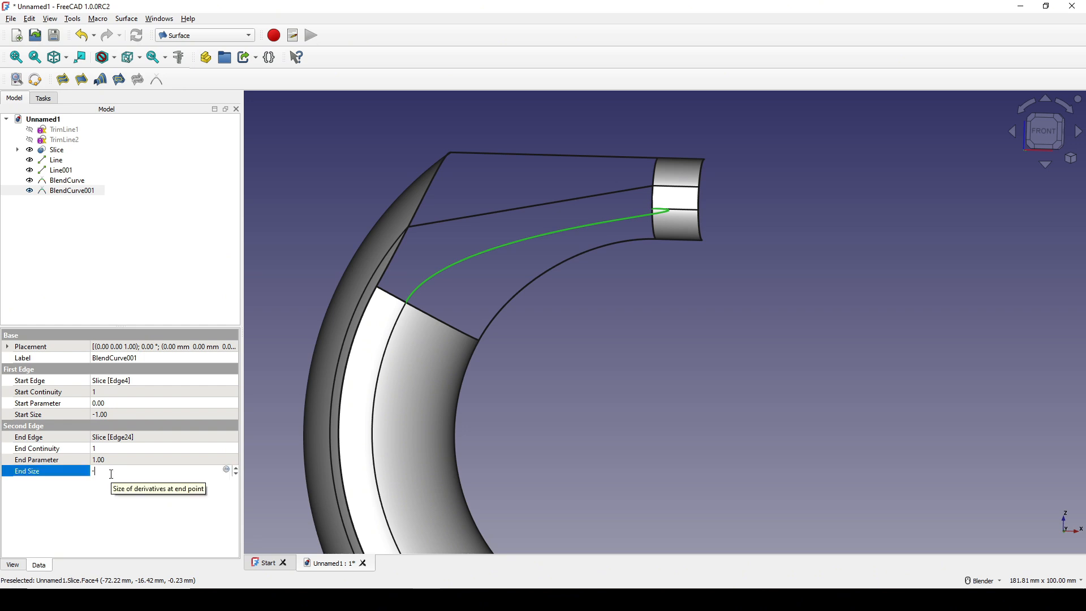
type("1")
key("Return")
scroll(609, 311, "down", 2)
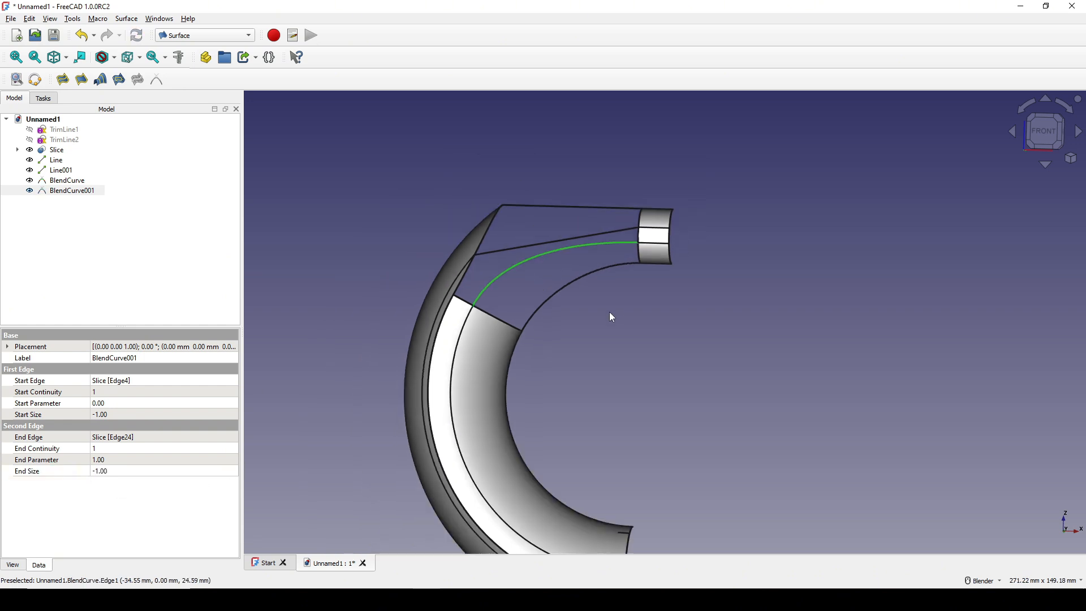
middle_click_drag(640, 335, 584, 368, "shift")
left_click(617, 368)
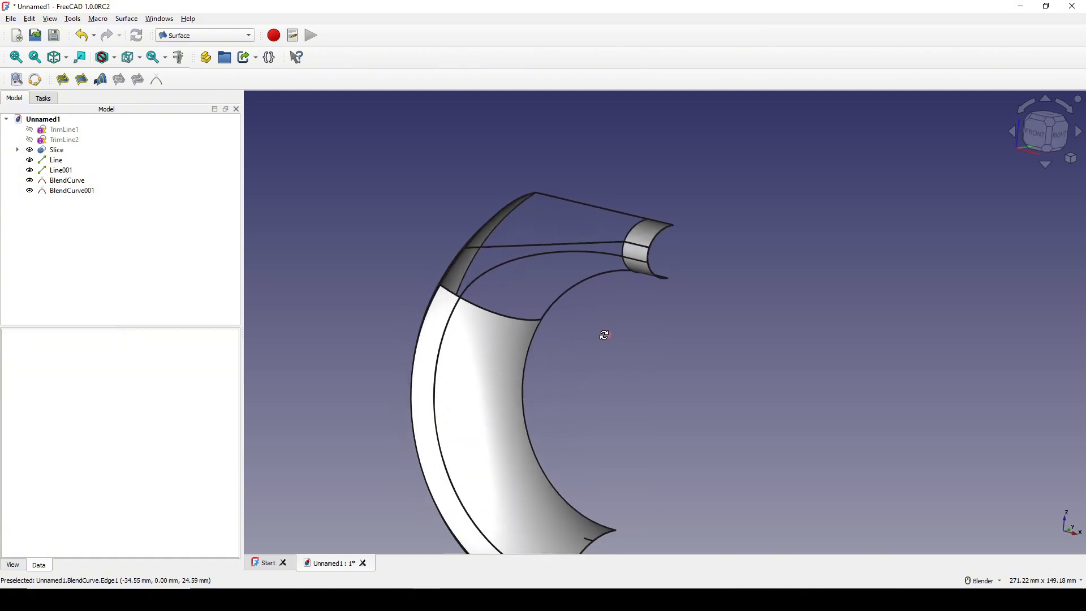
- Select the inner blend curve and the upper straight line together and start an Extrude in the Part workbench
mouse_move(606, 332)
middle_mouse_down()
mouse_move(630, 326)
mouse_move(638, 351)
mouse_move(620, 359)
mouse_move(589, 342)
middle_mouse_up()
scroll(650, 340, "up", 2)
left_click(577, 315)
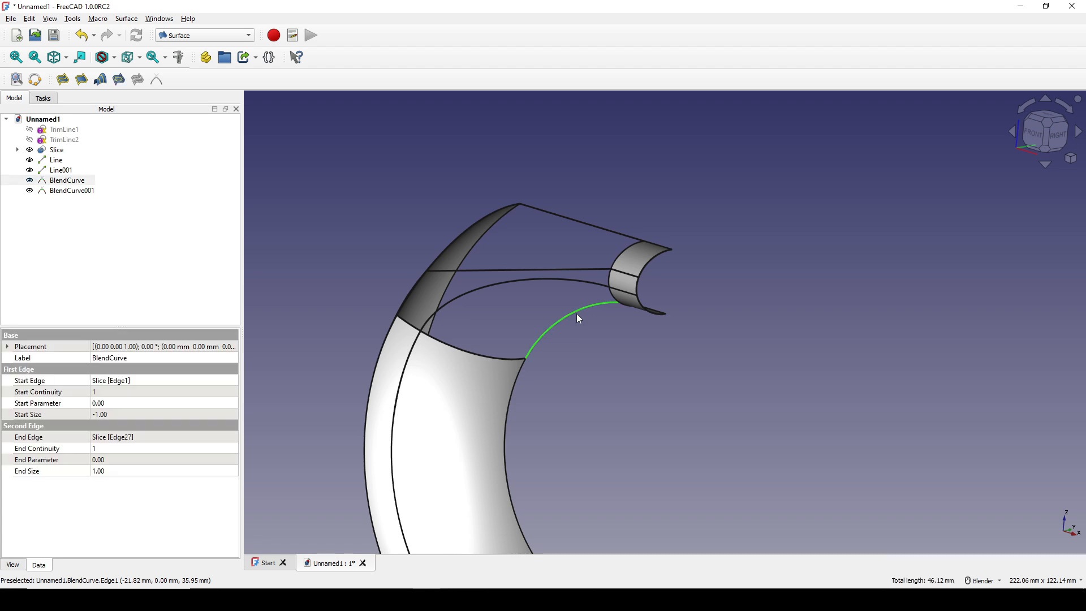
left_click(583, 225, "ctrl")
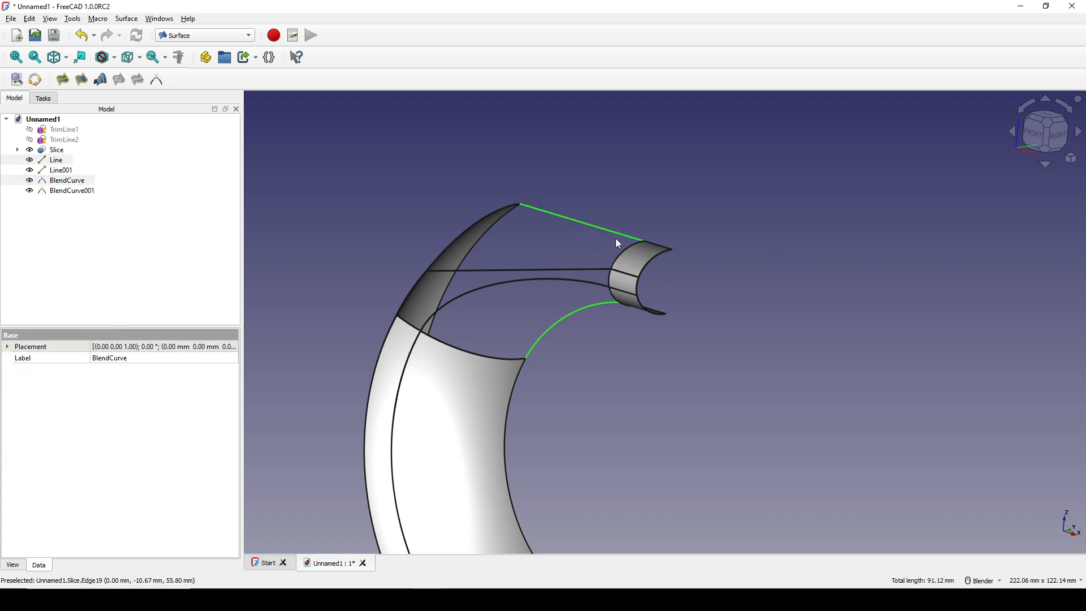
middle_click_drag(594, 263, 596, 245, "shift")
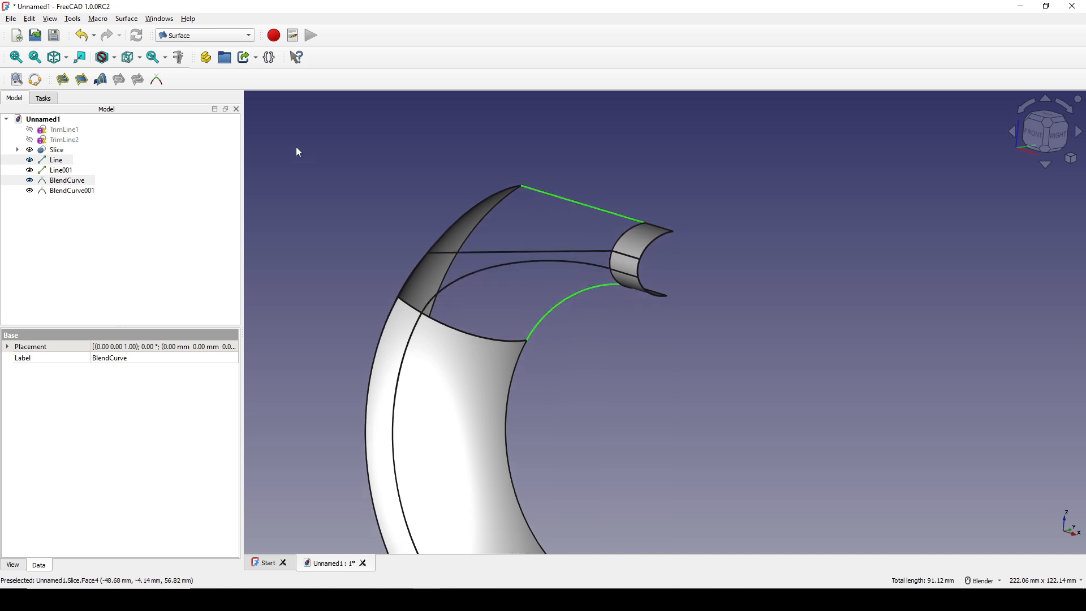
left_click(195, 35)
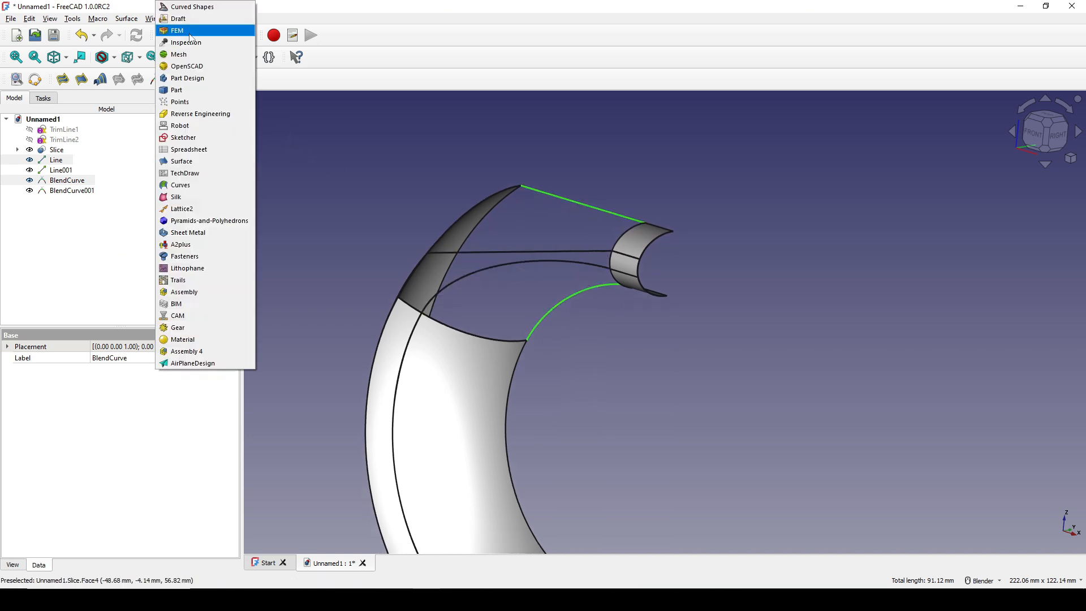
left_click(226, 91)
left_click(16, 108)
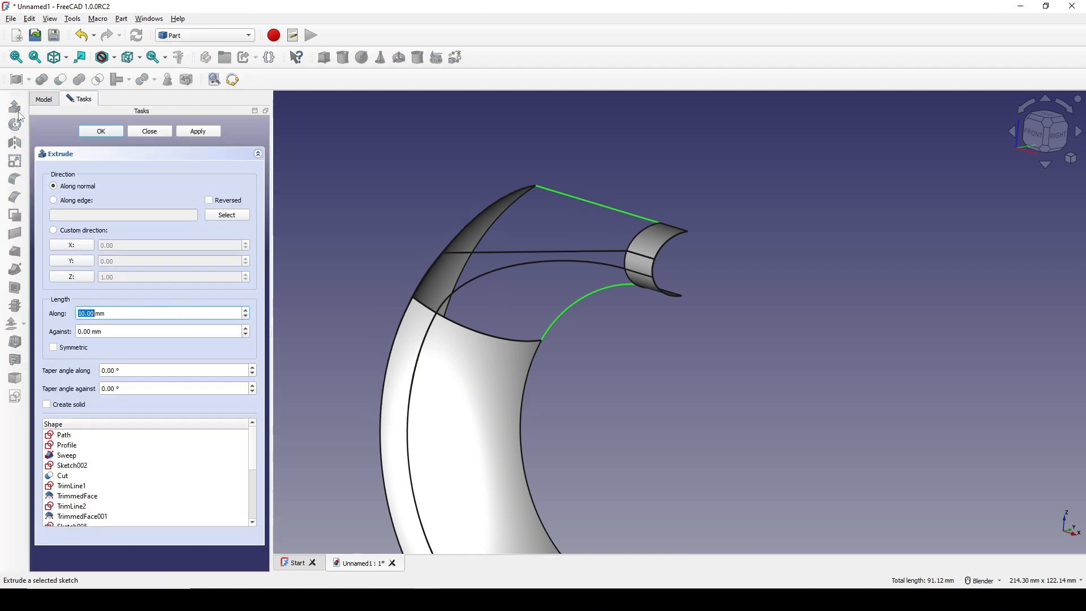
- Try to extrude the selected blend curve and line 10 mm along their normal
left_click(104, 132)
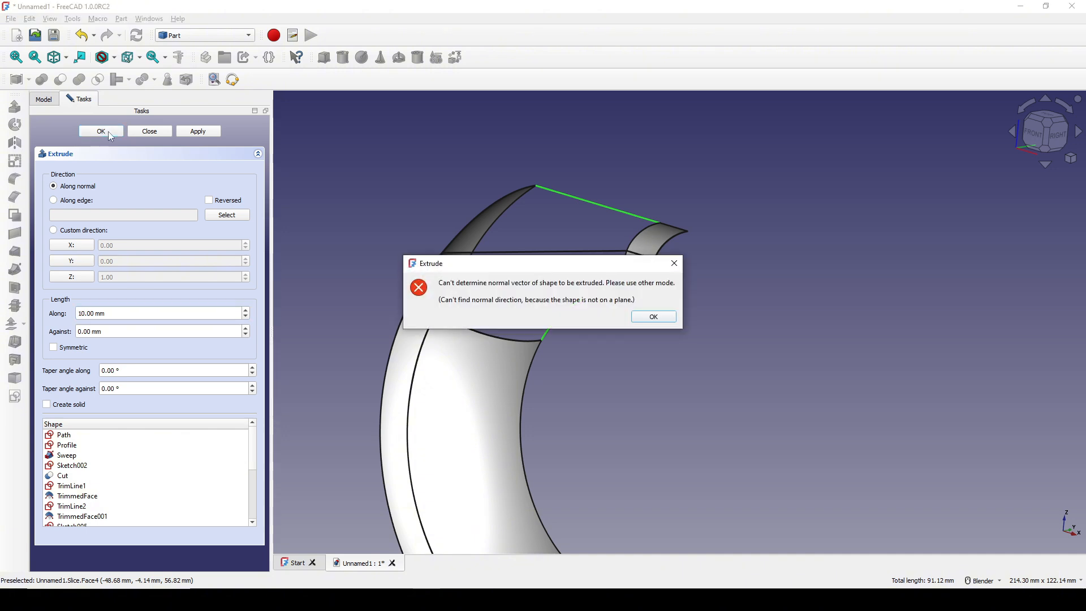
left_click_drag(519, 268, 481, 250)
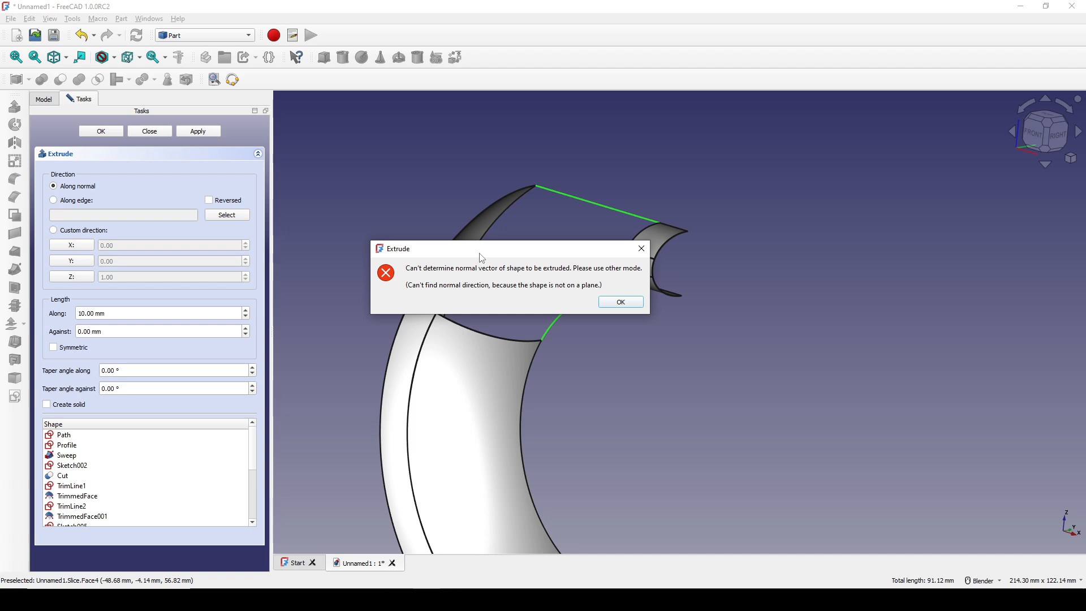
left_click_drag(480, 254, 489, 266)
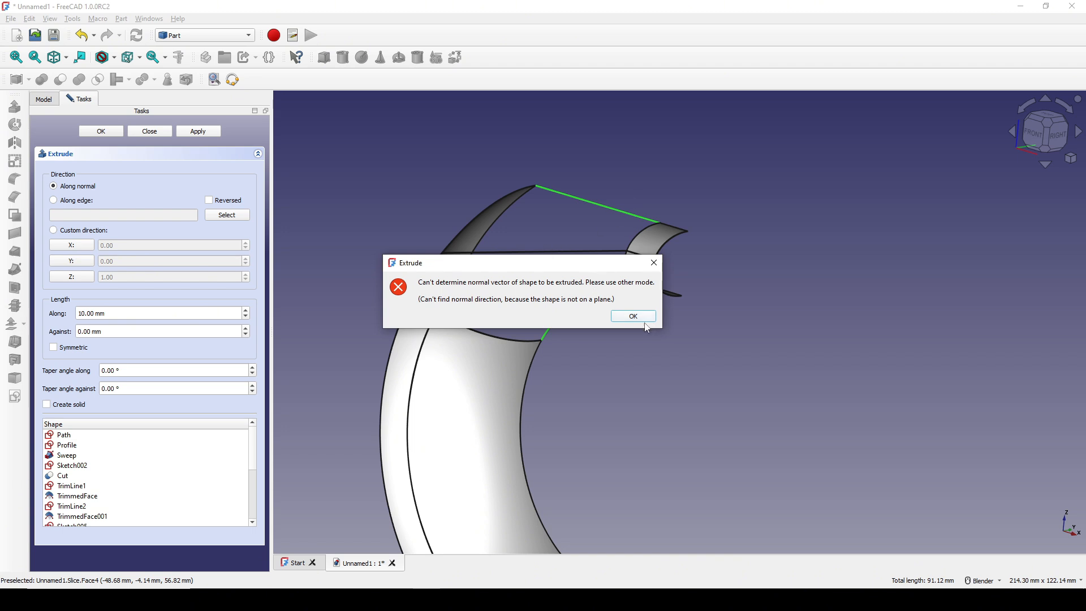
left_click(654, 263)
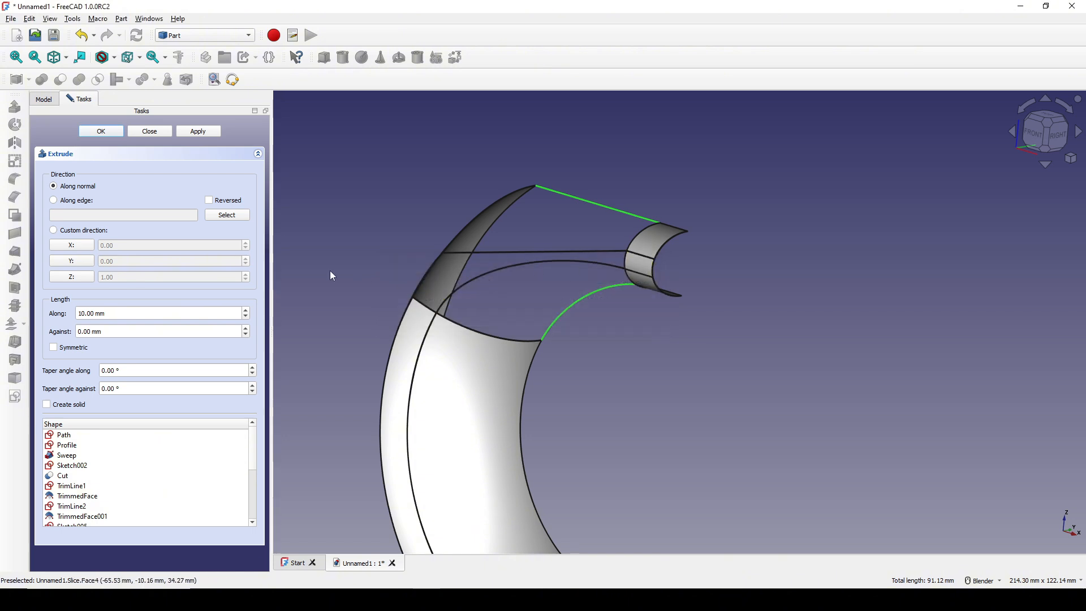
- Extrude the inner blend curve and the upper line 10 mm along the custom direction Y = 1
left_click(76, 265)
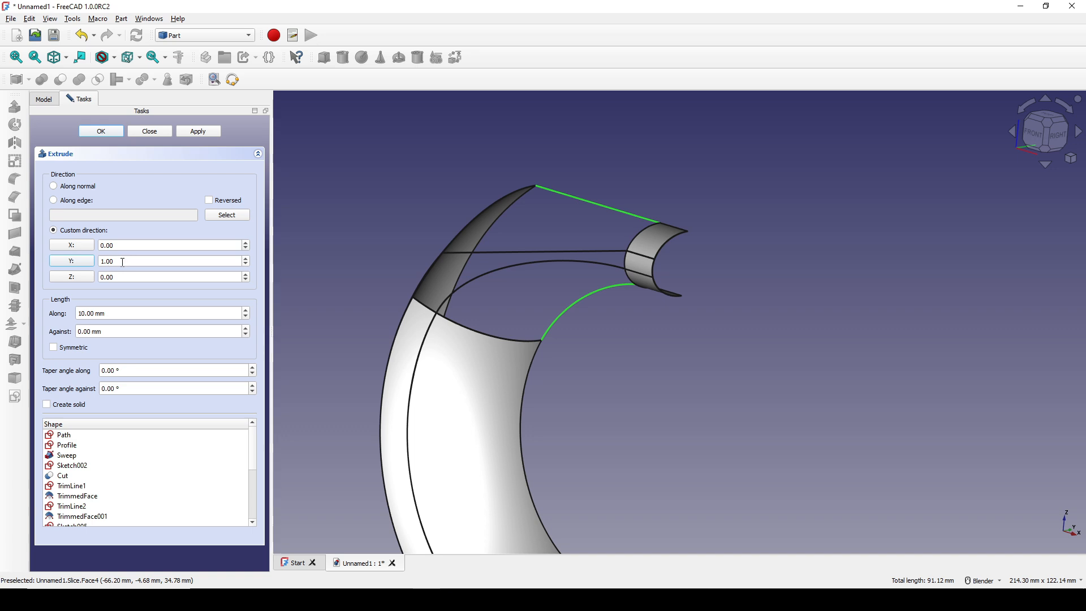
left_click_drag(122, 263, 96, 262)
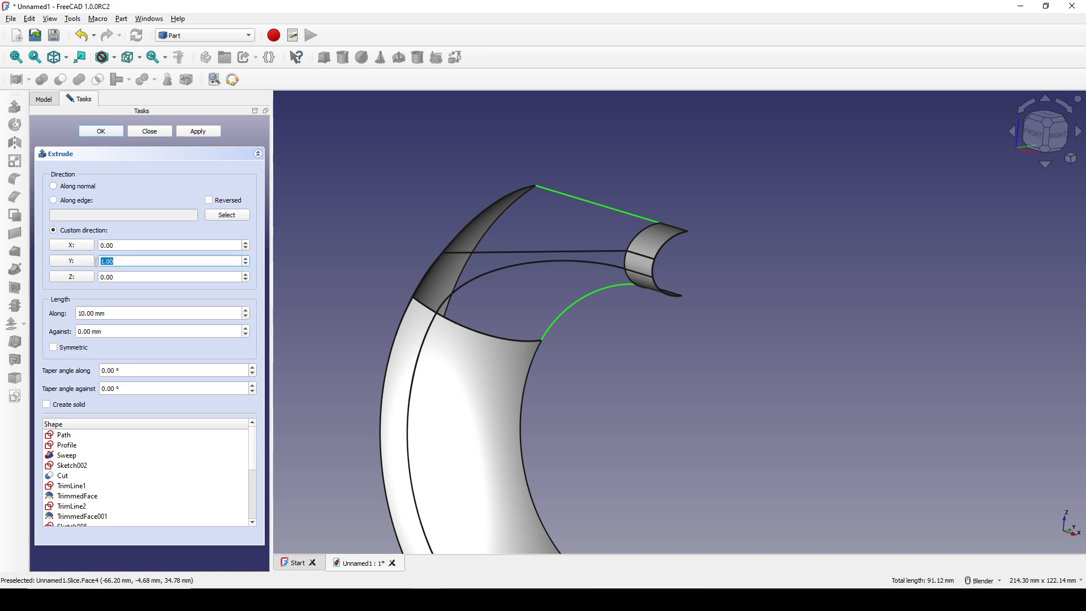
left_click(100, 135)
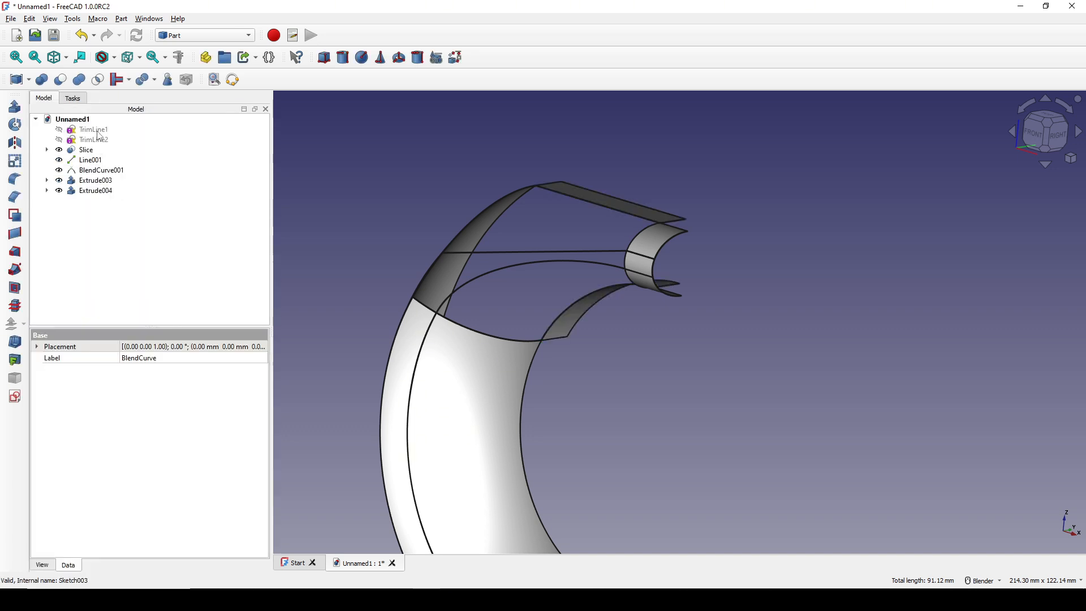
- Examine the two extruded strips and the open gap between the ring and the small tube from several angles
middle_click_drag(650, 343, 637, 309)
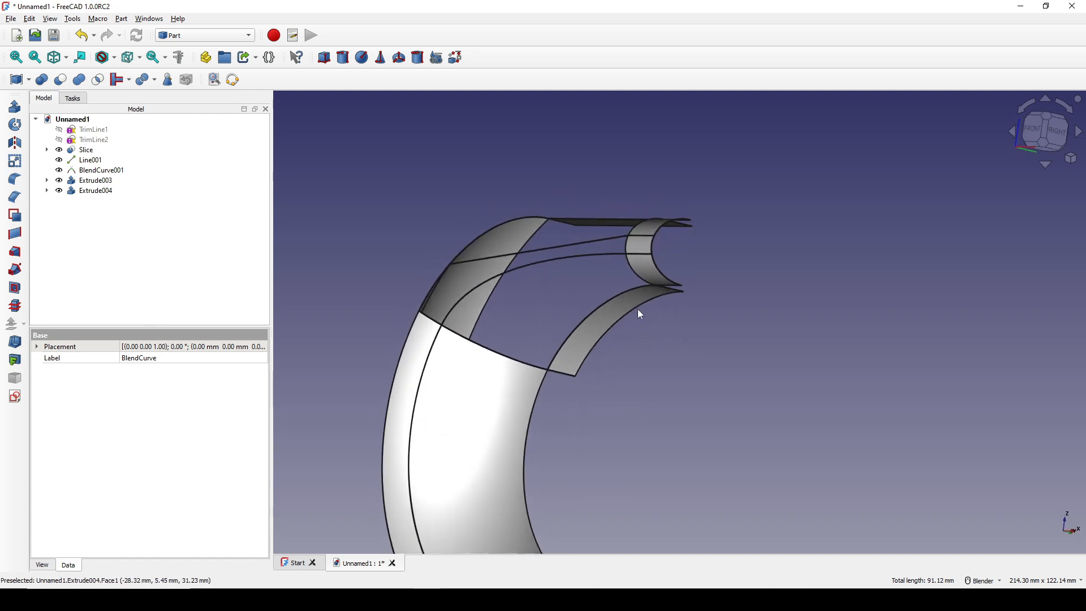
middle_click_drag(653, 266, 646, 322)
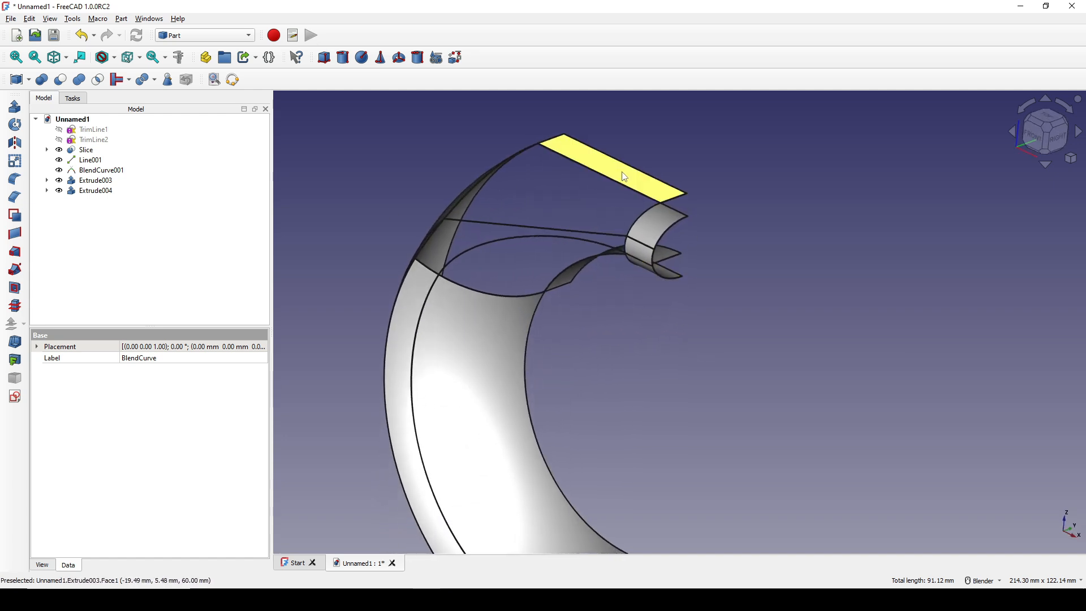
middle_click_drag(613, 249, 651, 342, "shift")
left_click(711, 407)
middle_click_drag(630, 410, 678, 379)
scroll(699, 420, "up", 2)
middle_click_drag(604, 253, 564, 266)
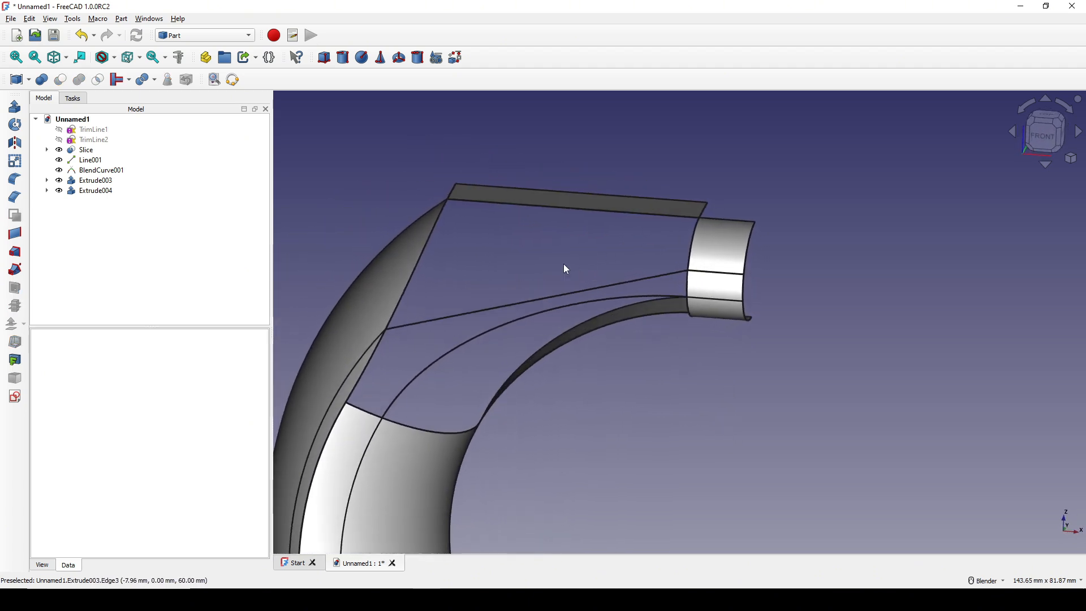
- Start a Filling in the Surface workbench bounded by the upper strip's inner edge, the adjoining ring edge, the straight line Line001 and the tube's upper edge
left_click(194, 36)
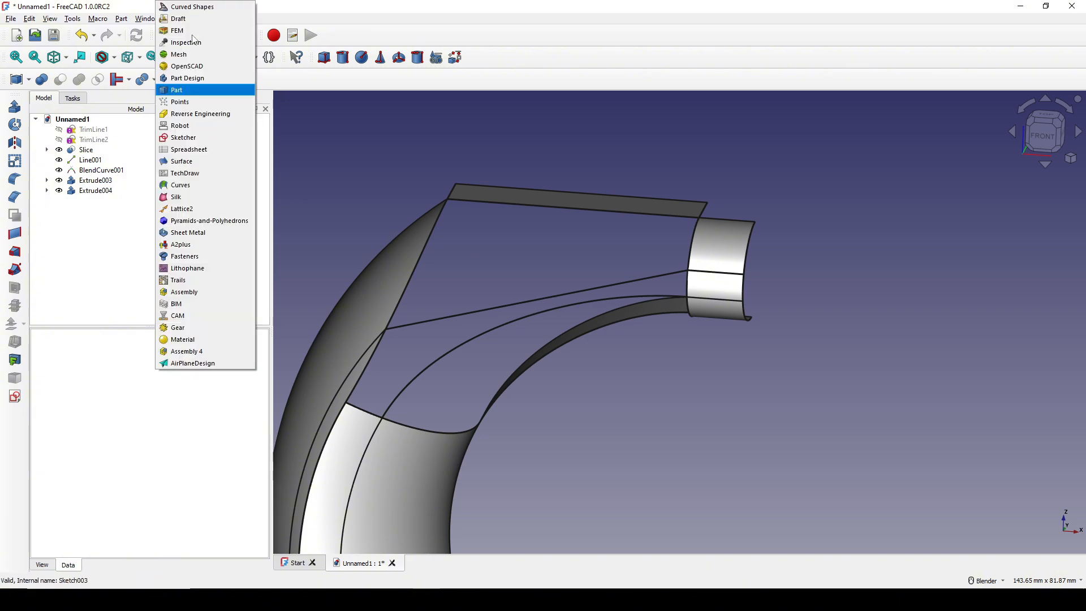
left_click(222, 164)
middle_click_drag(616, 187, 629, 190)
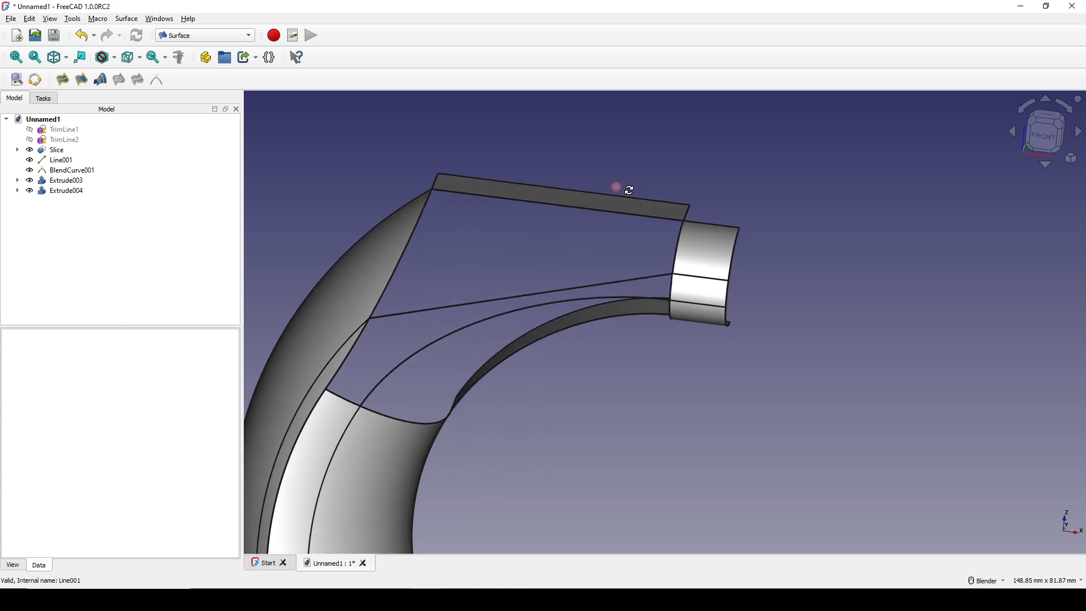
left_click(62, 80)
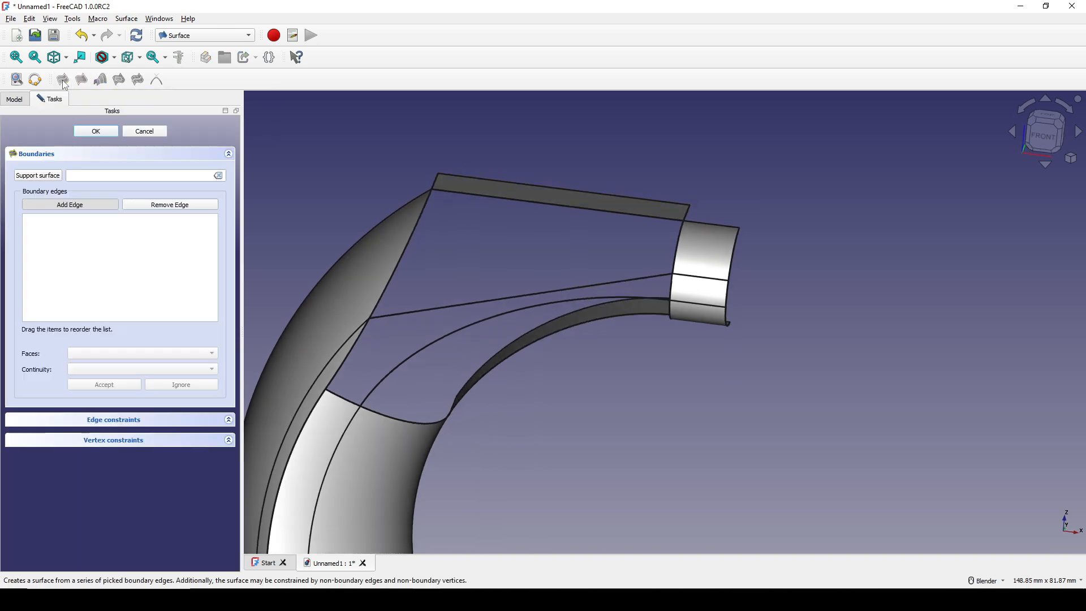
middle_click_drag(521, 230, 505, 273)
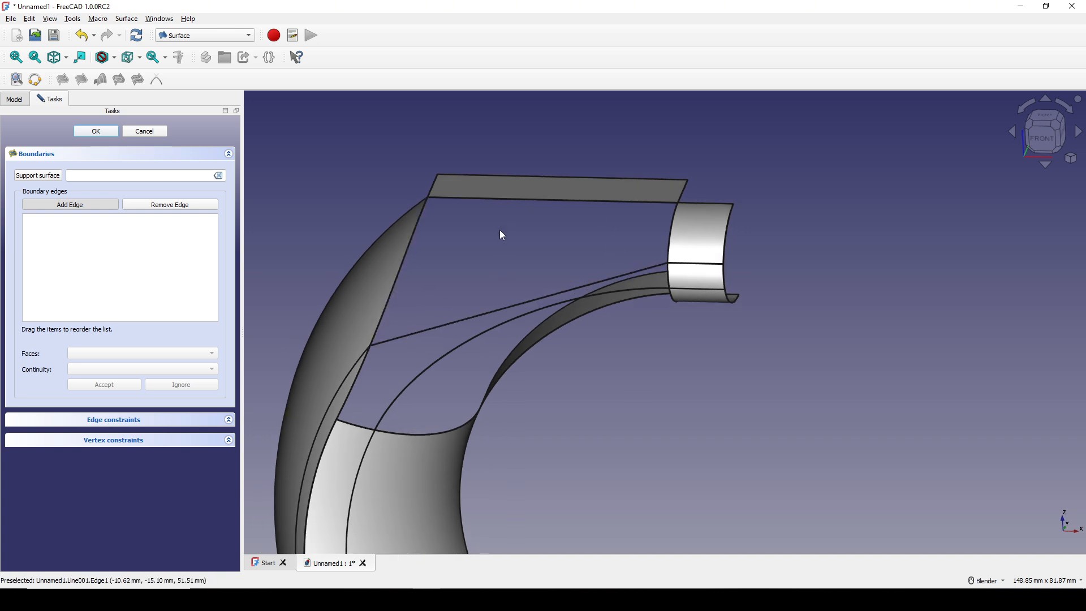
middle_click_drag(501, 236, 491, 215)
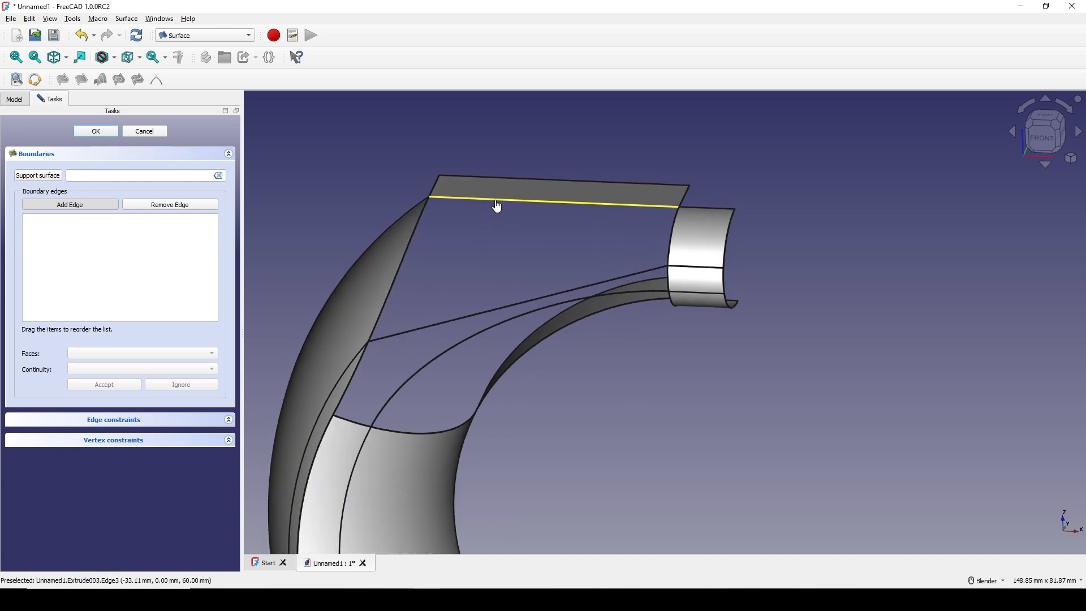
left_click(493, 200)
left_click(411, 234)
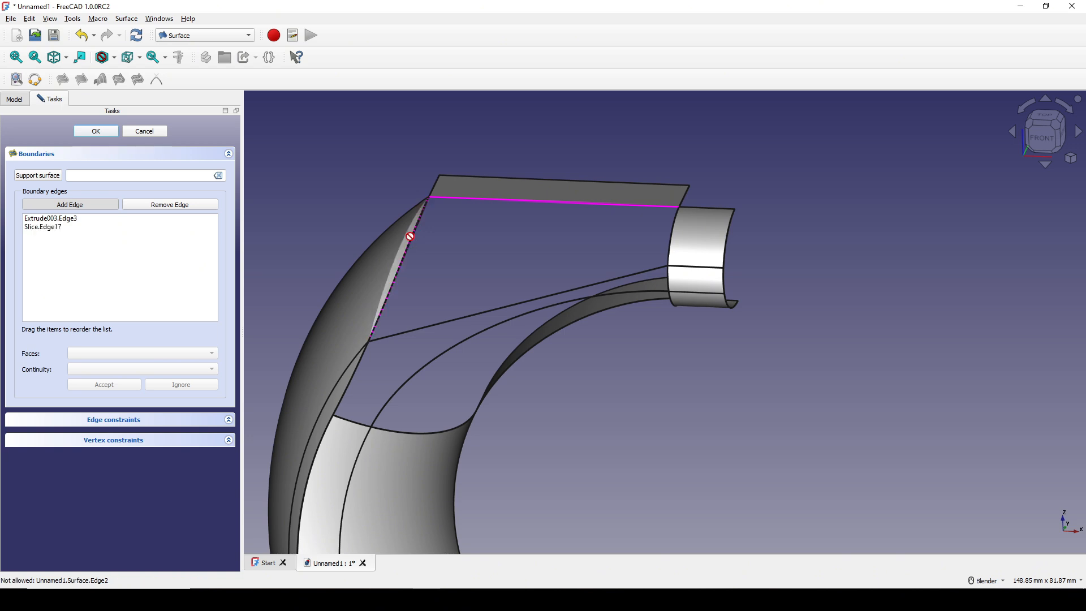
left_click(421, 331)
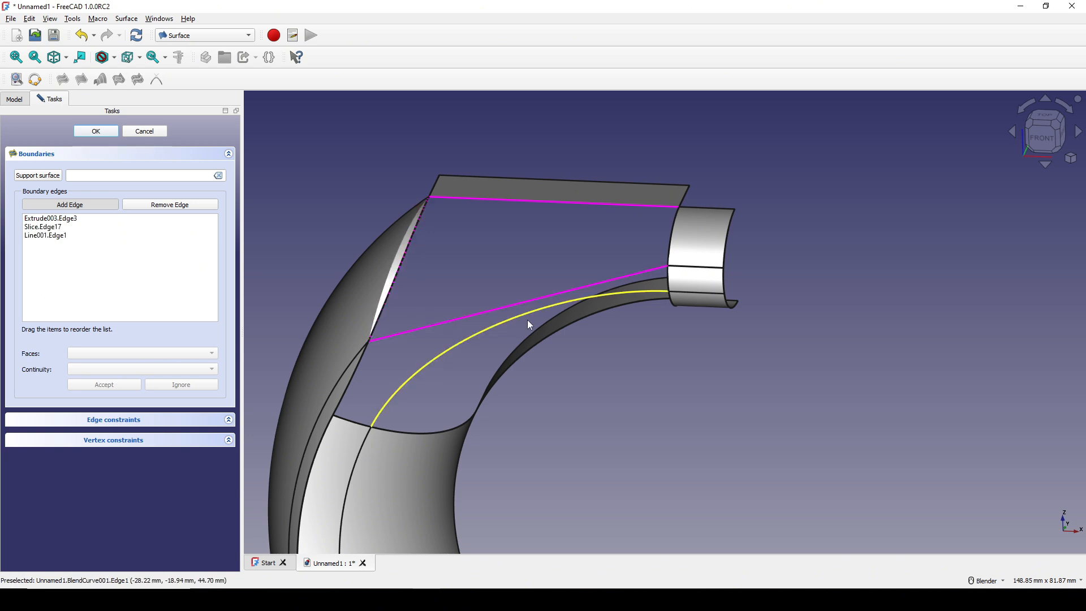
middle_click_drag(531, 317, 663, 269)
left_click(671, 260)
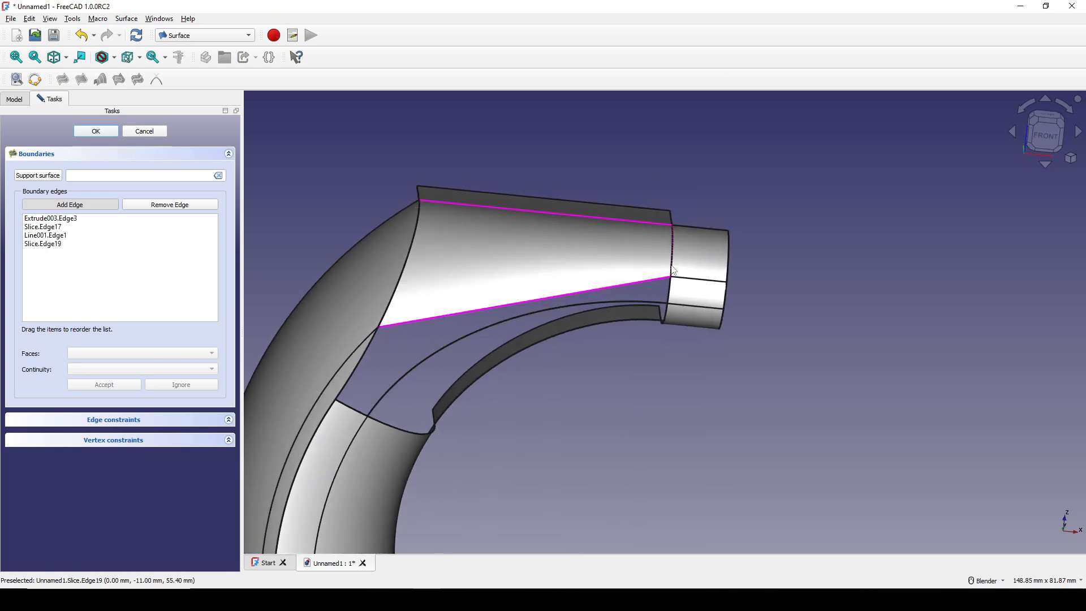
- Constrain the upper strip's boundary edge Extrude003.Edge3 to its adjacent Face1 with G1 continuity
middle_click_drag(645, 359, 586, 342)
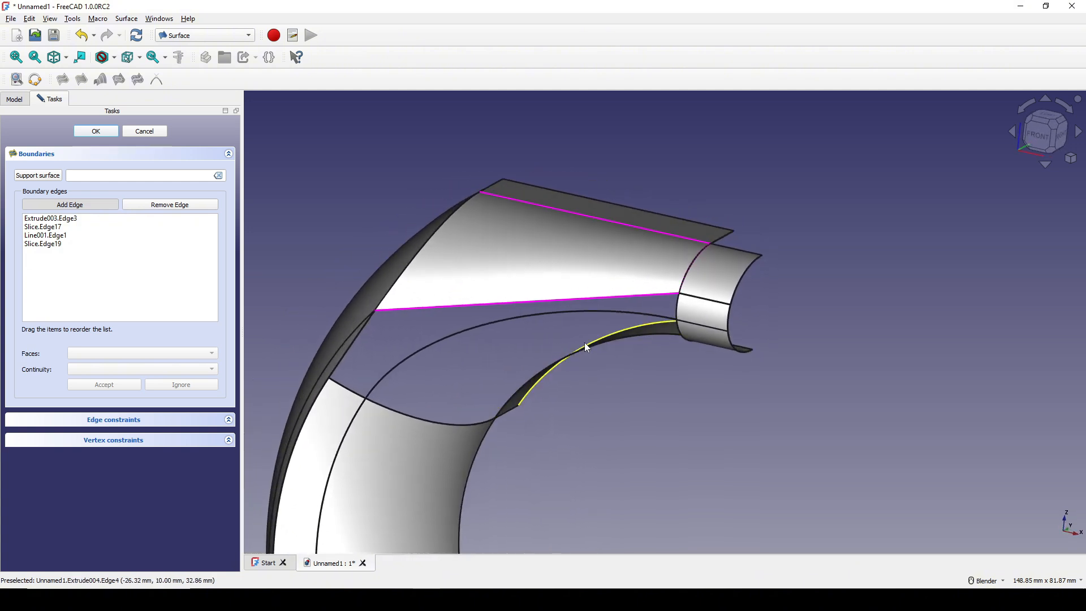
double_click(61, 220)
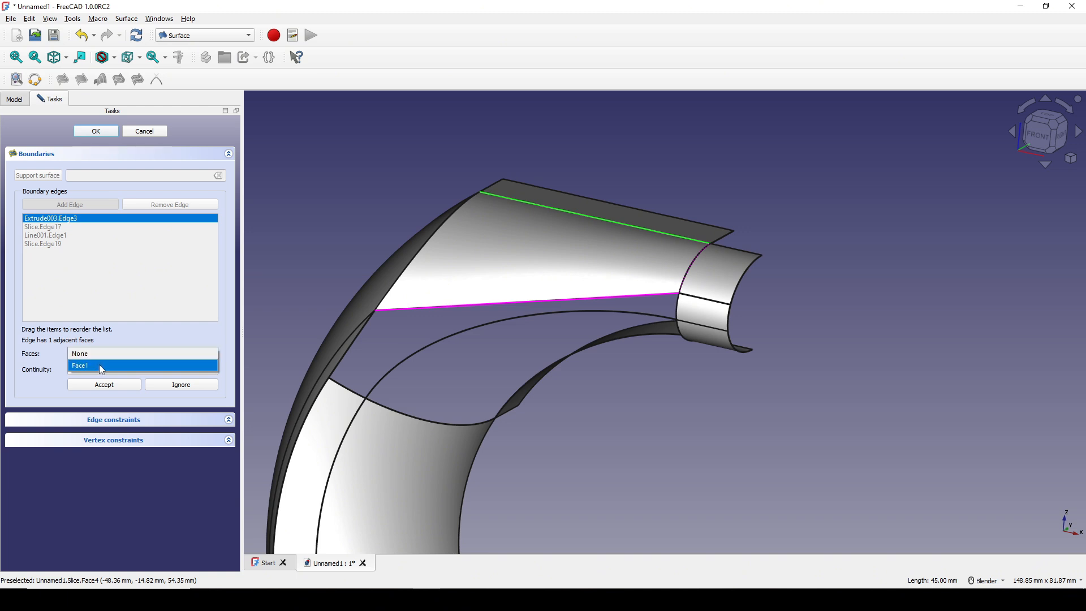
left_click(101, 368)
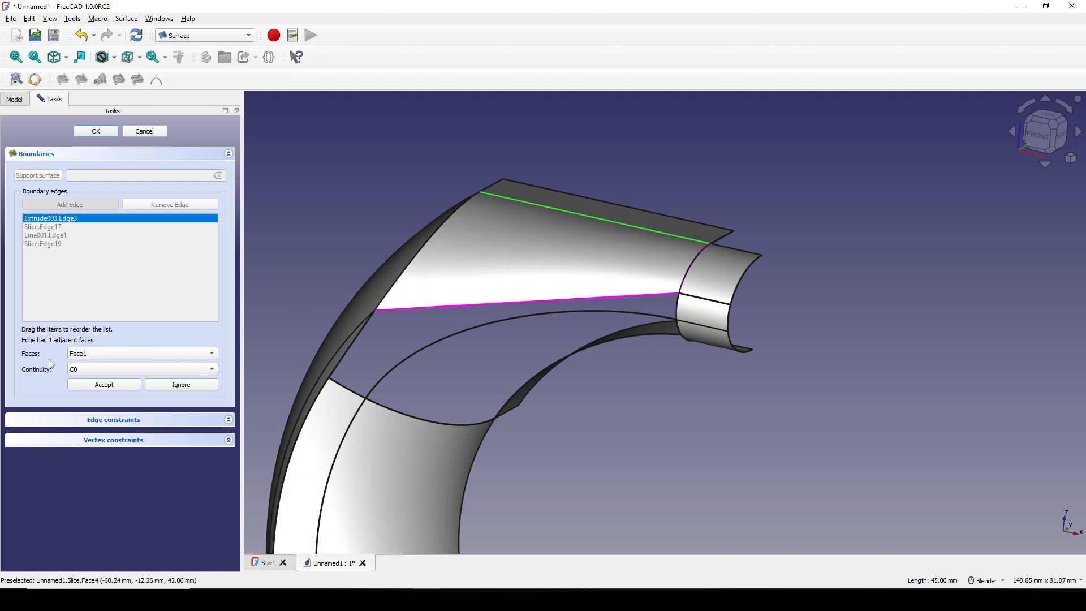
left_click(100, 371)
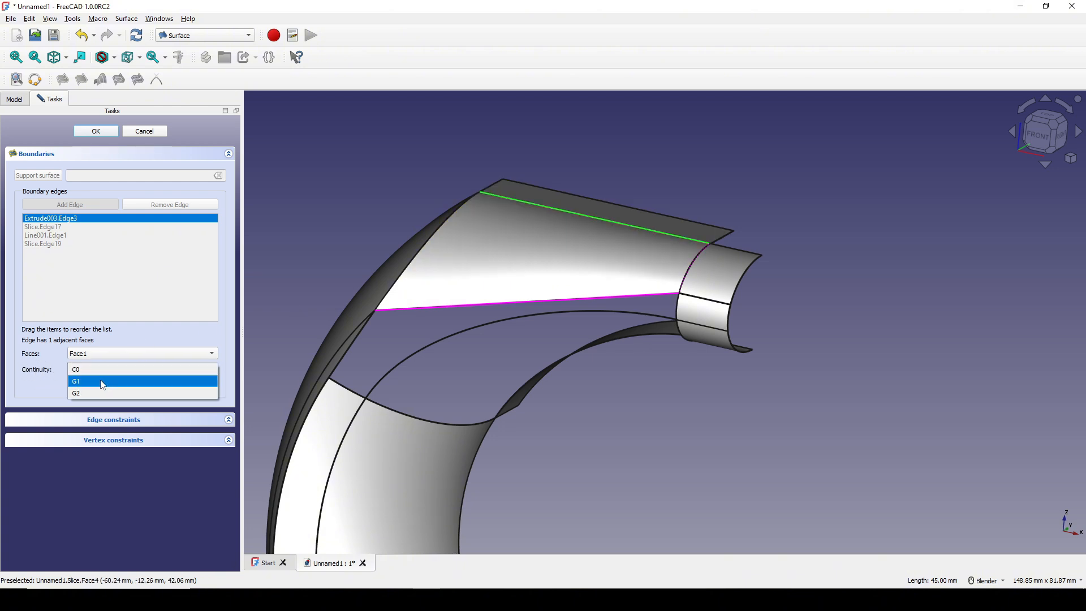
left_click(103, 382)
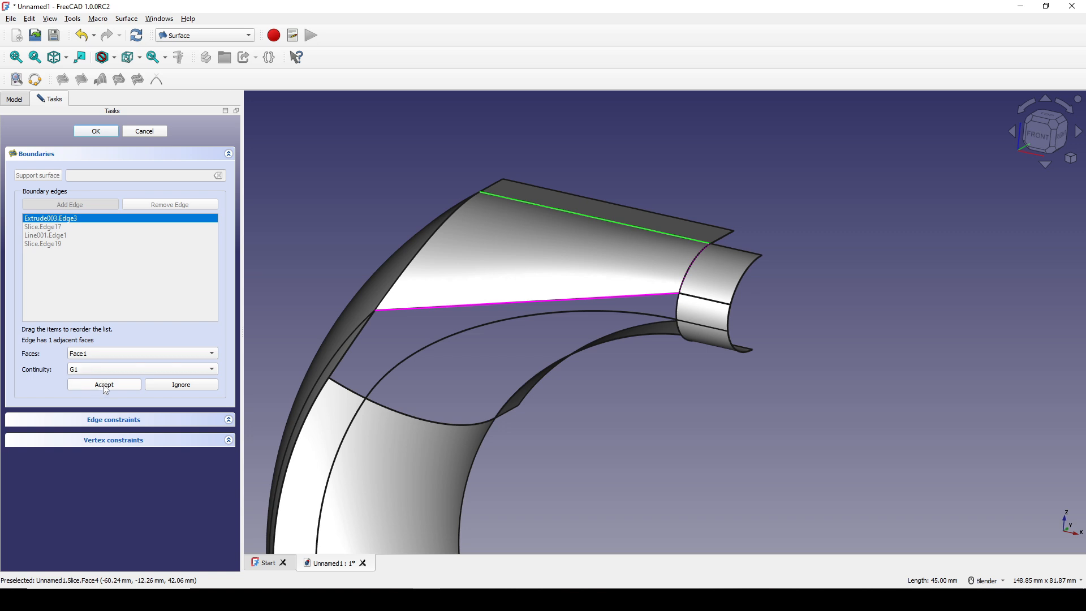
left_click(113, 389)
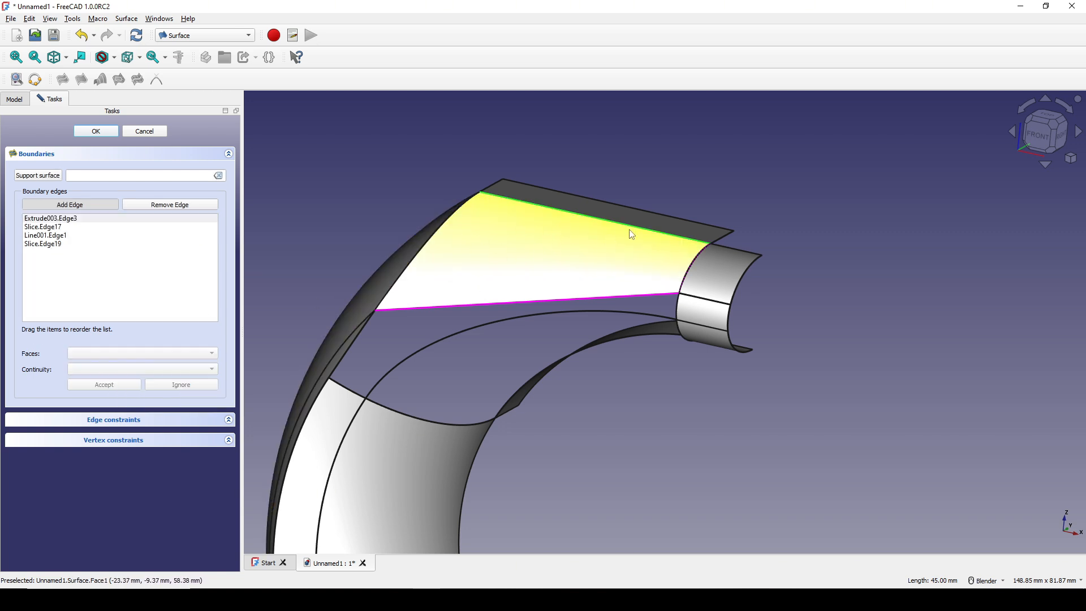
- Accept the ring edge Slice.Edge17 with no support face and C0 continuity, and check Line001.Edge1 for adjacent faces
left_click(46, 229)
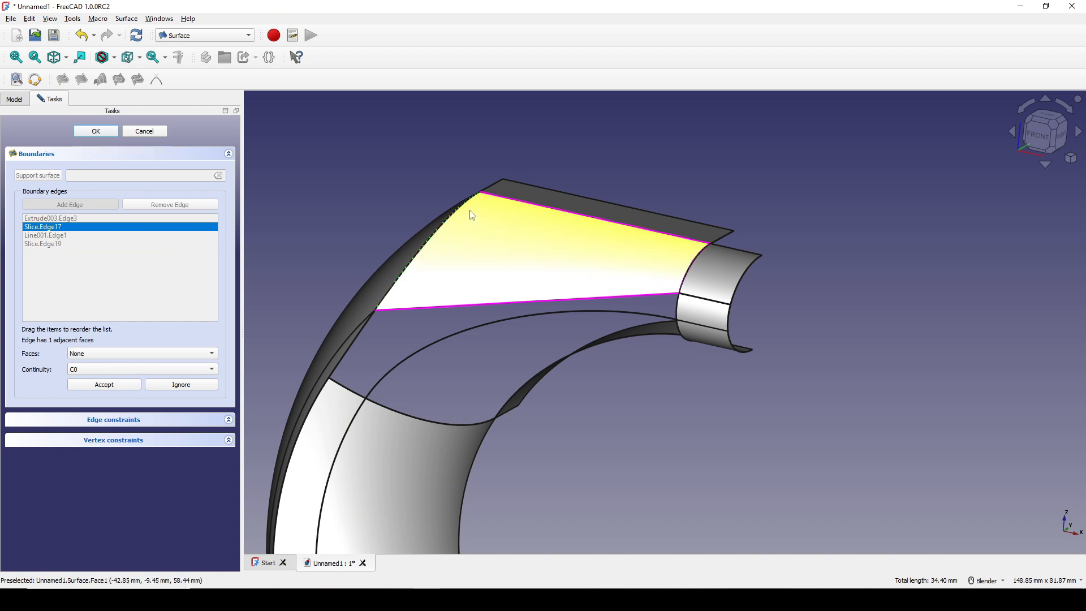
mouse_move(494, 270)
middle_mouse_down()
mouse_move(565, 287)
mouse_move(554, 291)
middle_mouse_up()
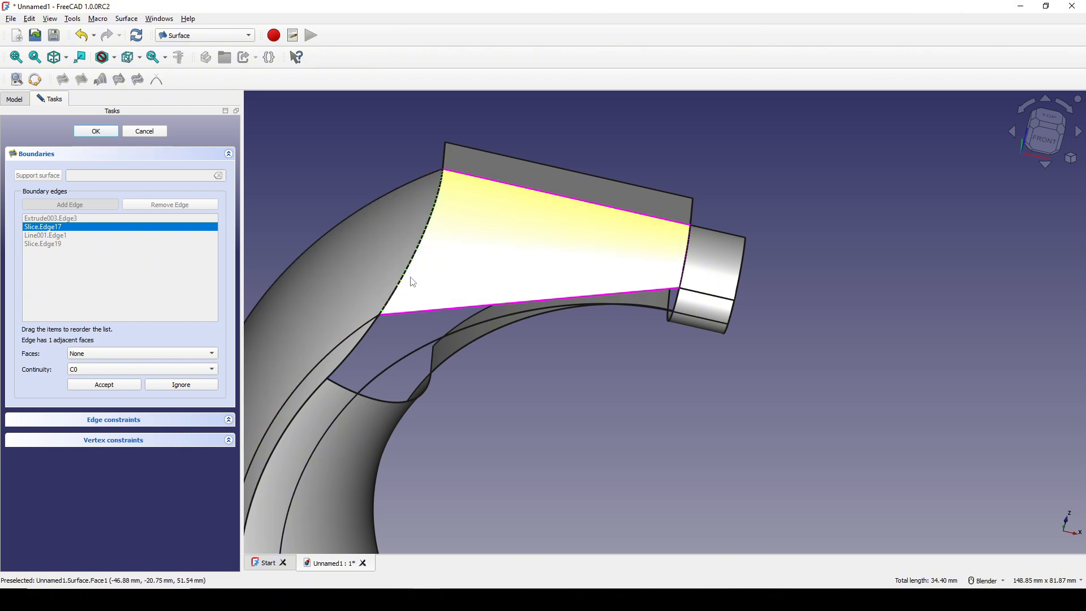
middle_click_drag(513, 271, 480, 259)
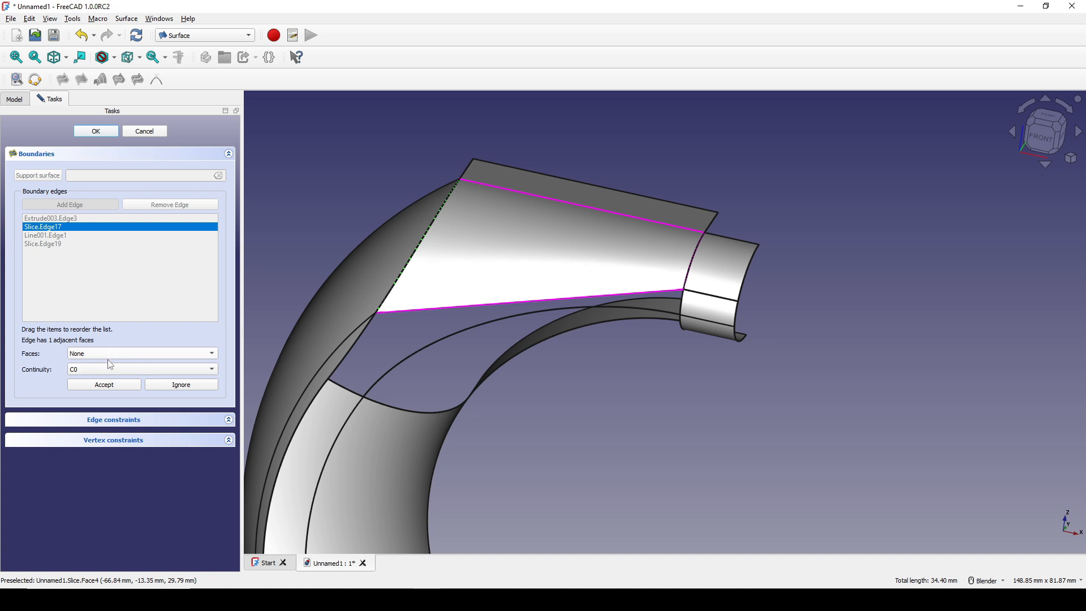
left_click(122, 385)
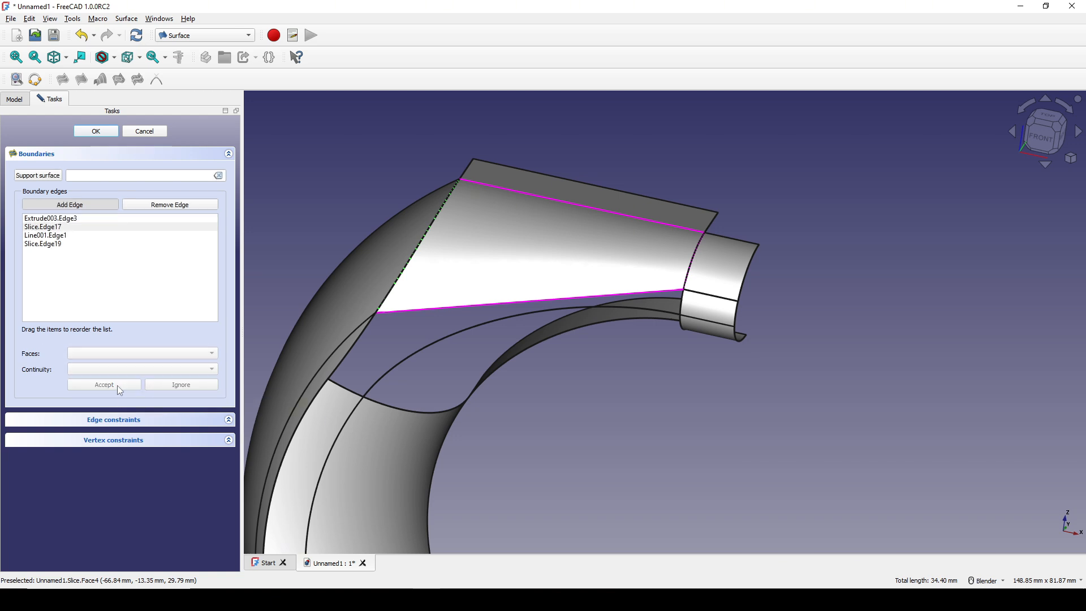
left_click(54, 236)
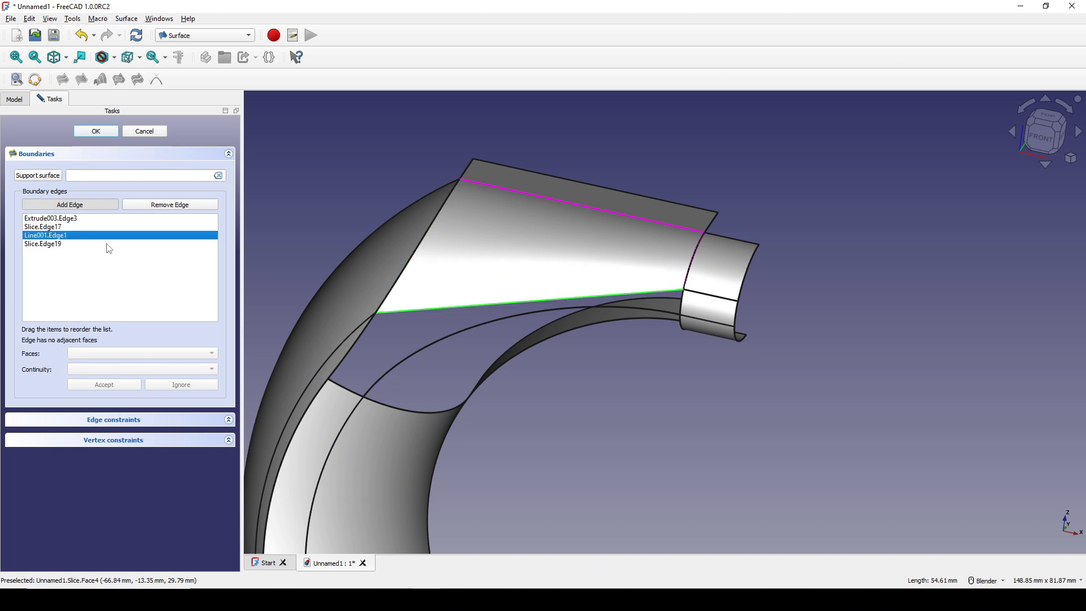
middle_click_drag(632, 362, 603, 322)
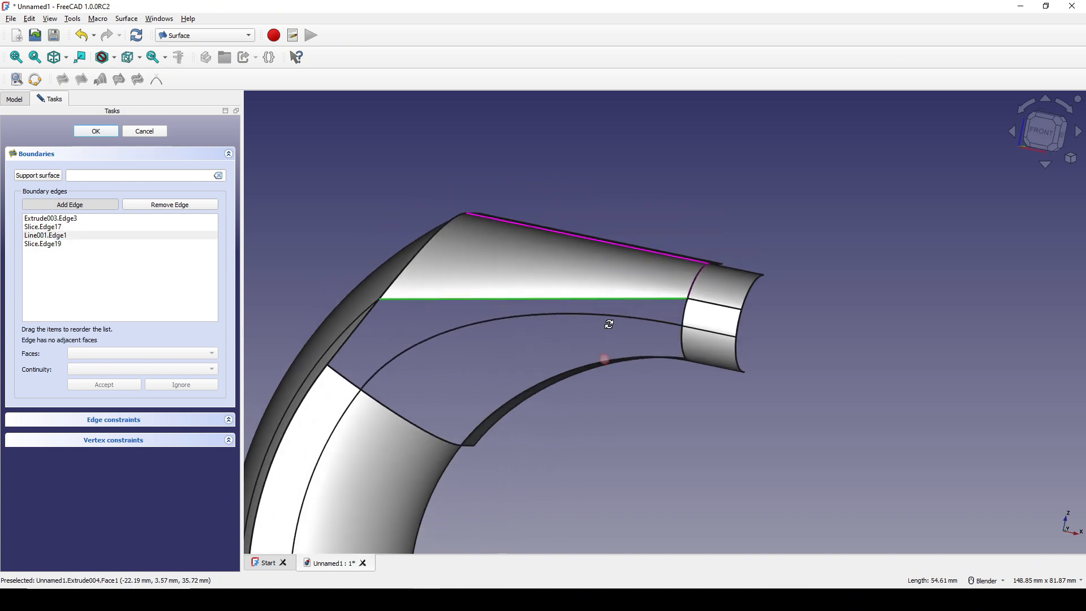
middle_click_drag(500, 309, 521, 322)
middle_click_drag(538, 264, 512, 340)
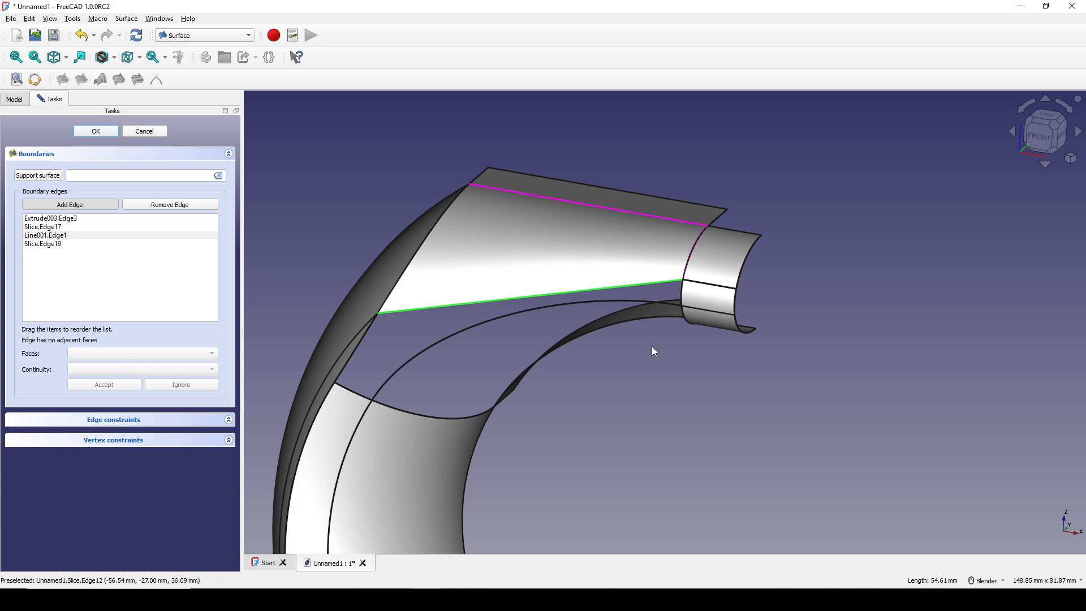
middle_click_drag(535, 310, 526, 320)
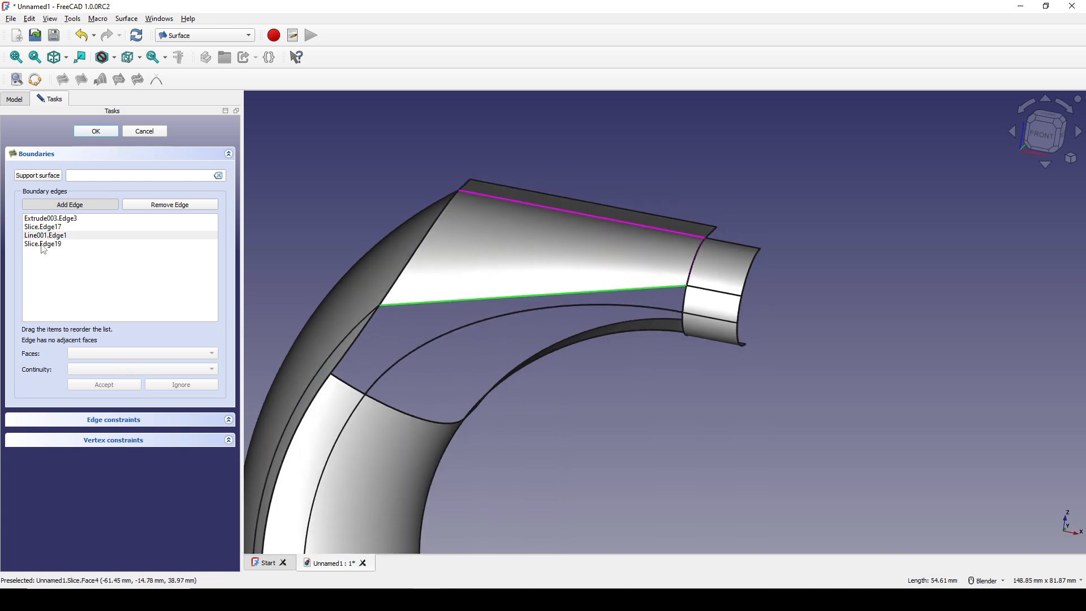
- Constrain the tube's boundary edge Slice.Edge19 to its adjacent Face5 with G1 continuity
left_click(42, 245)
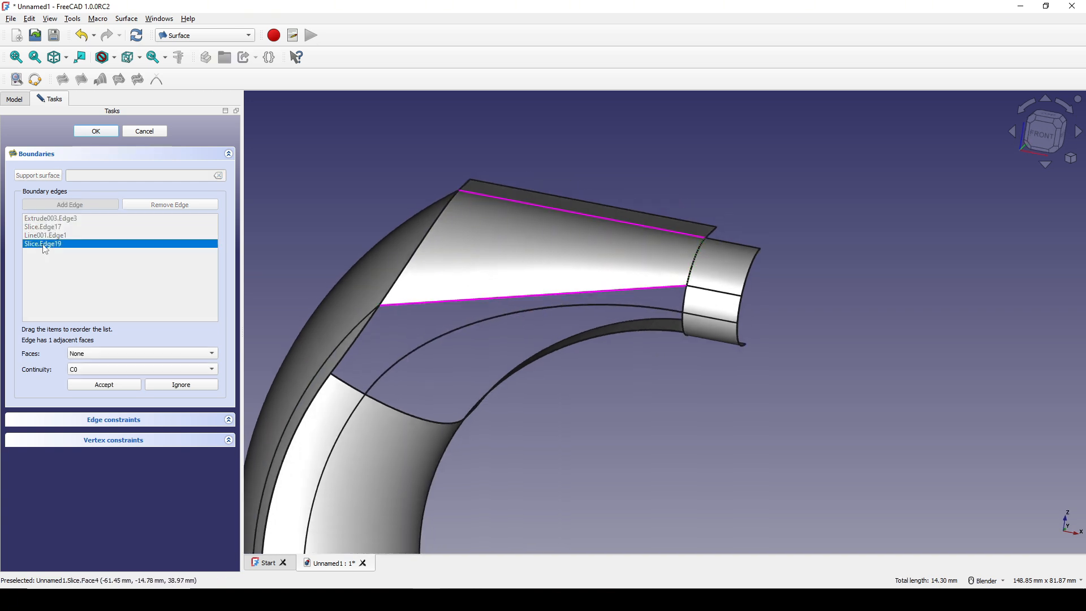
middle_click_drag(712, 307, 728, 314)
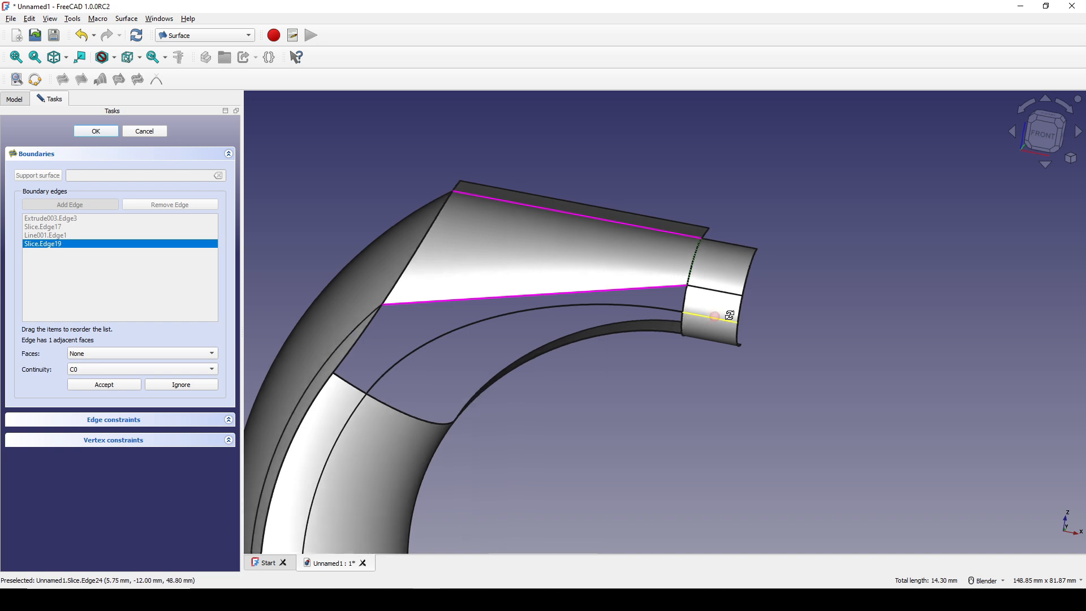
left_click(121, 355)
left_click(113, 361)
left_click(111, 374)
left_click(111, 383)
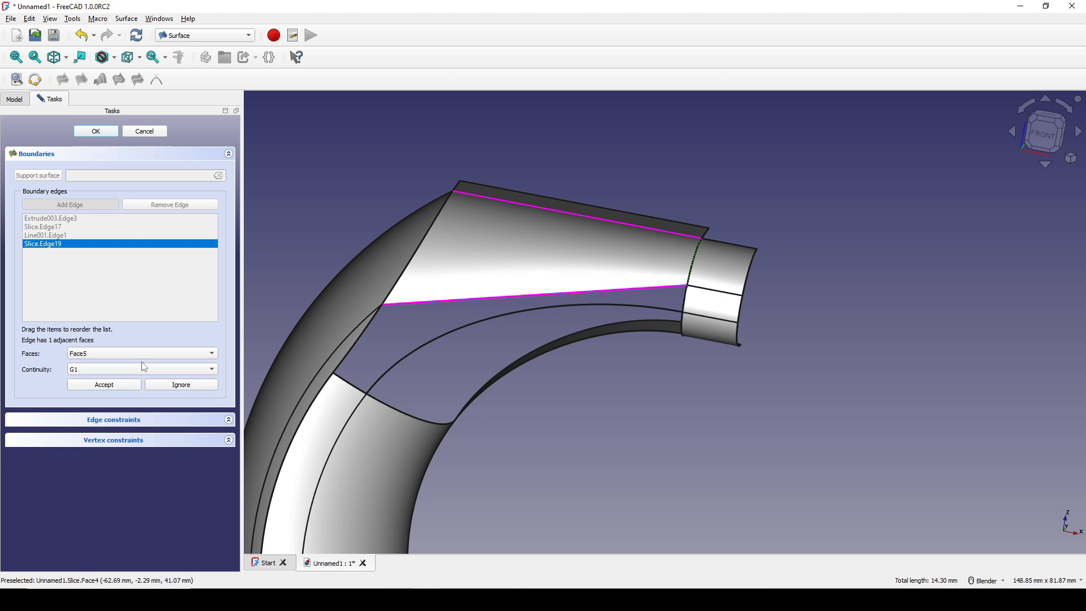
left_click(111, 388)
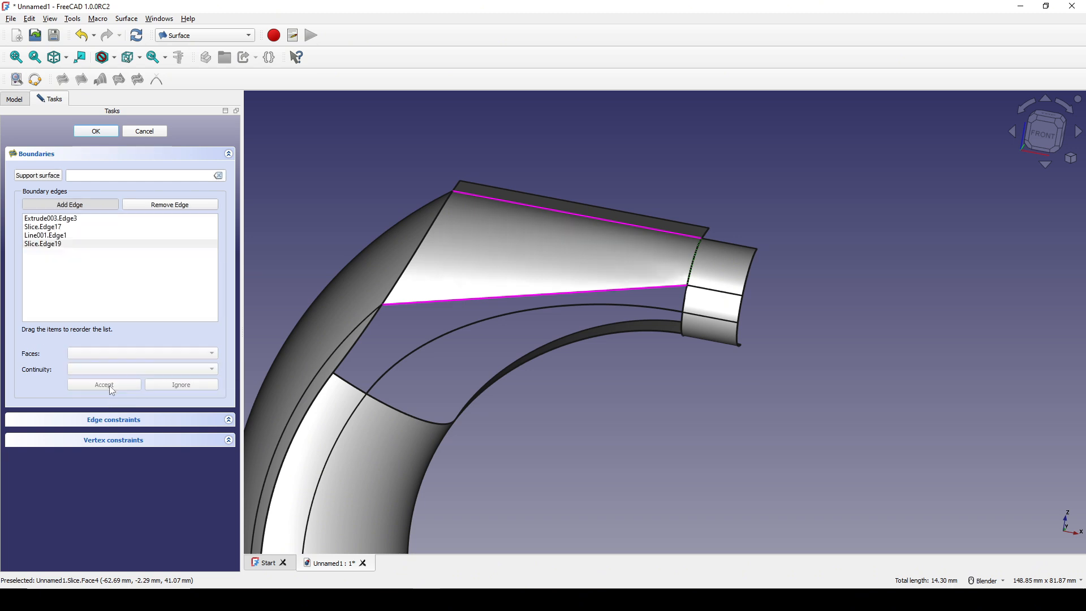
- Inspect the upper filled patch from the side and front, and complete the Filling
middle_click_drag(661, 332, 423, 361)
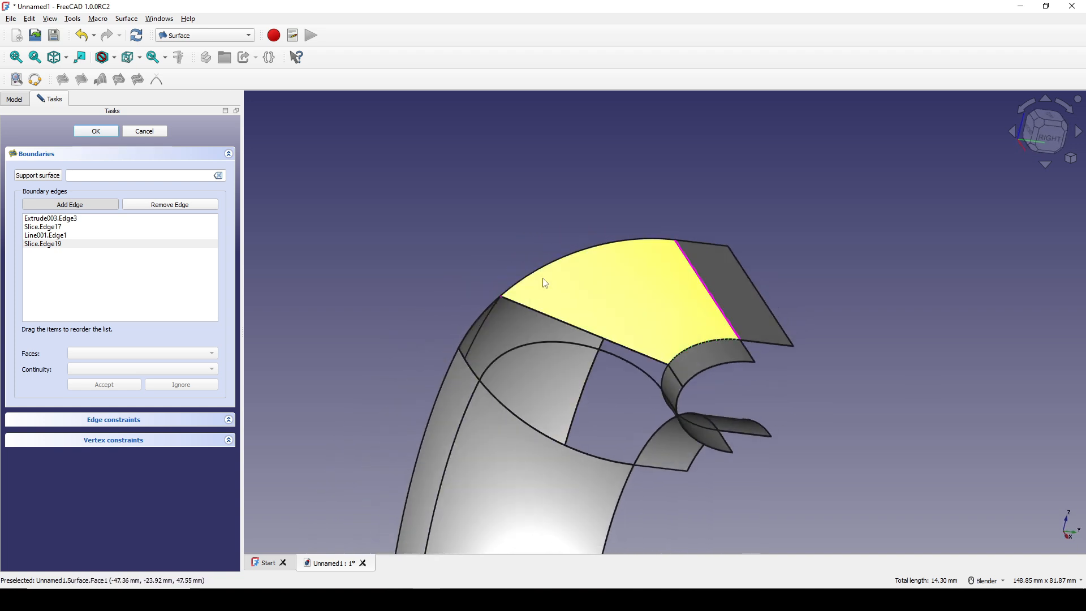
middle_click_drag(695, 356, 587, 316)
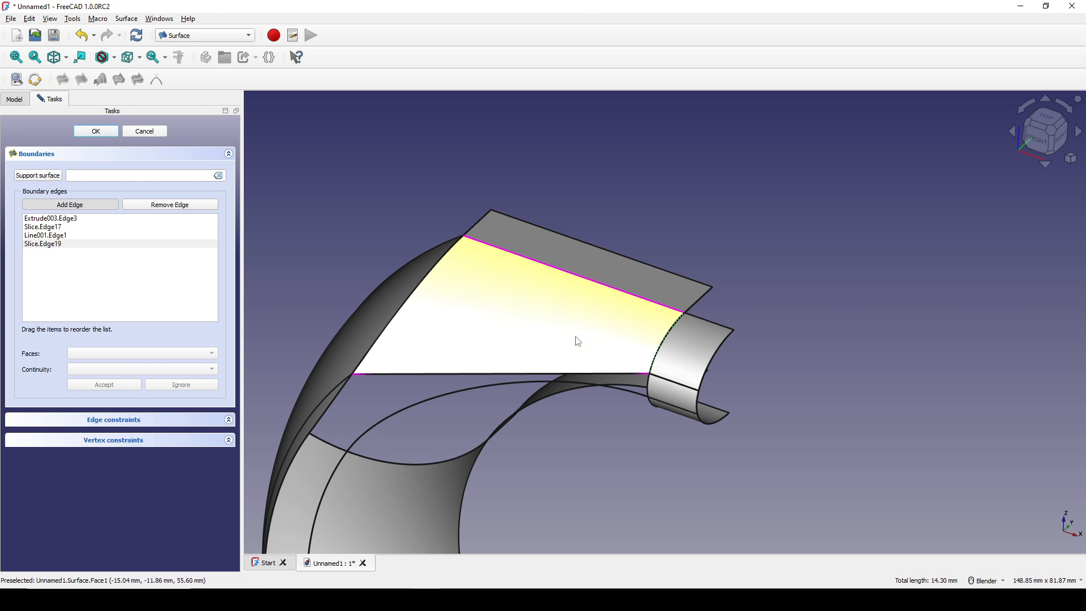
middle_click_drag(576, 337, 578, 323, "shift")
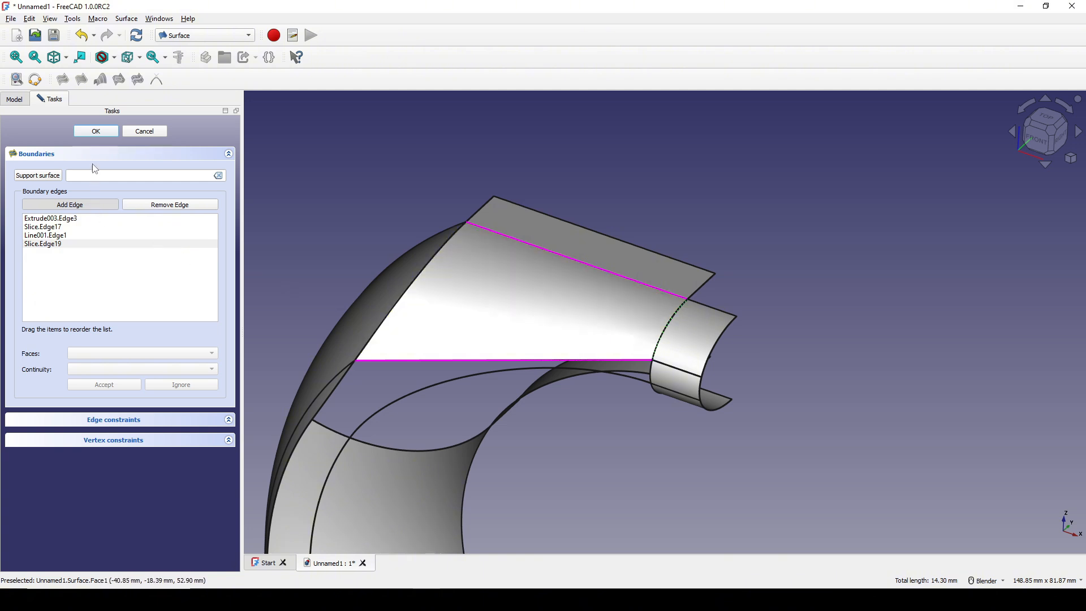
left_click(97, 131)
- Start a second Filling bounded by tube edge Slice.Edge26, the BlendCurve001 curve, ring edge Slice.Edge5 and the inner strip's edge Extrude004.Edge3
middle_click_drag(623, 342, 763, 392, "shift")
left_click(62, 80)
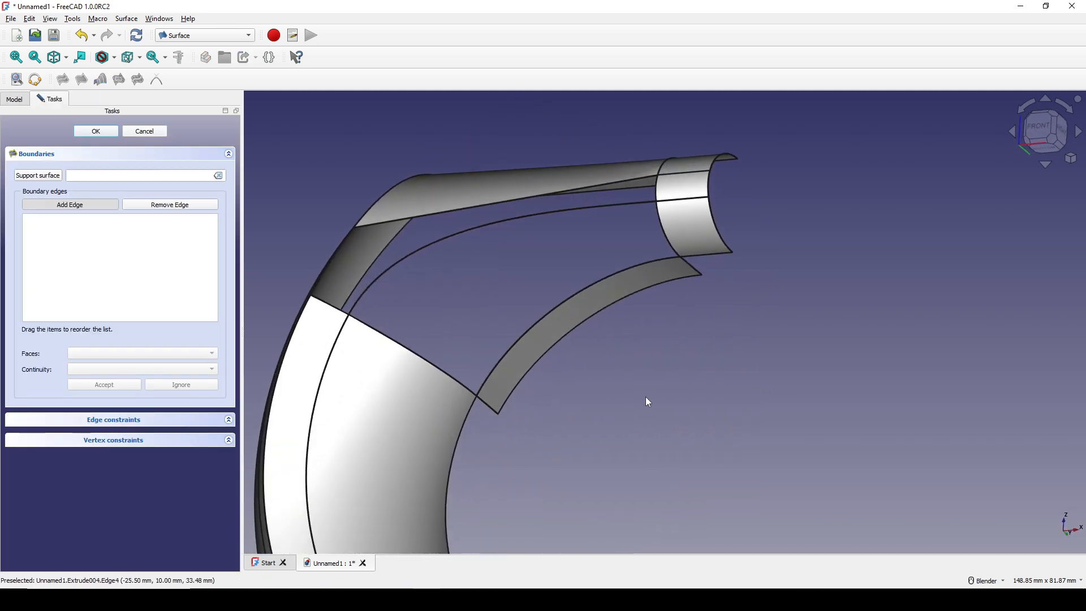
scroll(646, 396, "up", 2)
middle_click_drag(646, 396, 611, 391)
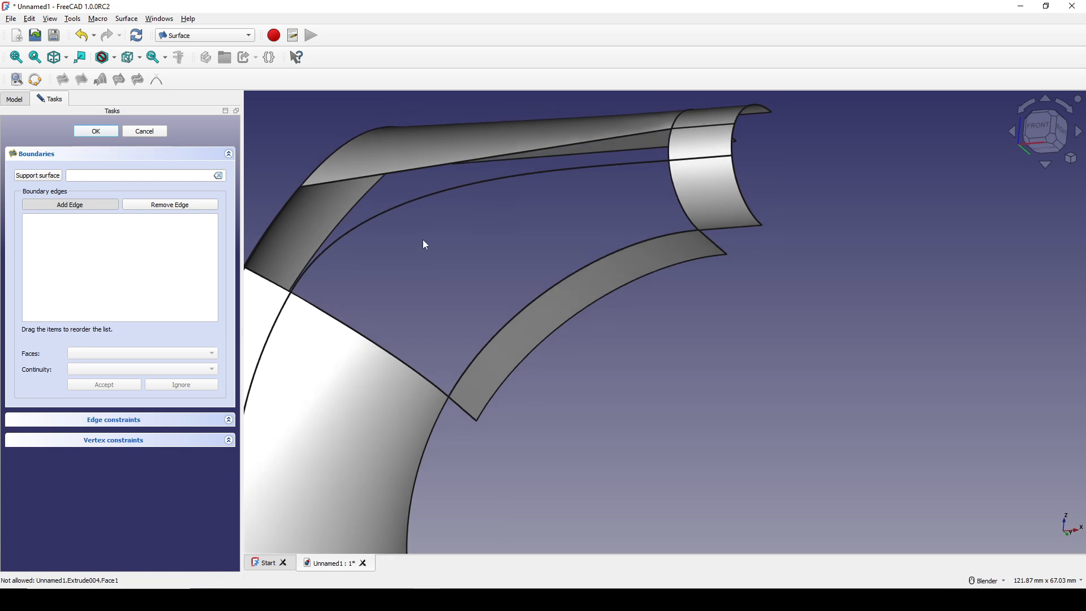
left_click(679, 199)
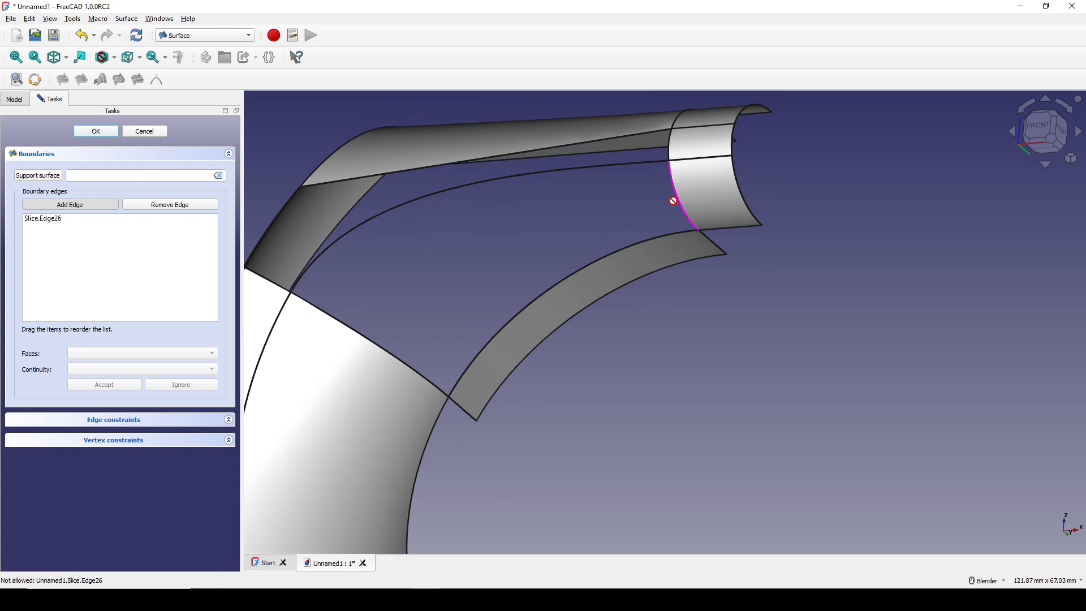
left_click(573, 170)
left_click(372, 346)
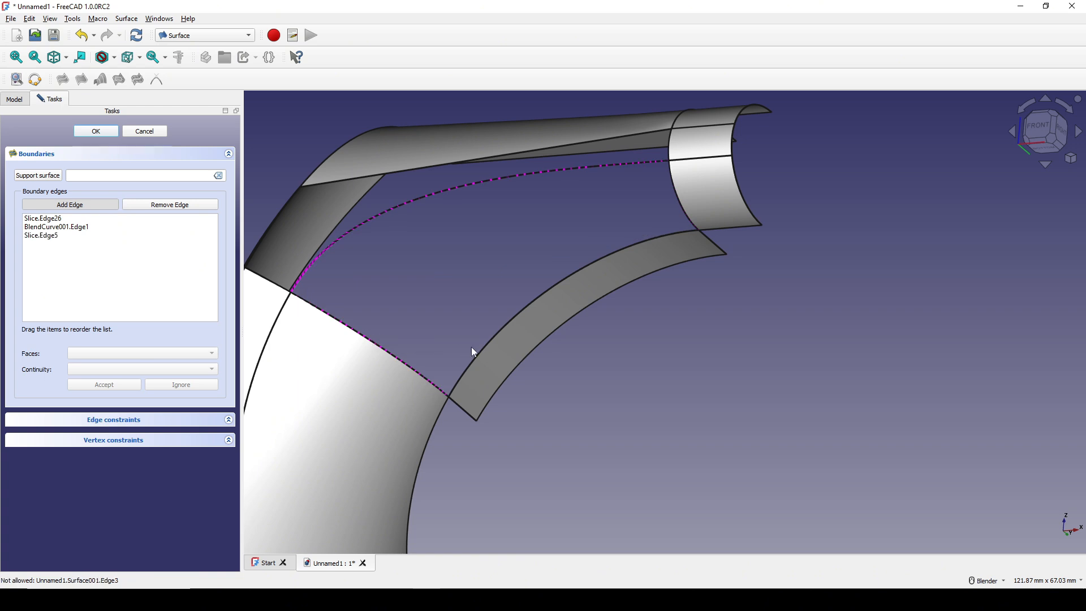
left_click(484, 350)
- Constrain the tube's boundary edge Slice.Edge26 to its adjacent Face7 with G1 continuity
middle_click_drag(507, 354, 543, 368)
left_click(52, 220)
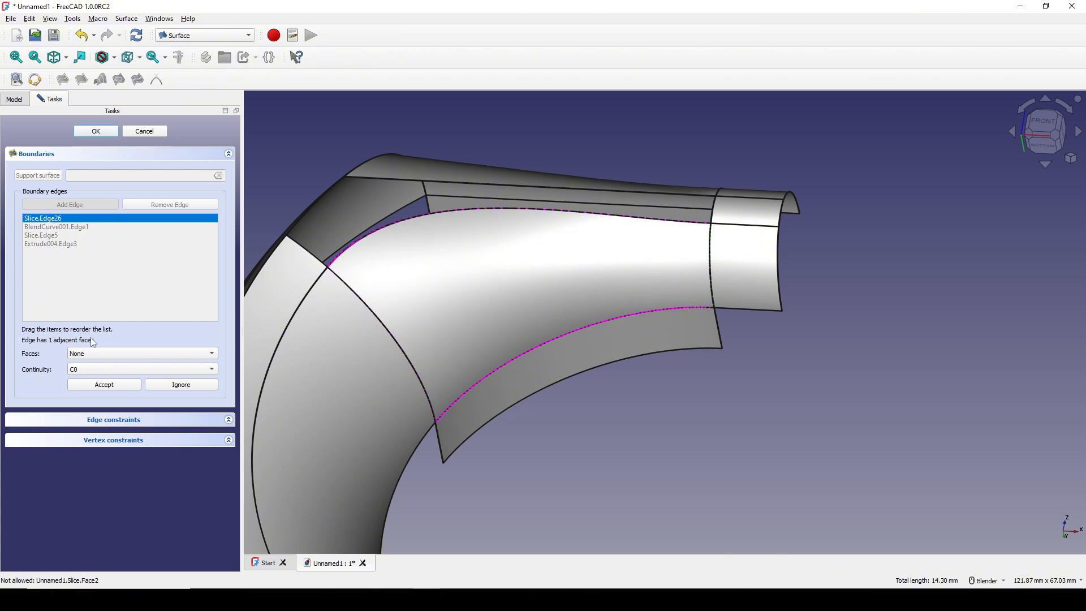
left_click(127, 355)
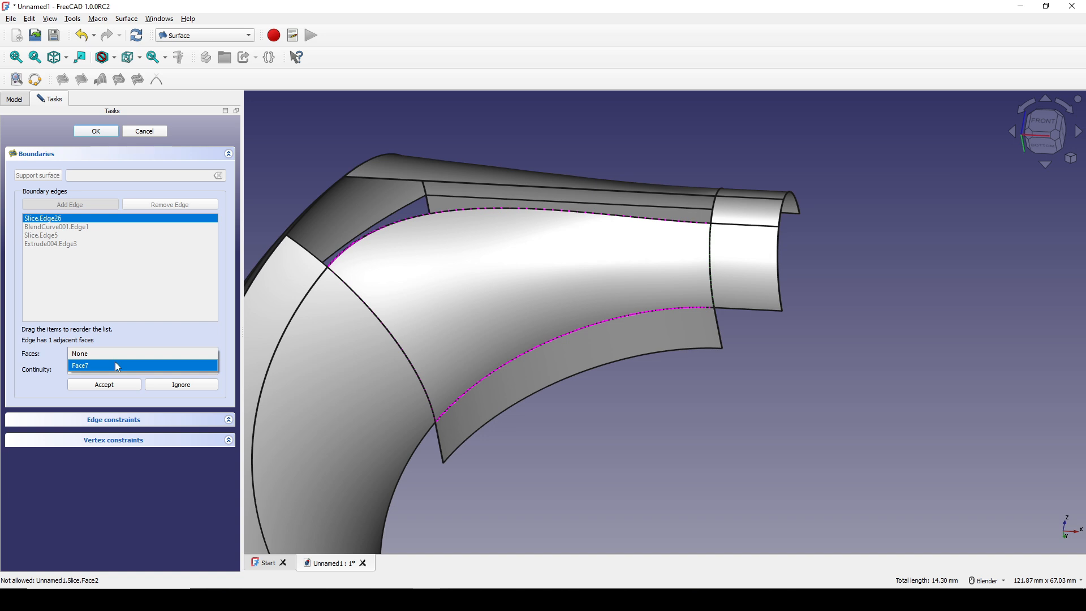
left_click(117, 367)
left_click(110, 372)
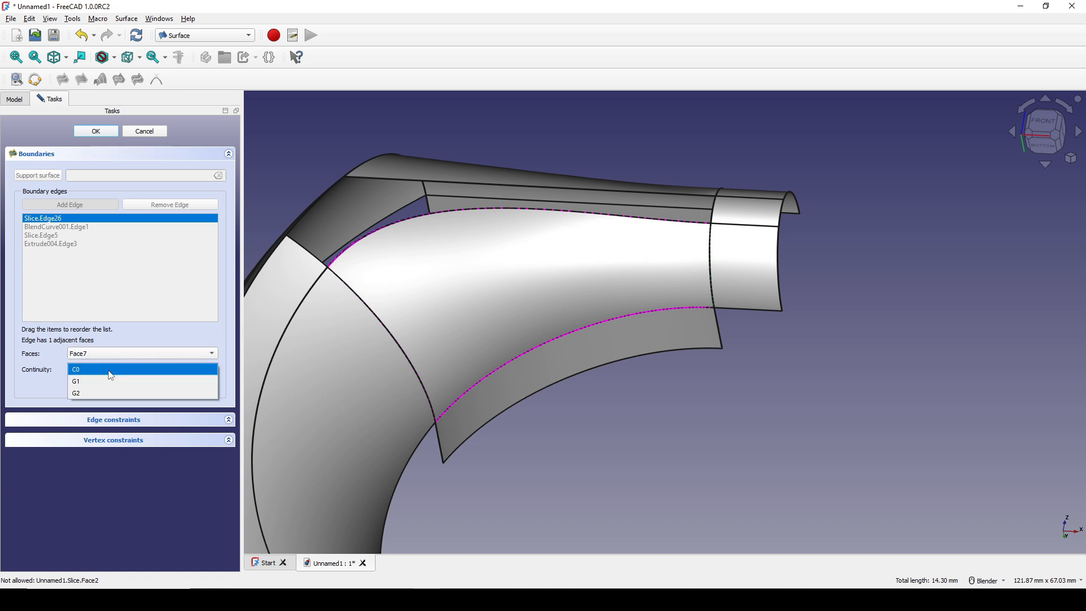
left_click(110, 381)
left_click(110, 386)
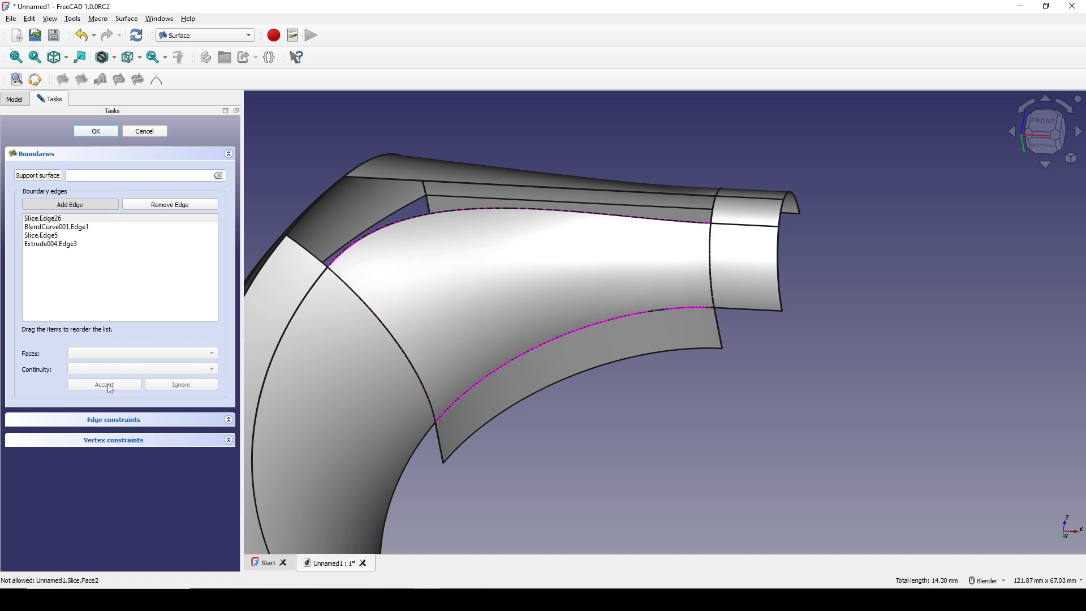
- Check the BlendCurve001 boundary edge for adjacent faces, and constrain ring edge Slice.Edge5 to its adjacent Face1 with G1 continuity
left_click(71, 228)
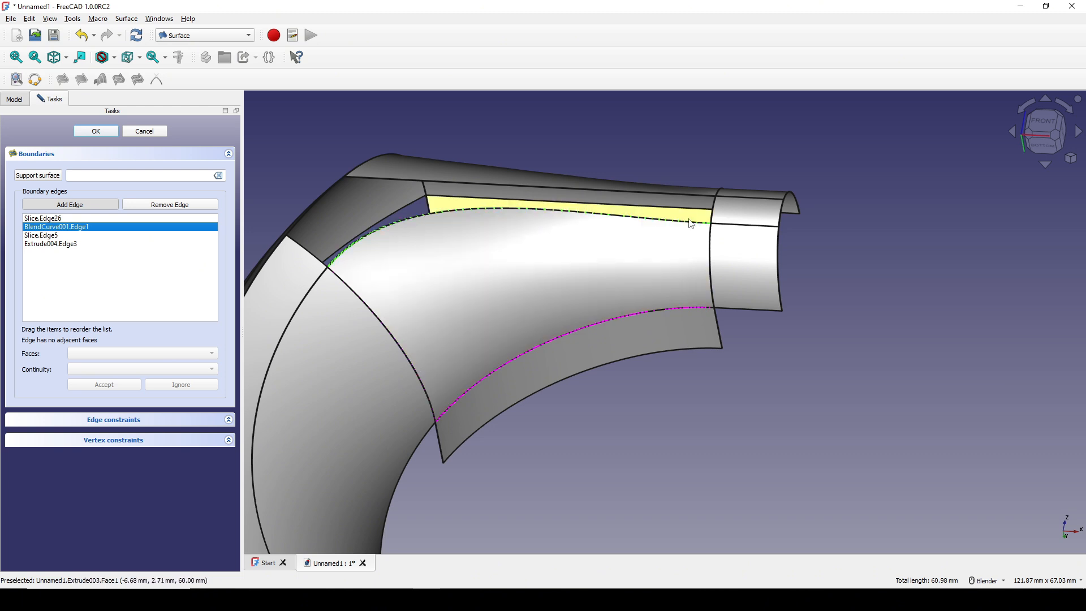
middle_click_drag(691, 242, 575, 278)
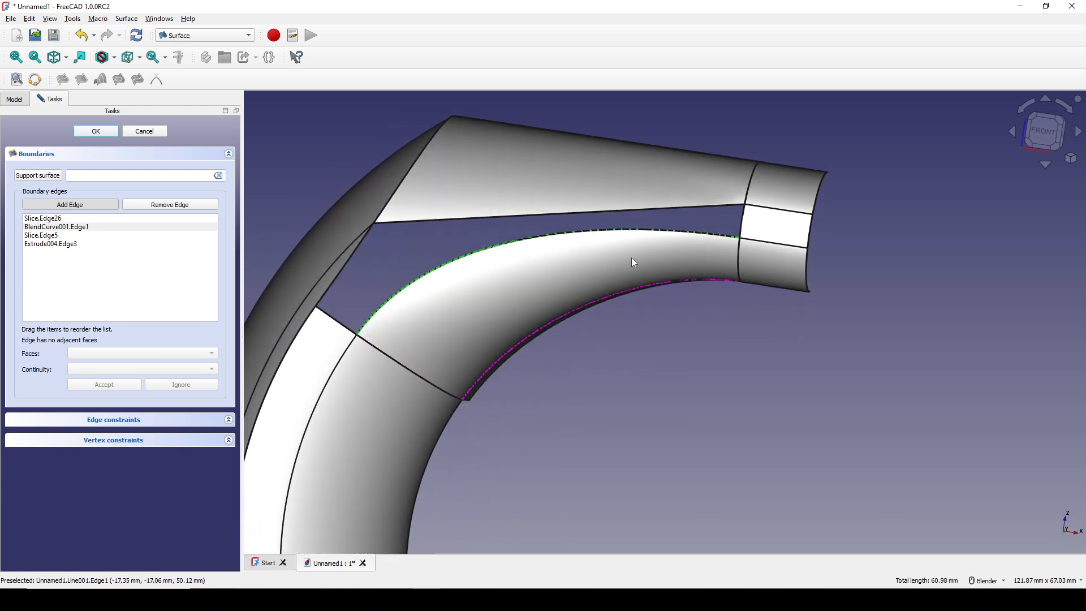
middle_click_drag(630, 259, 573, 314)
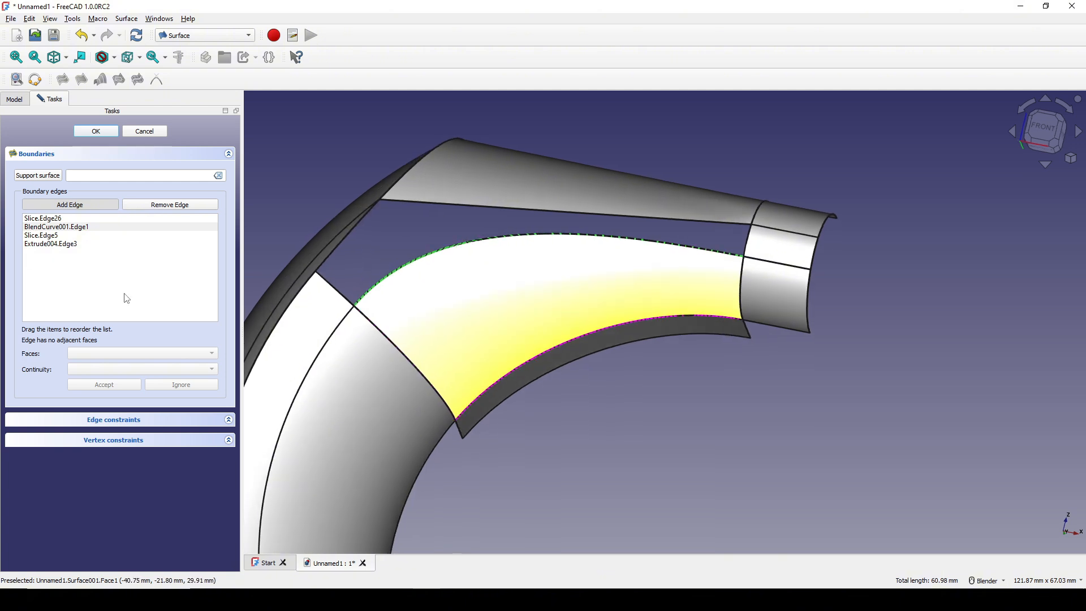
left_click(48, 236)
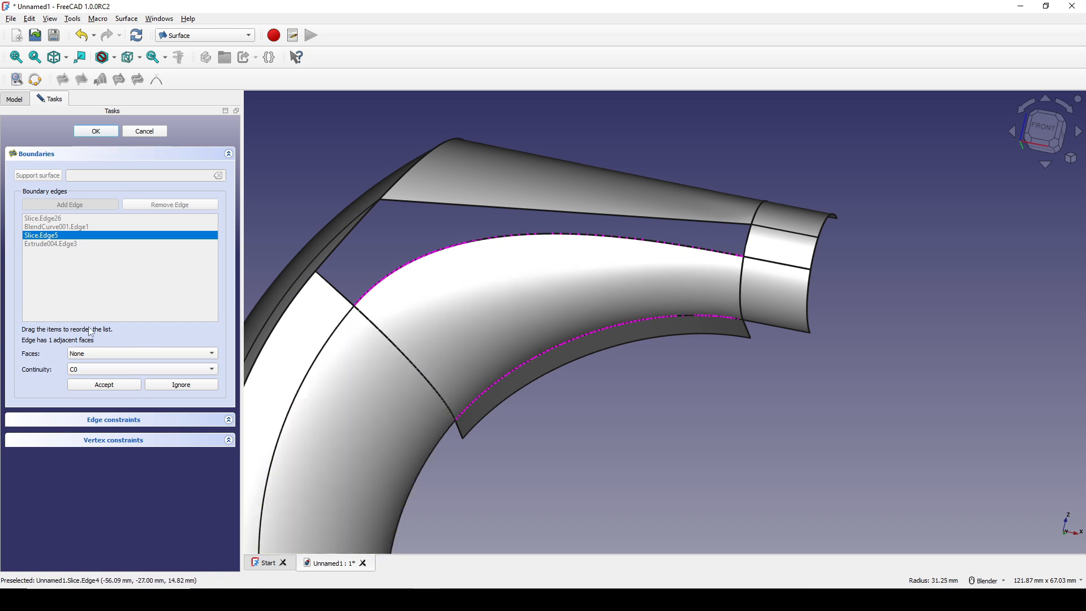
left_click(125, 357)
left_click(122, 362)
left_click(124, 369)
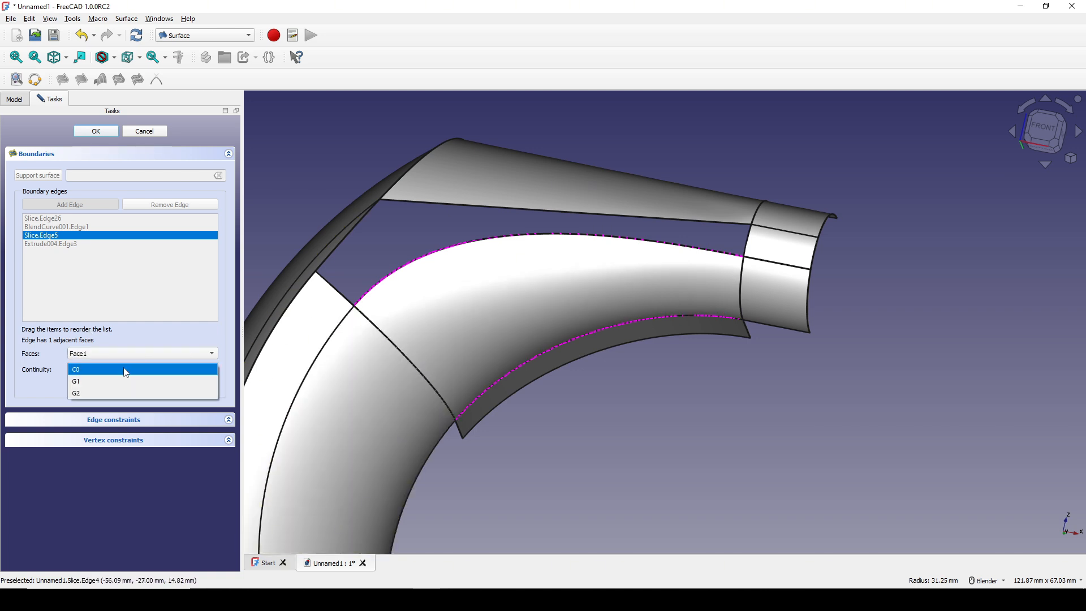
left_click(125, 382)
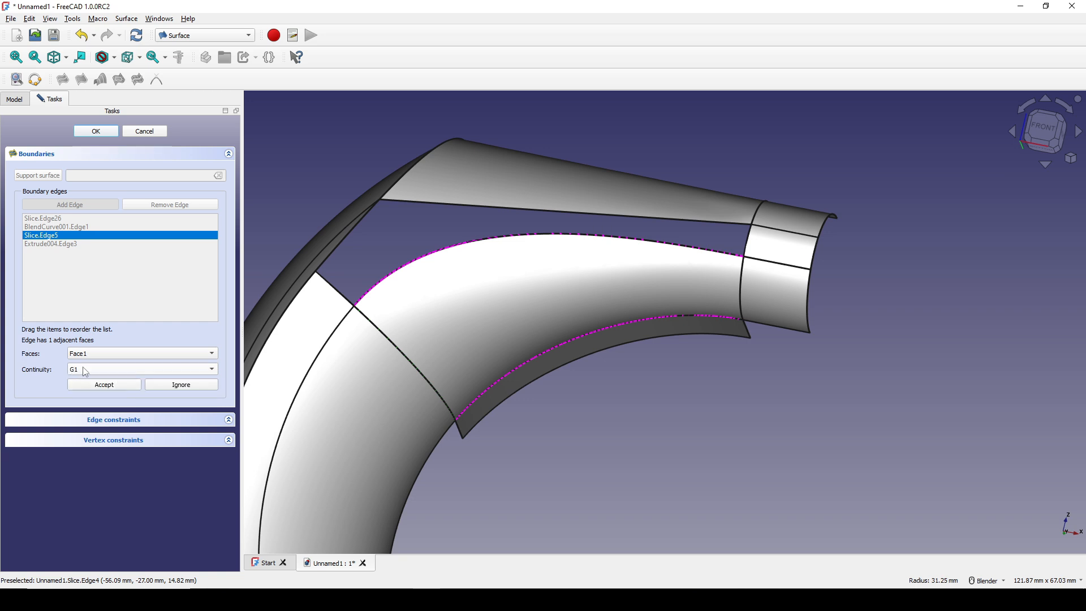
left_click(124, 388)
- Constrain the inner strip's boundary edge Extrude004.Edge3 to its adjacent Face1 with G1 continuity
middle_click_drag(599, 403, 553, 358)
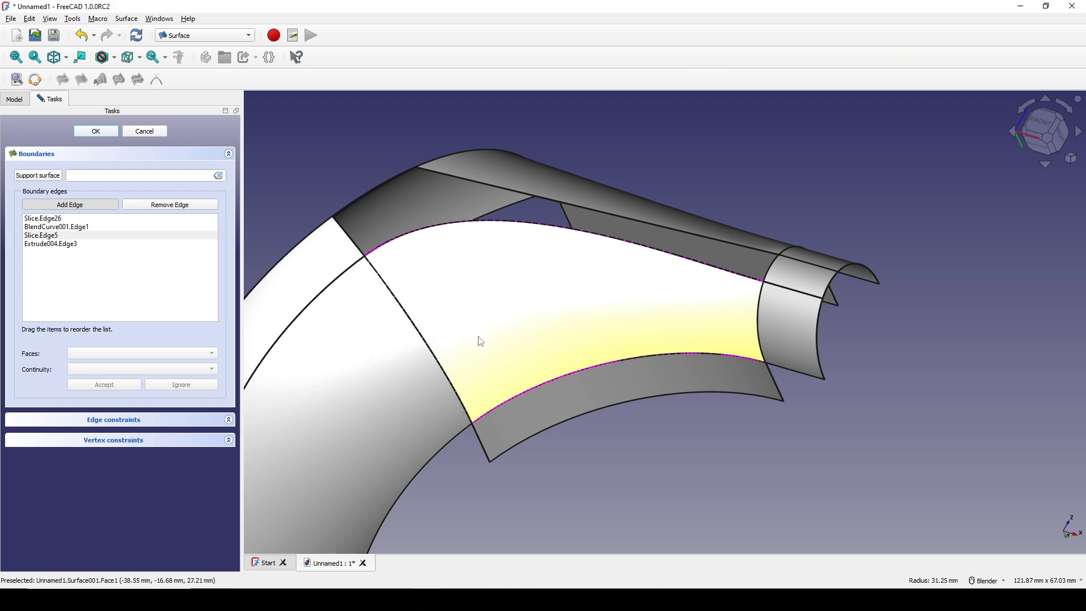
middle_click_drag(477, 337, 594, 317)
left_click(65, 247)
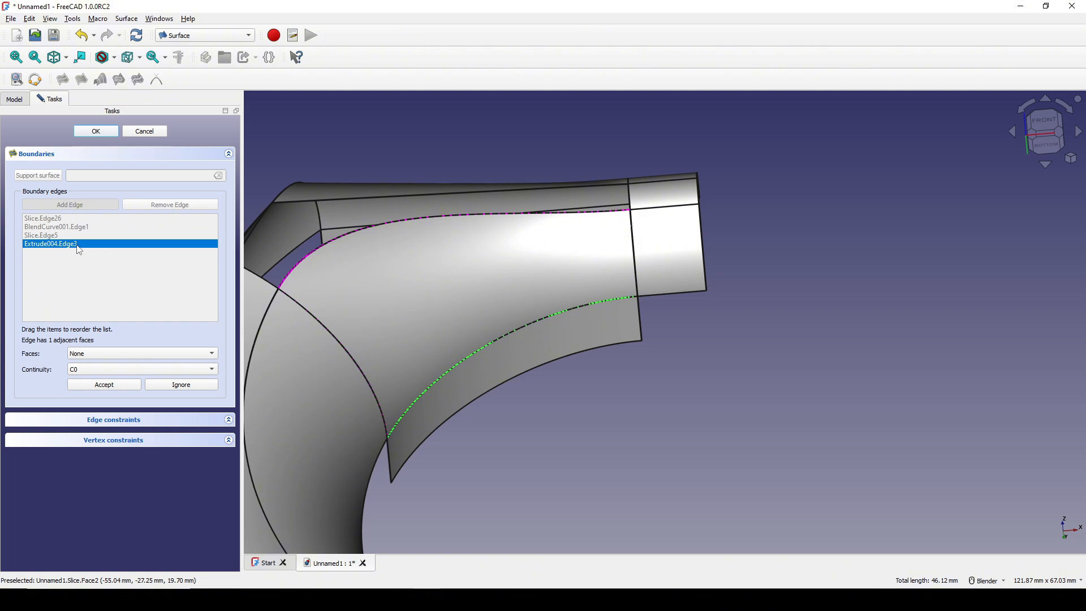
middle_click_drag(594, 374, 514, 356)
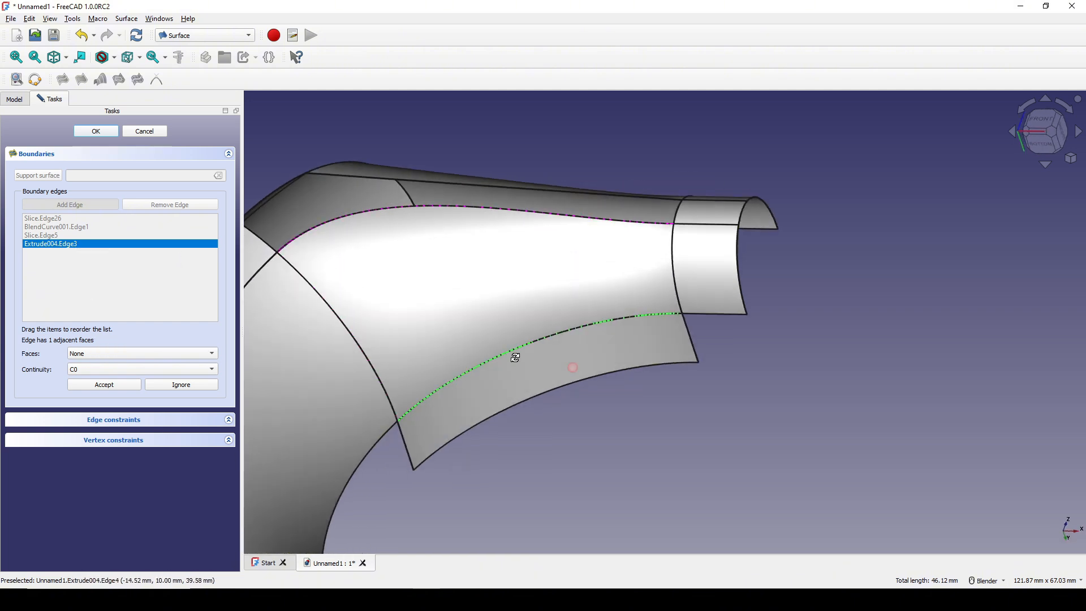
left_click(134, 353)
left_click(121, 364)
left_click(120, 374)
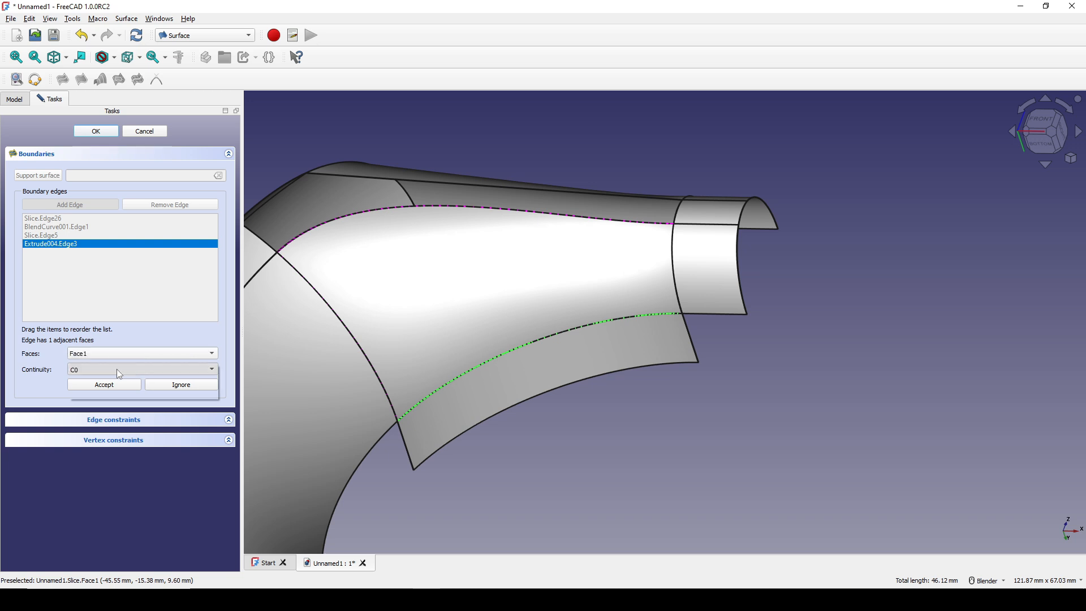
left_click(117, 386)
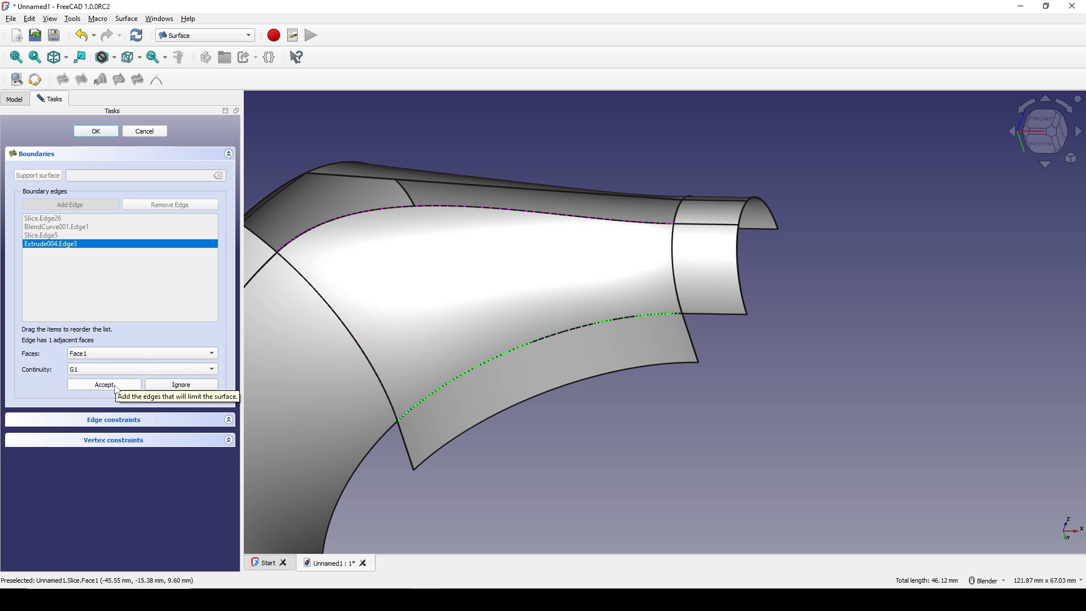
left_click(115, 384)
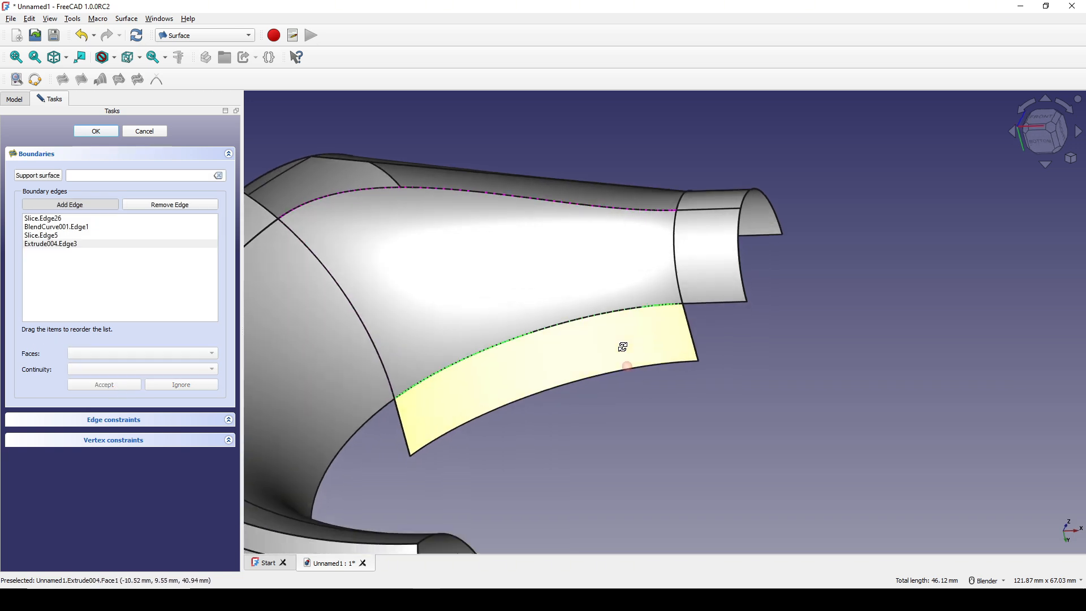
- Complete the second Filling and hide the two support strips Extrude003 and Extrude004
middle_click_drag(720, 317, 679, 293)
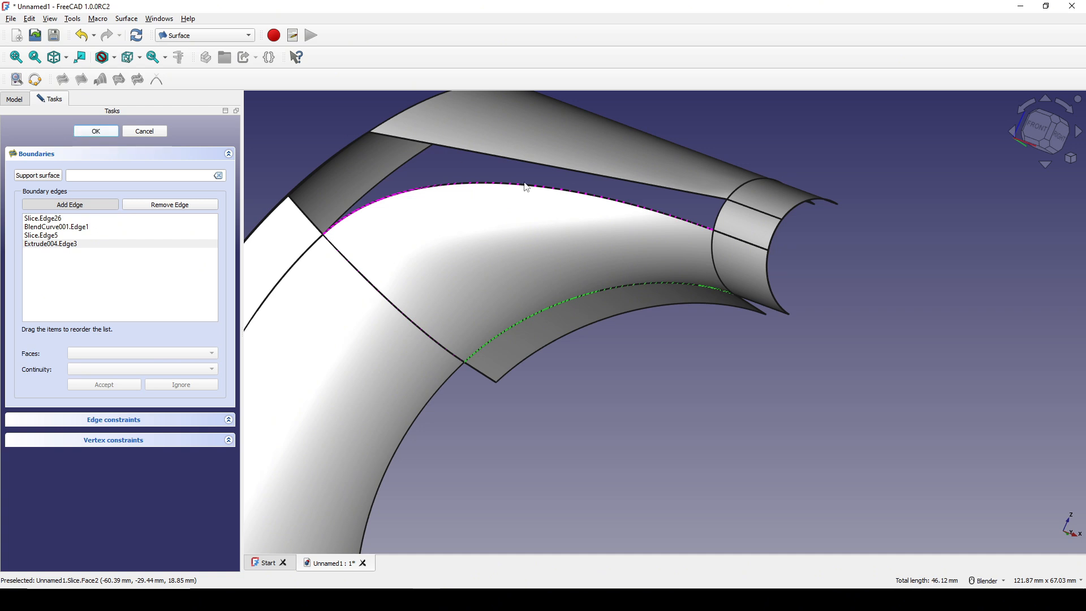
scroll(558, 240, "down", 2)
middle_click_drag(548, 269, 546, 311)
left_click(726, 311)
middle_click_drag(729, 296, 692, 253)
left_click(665, 216)
left_click(656, 362)
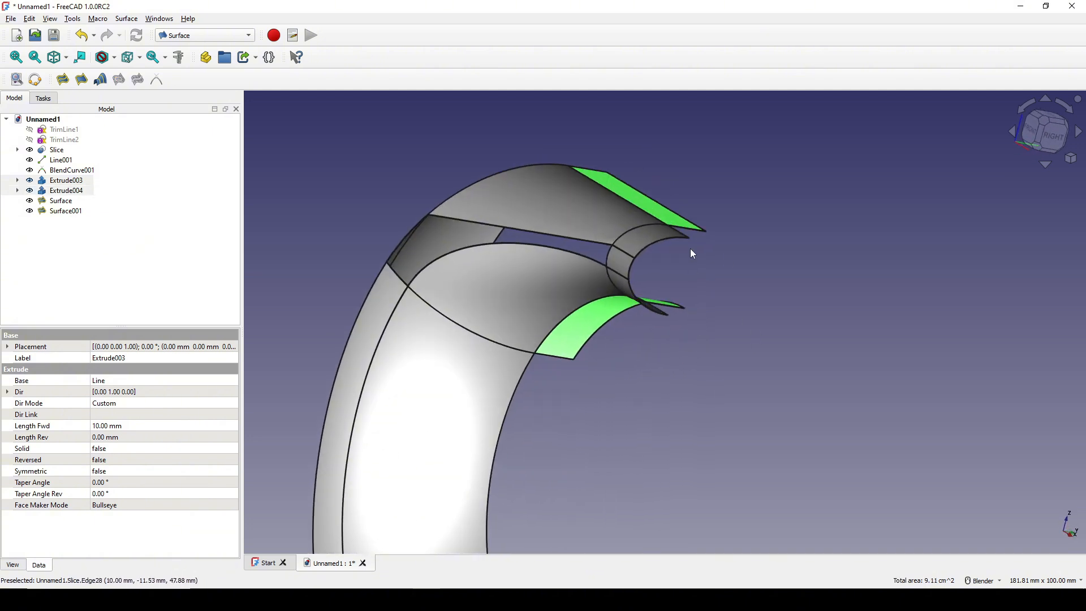
key("space")
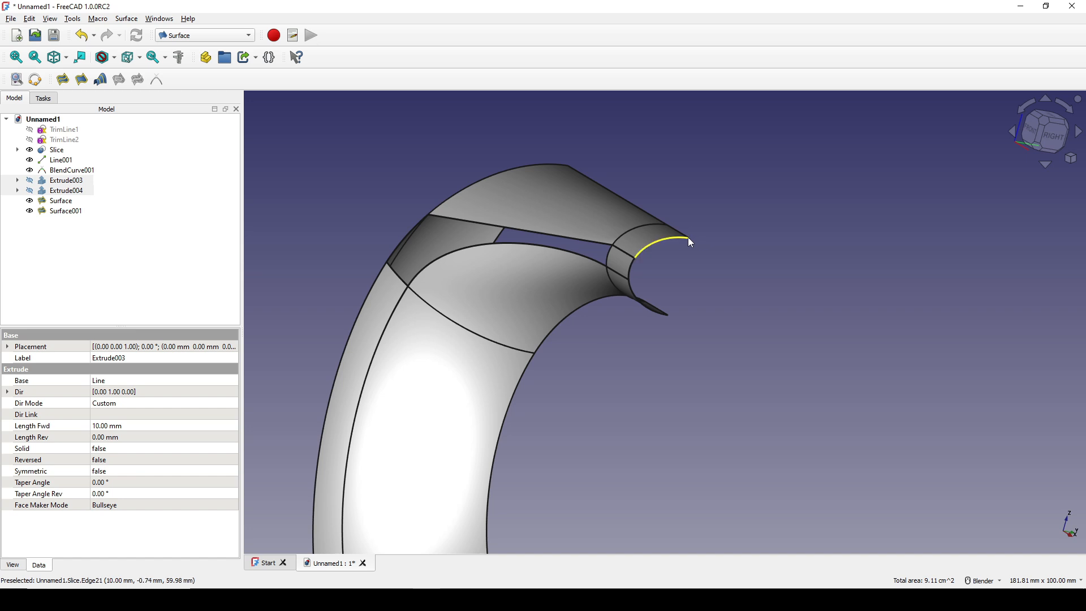
- Hide the Slice object so that only the two filled surfaces and their curves are shown
middle_click_drag(562, 335, 550, 371)
left_click(705, 361)
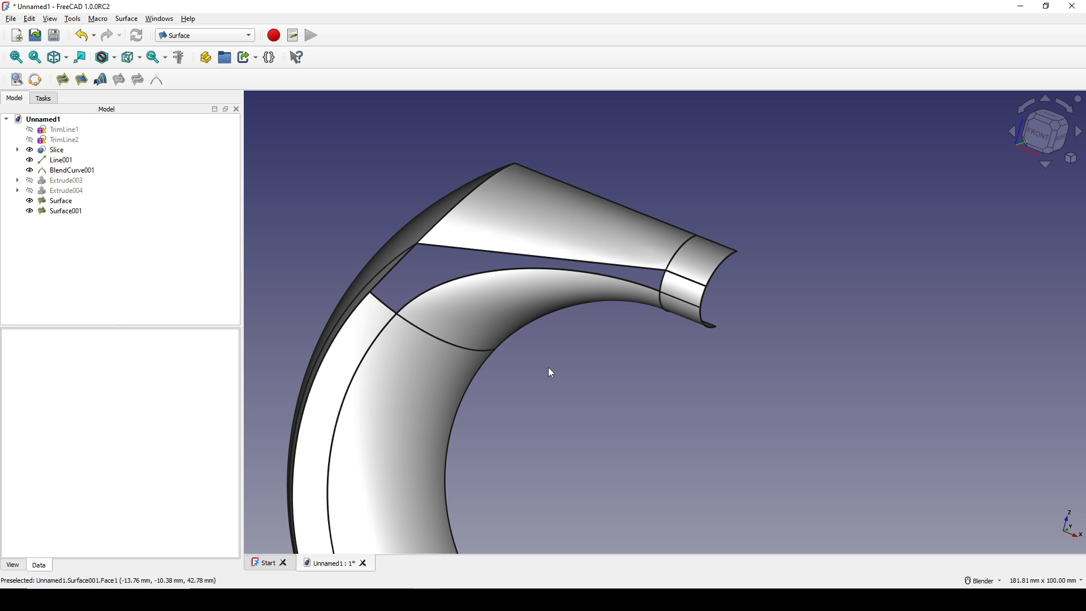
left_click(429, 397)
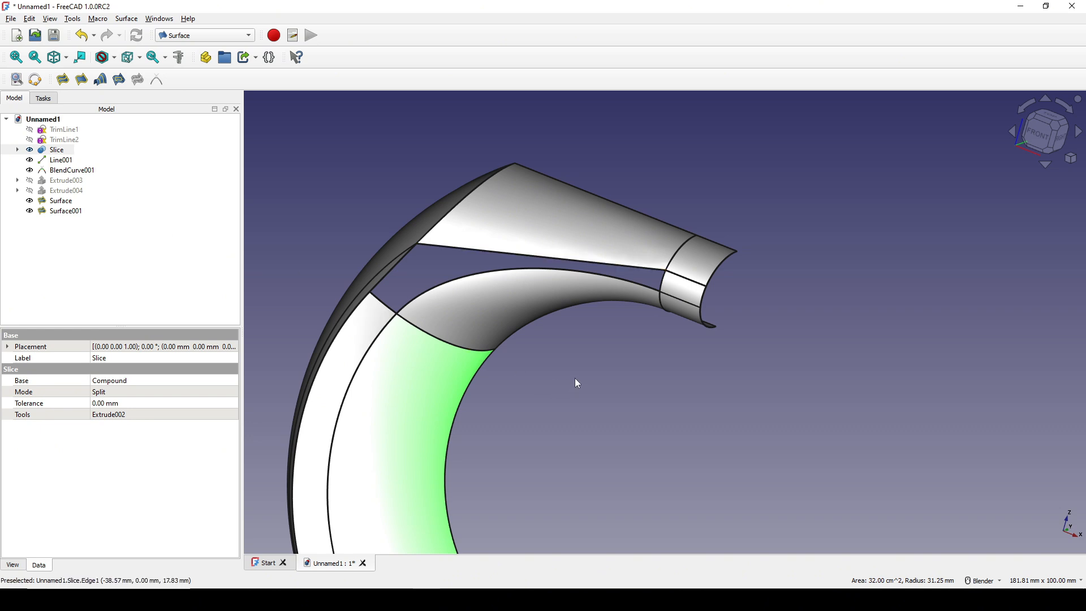
key("space")
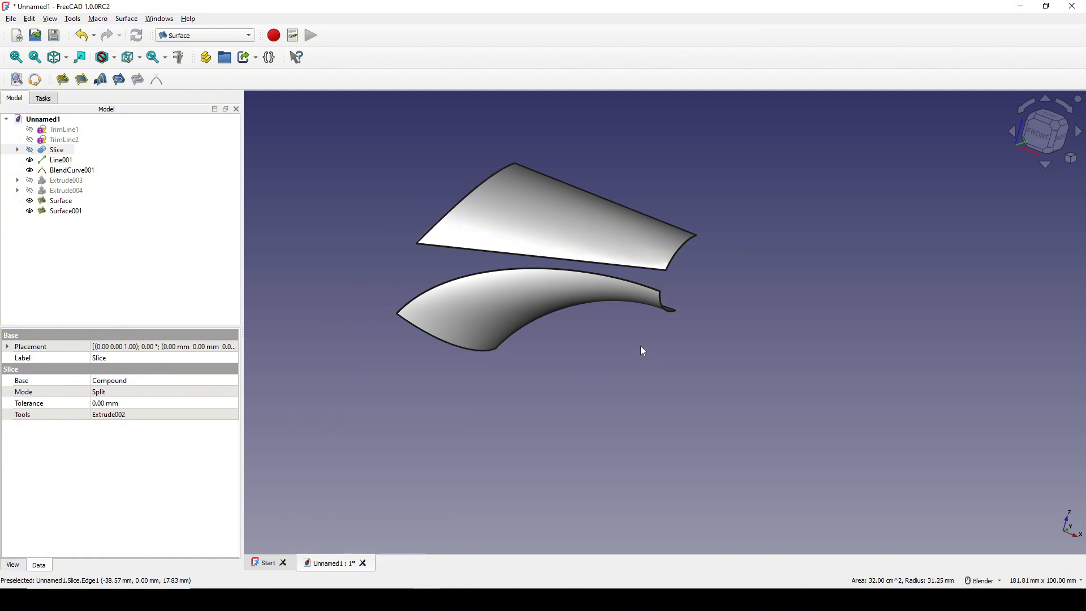
middle_click_drag(641, 345, 574, 393)
left_click(630, 365)
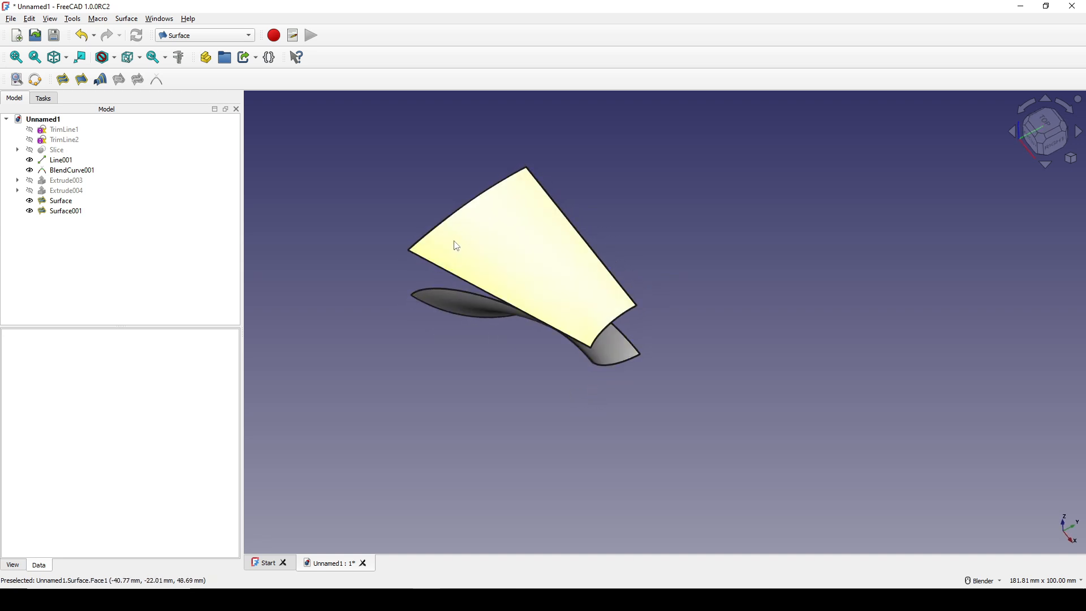
- Mark a rectangular region across the two filled surfaces on a screen capture, and discard the capture
middle_click_drag(584, 296, 645, 306)
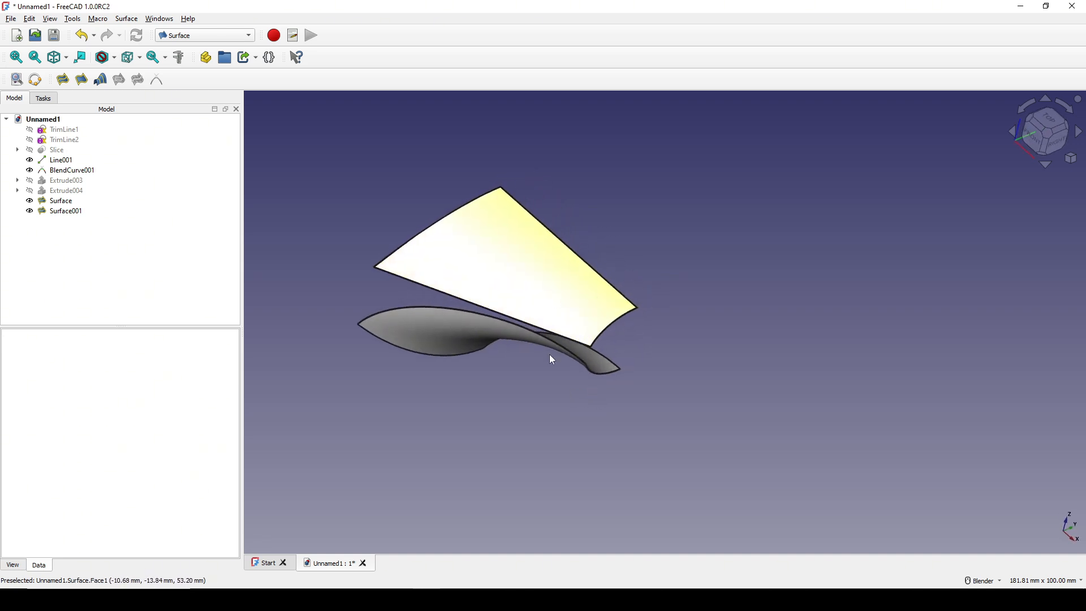
middle_click_drag(565, 356, 669, 436)
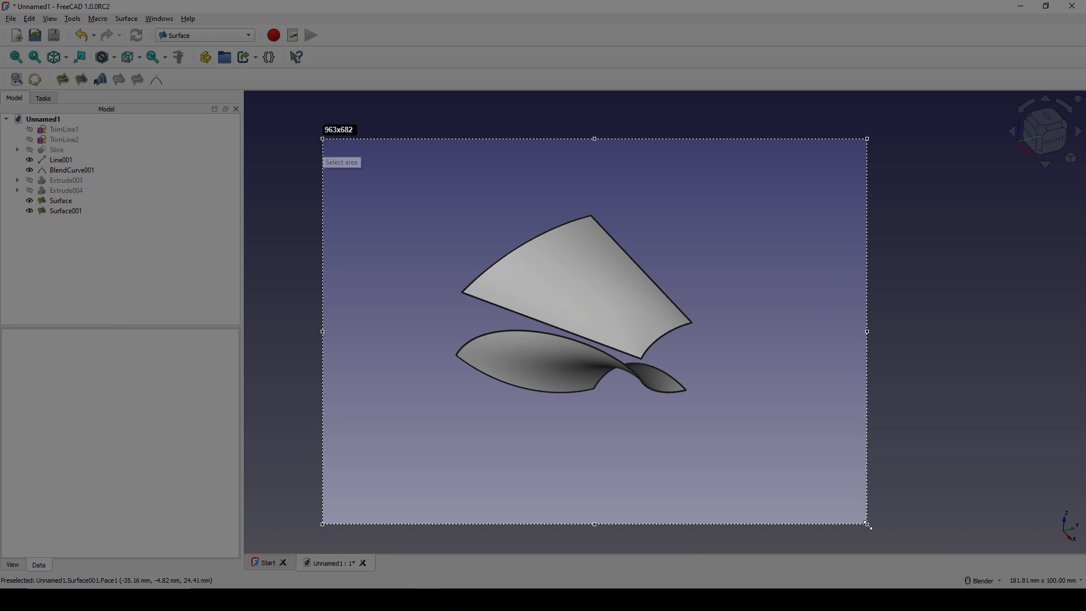
left_click_drag(868, 525, 871, 534)
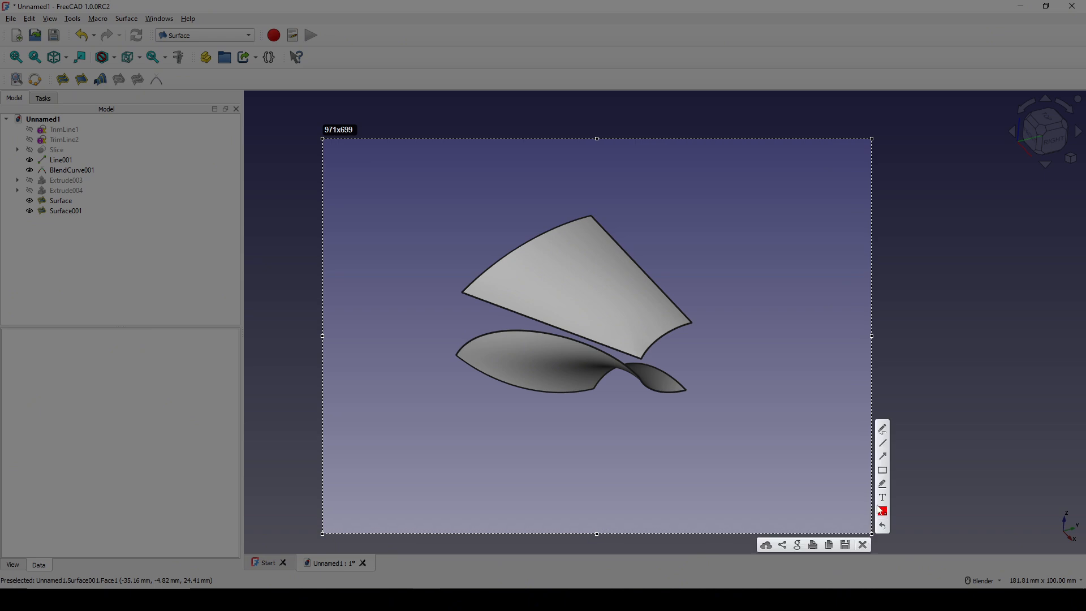
mouse_move(339, 185)
left_mouse_down()
mouse_move(372, 203)
mouse_move(526, 375)
mouse_move(592, 504)
mouse_move(575, 496)
left_mouse_up()
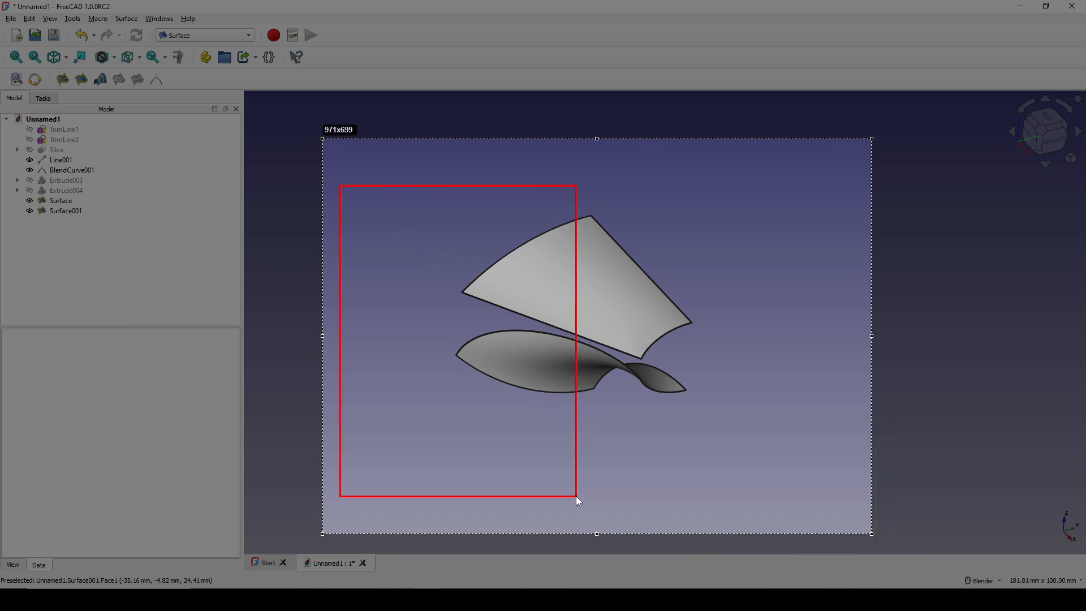
left_click(863, 545)
- Capture the top view of the filled surfaces and mark their straight upper edge with a rectangle and an arrow
middle_click_drag(653, 439, 633, 414)
left_click(1039, 131)
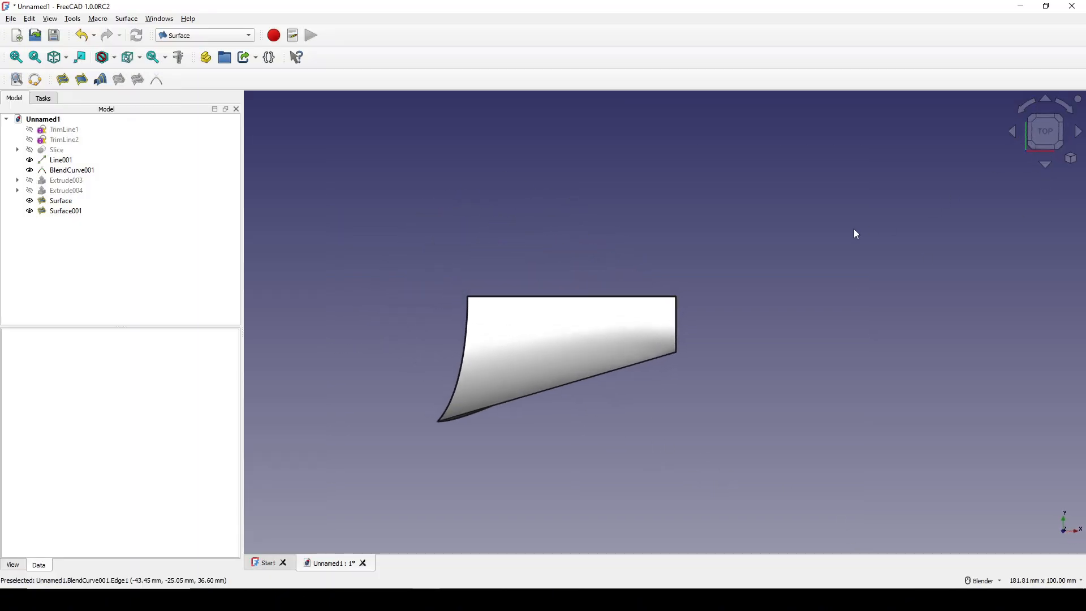
key("F1")
left_click_drag(305, 164, 844, 524)
mouse_move(393, 226)
left_mouse_down()
mouse_move(611, 298)
mouse_move(717, 306)
left_mouse_up()
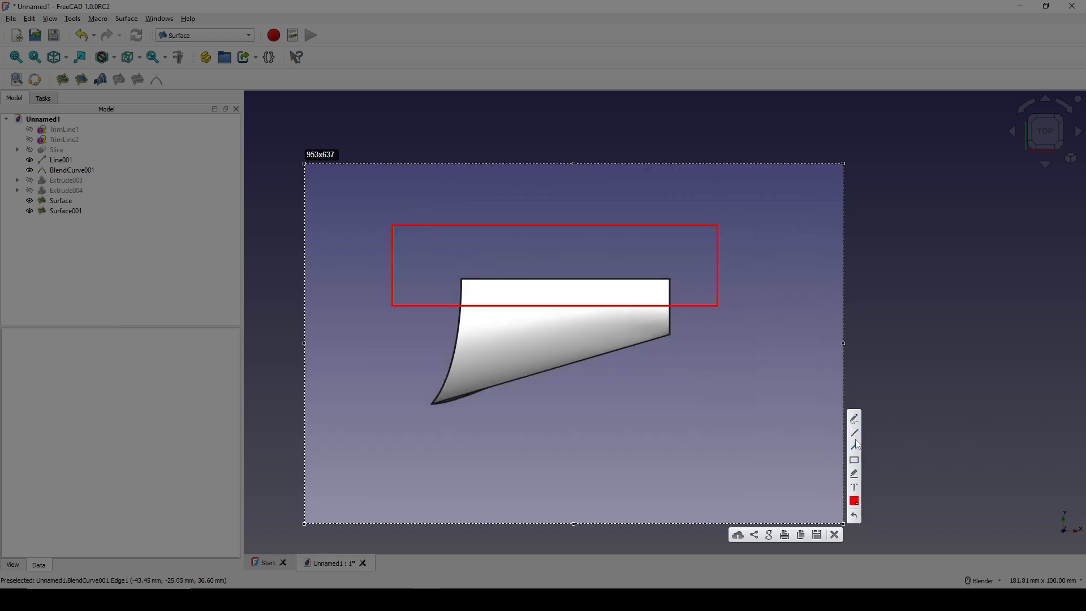
left_click_drag(790, 242, 663, 281)
- Cross-hatch the lower part of the filled surfaces with freehand strokes on the screen capture
mouse_move(480, 325)
left_mouse_down()
mouse_move(404, 397)
mouse_move(429, 404)
left_mouse_up()
left_click_drag(576, 323, 517, 400)
mouse_move(632, 325)
left_mouse_down()
mouse_move(563, 399)
mouse_move(626, 391)
left_mouse_up()
left_click_drag(426, 326, 541, 376)
left_click_drag(541, 322, 656, 396)
left_click_drag(632, 339, 686, 375)
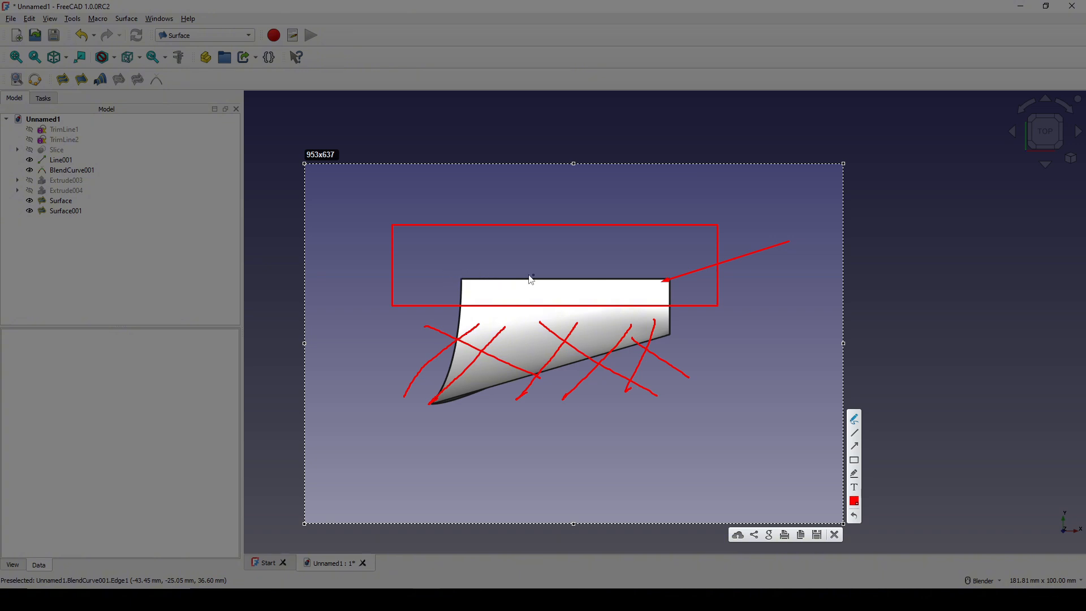
- Add freehand G continuity marks at the surfaces' upper and tube-side edges on the screen capture, and discard it
left_click_drag(467, 264, 481, 286)
mouse_move(532, 241)
left_mouse_down()
mouse_move(509, 263)
mouse_move(530, 274)
left_mouse_up()
left_click_drag(524, 259, 545, 256)
left_click_drag(660, 291, 754, 301)
left_click_drag(741, 283, 776, 283)
left_click_drag(531, 296, 558, 338)
mouse_move(484, 354)
left_mouse_down()
mouse_move(521, 365)
mouse_move(581, 351)
left_mouse_up()
left_click_drag(638, 326, 551, 368)
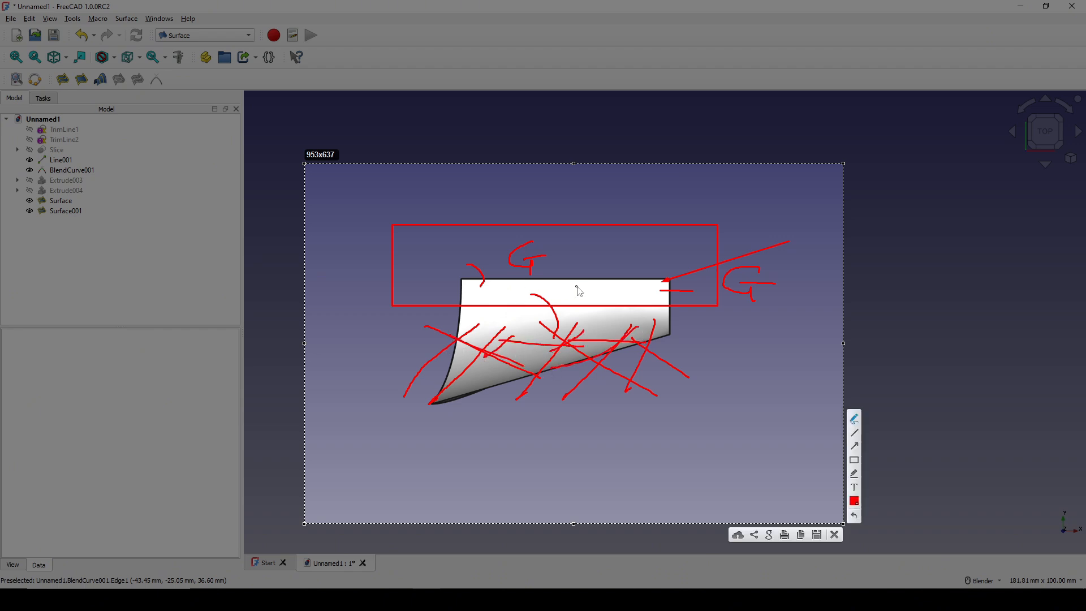
mouse_move(499, 290)
left_mouse_down()
mouse_move(563, 265)
mouse_move(657, 265)
left_mouse_up()
left_click(836, 532)
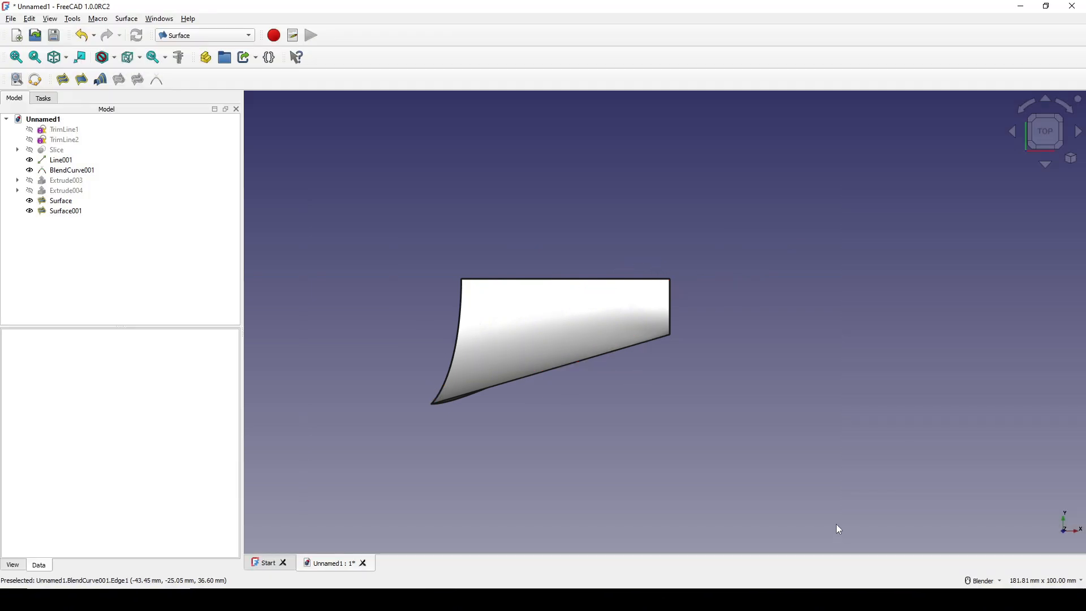
- Switch to the Part workbench and combine the two filled surfaces, Surface and Surface001, into one compound
middle_click_drag(755, 371, 749, 371, "shift")
middle_click_drag(718, 300, 735, 294, "shift")
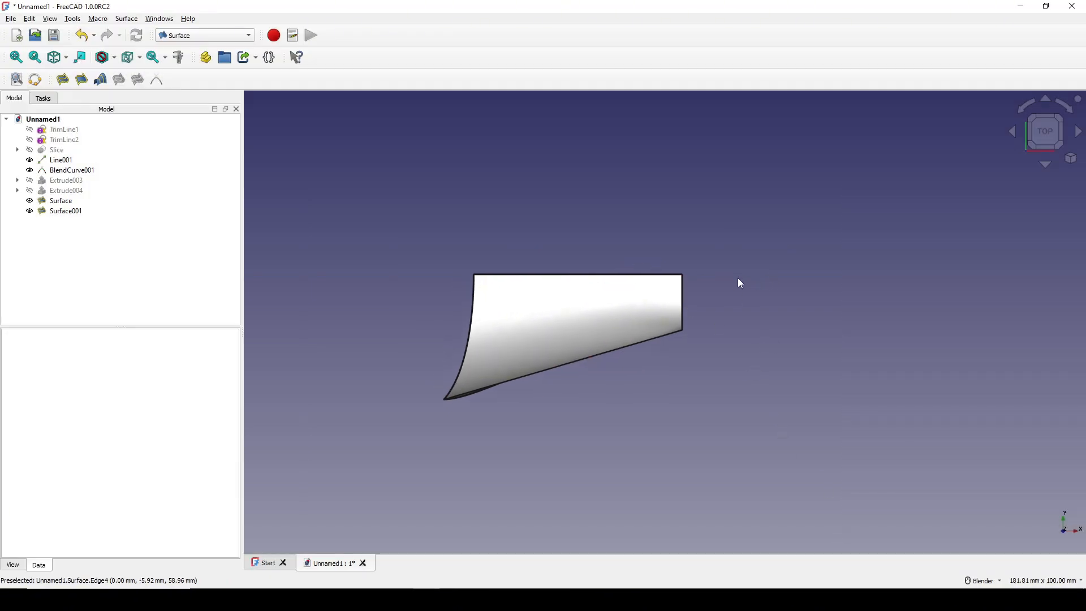
middle_click_drag(441, 283, 676, 341)
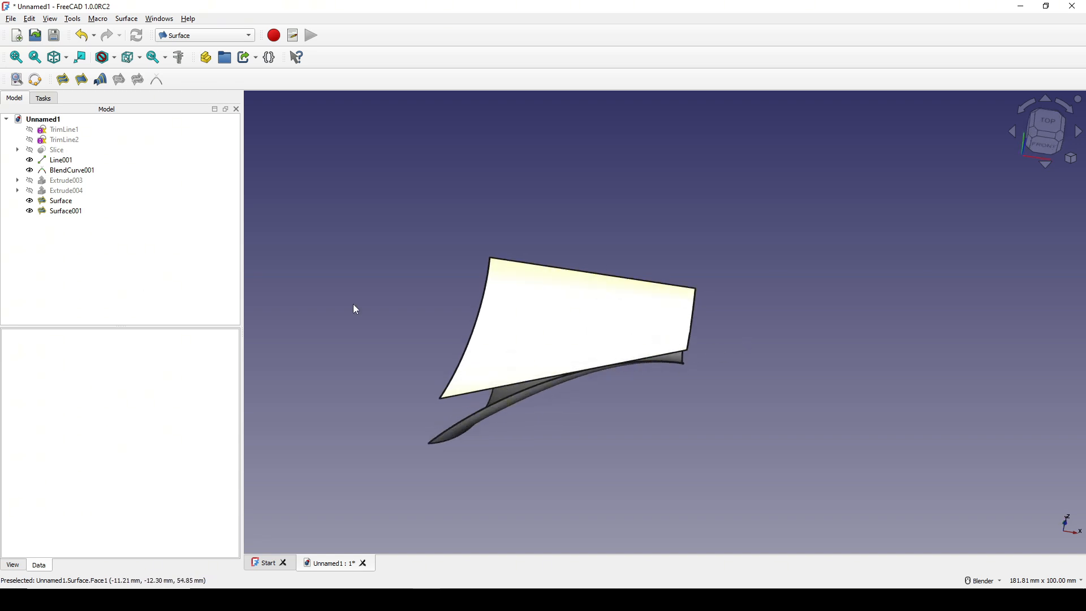
left_click(58, 201)
left_click(65, 212, "ctrl")
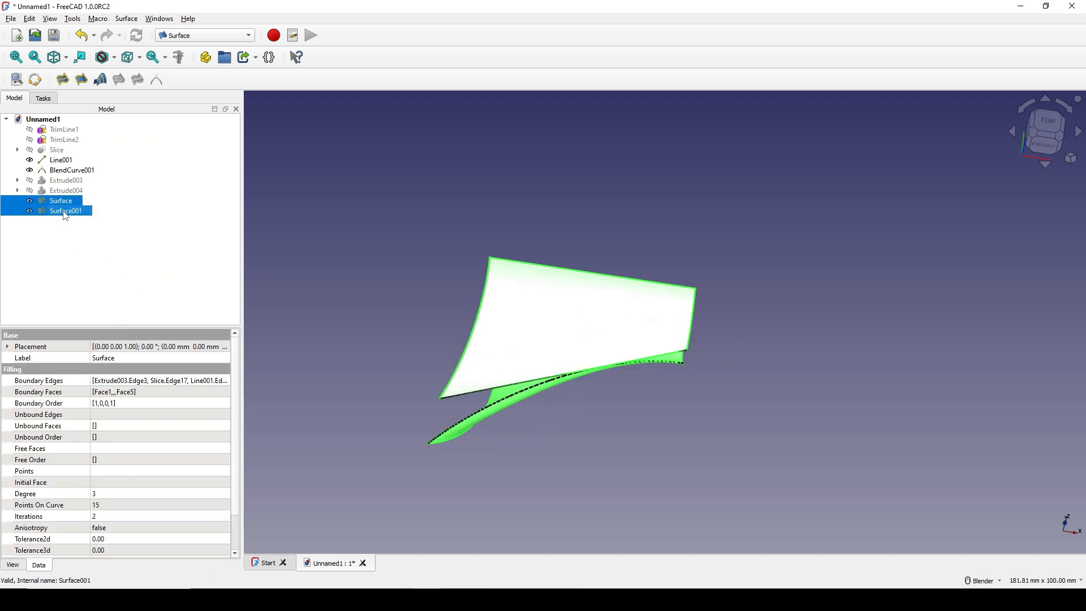
left_click(201, 36)
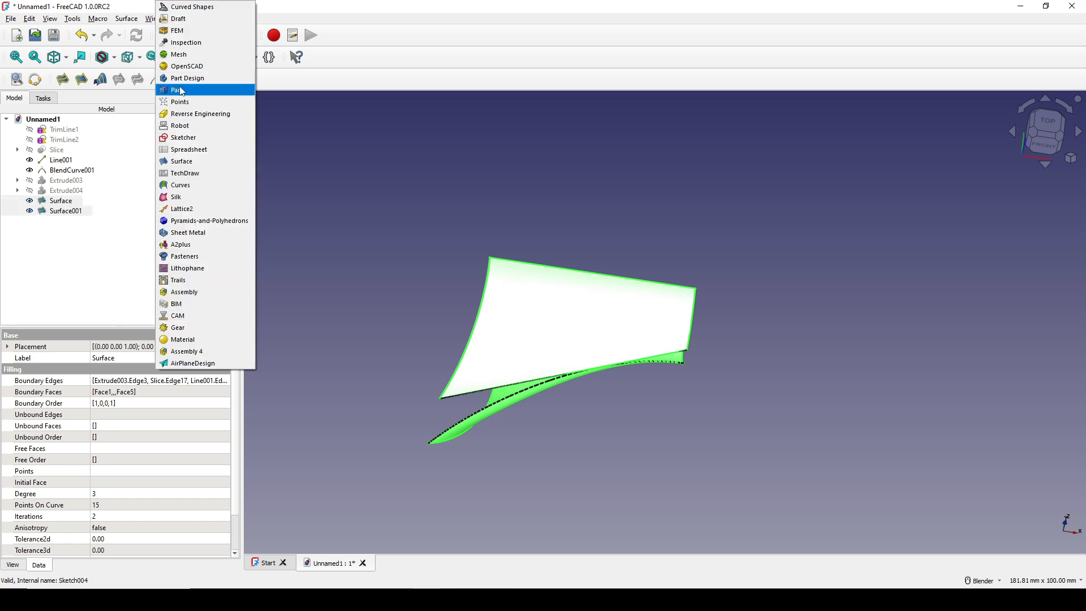
left_click(212, 90)
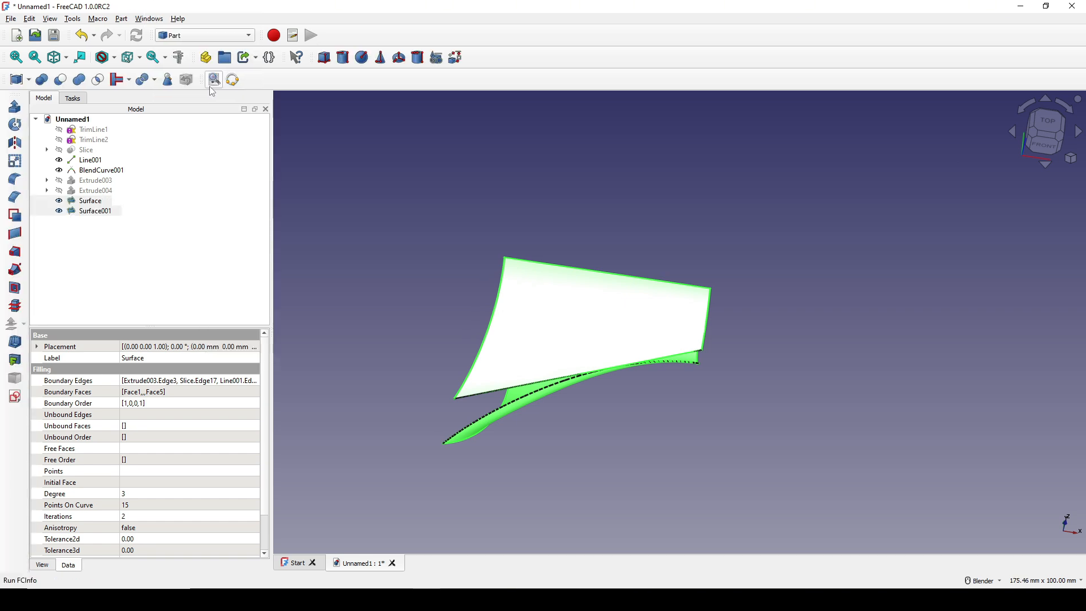
left_click(122, 19)
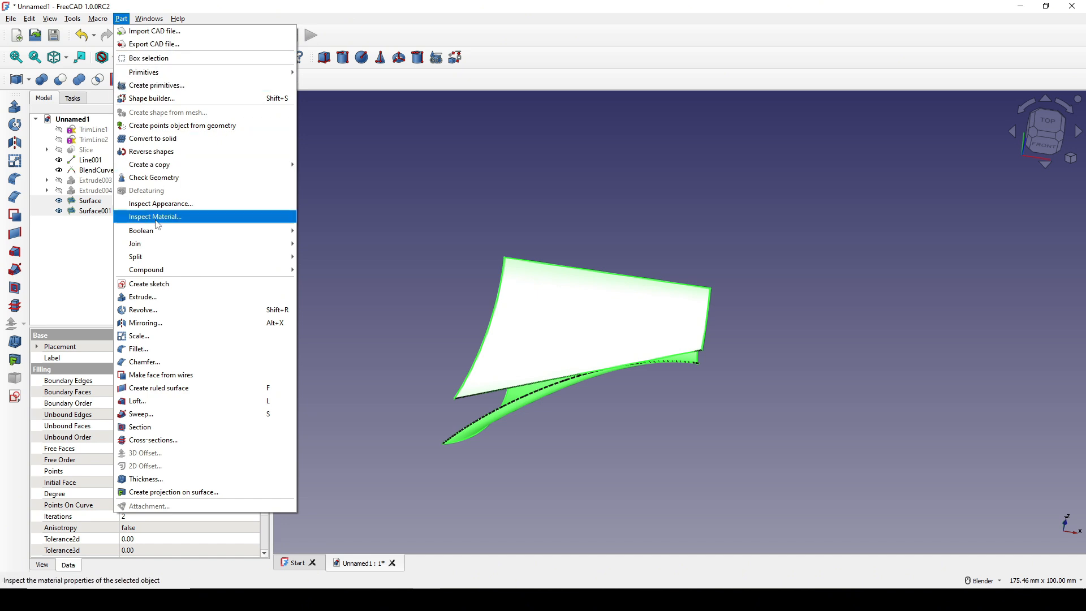
mouse_move(162, 274)
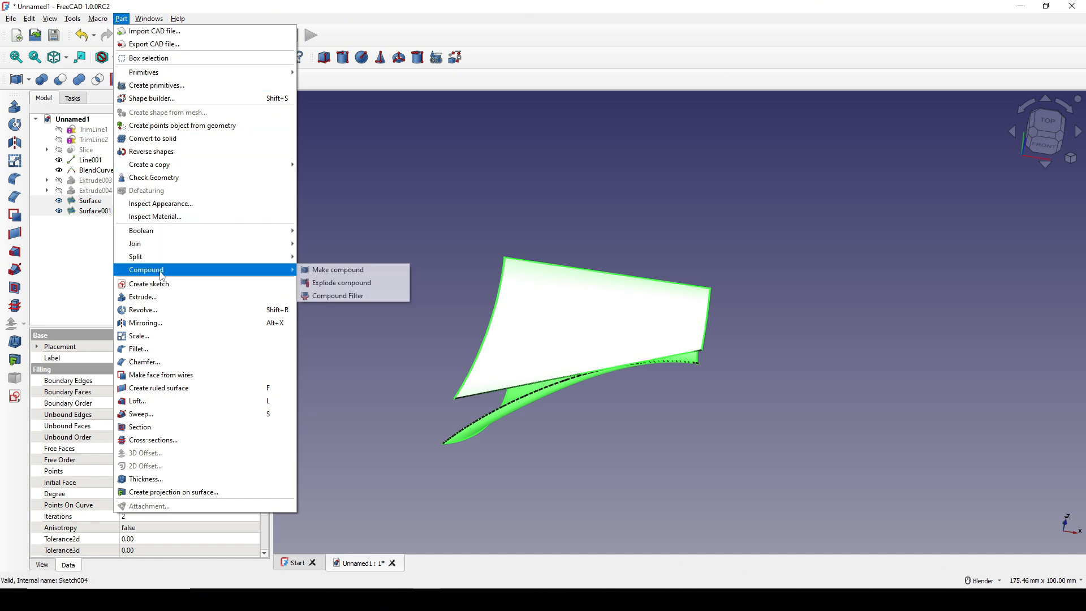
left_click(372, 270)
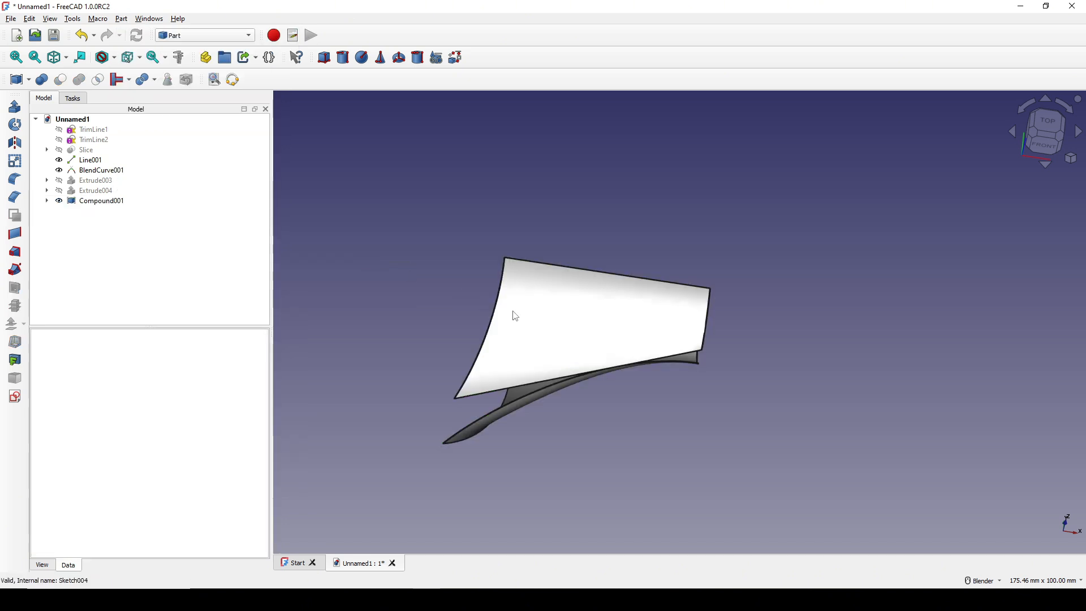
- Create a sketch on the XY-Plane with 0 mm offset and draw a rectangle across the surfaces' lower part, extending past both ends
left_click(95, 203)
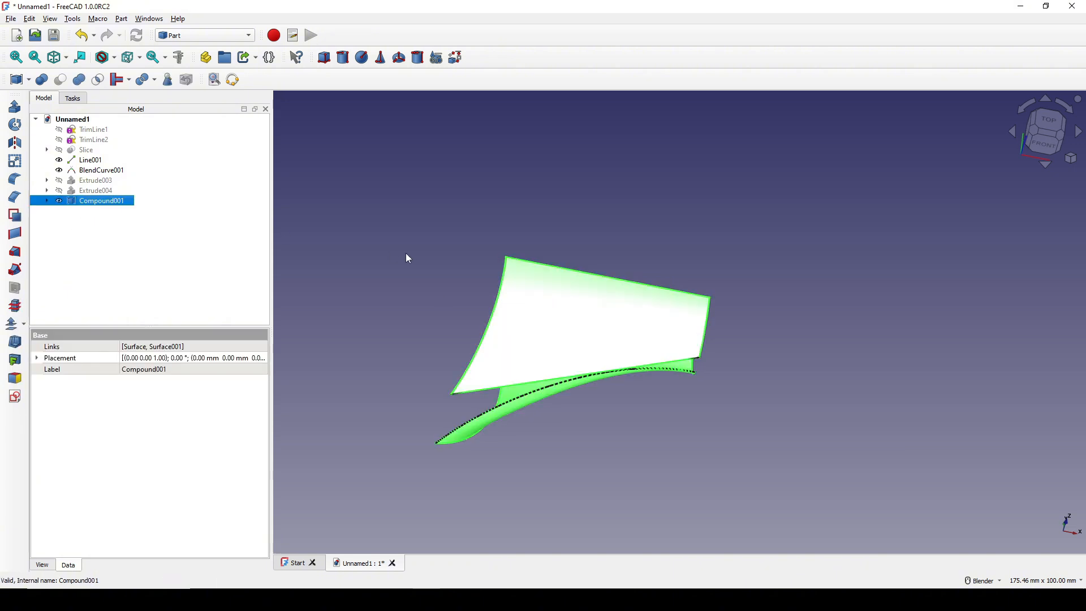
middle_click_drag(407, 254, 460, 254)
left_click(615, 214)
middle_click_drag(634, 217, 627, 223, "shift")
middle_click_drag(474, 304, 831, 295)
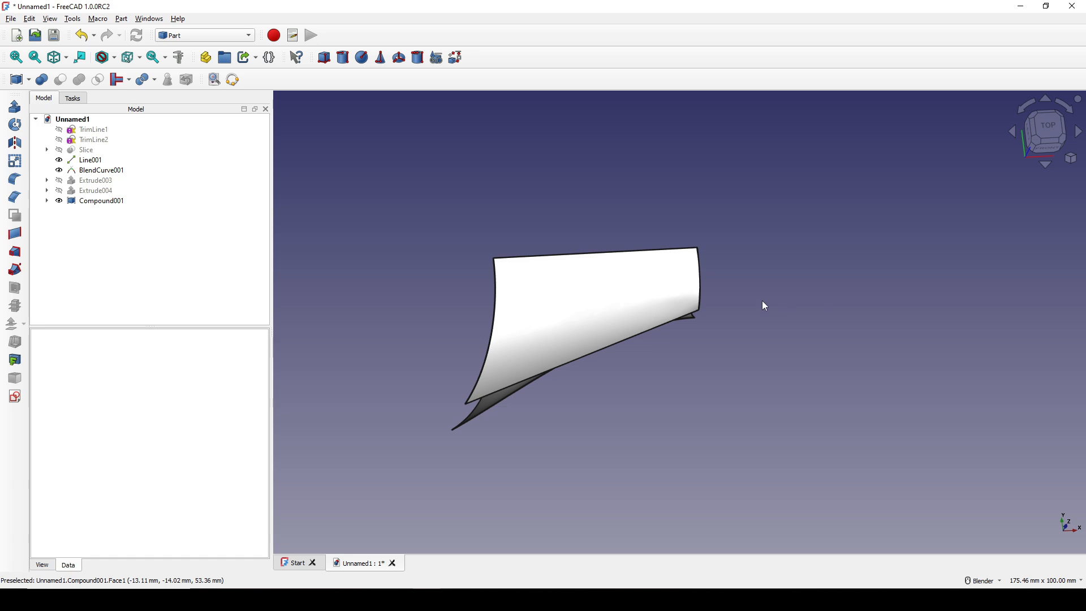
left_click(16, 398)
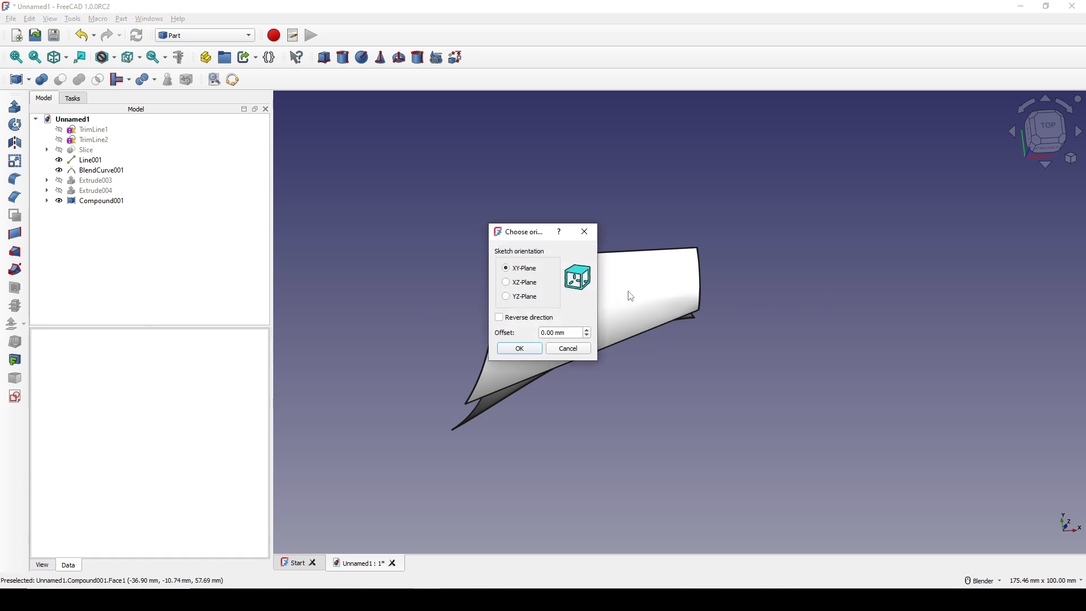
left_click(517, 346)
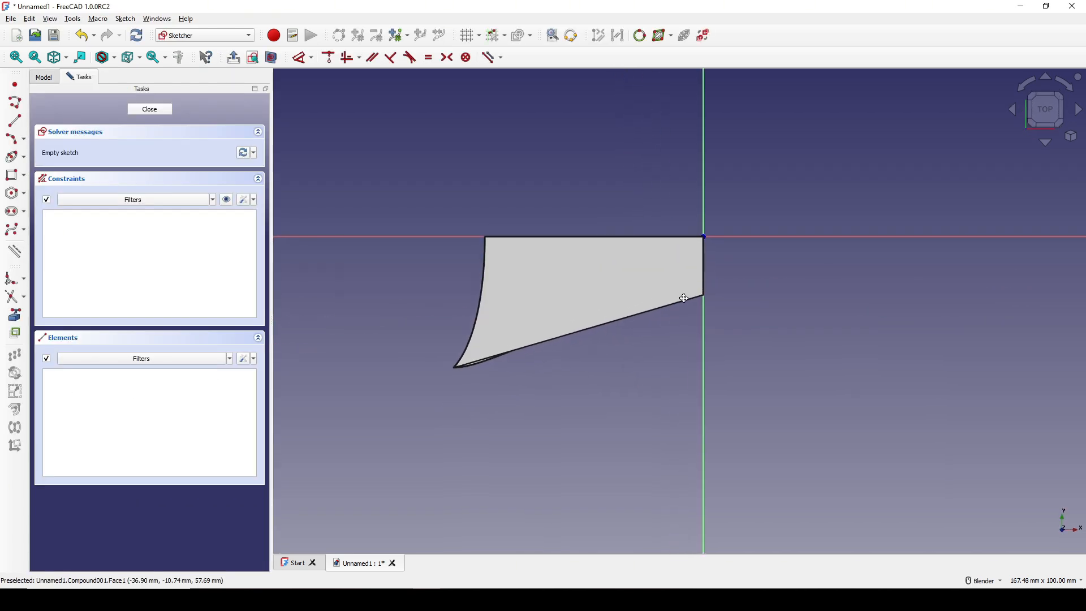
left_click(15, 177)
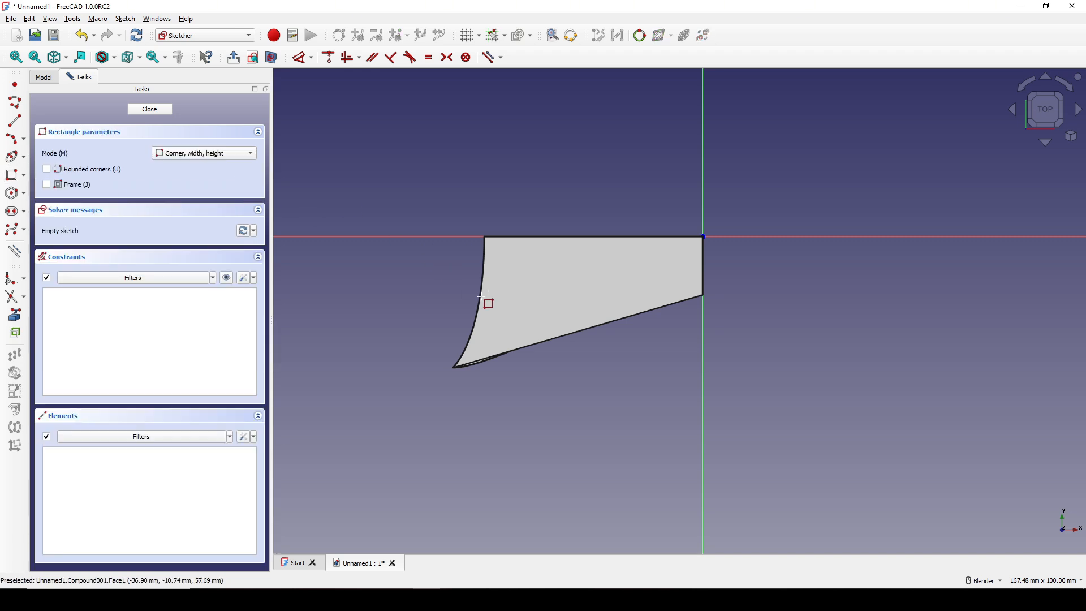
left_click(352, 277)
left_click(835, 454)
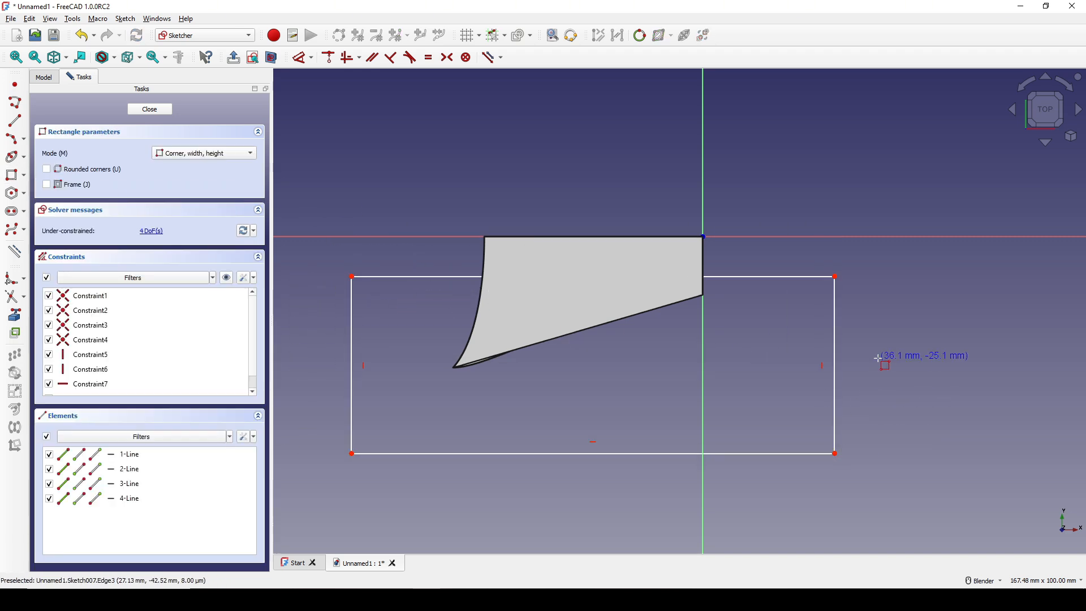
- Constrain the rectangle's upper edge 5 mm below the horizontal axis, move the dimension label clear of the shape, and close the sketch
scroll(870, 345, "down", 2)
middle_click_drag(870, 345, 761, 344, "shift")
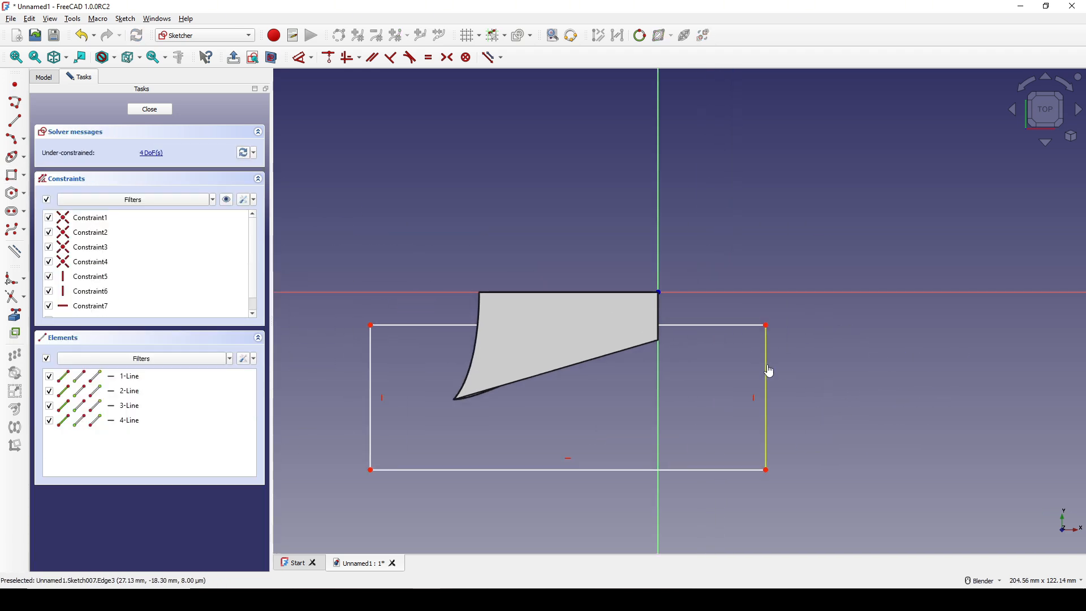
left_click(765, 326)
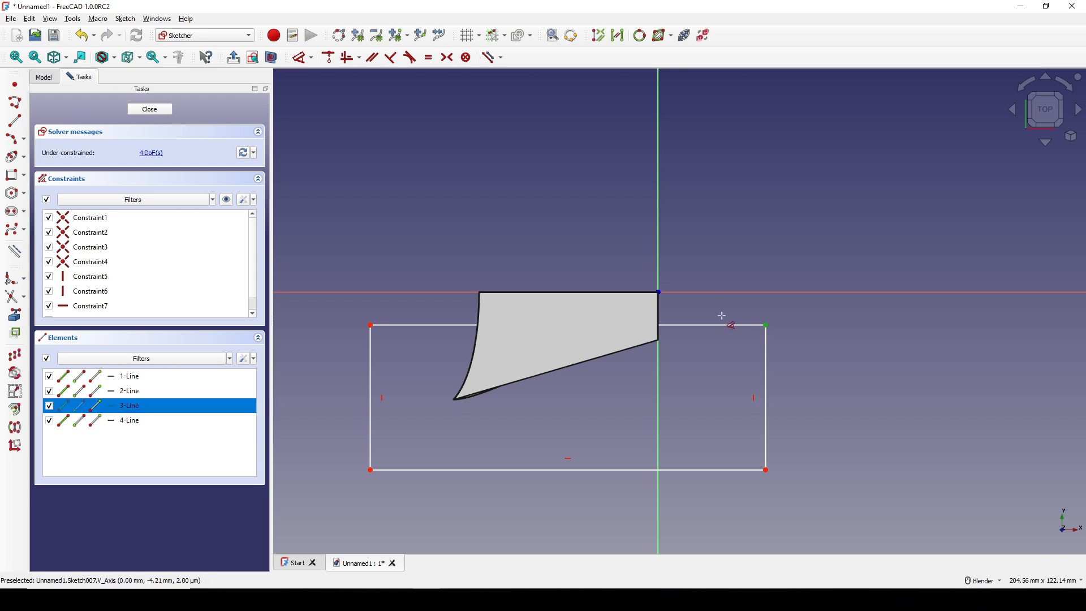
key("d")
left_click(824, 314)
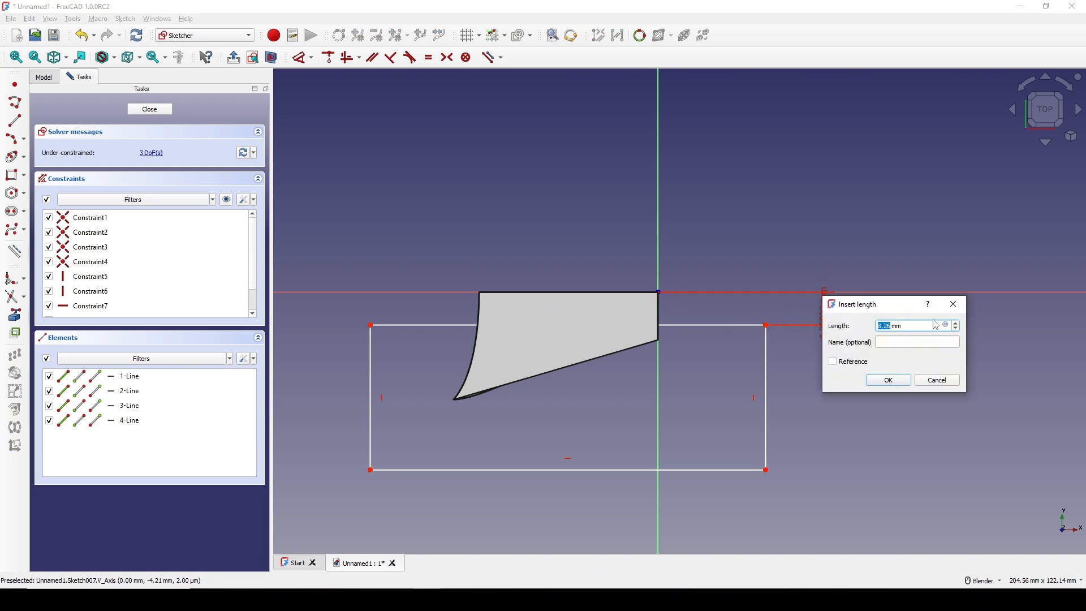
type("5")
left_click(888, 380)
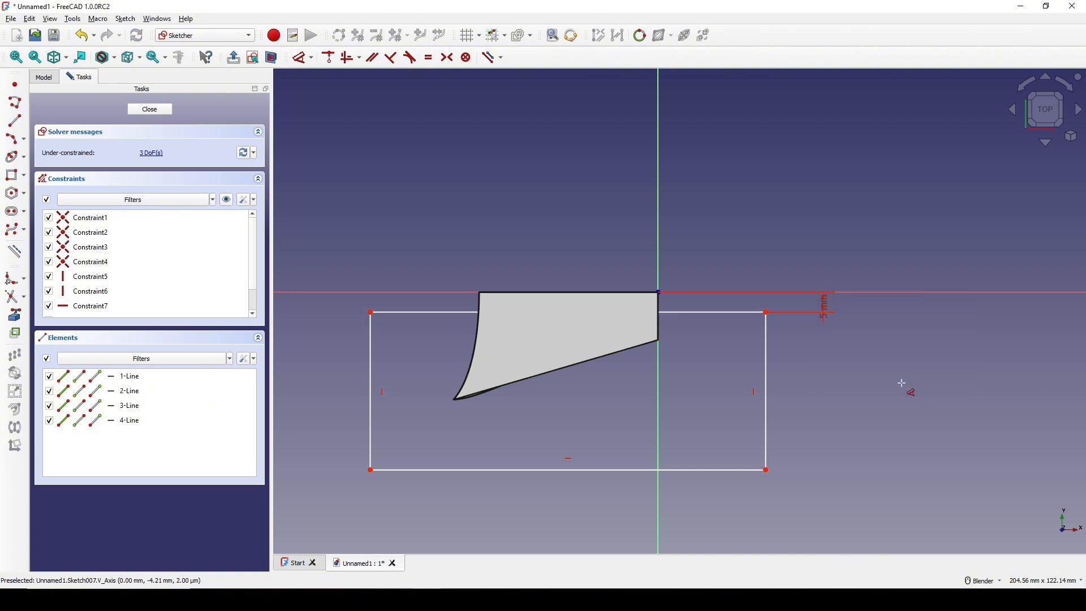
left_click_drag(829, 310, 837, 218)
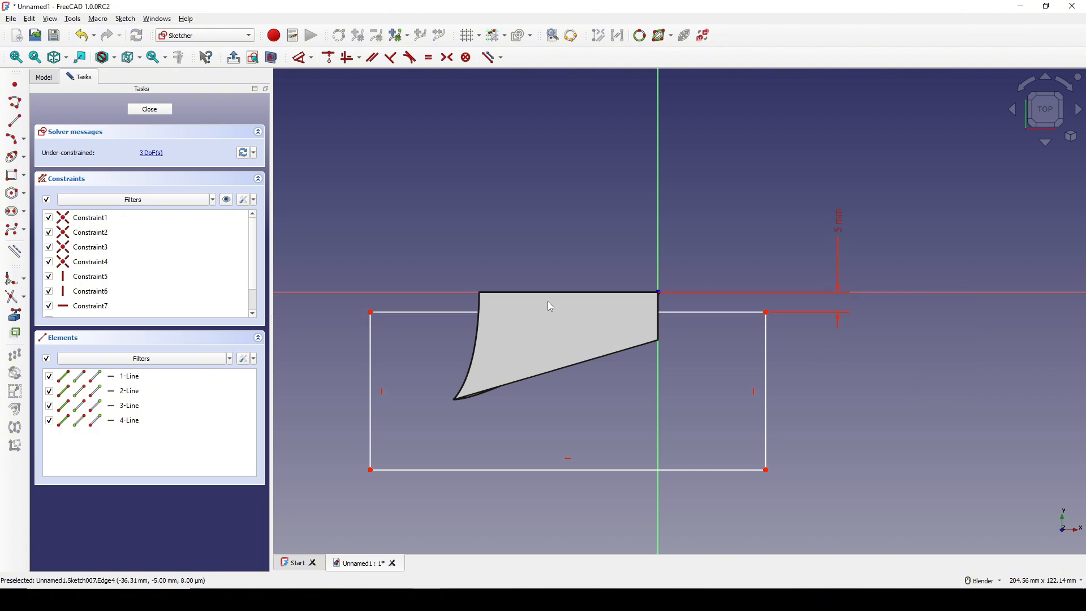
scroll(526, 302, "up", 2)
scroll(727, 310, "down", 2)
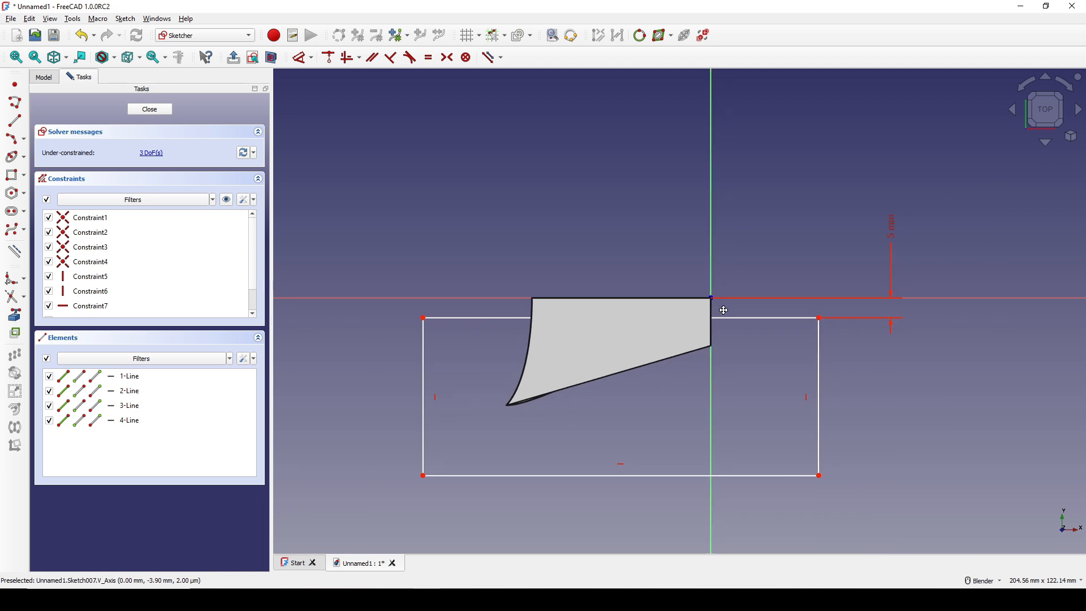
left_click(150, 108)
- Extrude the rectangle sketch 200 mm along its normal as a solid
scroll(615, 396, "down", 2)
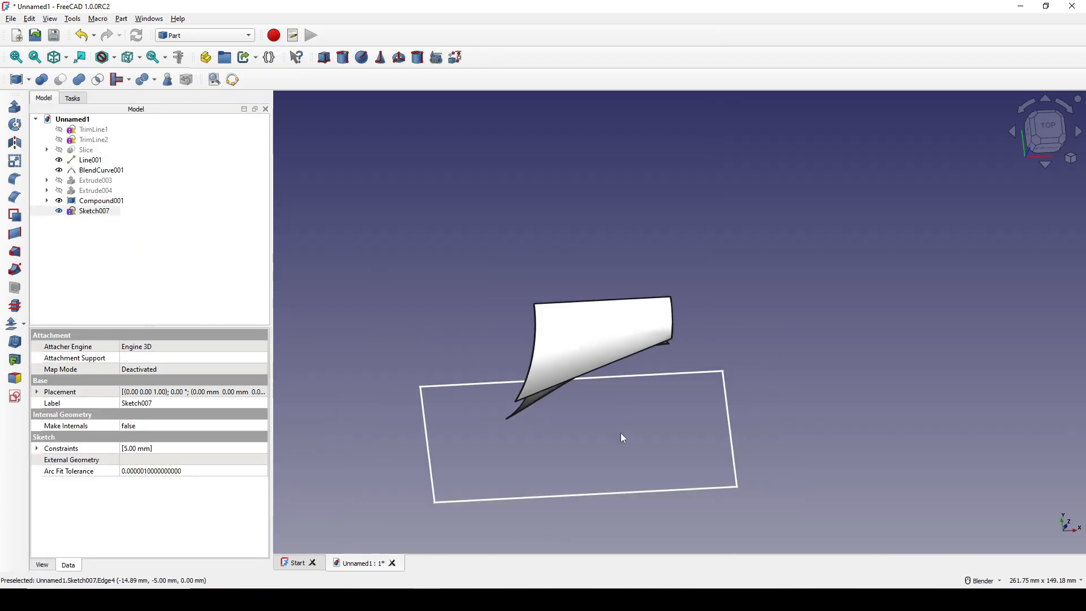
mouse_move(579, 447)
middle_mouse_down()
mouse_move(447, 428)
mouse_move(456, 368)
mouse_move(596, 303)
mouse_move(853, 305)
middle_mouse_up()
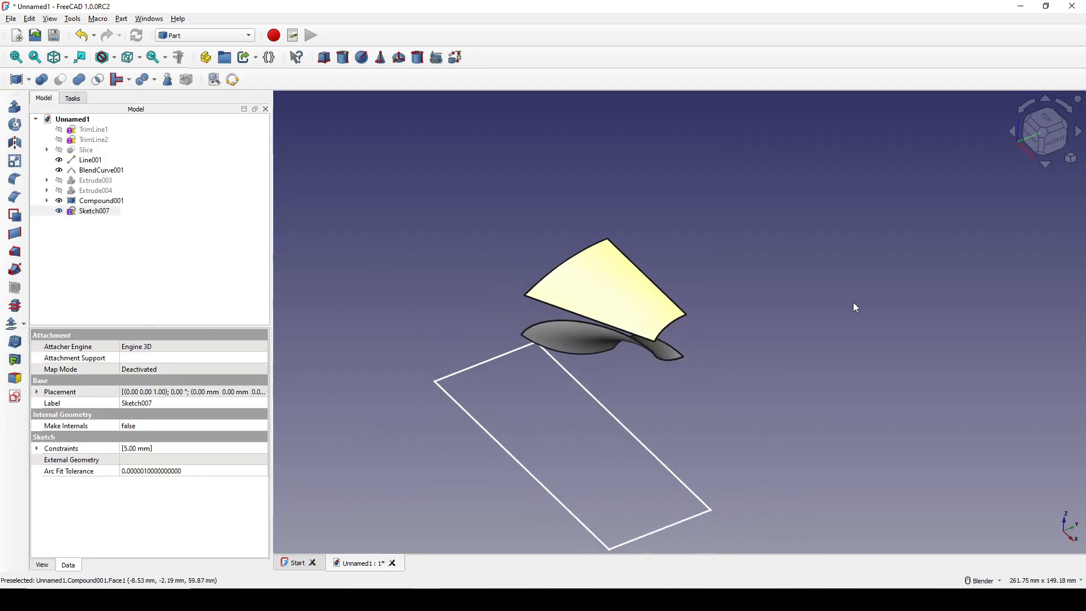
left_click(117, 250)
left_click(94, 211)
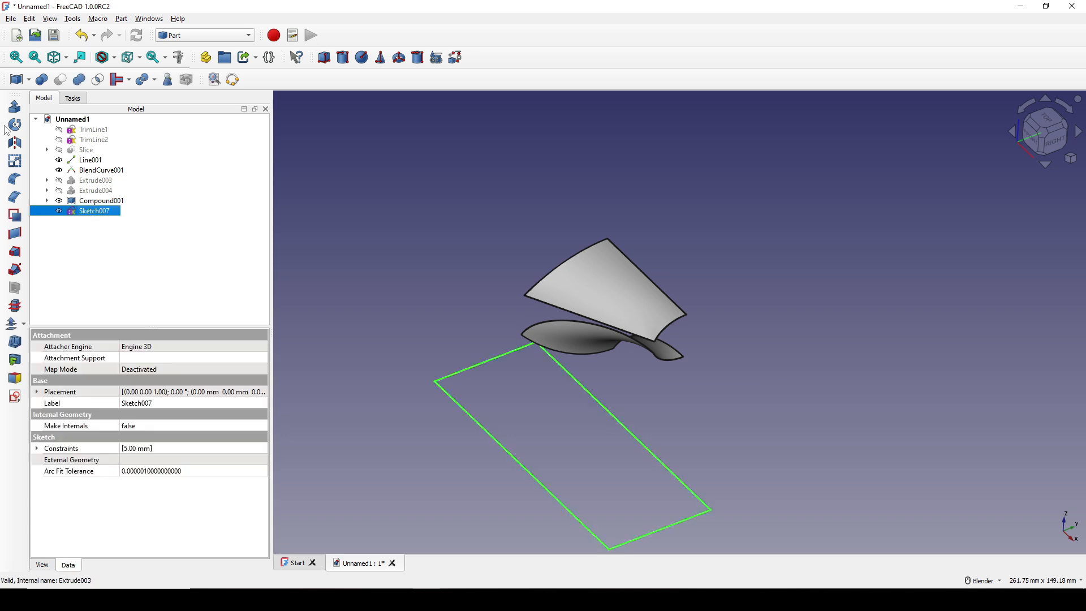
left_click(13, 111)
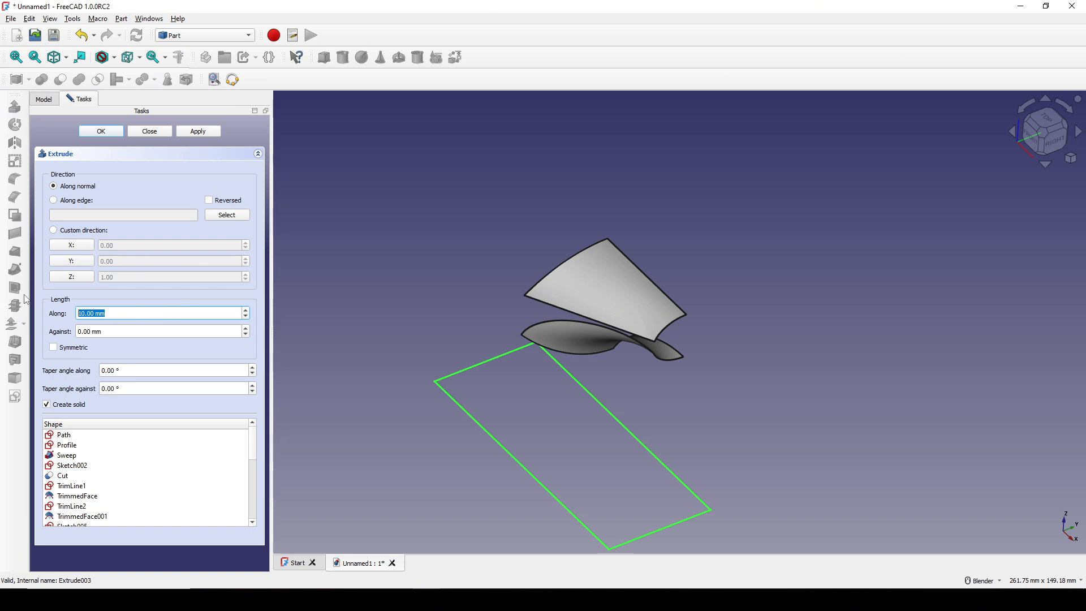
type("200")
left_click(108, 134)
- Cut the extruded block from the compound of filled surfaces, accepting the use of non-solids
scroll(632, 437, "down", 3)
middle_click_drag(655, 453, 503, 435)
middle_click_drag(796, 362, 743, 344, "shift")
middle_click_drag(744, 285, 745, 255)
scroll(745, 341, "up", 3)
middle_click_drag(706, 345, 763, 333)
left_click(763, 335)
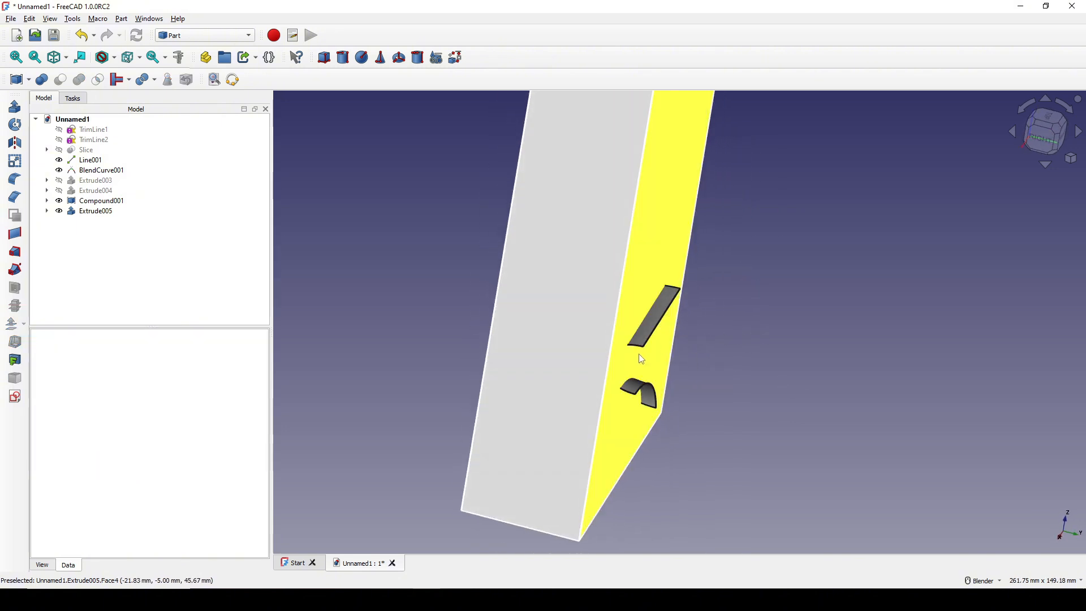
left_click(101, 202)
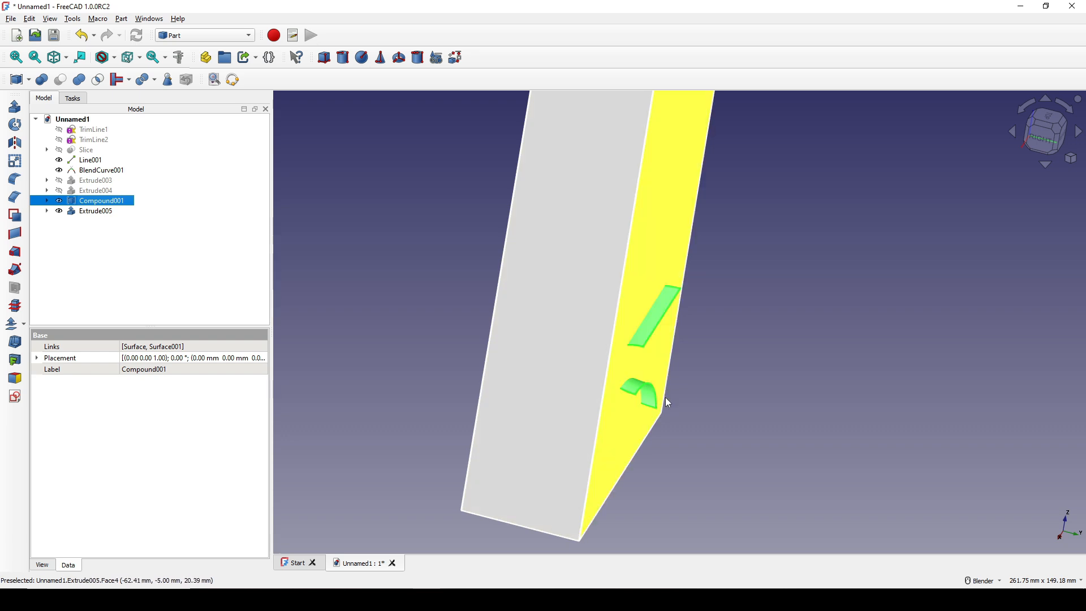
left_click(87, 212, "ctrl")
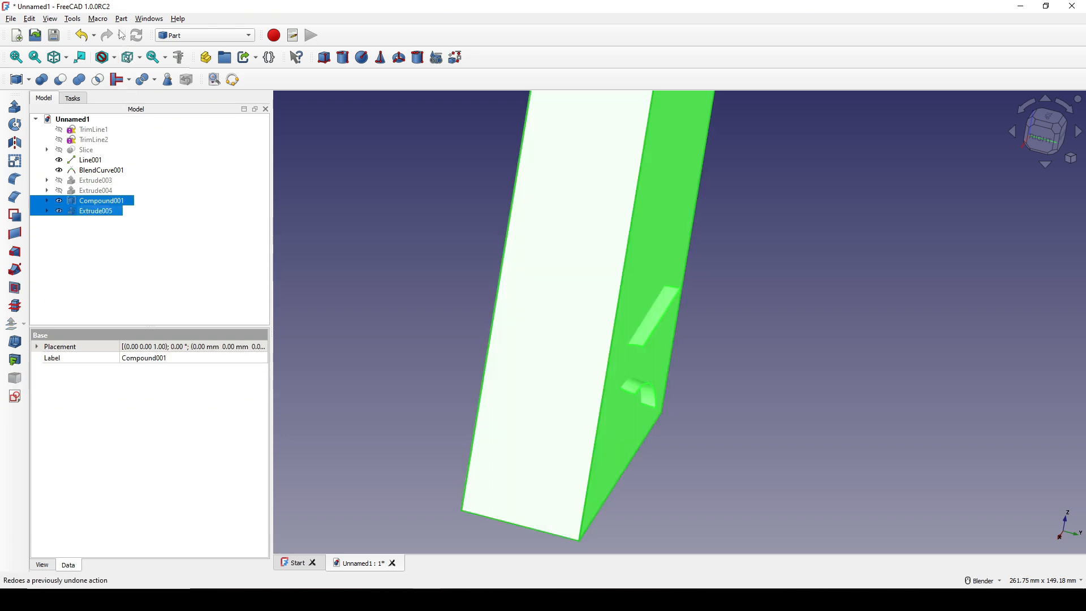
left_click(59, 80)
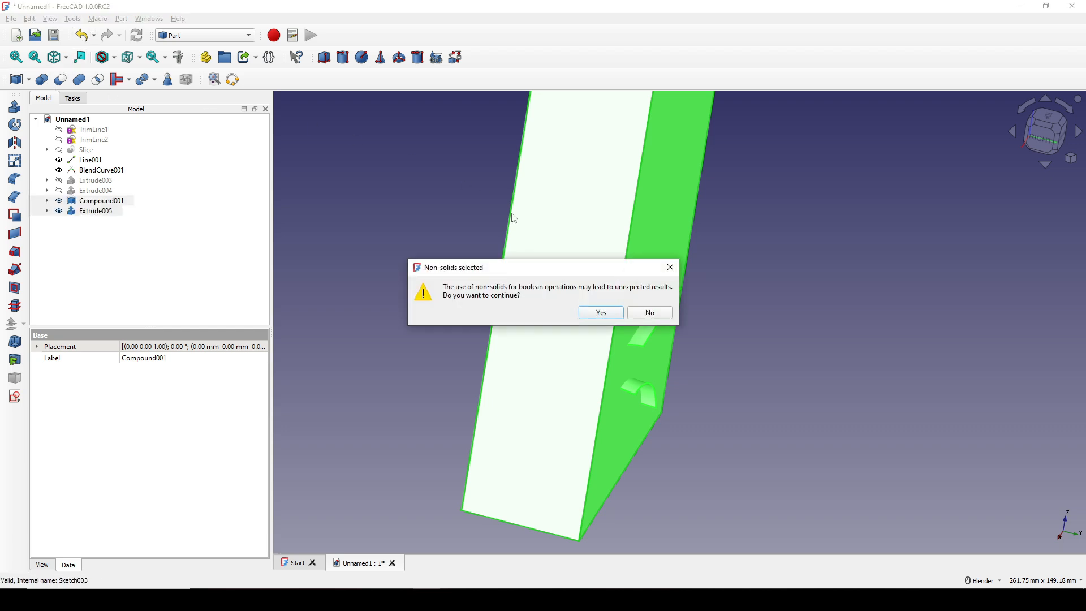
left_click(605, 312)
- Hide the helper line Line001 and the blend curve BlendCurve001 beside the trimmed strips
middle_click_drag(629, 370, 628, 395)
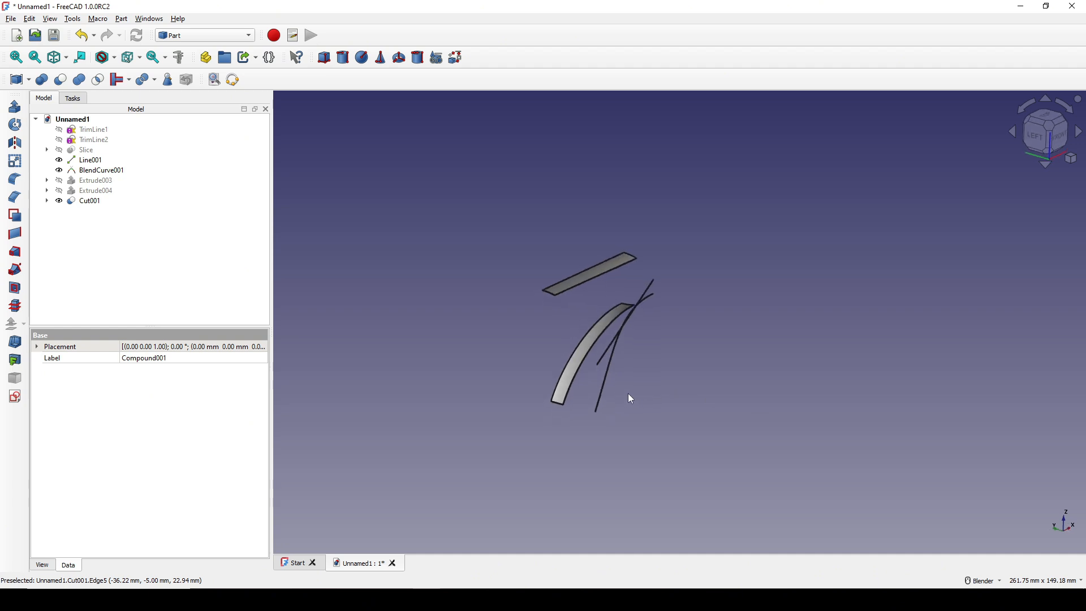
left_click(604, 353)
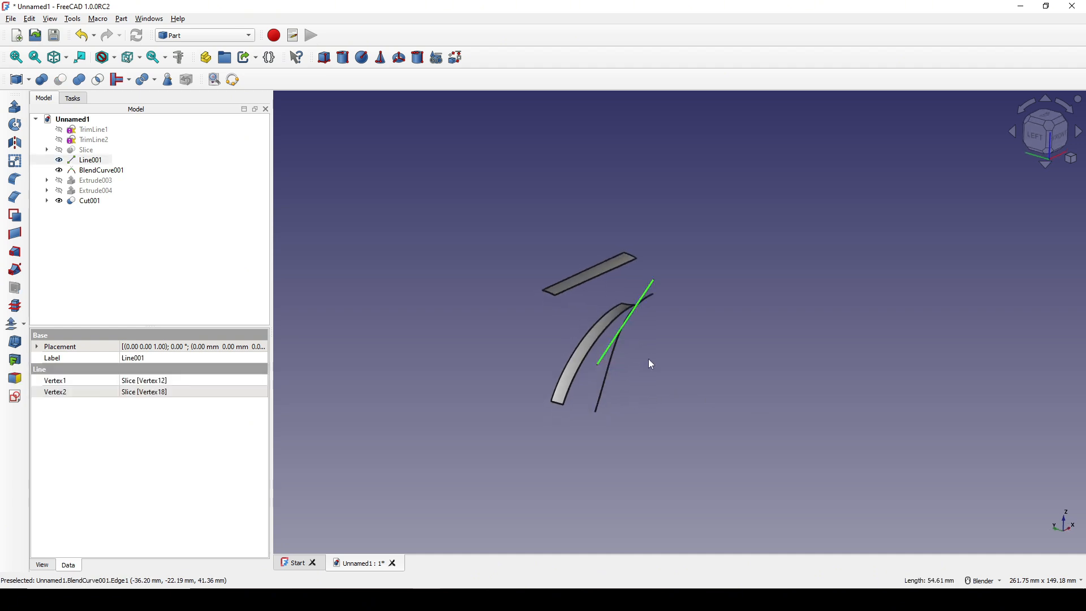
middle_click_drag(649, 359, 690, 297)
left_click(606, 365, "ctrl")
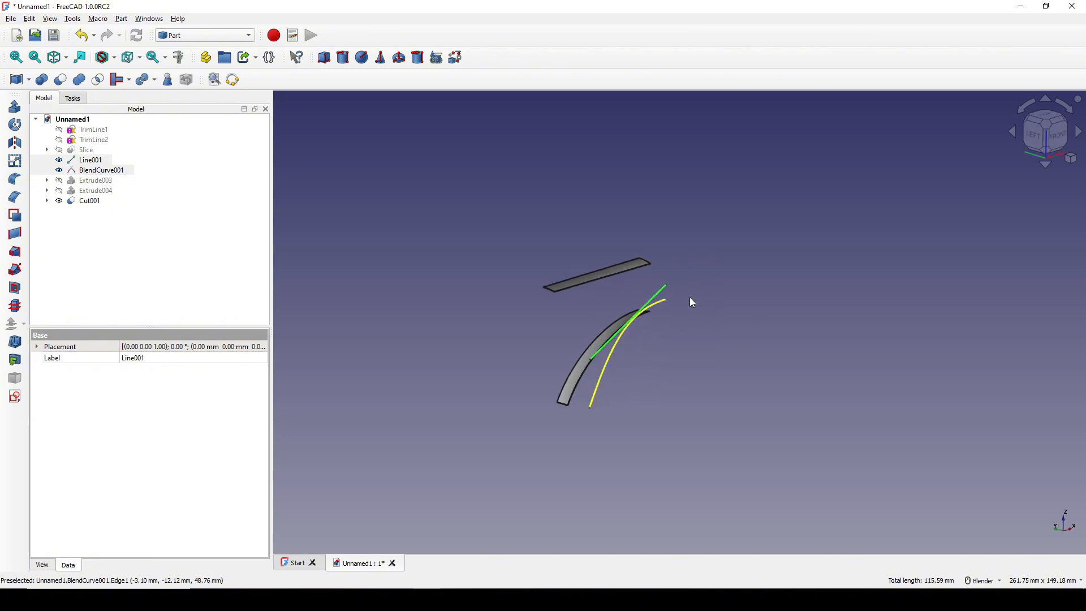
key("space")
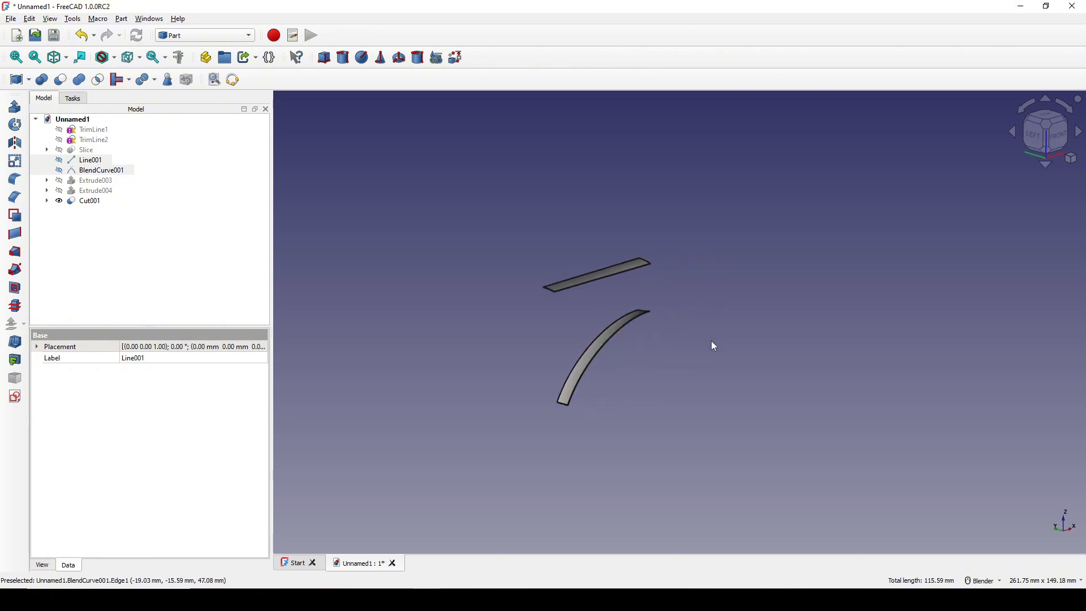
- Rename the cut result holding the two trimmed strips as my2Pieces
mouse_move(711, 340)
middle_mouse_down()
mouse_move(714, 357)
mouse_move(647, 423)
mouse_move(705, 381)
mouse_move(706, 339)
middle_mouse_up()
left_click(75, 200)
right_click(75, 199)
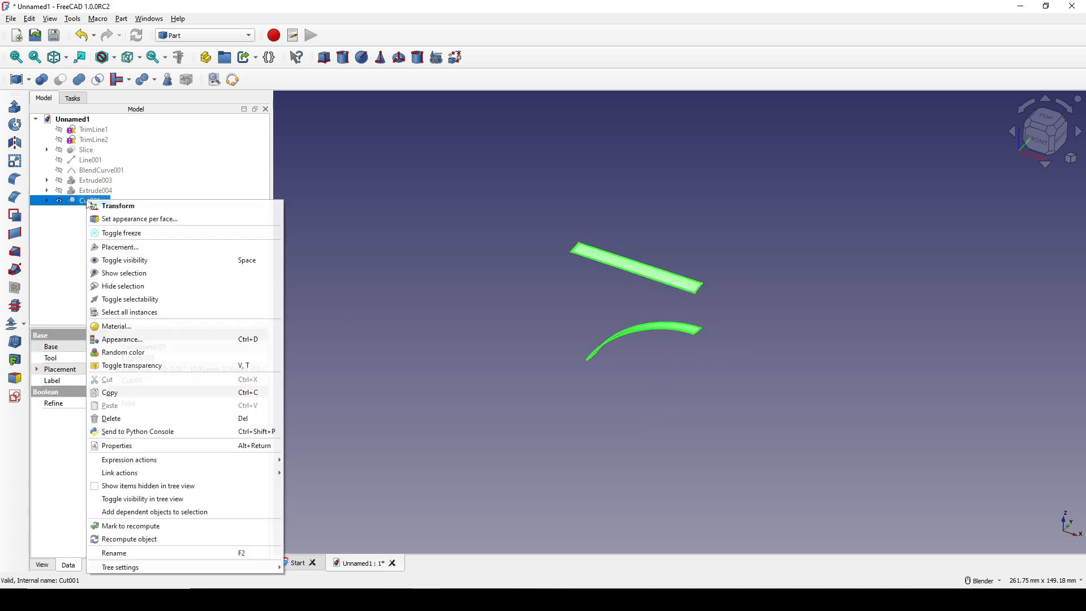
left_click(147, 553)
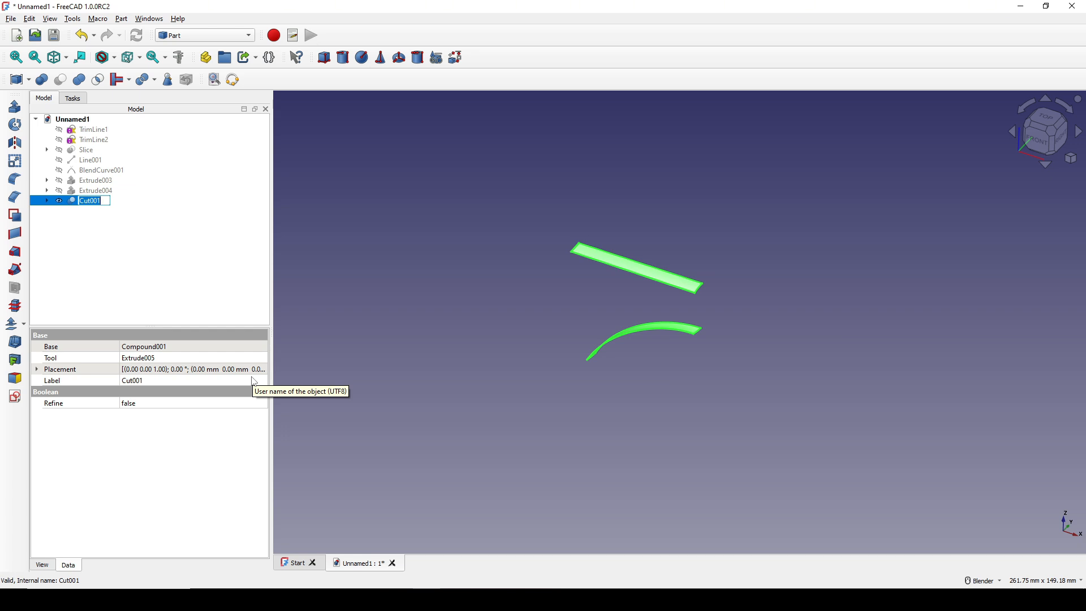
type("my2Pieces")
key("Return")
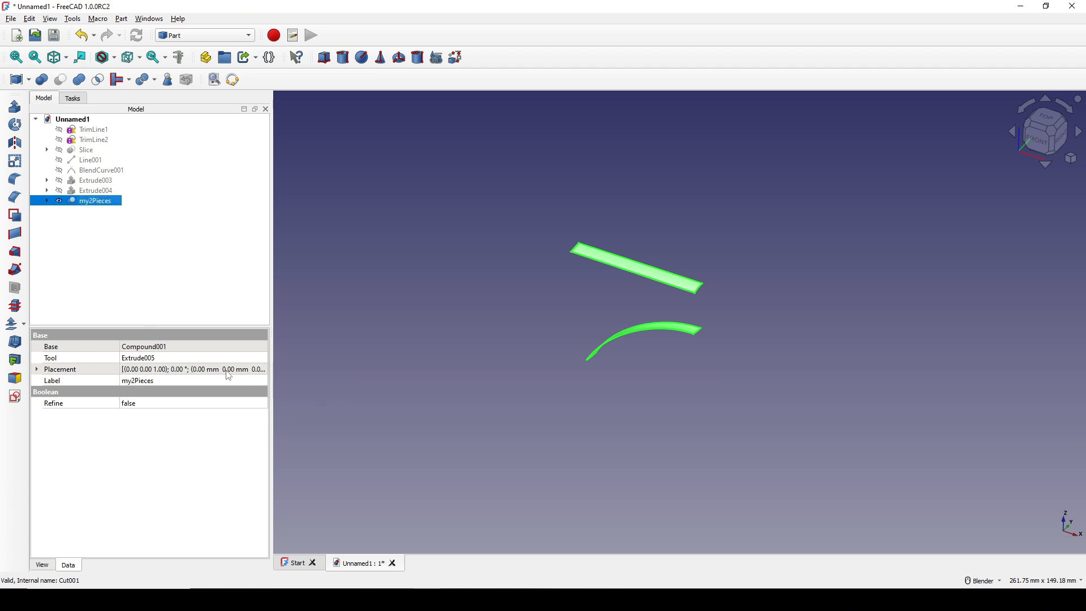
- Show the Slice object with the ring and small tube together with the my2Pieces strips
left_click(460, 187)
middle_click_drag(498, 251, 427, 236, "shift")
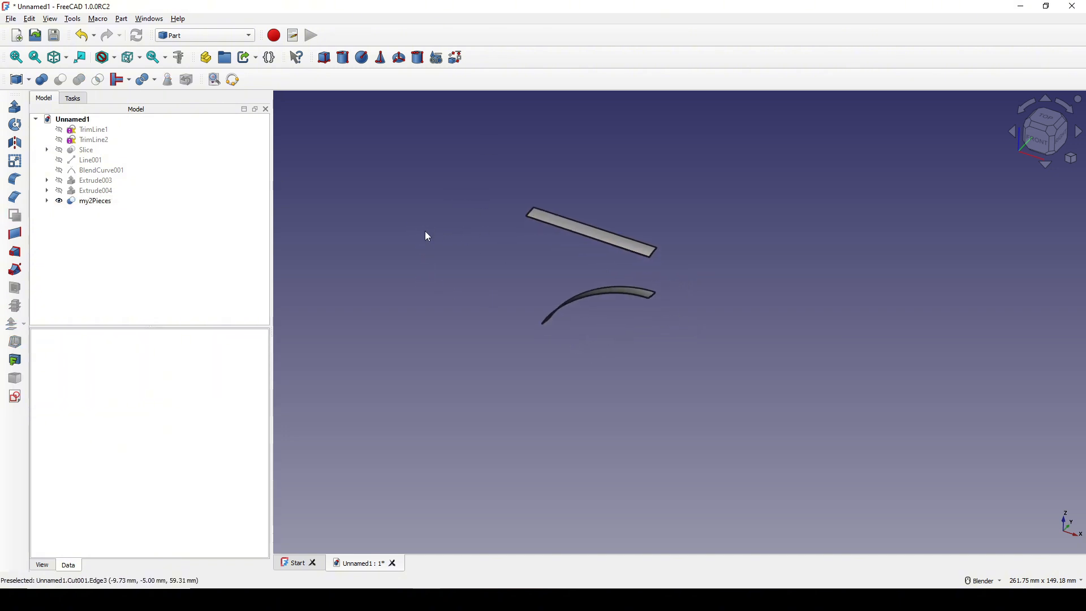
left_click(85, 150)
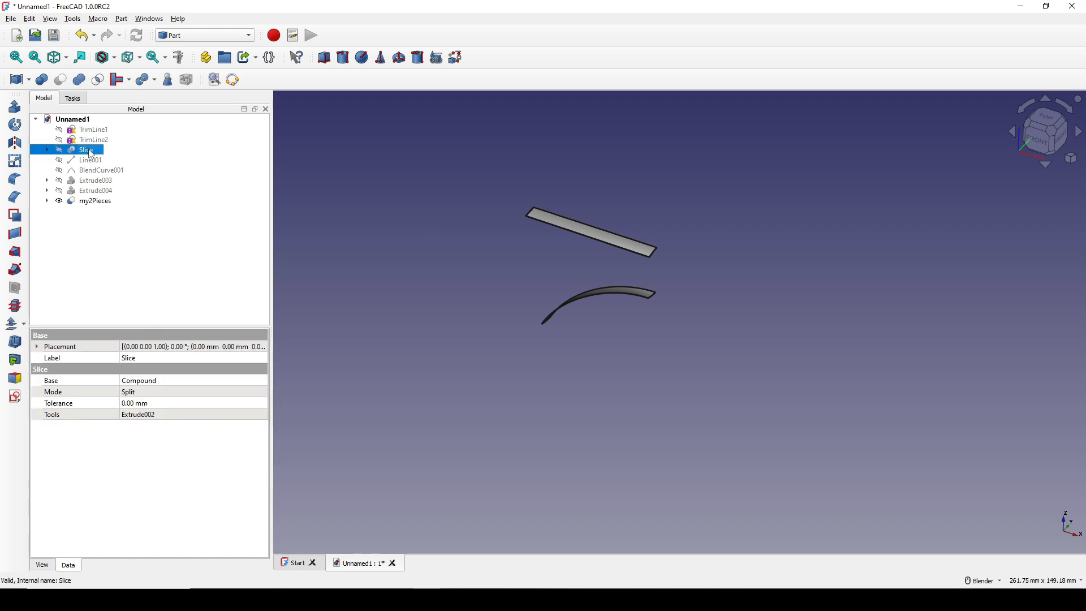
key("space")
left_click(572, 351)
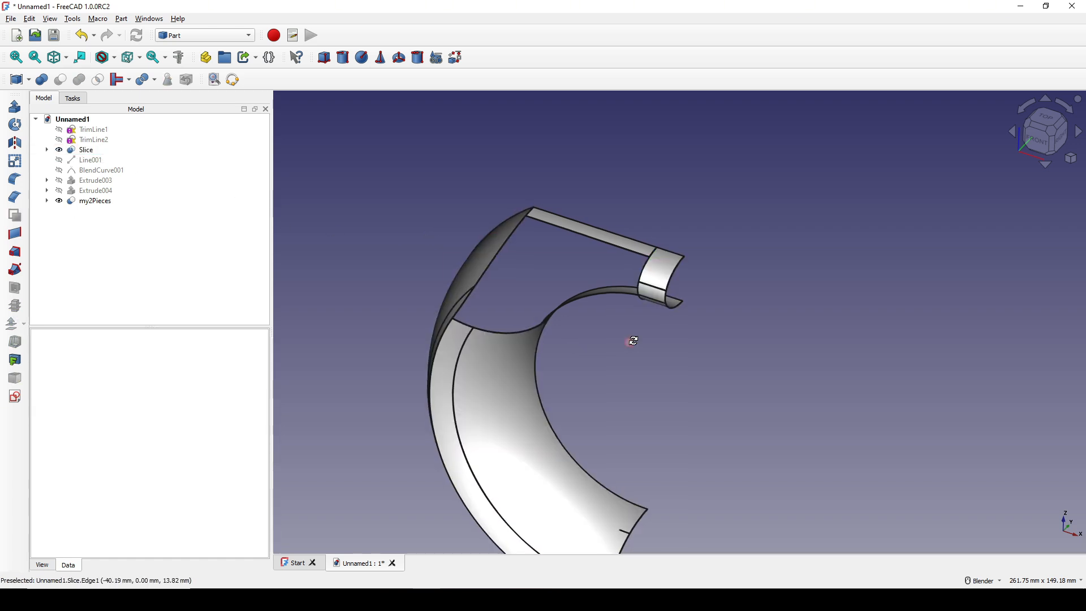
- Examine the open gap between the sliced ring, the two strips and the small tube from several angles
middle_click_drag(630, 342, 681, 344)
scroll(661, 345, "up", 2)
middle_click_drag(577, 339, 679, 358, "shift")
middle_click_drag(678, 358, 530, 297)
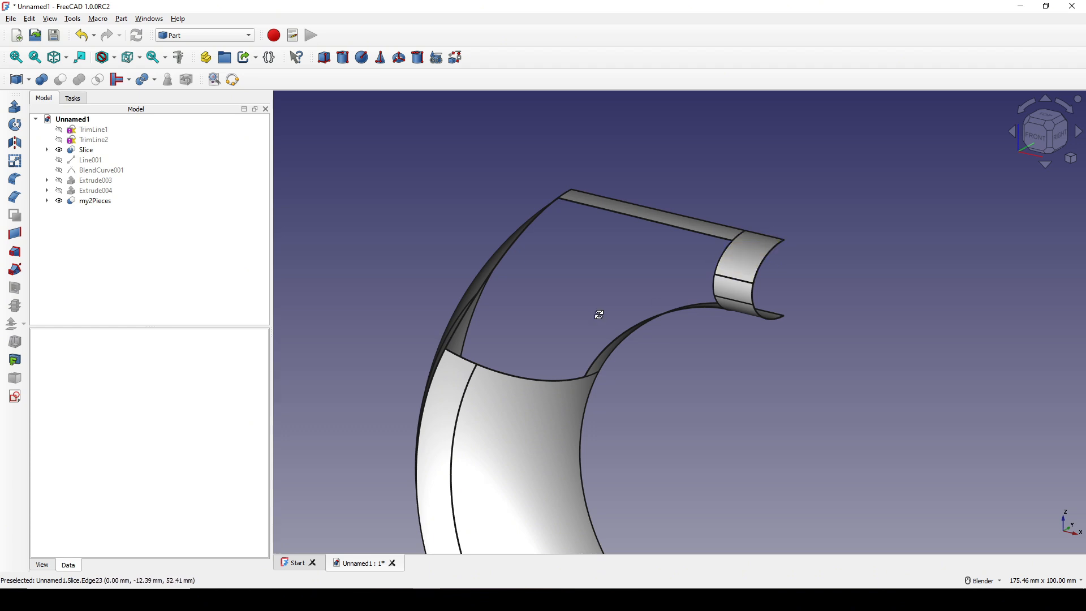
middle_click_drag(596, 310, 588, 268)
scroll(568, 267, "up", 1)
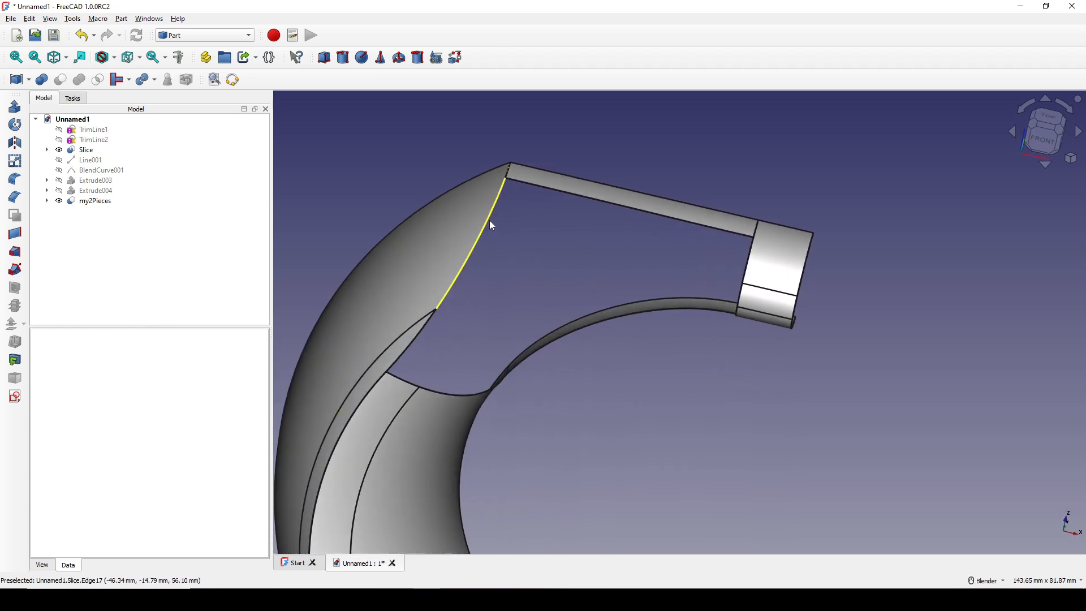
middle_click_drag(491, 221, 517, 232)
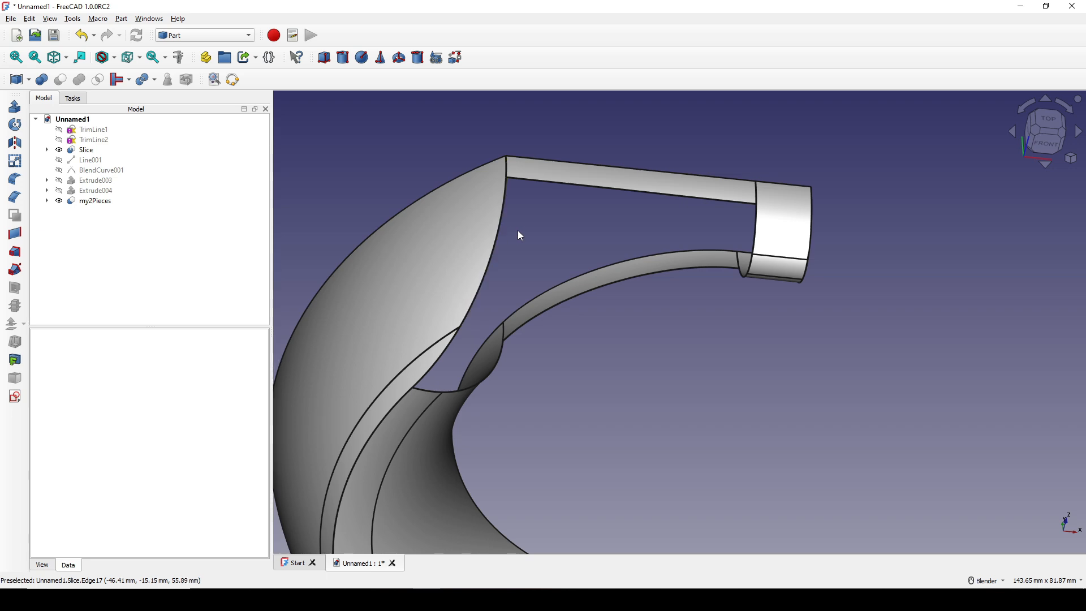
scroll(518, 230, "up", 1)
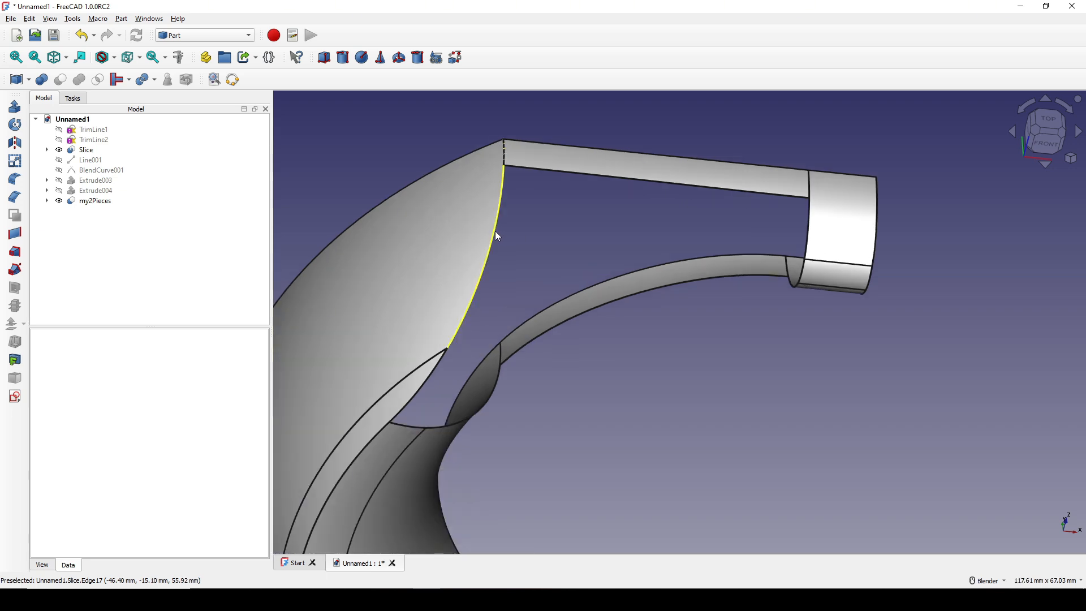
- Mark the strips' inner corners and trace the adjoining ring edges on a screen capture, and discard the capture
key("Print")
left_click_drag(299, 88, 927, 485)
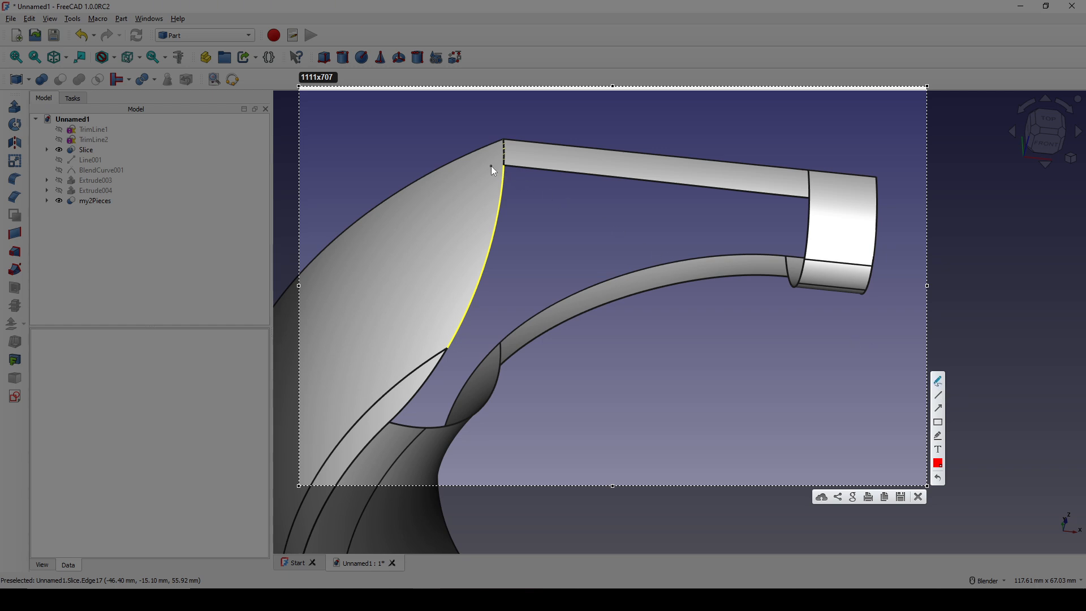
left_click_drag(485, 164, 525, 168)
left_click_drag(799, 196, 872, 203)
left_click_drag(489, 364, 522, 370)
left_click_drag(779, 278, 824, 273)
mouse_move(504, 167)
left_mouse_down()
mouse_move(483, 264)
mouse_move(442, 348)
mouse_move(495, 394)
left_mouse_up()
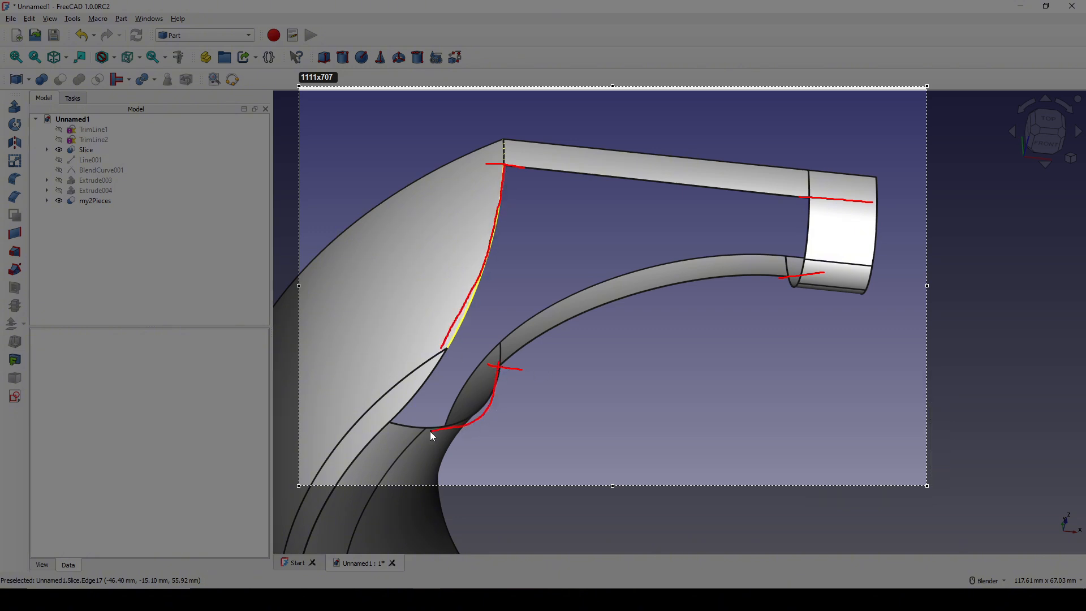
left_click_drag(430, 431, 425, 432)
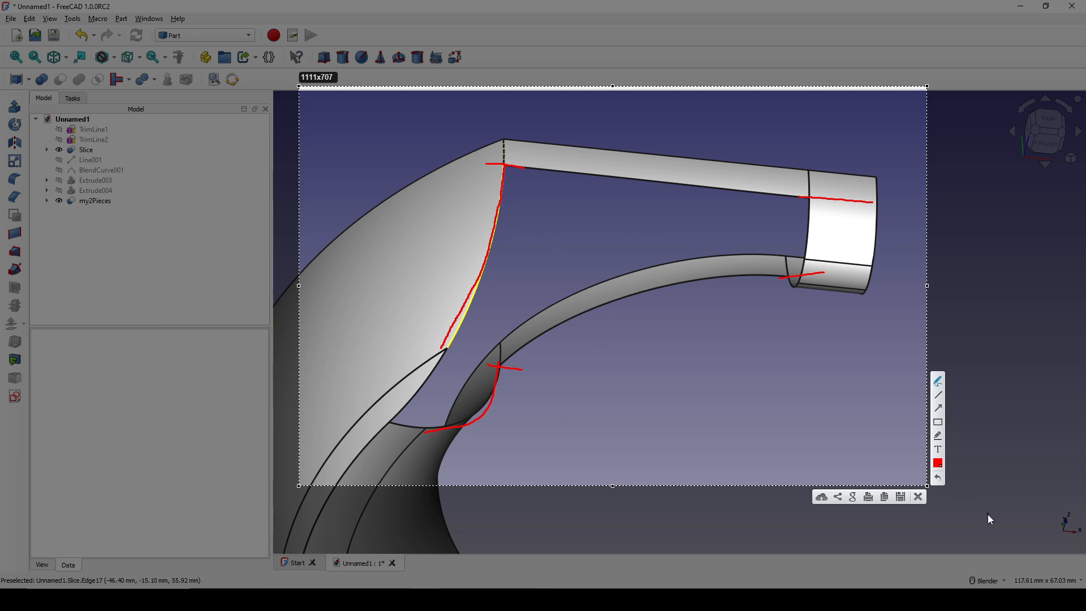
left_click(918, 497)
- Create a sketch on the XY plane and draw a horizontal line across the whole part, about 8.7 mm below the horizontal axis
scroll(731, 349, "down", 3)
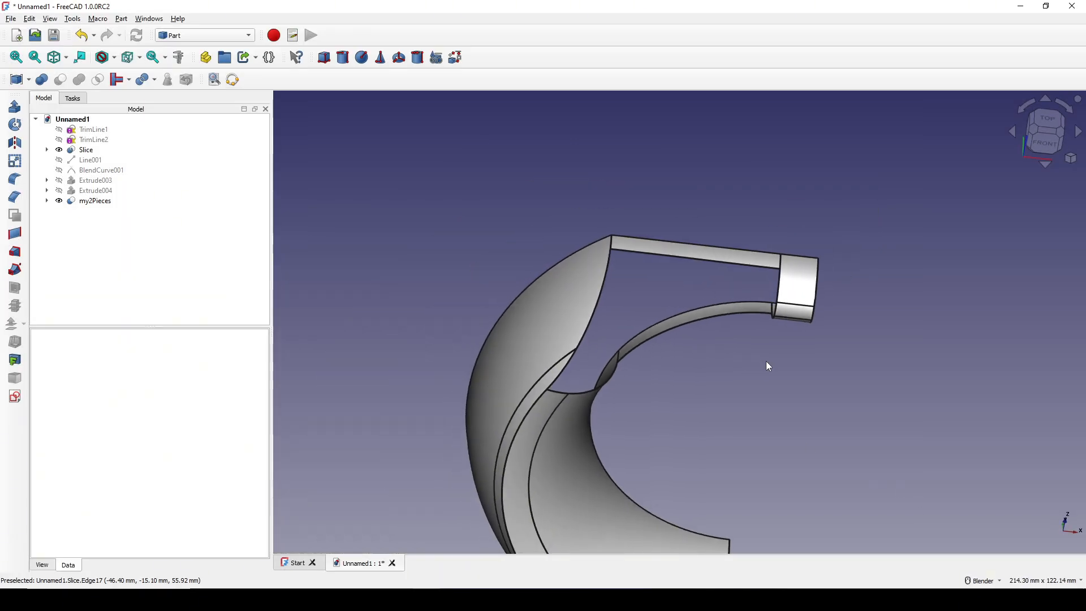
middle_click_drag(766, 362, 749, 362, "shift")
middle_click_drag(841, 332, 756, 260, "shift")
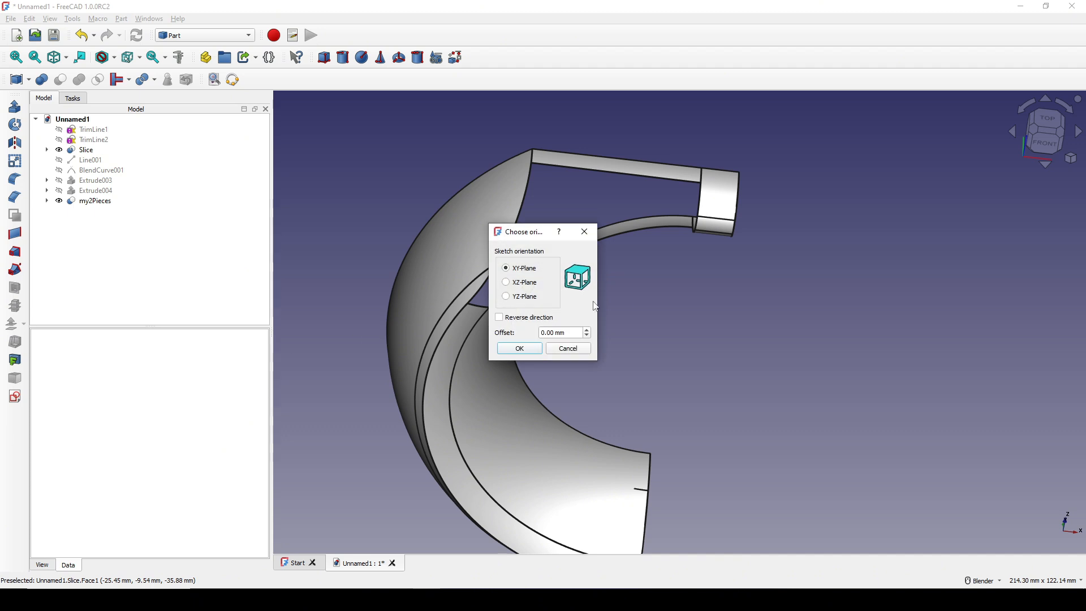
left_click(535, 352)
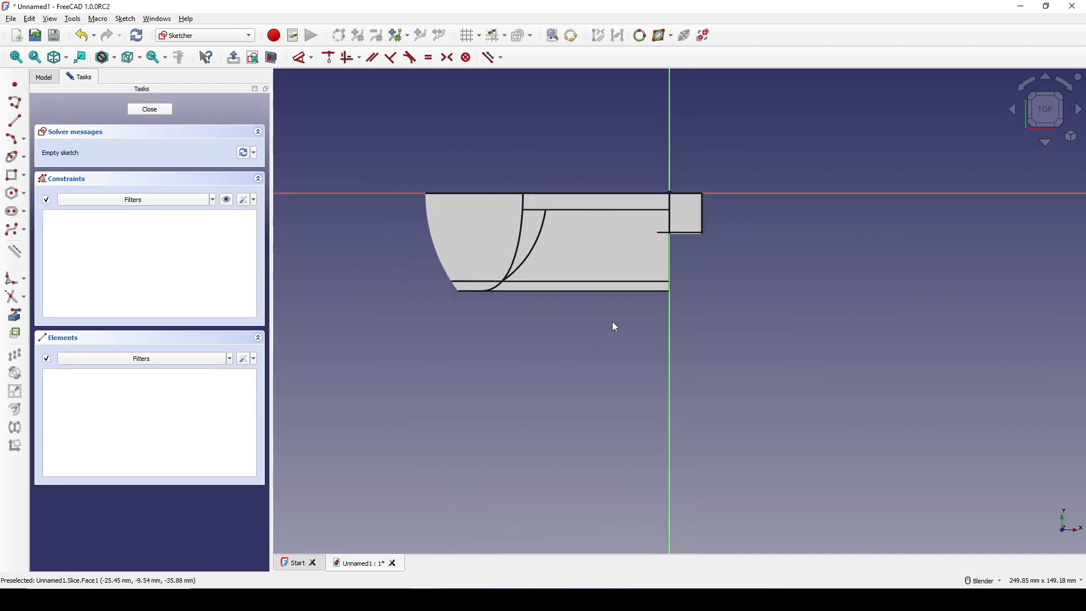
left_click(15, 121)
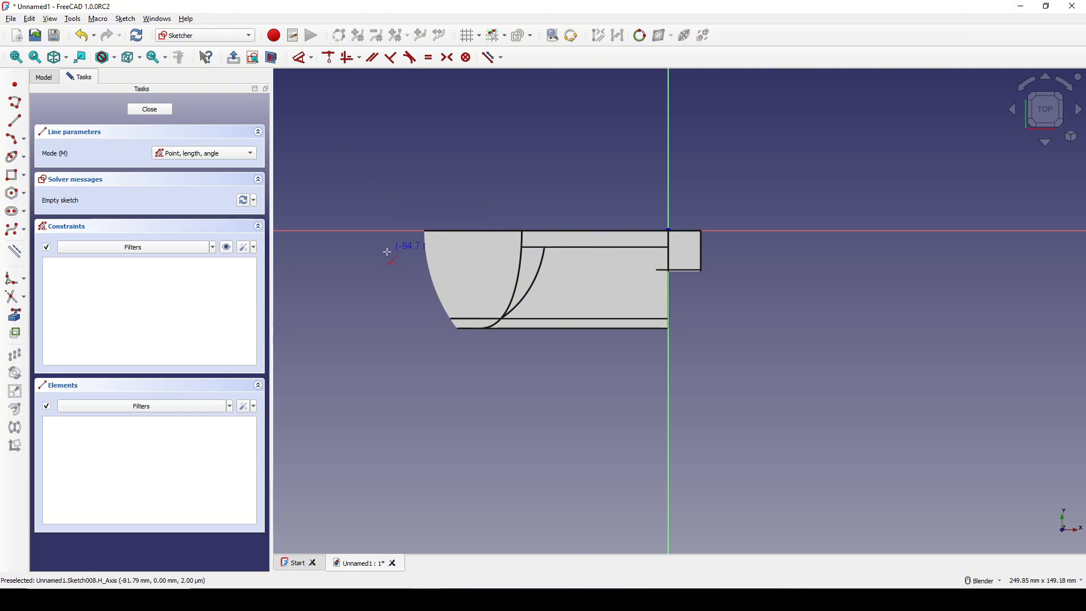
left_click(364, 259)
left_click(832, 252)
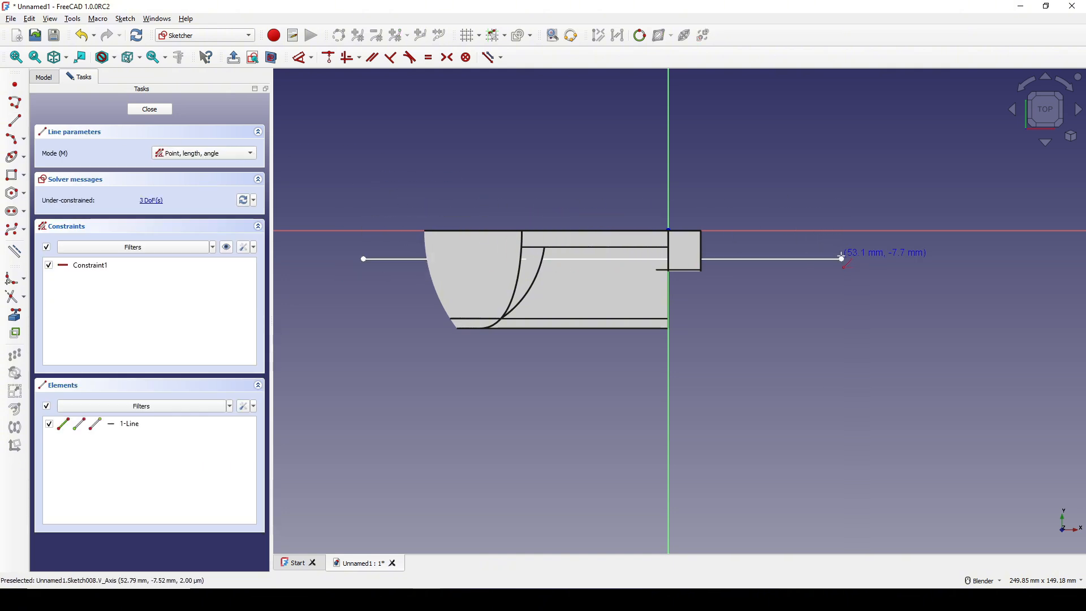
- Mark the strip's width as 5 on a screen capture of the sketch, and discard the capture
scroll(780, 270, "up", 3)
middle_click_drag(519, 278, 540, 293, "shift")
scroll(651, 270, "up", 1)
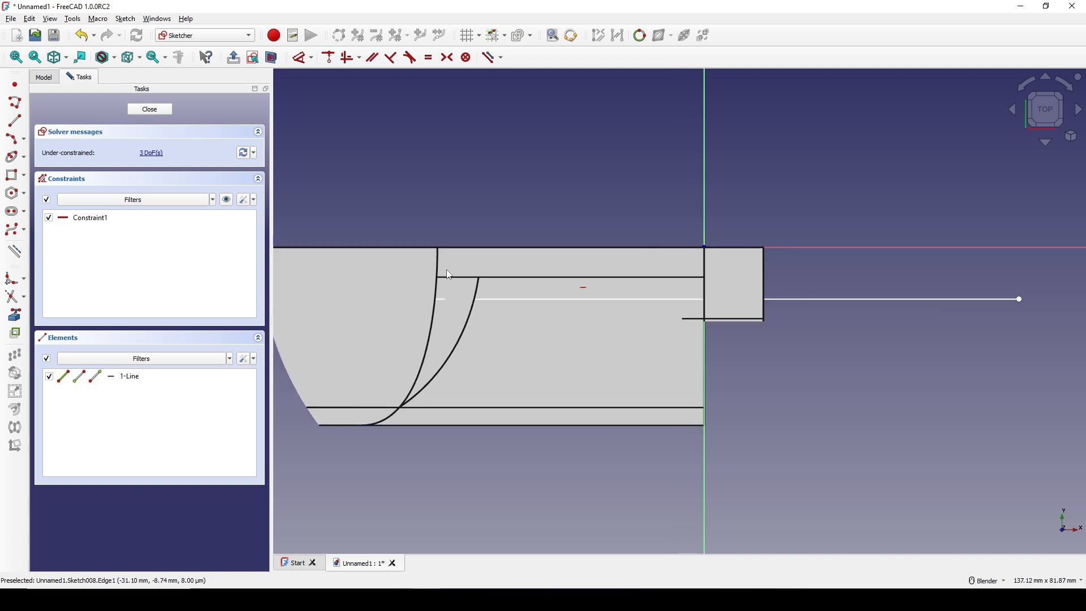
key("Print")
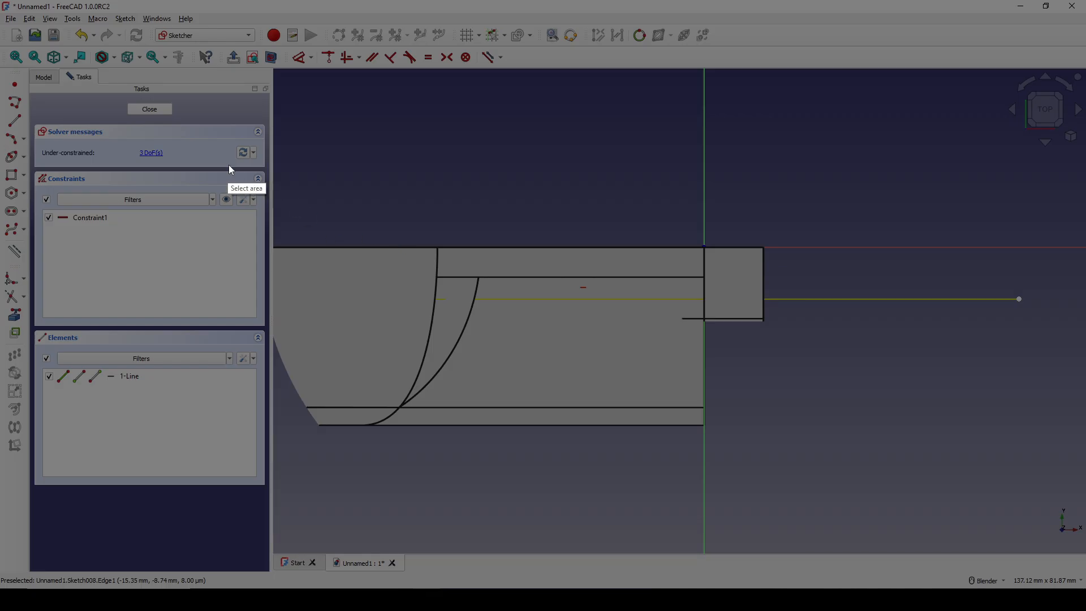
left_click_drag(243, 167, 853, 510)
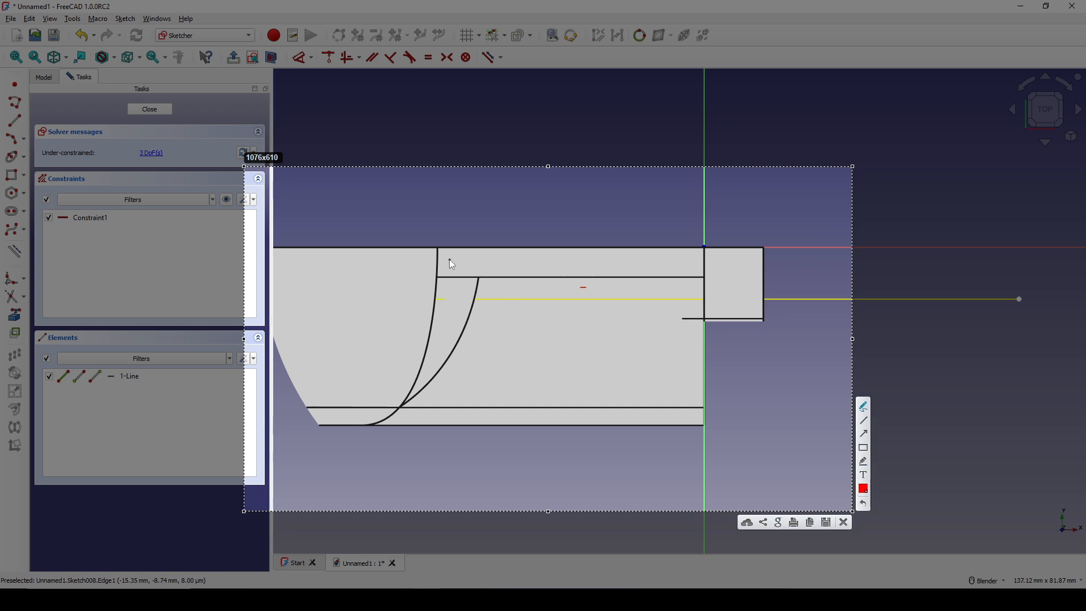
mouse_move(441, 249)
left_mouse_down()
mouse_move(436, 277)
mouse_move(486, 286)
mouse_move(475, 287)
left_mouse_up()
left_click_drag(475, 256, 494, 256)
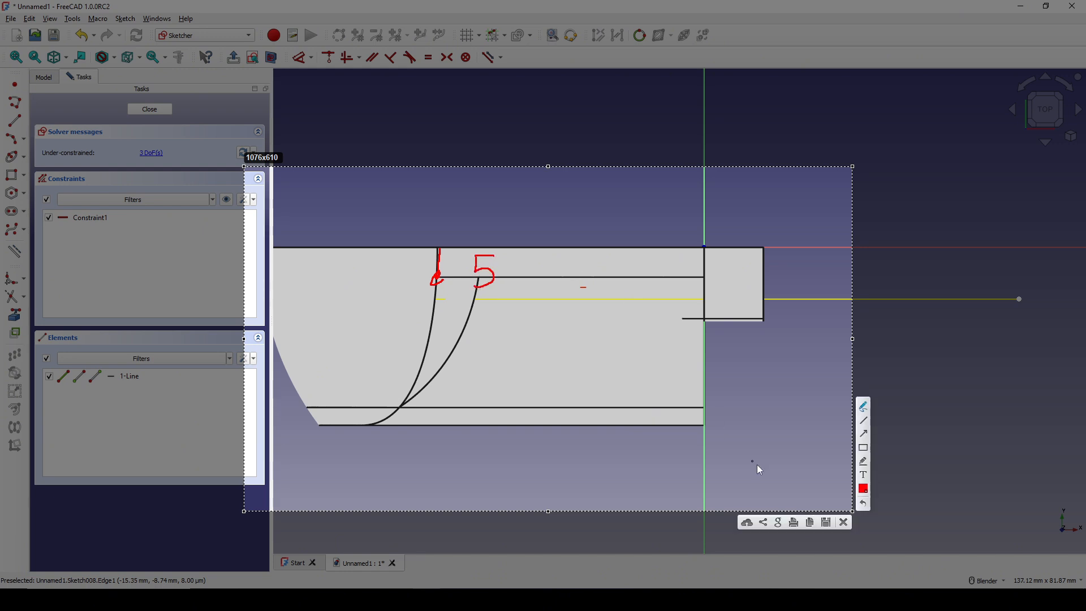
left_click(844, 522)
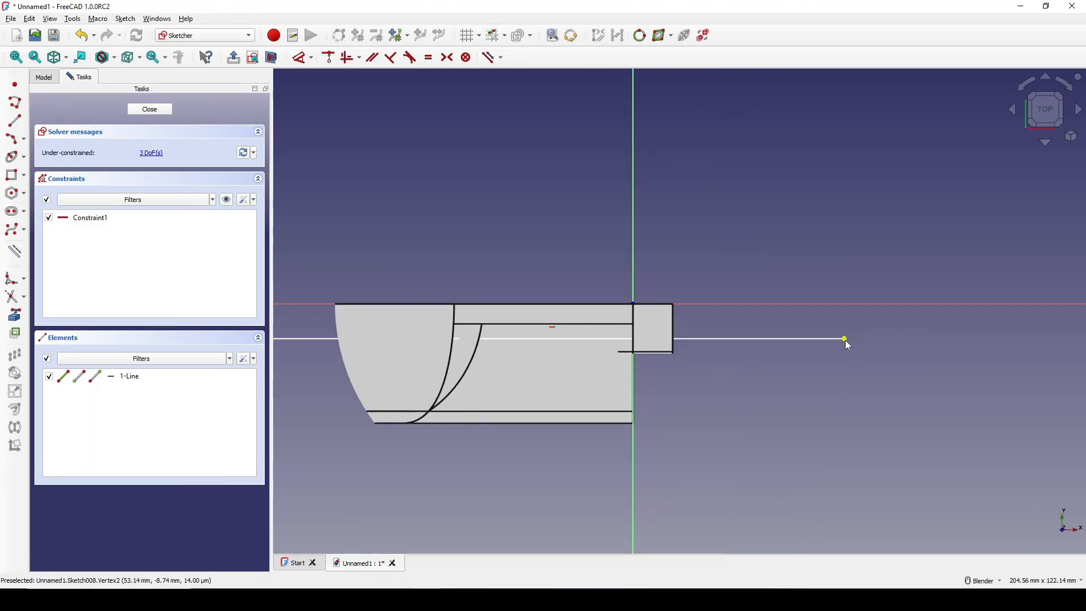
- Constrain the horizontal line to a distance of 5 mm from the horizontal axis and finish the sketch
left_click(846, 341)
key("d")
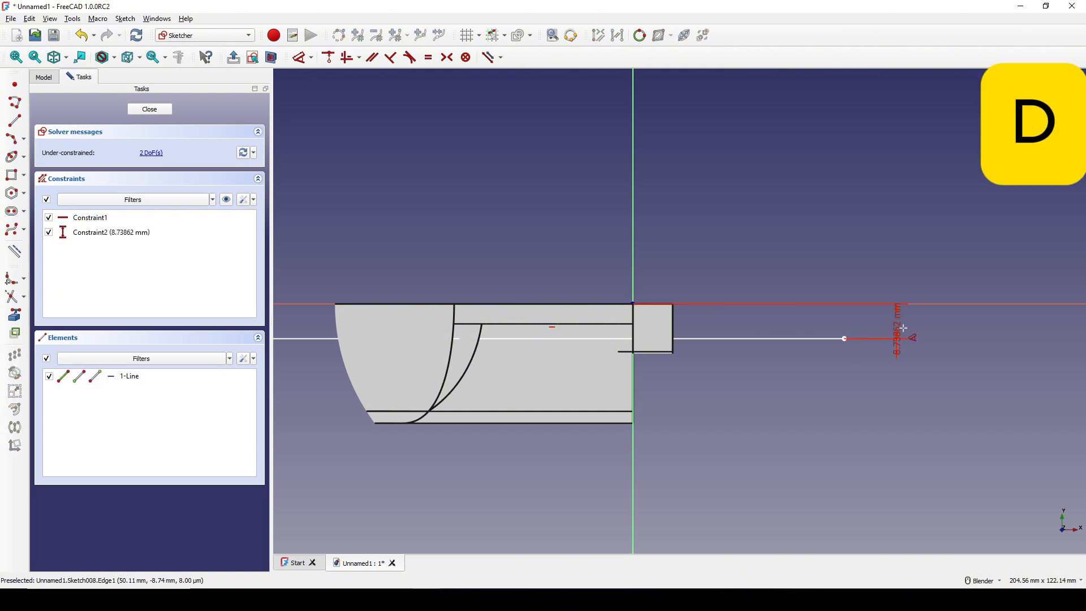
left_click(905, 331)
type("5")
left_click(980, 399)
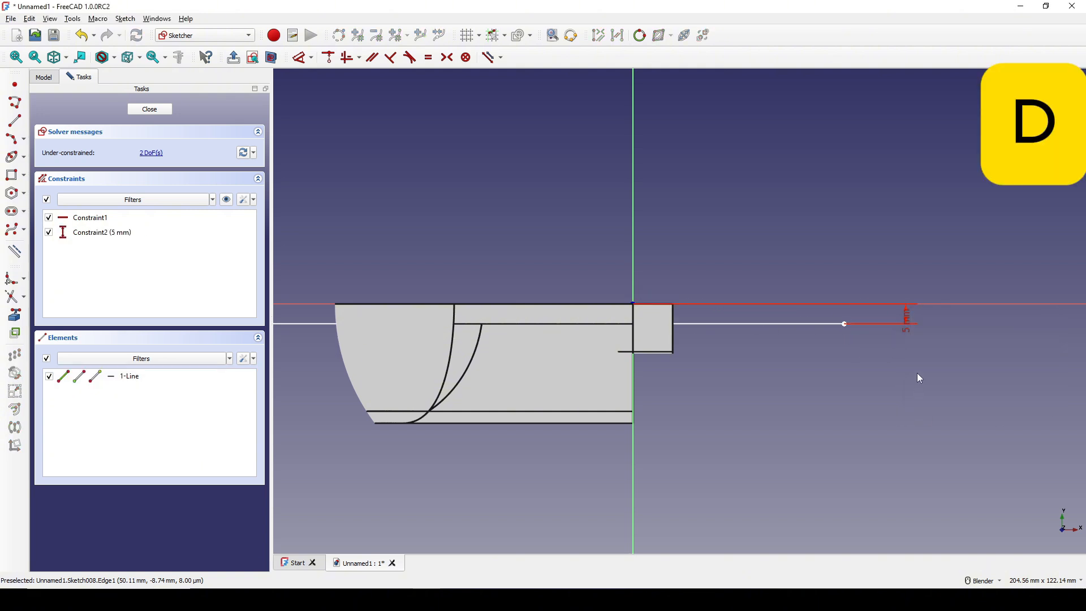
left_click_drag(904, 326, 905, 236)
scroll(823, 259, "down", 1)
middle_click_drag(820, 258, 838, 271, "shift")
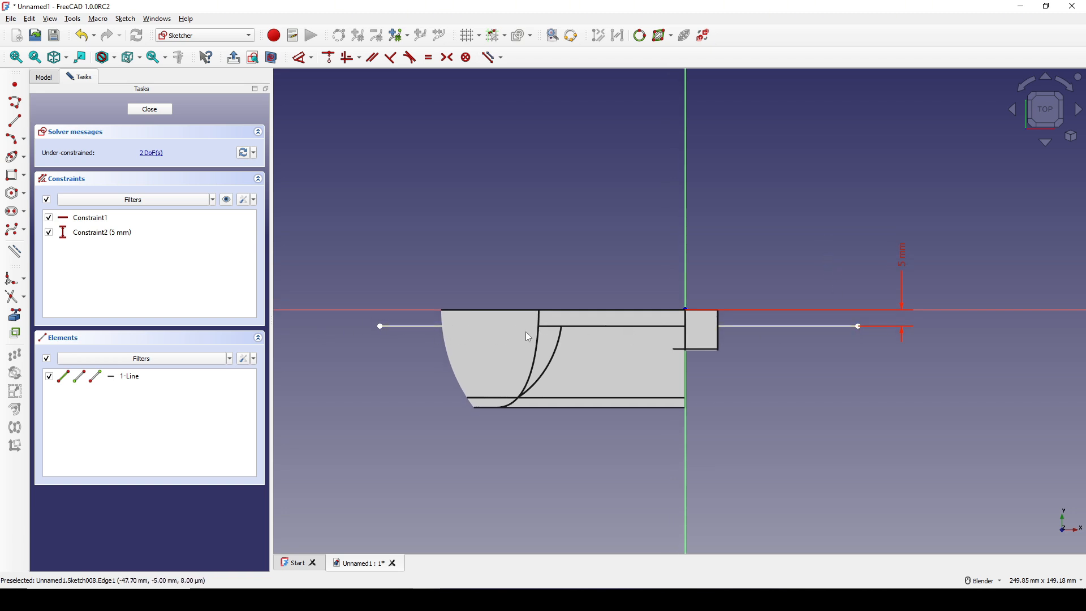
left_click(149, 110)
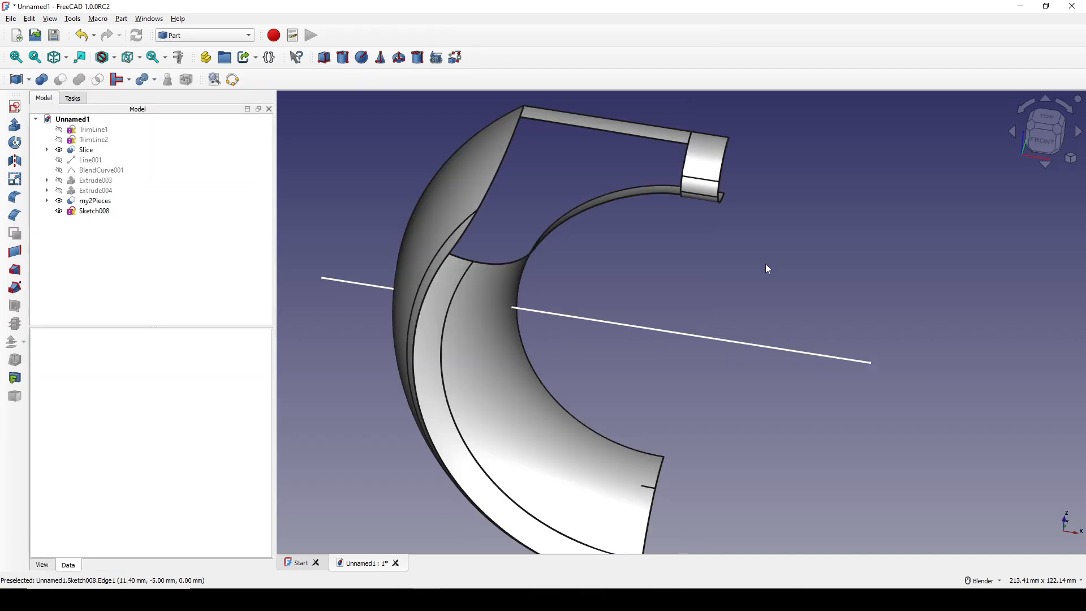
- Extrude the line sketch 100 mm symmetrically along its normal as a surface
middle_click_drag(642, 301, 650, 277, "shift")
scroll(651, 278, "down", 2)
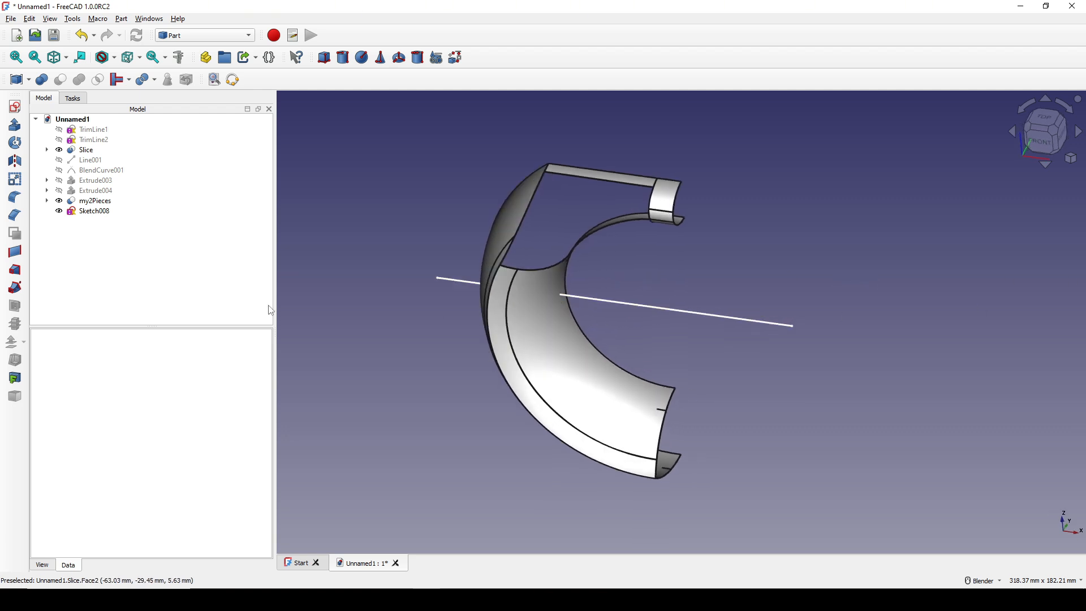
left_click(97, 212)
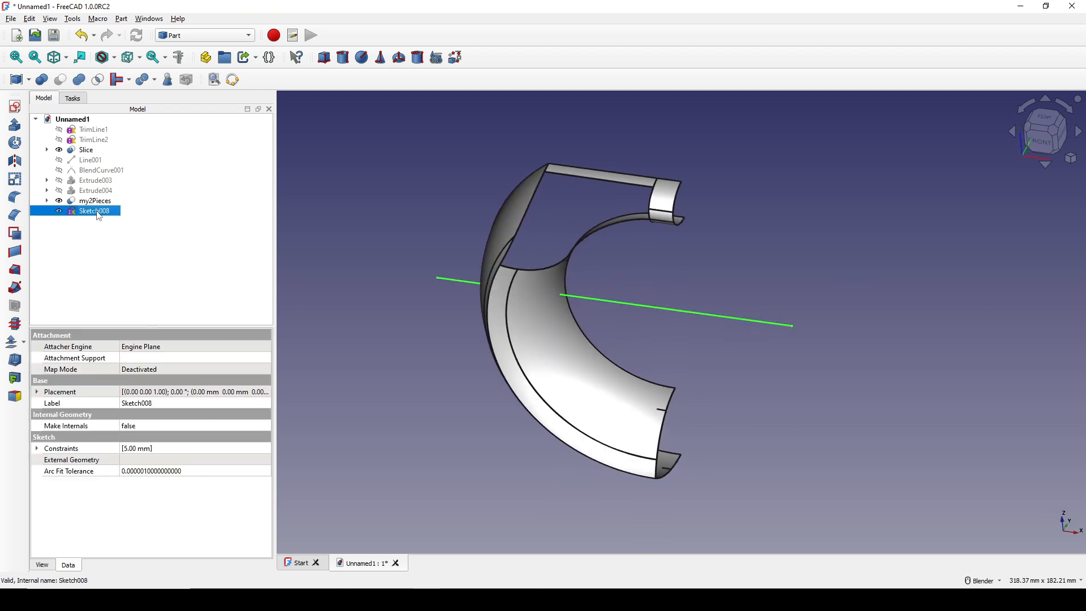
left_click(21, 128)
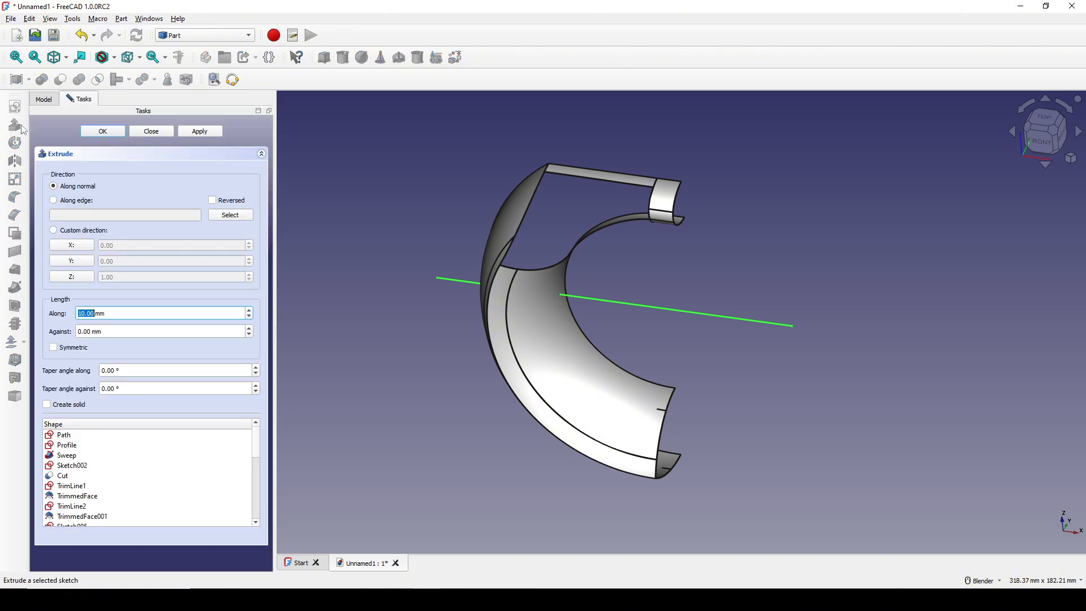
triple_click(94, 313)
left_click(53, 347)
left_click(103, 133)
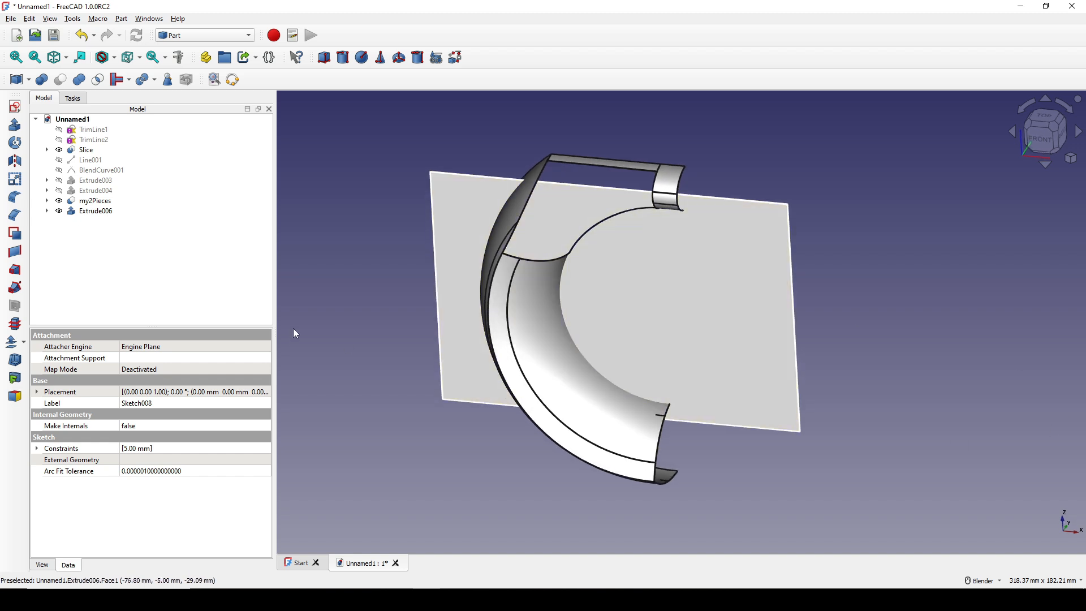
- Set the forward length of the extruded cutting plane to 200 mm
left_click(96, 211)
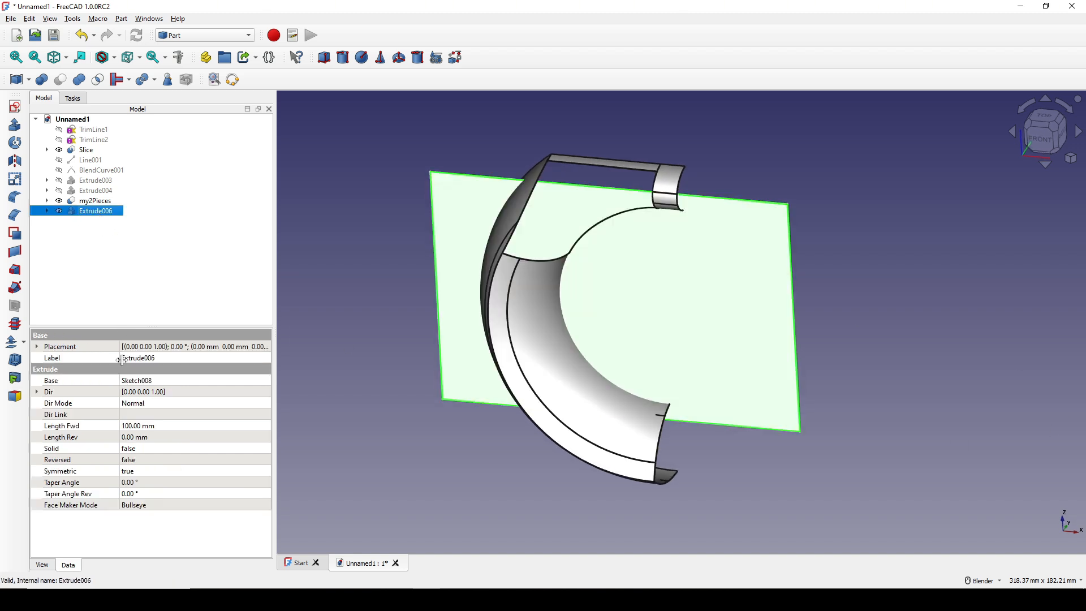
left_click(141, 427)
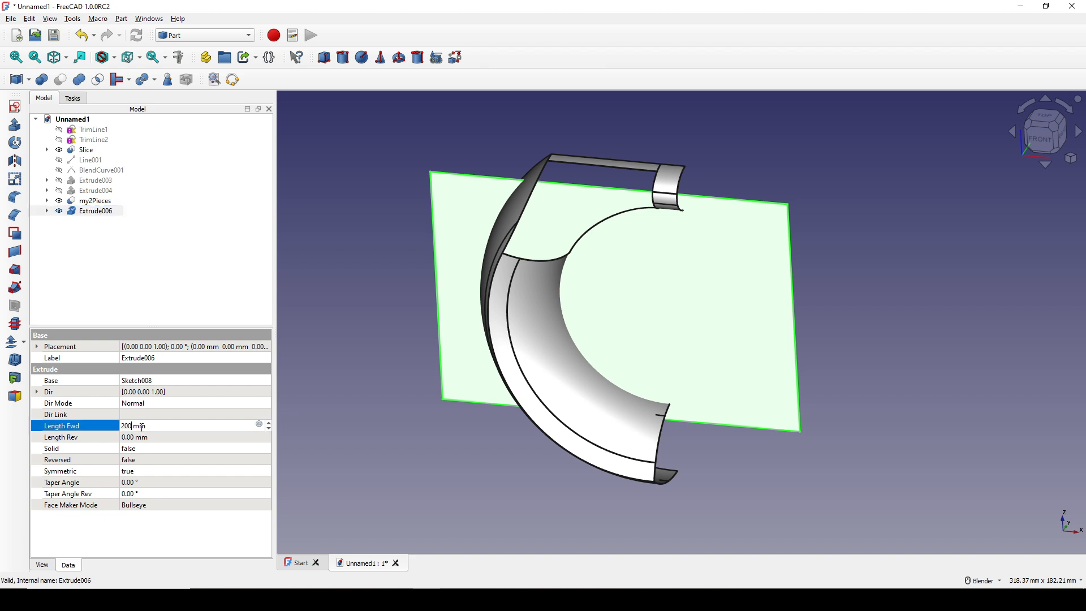
left_click(374, 366)
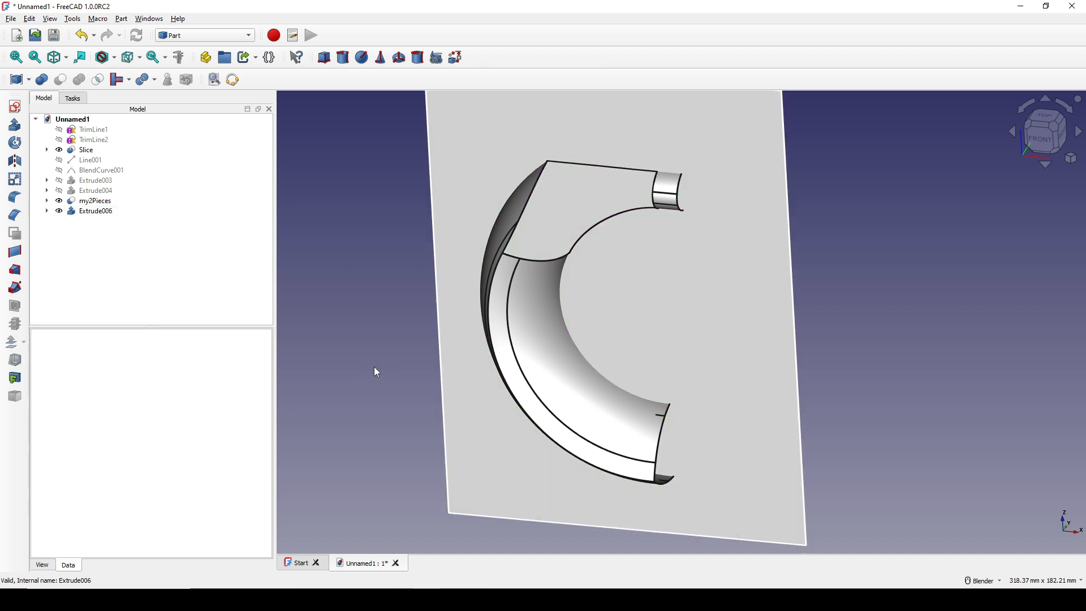
- Slice the existing Slice object with the extruded plane Extrude006 into a compound
middle_click_drag(886, 361, 650, 401)
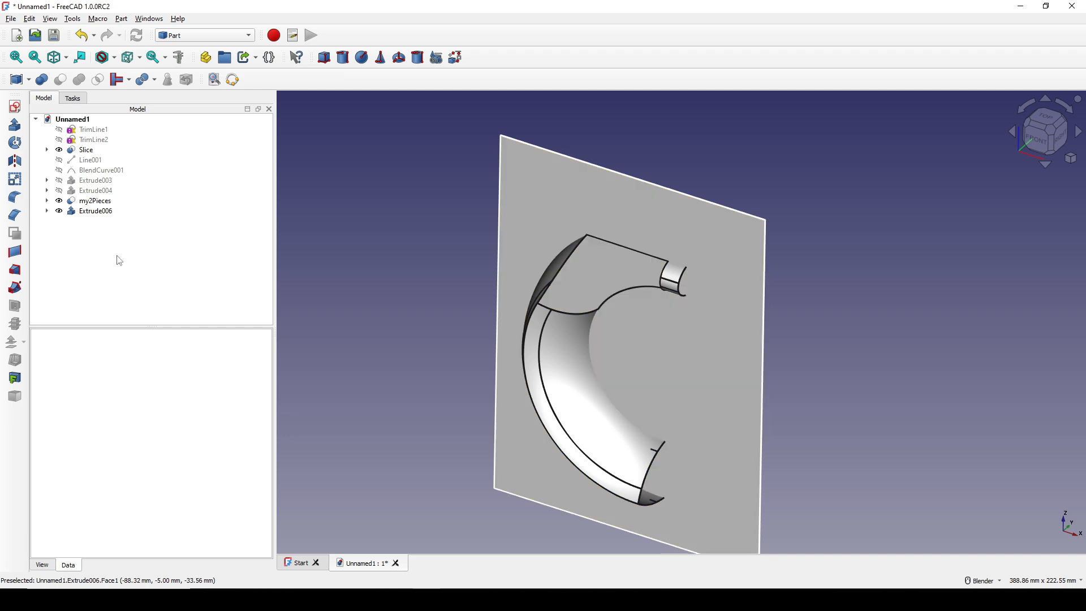
middle_click_drag(664, 344, 622, 308)
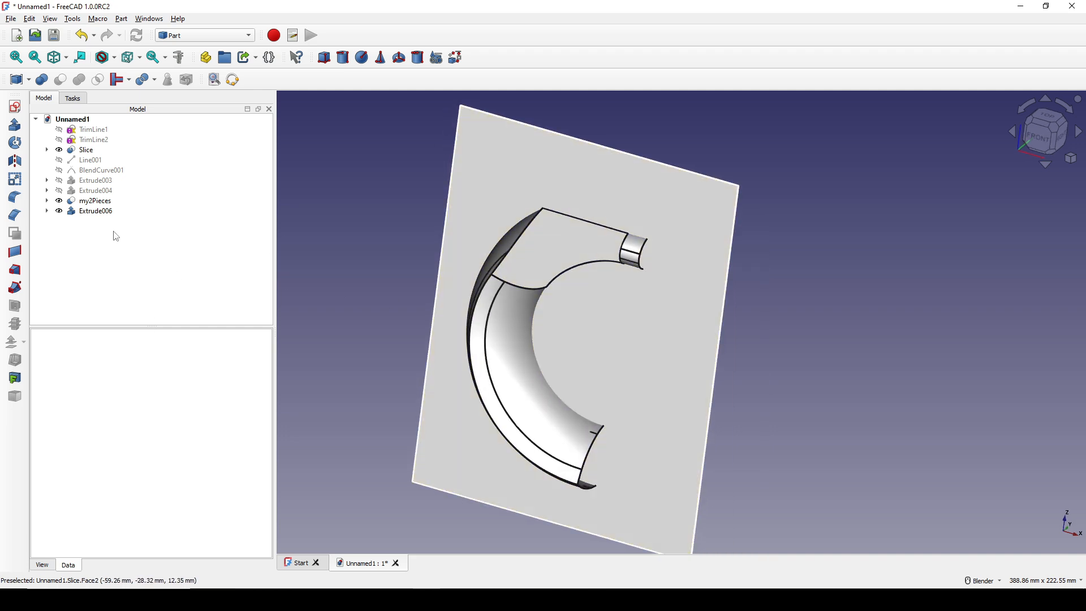
left_click(86, 150)
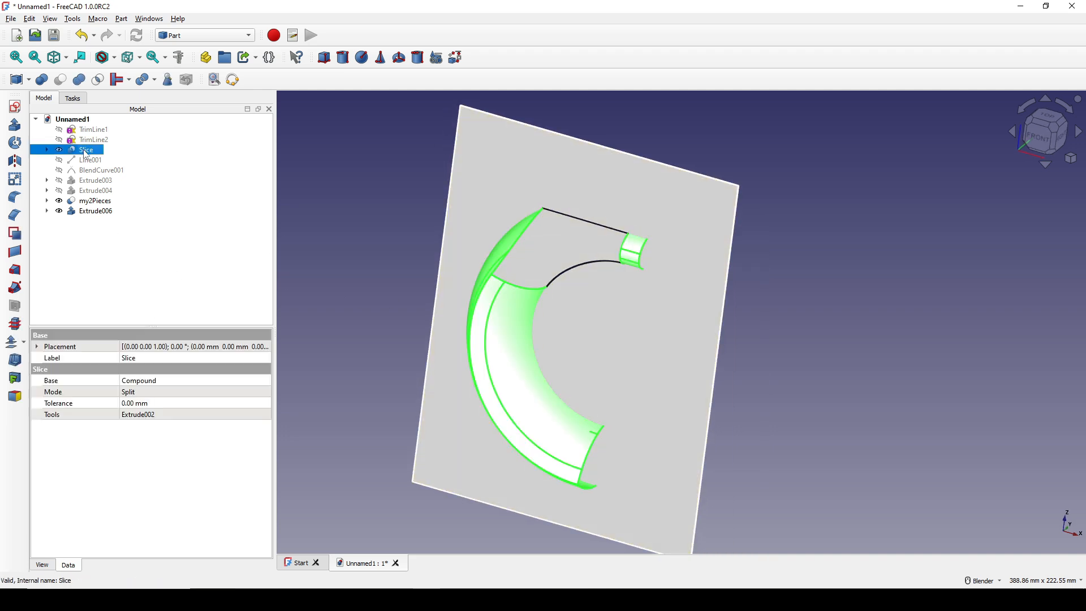
left_click(104, 214)
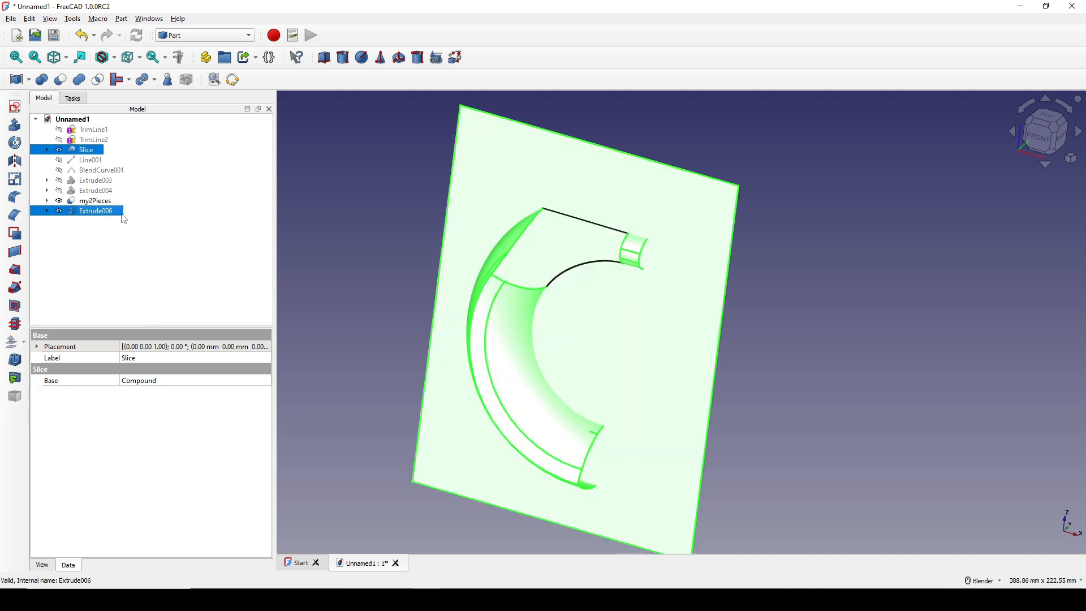
middle_click_drag(618, 296, 625, 319)
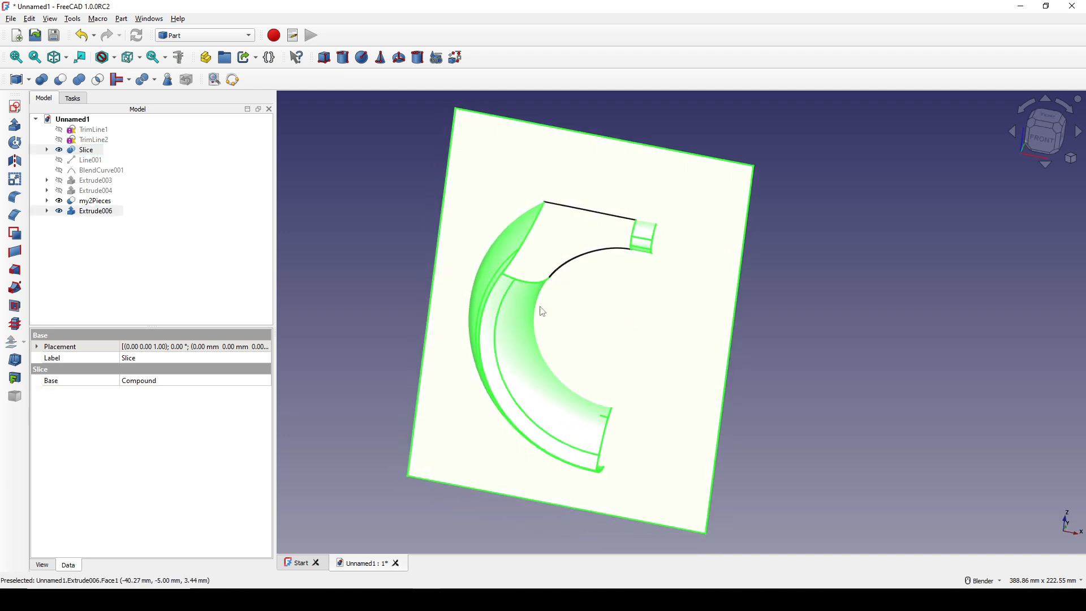
left_click(121, 19)
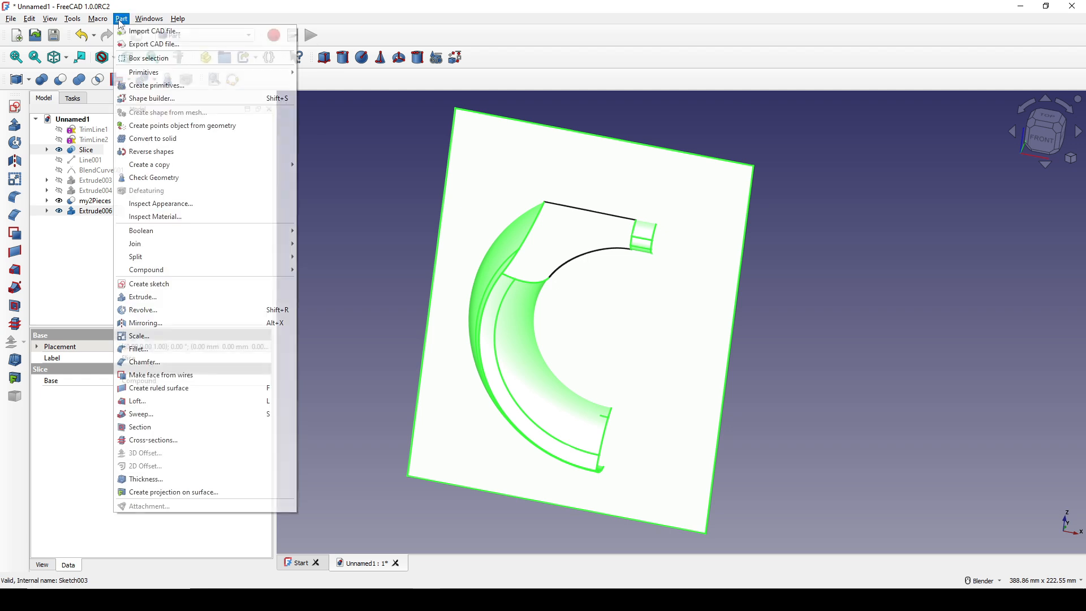
mouse_move(154, 262)
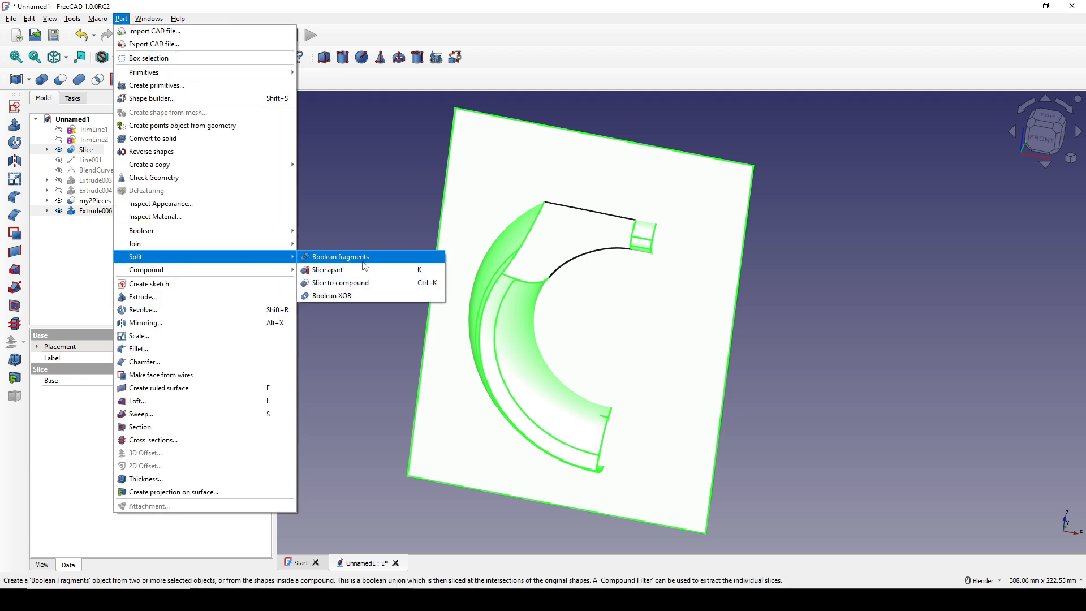
left_click(382, 283)
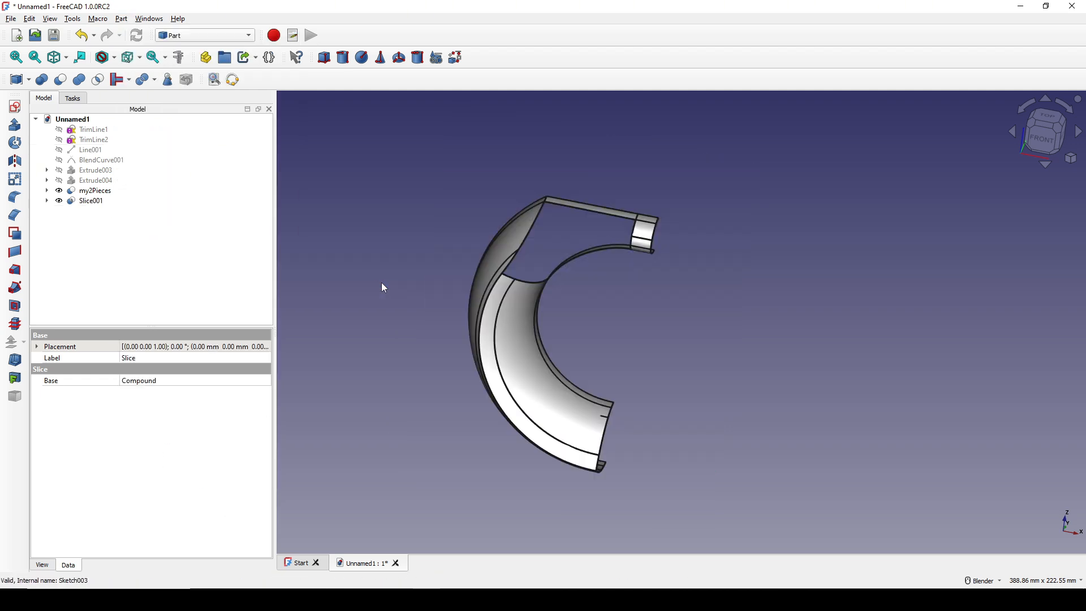
- Examine the newly split edges of the ring and small tube around the opening between the connecting strips
scroll(606, 296, "up", 2)
middle_click_drag(611, 307, 656, 366, "shift")
scroll(562, 252, "up", 6)
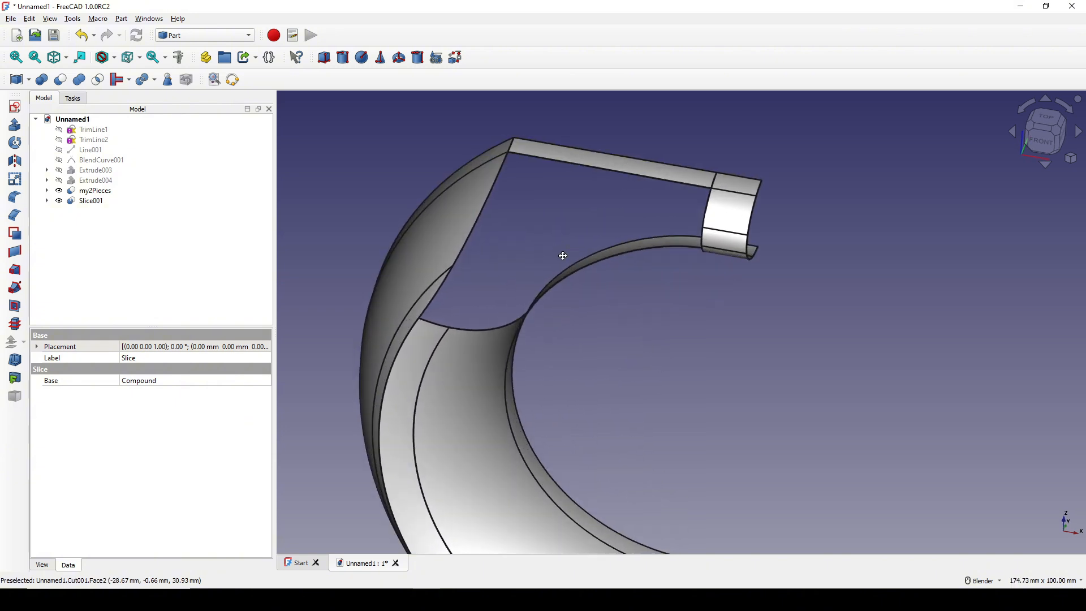
middle_click_drag(538, 292, 558, 283, "shift")
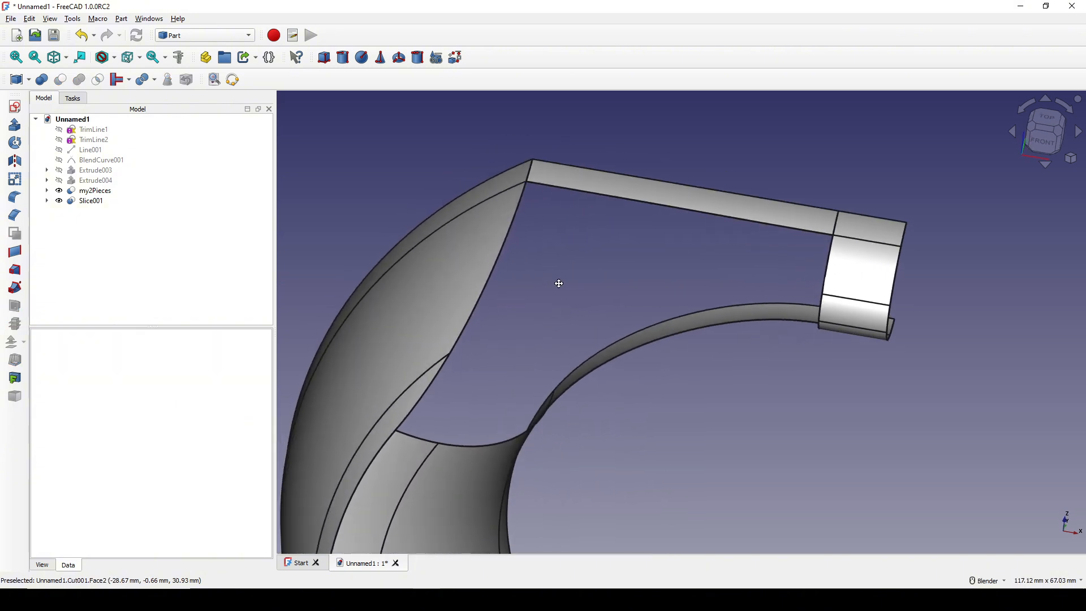
left_click(505, 254)
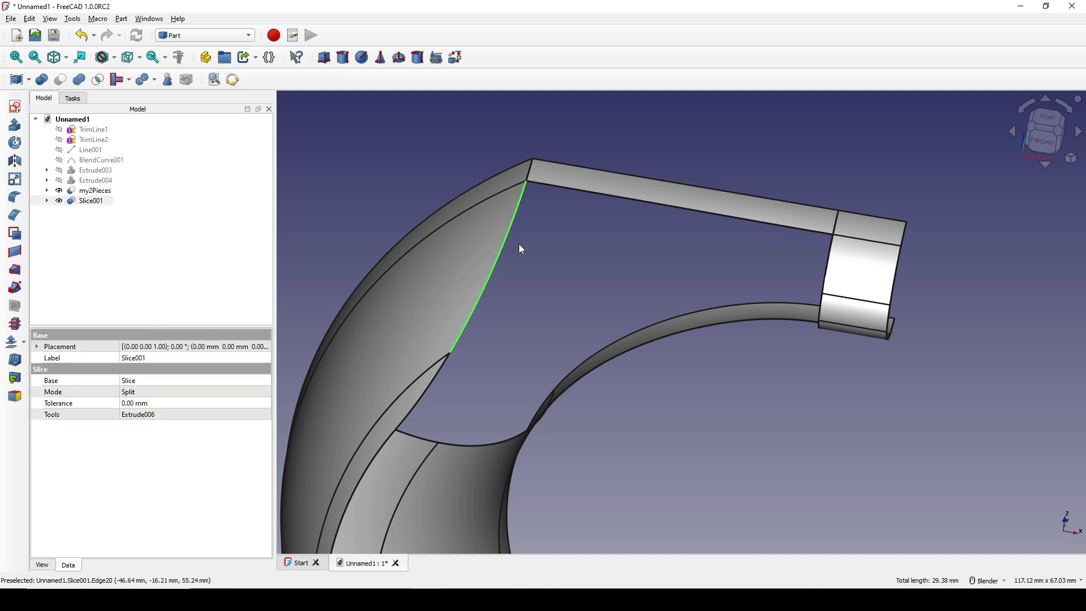
middle_click_drag(519, 243, 537, 260)
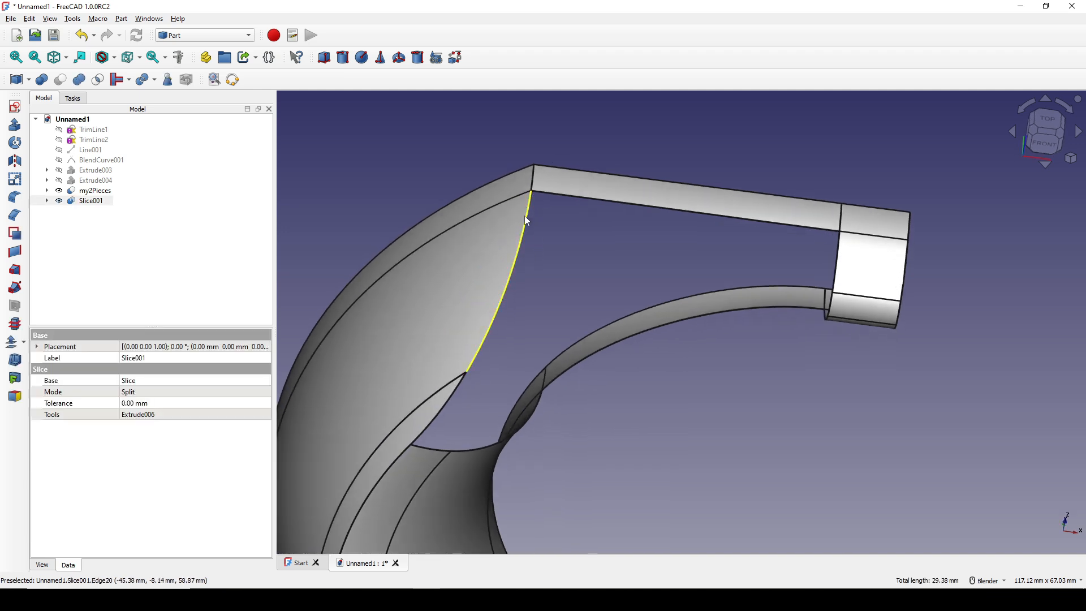
middle_click_drag(460, 353, 515, 370)
middle_click_drag(514, 370, 516, 318, "shift")
middle_click_drag(516, 318, 514, 310)
middle_click_drag(591, 308, 543, 339, "shift")
middle_click_drag(640, 329, 659, 331)
middle_click_drag(821, 360, 841, 344)
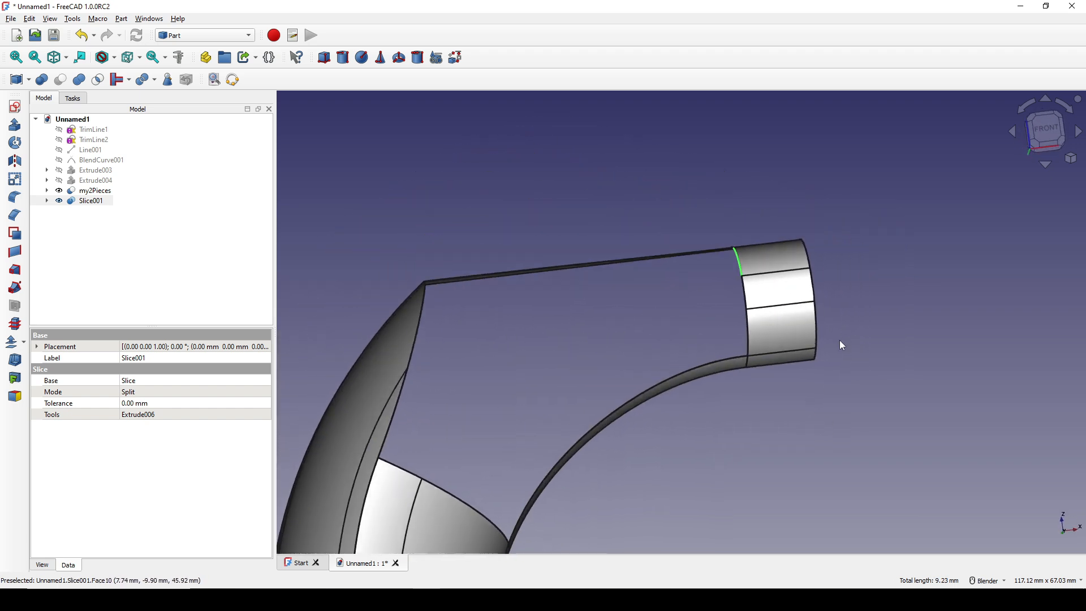
left_click(747, 348)
scroll(747, 419, "down", 1)
middle_click_drag(746, 419, 686, 336)
left_click(696, 470)
scroll(686, 337, "down", 2)
mouse_move(686, 338)
middle_mouse_down()
mouse_move(678, 368)
mouse_move(673, 307)
mouse_move(710, 296)
mouse_move(688, 322)
mouse_move(703, 334)
mouse_move(696, 339)
mouse_move(649, 332)
middle_mouse_up()
left_click(678, 368)
scroll(681, 370, "down", 2)
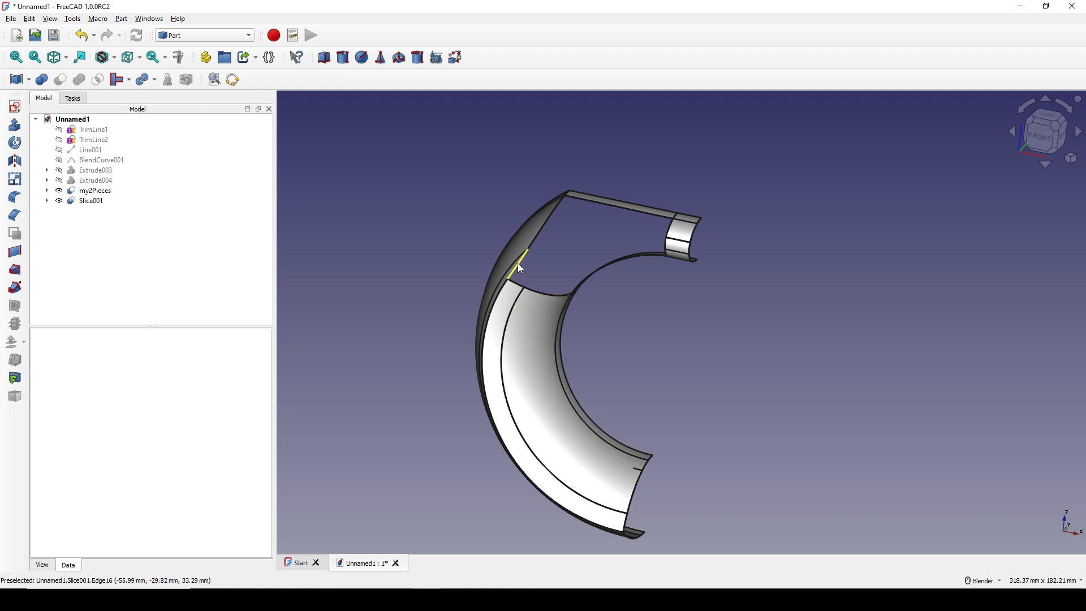
middle_click_drag(621, 311, 555, 286)
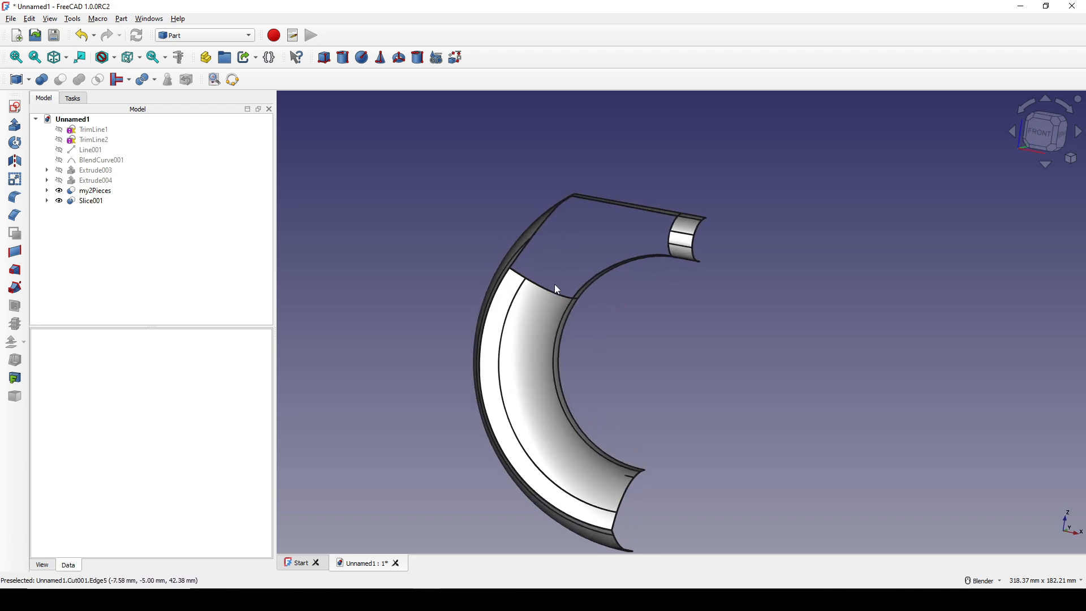
middle_click_drag(631, 307, 640, 368)
scroll(627, 337, "up", 2)
middle_click_drag(553, 315, 671, 341)
- Switch to the Curves workbench and combine my2Pieces and Slice001 into one parametric solid object
left_click(198, 34)
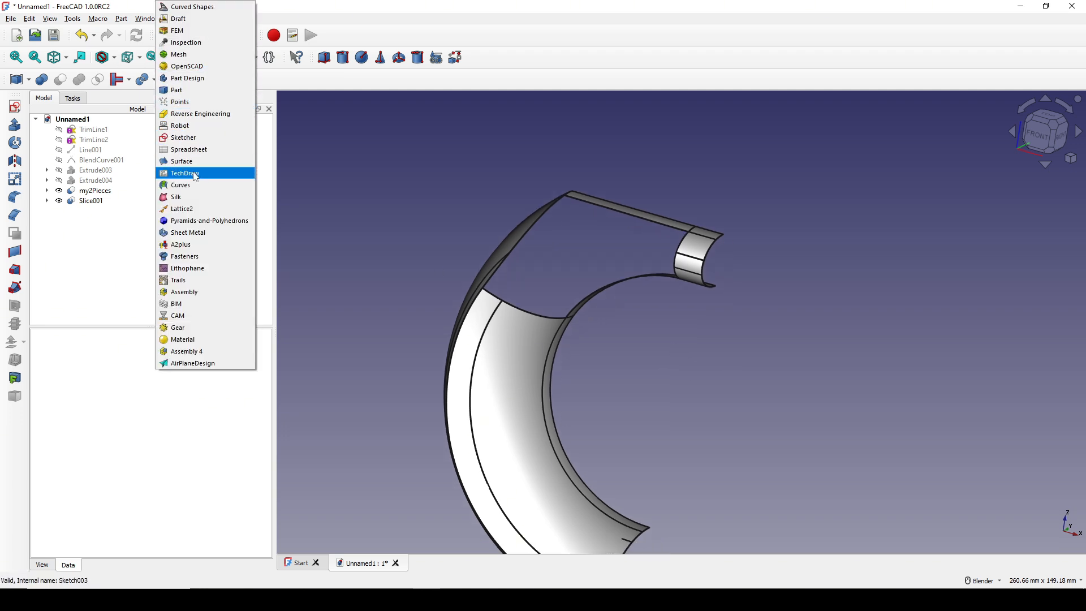
left_click(204, 185)
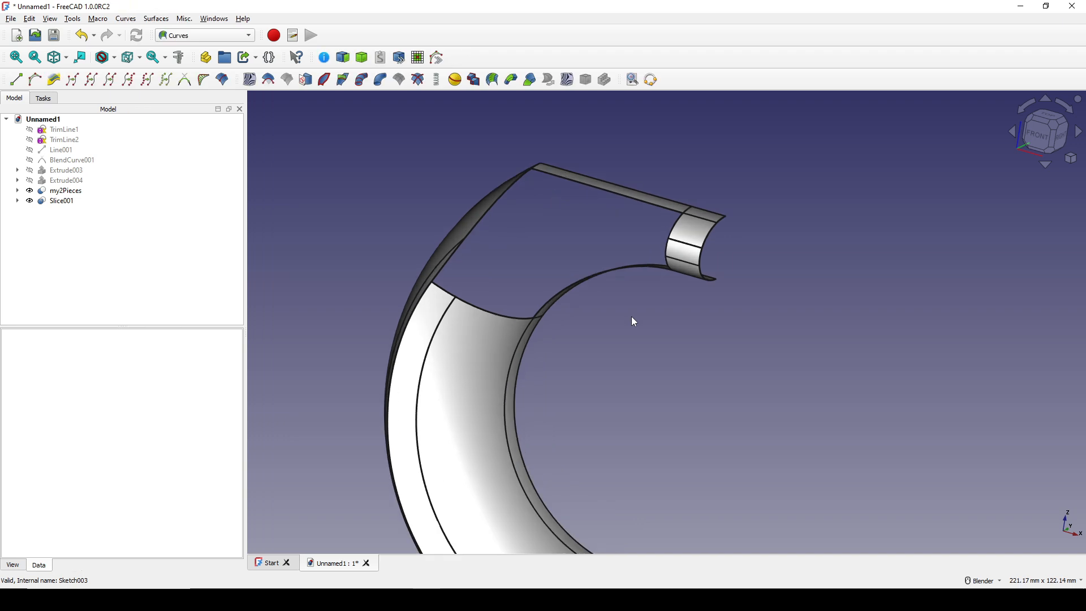
mouse_move(623, 322)
middle_mouse_down()
mouse_move(620, 301)
mouse_move(607, 310)
middle_mouse_up()
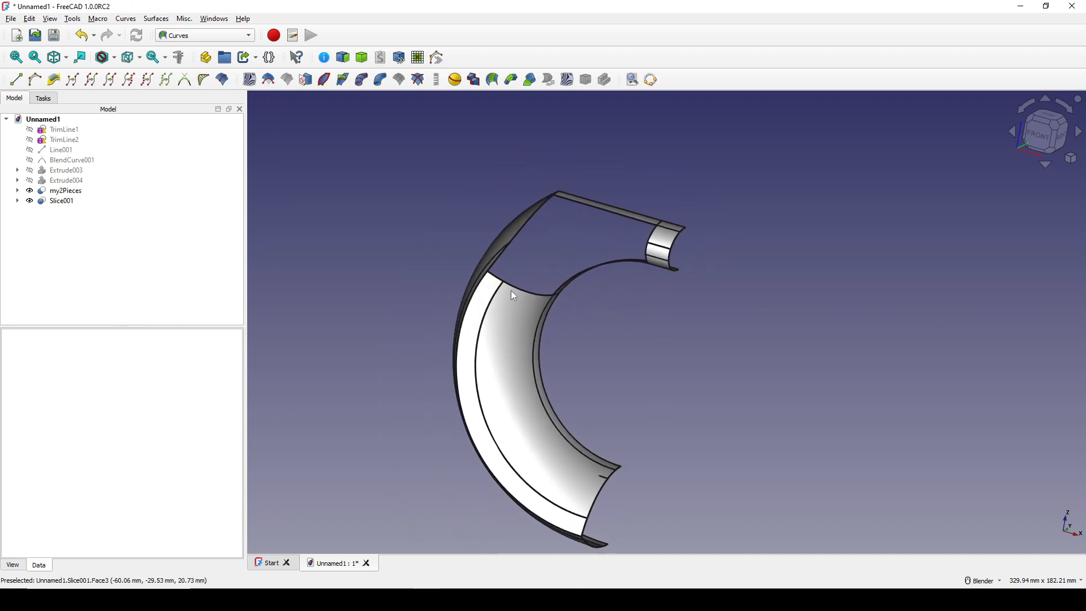
left_click(62, 201)
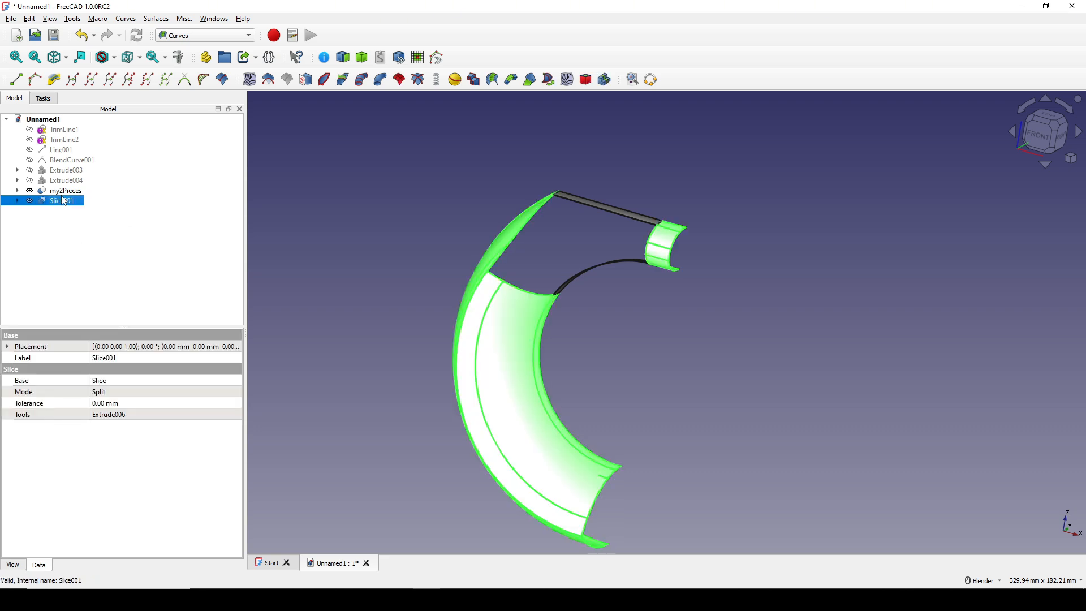
left_click(63, 191, "ctrl")
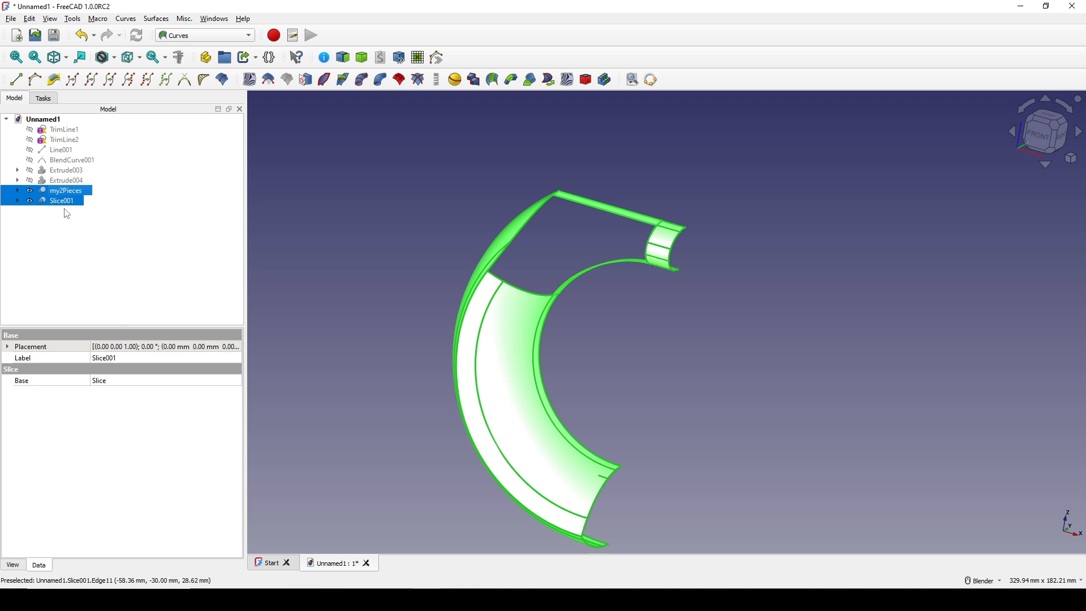
left_click(363, 62)
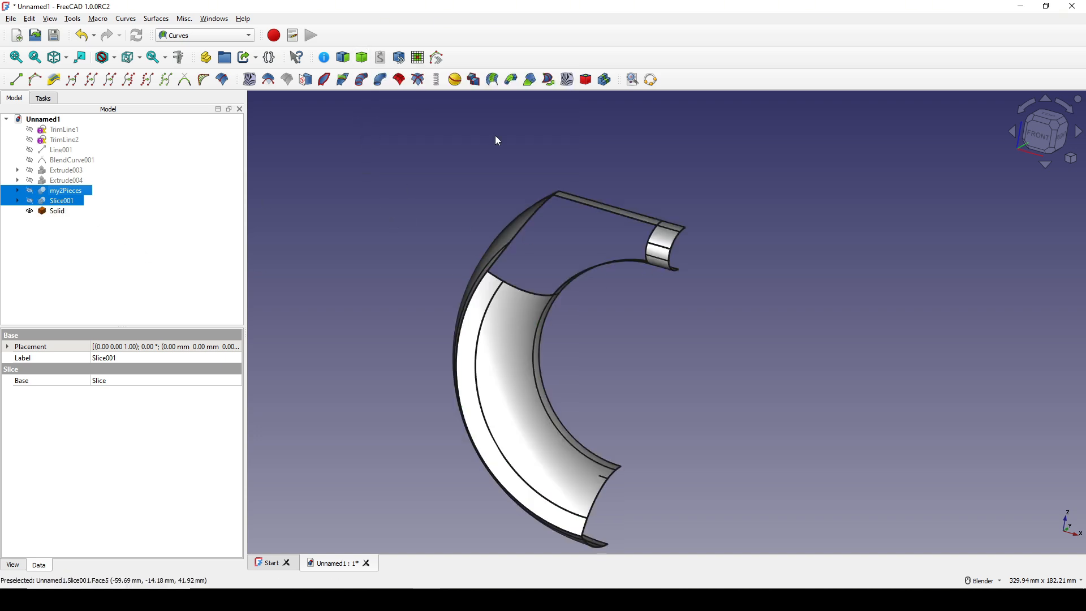
left_click(48, 213)
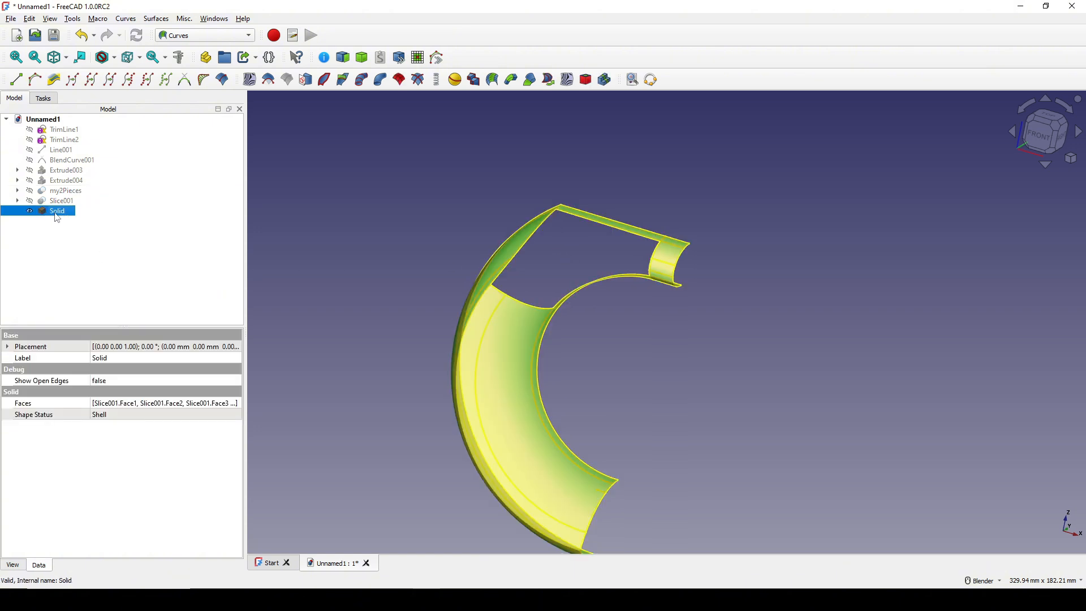
mouse_move(650, 366)
middle_mouse_down()
mouse_move(543, 342)
mouse_move(649, 363)
middle_mouse_up()
left_click(555, 287)
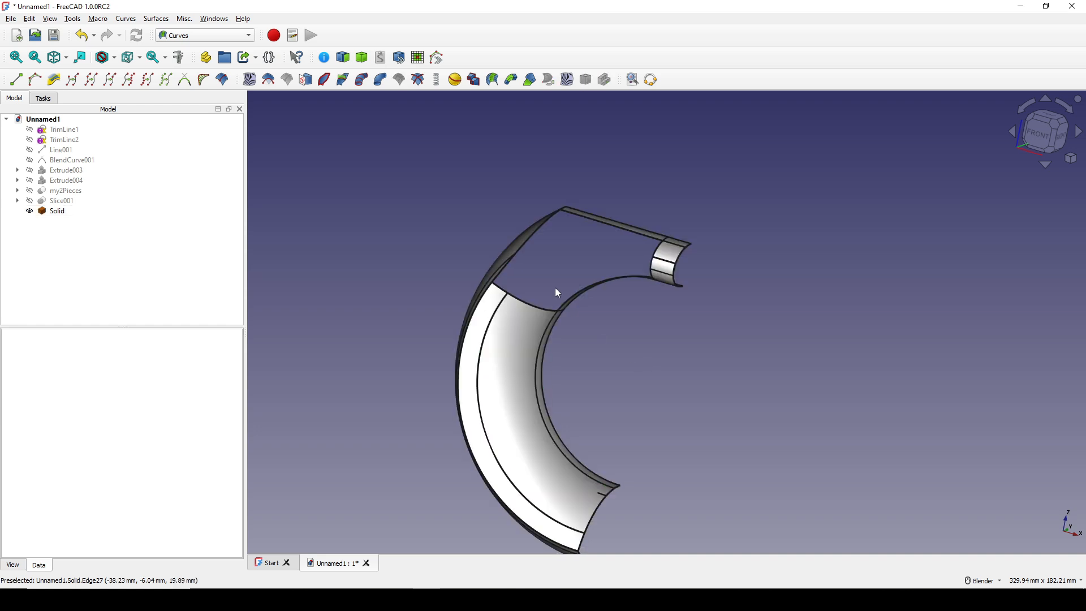
middle_click_drag(556, 290, 545, 314)
- Start a Filling in the Surface workbench, adding the upper strip's front edge and the four ring-opening edges as boundaries
left_click(218, 36)
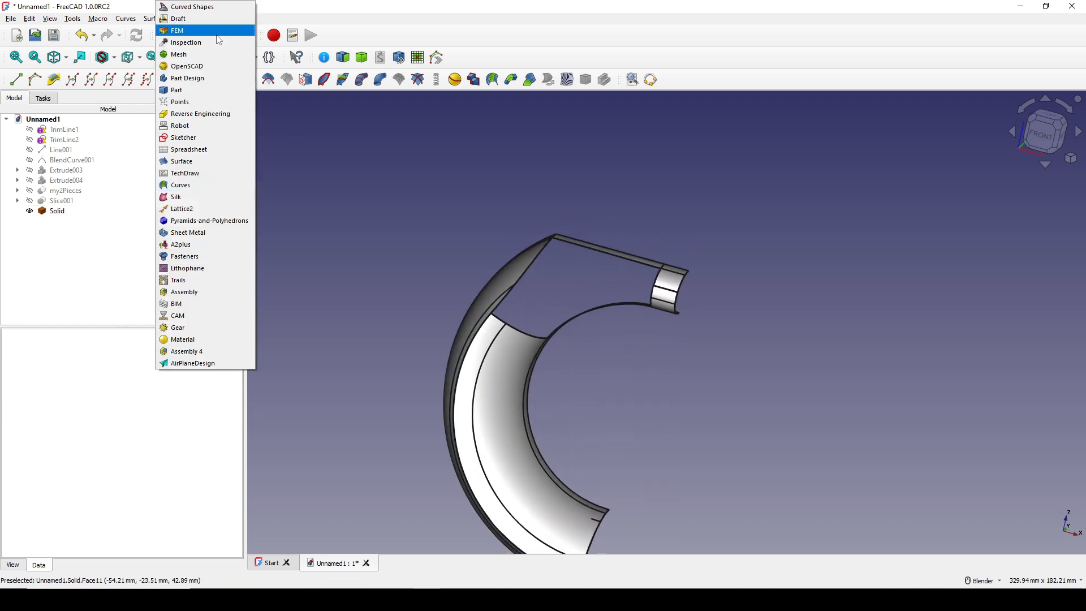
left_click(224, 161)
scroll(637, 302, "up", 2)
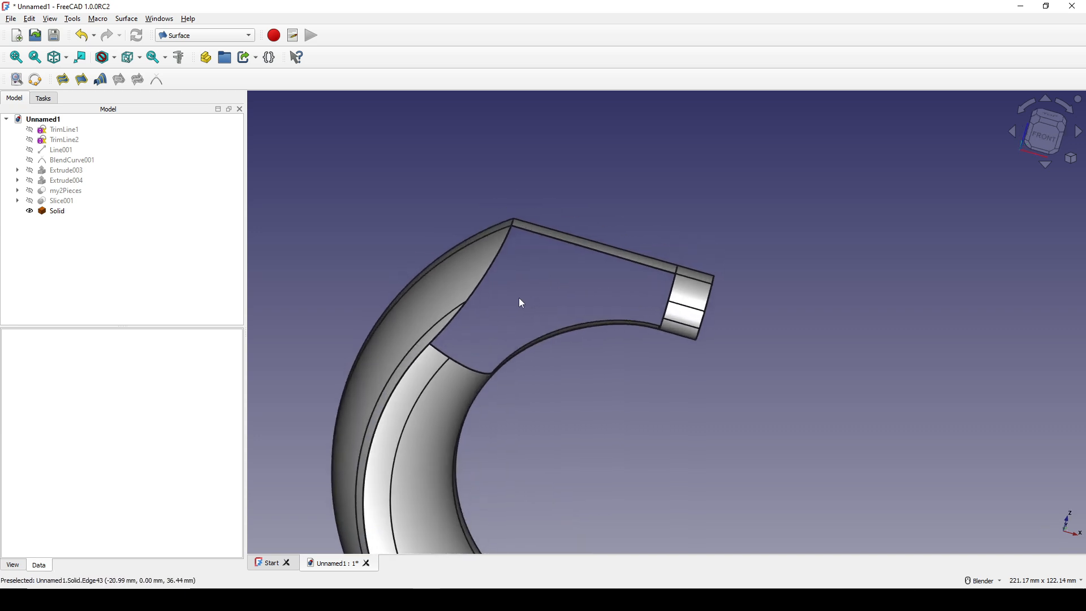
middle_click_drag(521, 303, 509, 266)
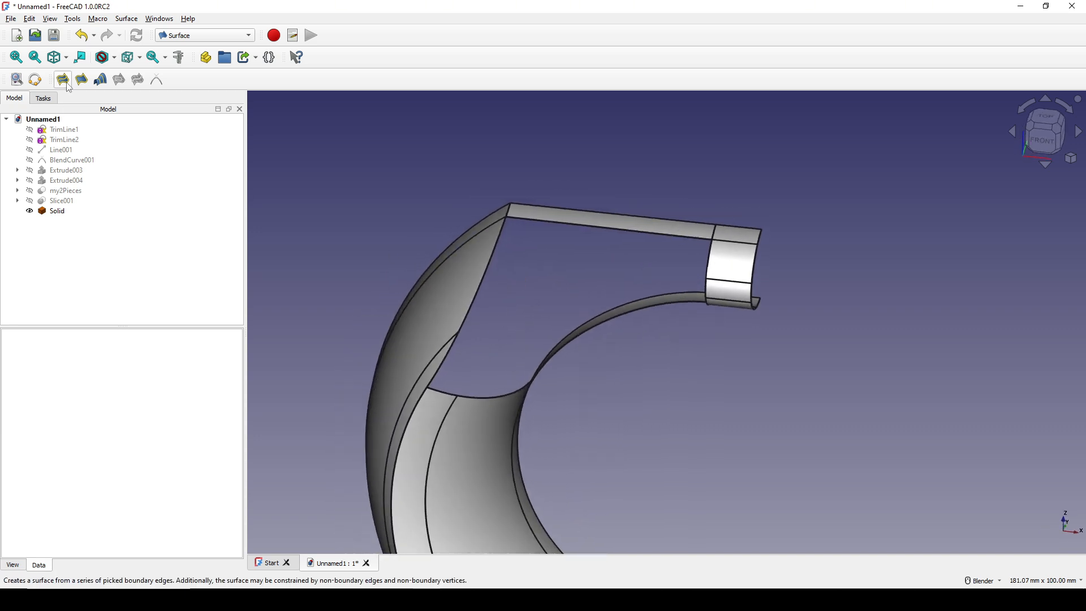
left_click(64, 81)
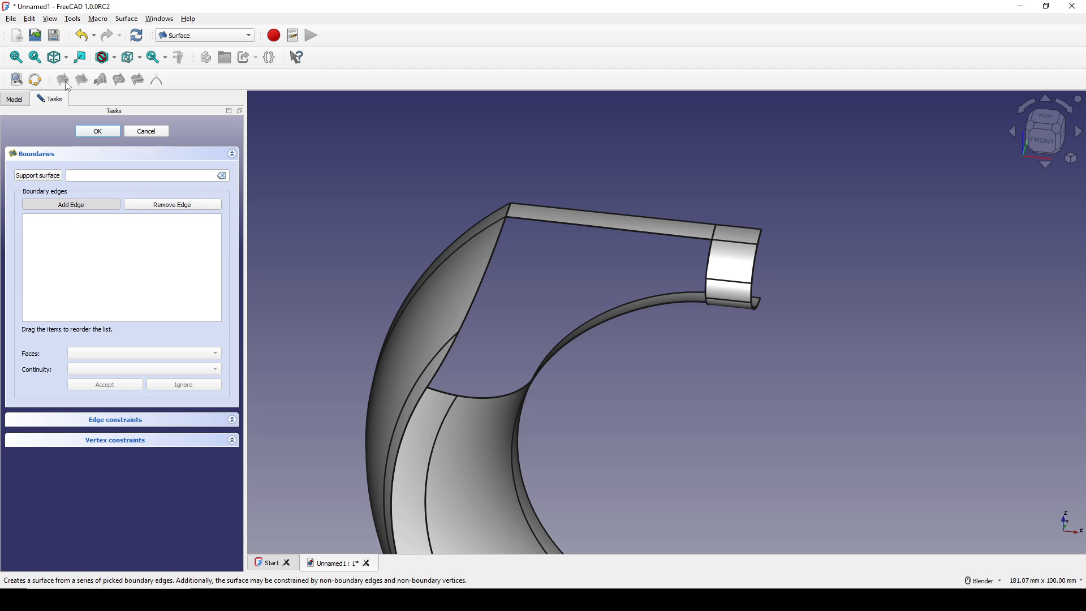
middle_click_drag(558, 284, 571, 254)
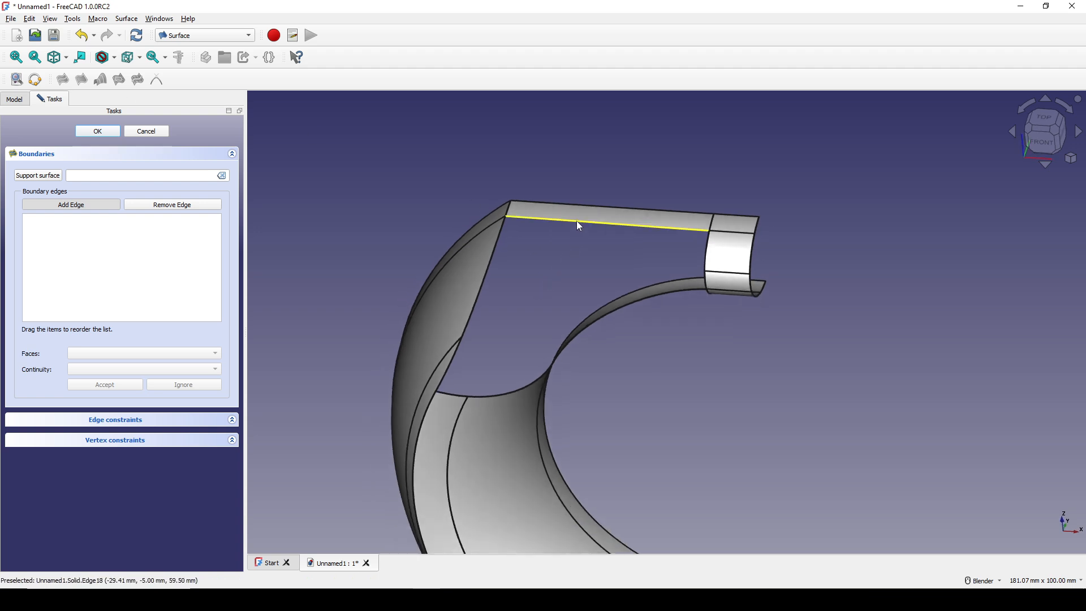
left_click(577, 224)
left_click(493, 256)
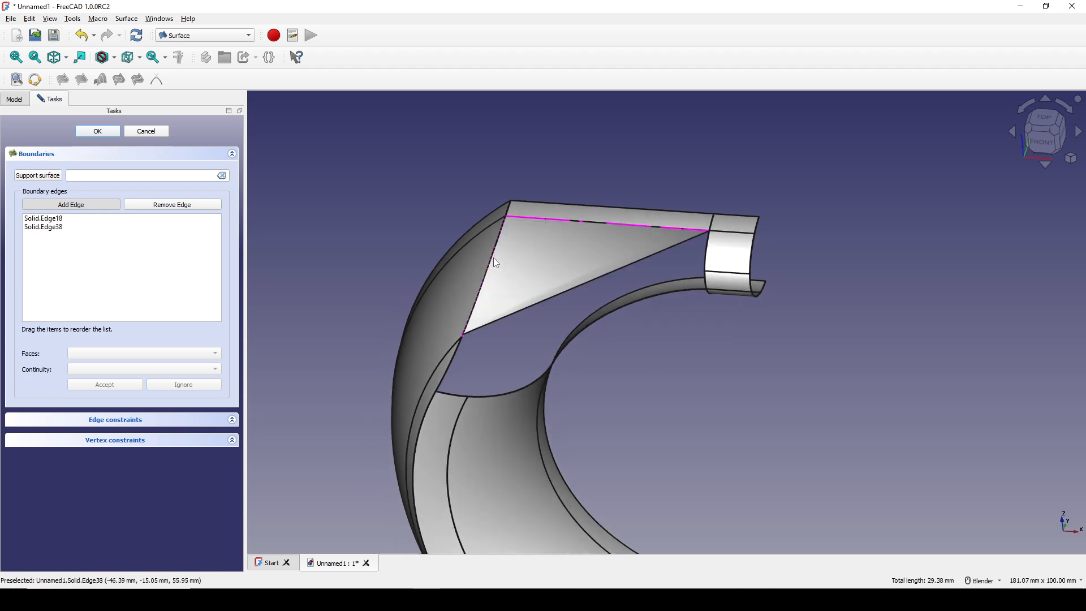
middle_click_drag(493, 257, 484, 358)
left_click(453, 359)
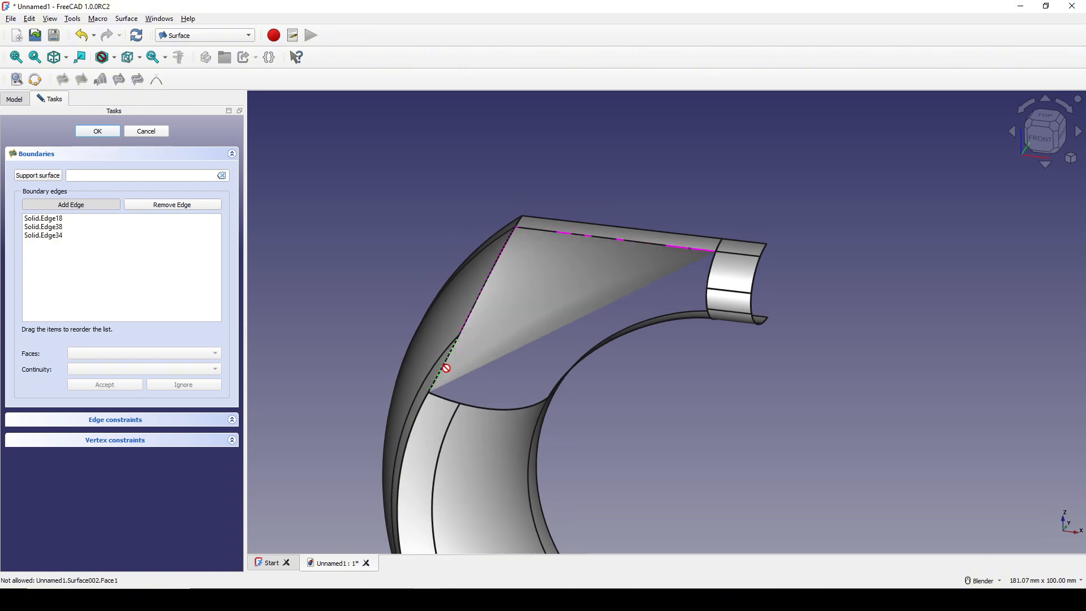
left_click(446, 398)
left_click(477, 413)
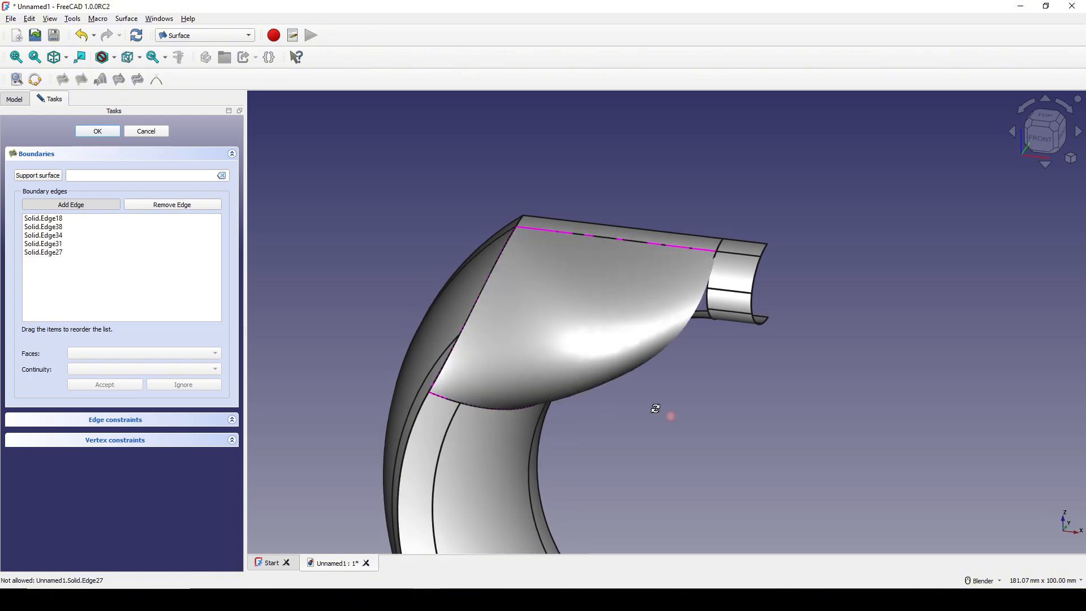
- Add the lower curved strip's edge and the three adjoining small-tube end edges to close the filling's boundary
middle_click_drag(654, 412, 605, 350)
left_click(734, 367)
scroll(604, 350, "up", 1)
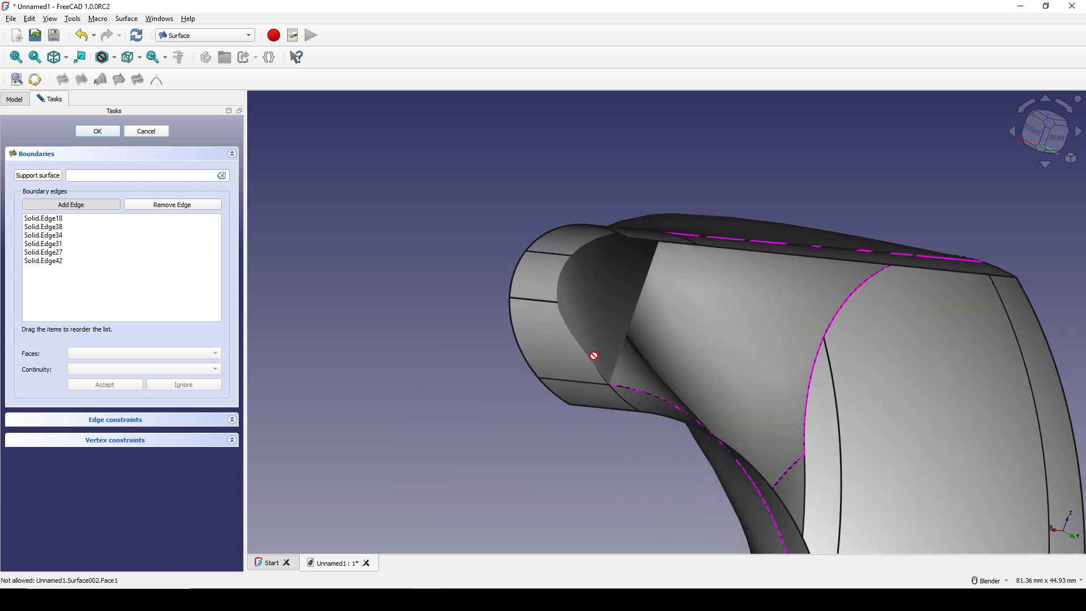
left_click(603, 378)
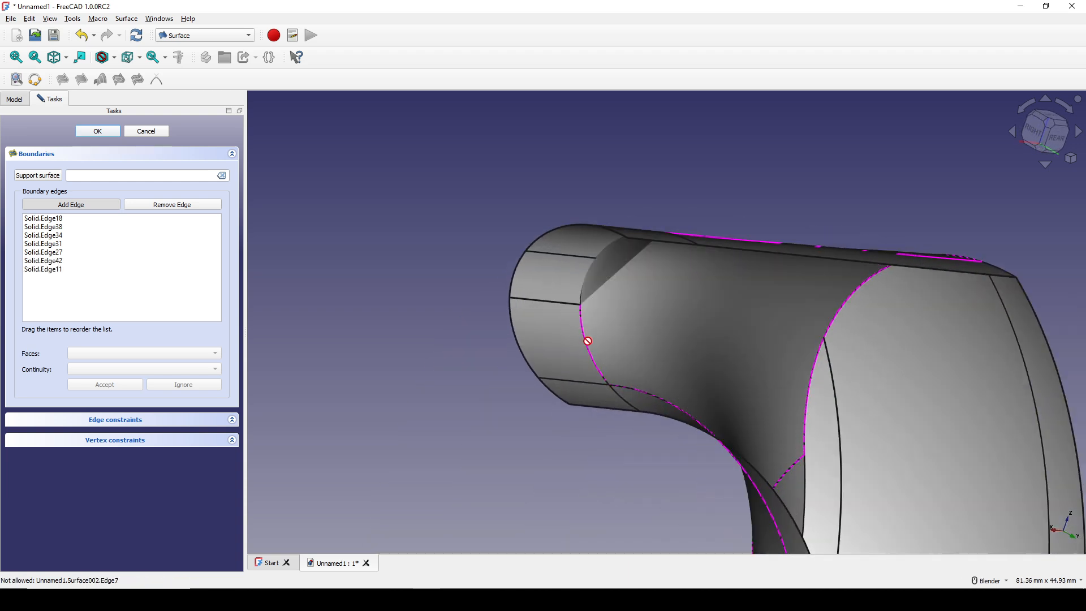
left_click(580, 298)
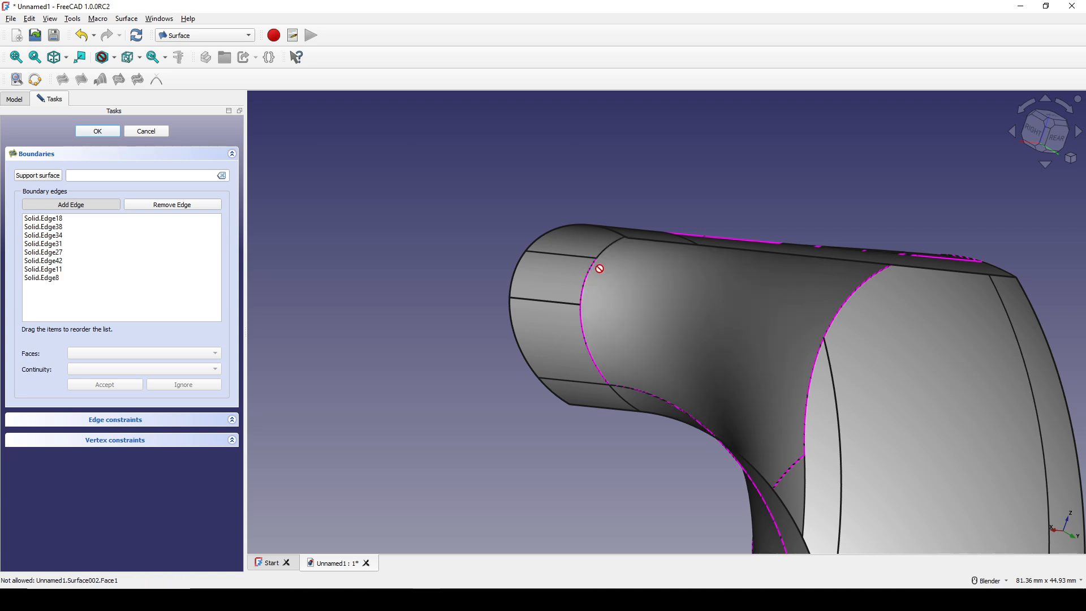
left_click(606, 250)
mouse_move(631, 278)
middle_mouse_down()
mouse_move(873, 298)
mouse_move(792, 311)
middle_mouse_up()
scroll(732, 332, "down", 3)
middle_click_drag(575, 323, 674, 401)
middle_click_drag(691, 331, 742, 358, "shift")
middle_click_drag(741, 359, 764, 359)
middle_click_drag(772, 340, 719, 330, "shift")
middle_click_drag(651, 337, 646, 346)
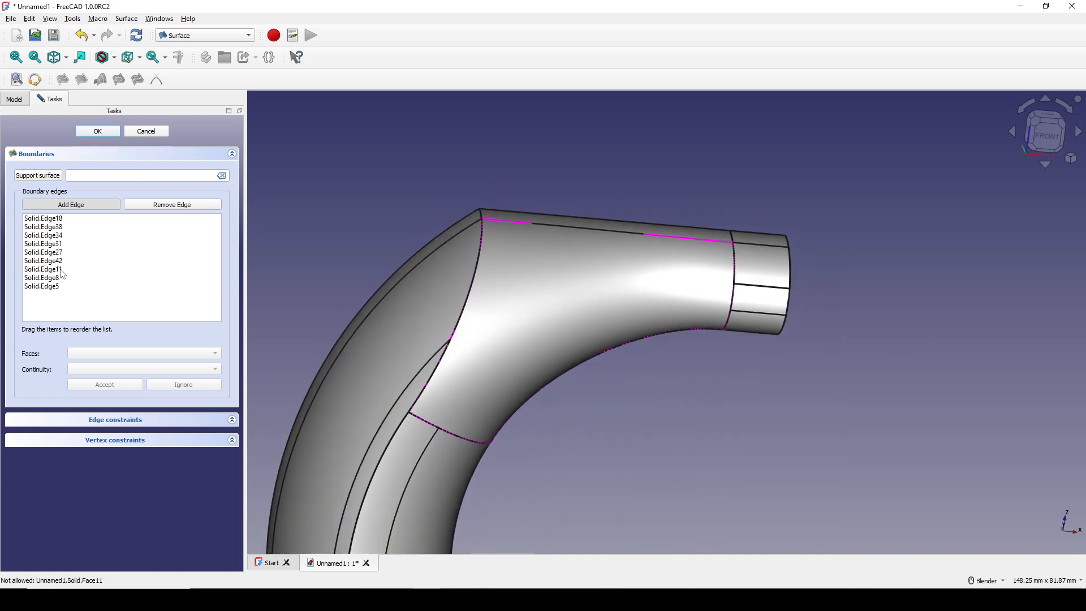
- Match the upper strip's boundary edge, Solid.Edge18, to its adjacent Face6 with G1 continuity
left_click(58, 220)
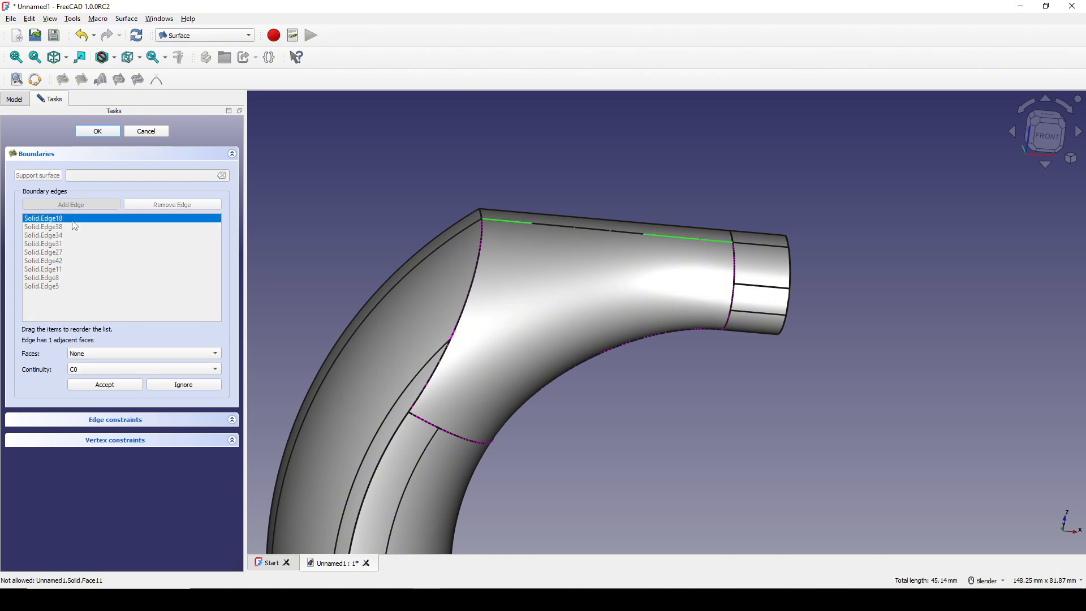
middle_click_drag(686, 310, 644, 400)
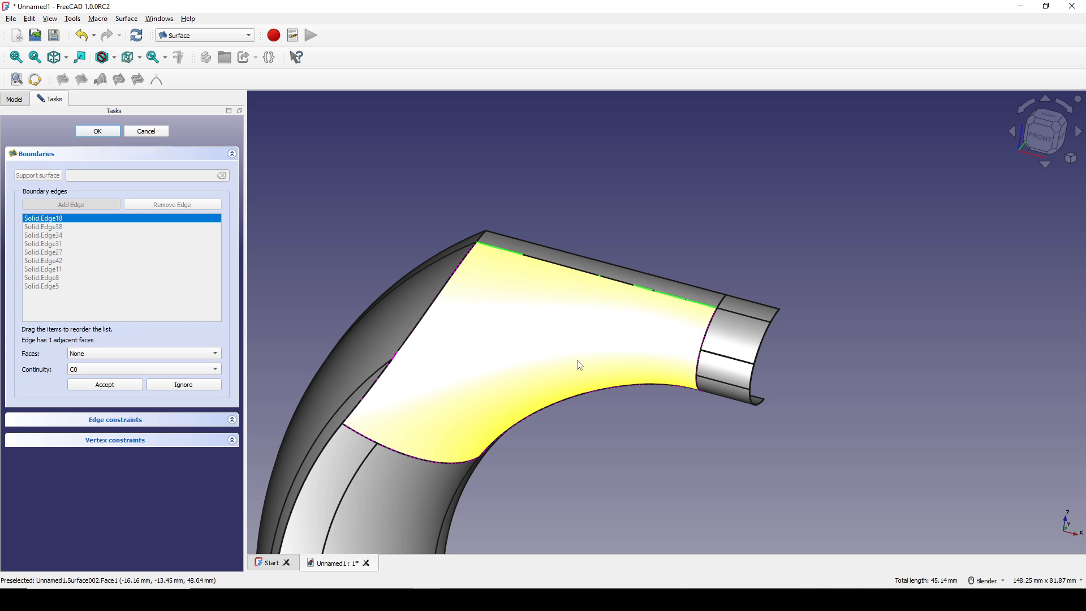
middle_click_drag(577, 359, 604, 311)
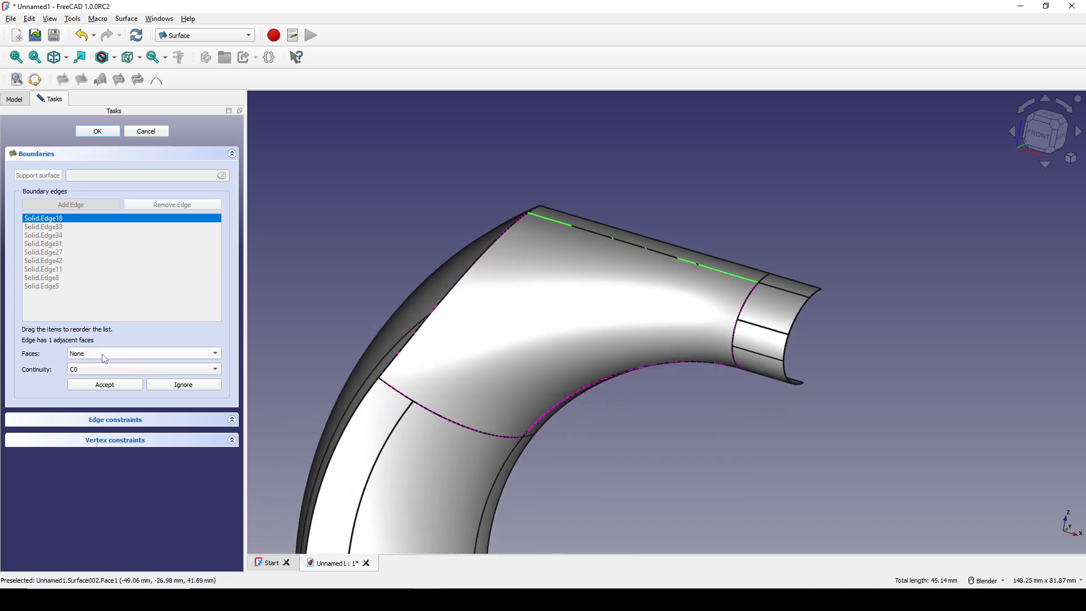
left_click(119, 355)
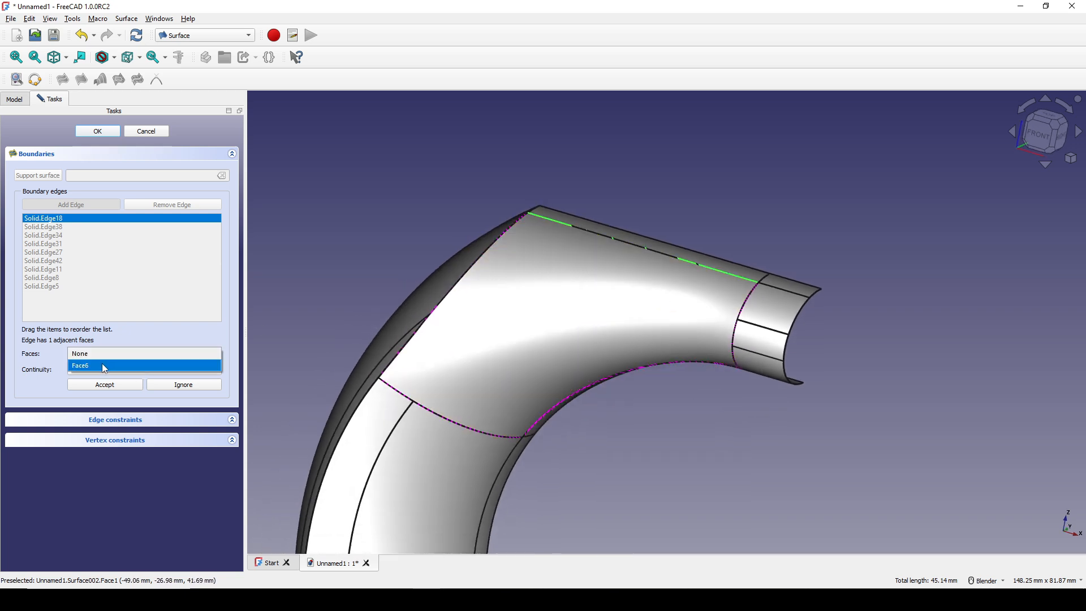
left_click(108, 367)
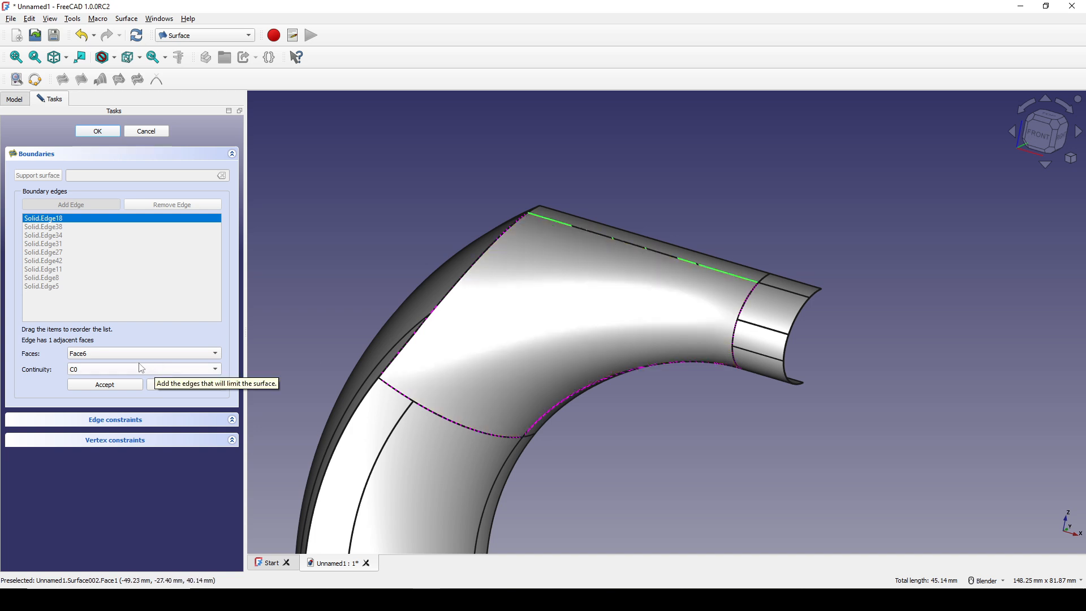
left_click(112, 369)
left_click(99, 382)
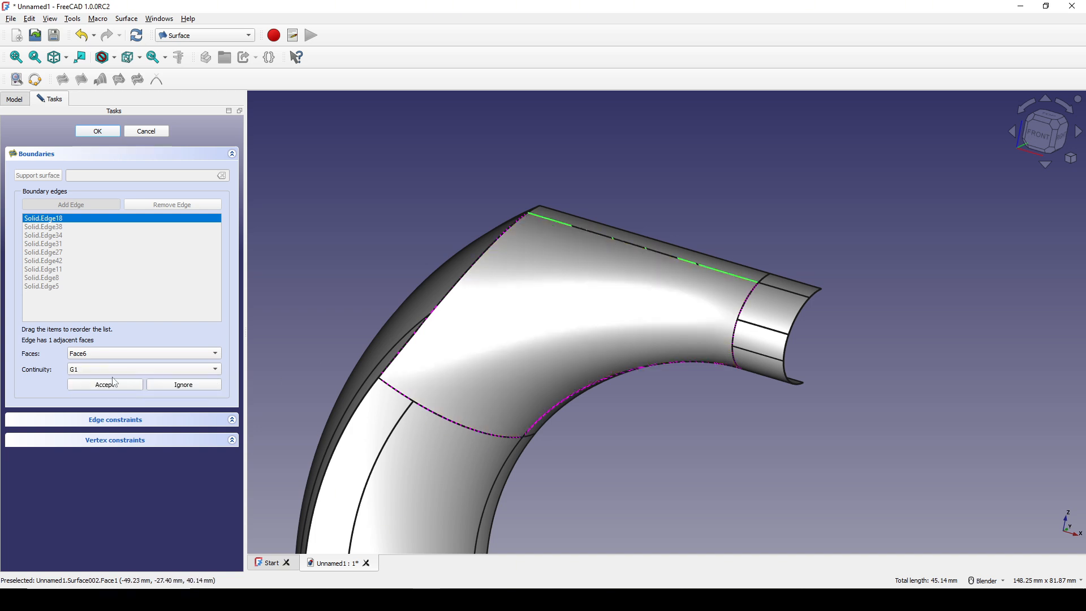
left_click(115, 385)
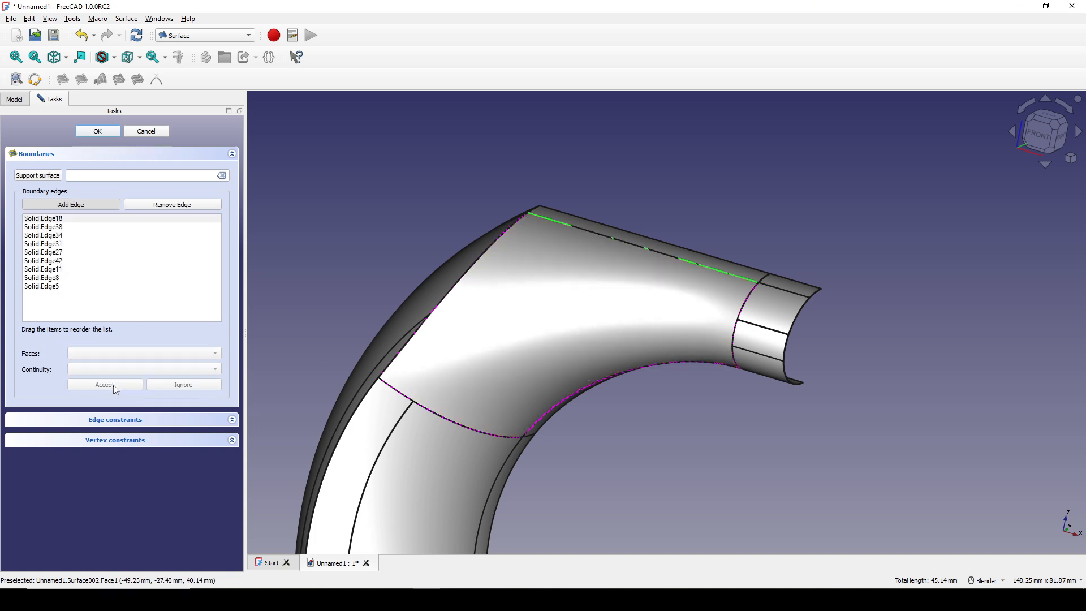
- Accept the two ring-opening edges Solid.Edge38 and Solid.Edge34 with no support face and C0 continuity
middle_click_drag(830, 383, 688, 378)
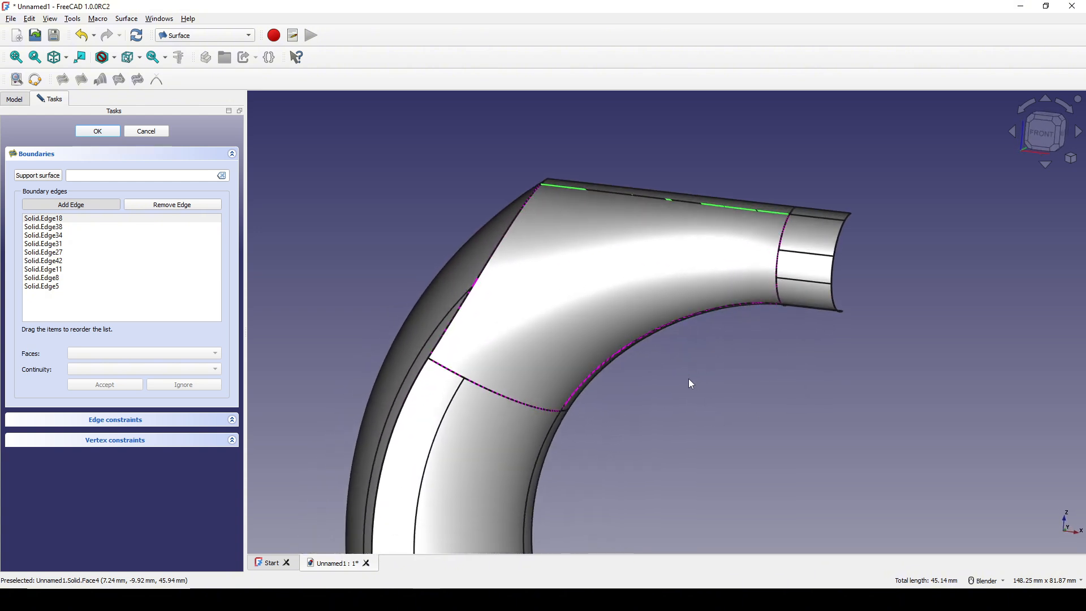
left_click(55, 227)
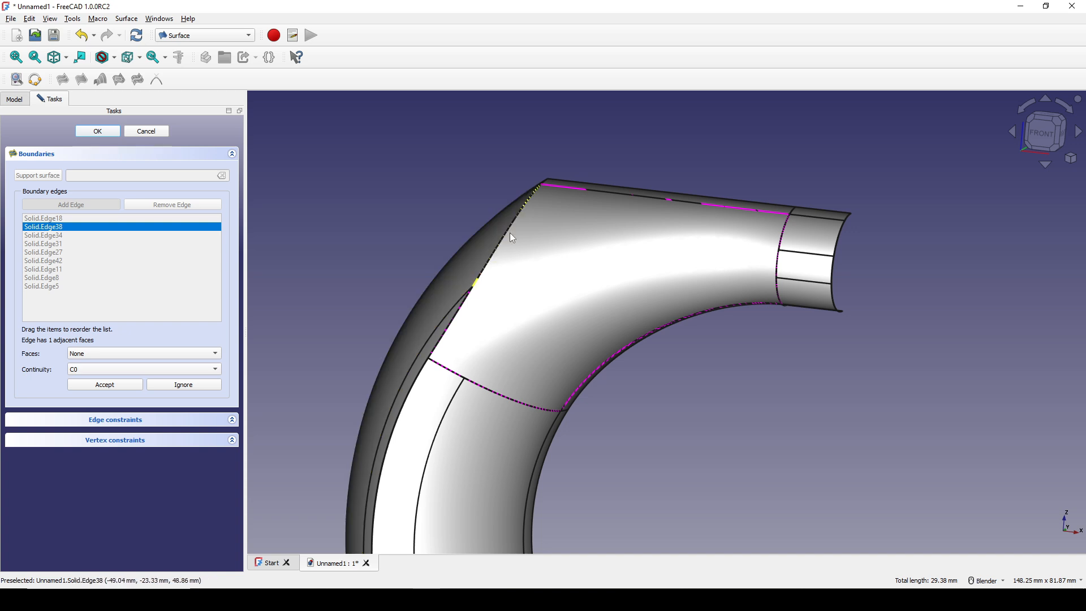
mouse_move(521, 266)
middle_mouse_down()
mouse_move(589, 342)
mouse_move(691, 347)
mouse_move(533, 318)
middle_mouse_up()
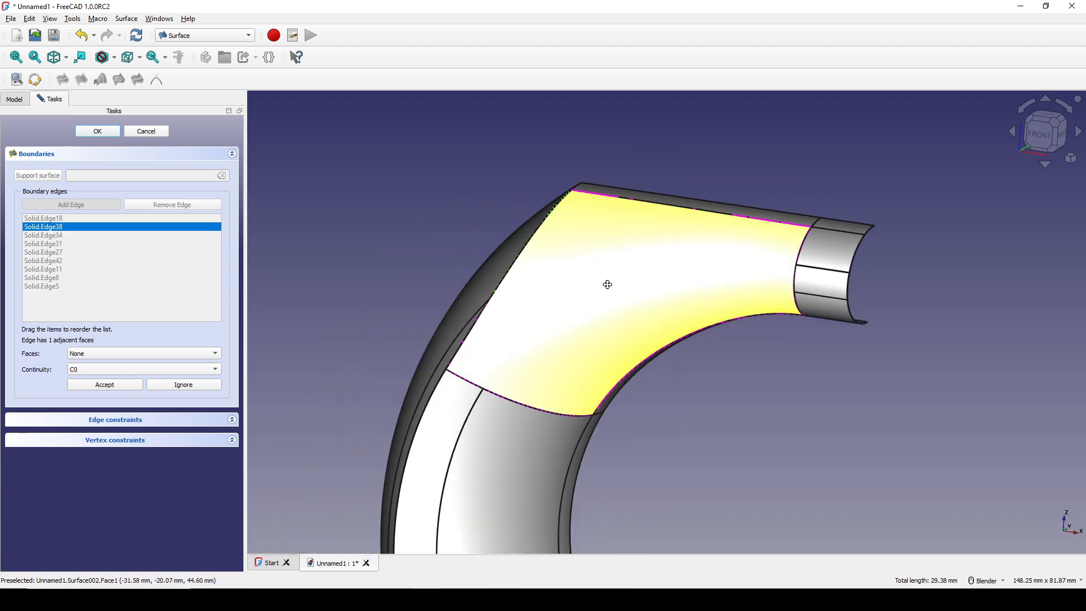
middle_click_drag(608, 285, 605, 257, "shift")
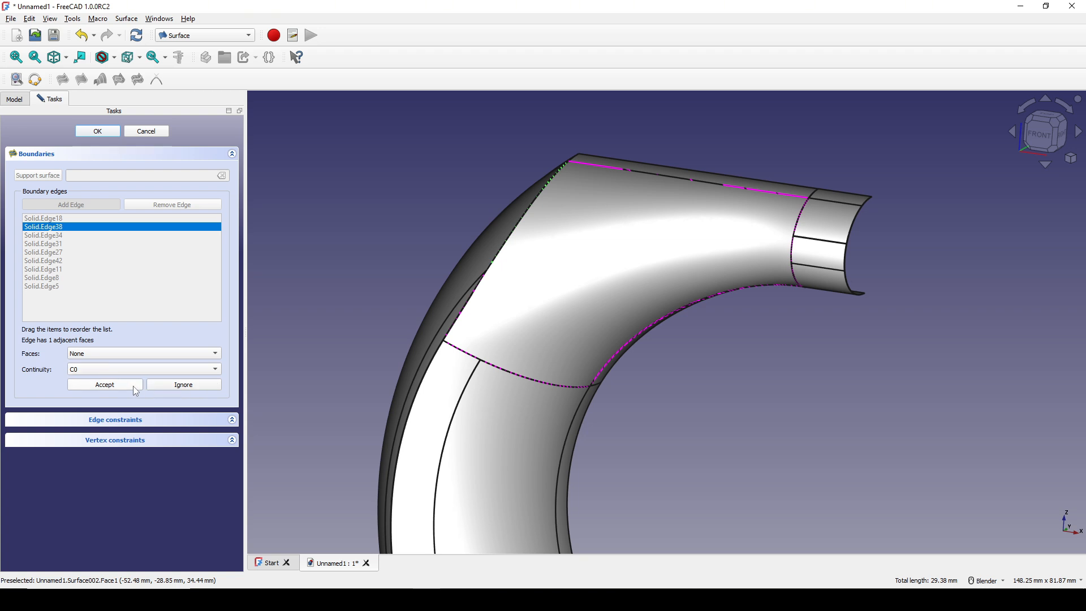
left_click(118, 385)
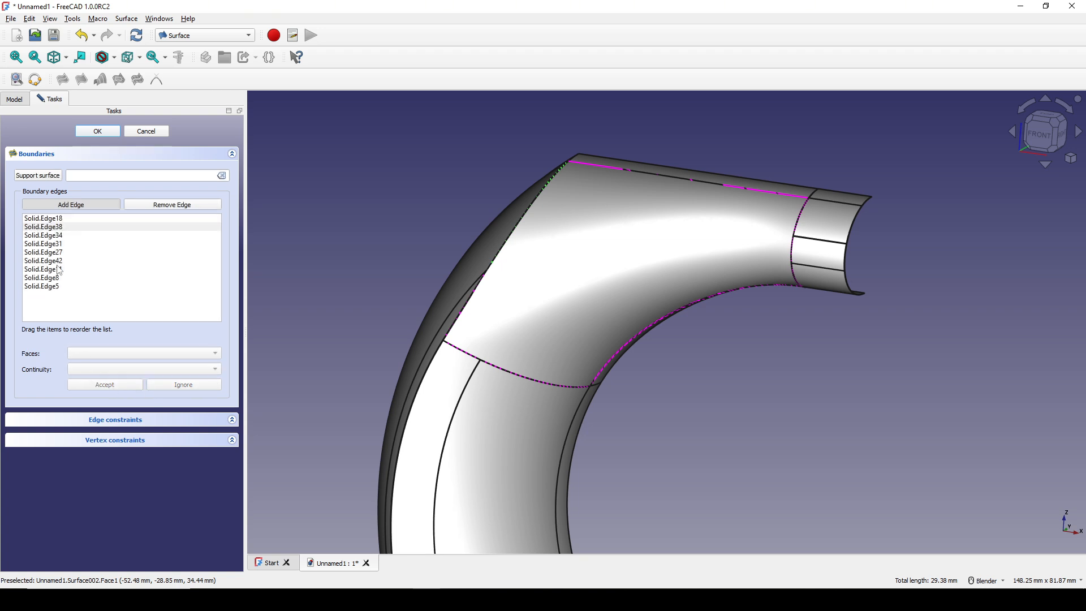
left_click(59, 236)
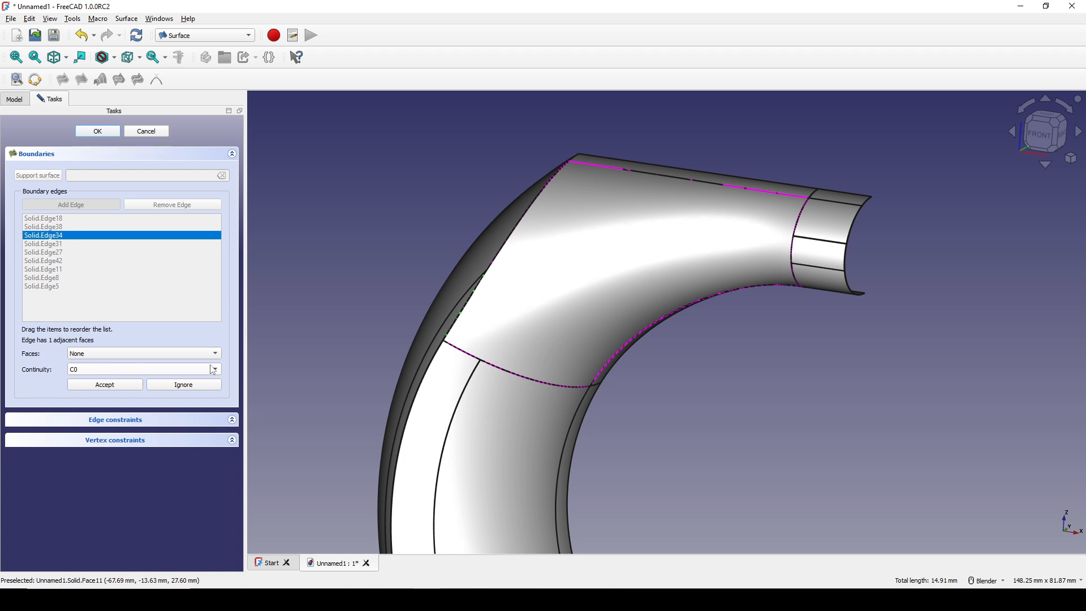
middle_click_drag(569, 368, 530, 358)
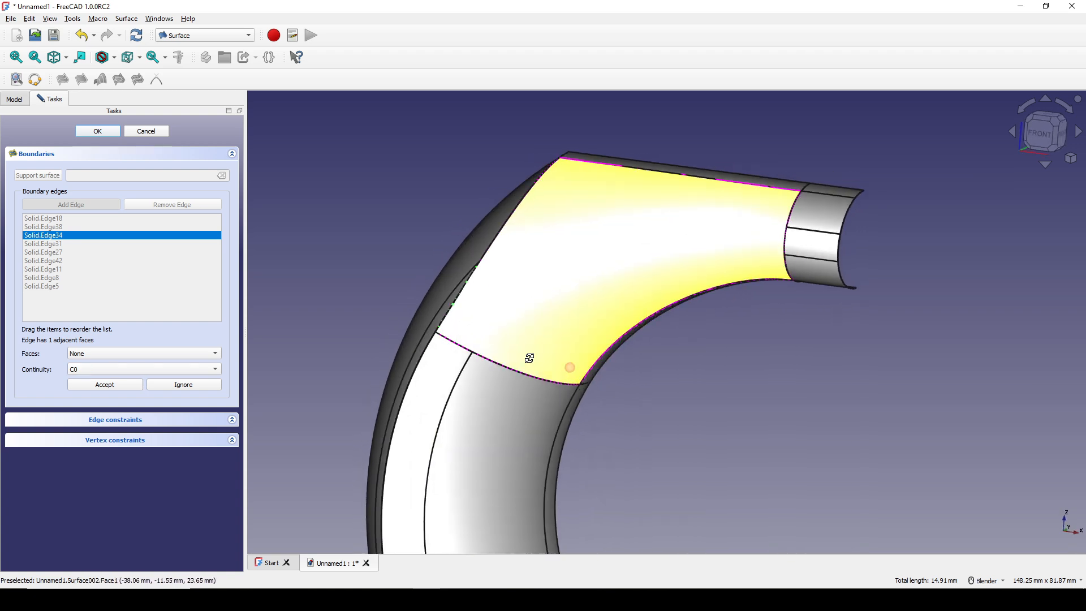
left_click(104, 385)
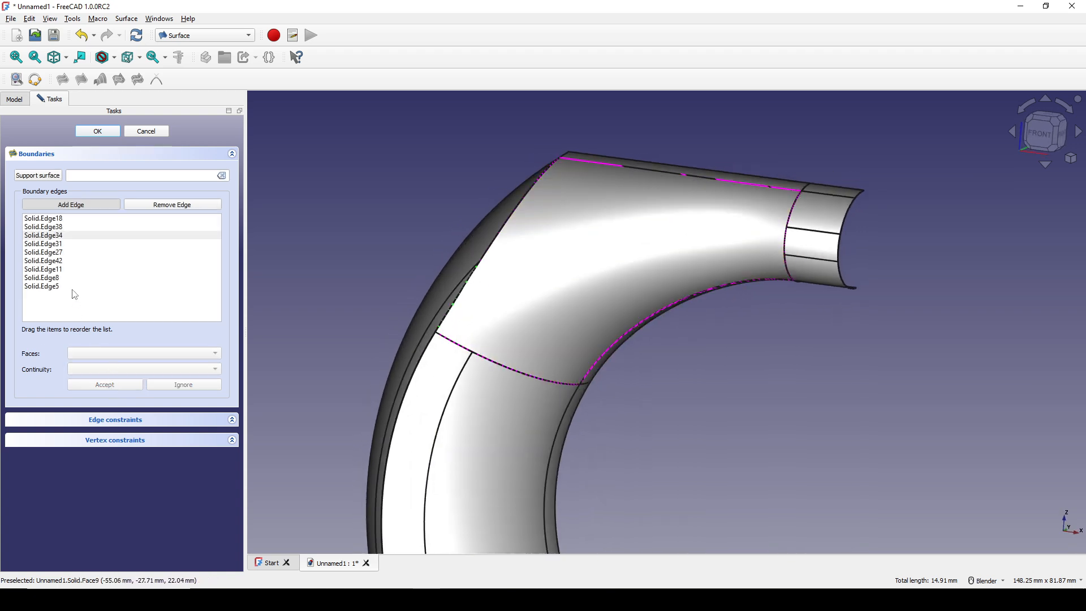
- Match the short ring edge Solid.Edge31 to its adjacent Face9 with G1 continuity
left_click(63, 244)
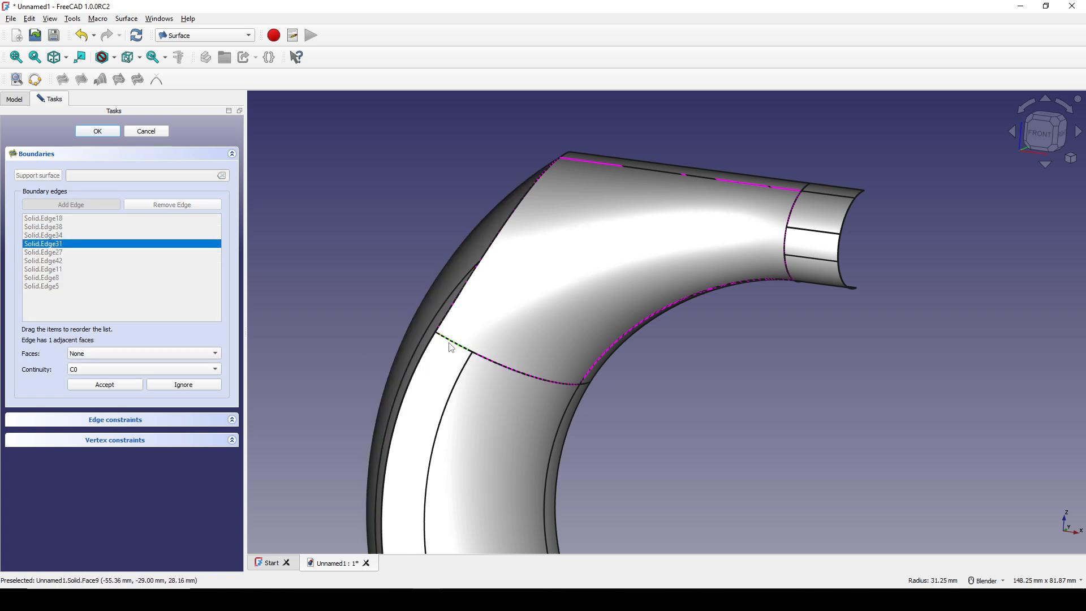
left_click(135, 353)
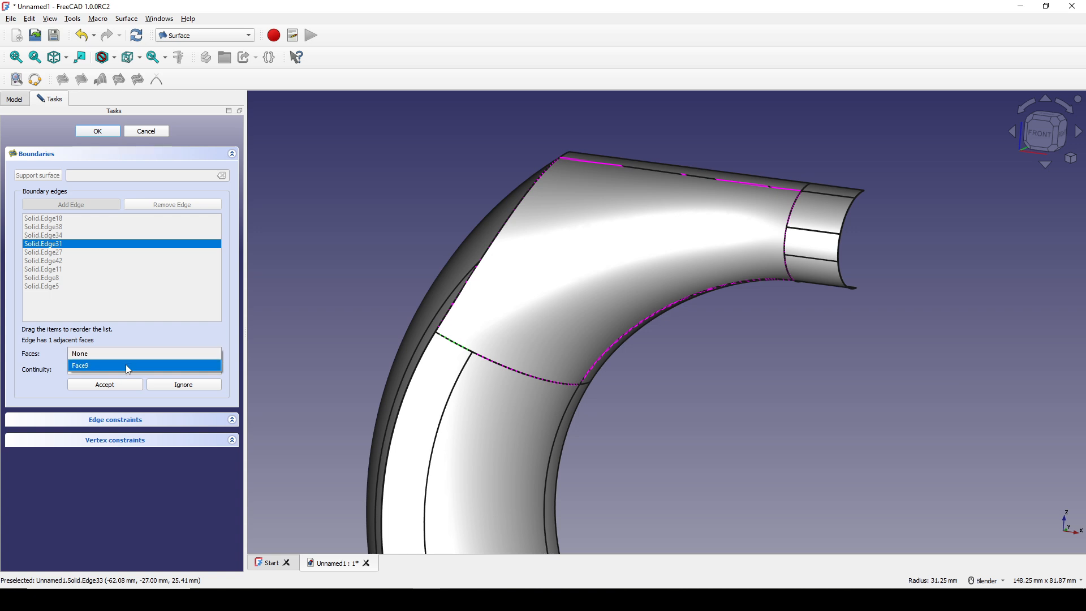
left_click(126, 365)
left_click(131, 369)
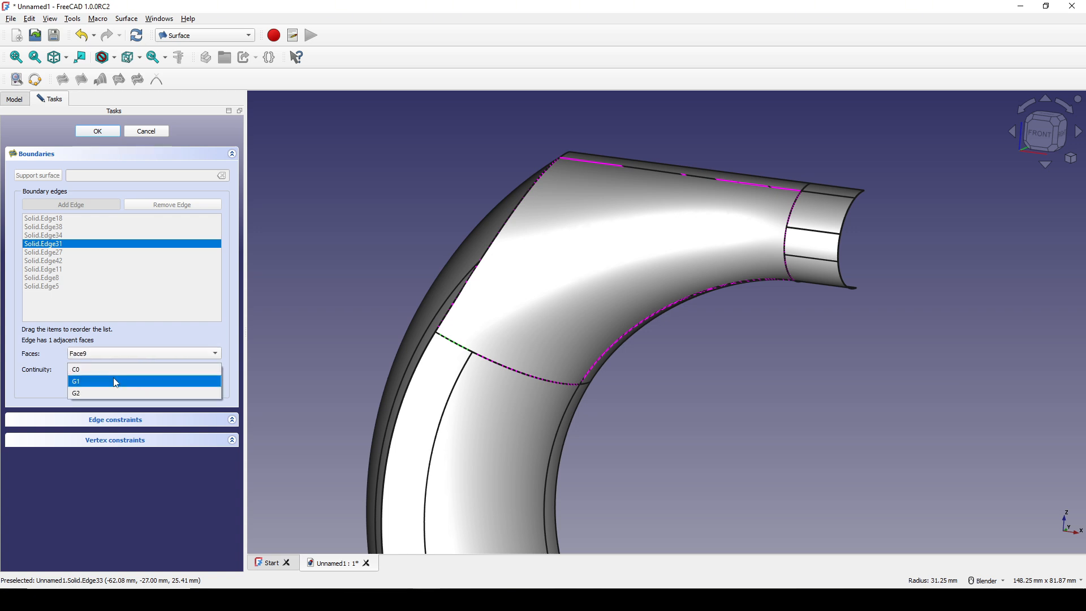
left_click(110, 384)
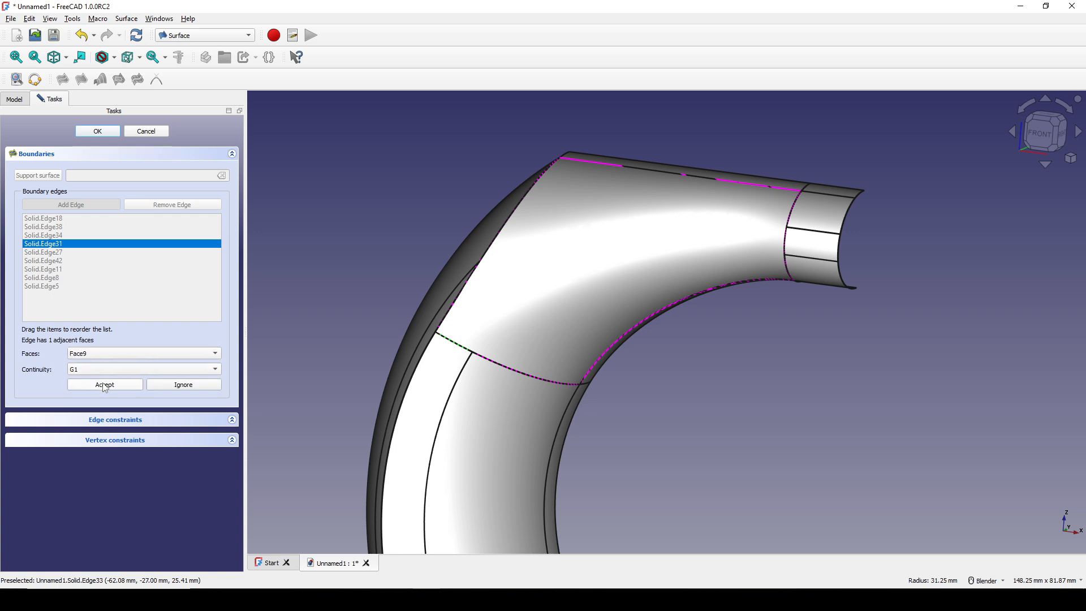
left_click(105, 389)
- Match the longer ring edge Solid.Edge27 to its adjacent Face8 with G1 continuity
middle_click_drag(548, 400, 498, 377)
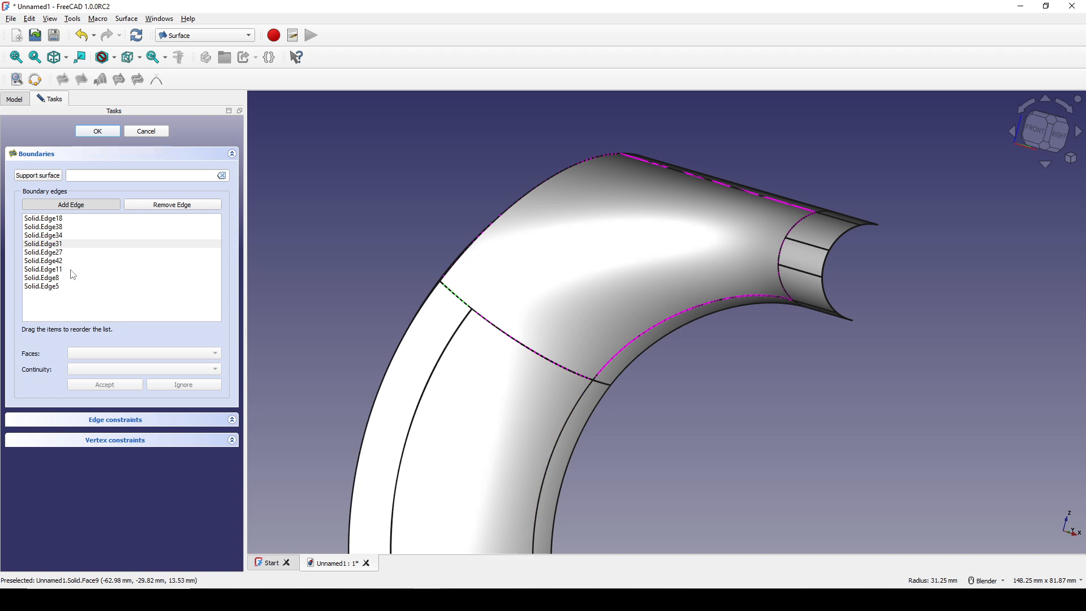
left_click(45, 252)
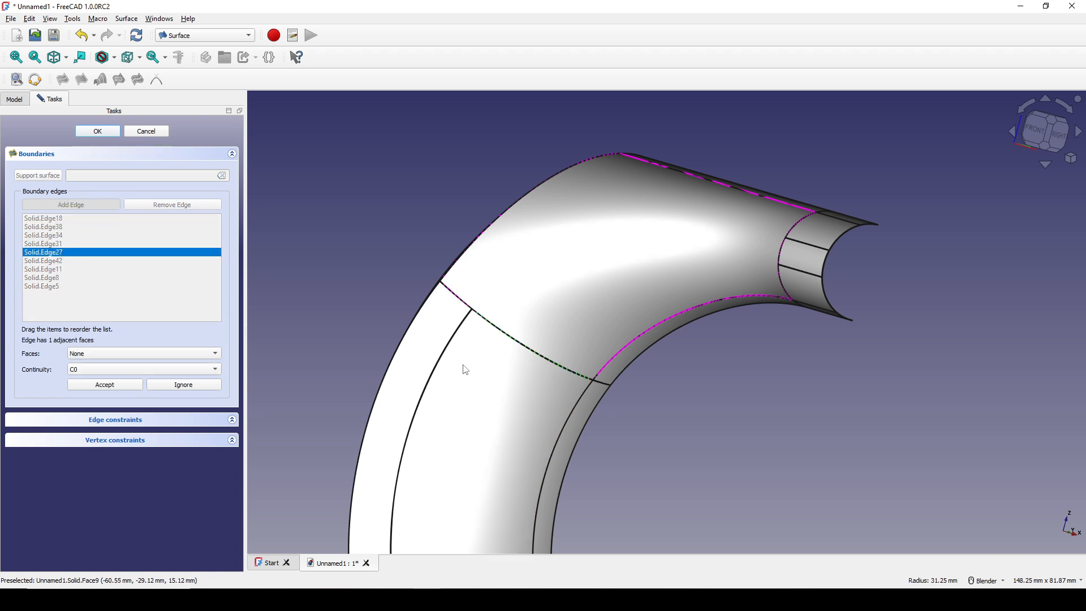
left_click(93, 354)
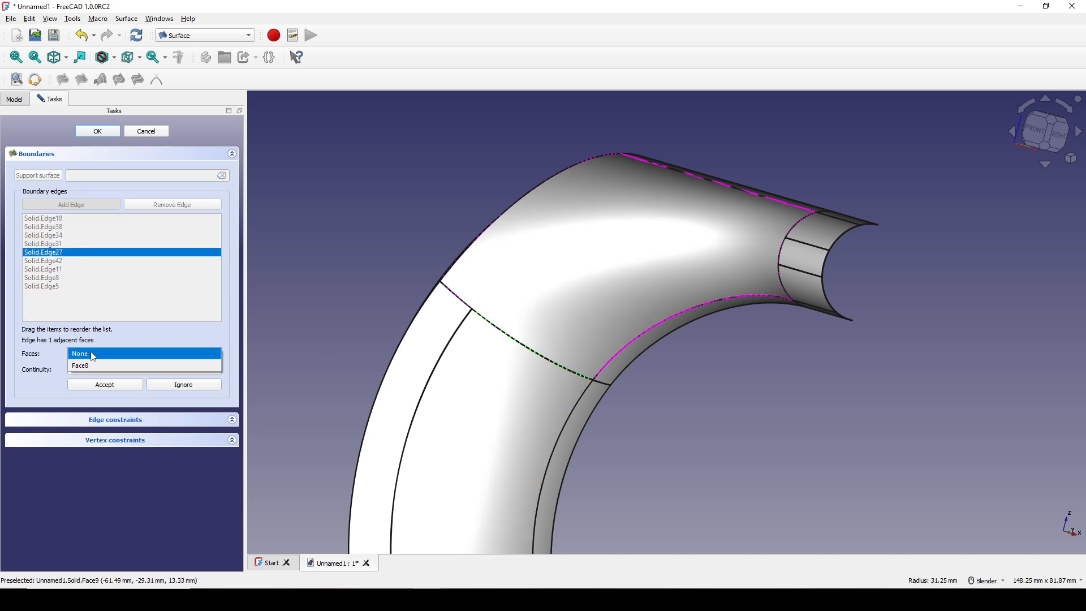
left_click(94, 365)
left_click(103, 376)
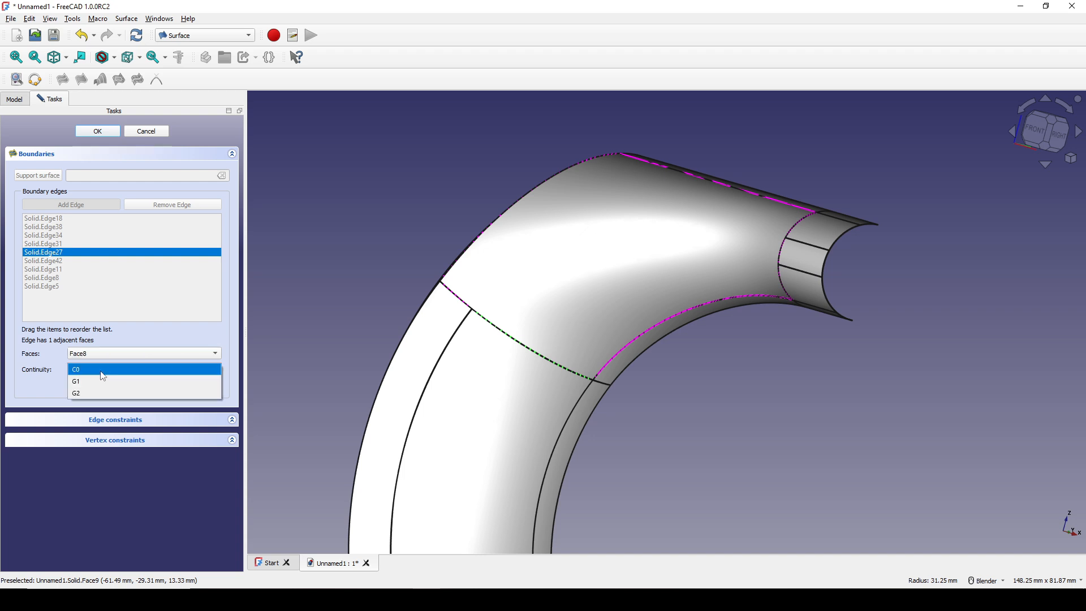
left_click(104, 388)
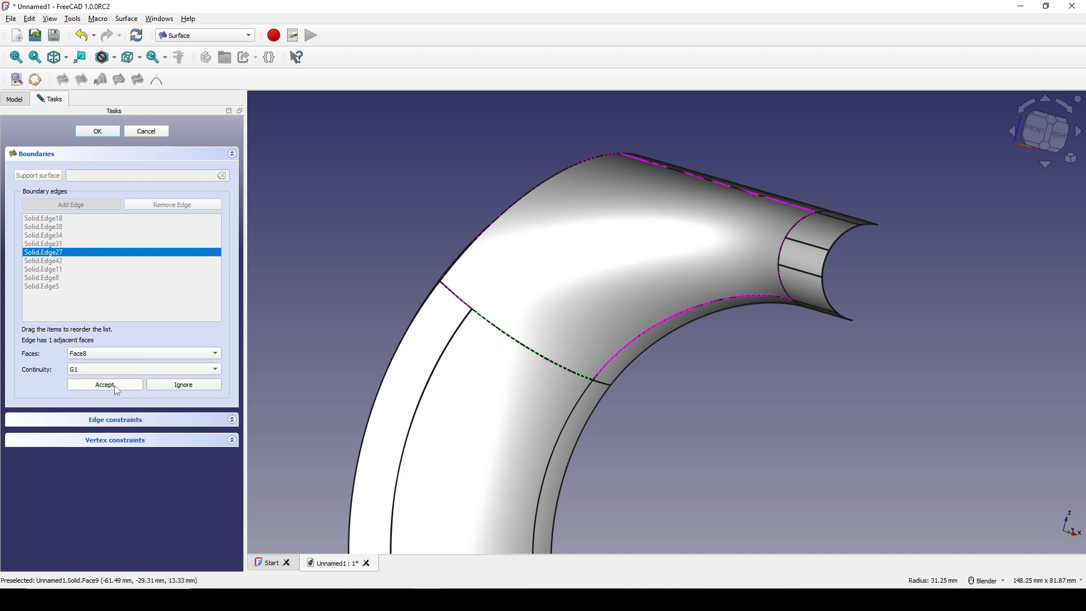
left_click(115, 385)
- Match the lower curved strip's edge, Solid.Edge42, to its adjacent Face13 with G1 continuity
middle_click_drag(788, 409, 766, 340)
left_click(69, 261)
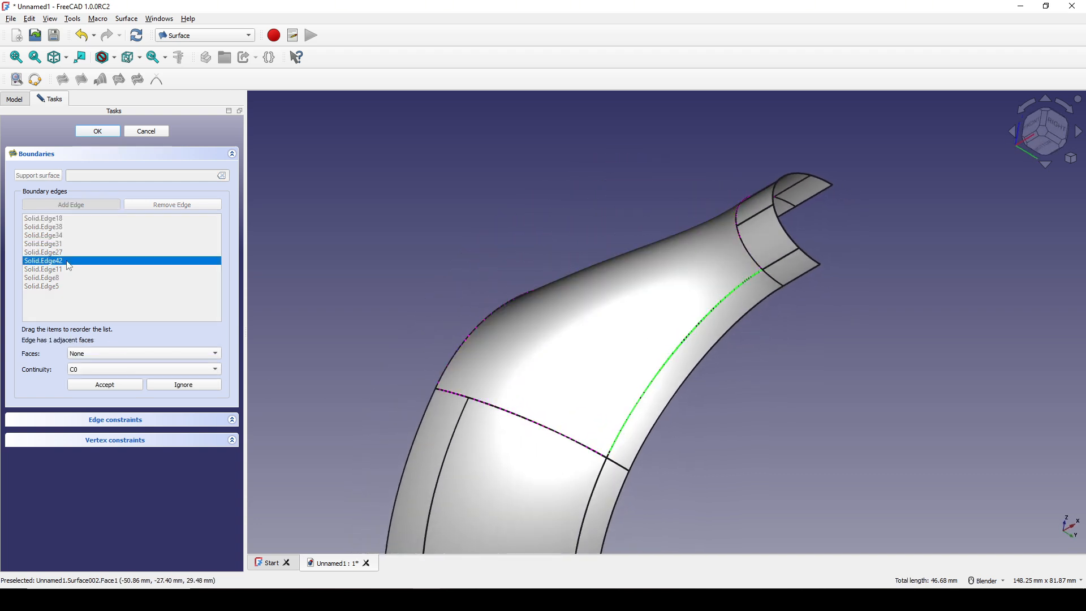
left_click(97, 354)
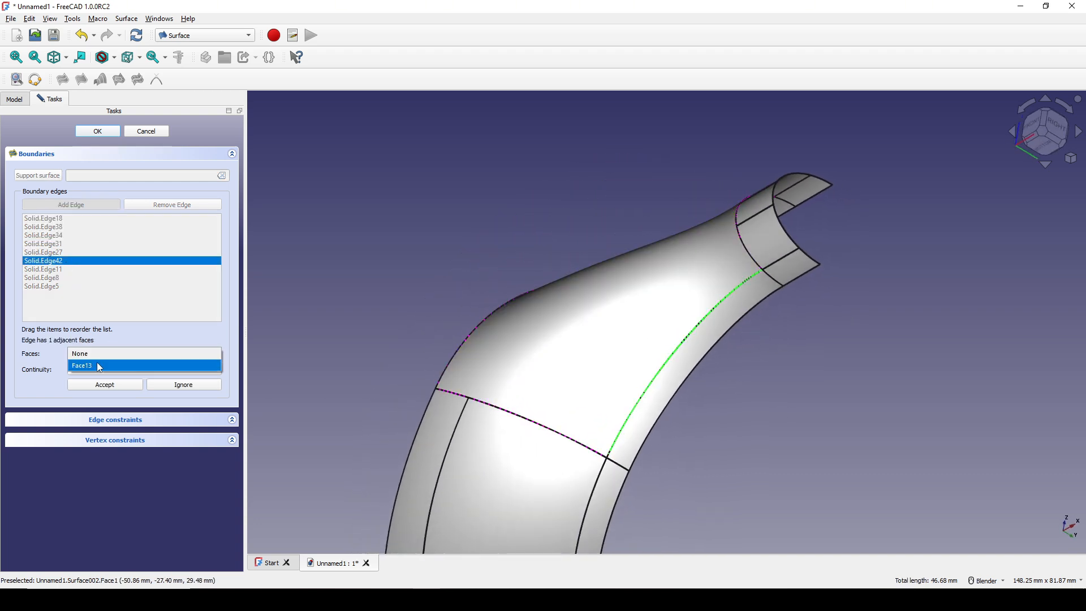
left_click(97, 362)
left_click(103, 371)
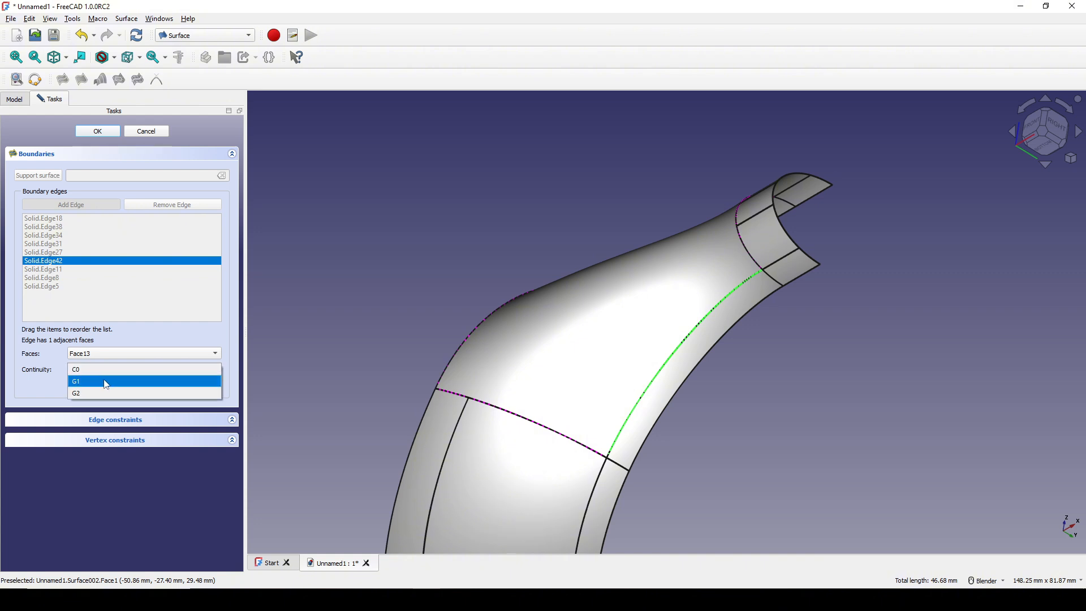
left_click(106, 383)
left_click(105, 386)
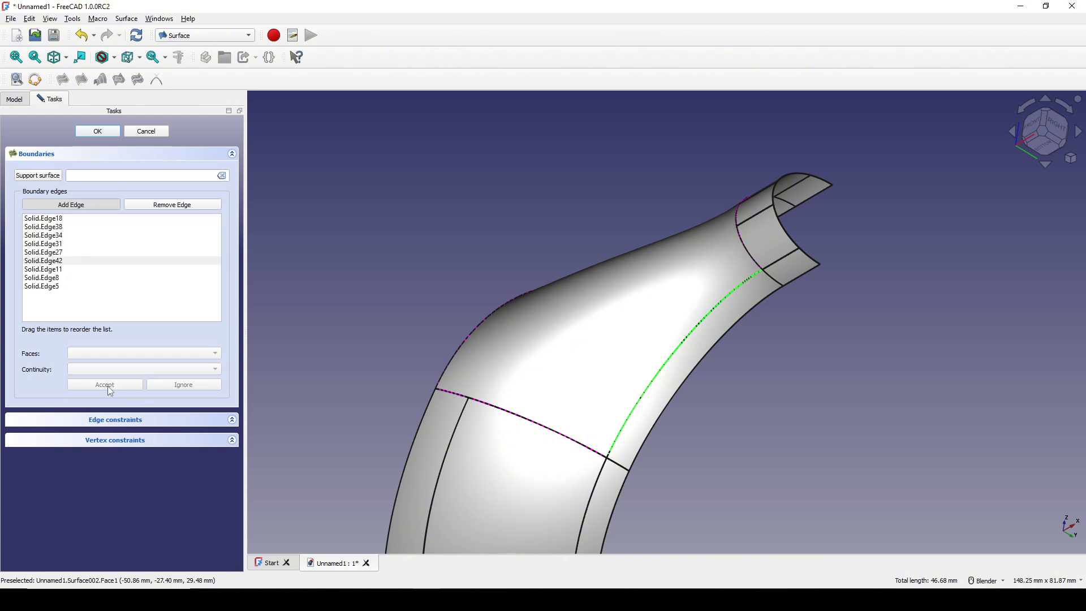
- Match the lowest small-tube end edge, Solid.Edge11, to its adjacent tube face with G1 continuity
left_click(68, 269)
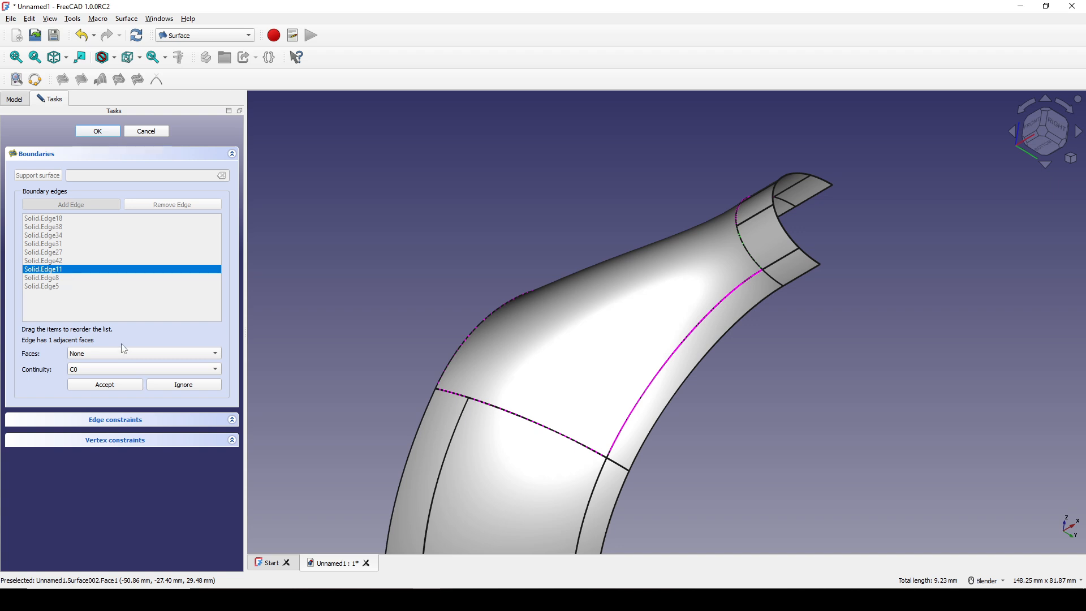
middle_click_drag(717, 305, 766, 311)
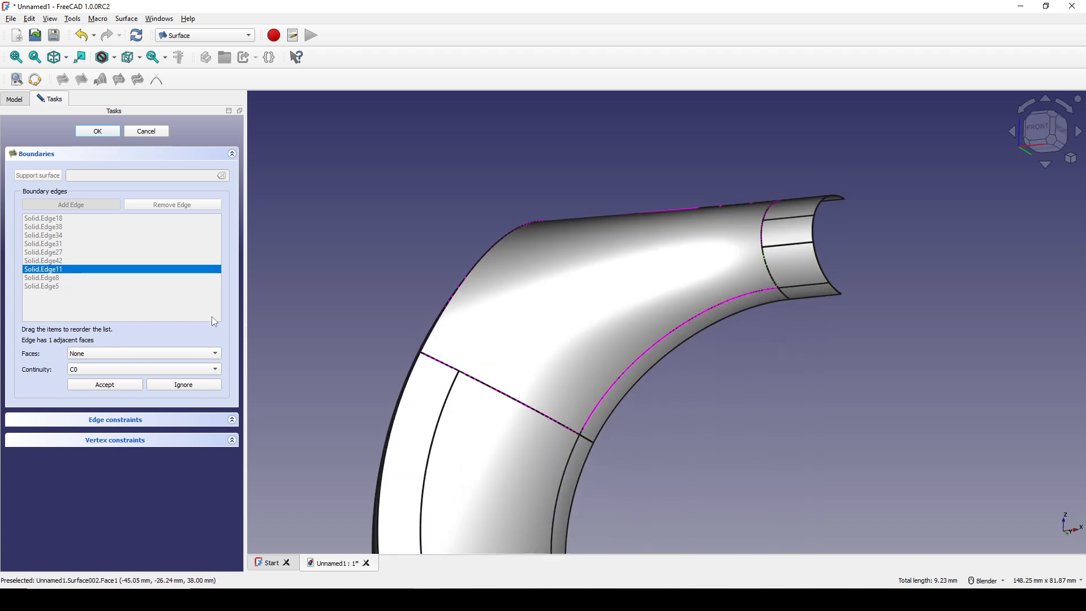
left_click(121, 355)
left_click(123, 362)
left_click(125, 369)
left_click(120, 382)
left_click(105, 384)
- Match the middle small-tube end edge, Solid.Edge8, to its adjacent Face3 with G1 continuity
left_click(45, 277)
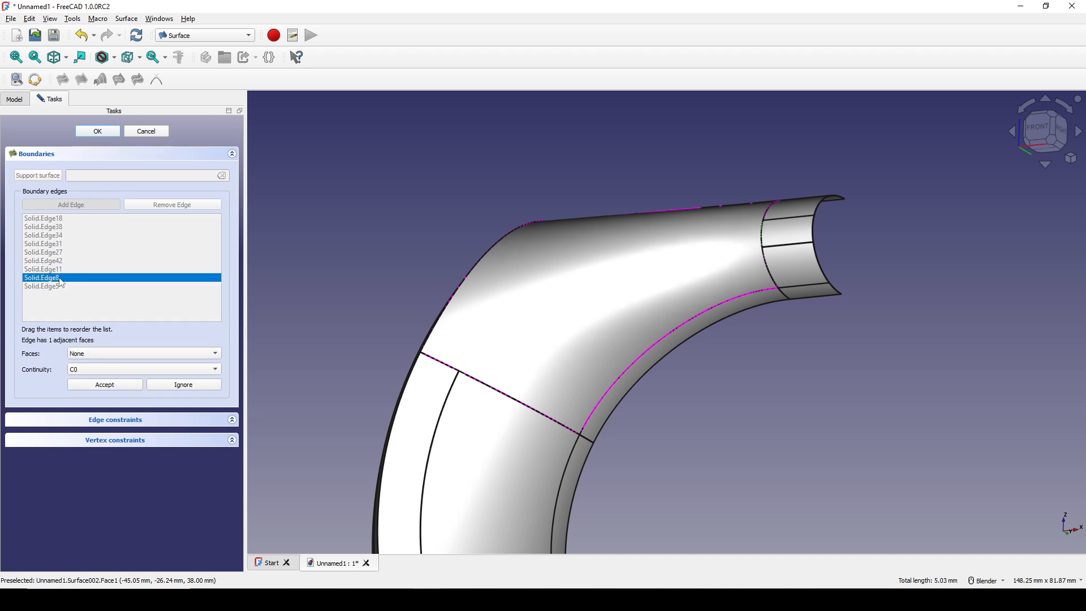
left_click(117, 353)
left_click(114, 362)
left_click(114, 369)
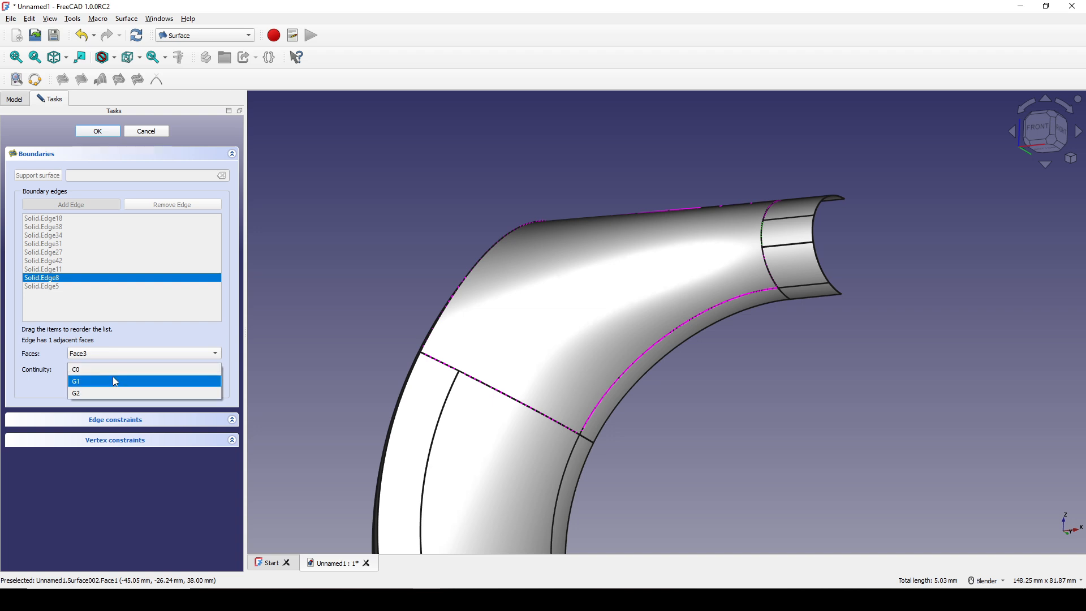
left_click(113, 376)
left_click(115, 385)
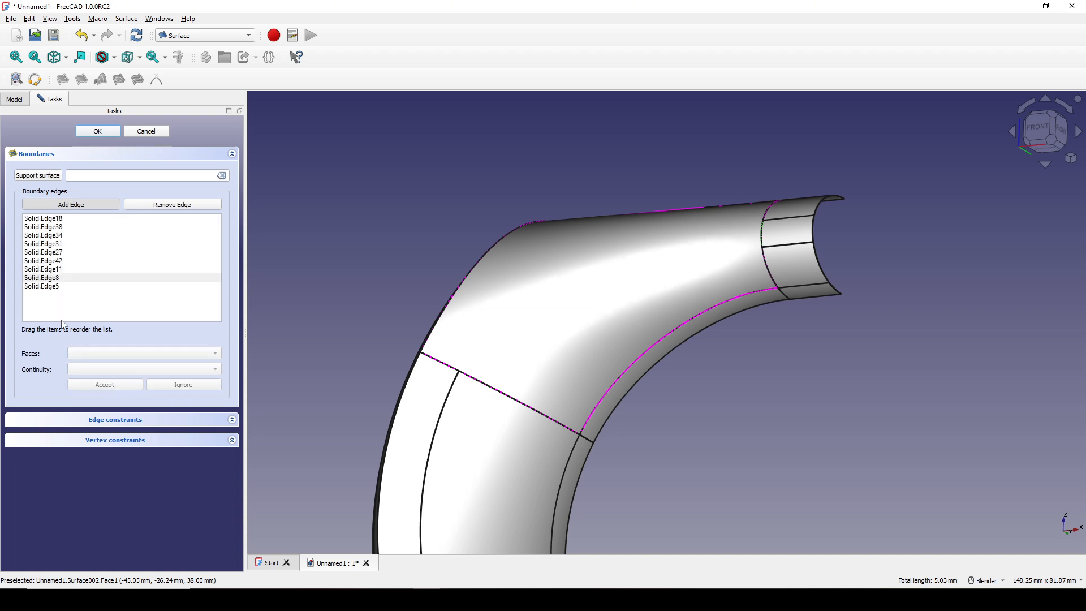
- Match the uppermost small-tube end edge, Solid.Edge5, to its adjacent Face2 with G1 continuity
left_click(61, 287)
left_click(152, 351)
left_click(146, 363)
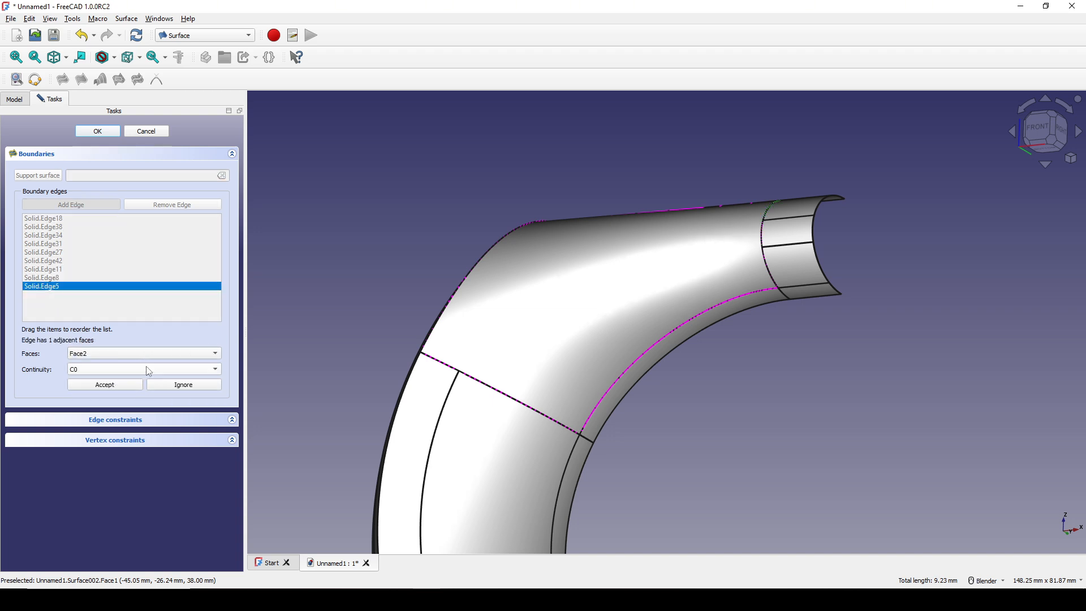
left_click(146, 367)
left_click(115, 377)
left_click(114, 390)
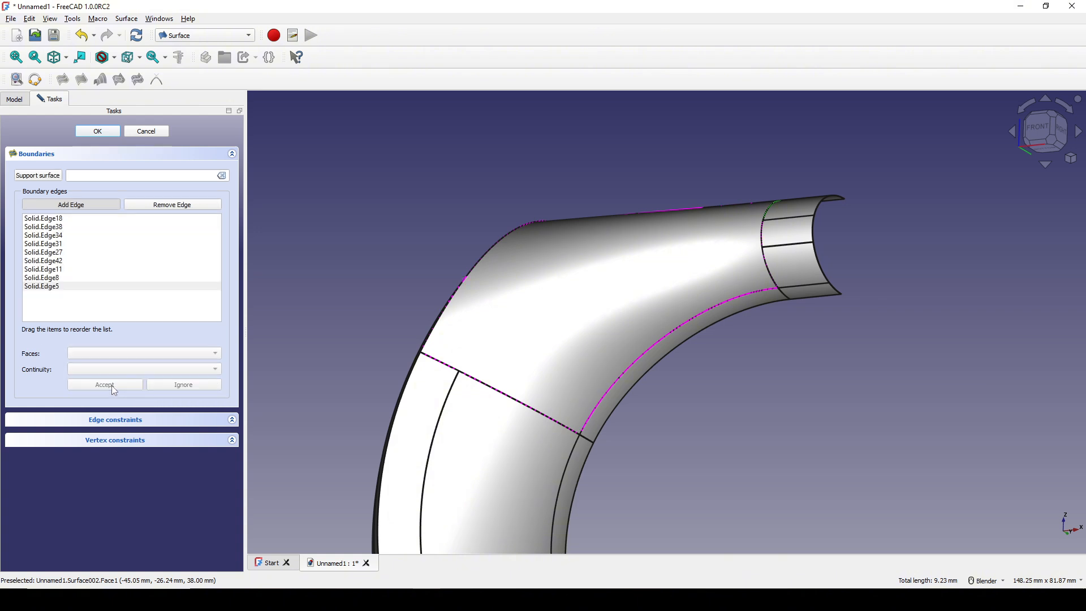
- Finish the filled surface between the ring and small tube using the defined boundary edges
scroll(591, 393, "down", 4)
middle_click_drag(638, 405, 611, 334)
left_click(98, 131)
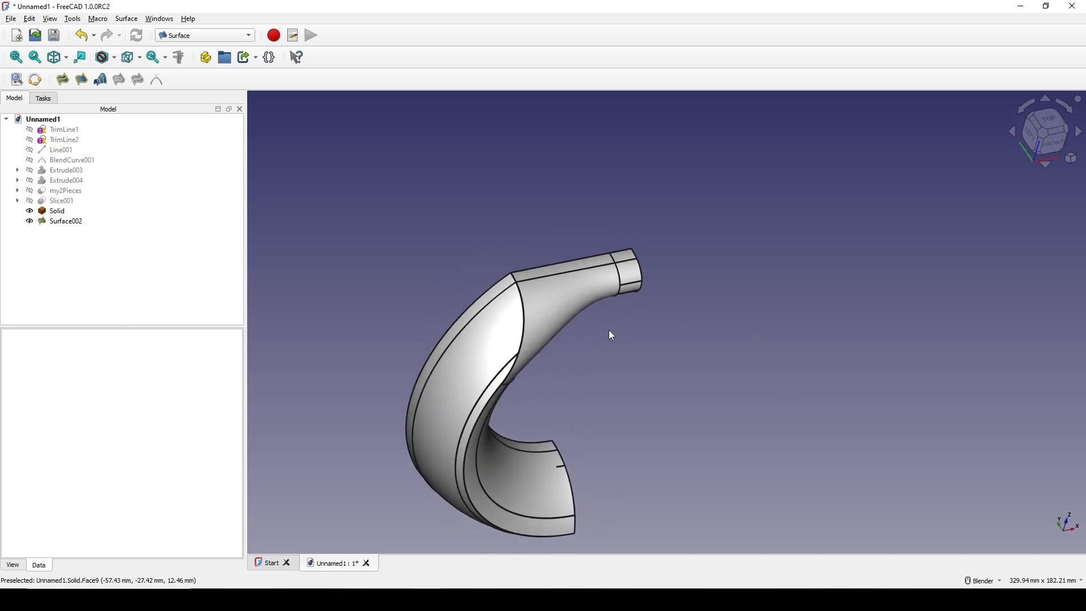
- Examine the seam edges that split the sliced ring's faces next to the filled surface
middle_click_drag(598, 298, 536, 332)
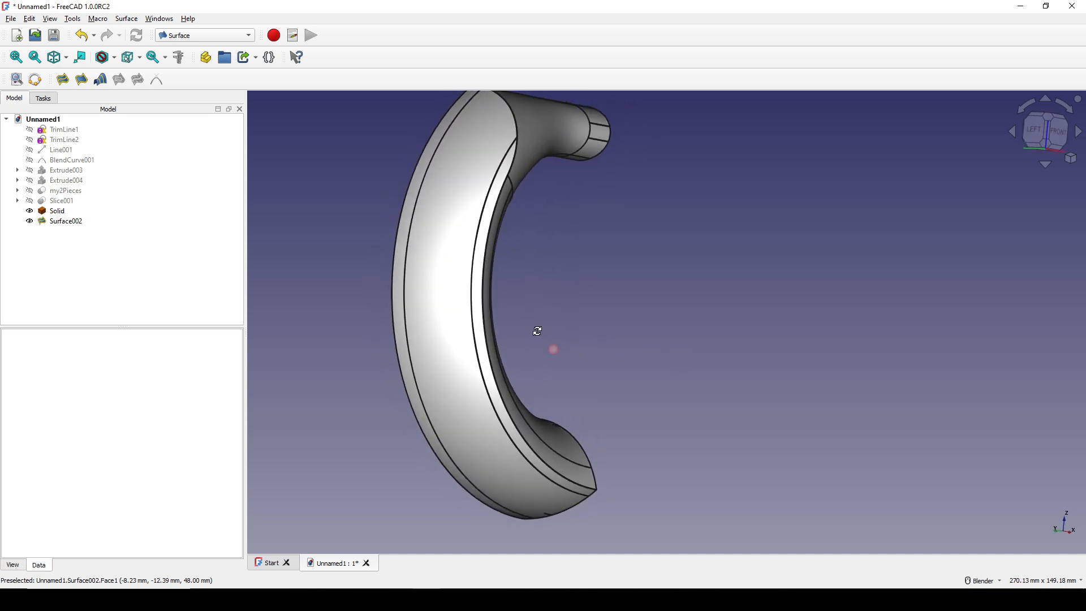
left_click(481, 378)
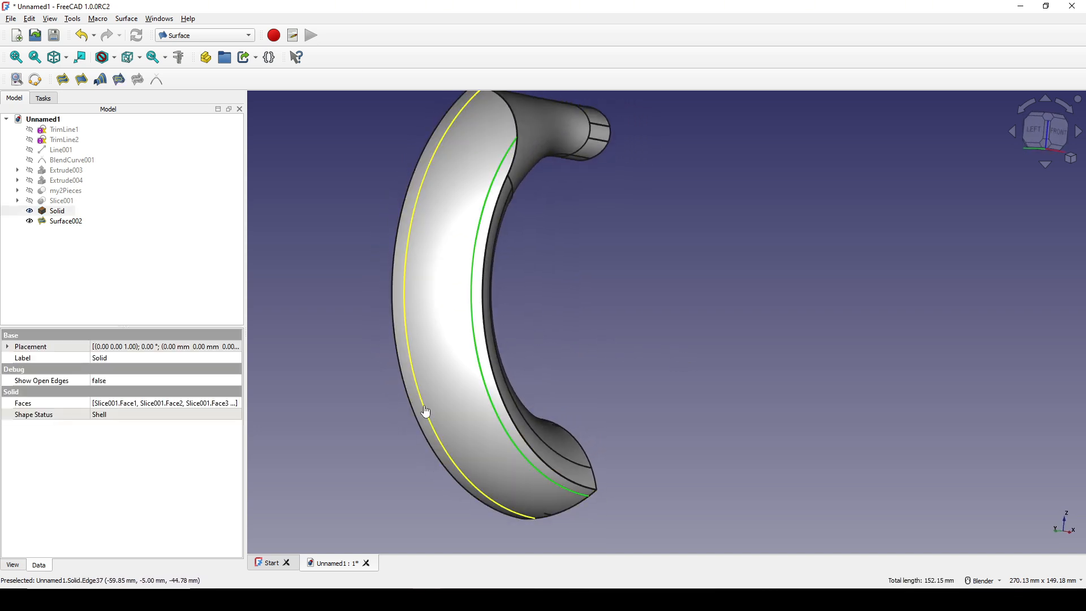
middle_click_drag(426, 412, 588, 346)
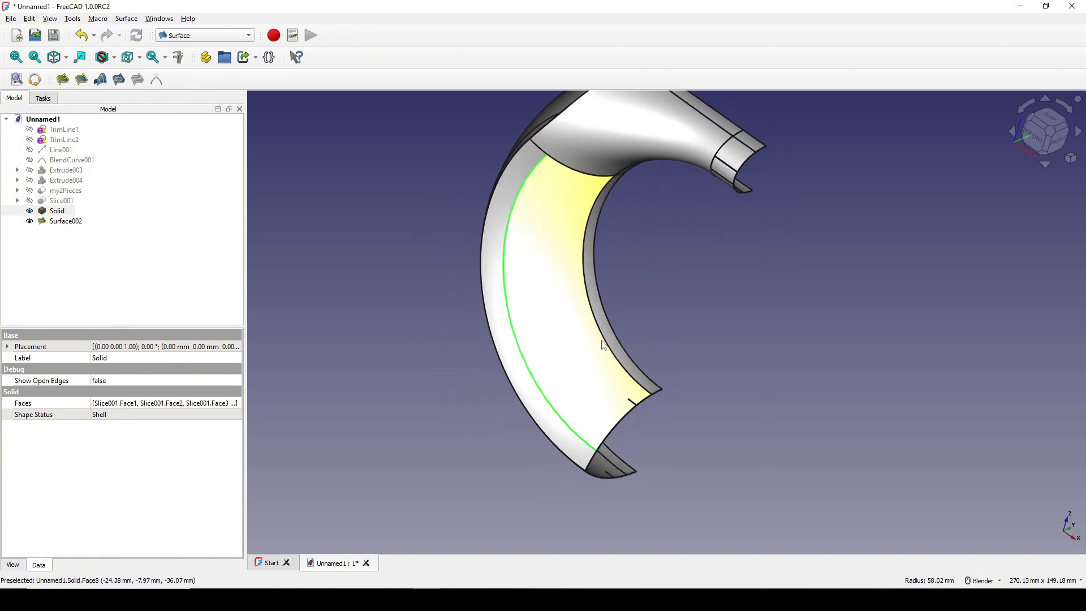
left_click(628, 384)
left_click(632, 402)
middle_click_drag(667, 415, 609, 332)
left_click(688, 363)
scroll(603, 332, "down", 1)
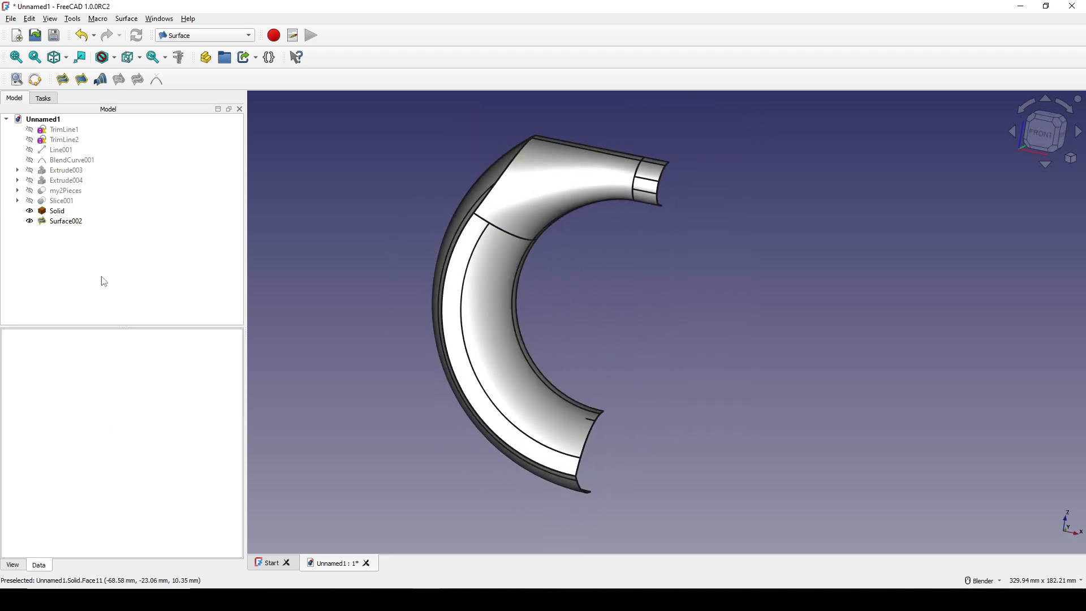
- Hide the Solid object and show the my2Pieces strips beside the filled surface
left_click(483, 266)
left_click(57, 211)
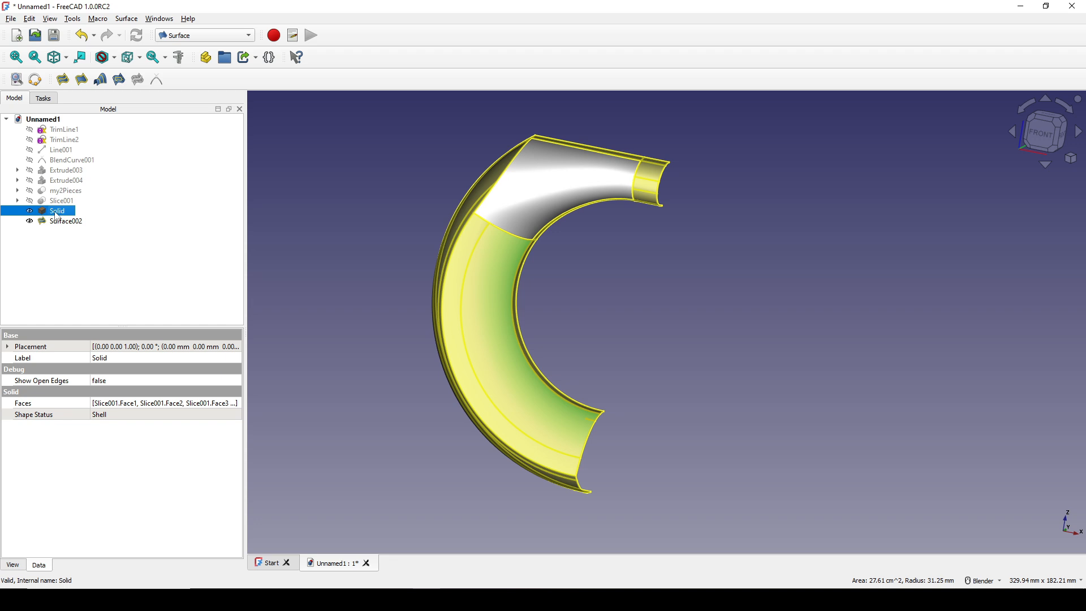
key("space")
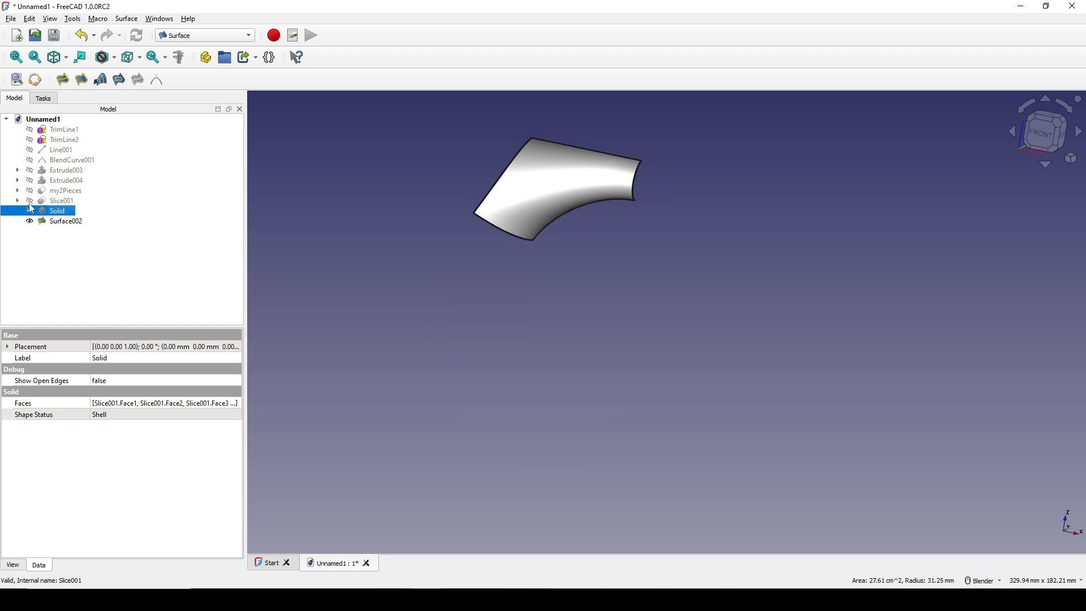
left_click(57, 191)
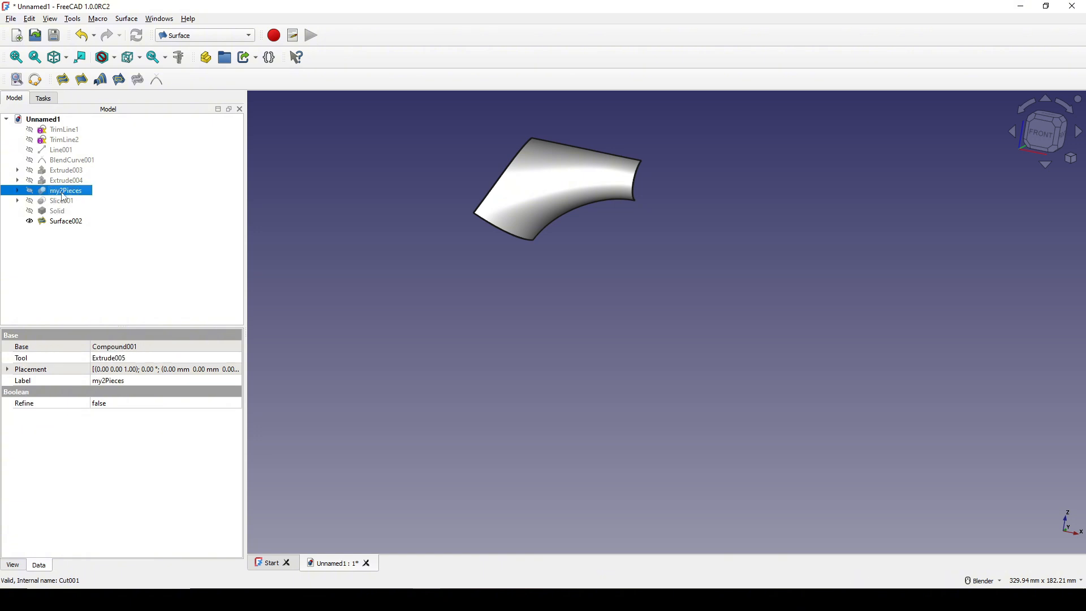
key("space")
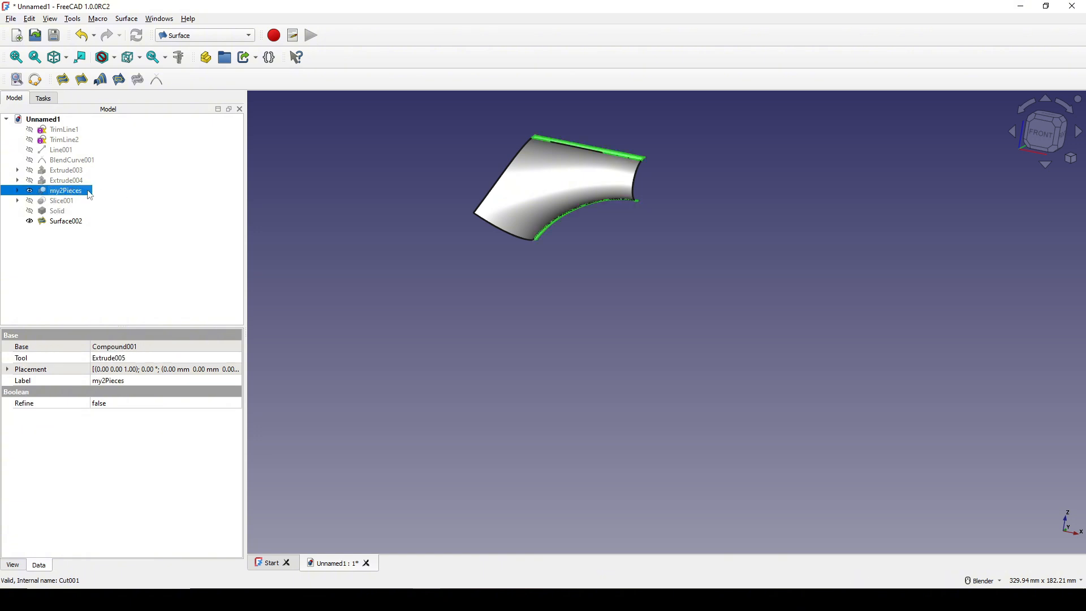
middle_click_drag(623, 218, 537, 333)
scroll(562, 274, "up", 3)
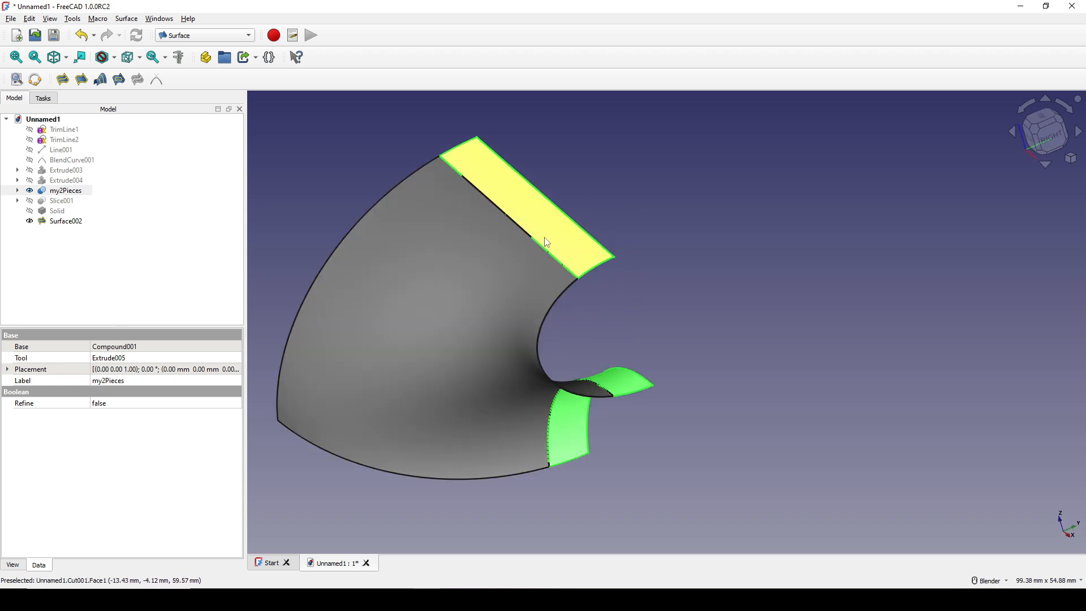
middle_click_drag(543, 237, 655, 328)
scroll(695, 322, "down", 3)
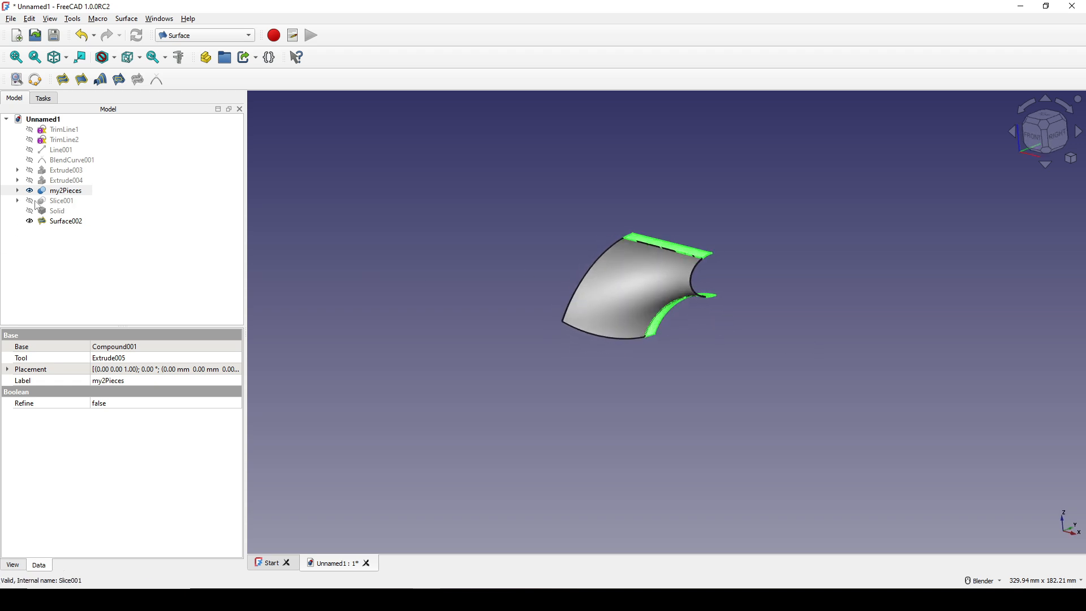
- Show the Compound object nested inside Slice001's Slice
left_click(17, 201)
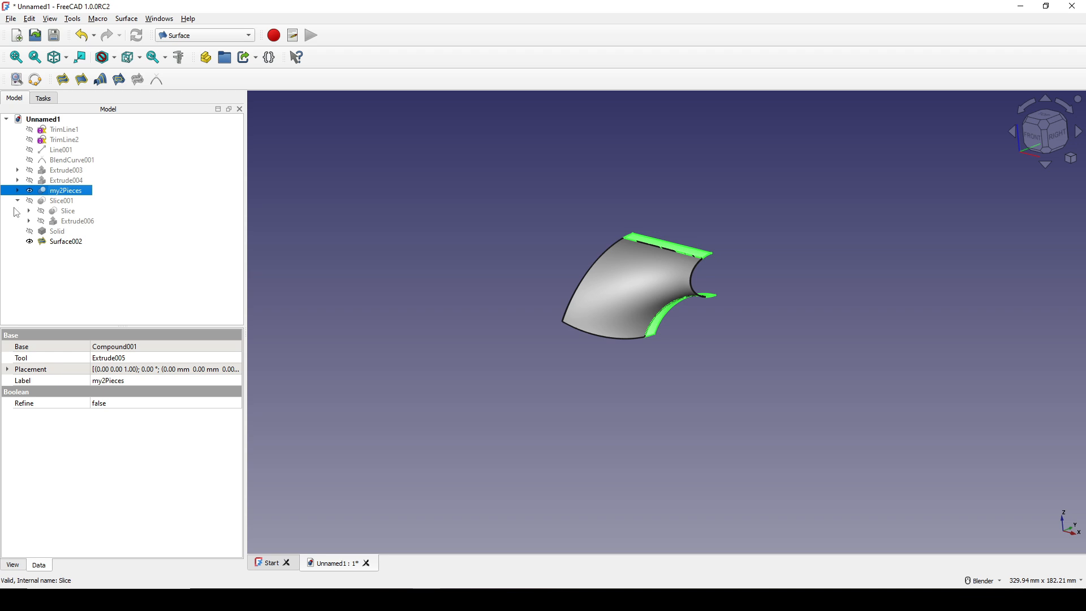
left_click(29, 211)
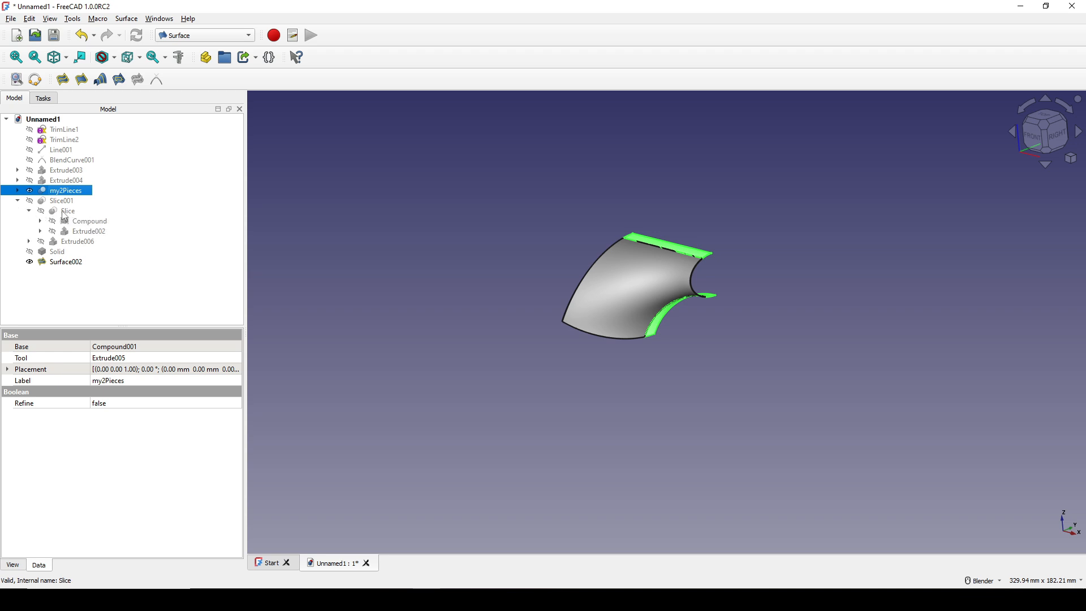
left_click(90, 221)
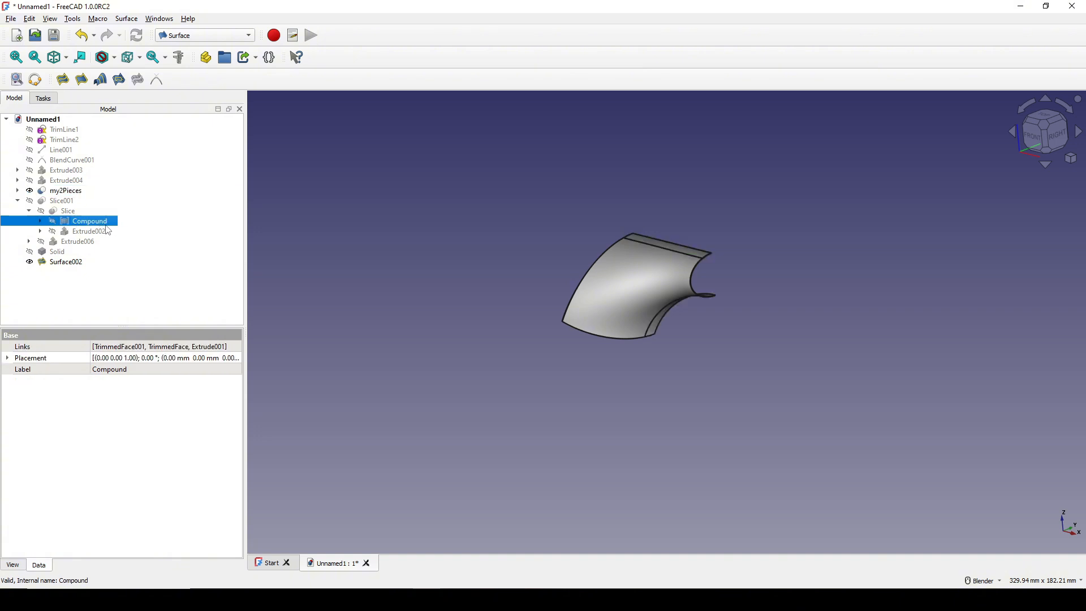
key("space")
- Inspect the filled surface's transitions to the unsplit ring, small tube and strips from several angles
mouse_move(695, 307)
middle_mouse_down()
mouse_move(720, 334)
mouse_move(680, 336)
mouse_move(684, 304)
middle_mouse_up()
left_click(693, 313)
middle_click_drag(693, 341, 611, 281)
middle_click_drag(677, 338, 660, 314)
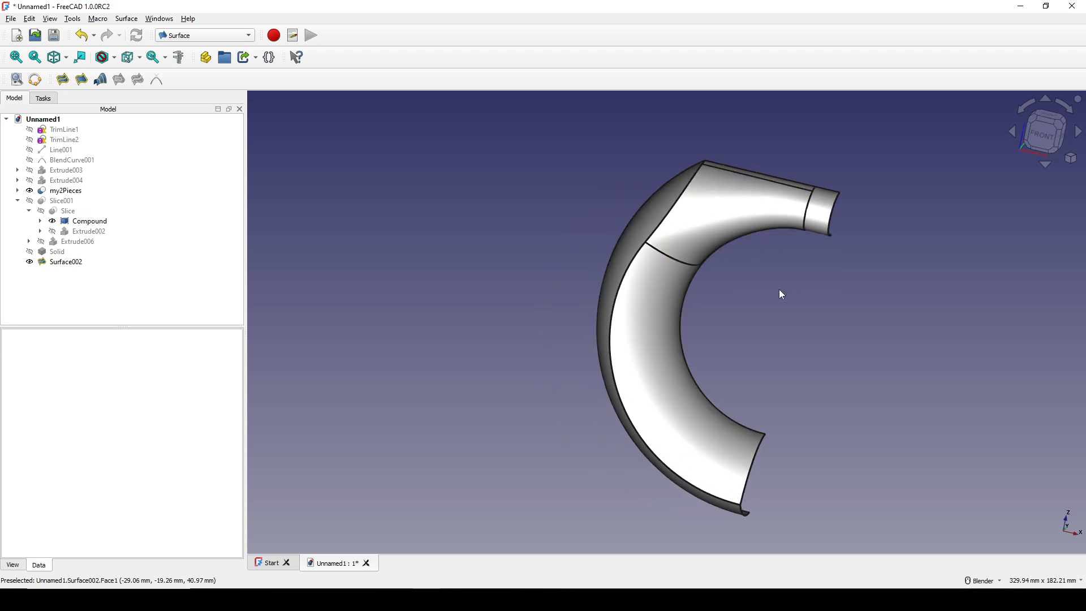
middle_click_drag(779, 290, 635, 269)
scroll(635, 269, "up", 1)
middle_click_drag(718, 269, 695, 192)
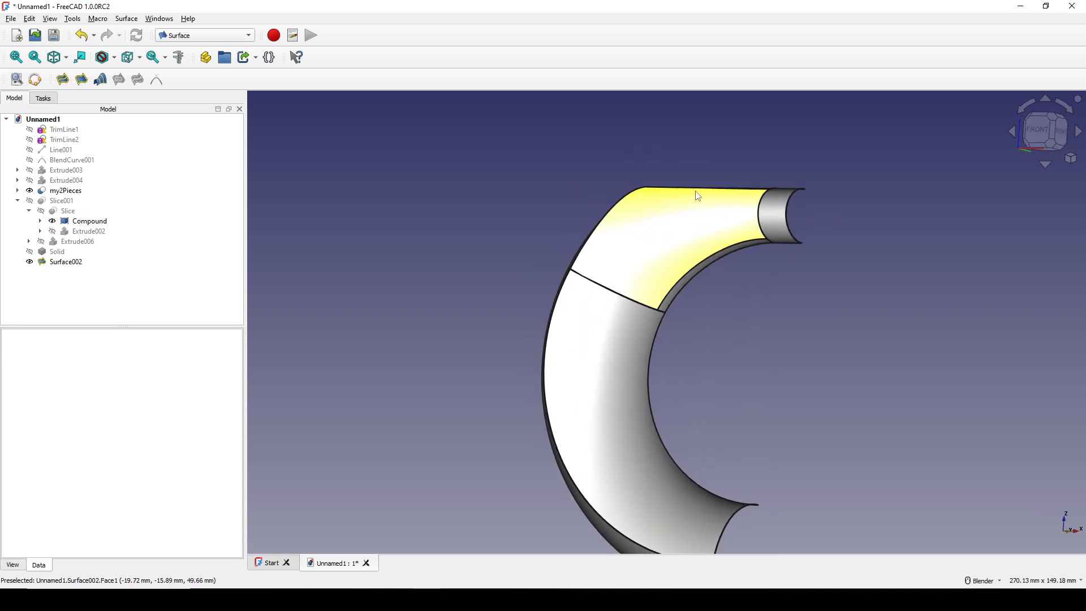
middle_click_drag(720, 294, 645, 306)
scroll(696, 306, "down", 2)
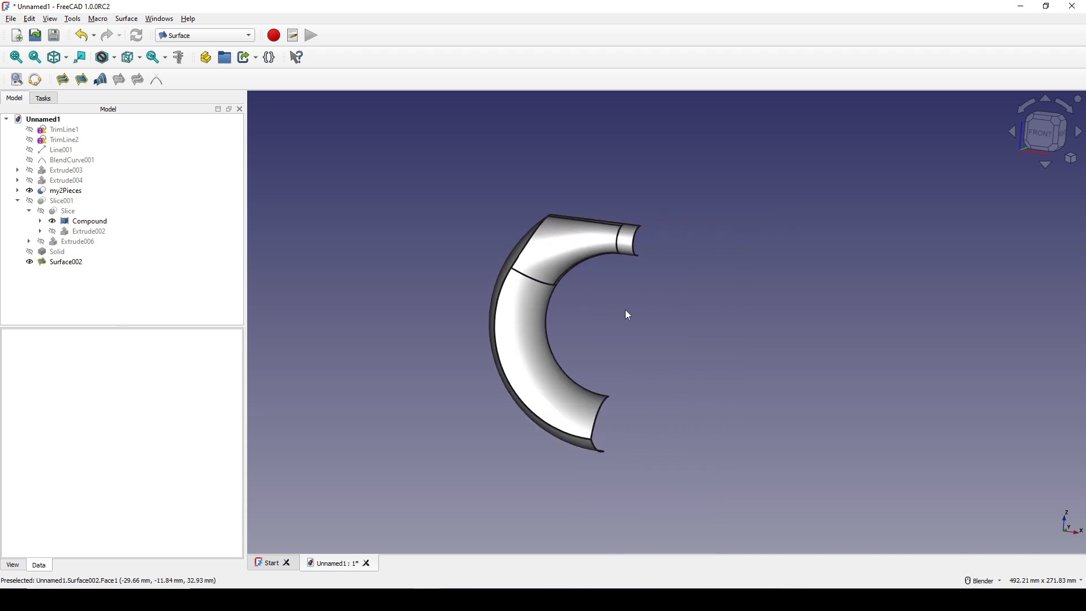
- Rename the filled surface Surface002 as MiddleSurface
left_click(65, 261)
right_click(68, 262)
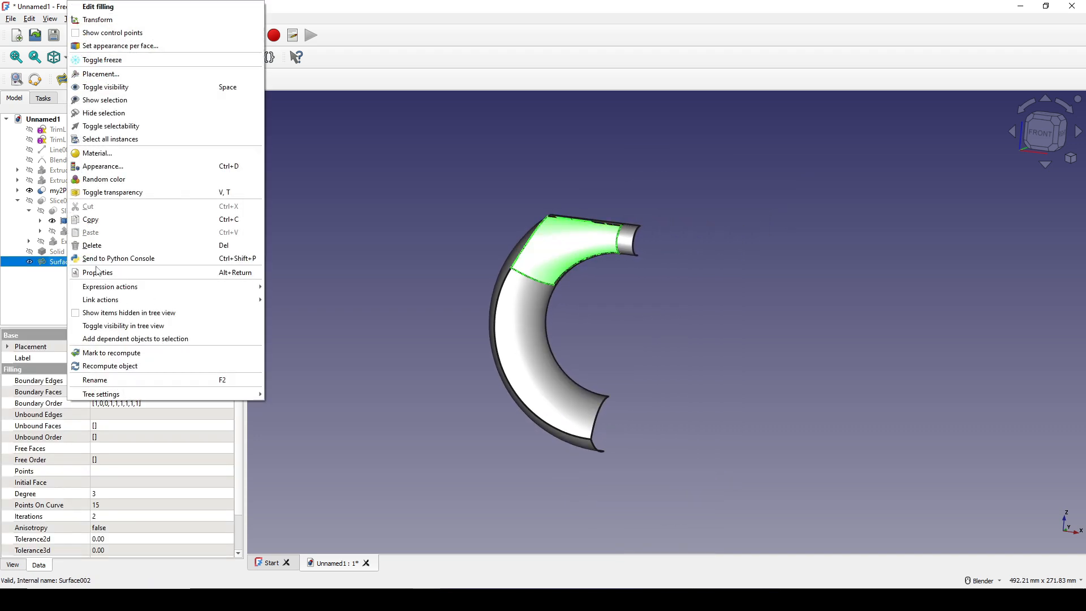
left_click(128, 381)
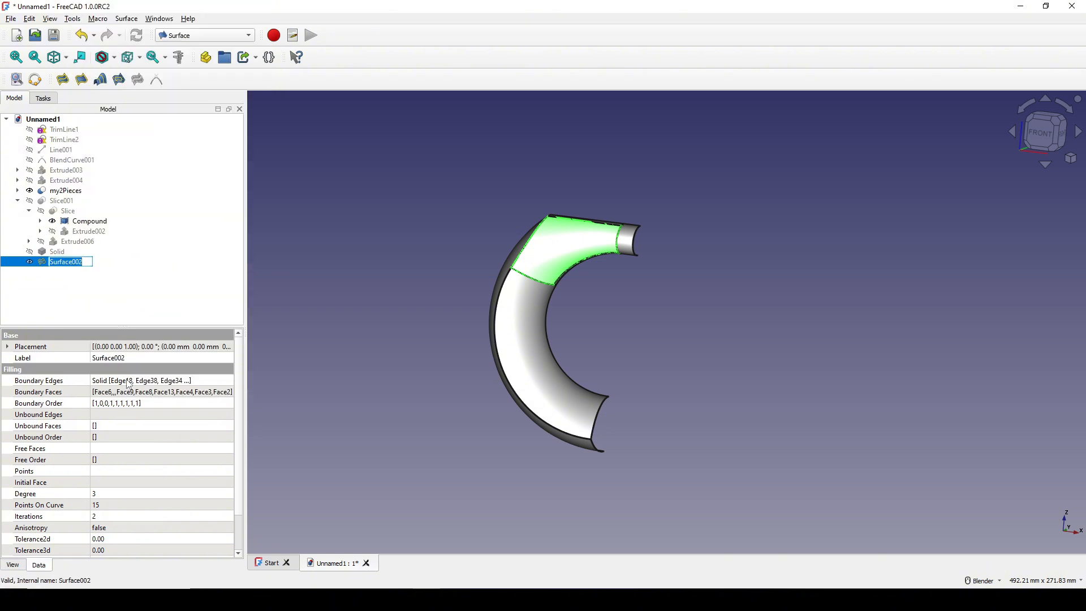
type("M")
type("iddleSurface")
key("Return")
left_click(401, 272)
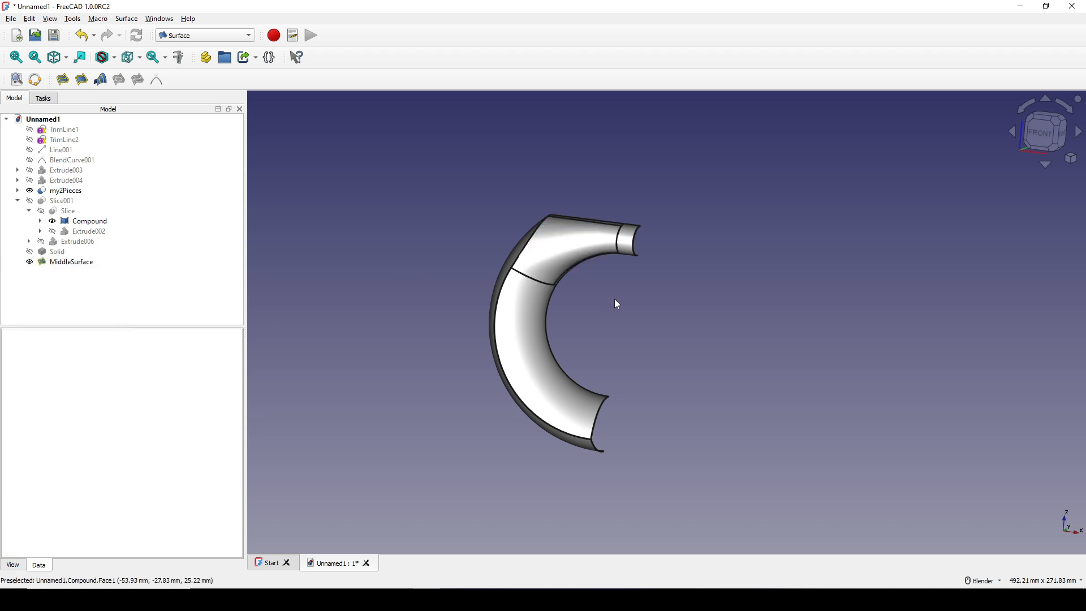
- In the Curves workbench, create a parametric solid from the Compound's ring faces, MiddleSurface and the my2Pieces strip faces, leaving out the small tube
middle_click_drag(615, 298, 624, 292)
left_click(199, 36)
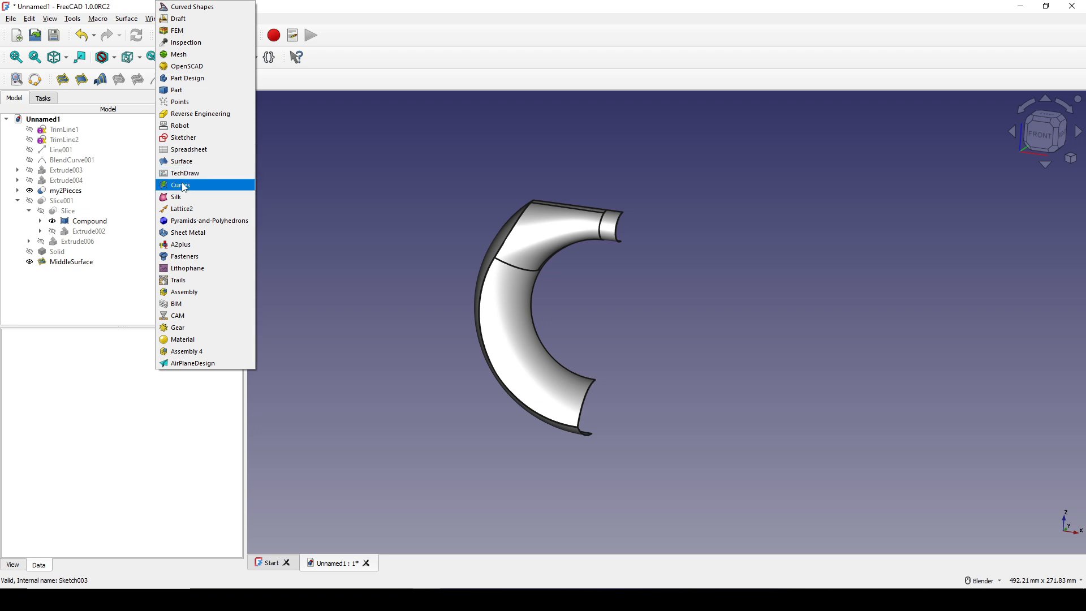
left_click(205, 185)
scroll(589, 315, "up", 1)
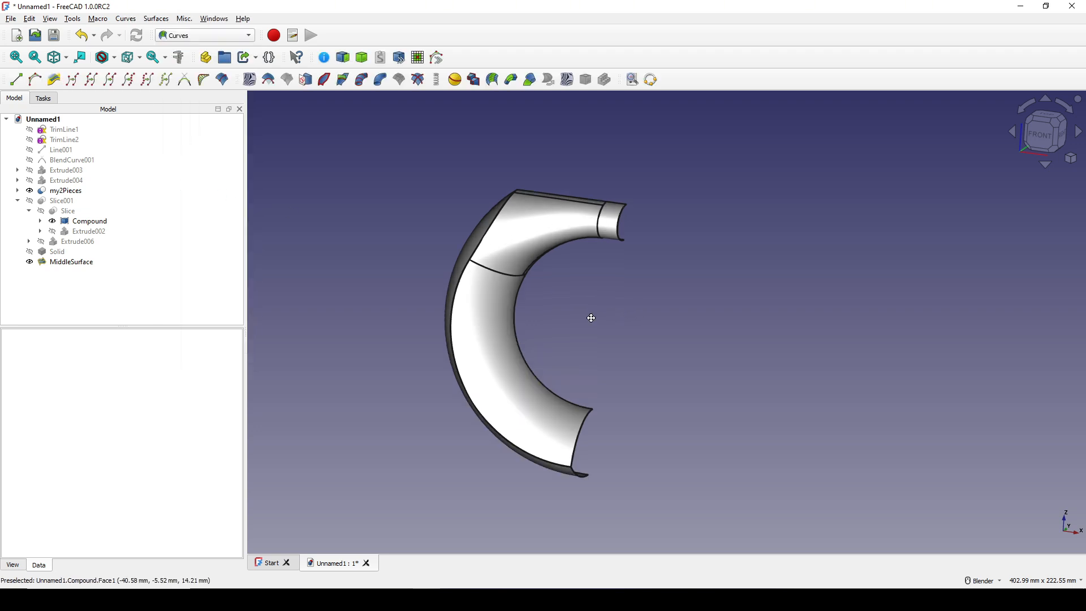
middle_click_drag(588, 315, 684, 344)
left_click(518, 337)
middle_click_drag(627, 321, 521, 308)
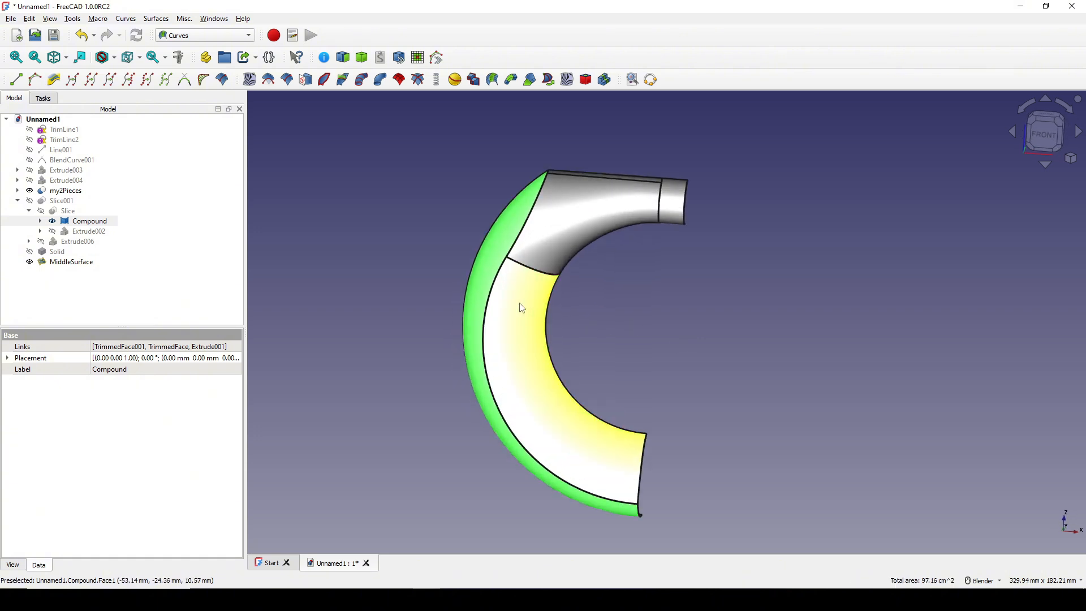
left_click(624, 238)
scroll(593, 283, "up", 3)
middle_click_drag(556, 258, 601, 325)
scroll(566, 296, "down", 2)
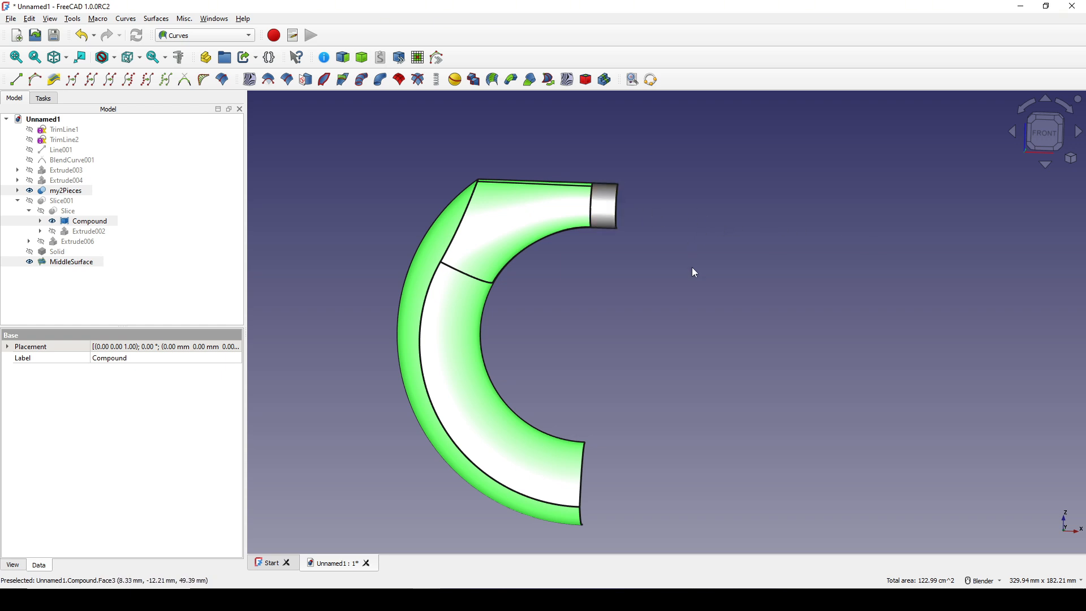
scroll(681, 286, "down", 2)
middle_click_drag(671, 303, 712, 314)
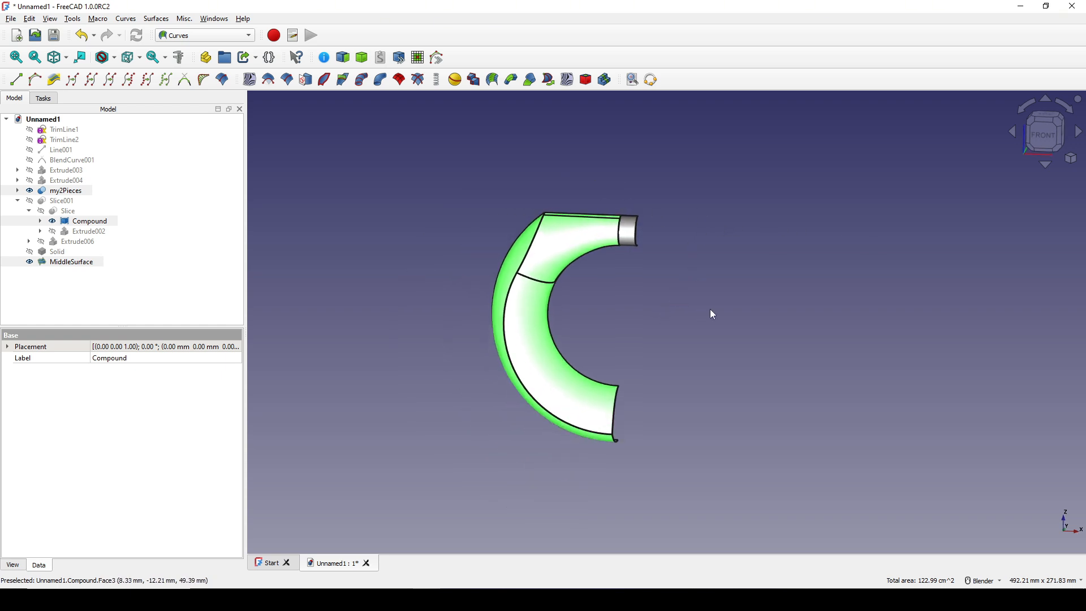
left_click(363, 64)
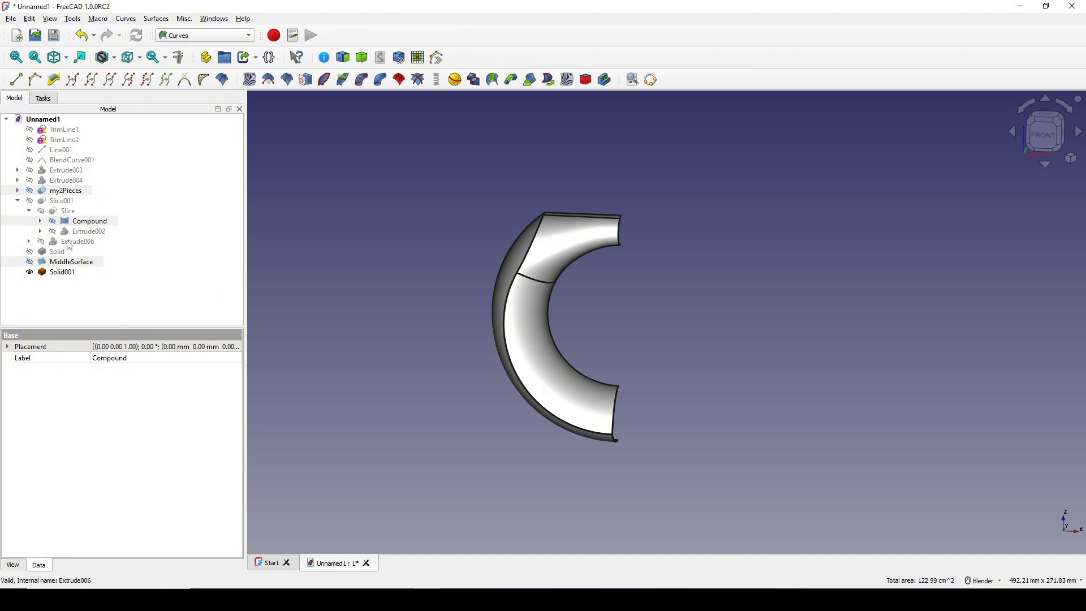
left_click(67, 275)
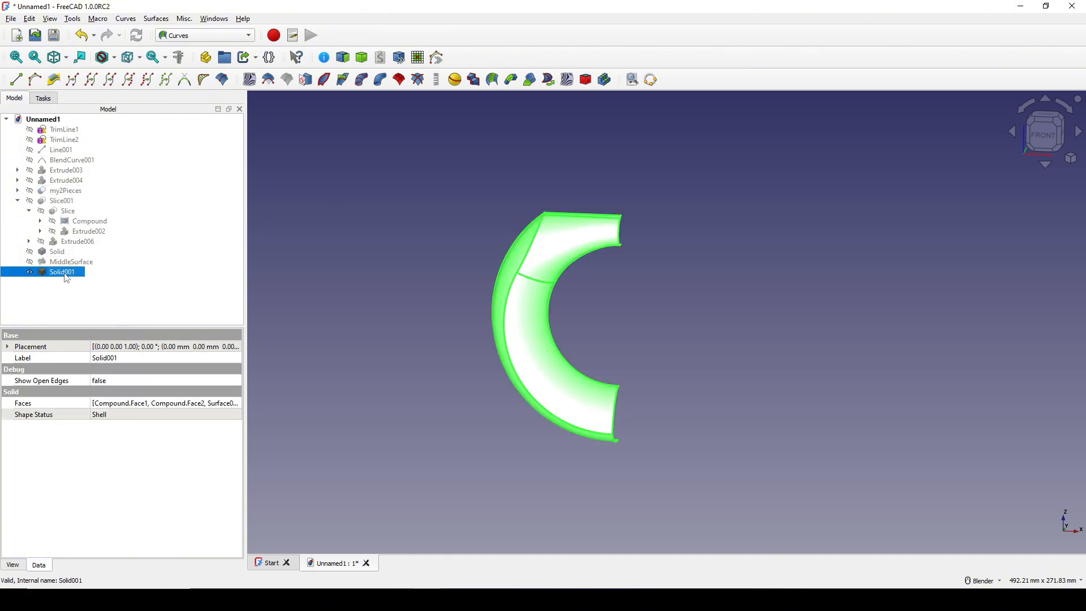
left_click(233, 287)
middle_click_drag(575, 327, 667, 318)
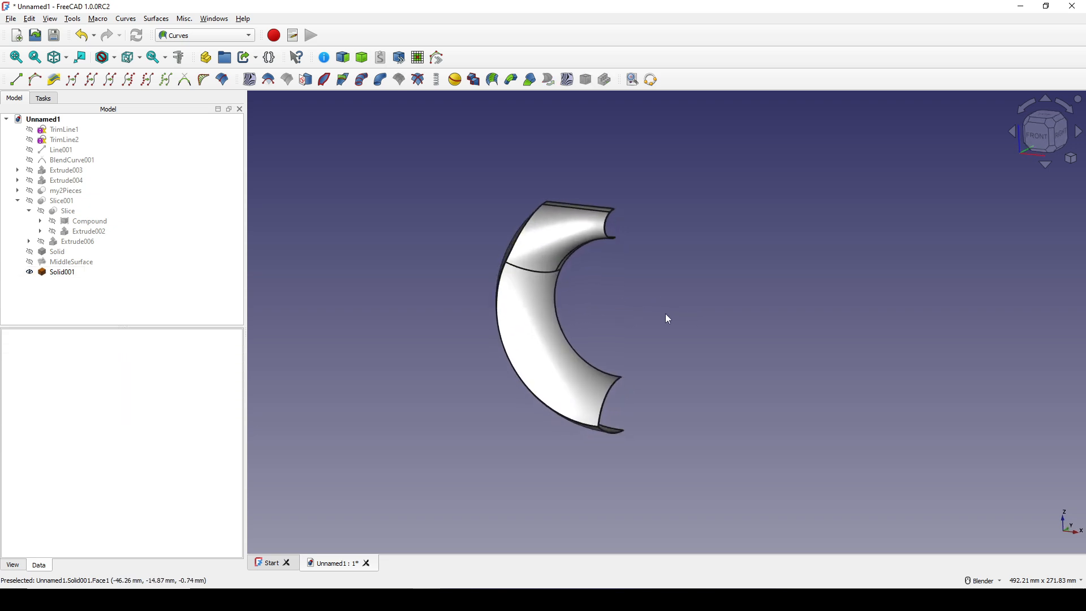
- Mirror Solid001 about the YZ plane in the Part workbench
left_click(63, 274)
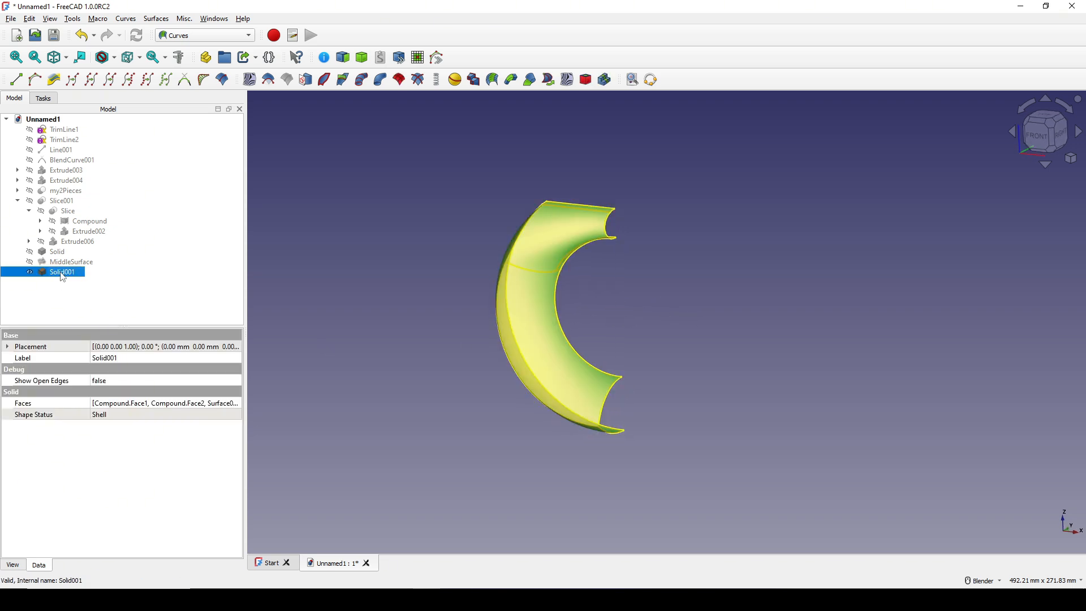
left_click(226, 36)
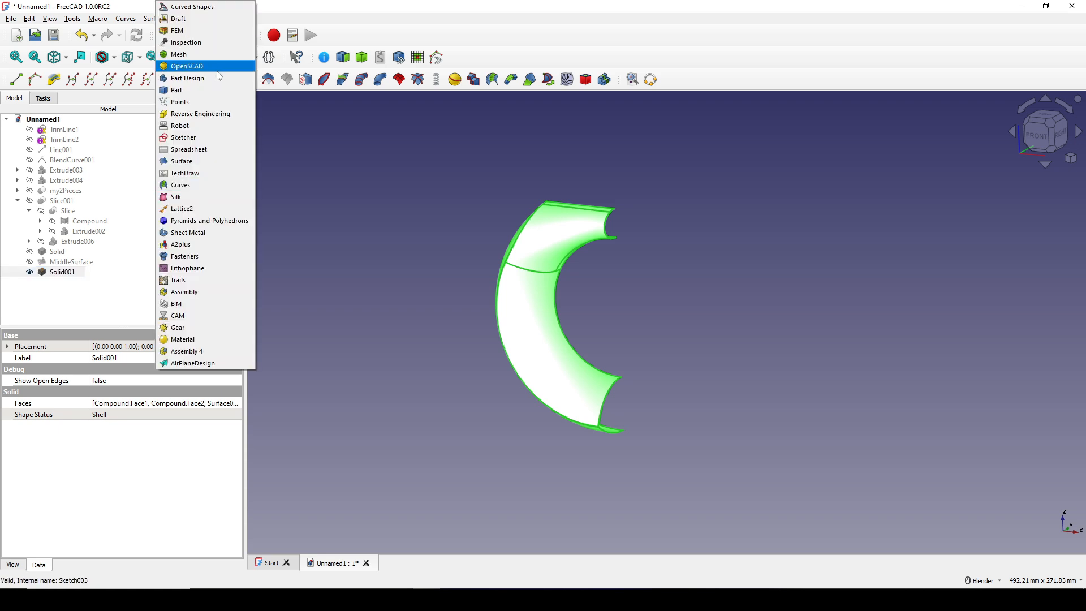
left_click(218, 89)
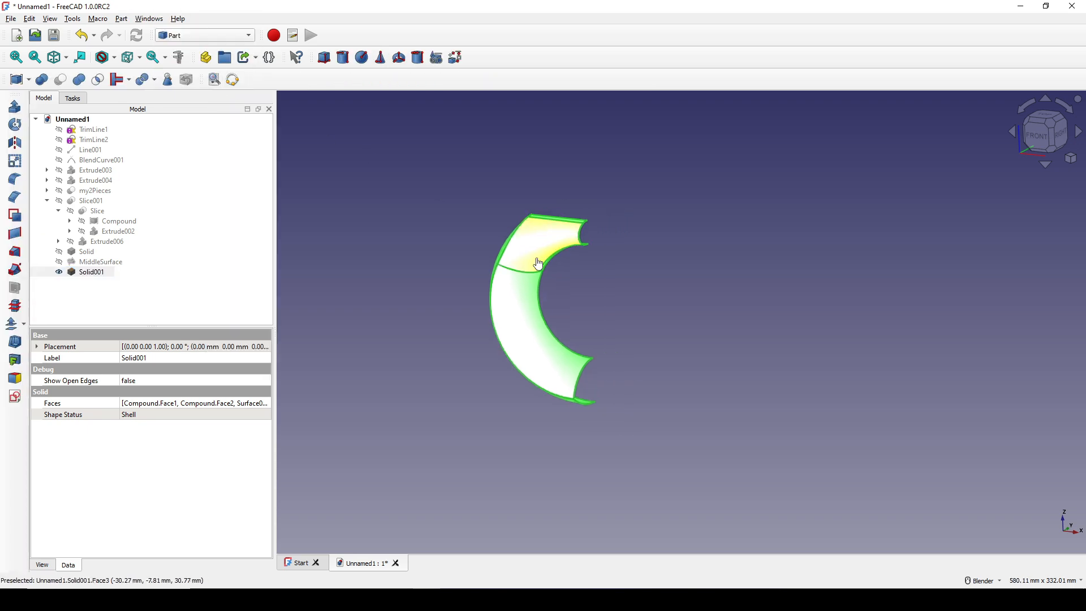
left_click(15, 143)
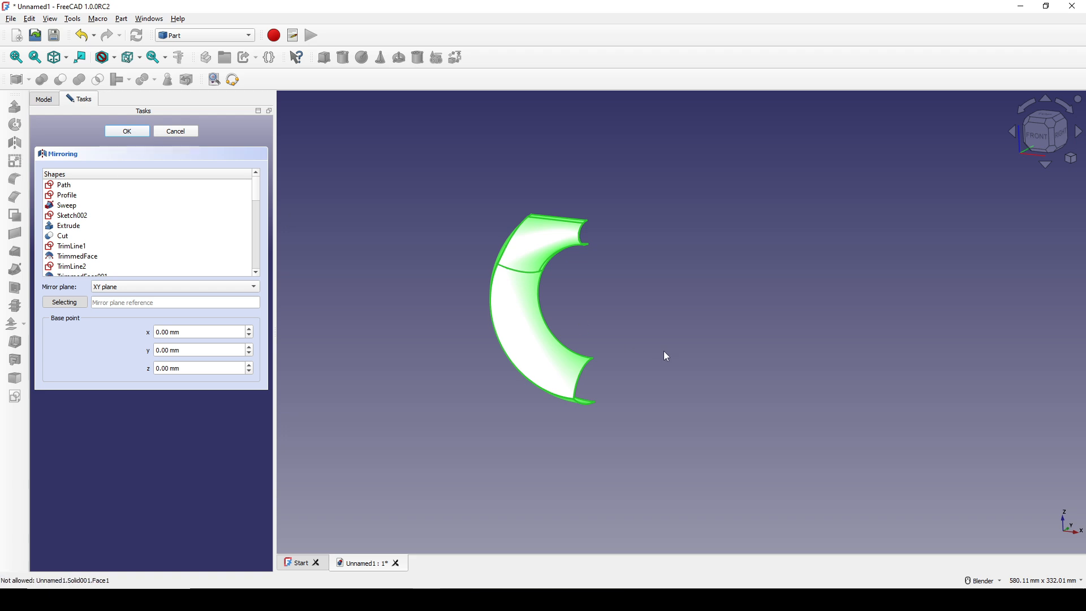
left_click(186, 288)
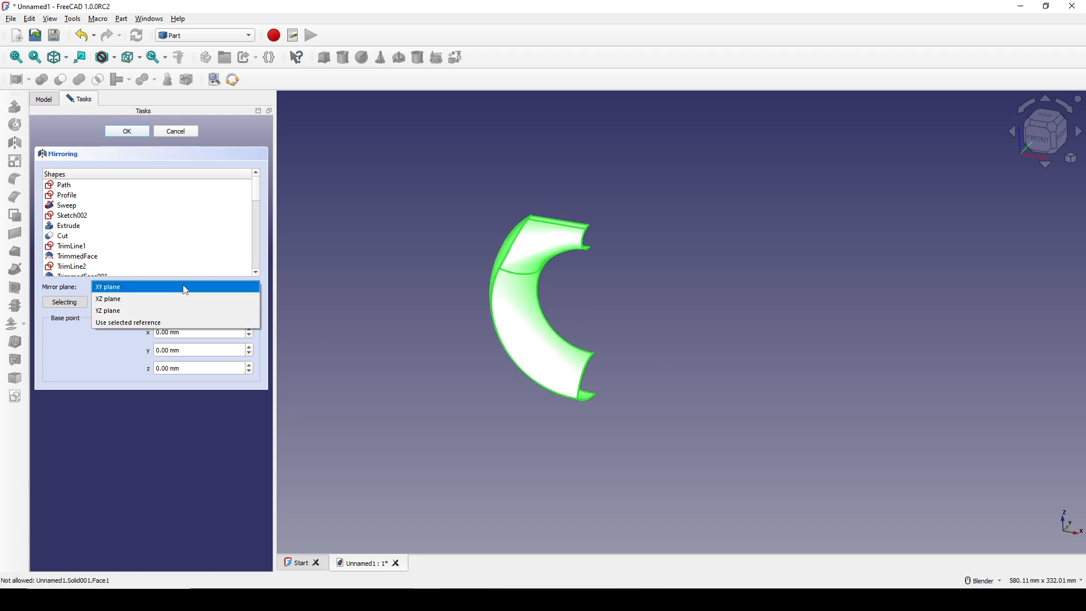
left_click(146, 310)
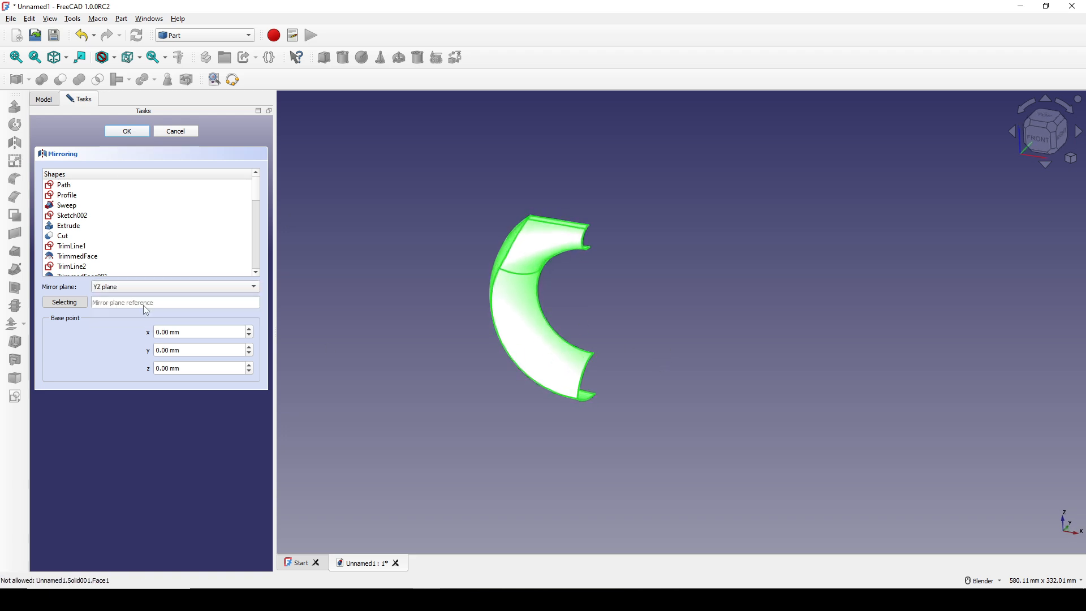
left_click(128, 133)
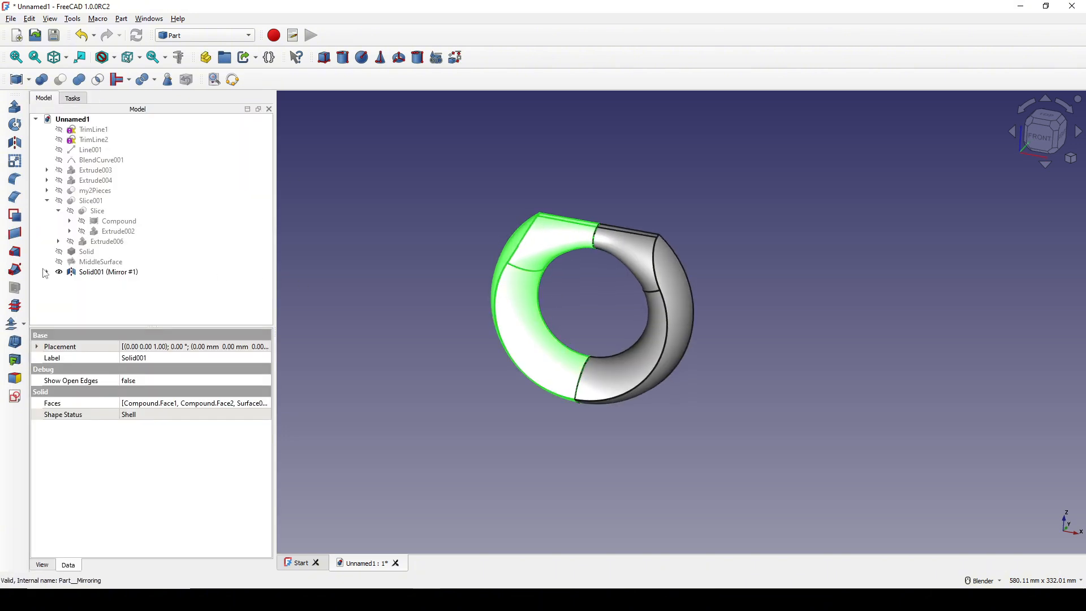
- Mirror Solid001 and its first mirrored copy together about the XZ plane
left_click(47, 272)
left_click(53, 283)
left_click(86, 272)
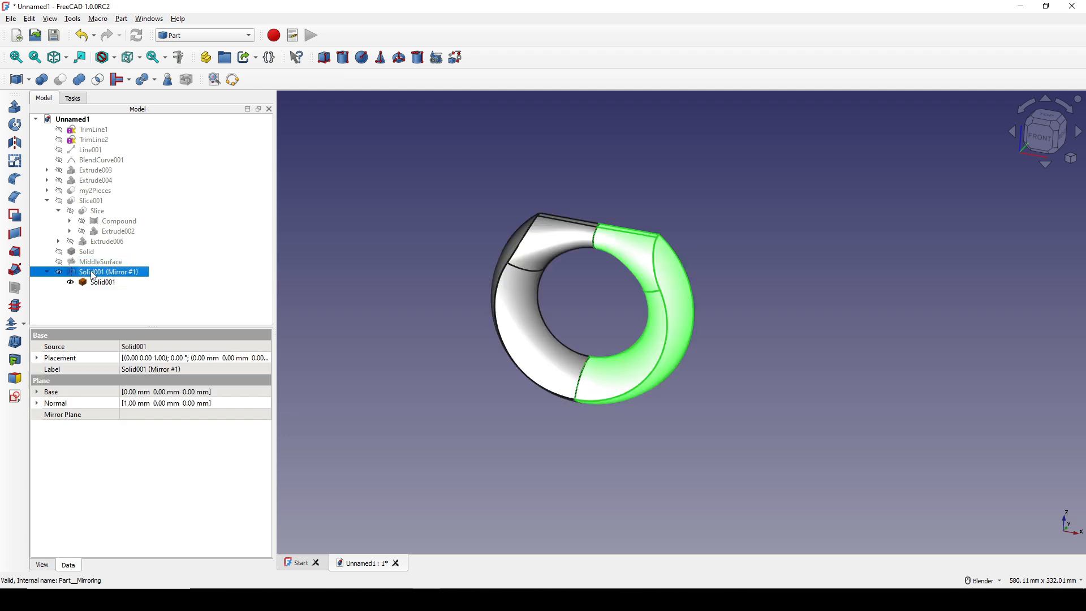
left_click(97, 283, "ctrl")
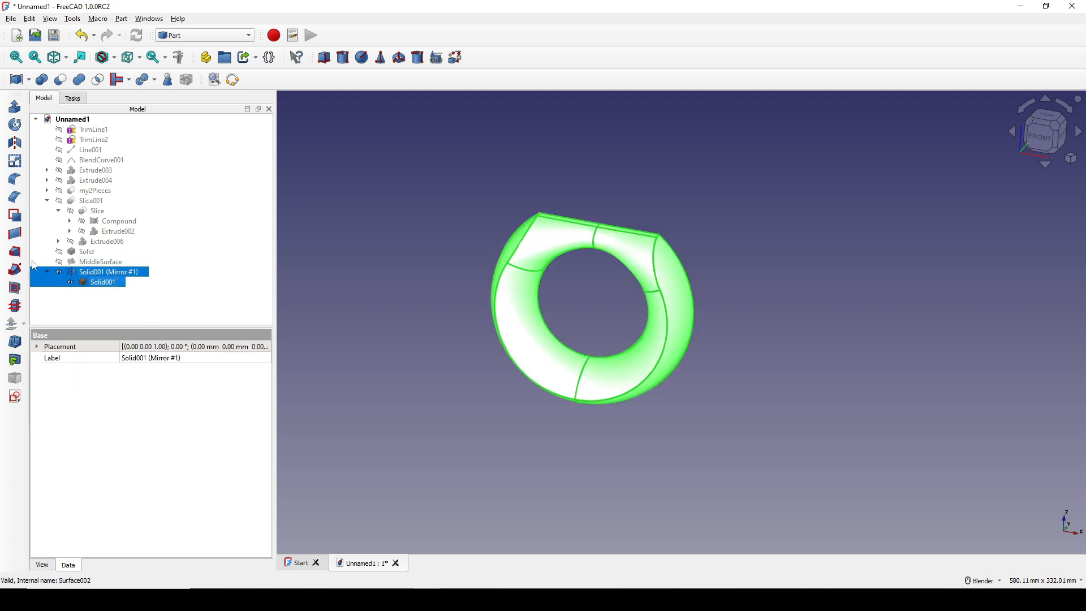
left_click(19, 146)
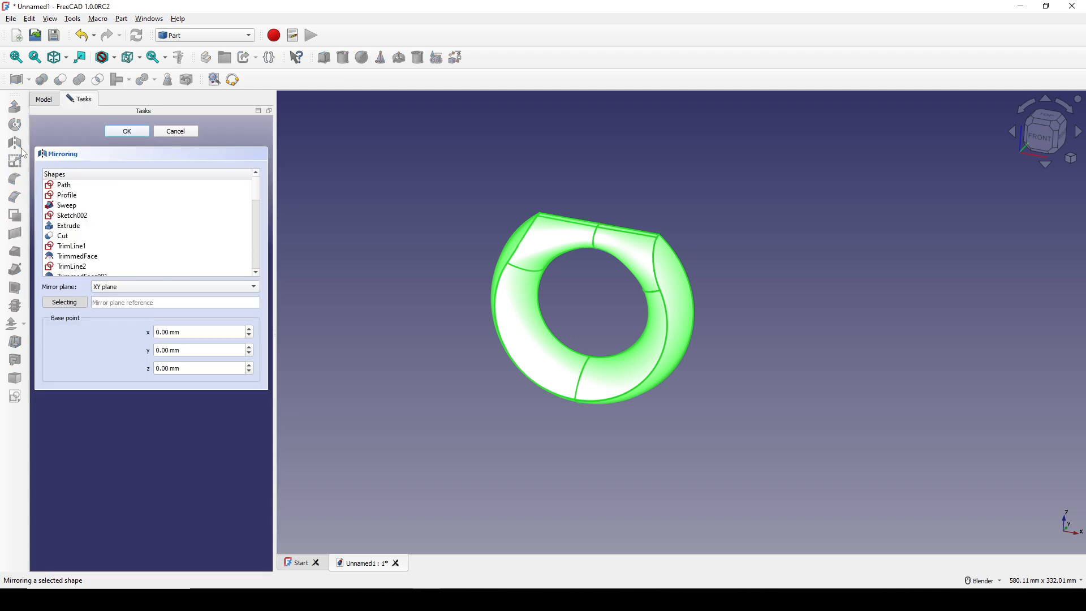
left_click(152, 294)
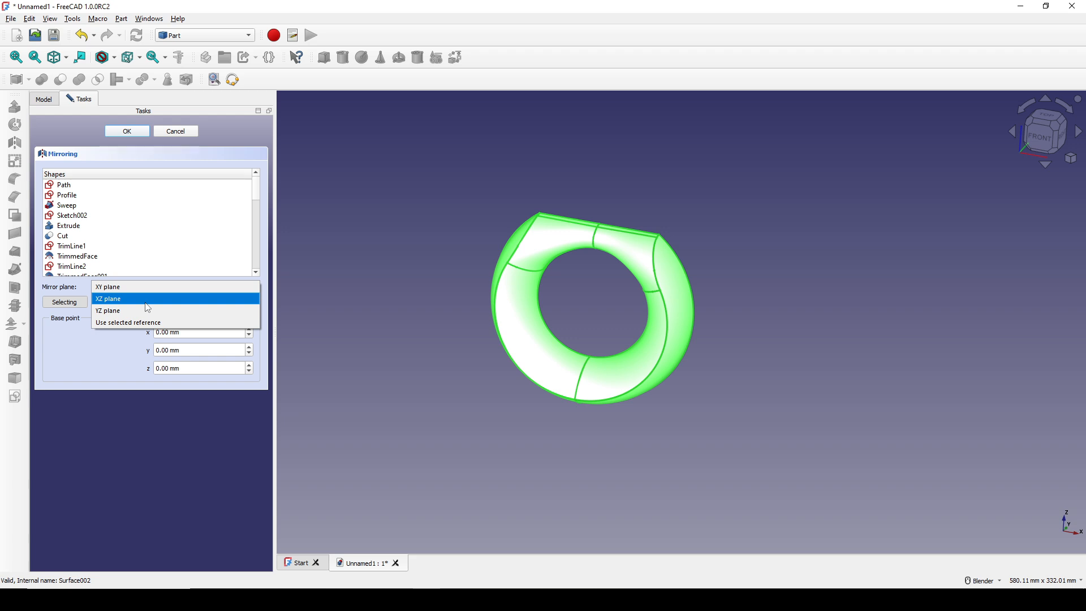
left_click(145, 299)
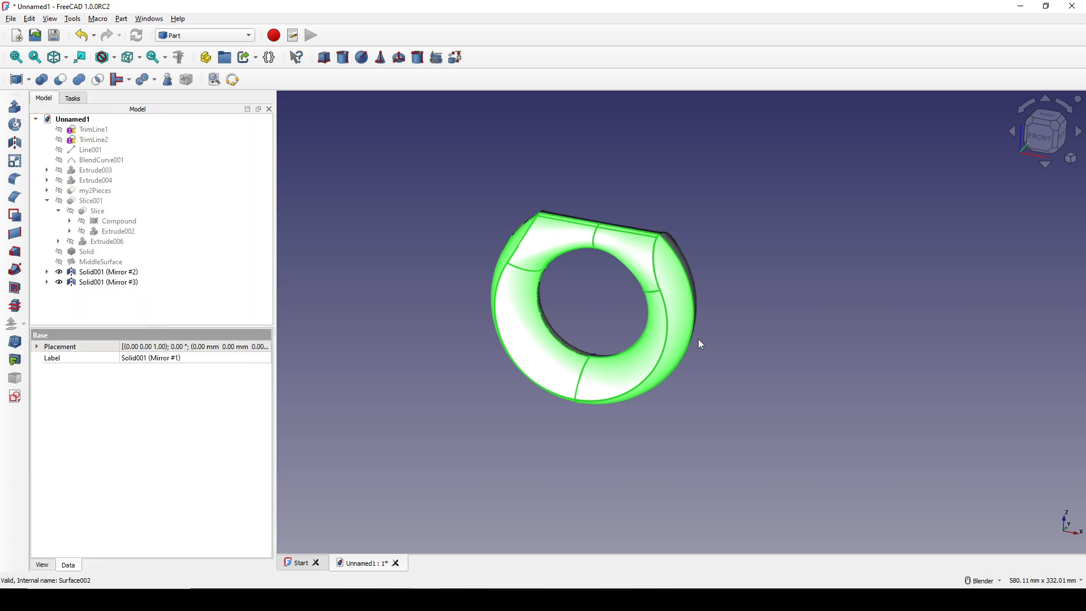
middle_click_drag(679, 343, 798, 316)
left_click(798, 315)
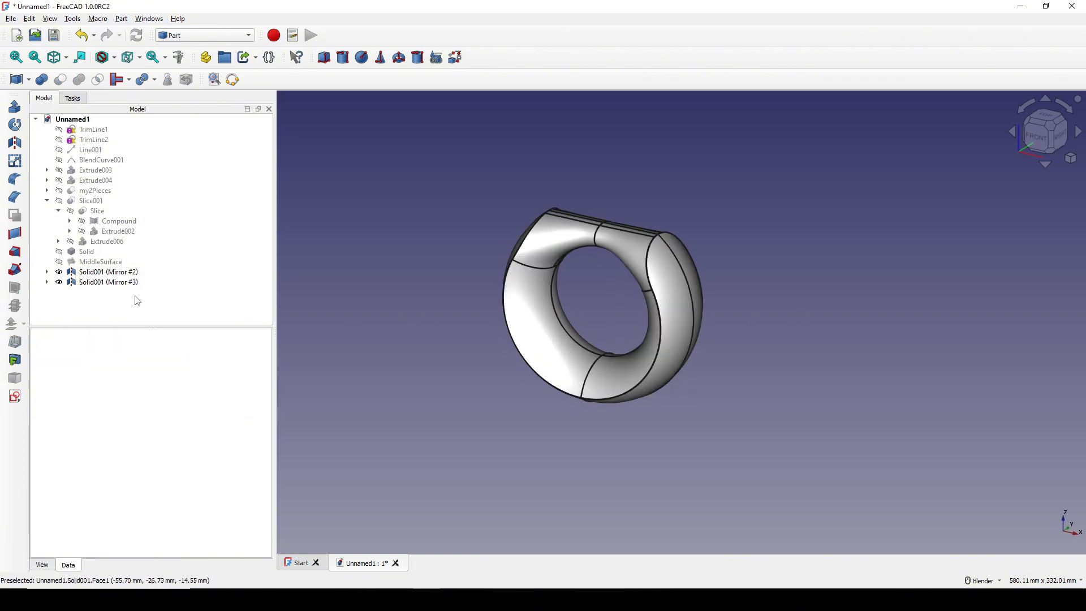
- In the Curves workbench, create a parametric solid from Solid001 and its three mirrored copies, and check its shape status
left_click(46, 272)
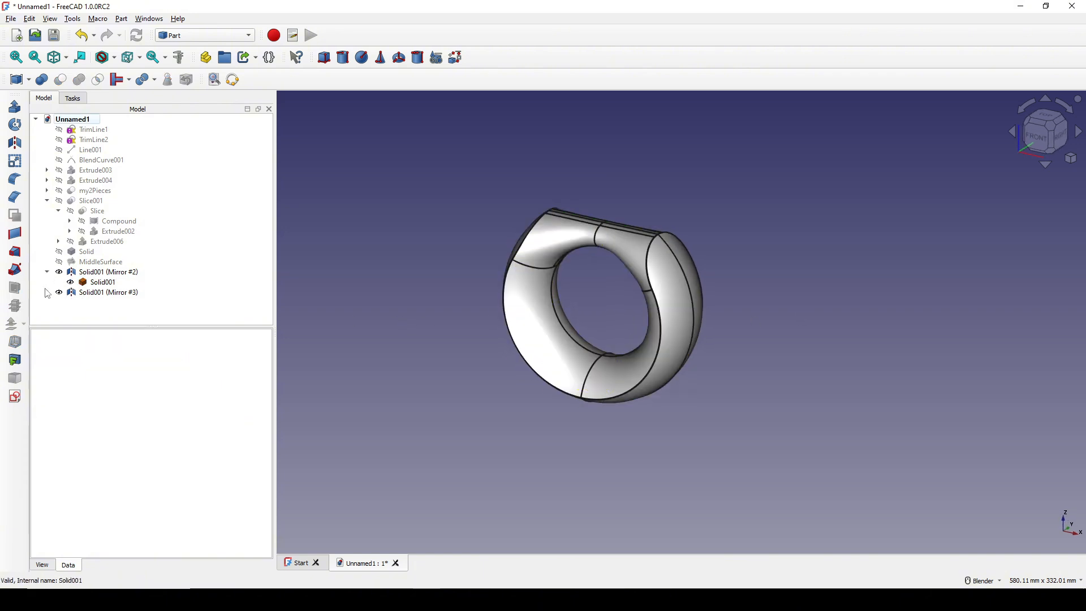
left_click(47, 292)
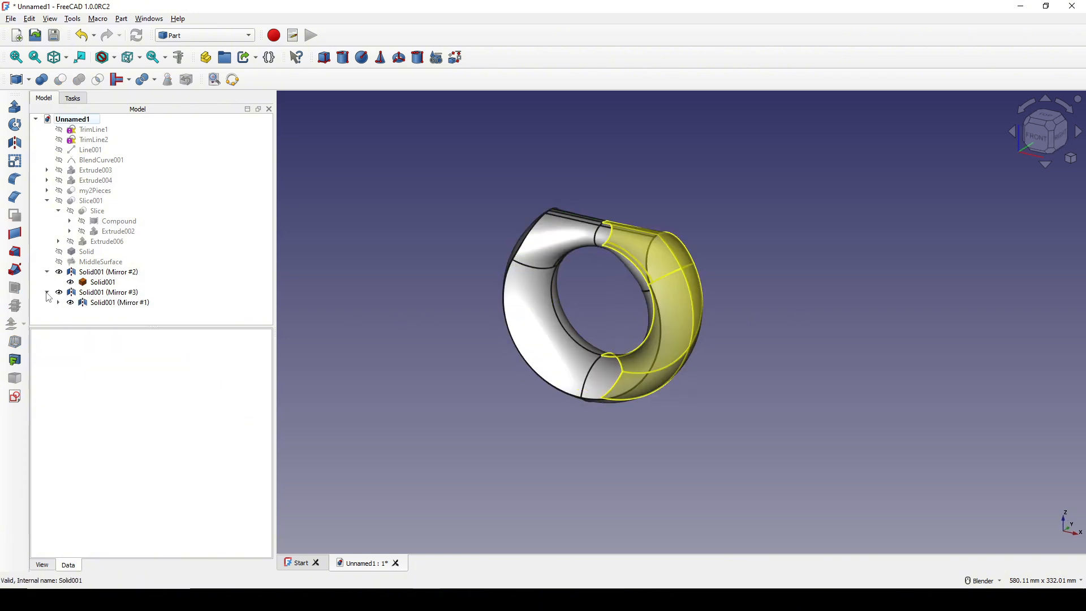
left_click(103, 274)
left_click(119, 303, "shift")
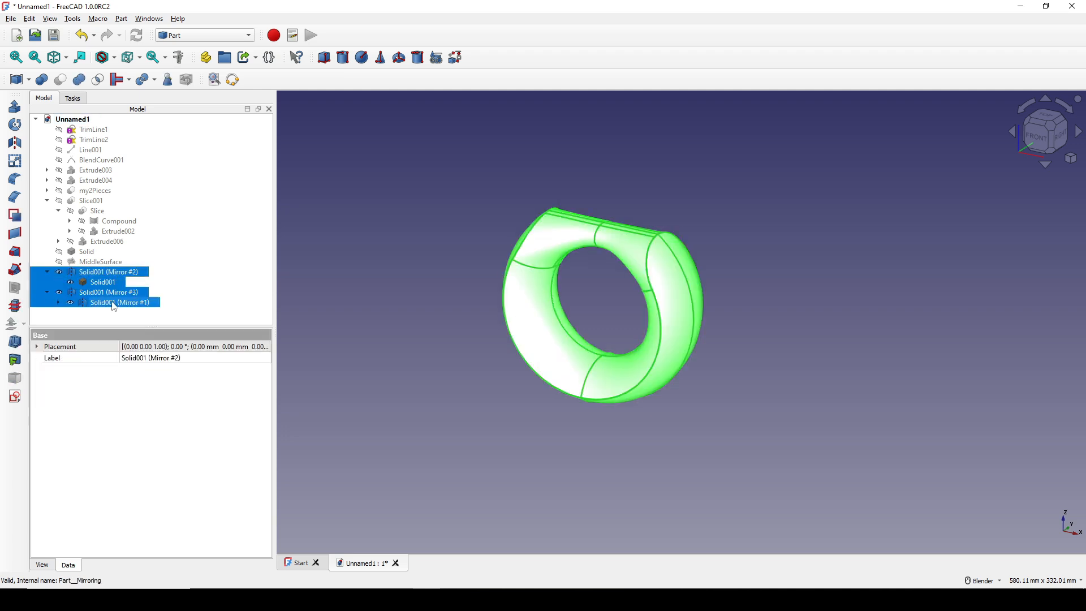
left_click(204, 35)
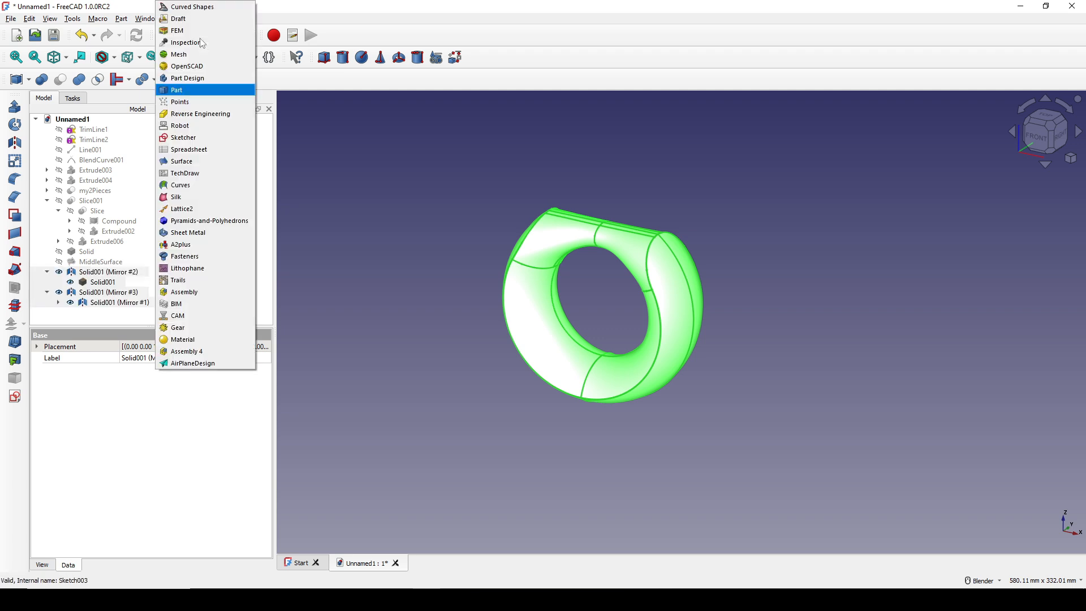
left_click(199, 186)
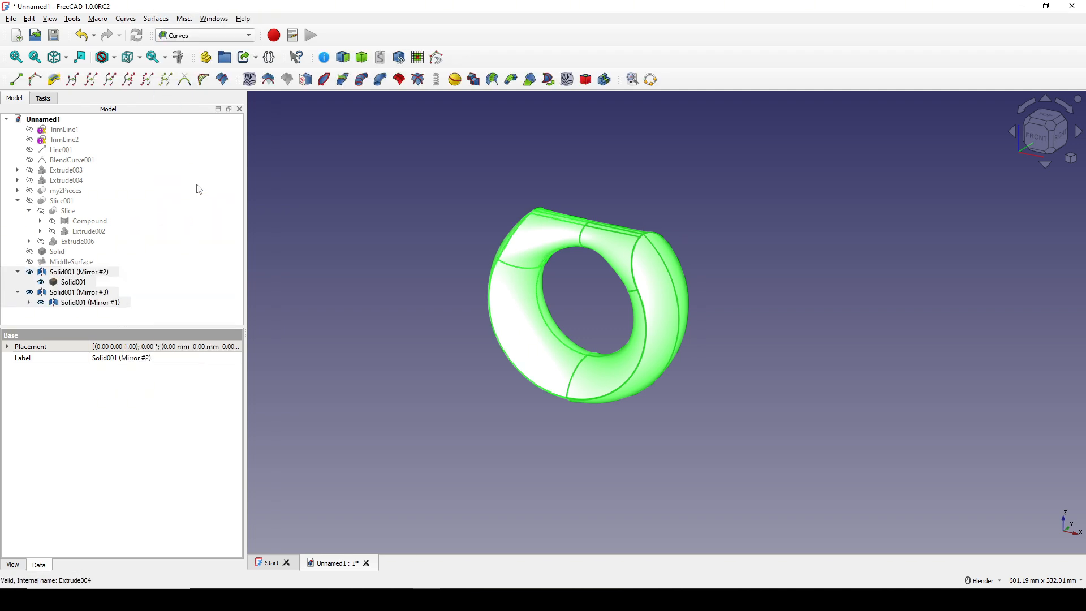
left_click(363, 58)
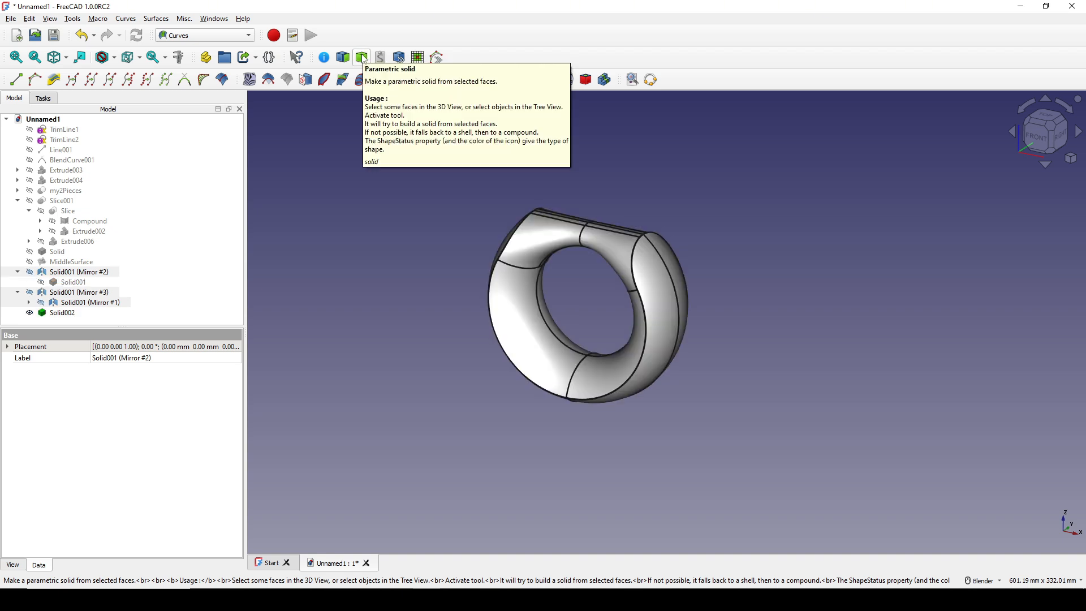
left_click(44, 314)
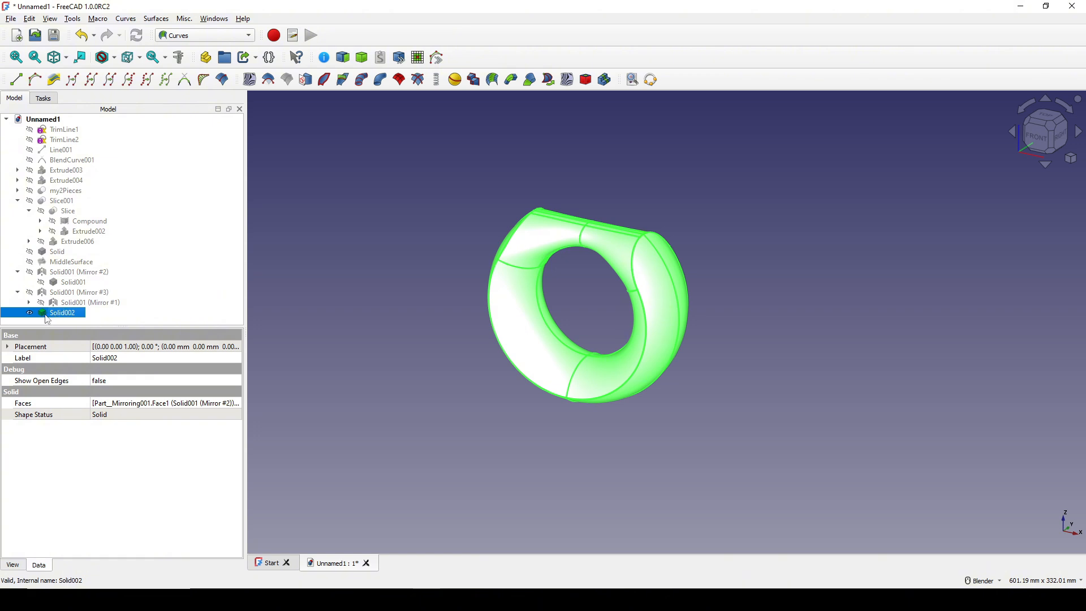
left_click(741, 376)
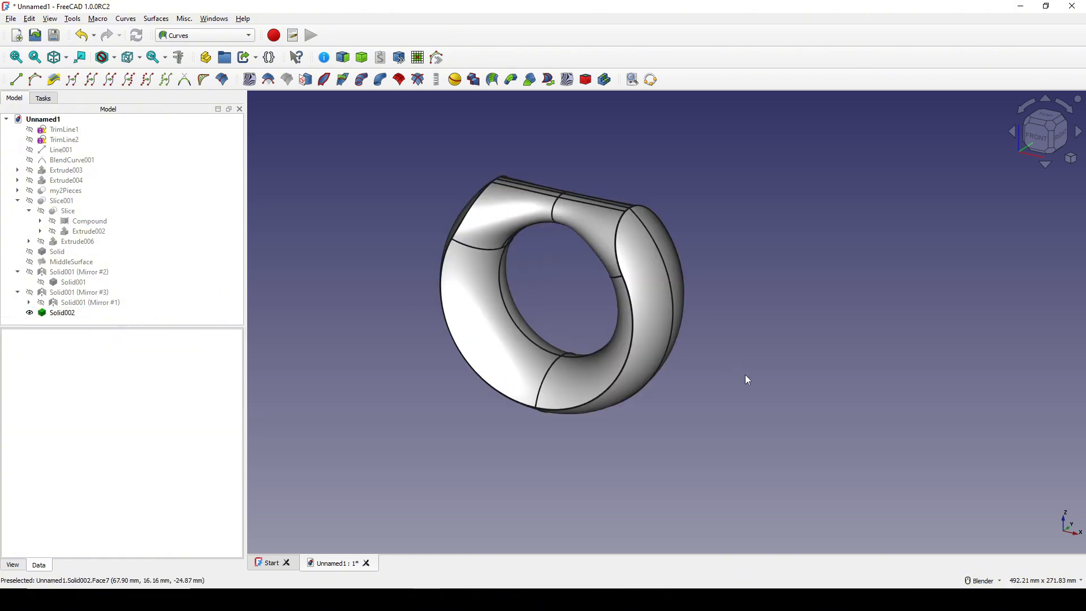
- Inspect the closed ring solid's seams and surface transitions from the front, side and underside
middle_click_drag(745, 375, 645, 368)
scroll(545, 325, "up", 1)
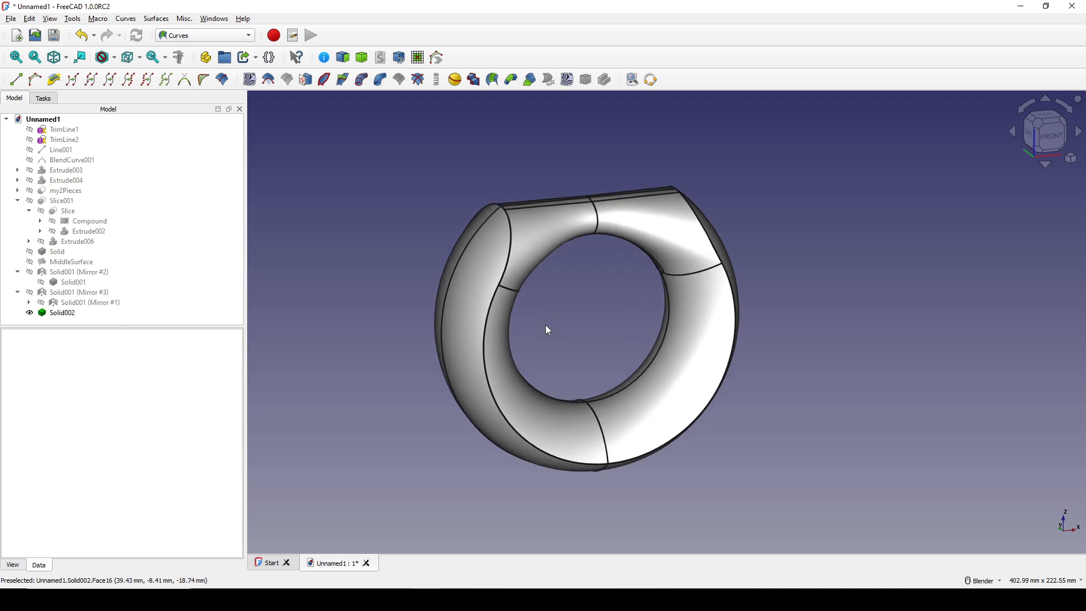
middle_click_drag(544, 328, 580, 322)
scroll(576, 327, "up", 1)
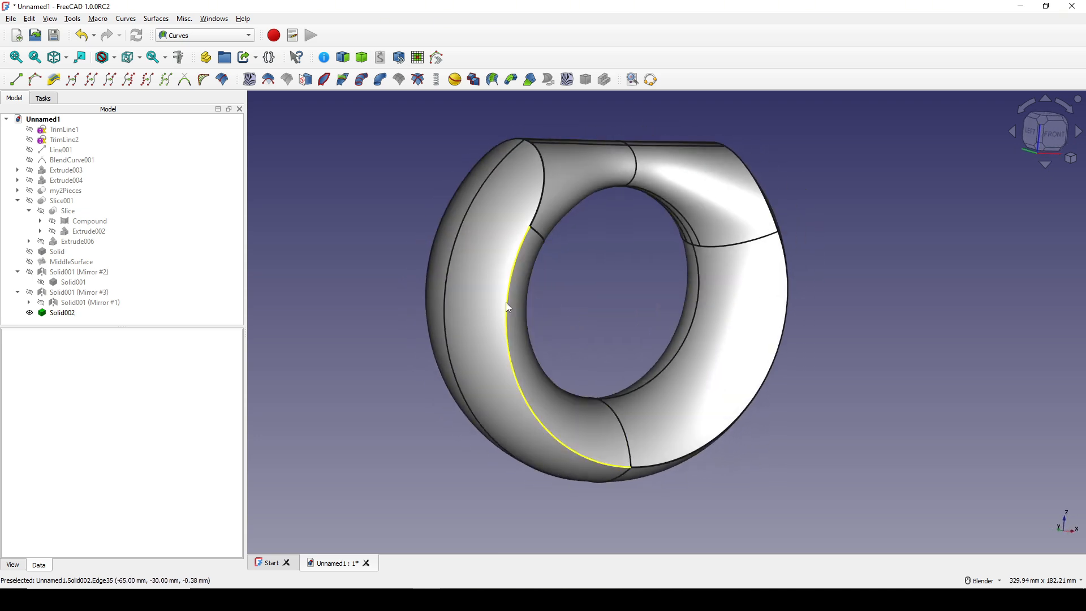
middle_click_drag(814, 426, 758, 355)
middle_click_drag(758, 355, 679, 414, "shift")
scroll(678, 415, "up", 2)
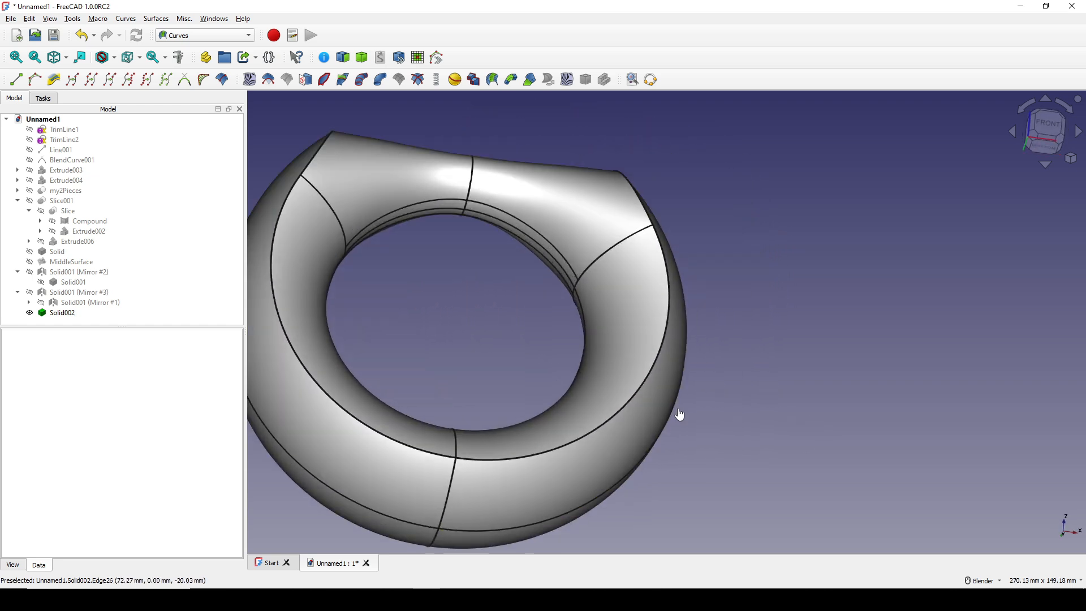
scroll(659, 323, "down", 3)
middle_click_drag(659, 323, 763, 374)
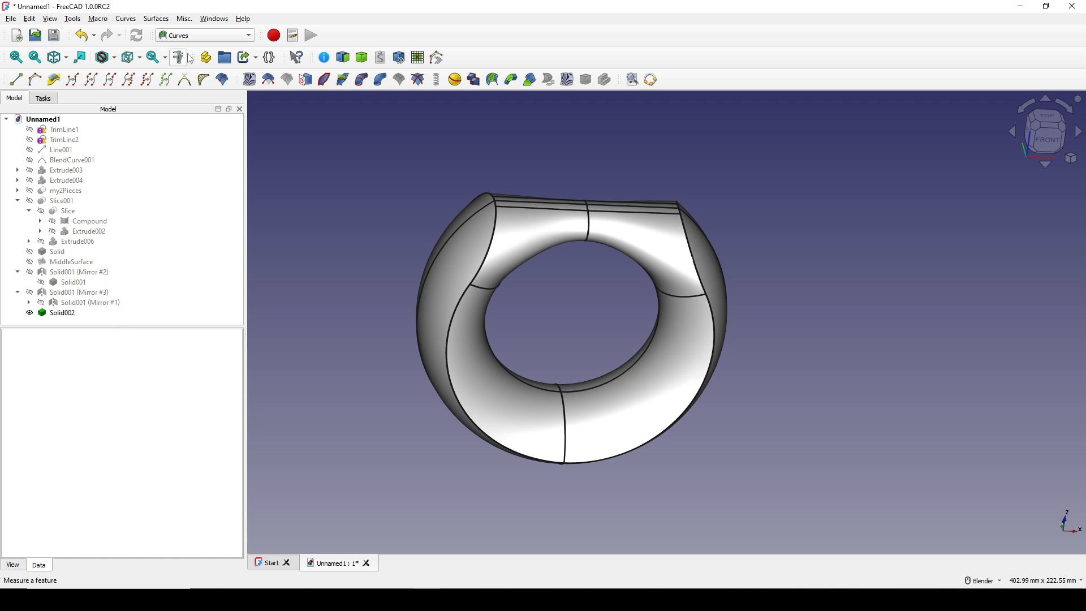
- In the Part workbench, create a new sketch on the XY plane and turn on the section view
left_click(200, 35)
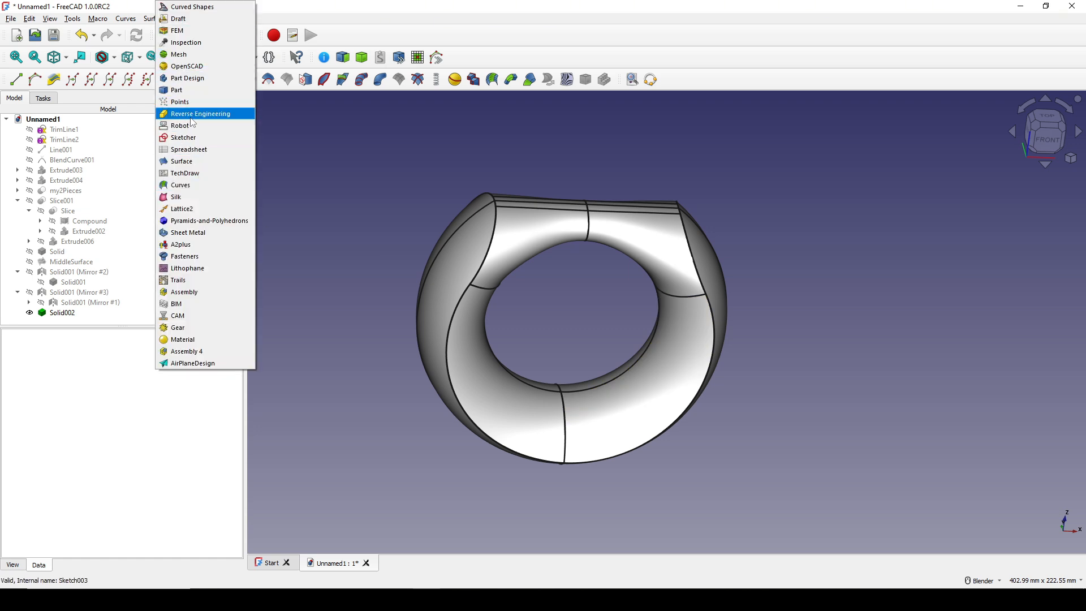
left_click(198, 90)
middle_click_drag(635, 258, 783, 315)
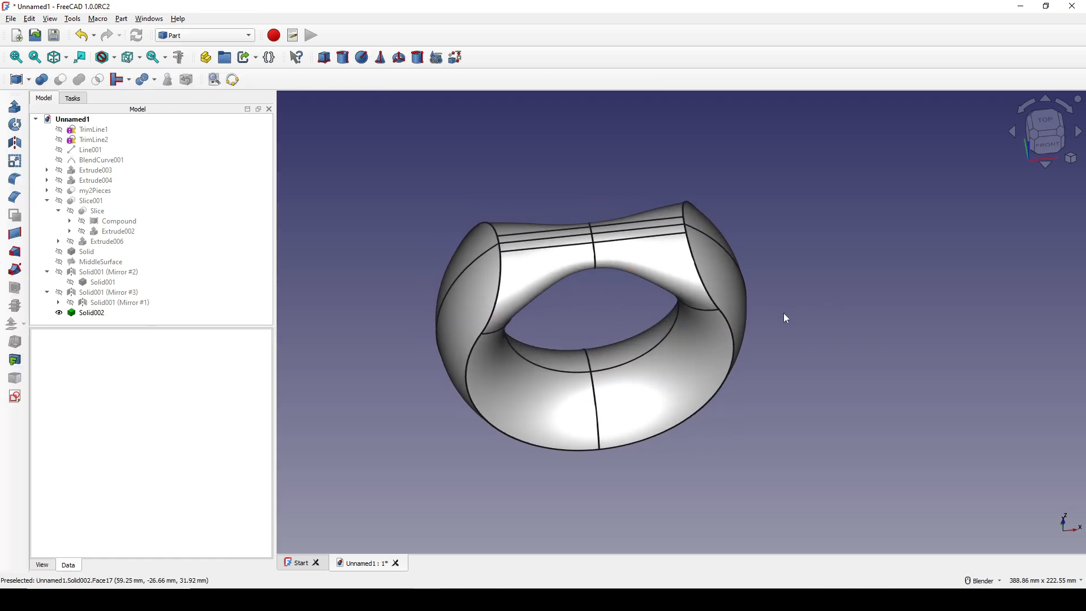
left_click(15, 396)
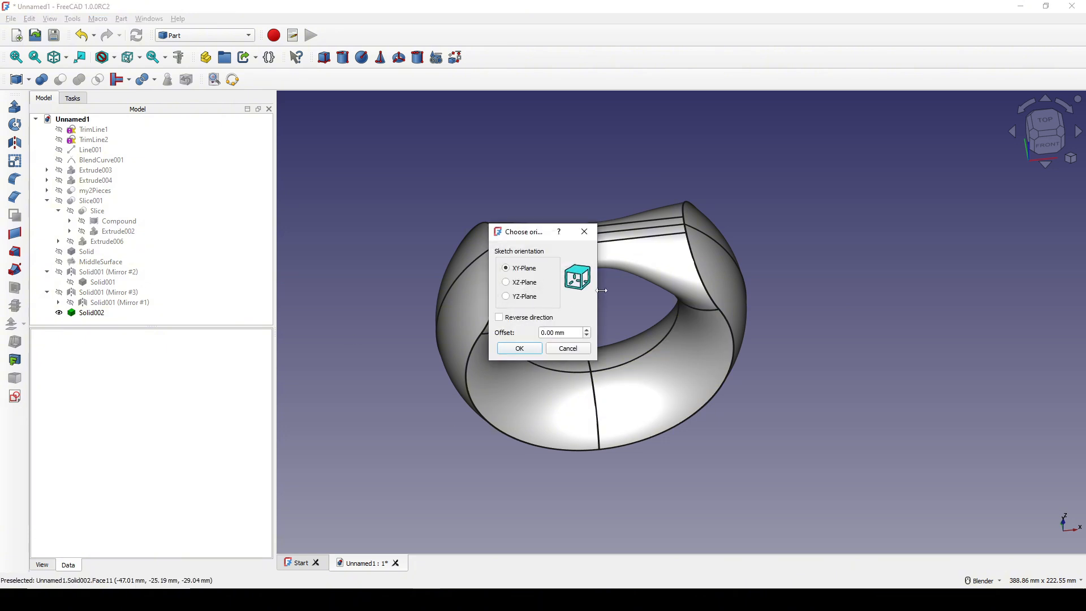
left_click(529, 350)
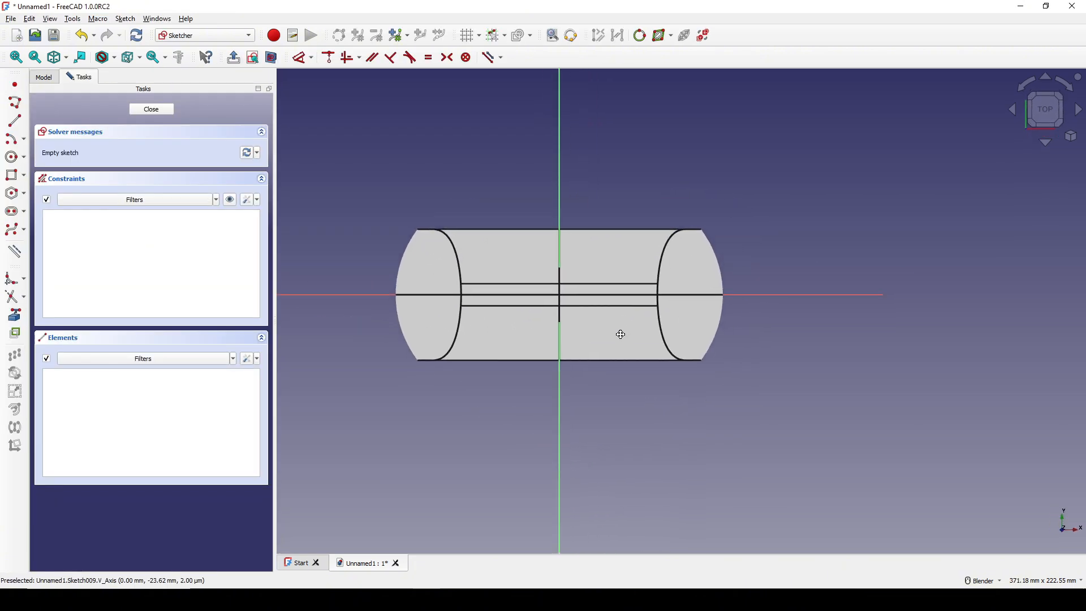
left_click(272, 58)
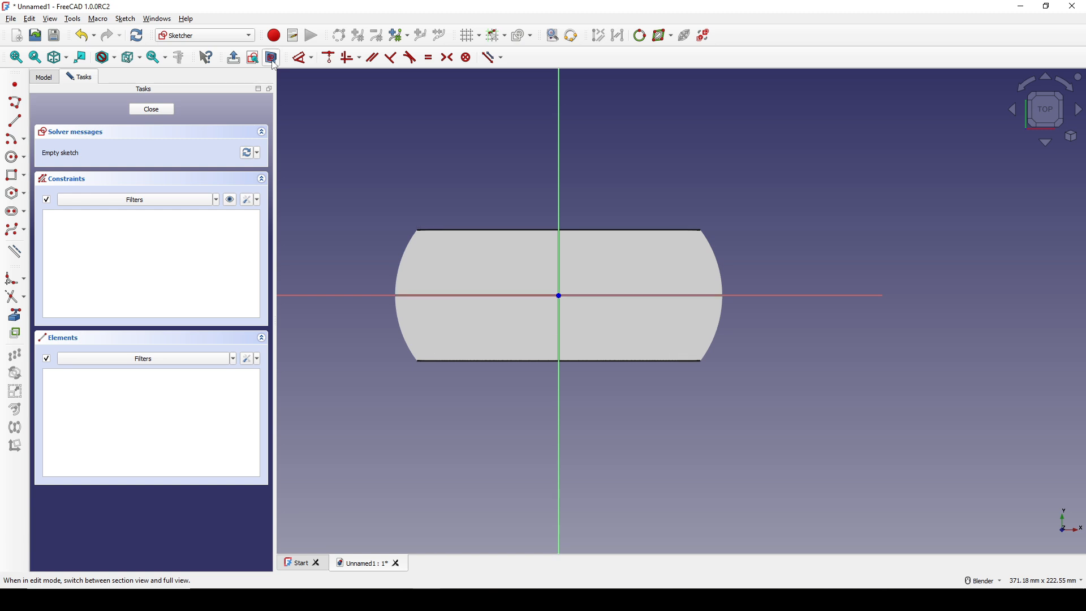
- Draw a circle centred on the origin, constrain its diameter to 5 mm, and close the sketch
left_click(11, 157)
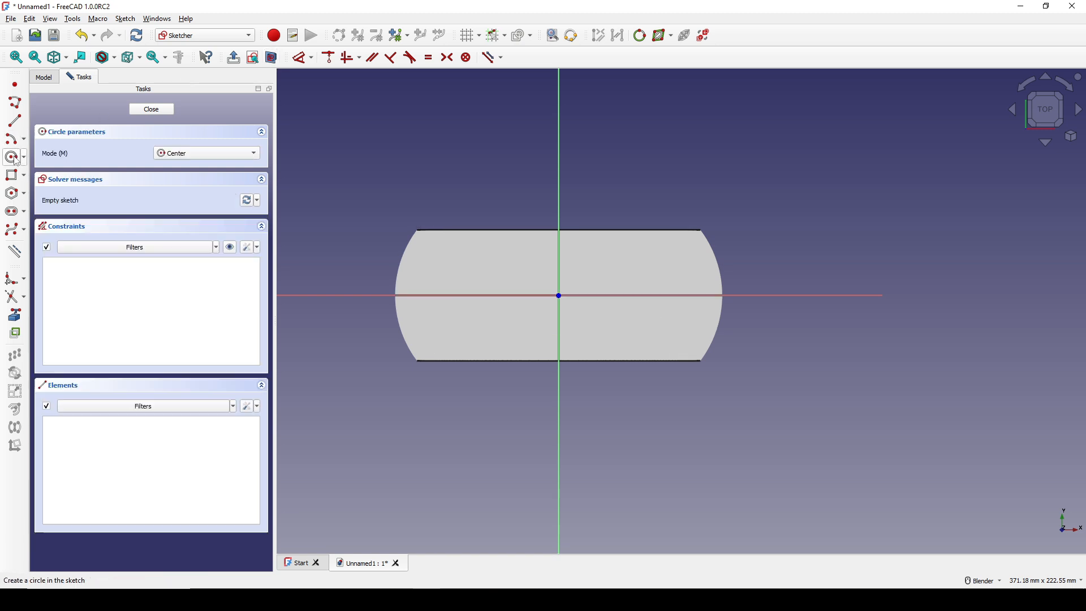
left_click(559, 295)
left_click(646, 243)
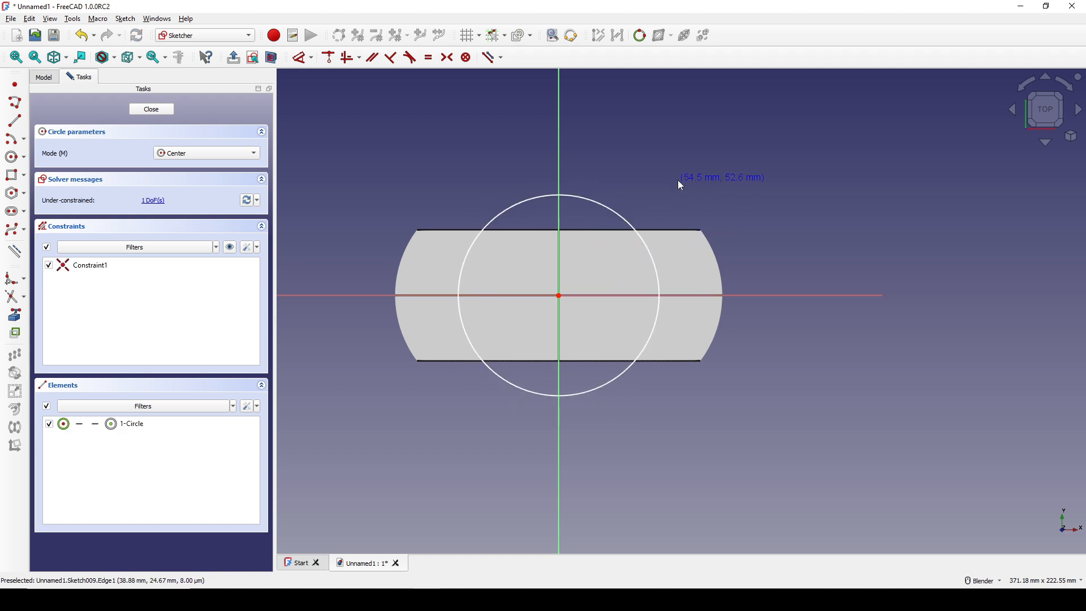
left_click(629, 222)
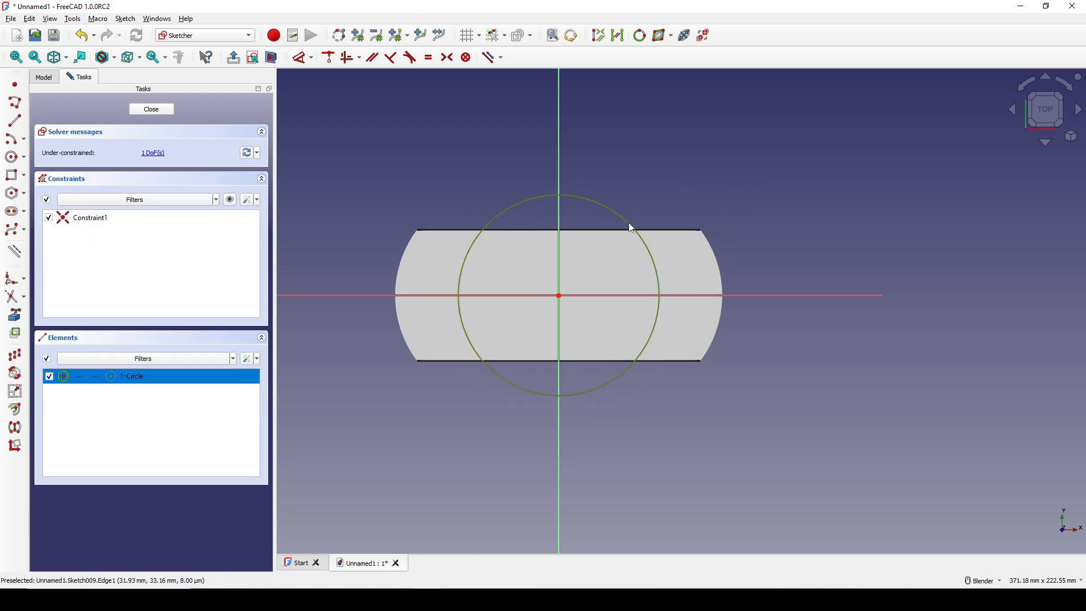
key("d")
left_click(789, 183)
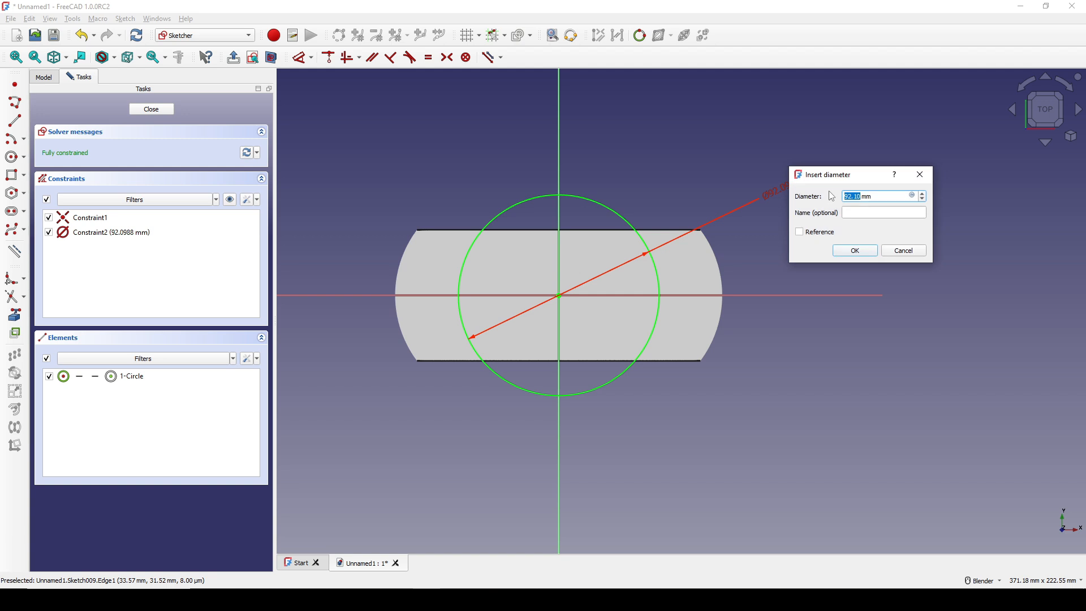
left_click(855, 250)
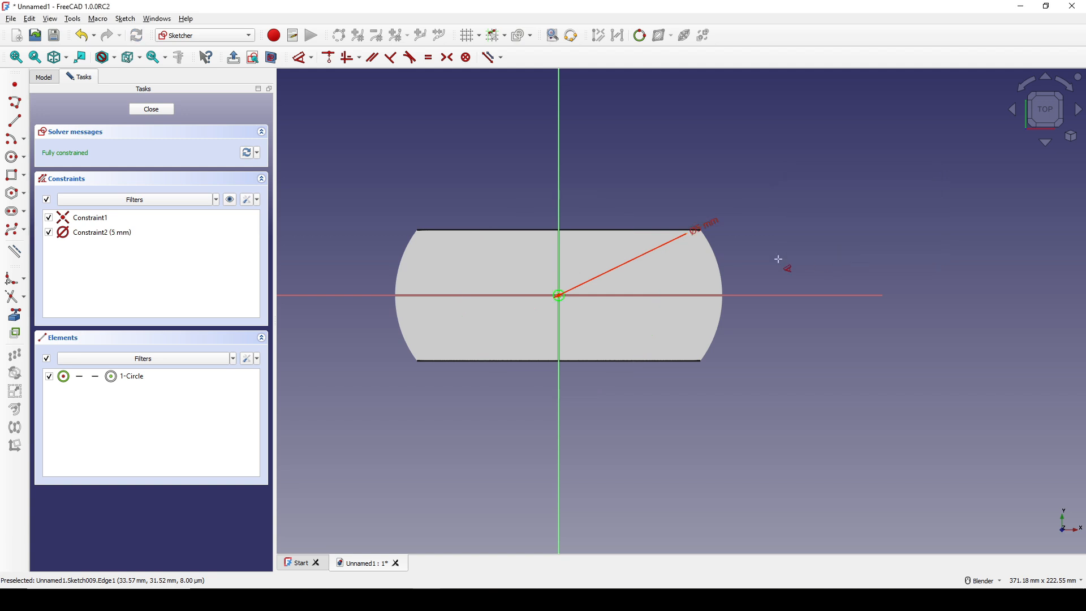
left_click(158, 116)
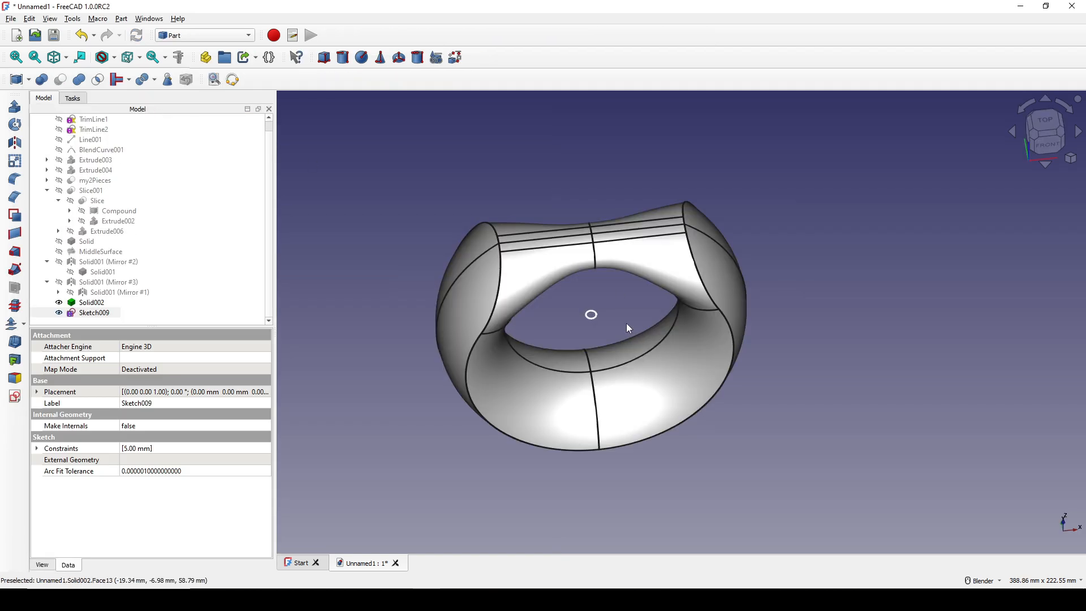
- Attach the 5 mm circle sketch to the left front vertex and adjoining lower arc of the ring, using the Normal to edge mode
key("1")
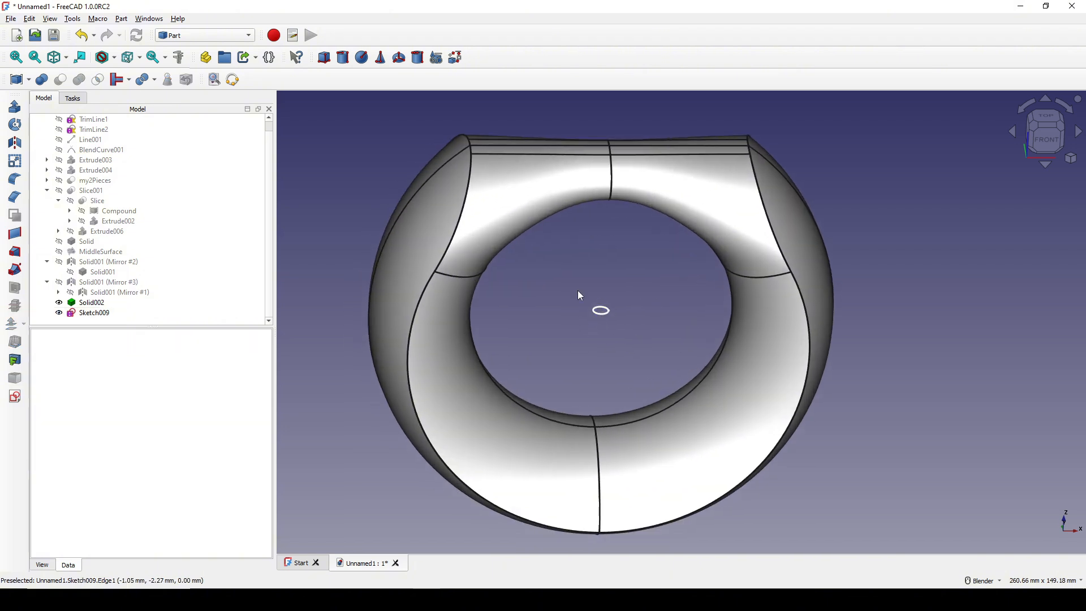
mouse_move(590, 327)
middle_mouse_down()
mouse_move(627, 335)
mouse_move(650, 321)
mouse_move(821, 309)
middle_mouse_up()
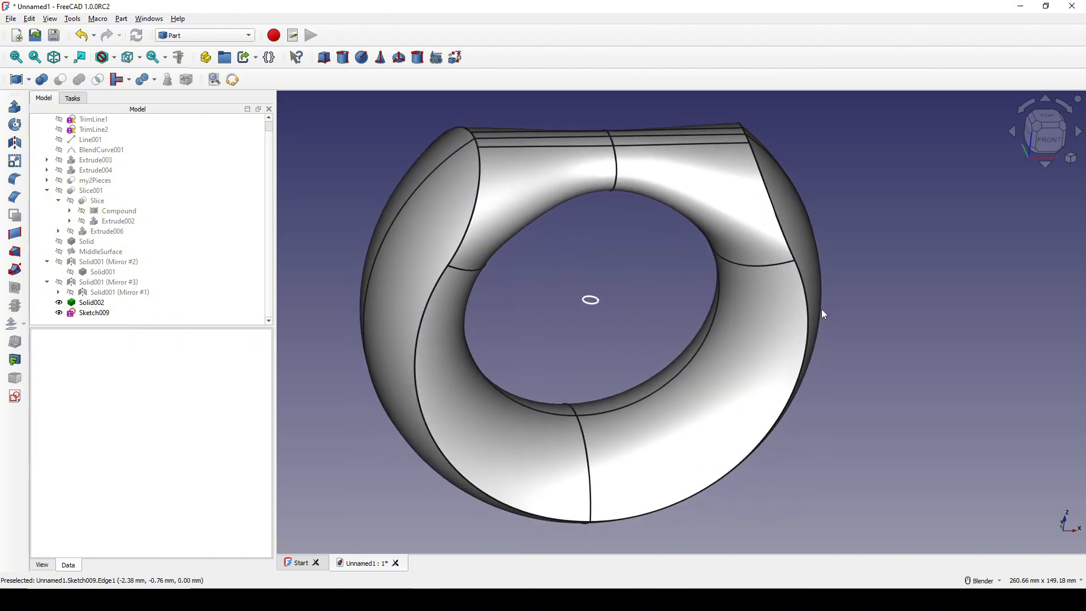
left_click(91, 313)
right_click(90, 318)
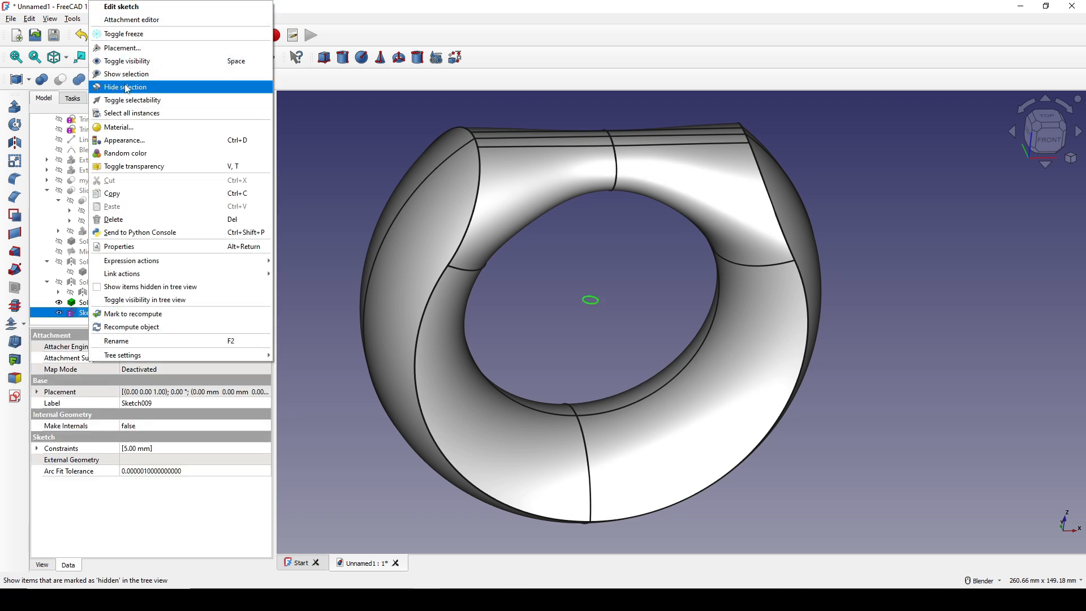
left_click(138, 22)
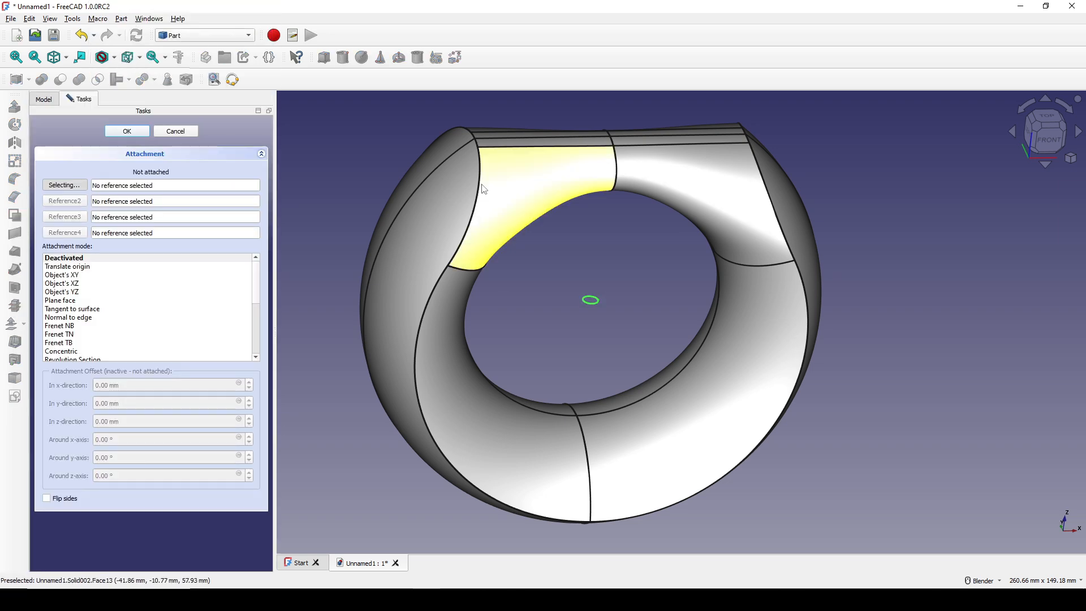
scroll(526, 305, "up", 3)
middle_click_drag(527, 305, 568, 309)
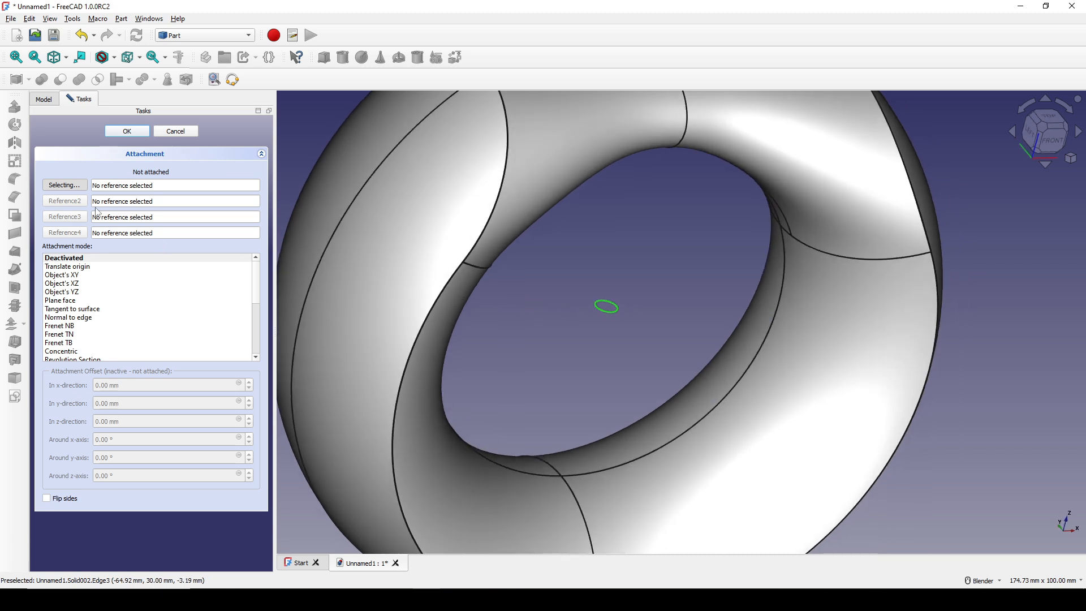
left_click(464, 264)
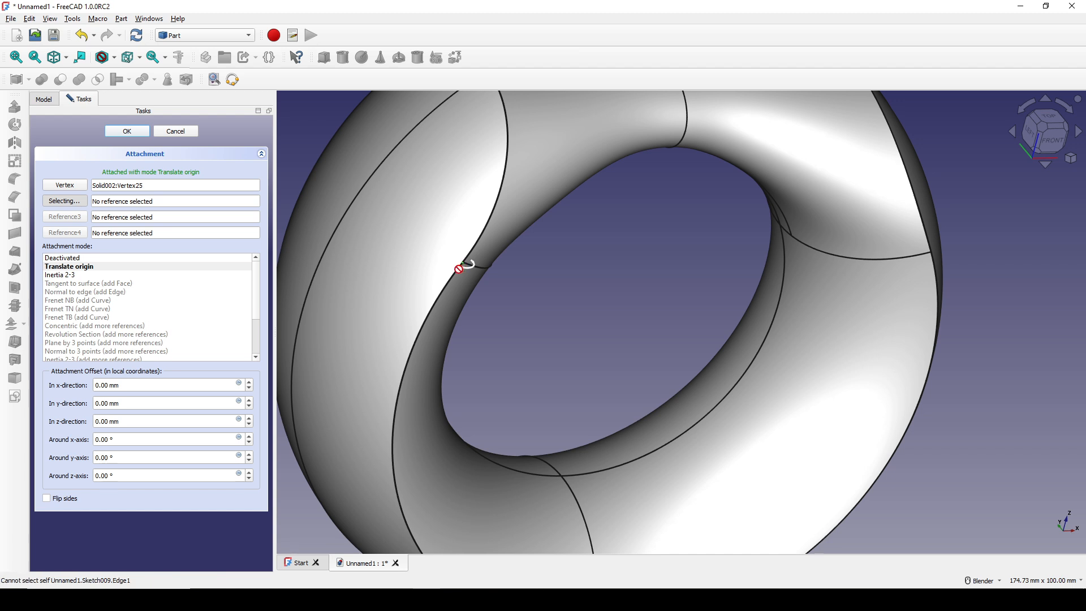
left_click(457, 276)
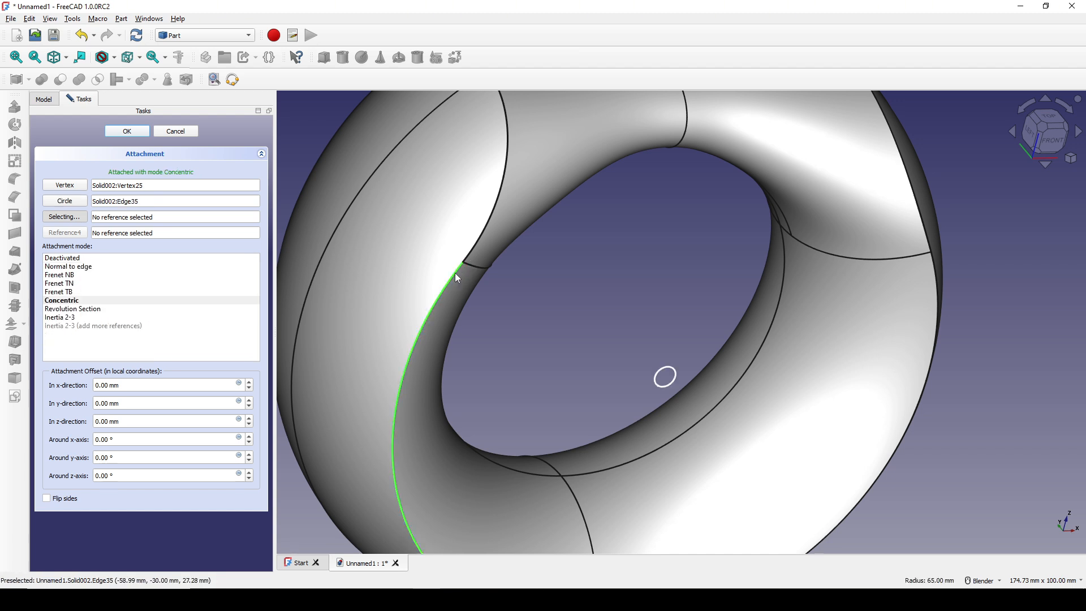
left_click(89, 268)
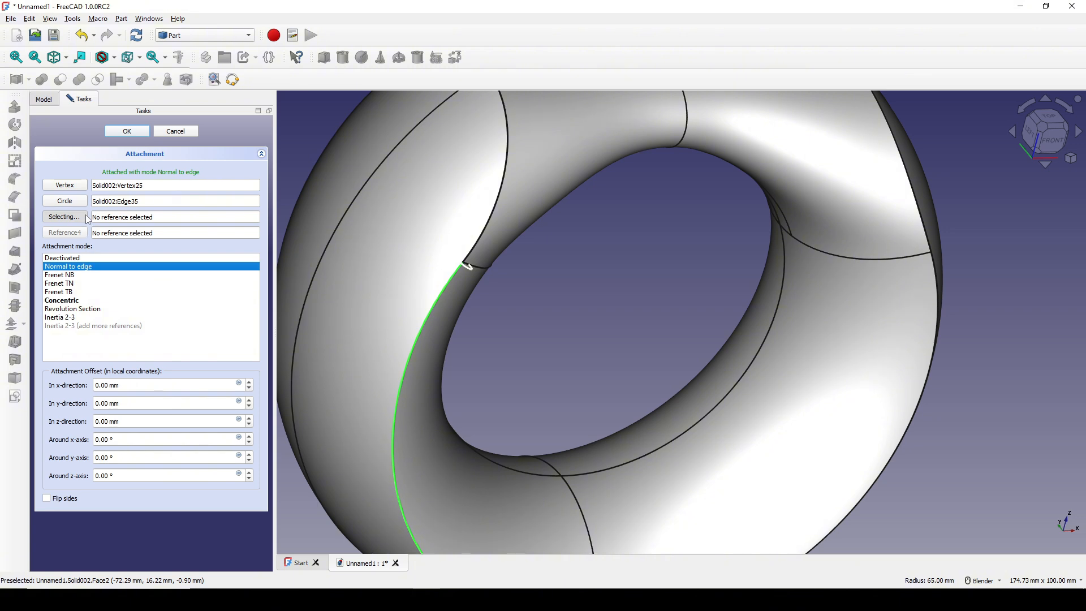
left_click(116, 134)
- Examine how the attached circle sketch sits on the ring's front edge
middle_click_drag(555, 328, 663, 357)
scroll(662, 356, "up", 2)
middle_click_drag(605, 285, 656, 314)
scroll(625, 249, "up", 1)
scroll(624, 231, "up", 1)
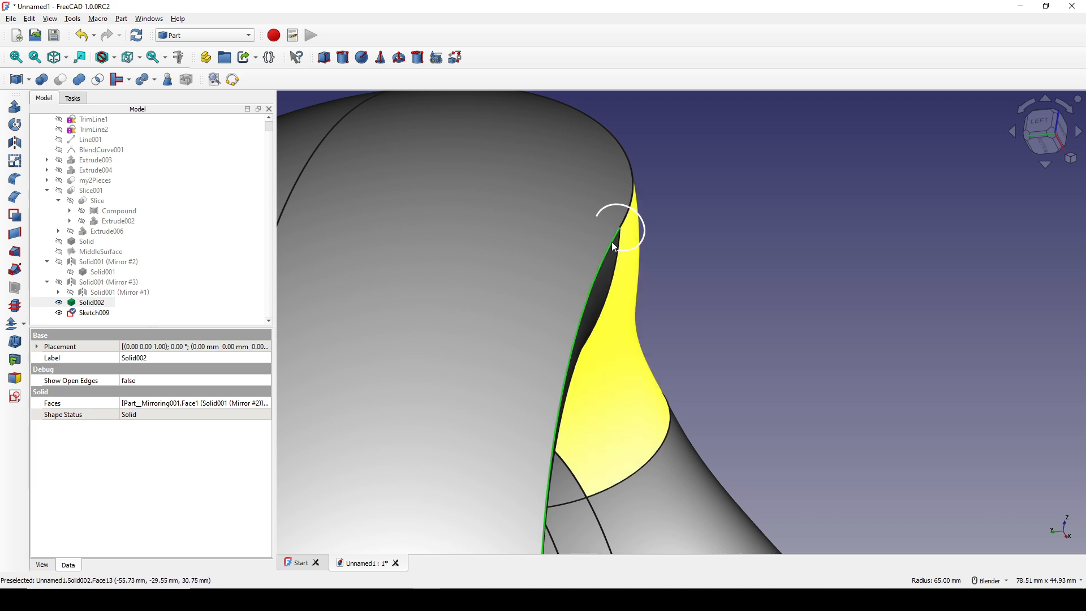
scroll(623, 294, "down", 3)
middle_click_drag(621, 295, 576, 297)
left_click(702, 318)
scroll(703, 319, "down", 2)
middle_click_drag(701, 345, 690, 374)
middle_click_drag(690, 373, 794, 355, "shift")
- Start a Sweep and add the circle sketch Sketch009 as its profile
left_click(16, 270)
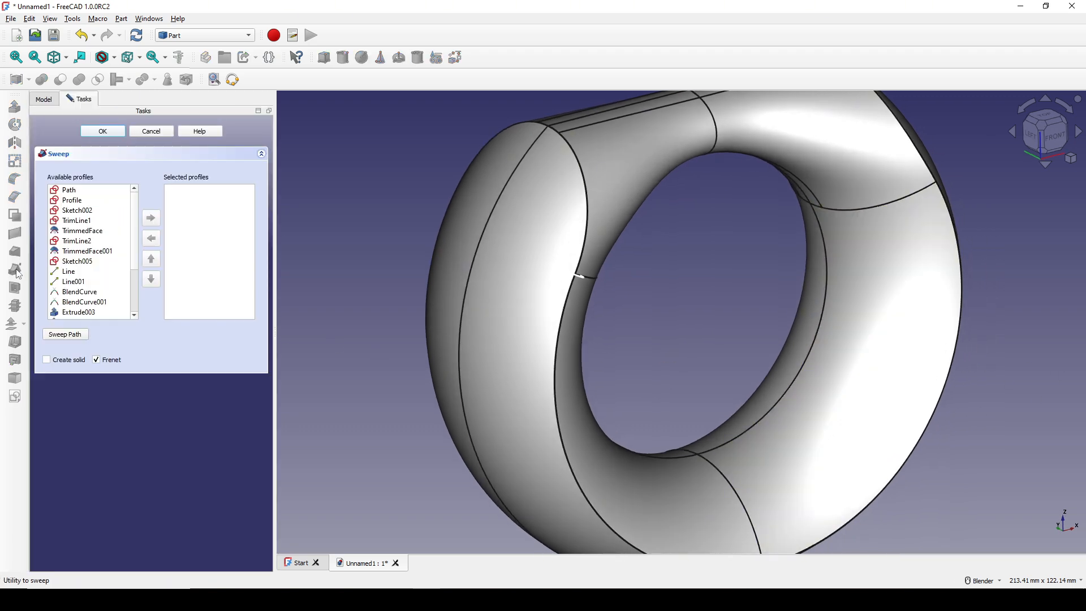
scroll(84, 272, "down", 2)
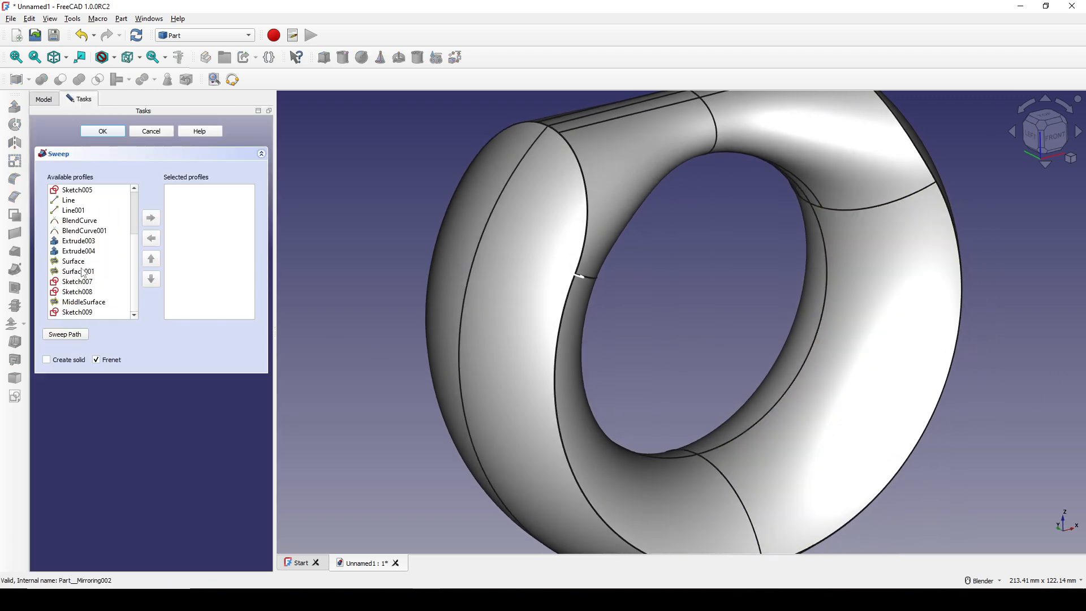
left_click(86, 313)
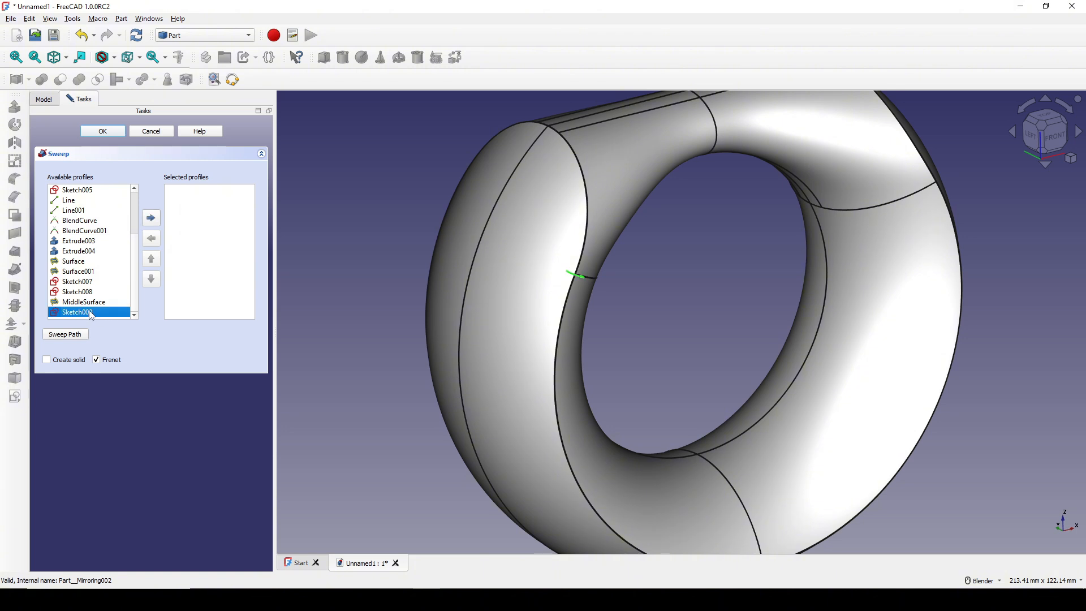
double_click(89, 312)
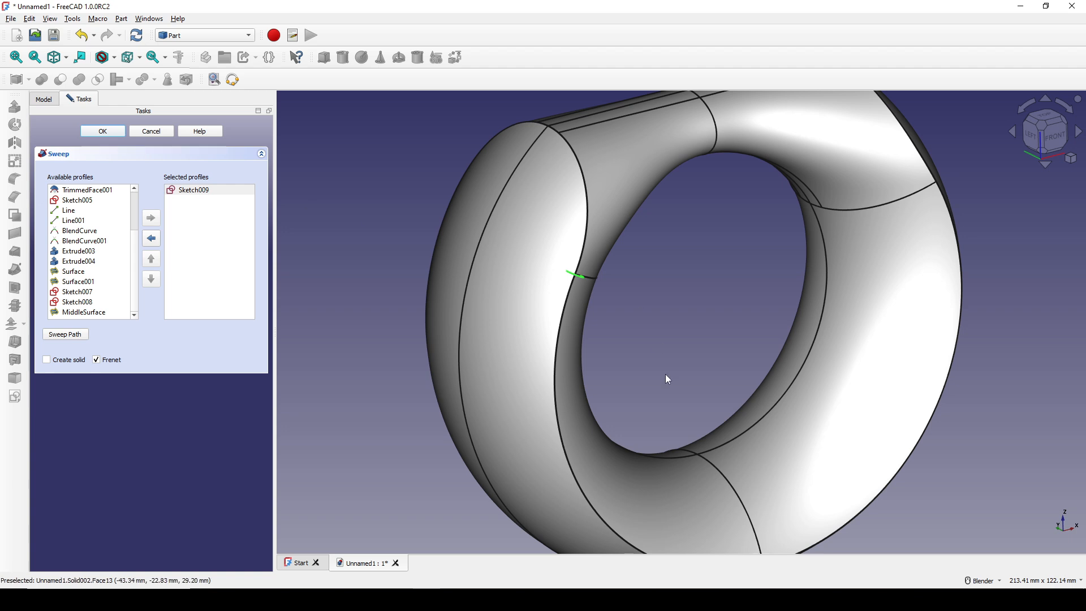
scroll(665, 374, "down", 4)
- Begin the sweep path with the ring's two lower front arcs and the front edges rising on the +X side up to the flat band
left_click(66, 334)
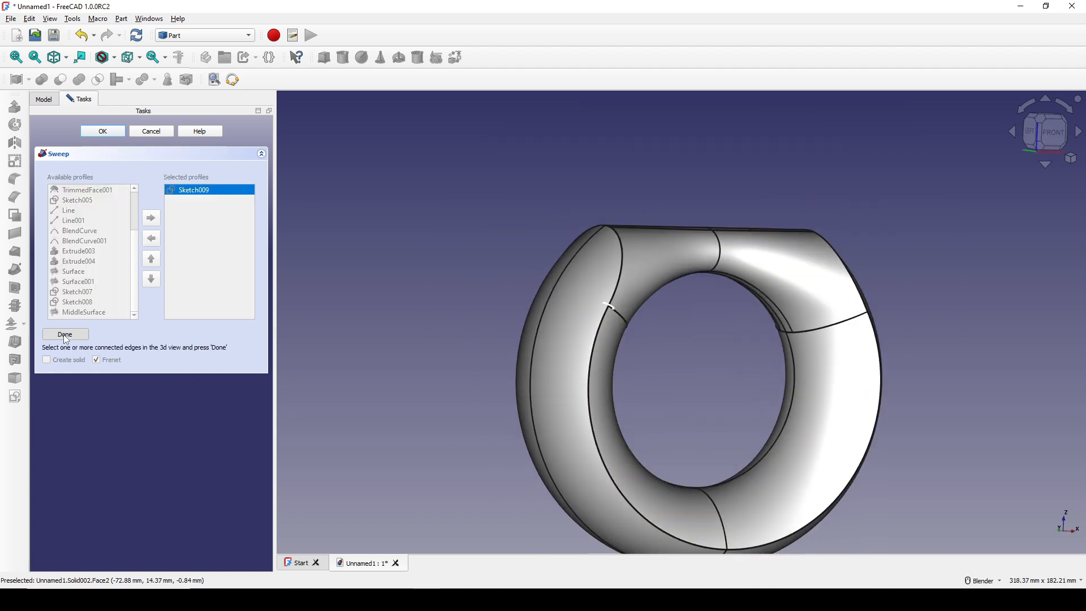
mouse_move(636, 435)
middle_mouse_down()
mouse_move(642, 383)
mouse_move(582, 363)
middle_mouse_up()
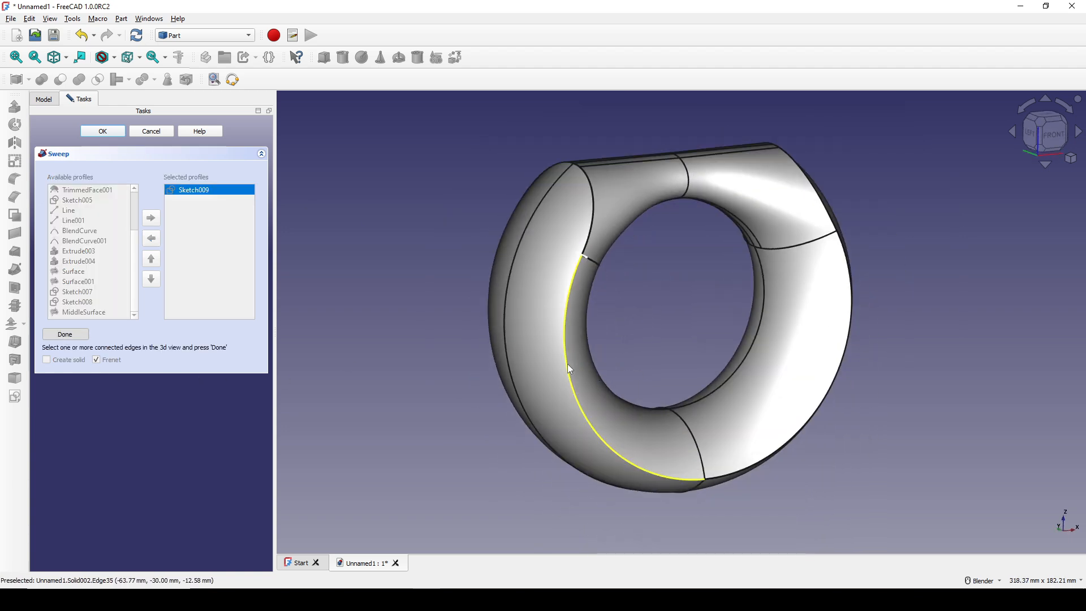
left_click(568, 365)
middle_click_drag(715, 412, 677, 425)
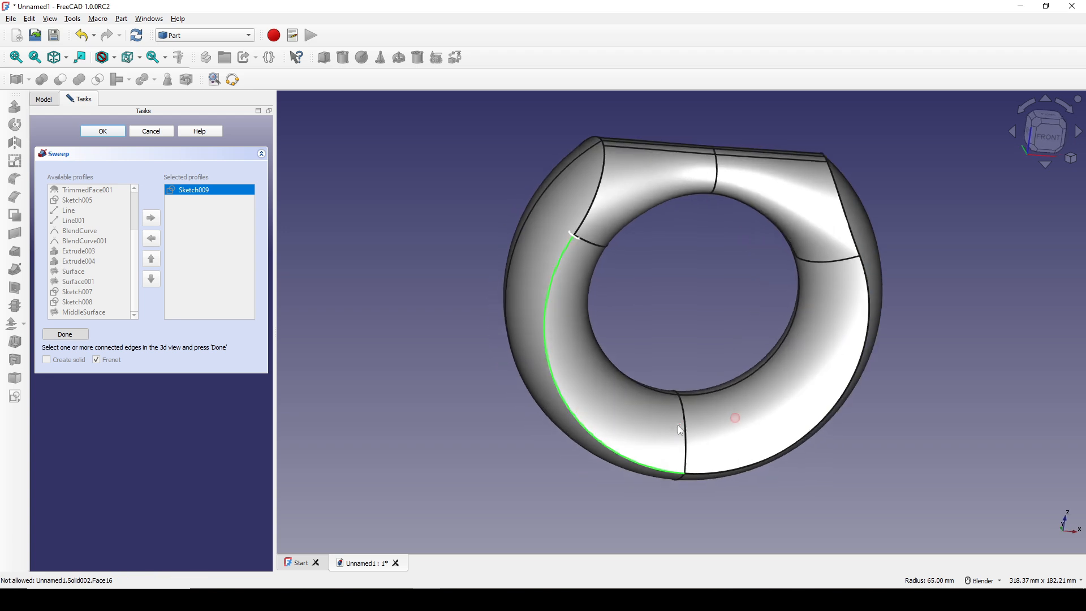
left_click(705, 474)
middle_click_drag(705, 474, 707, 430)
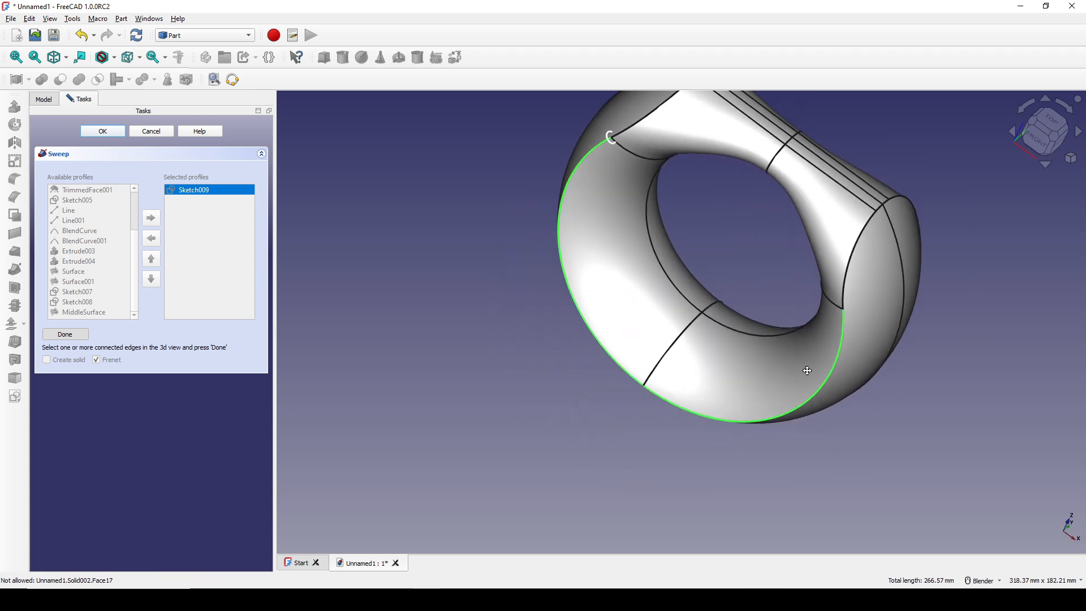
scroll(654, 429, "up", 5)
left_click(614, 369)
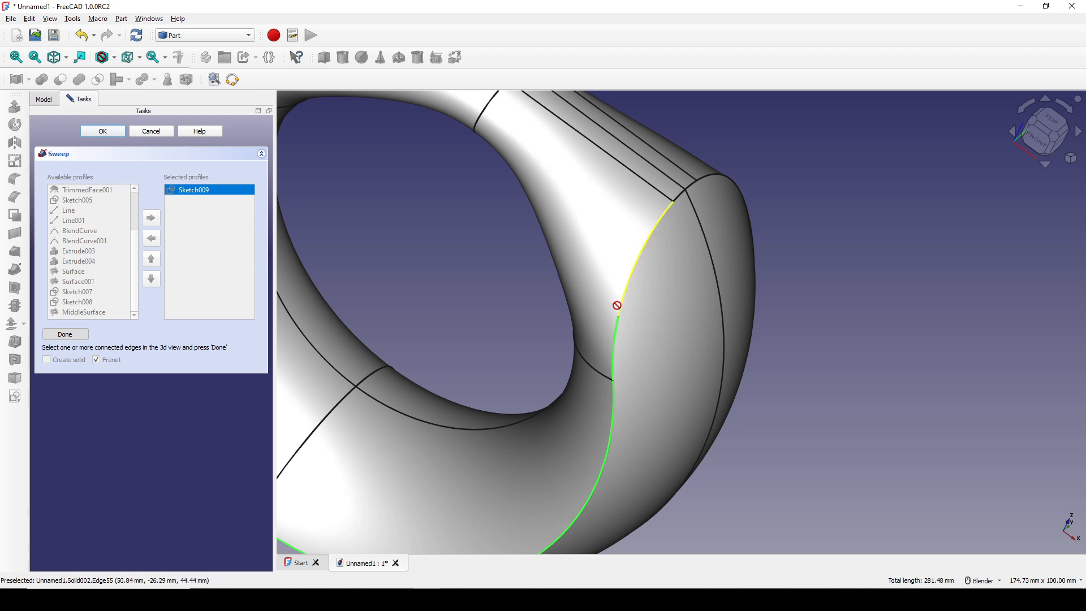
left_click(622, 300)
- Extend the sweep path across the flat band's +X end, down the rear side and along both lower rear arcs
middle_click_drag(724, 263, 614, 373)
scroll(614, 373, "up", 2)
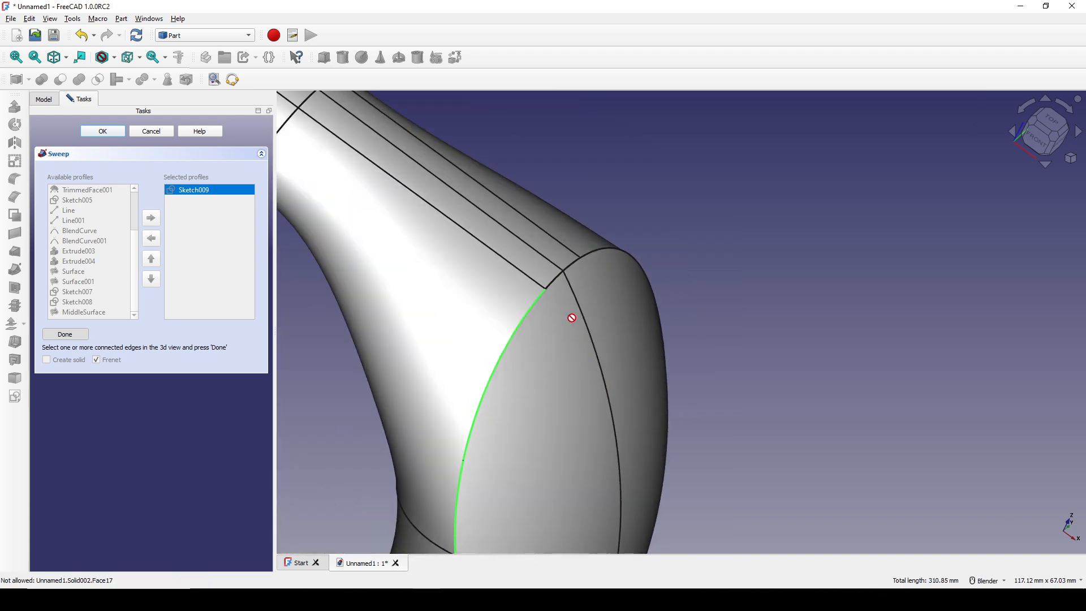
left_click(590, 252)
middle_click_drag(589, 252, 451, 300)
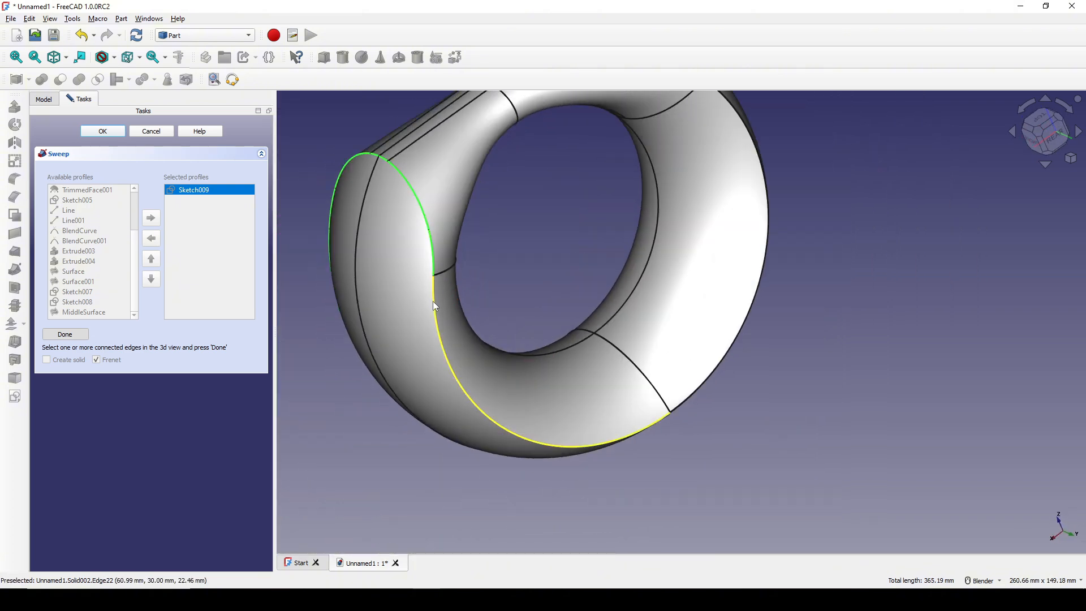
left_click(443, 307)
left_click(700, 390)
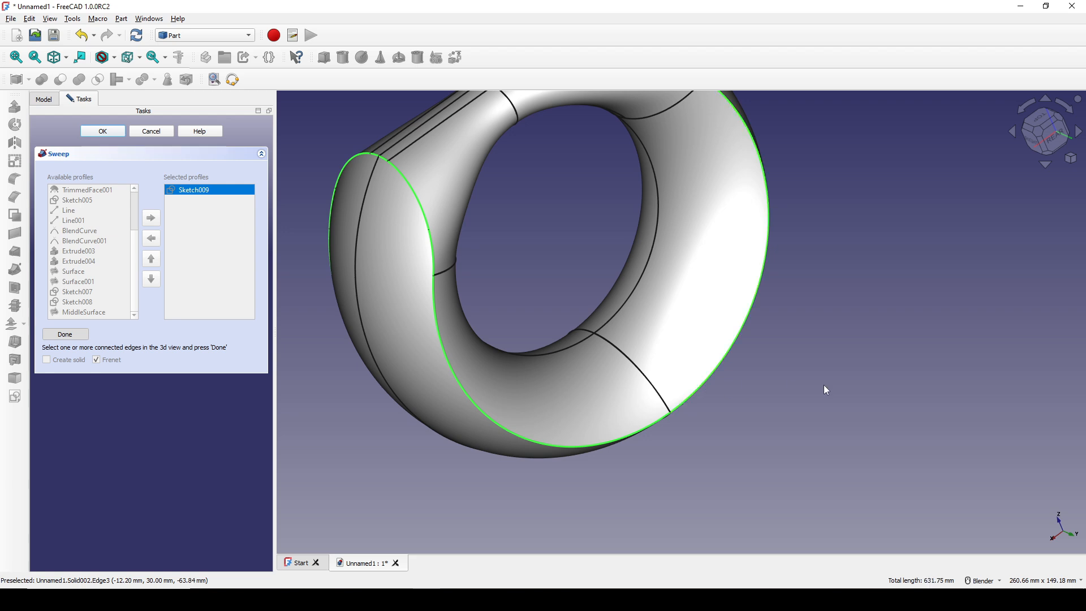
- Close the sweep path loop by adding the rear, flat band and front edges on the ring's -X side
middle_click_drag(826, 388, 606, 334)
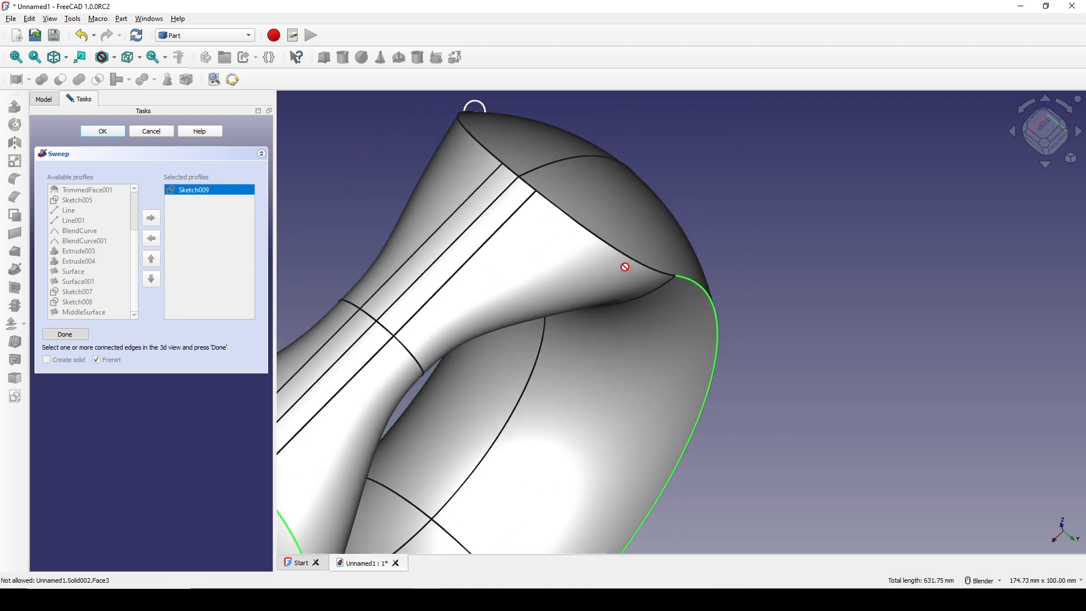
left_click(649, 274)
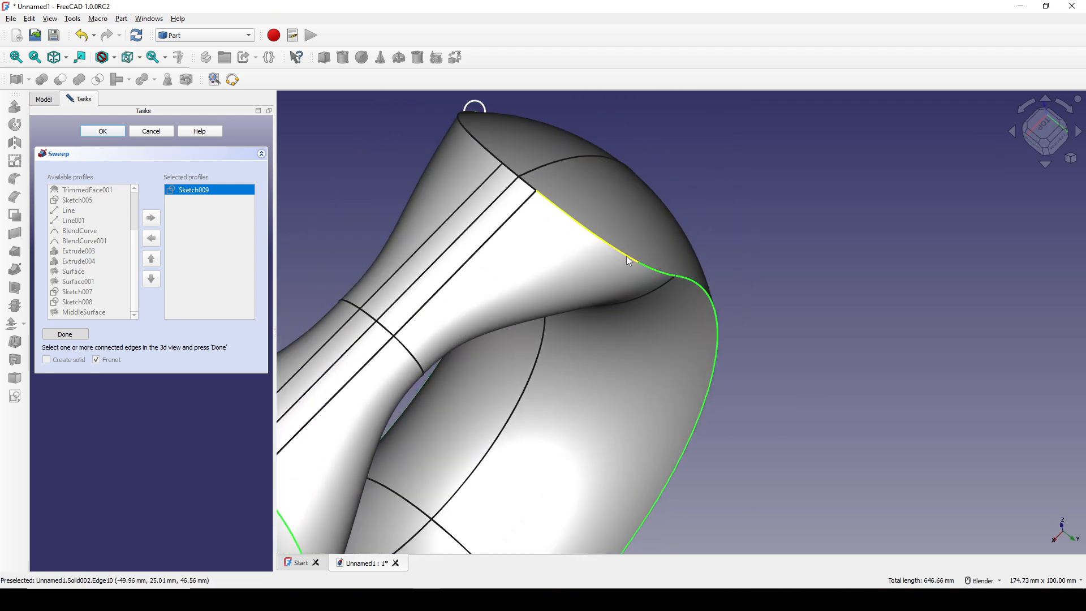
scroll(644, 333, "up", 3)
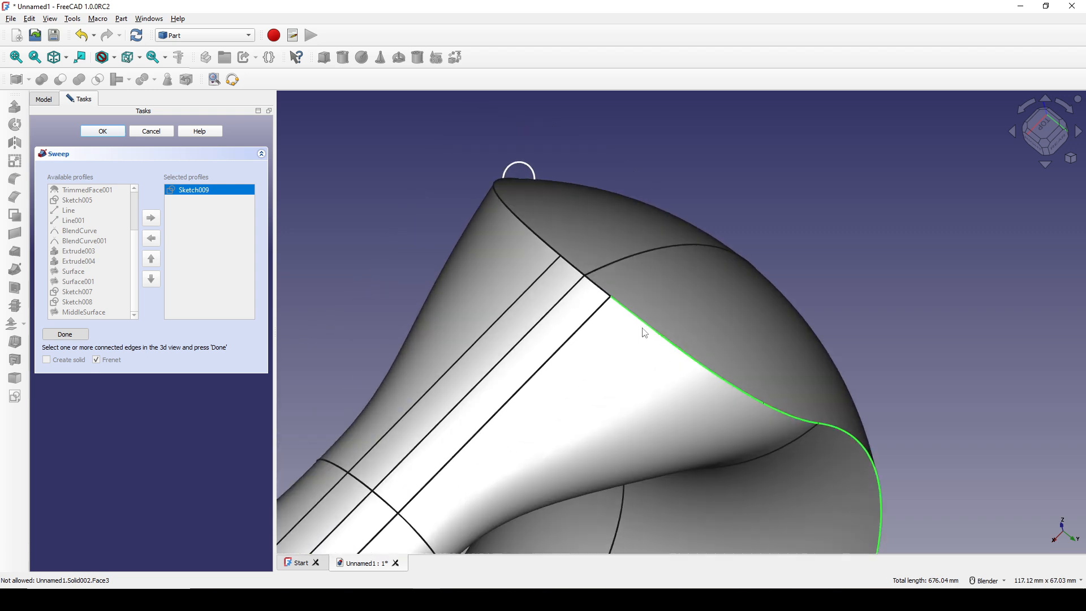
left_click(595, 285)
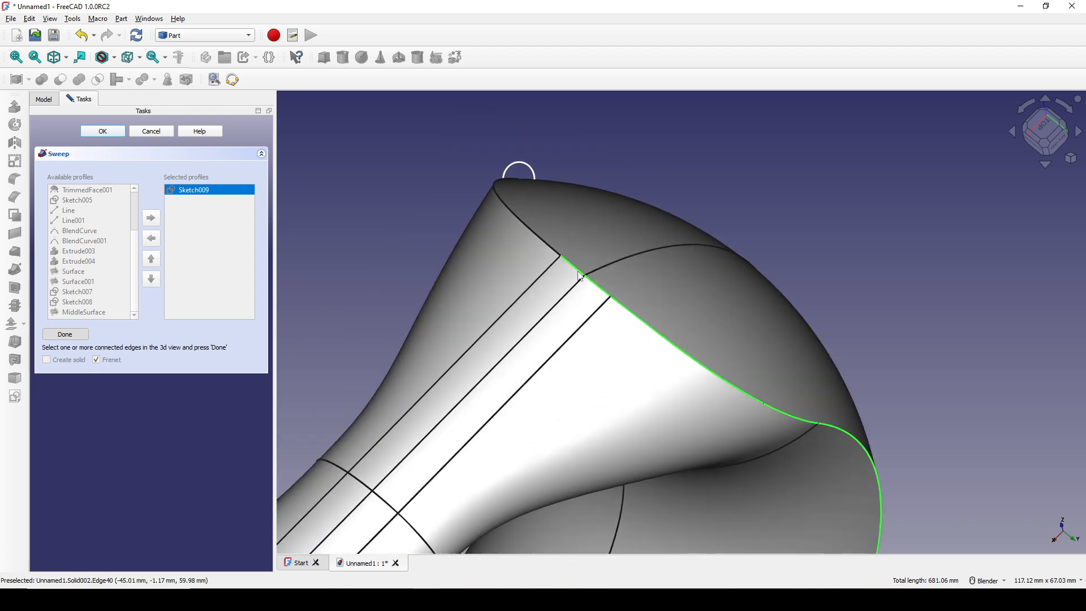
left_click(551, 249)
middle_click_drag(552, 250, 736, 377)
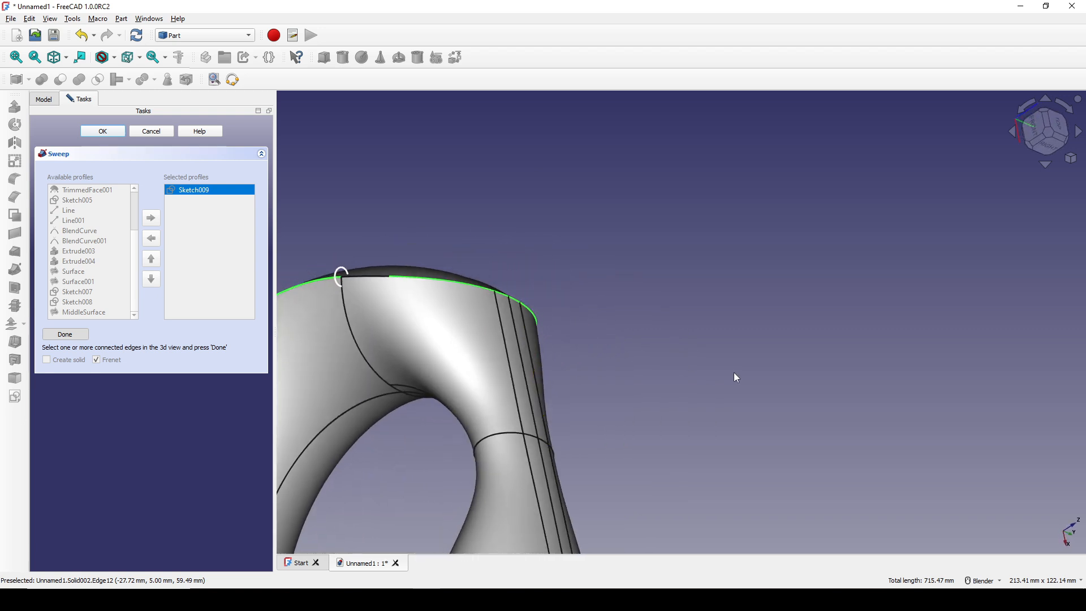
scroll(622, 328, "up", 4)
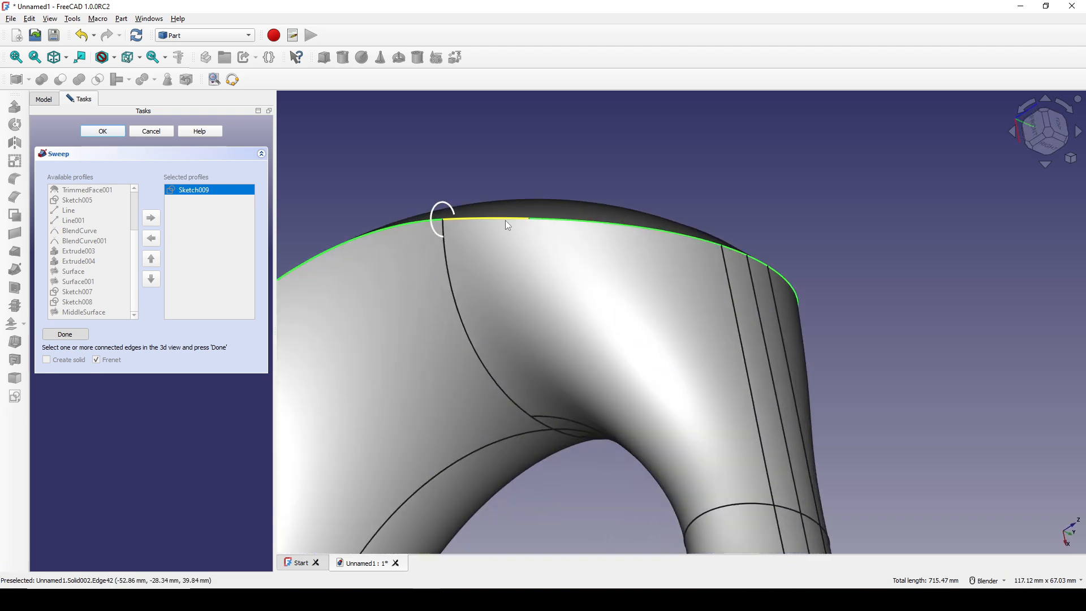
left_click(506, 219, "ctrl")
- Finish the path selection and create the sweep as a solid with Frenet enabled
scroll(603, 390, "down", 7)
middle_click_drag(524, 456, 586, 422)
left_click(57, 335)
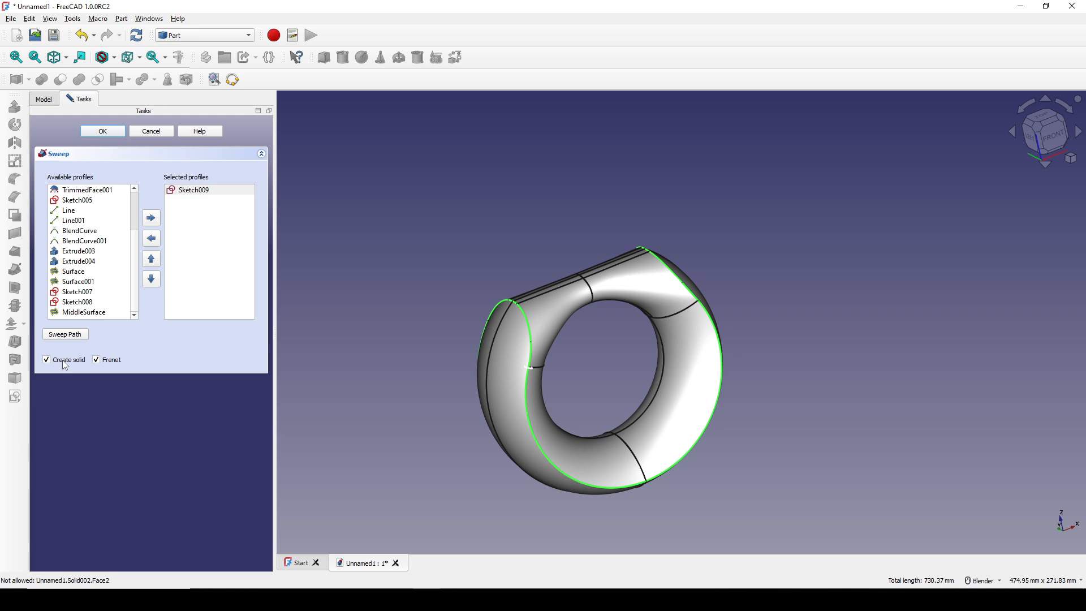
left_click(110, 132)
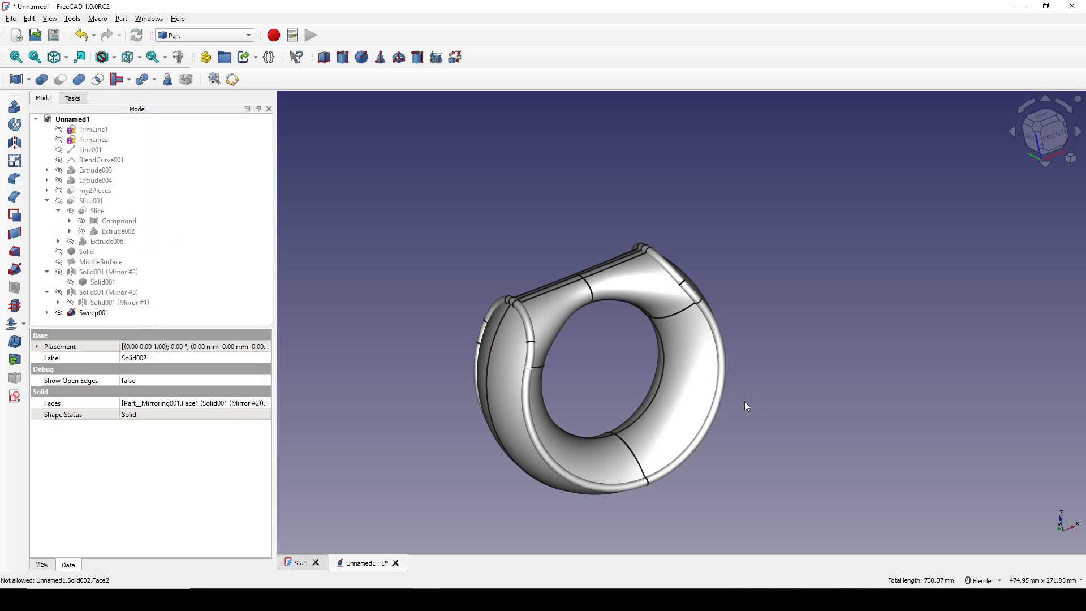
- Cut the swept tube Sweep001 from the ring body Solid002 to form a groove along its edges
middle_click_drag(595, 413, 793, 371)
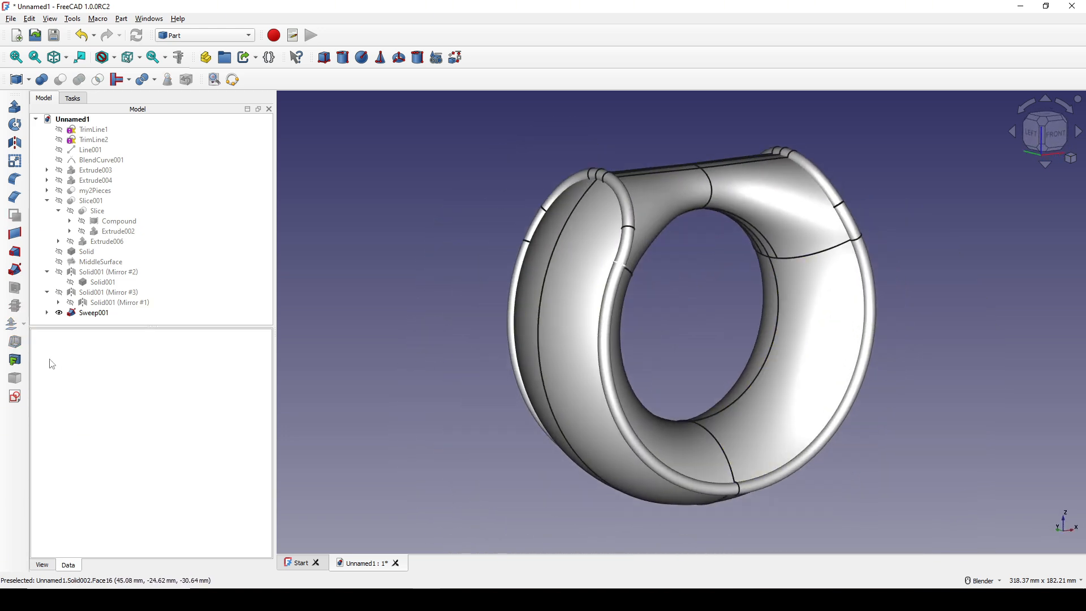
left_click(47, 313)
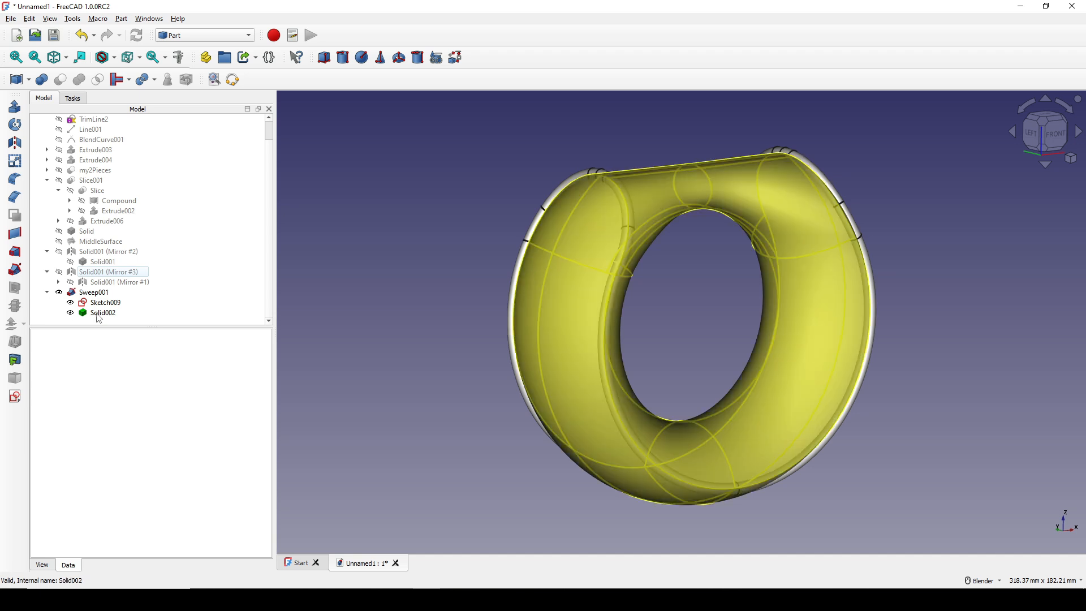
left_click(104, 313)
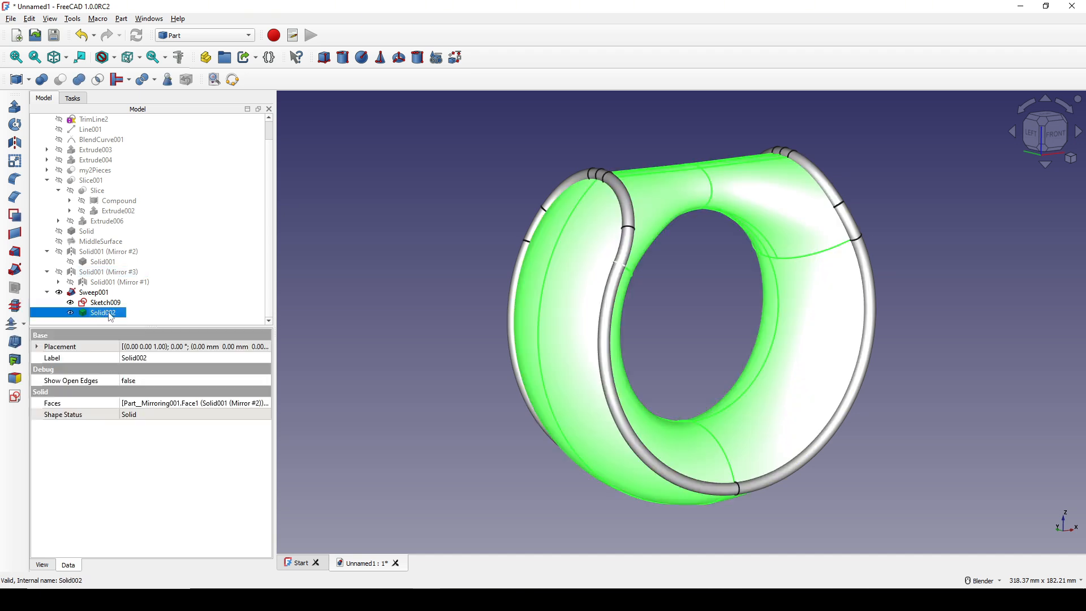
left_click(94, 294, "ctrl")
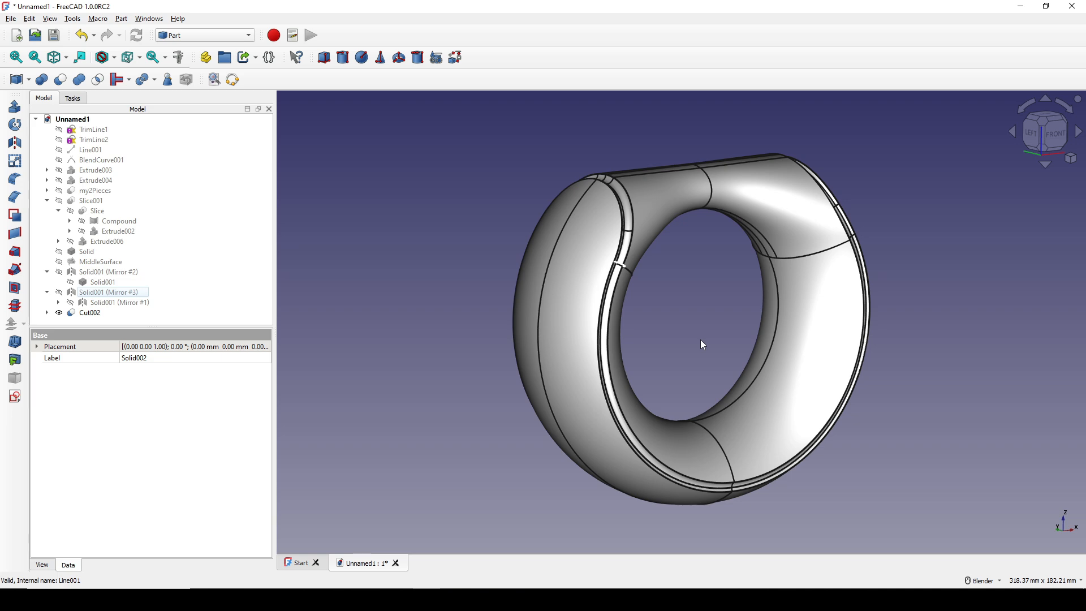
- Hide the circle profile Sketch009 that remains visible in the groove on the ring's -X side
middle_click_drag(700, 339, 577, 310)
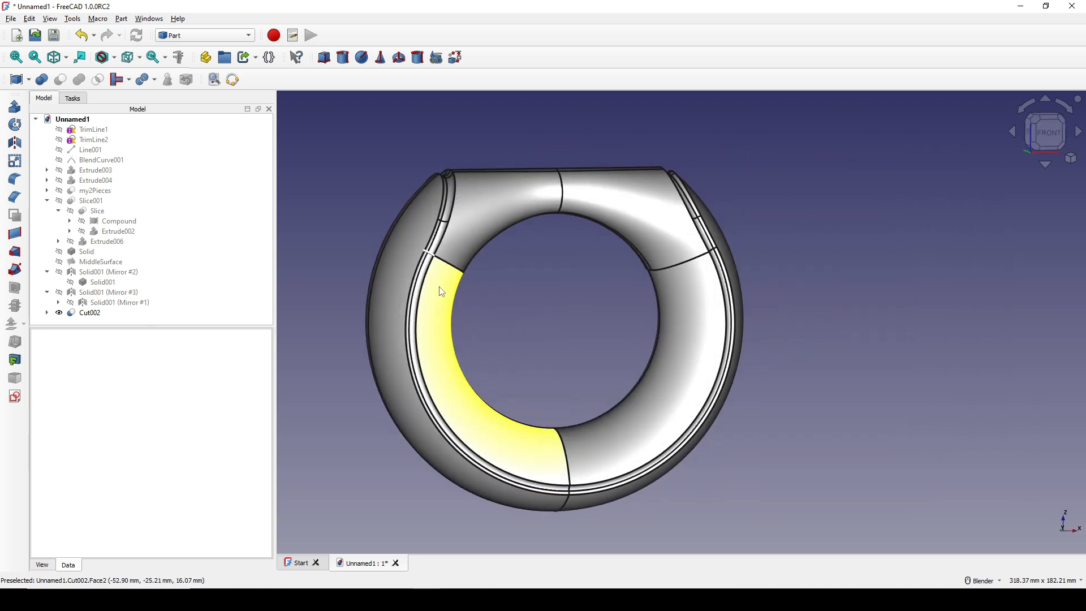
middle_click_drag(455, 277, 486, 244)
scroll(485, 245, "up", 6)
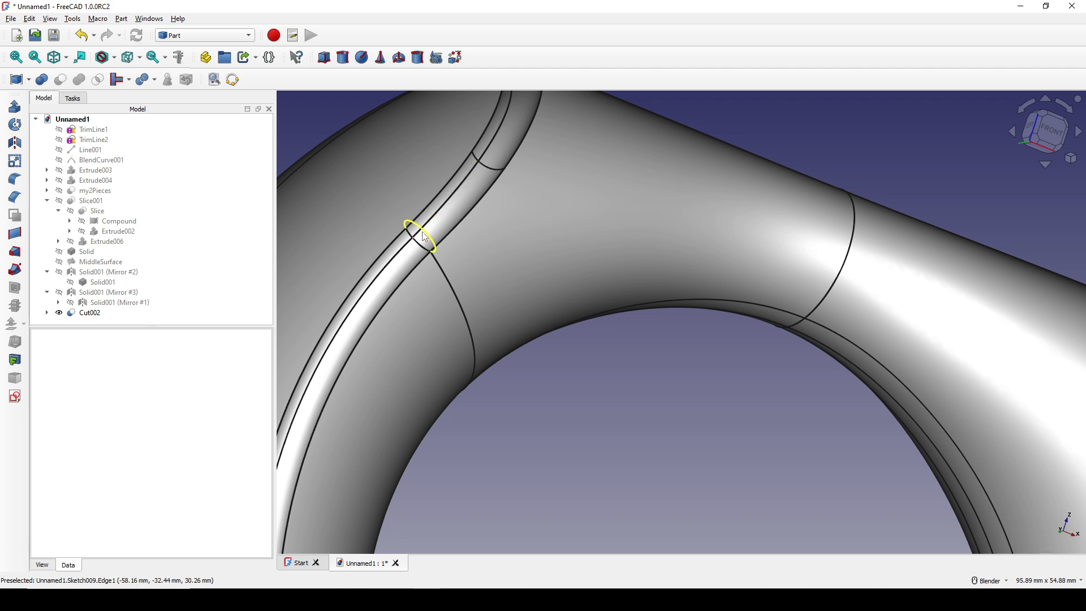
left_click(430, 238)
scroll(509, 286, "down", 5)
middle_click_drag(509, 286, 521, 340)
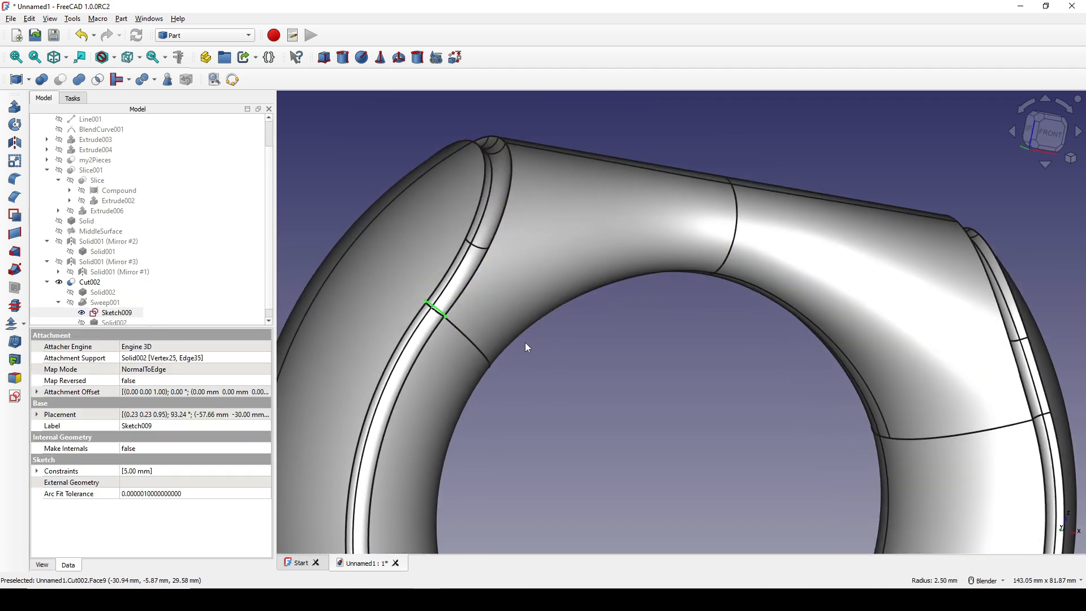
scroll(546, 359, "down", 3)
middle_click_drag(586, 376, 570, 311, "shift")
left_click(505, 359)
- Fillet the groove of Cut002 along both of its rims, starting from the two opposite edges of one short front segment
mouse_move(504, 359)
middle_mouse_down()
mouse_move(574, 361)
mouse_move(537, 373)
middle_mouse_up()
scroll(536, 371, "up", 2)
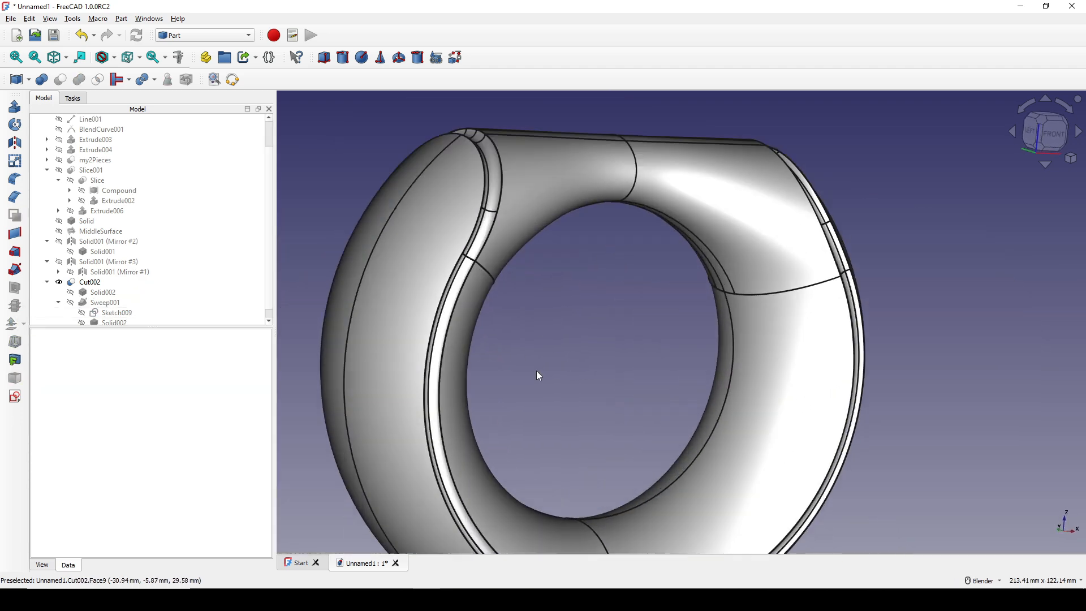
mouse_move(539, 318)
middle_mouse_down("shift")
mouse_move(579, 367)
mouse_move(520, 345)
middle_mouse_up("shift")
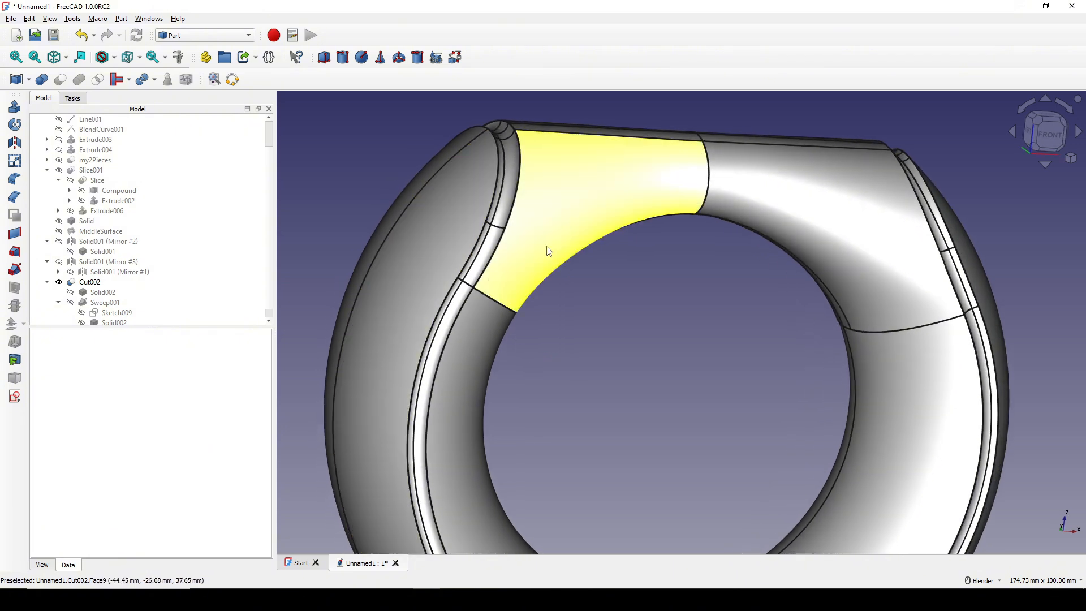
scroll(508, 250, "up", 3)
middle_click_drag(518, 281, 543, 304)
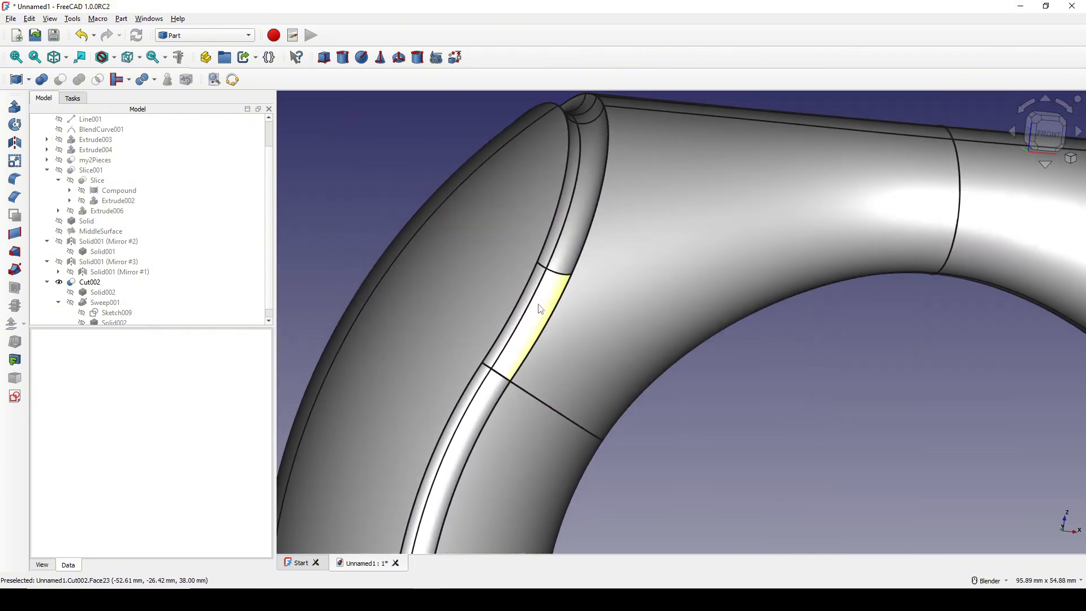
left_click(518, 299)
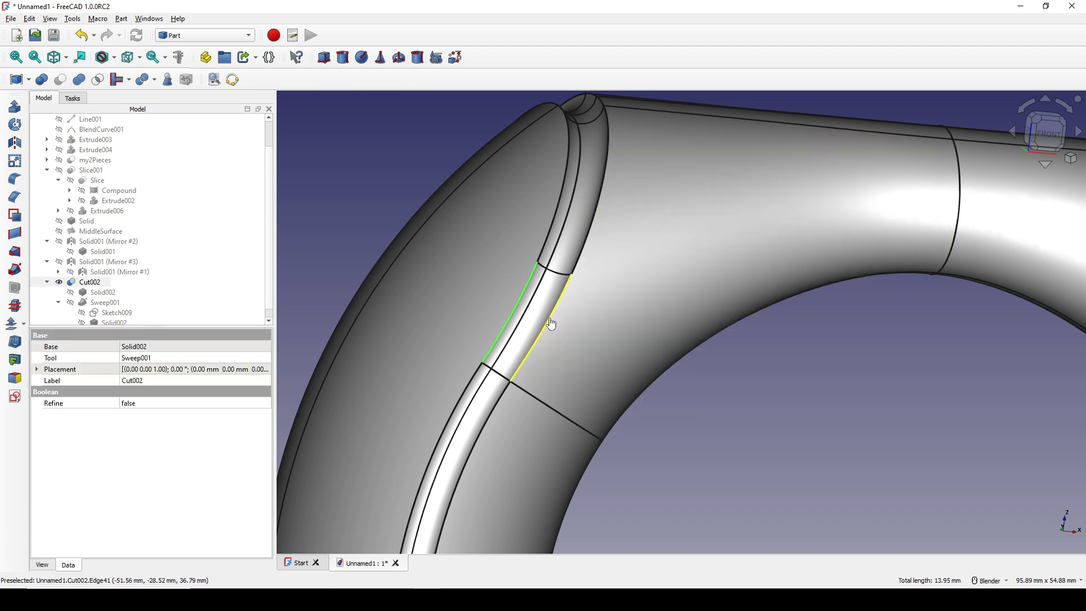
left_click(549, 318)
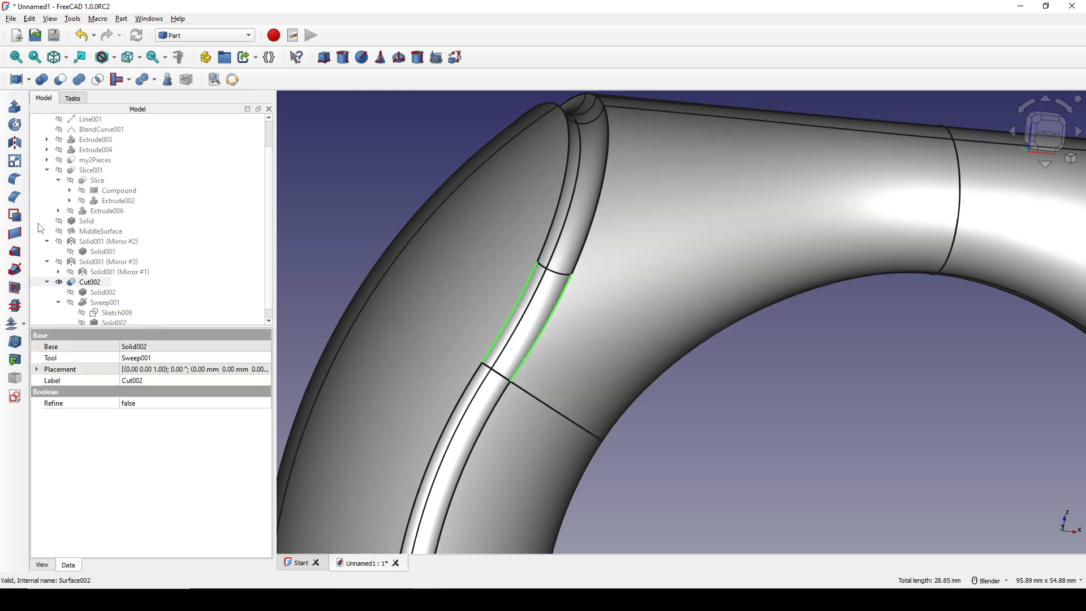
left_click(15, 185)
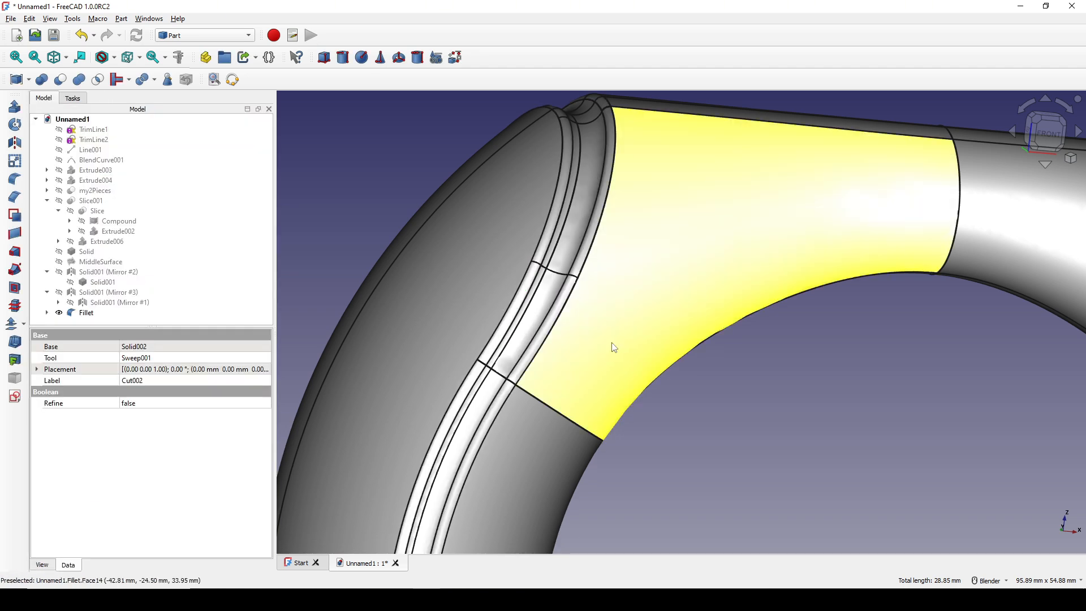
- Examine the filleted groove around the front, underside and side of the ring for clean continuity
scroll(645, 356, "down", 5)
scroll(649, 365, "up", 6)
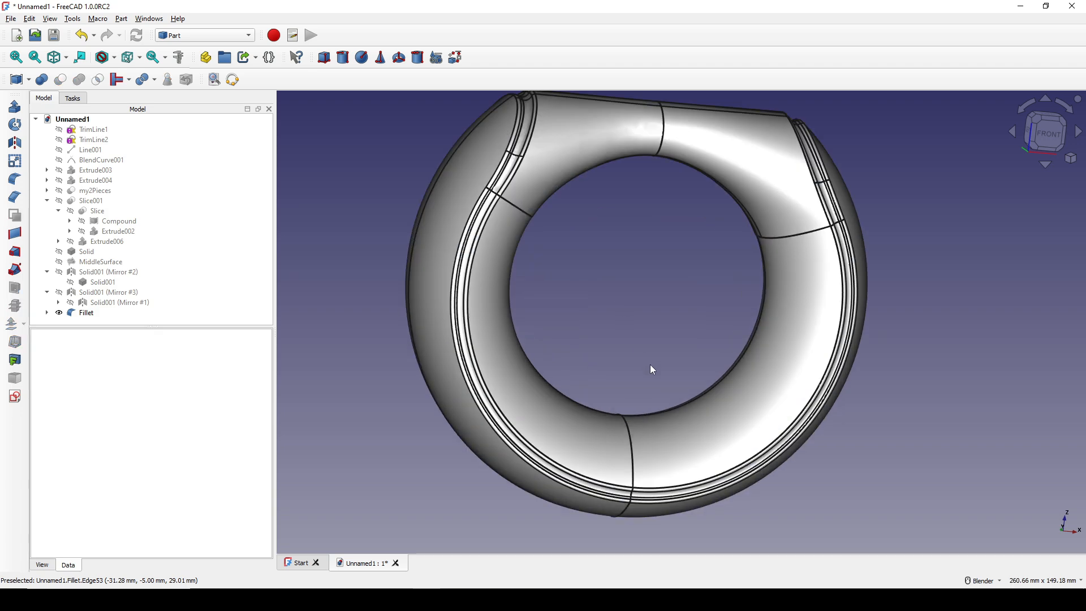
middle_click_drag(648, 342, 657, 238, "shift")
middle_click_drag(703, 310, 613, 308)
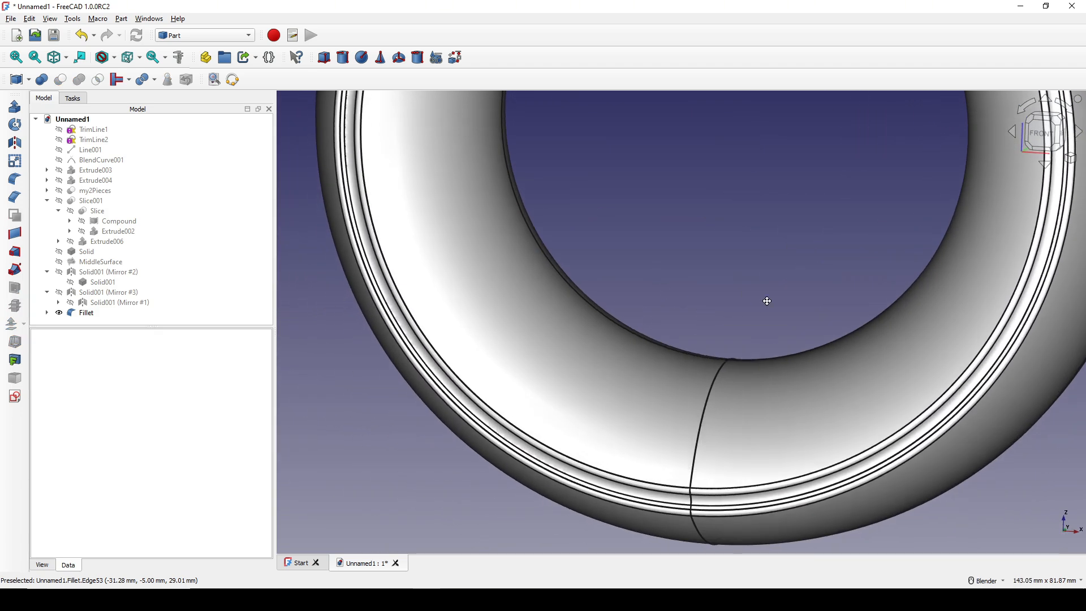
middle_click_drag(766, 300, 422, 444, "shift")
middle_click_drag(560, 265, 576, 509)
middle_click_drag(733, 480, 681, 385)
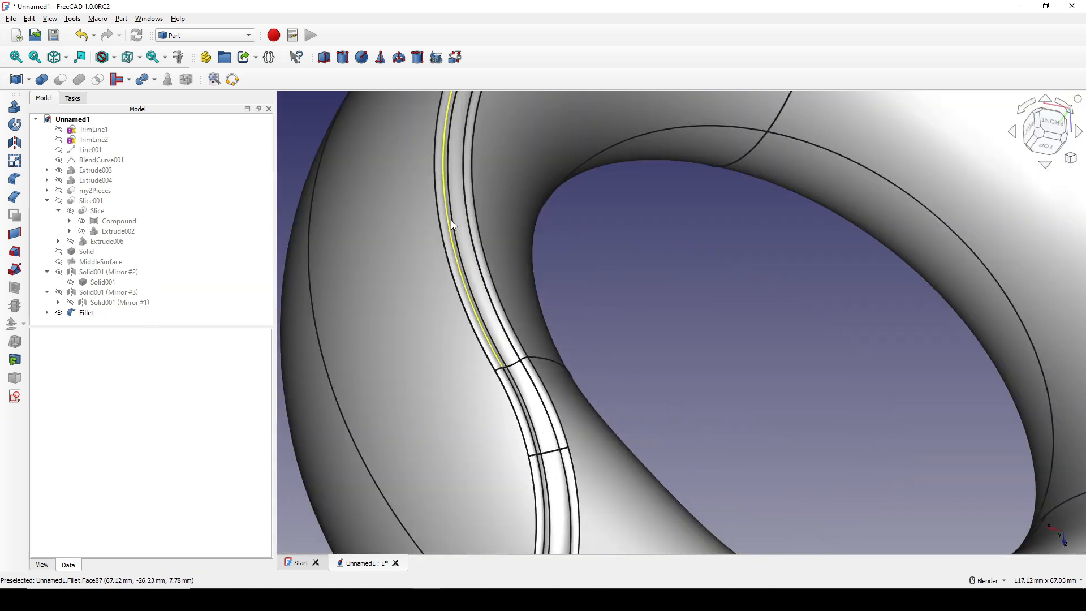
scroll(452, 221, "up", 3)
scroll(565, 315, "down", 9)
- Switch the display style to Shaded to show the finished ring without edge lines
middle_click_drag(673, 430, 661, 222)
middle_click_drag(666, 329, 736, 264)
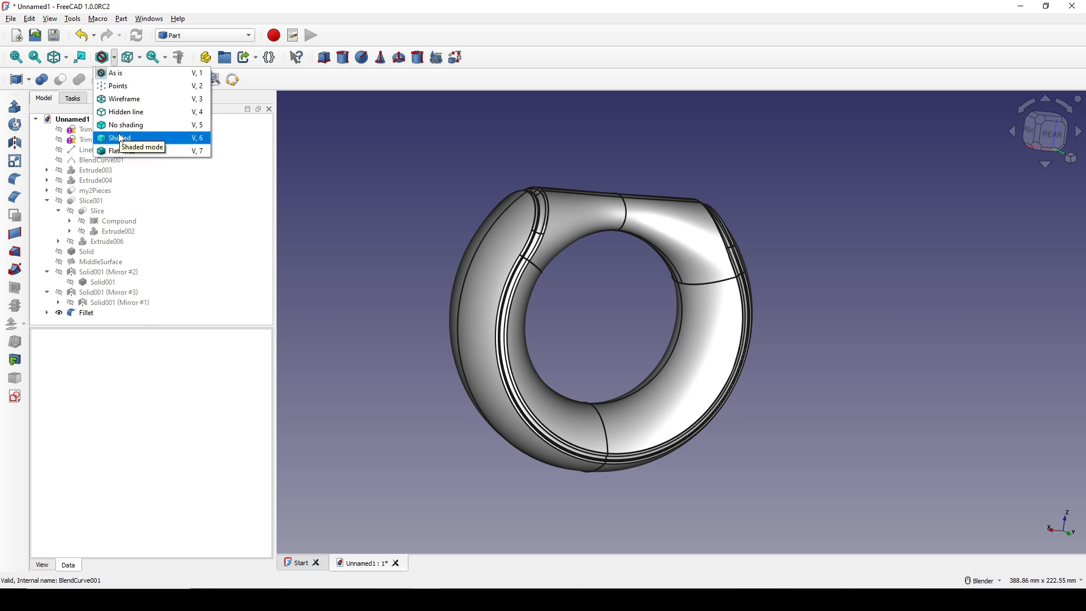
left_click(120, 139)
middle_click_drag(649, 327, 702, 322)
scroll(642, 313, "up", 3)
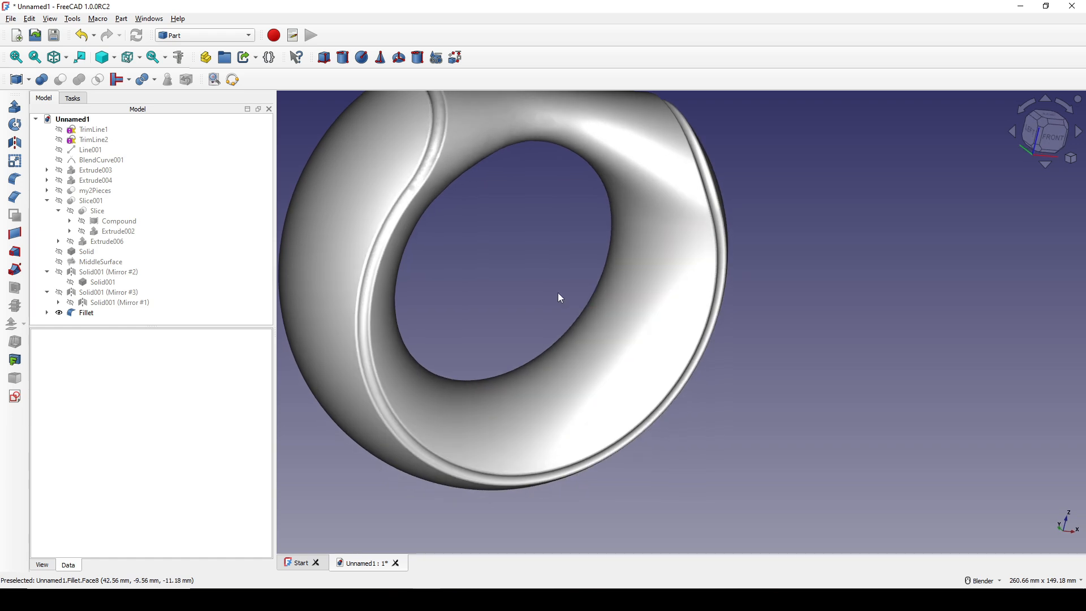